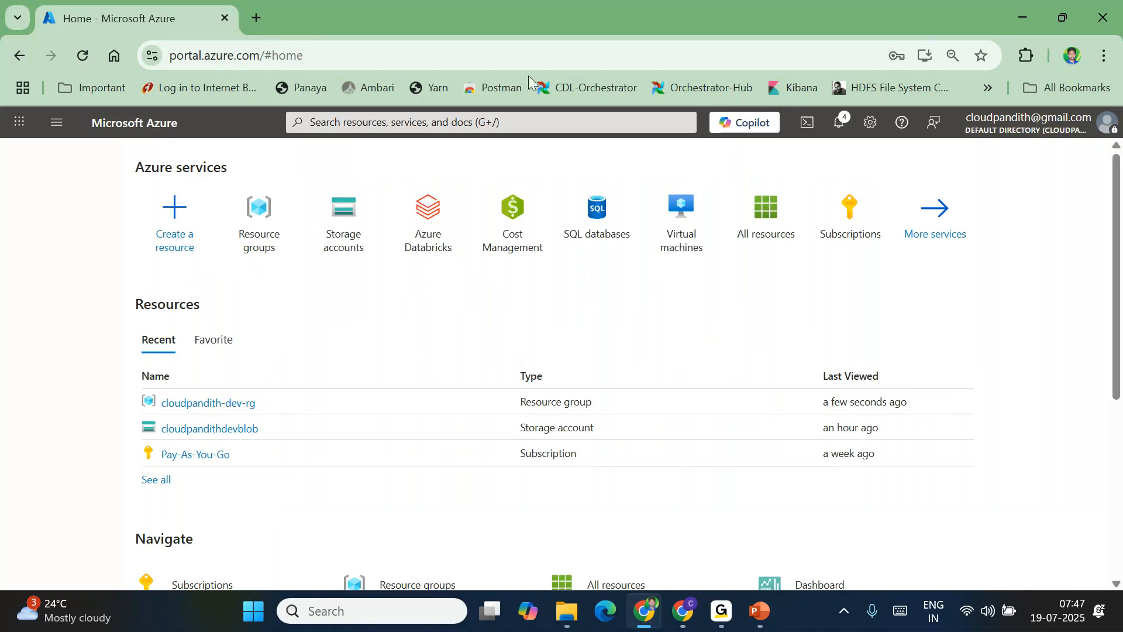
Start a new SQL database and create the new resource group cloudpandith-uat-rg for it
left_click(587, 216)
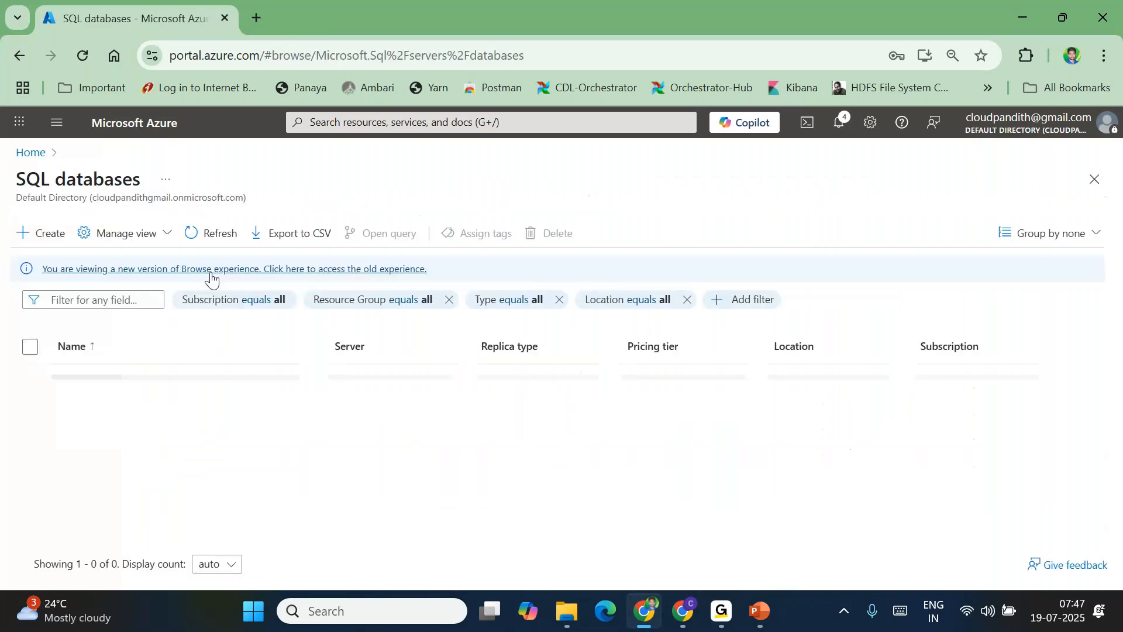
left_click(46, 236)
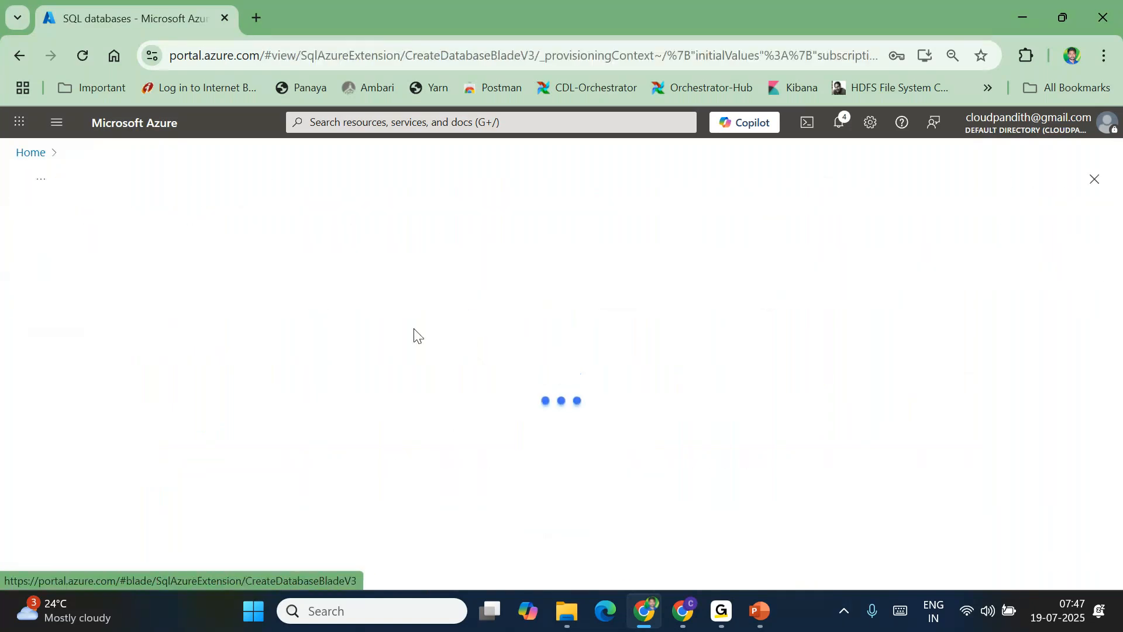
scroll(282, 366, "down", 3)
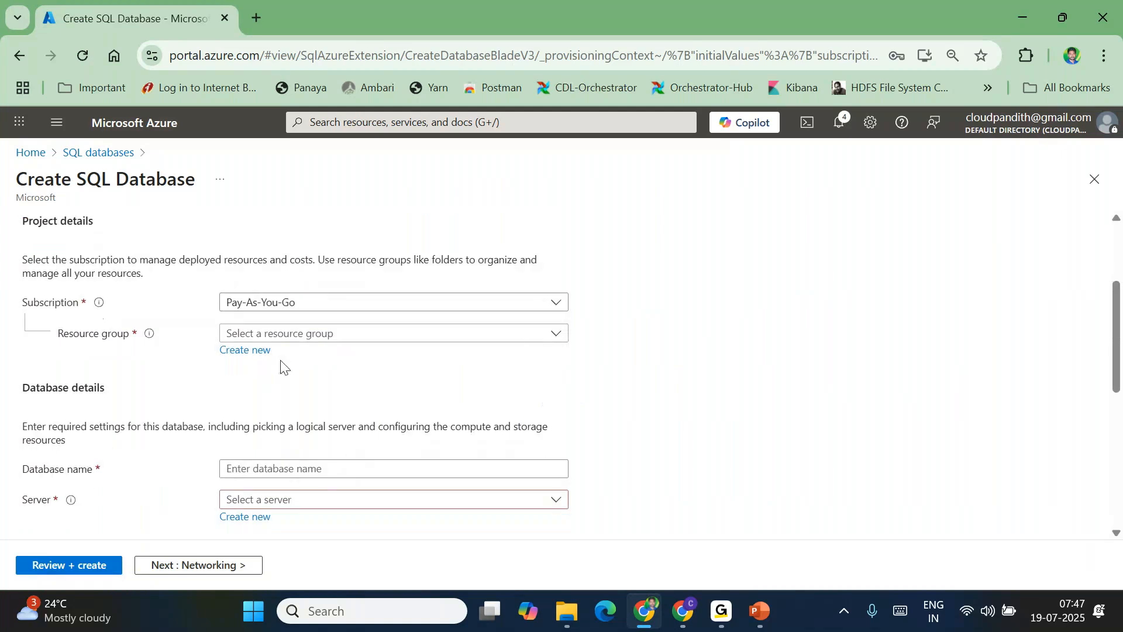
left_click(261, 335)
left_click(261, 335)
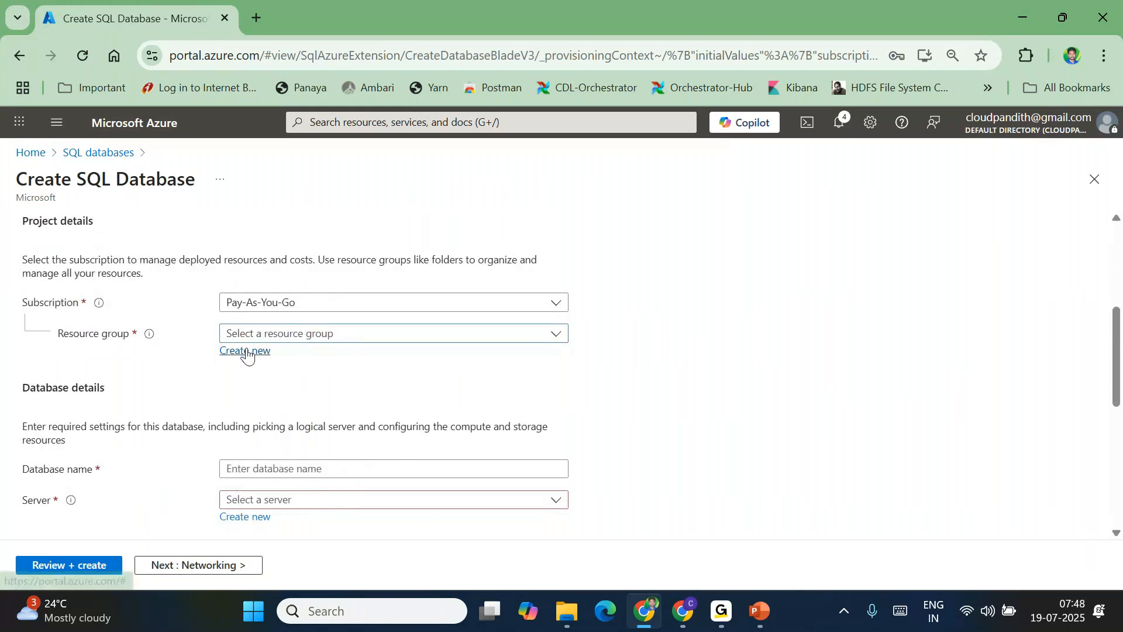
left_click(245, 351)
type("cloudpandith-uat0r")
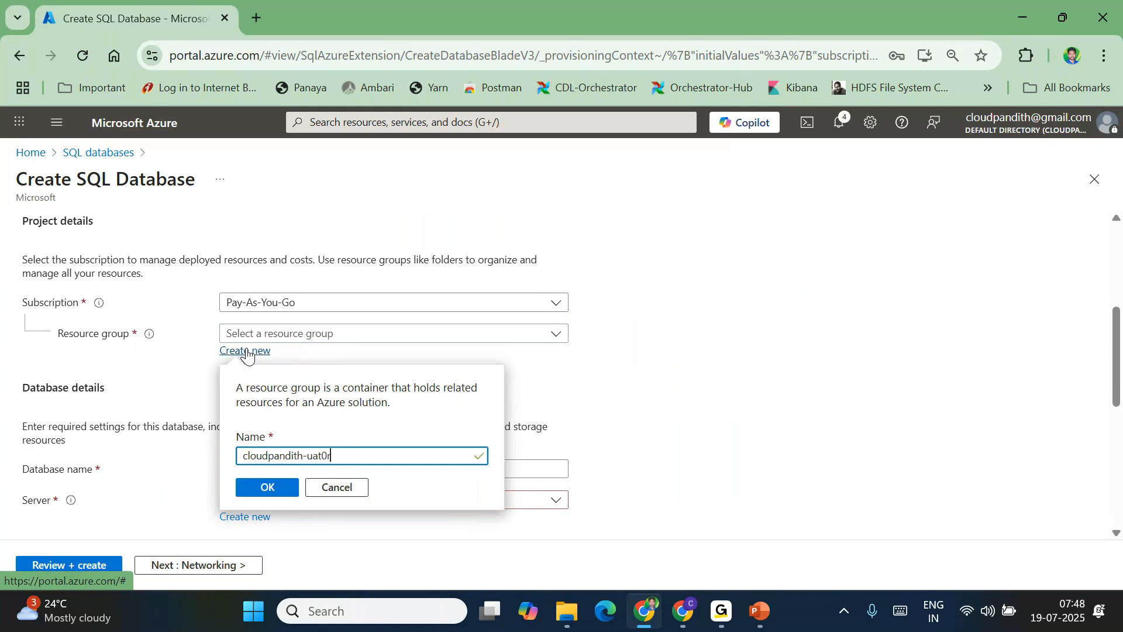
type("g")
left_click(266, 488)
Name the database devdb and begin creating a new server for it
left_click(246, 467)
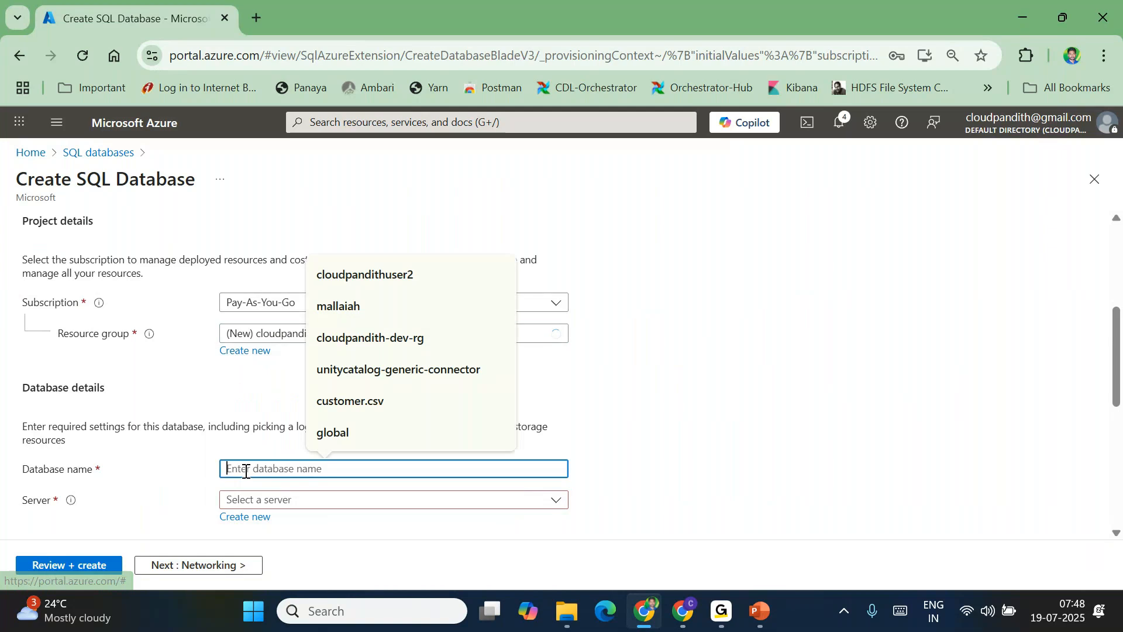
type("devdb")
scroll(246, 468, "down", 1)
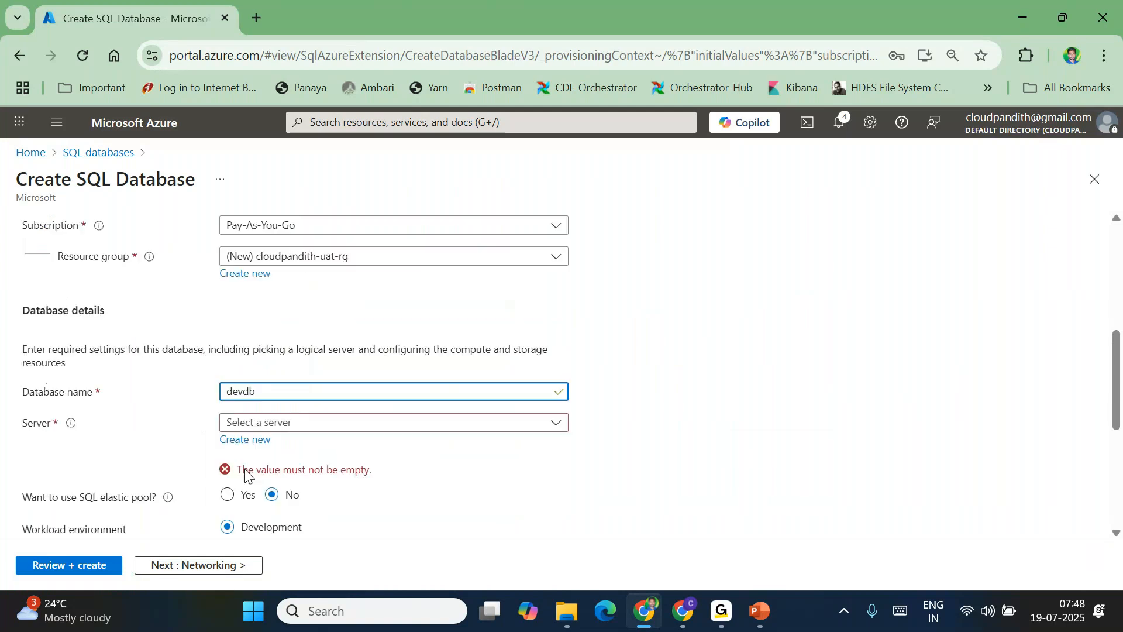
left_click(240, 440)
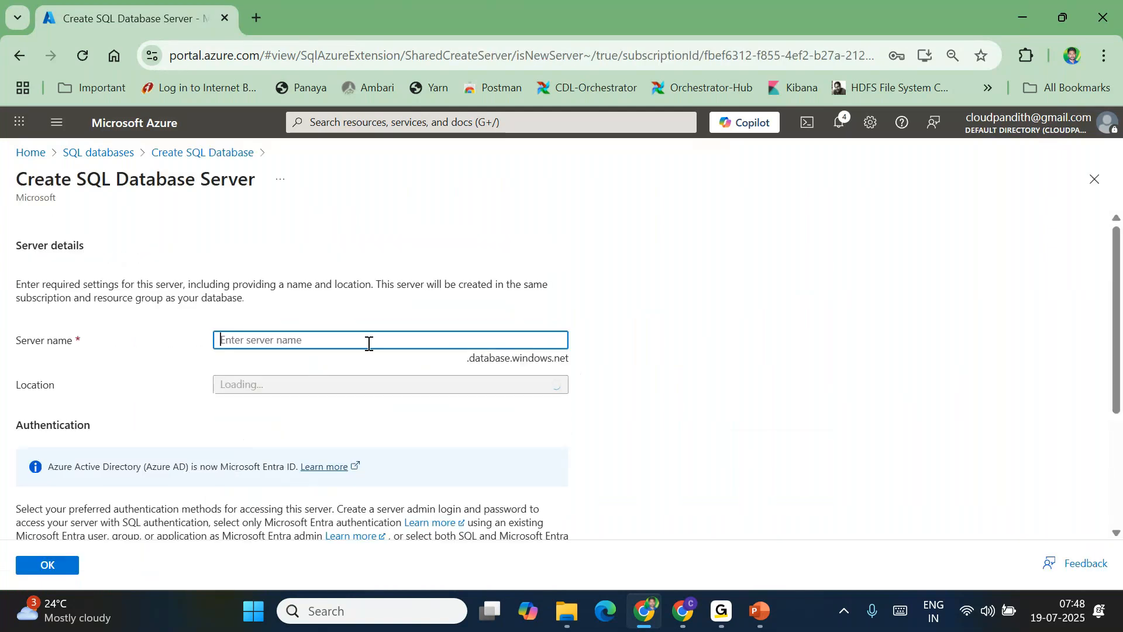
Name the server cloudpandithsqlserver in East US and switch it to SQL authentication
type("cloudpandith")
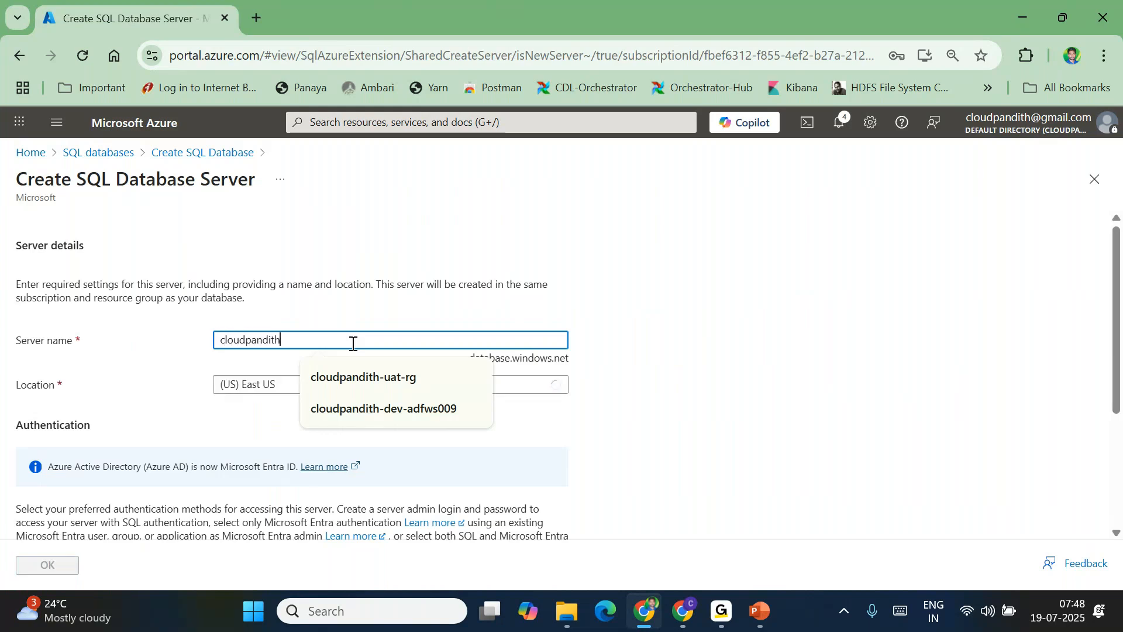
type("sqlserver")
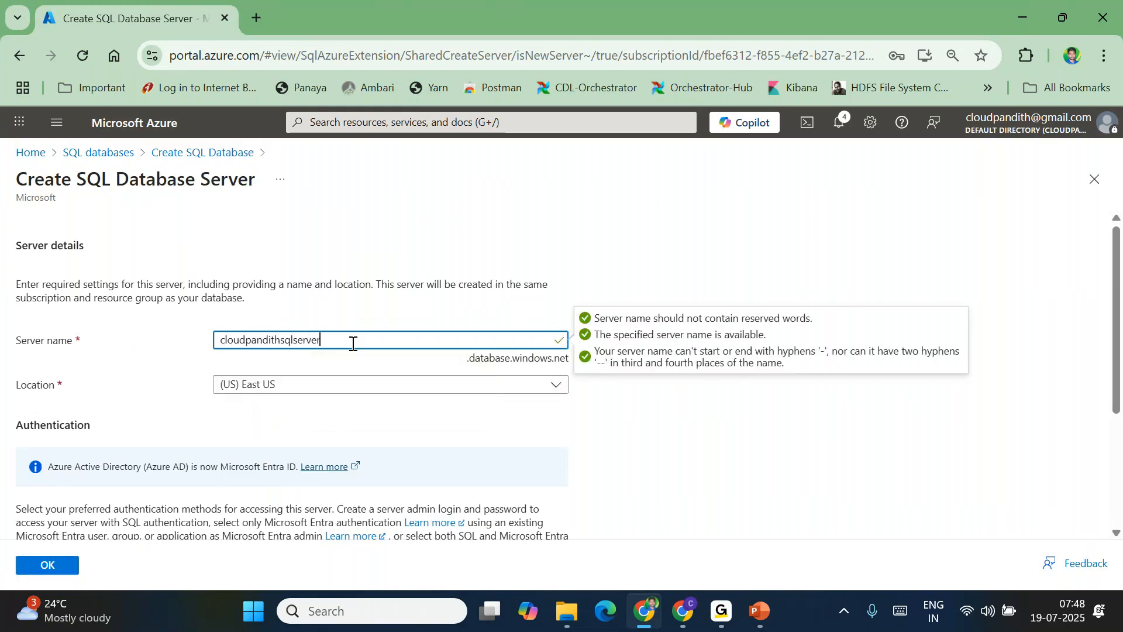
left_click(308, 282)
scroll(308, 281, "down", 1)
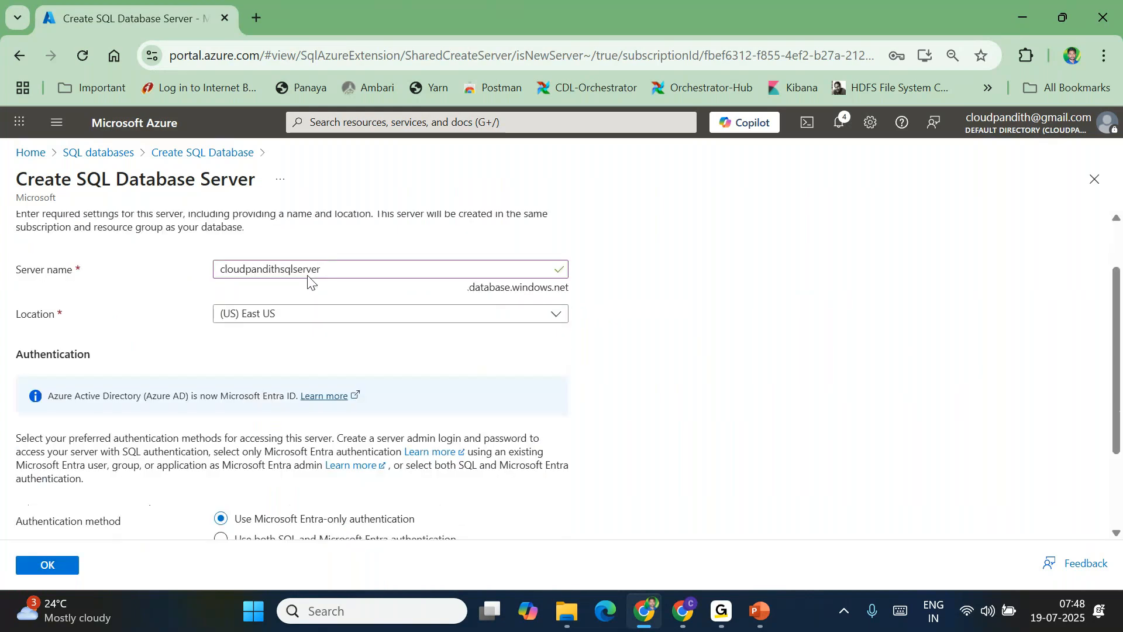
scroll(309, 527, "down", 2)
left_click(248, 439)
Enter the server admin login and password, confirm the password, and accept the server
scroll(246, 436, "down", 1)
left_click(242, 429)
type("mallaiah")
key("Tab")
type("•")
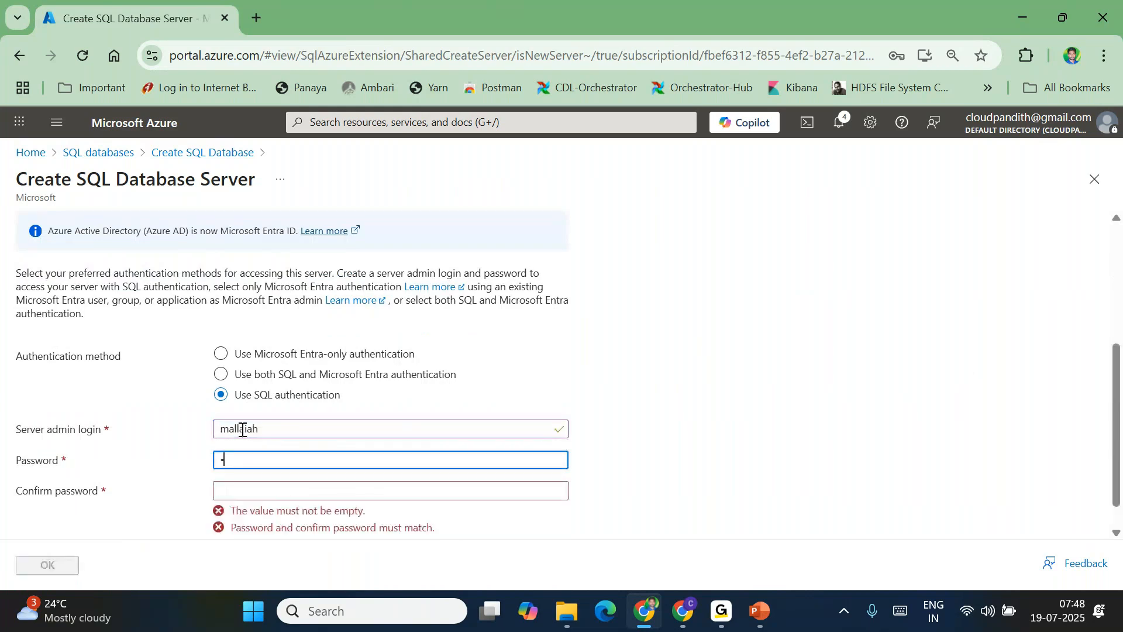
type("••••••••••••")
key("Tab")
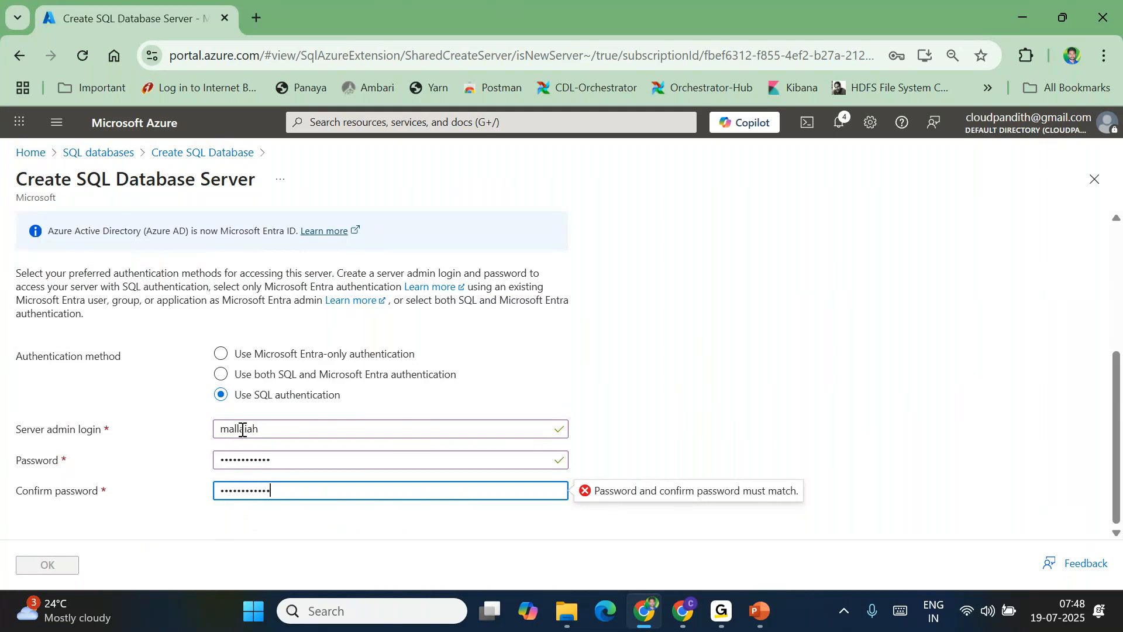
left_click(44, 566)
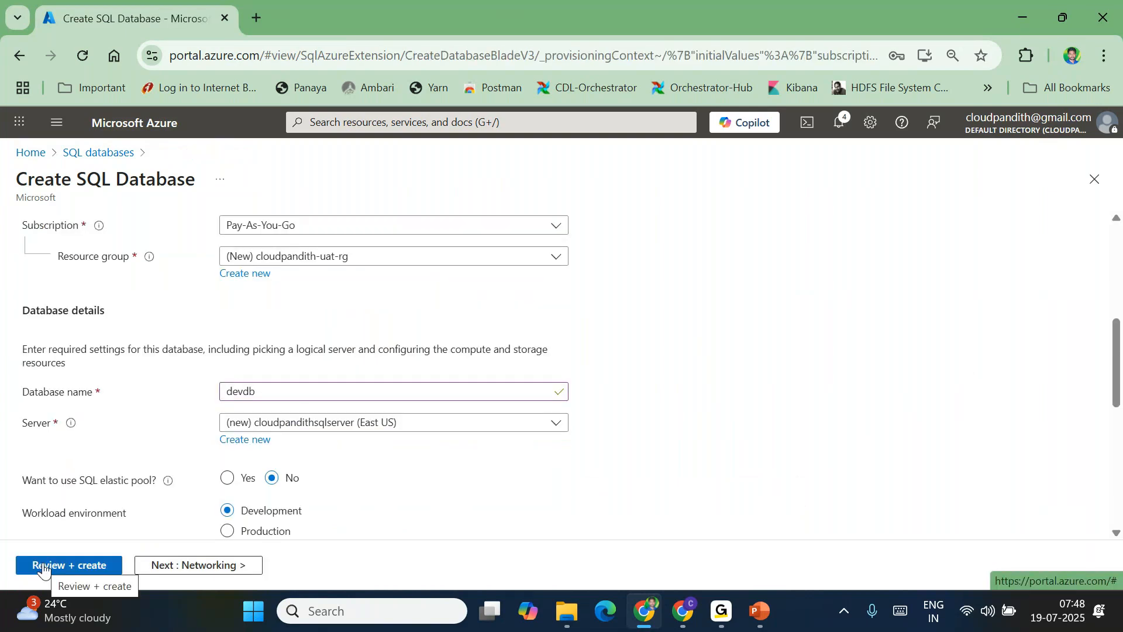
Set devdb's compute to Standard (Budget friendly) S0 with 10 DTUs and 250 GB
scroll(44, 570, "down", 7)
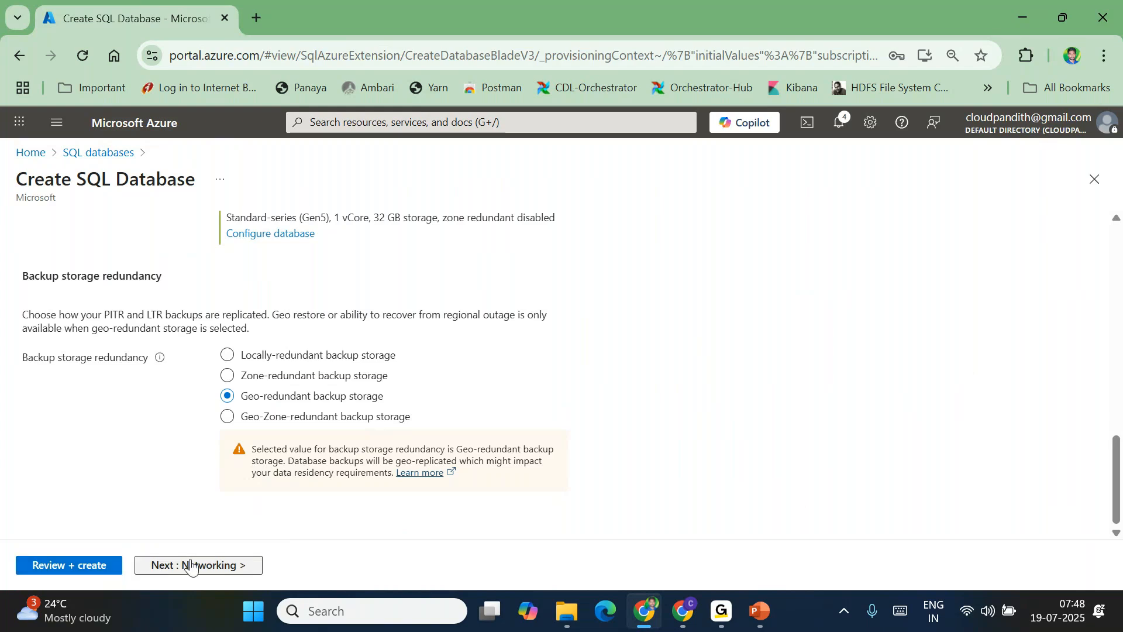
scroll(304, 333, "up", 1)
scroll(278, 319, "up", 4)
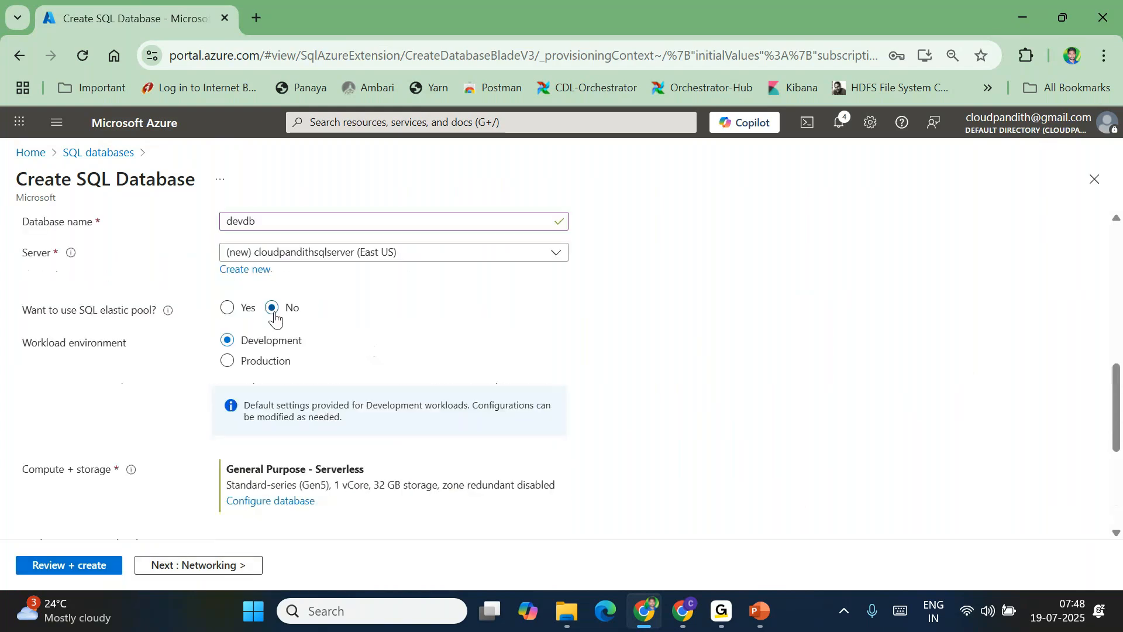
scroll(351, 404, "down", 2)
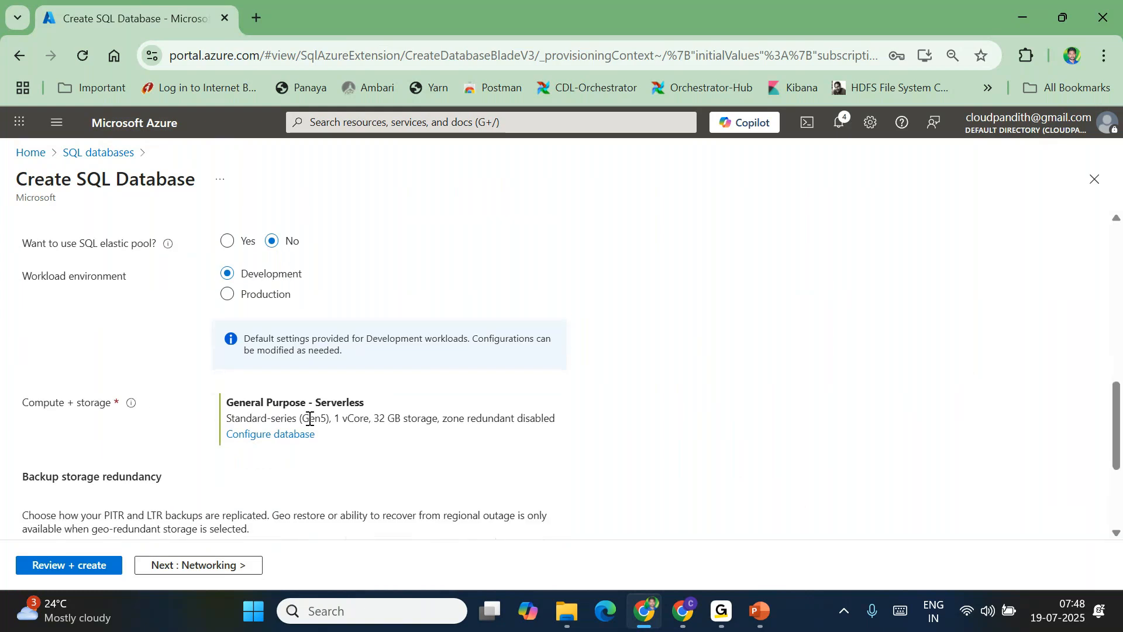
left_click(261, 440)
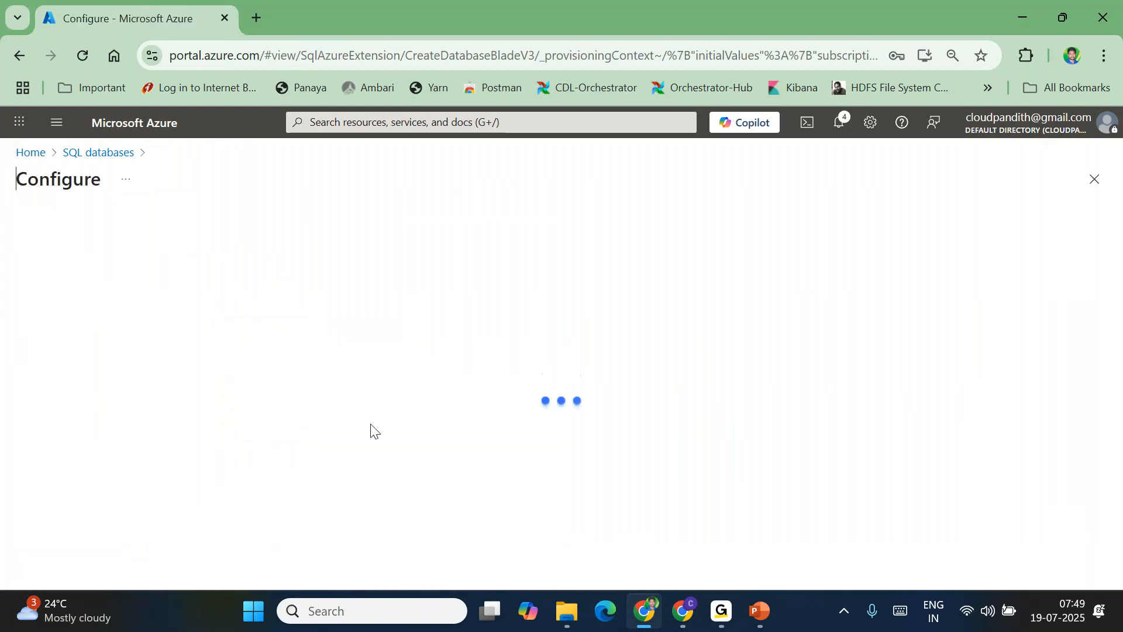
left_click(292, 413)
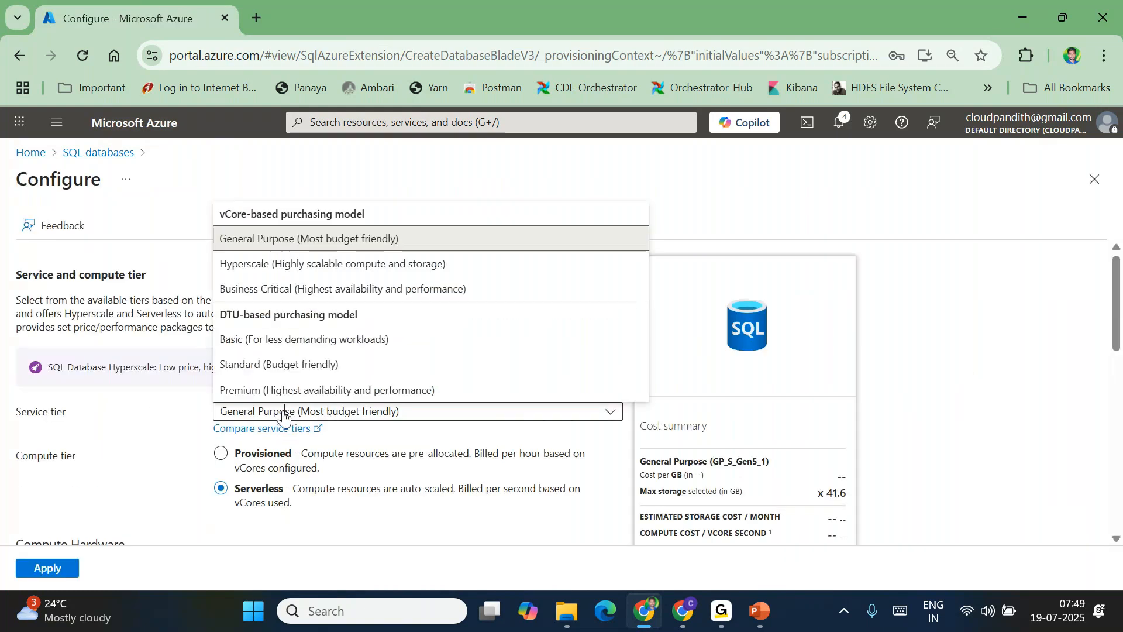
left_click(234, 363)
scroll(293, 504, "down", 1)
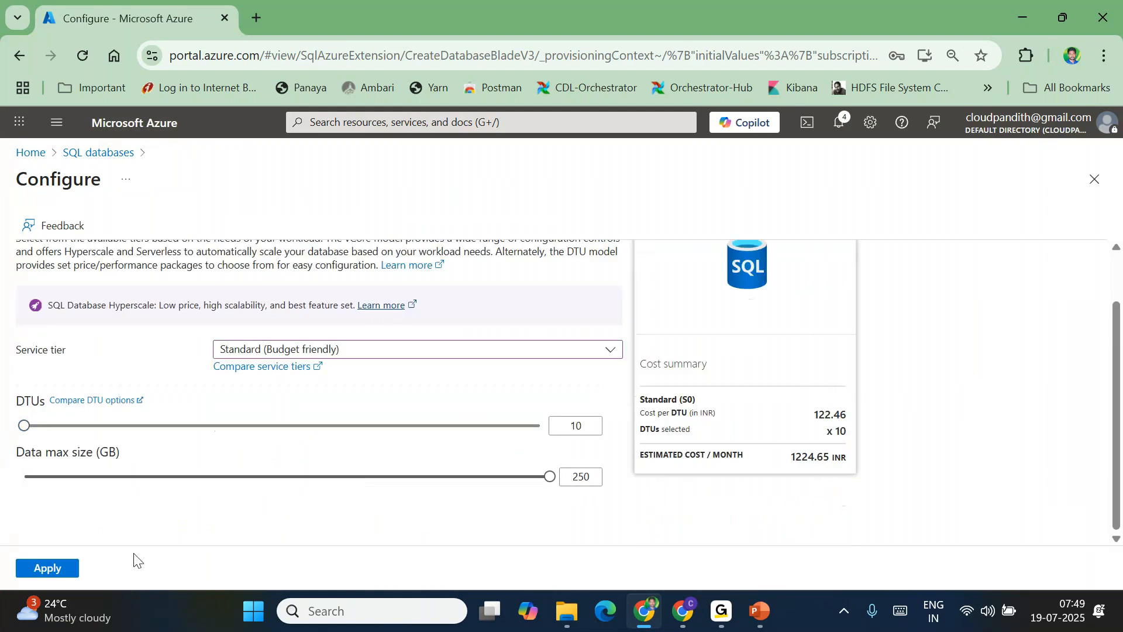
left_click(46, 570)
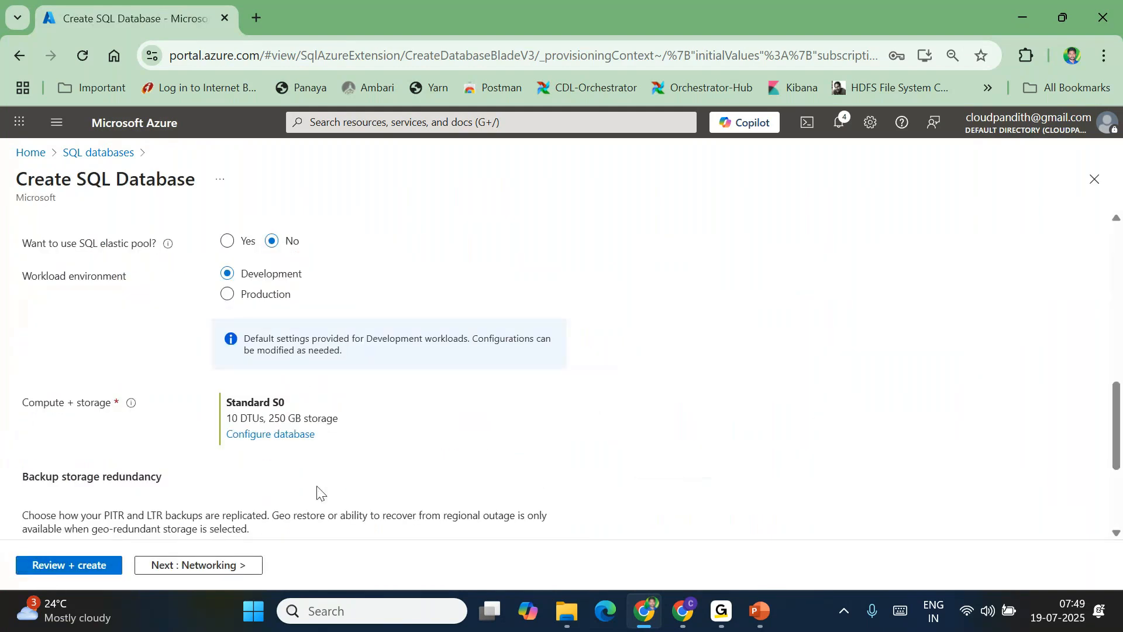
Give the server a public endpoint and add the current client IP to the firewall
left_click(199, 565)
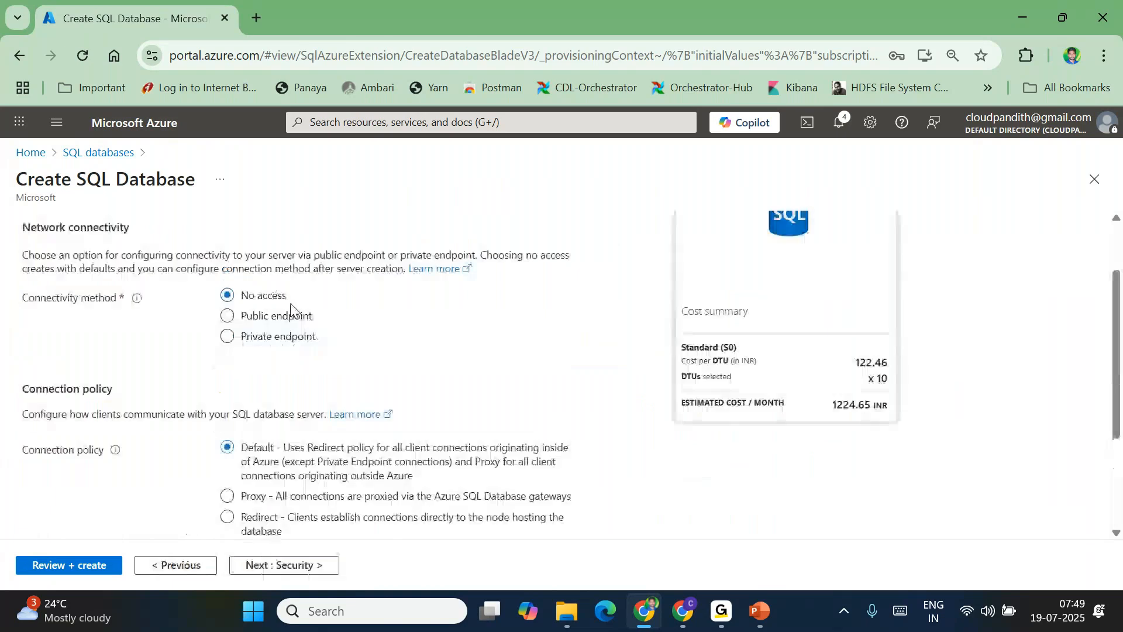
left_click(264, 314)
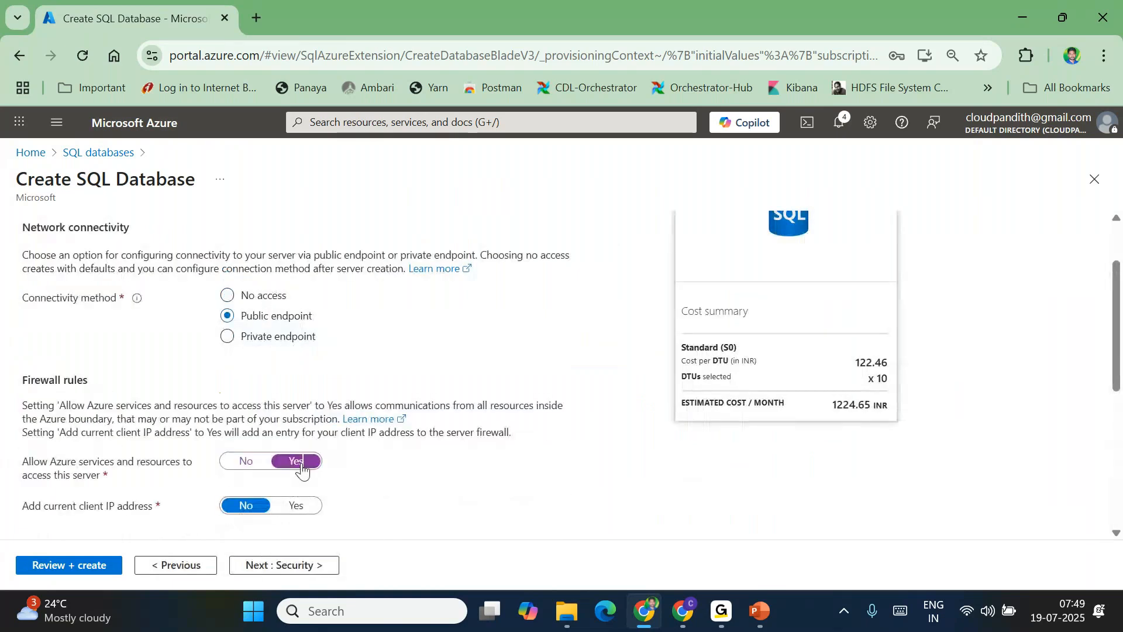
left_click(297, 505)
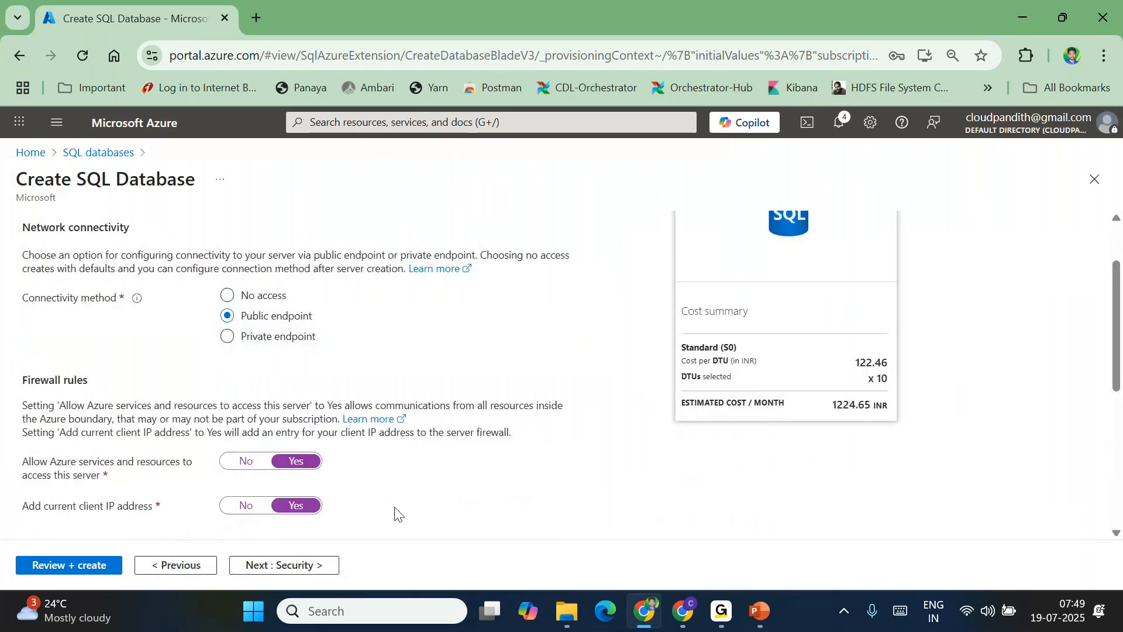
scroll(394, 512, "down", 1)
Use the AdventureWorksLT sample data, then review and create the database
left_click(284, 564)
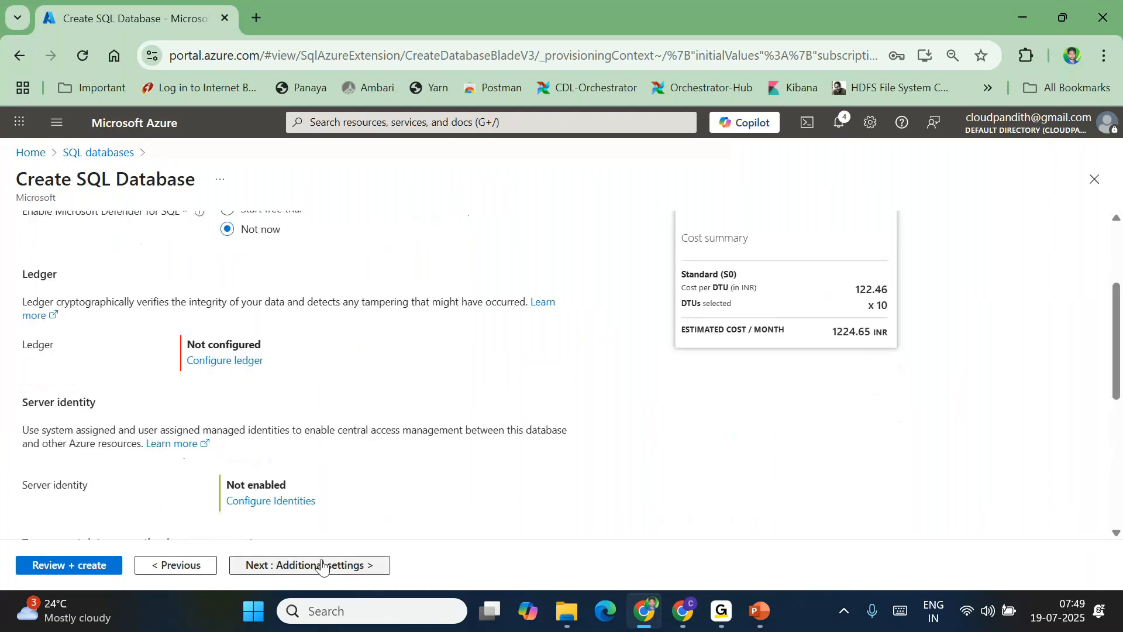
left_click(321, 564)
left_click(346, 354)
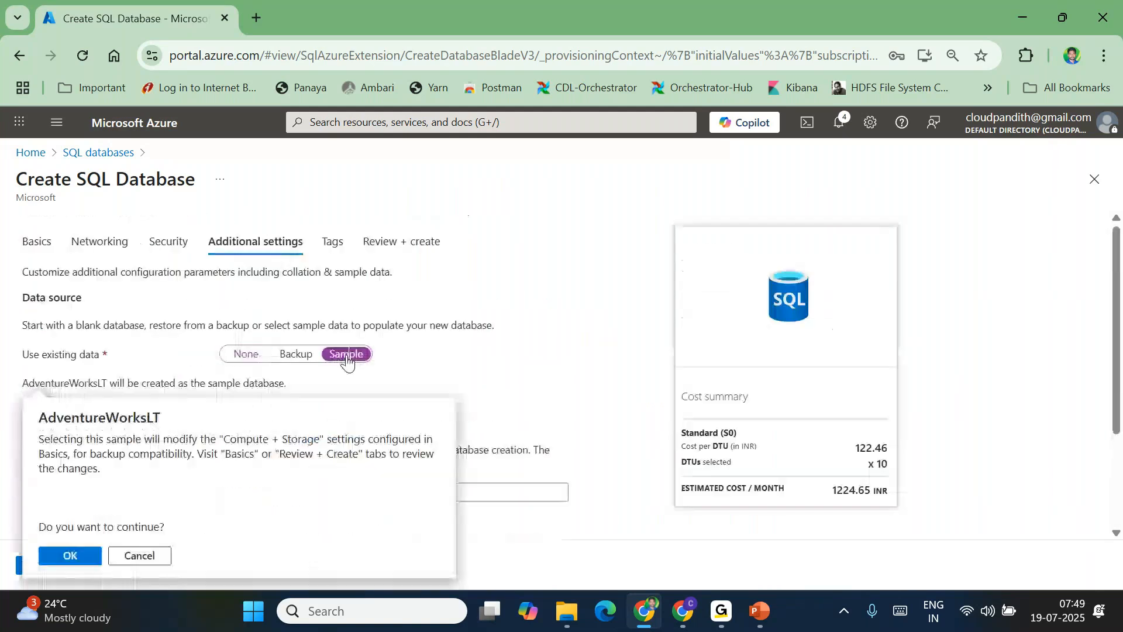
left_click(70, 554)
left_click(70, 565)
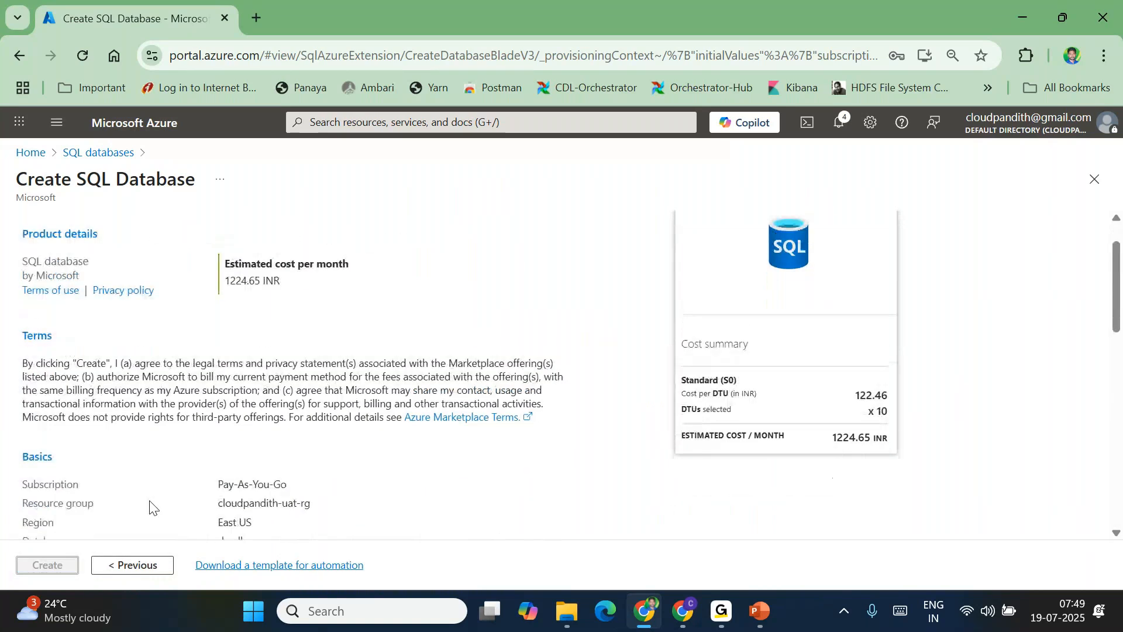
left_click(46, 565)
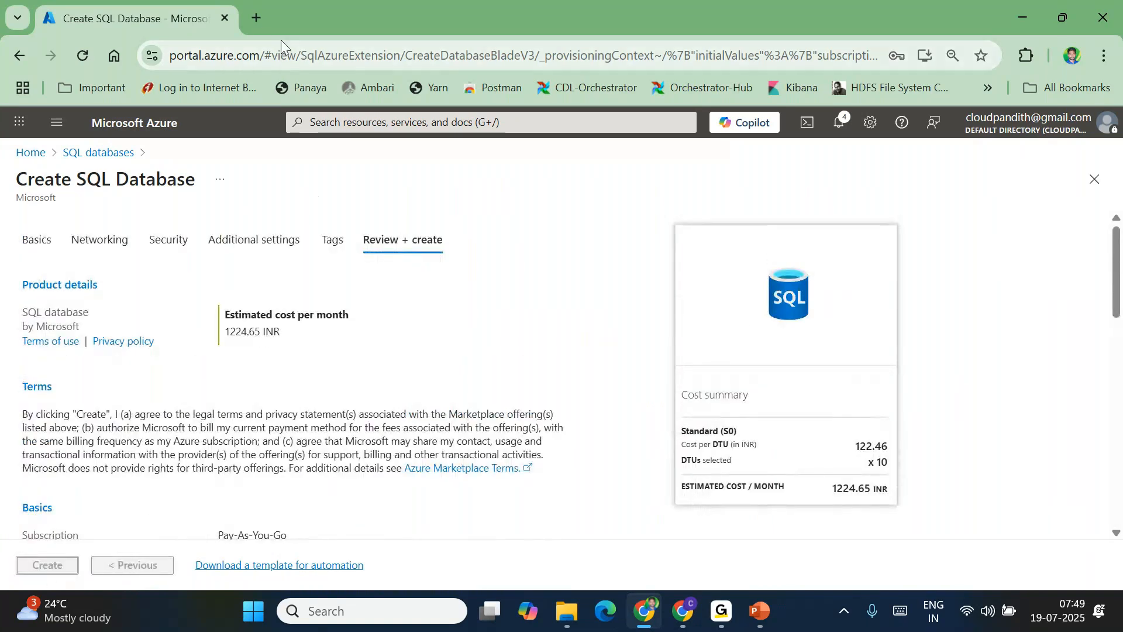
Load the Azure portal in a new browser tab, then return to the deployment tab
left_click(258, 21)
type("portal.azure.com")
key("Return")
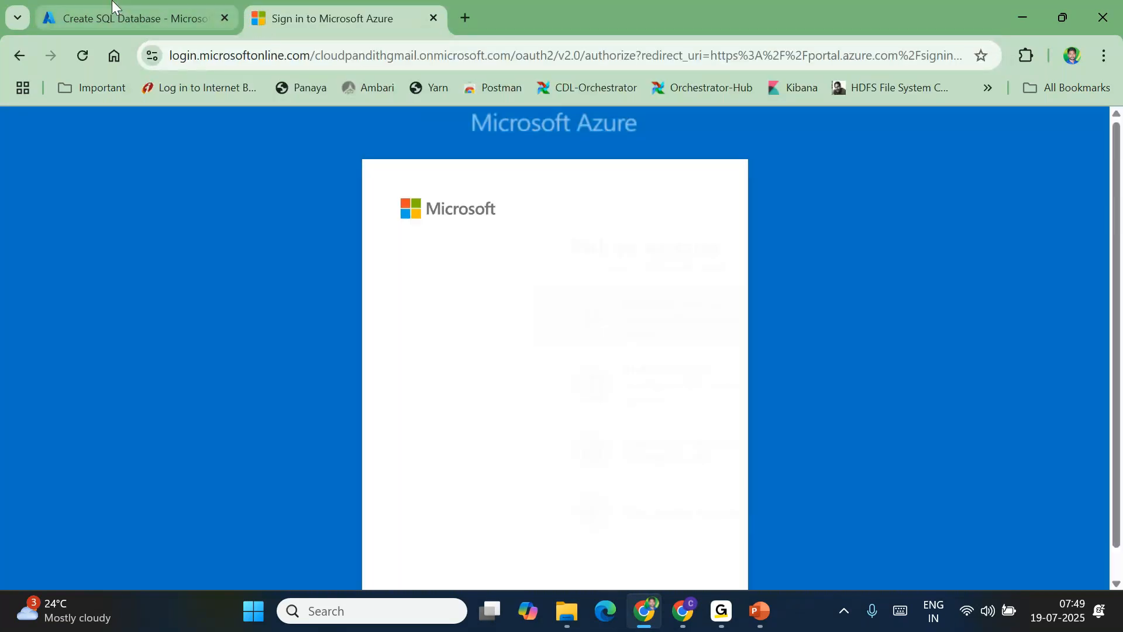
left_click(114, 14)
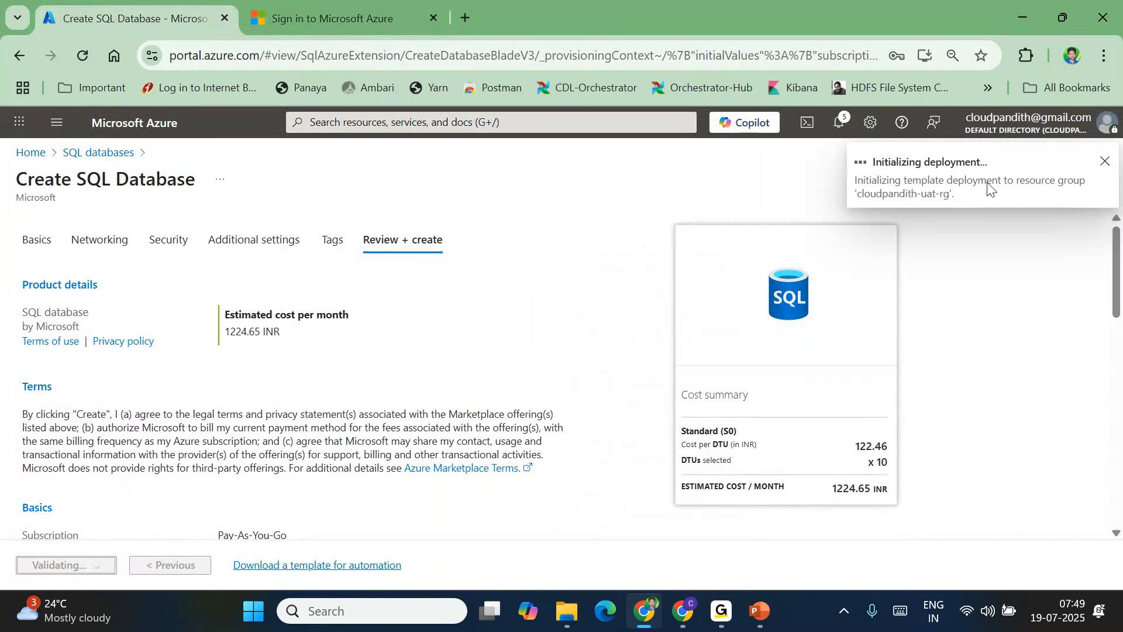
Navigate the browser tab to the Microsoft Fabric site
left_click(302, 4)
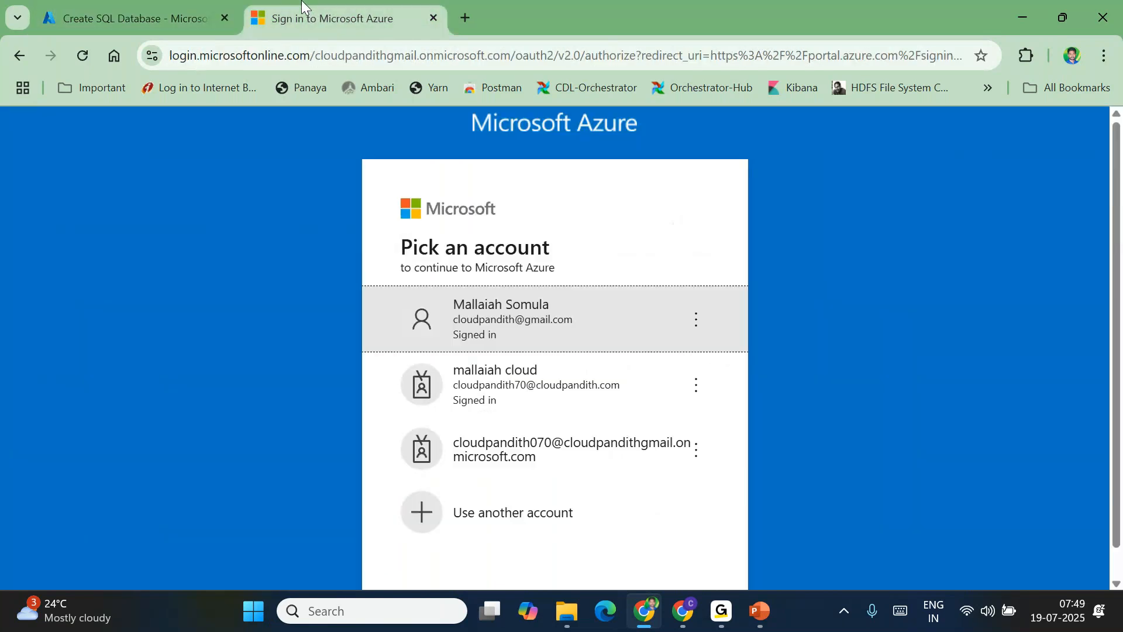
left_click(422, 56)
key("BackSpace")
type("ap")
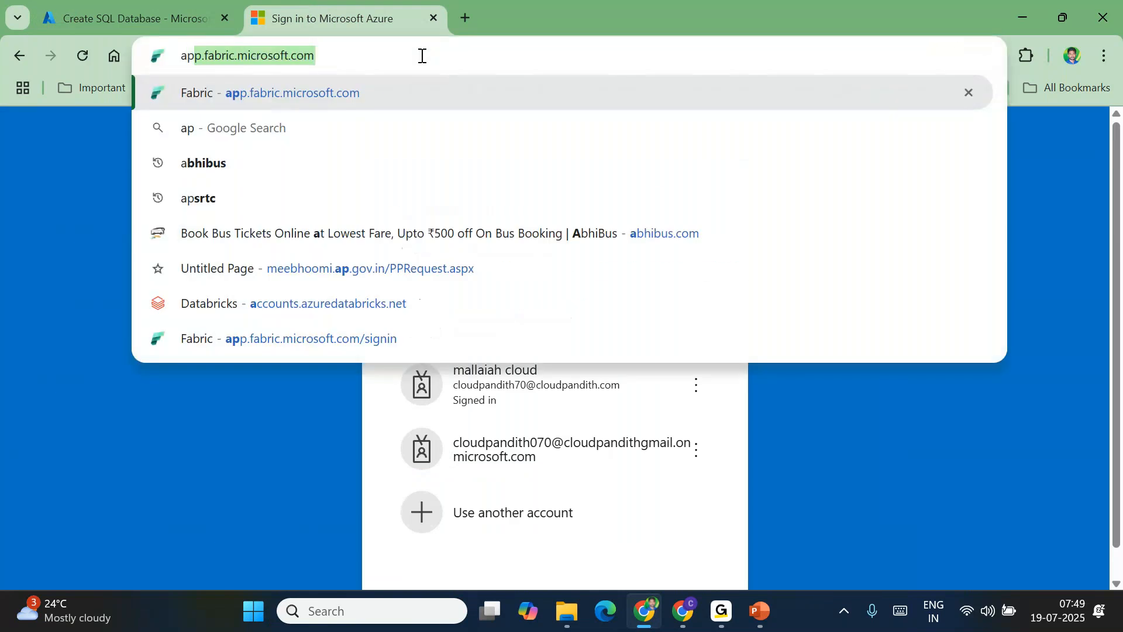
key("Return")
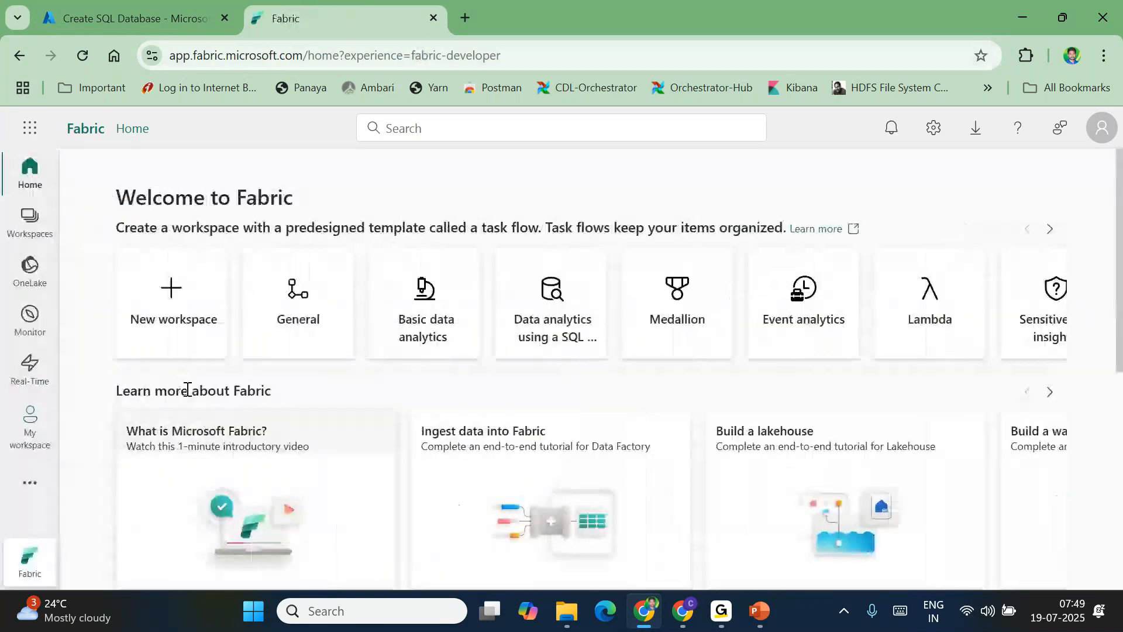
Create a workspace named SinkLakehouse001 and show its New item catalogue
left_click(30, 221)
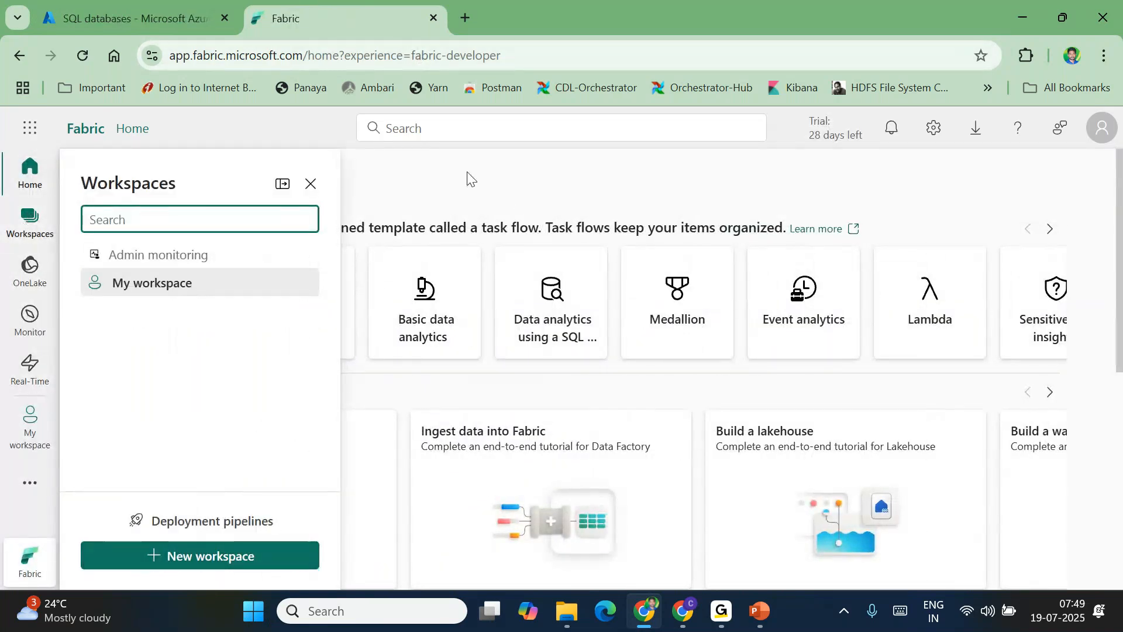
left_click(463, 171)
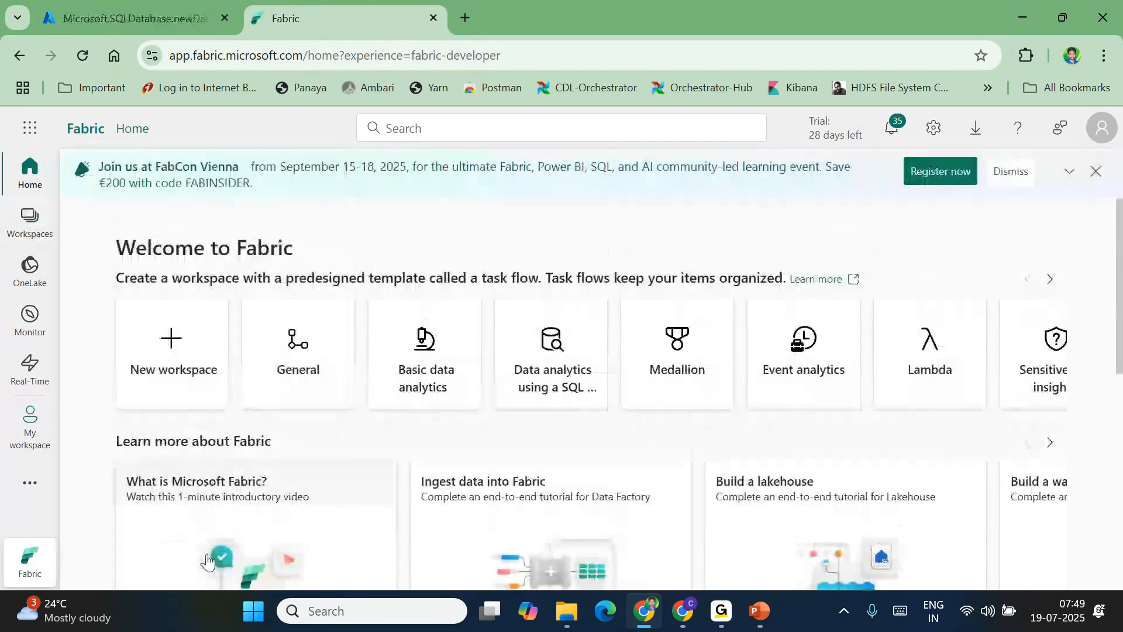
left_click(171, 345)
type("Lakehousesrika")
key("BackSpace")
key("BackSpace")
key("BackSpace")
key("BackSpace")
key("BackSpace")
type("Sink")
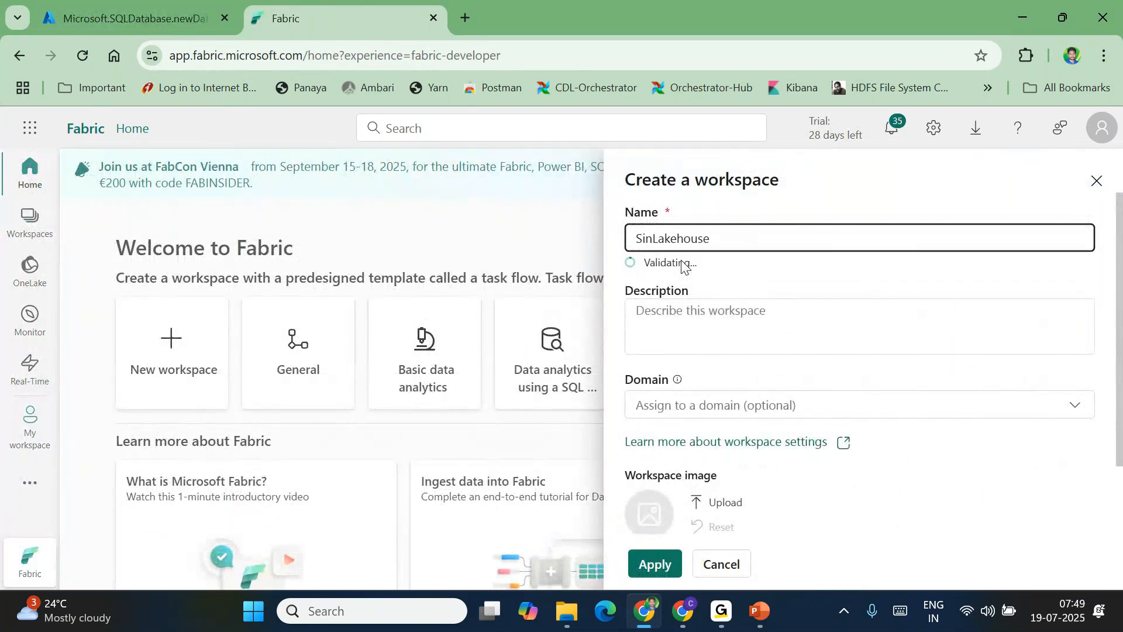
key("End")
type("001")
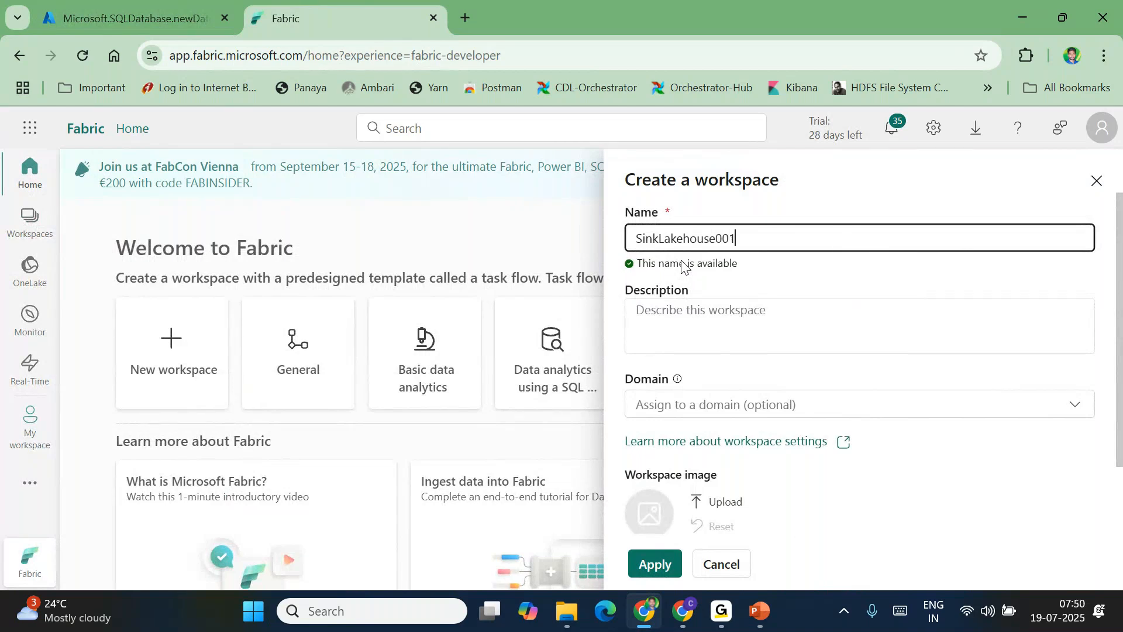
scroll(736, 391, "down", 2)
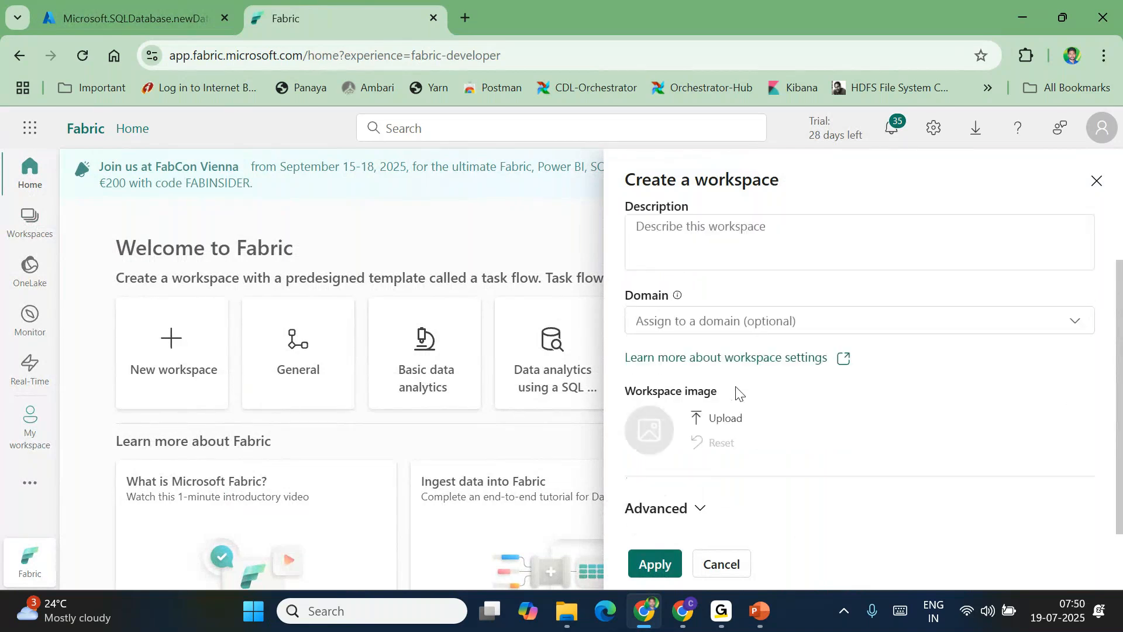
left_click(652, 564)
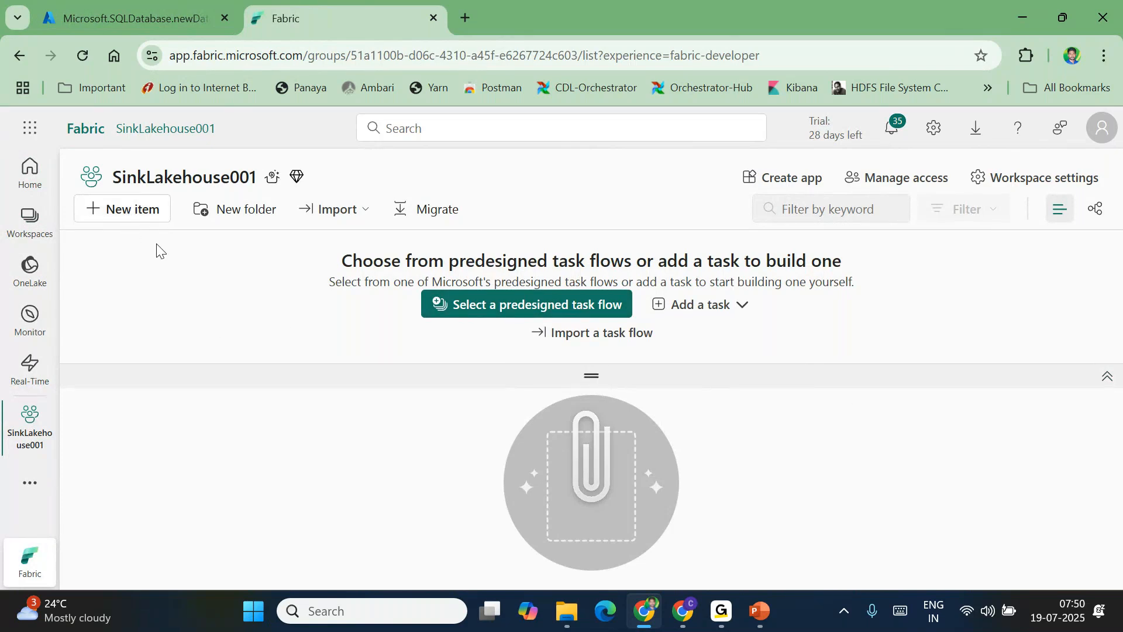
left_click(129, 209)
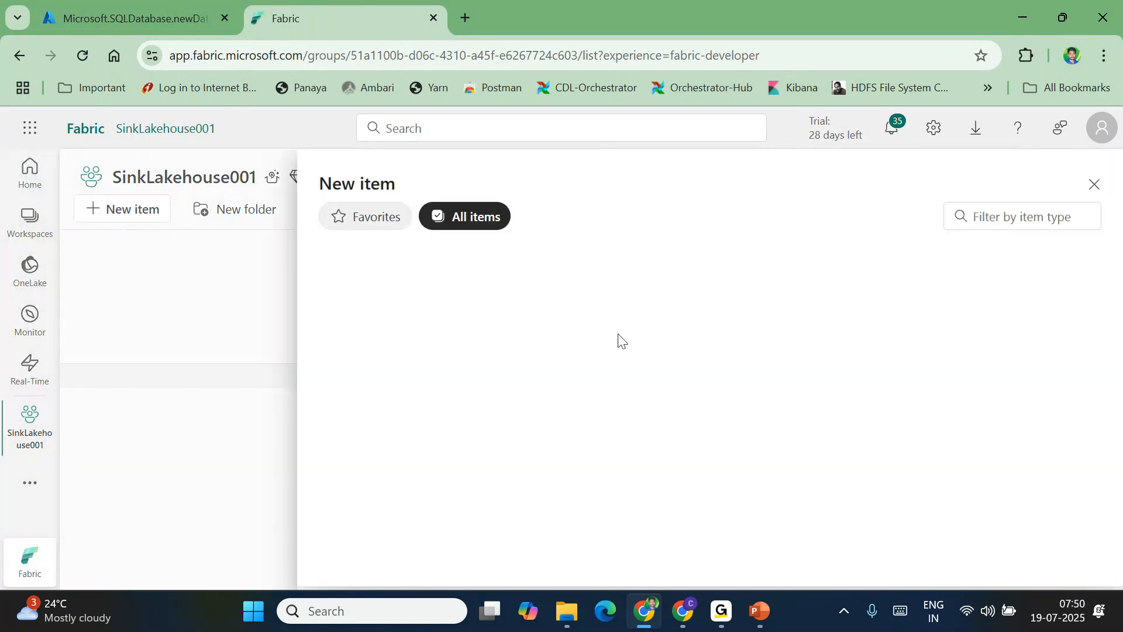
Filter the New item catalogue for 'la', then close the catalogue
left_click(997, 212)
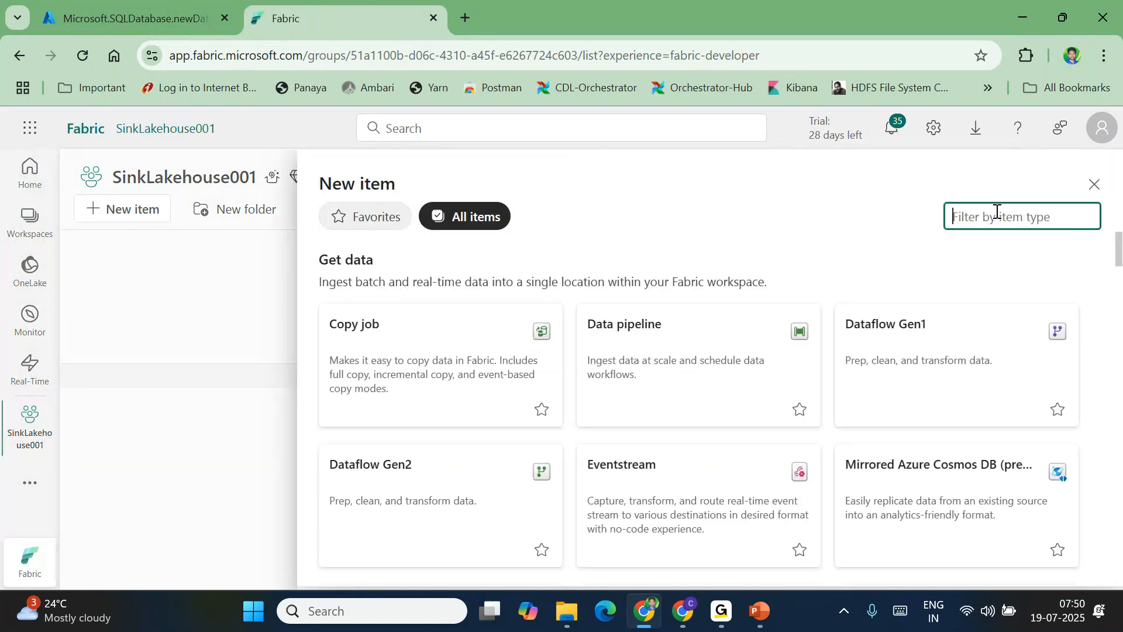
type("la")
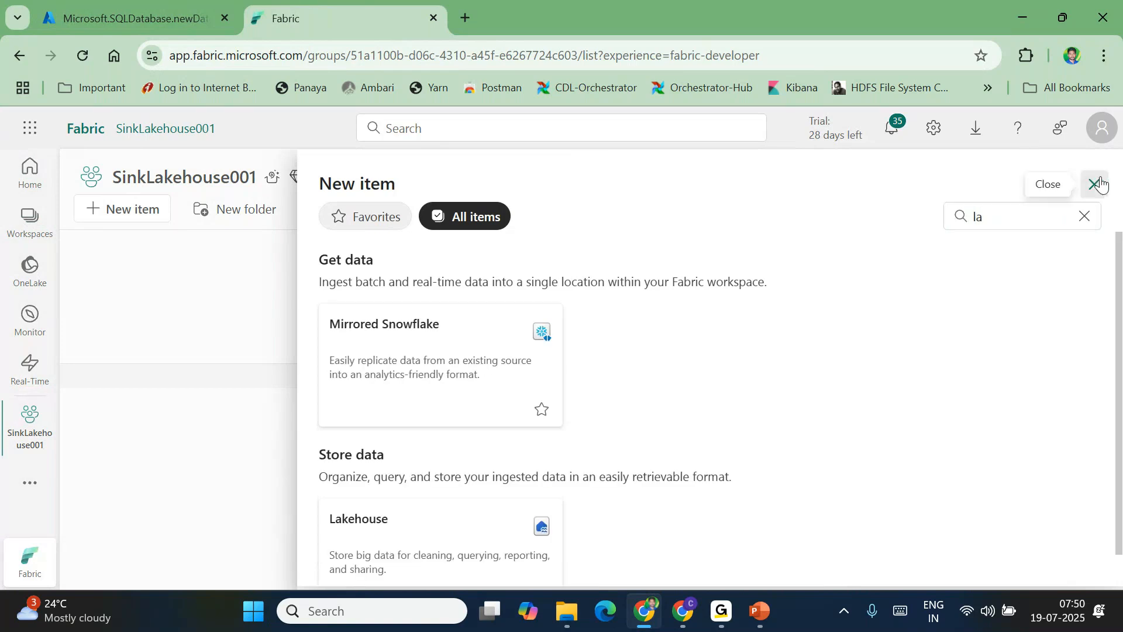
left_click(1095, 184)
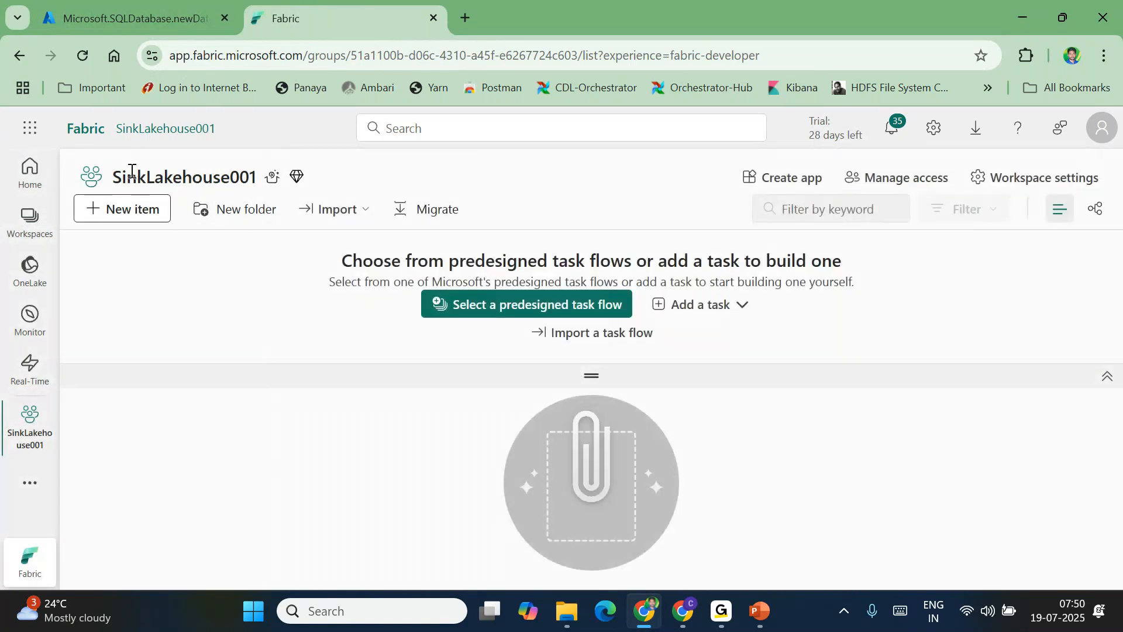
Remove SinkLakehouse001 from its workspace settings and confirm the deletion
left_click(35, 225)
left_click(301, 339)
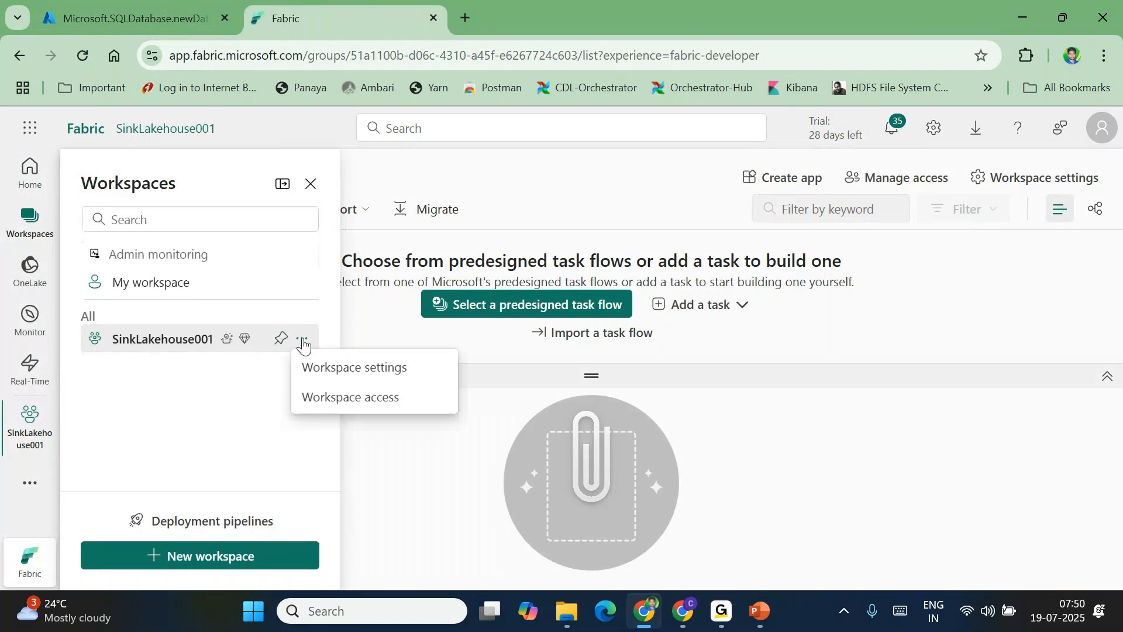
left_click(368, 375)
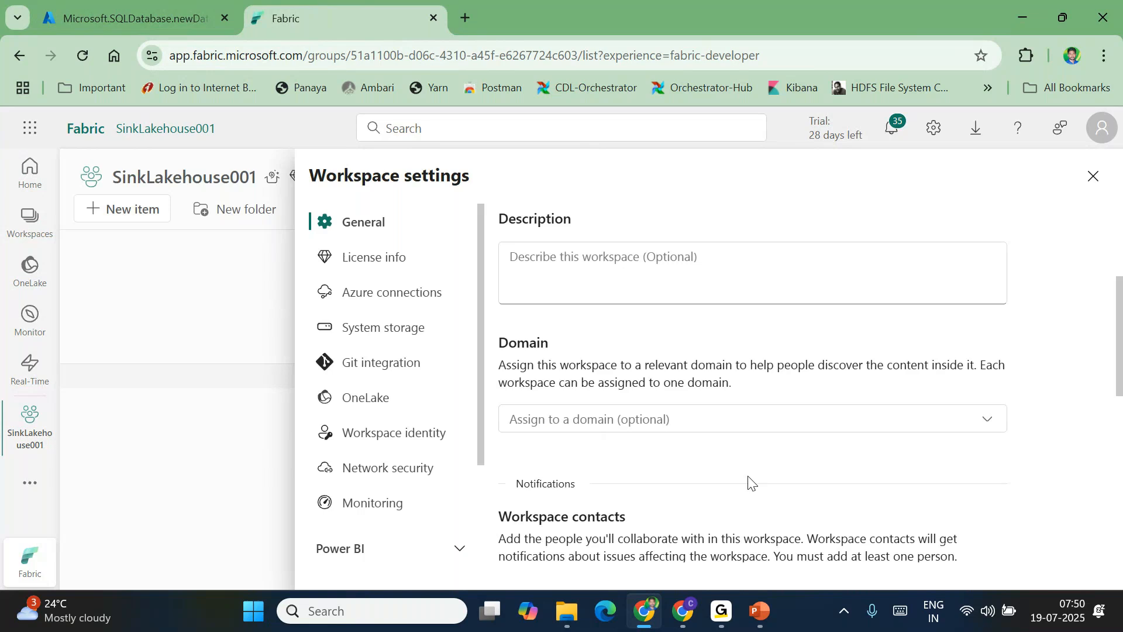
scroll(752, 483, "down", 10)
left_click(608, 508)
left_click(702, 384)
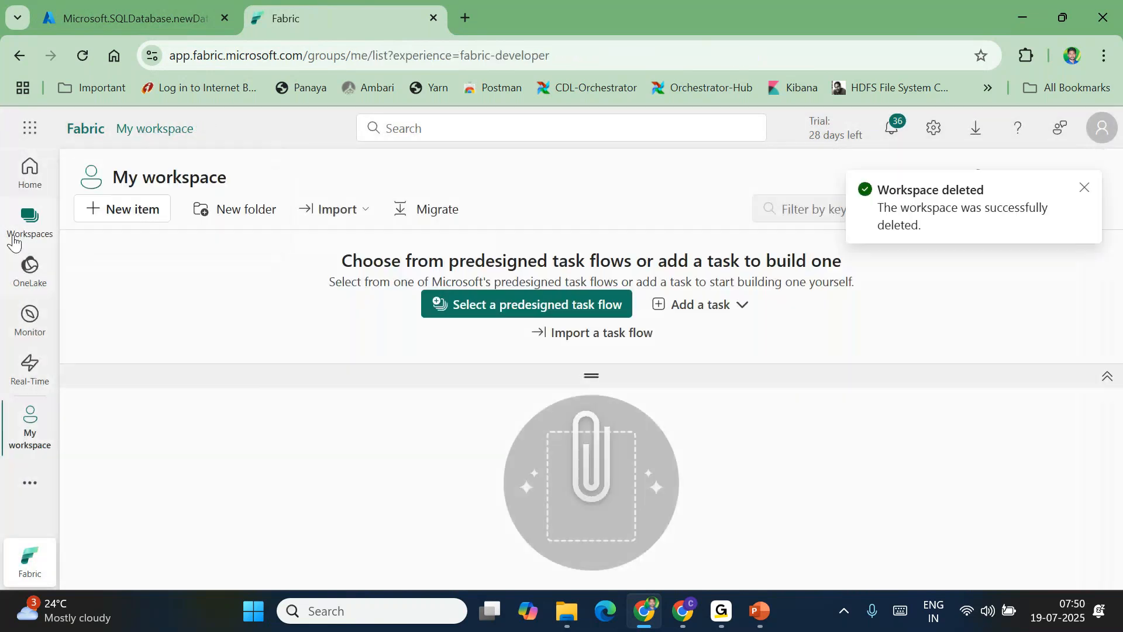
left_click(30, 224)
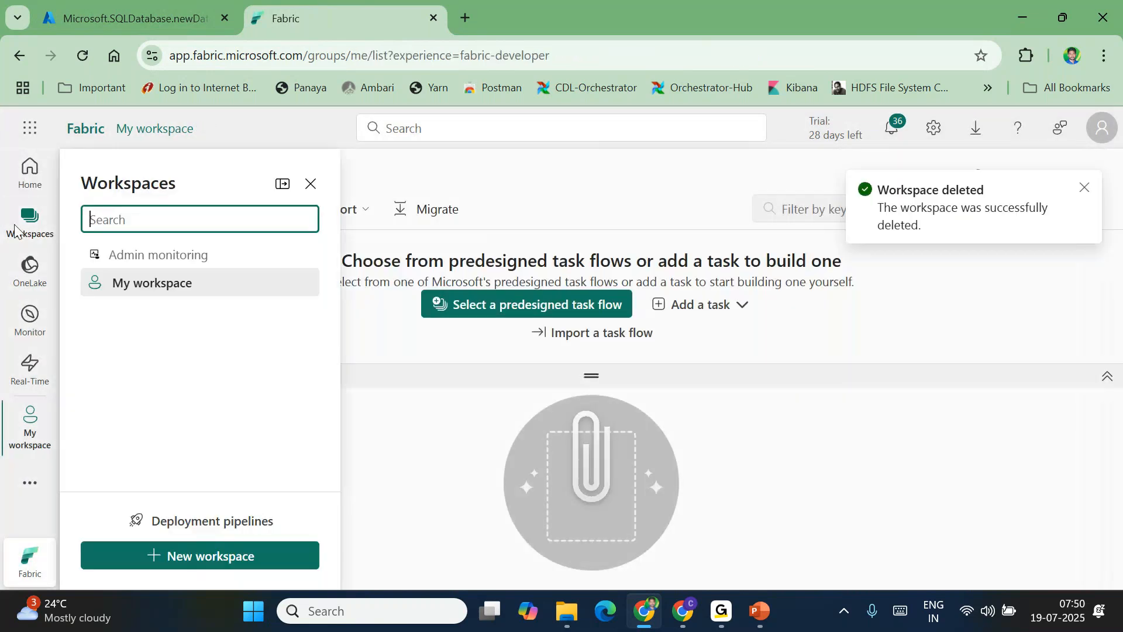
Create a new workspace with the name SalesWS001
left_click(194, 557)
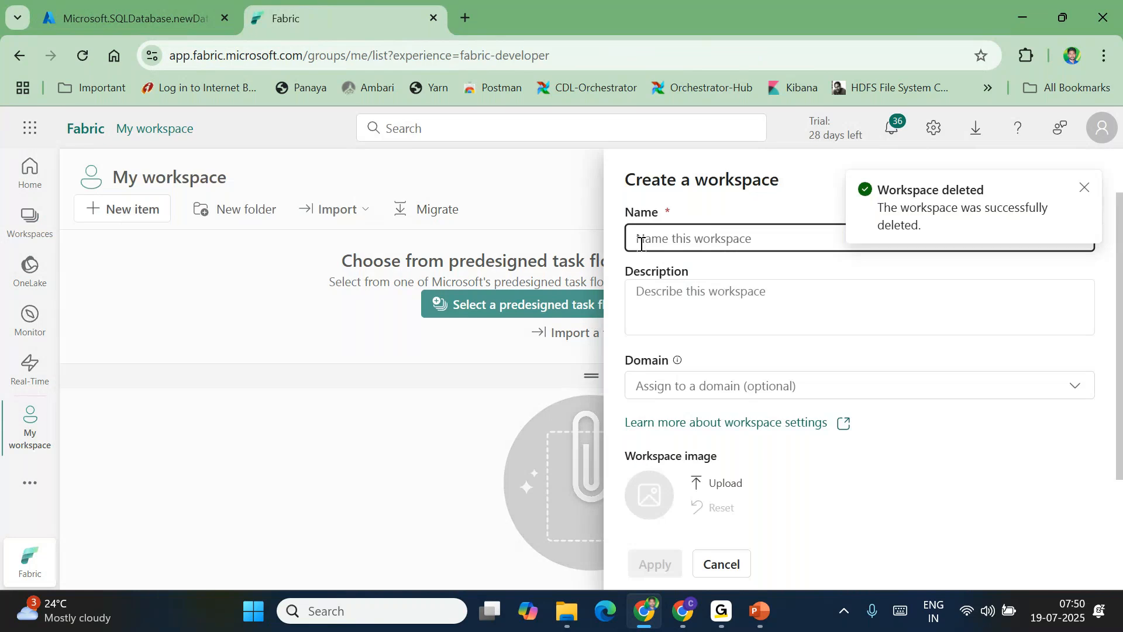
type("S")
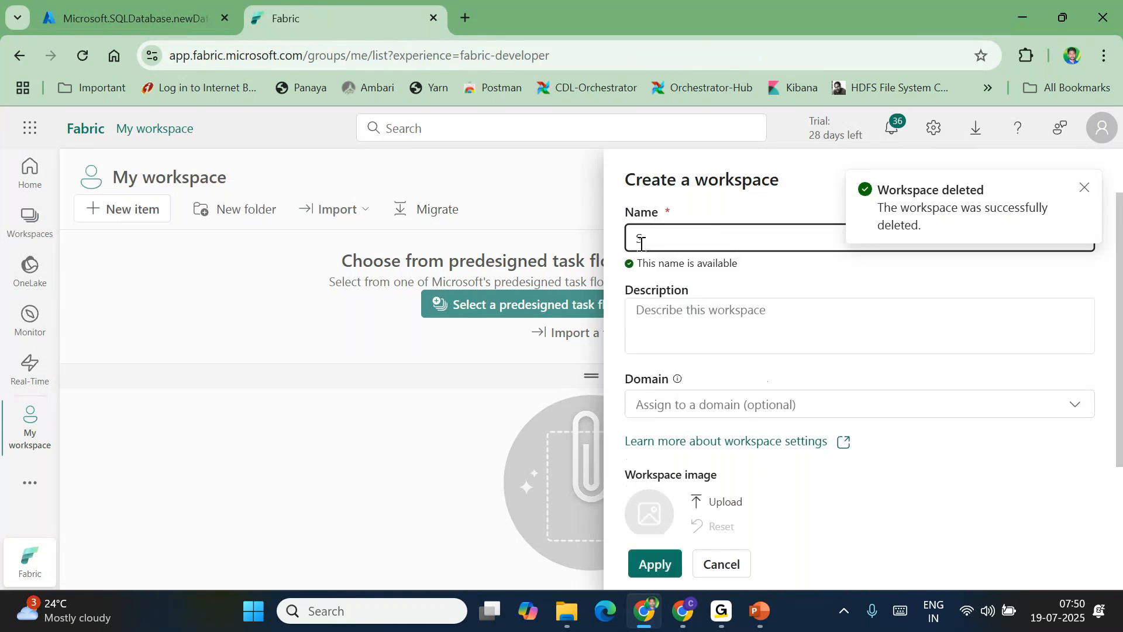
type("ales")
key("BackSpace")
type("esWS")
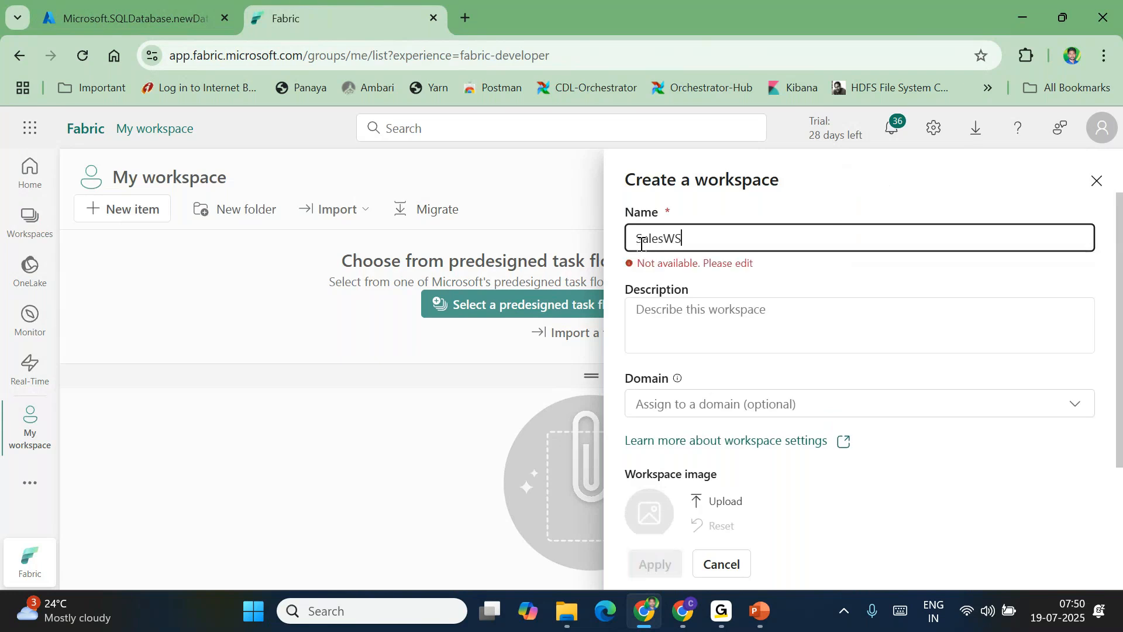
type("001")
left_click(655, 564)
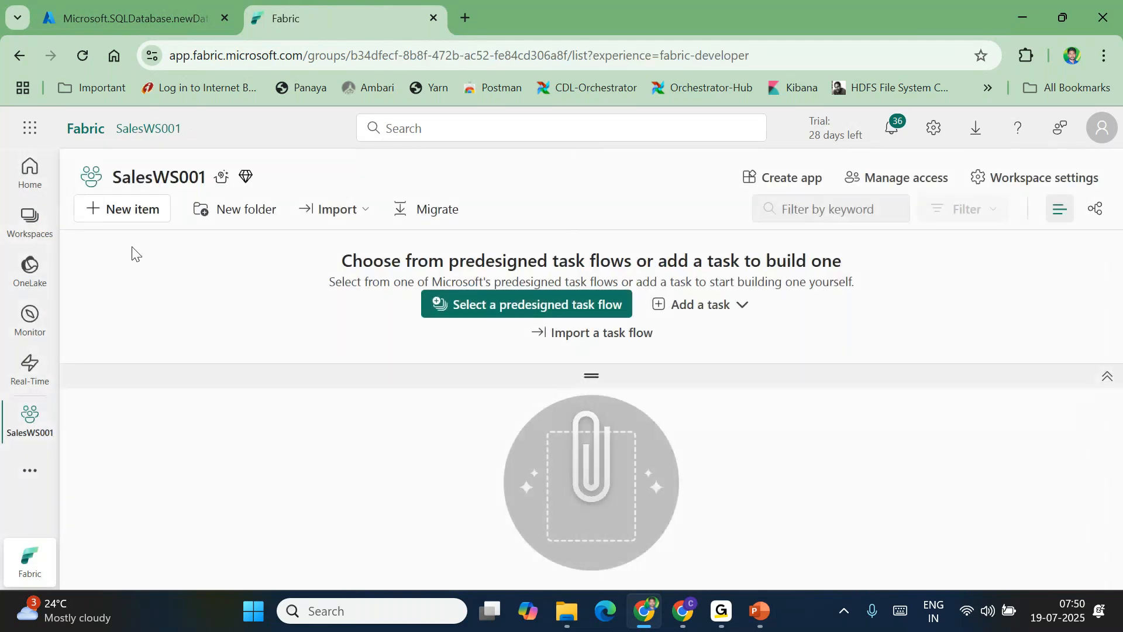
Find Lakehouse under the 'LAKE' filter and create one named sinkLH001
left_click(114, 218)
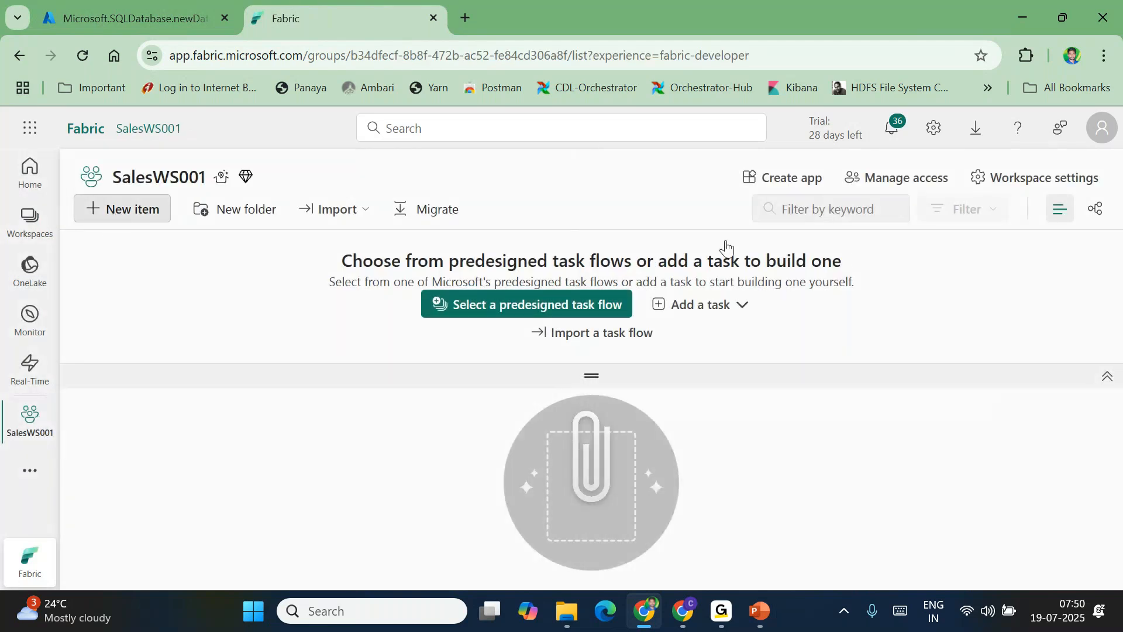
left_click(1001, 215)
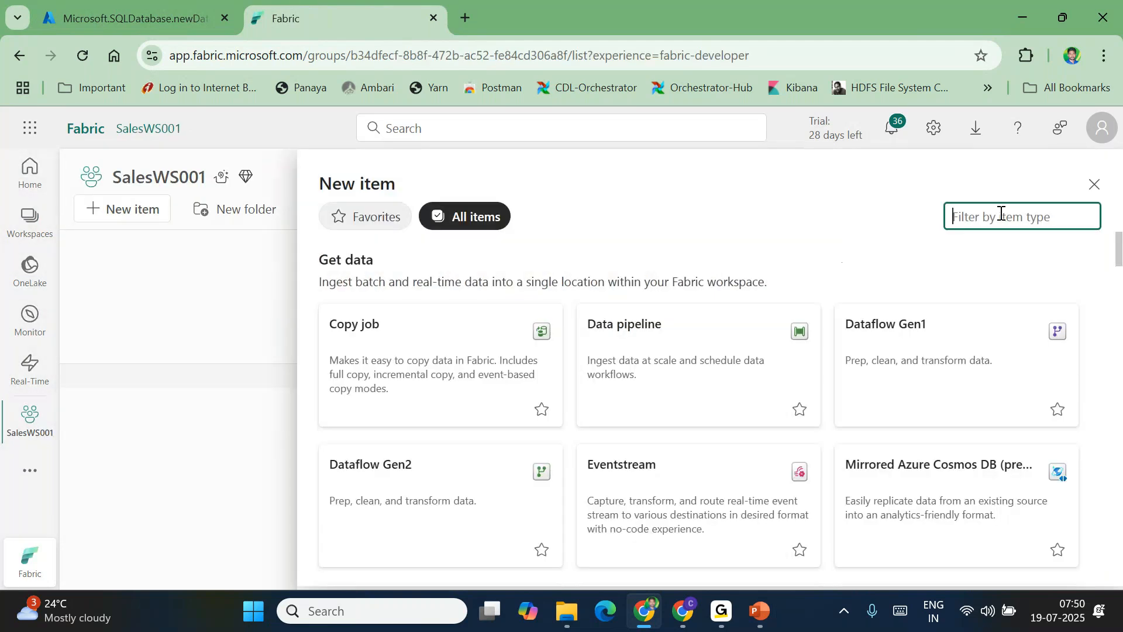
type("LAKE")
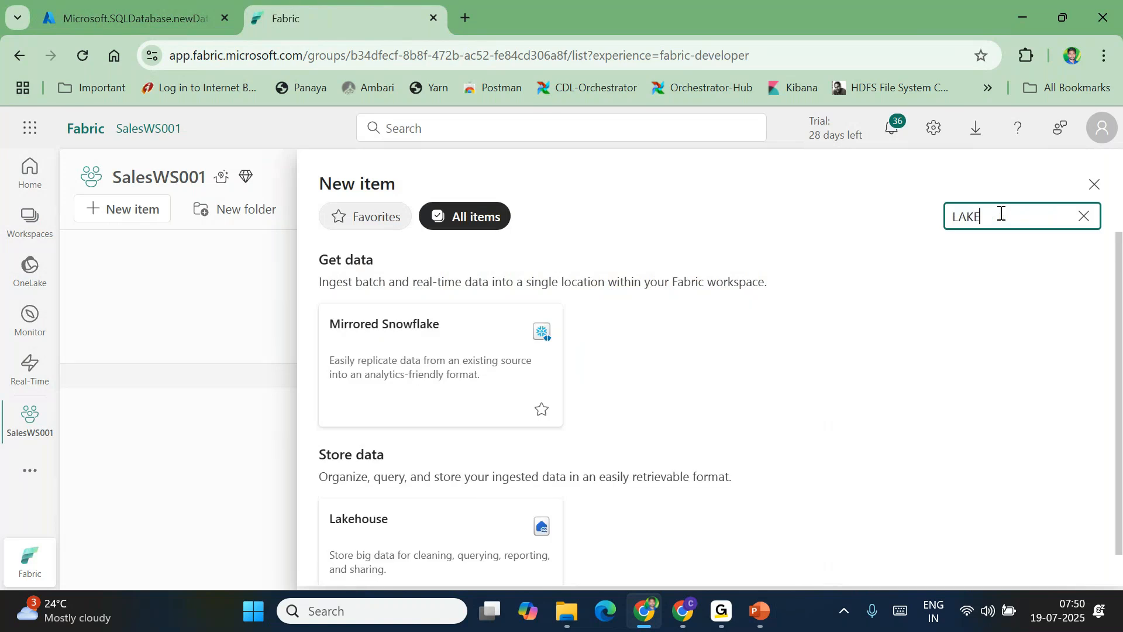
left_click(427, 537)
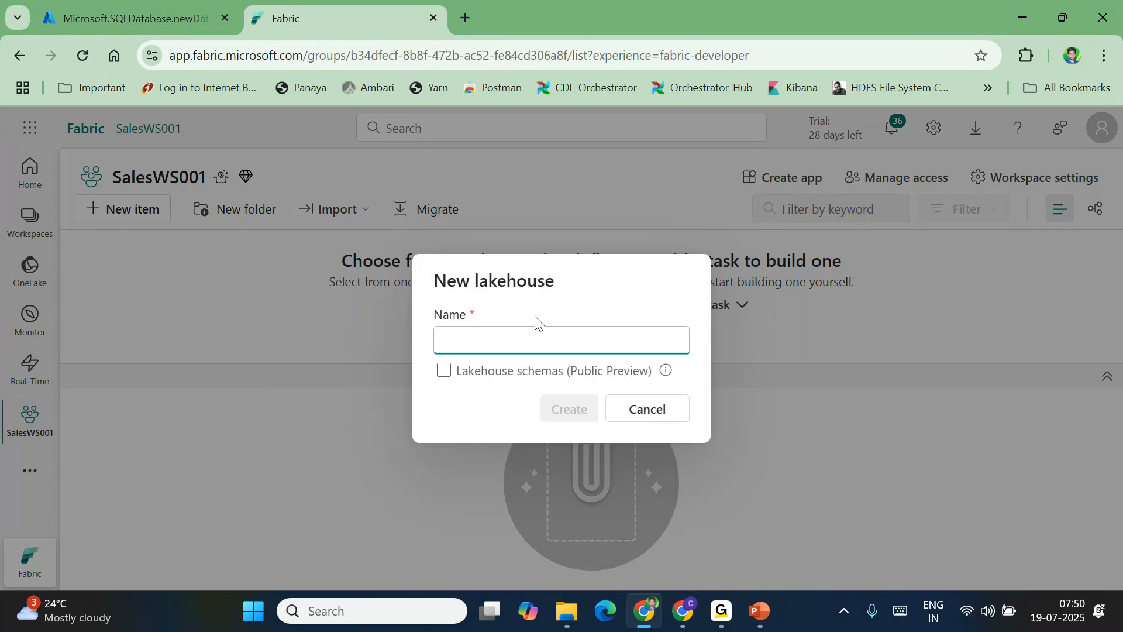
type("sinkl")
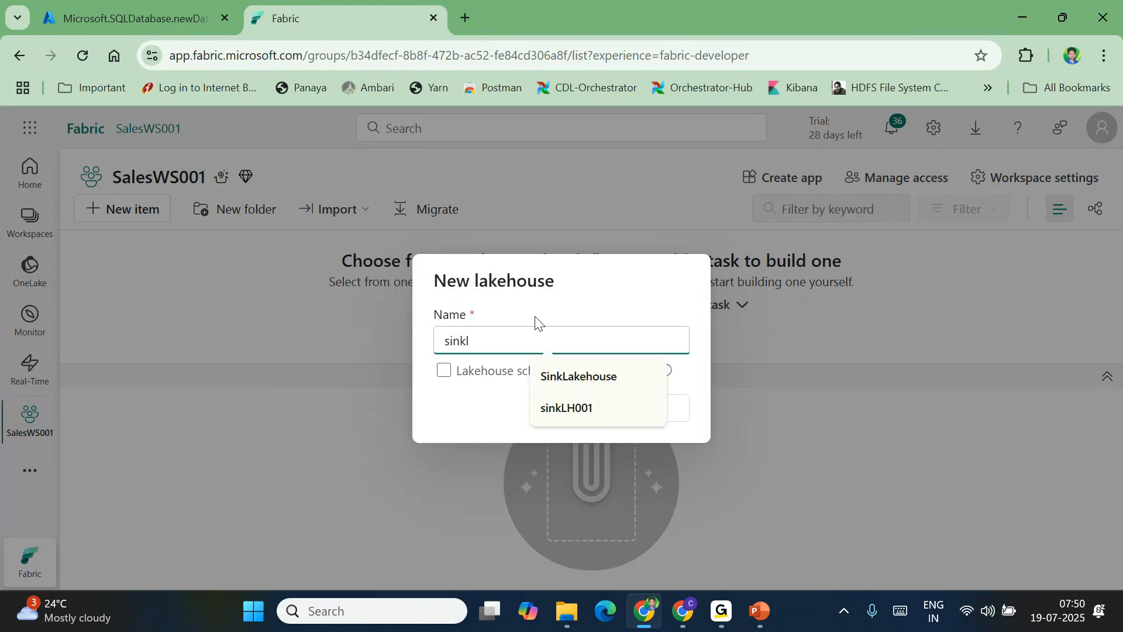
key("BackSpace")
type("LH001")
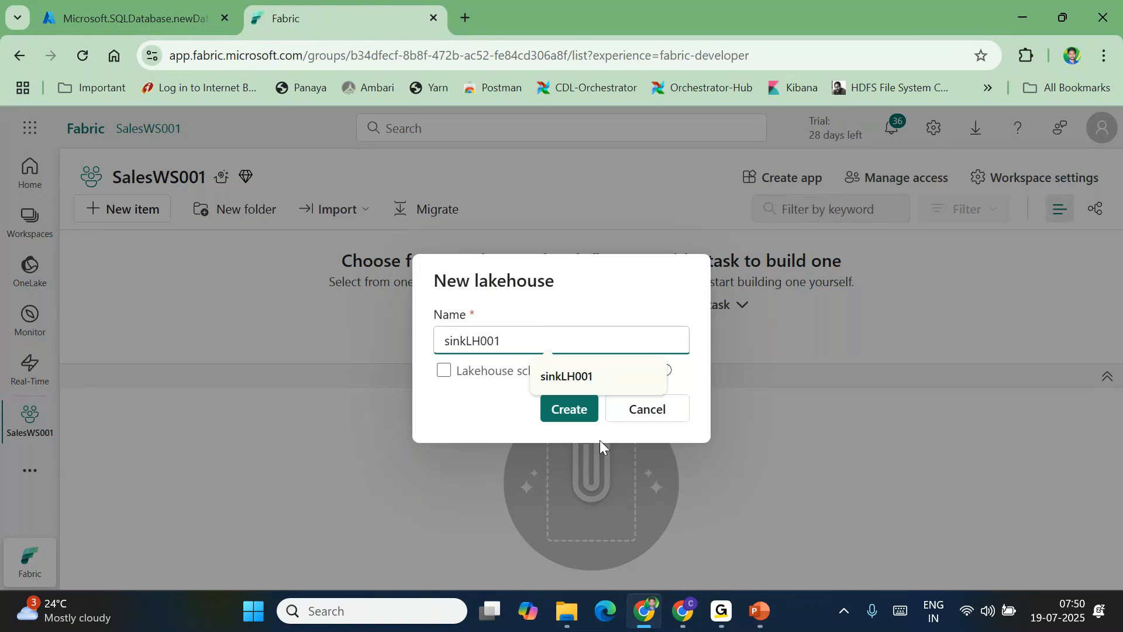
left_click(567, 427)
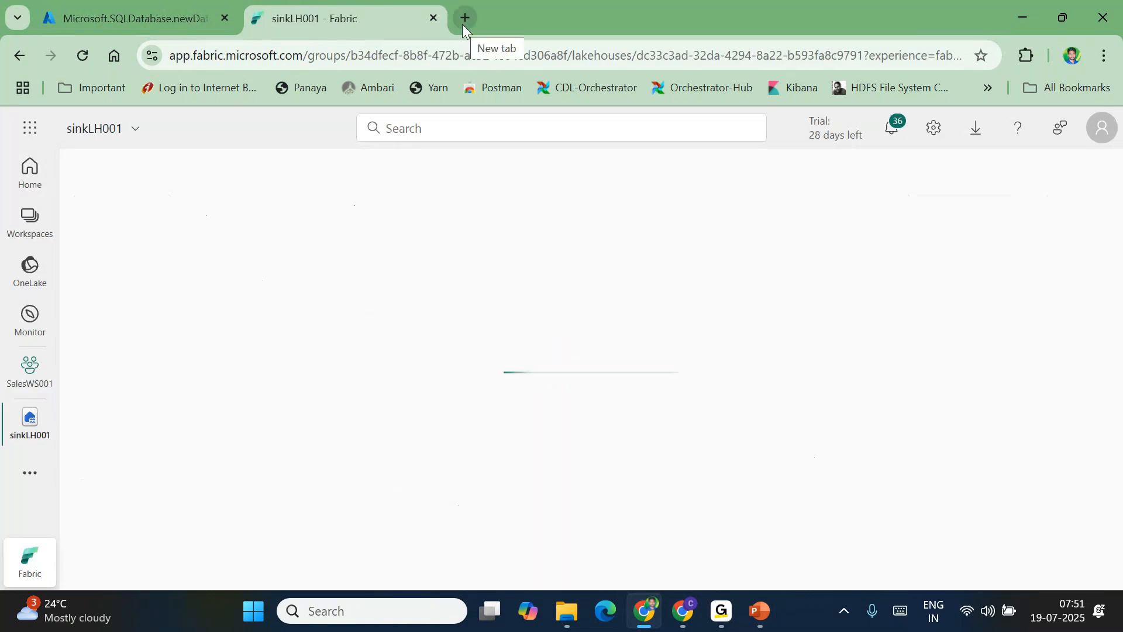
Load the Azure portal in another new browser tab
left_click(464, 21)
type("portal.azure.com%2Fsignin%2Findex%2F&respon...")
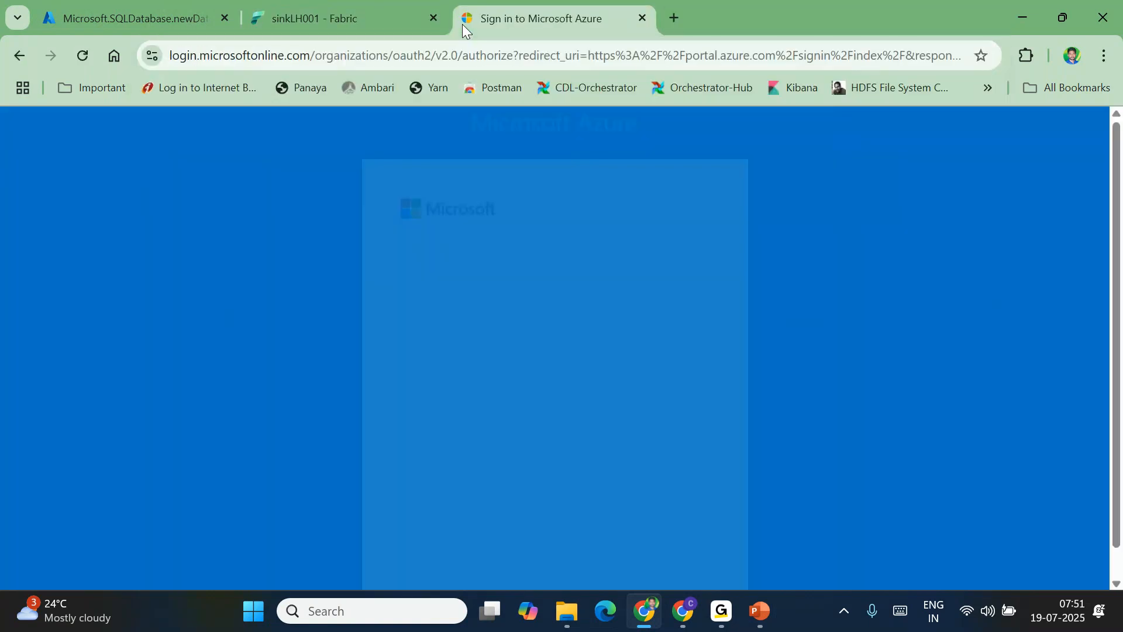
left_click(278, 248)
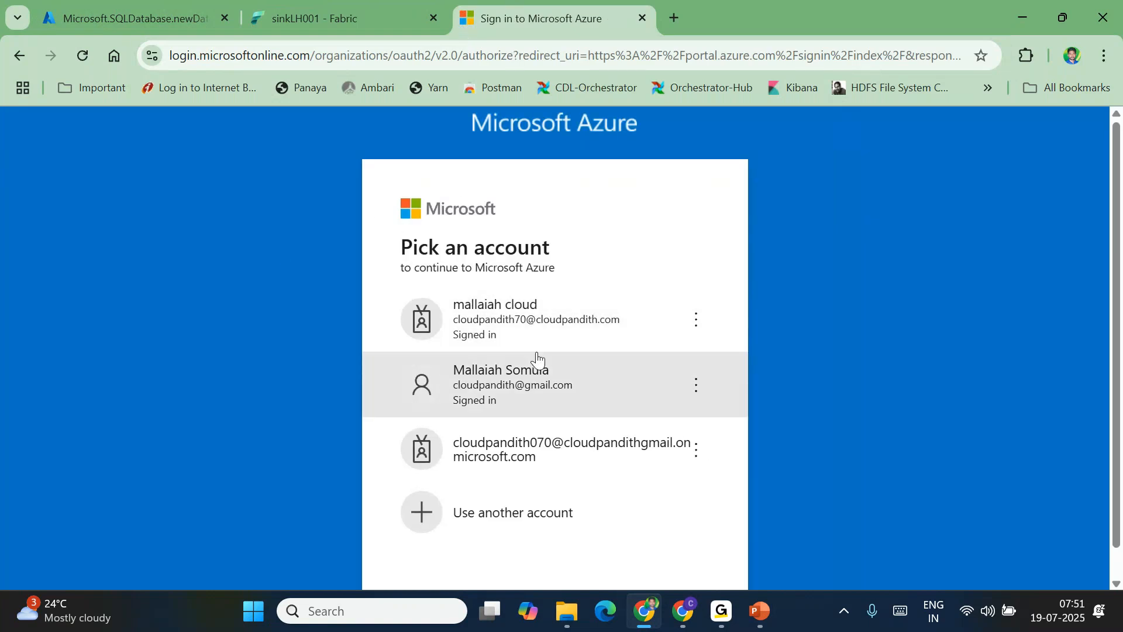
Go to the Fabric site and open the SalesWS001 workspace
left_click(376, 55)
key("BackSpace")
type("a")
key("Return")
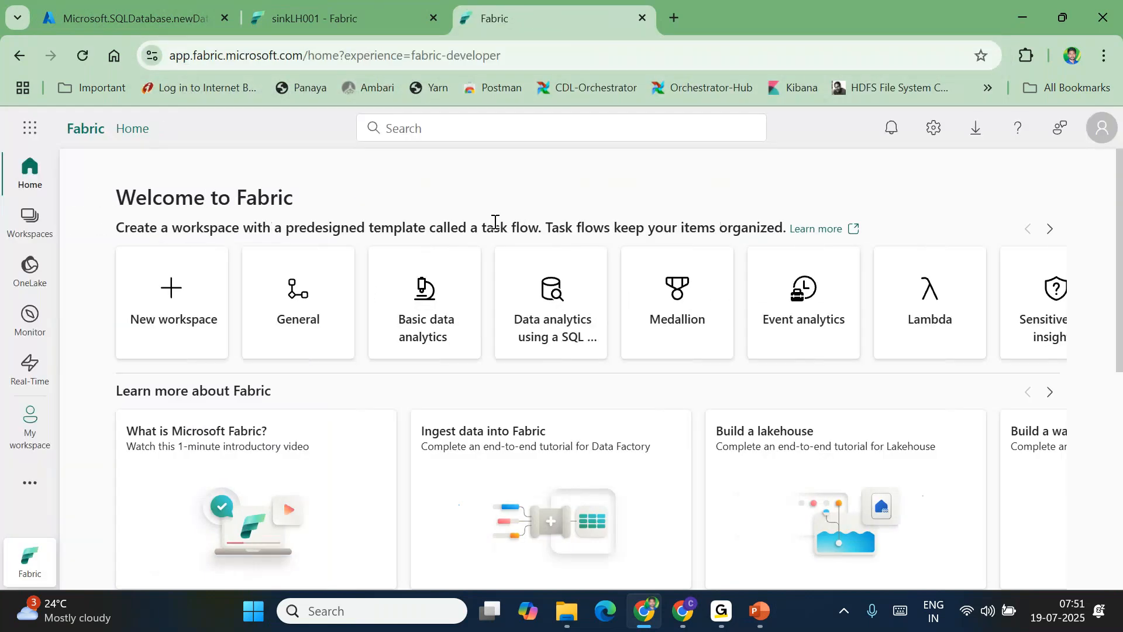
left_click(30, 221)
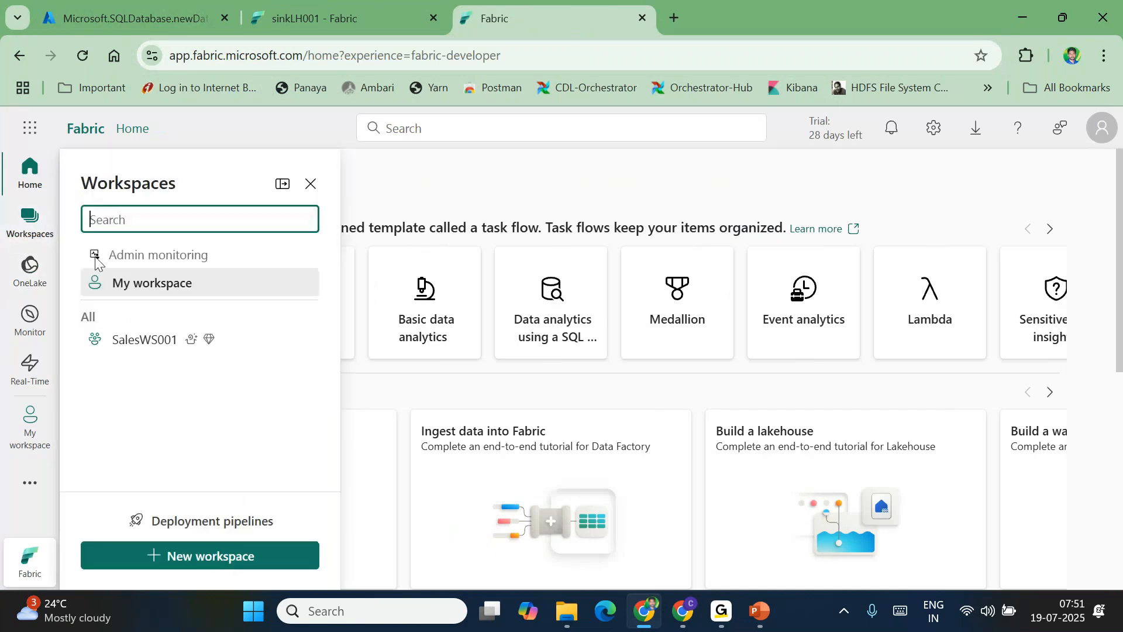
left_click(132, 346)
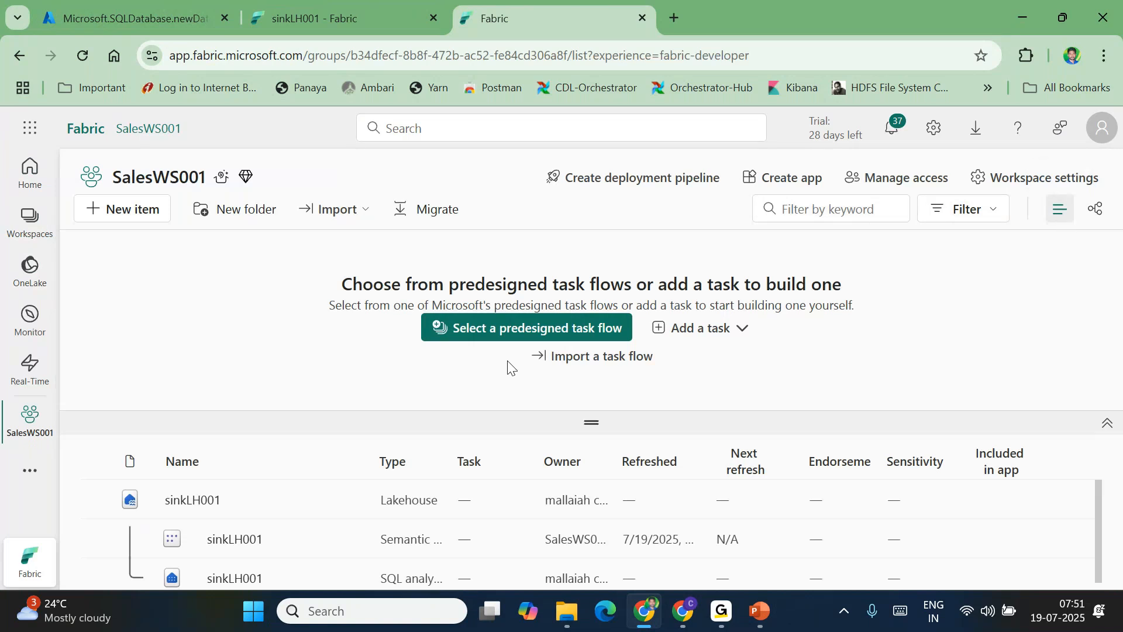
Create a data pipeline with the default name pipeline1, then return to the Azure tab
left_click(121, 214)
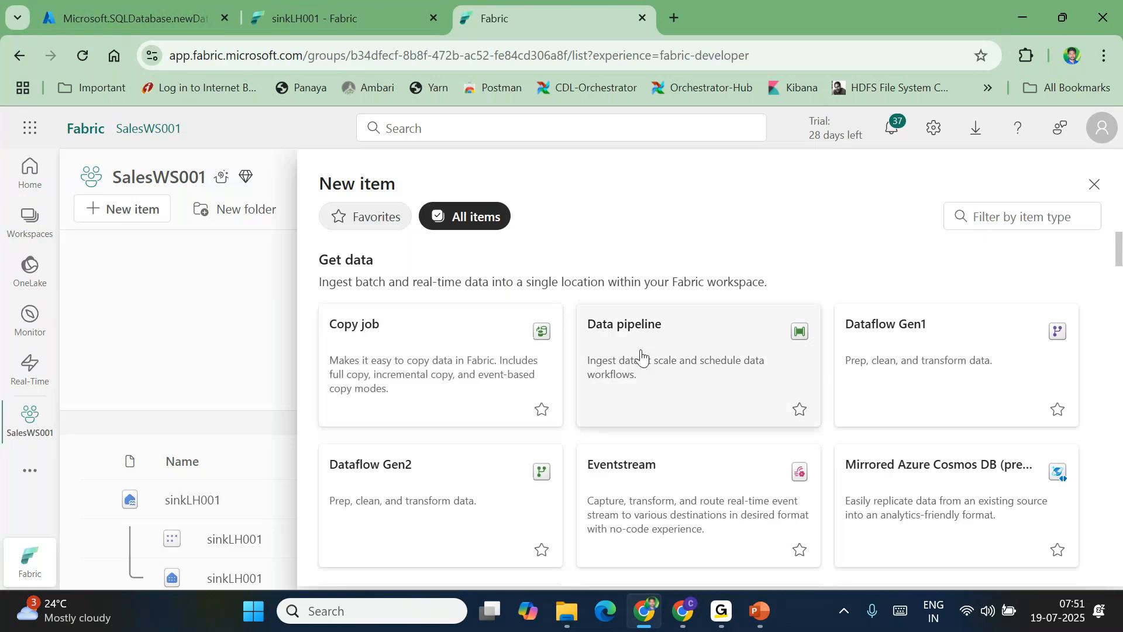
left_click(608, 369)
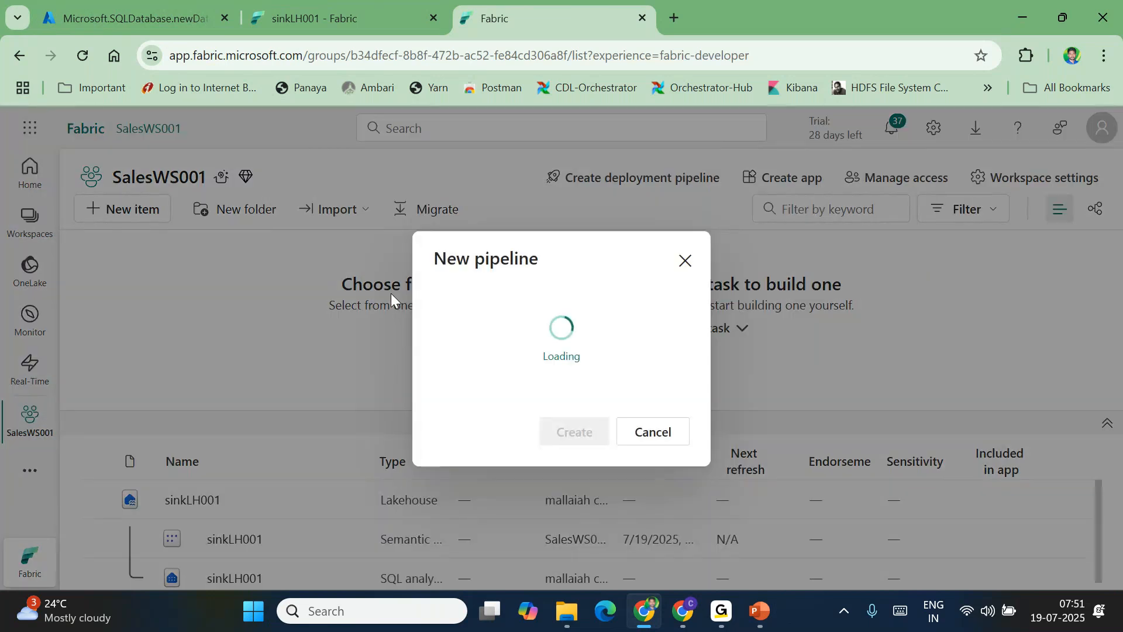
double_click(487, 327)
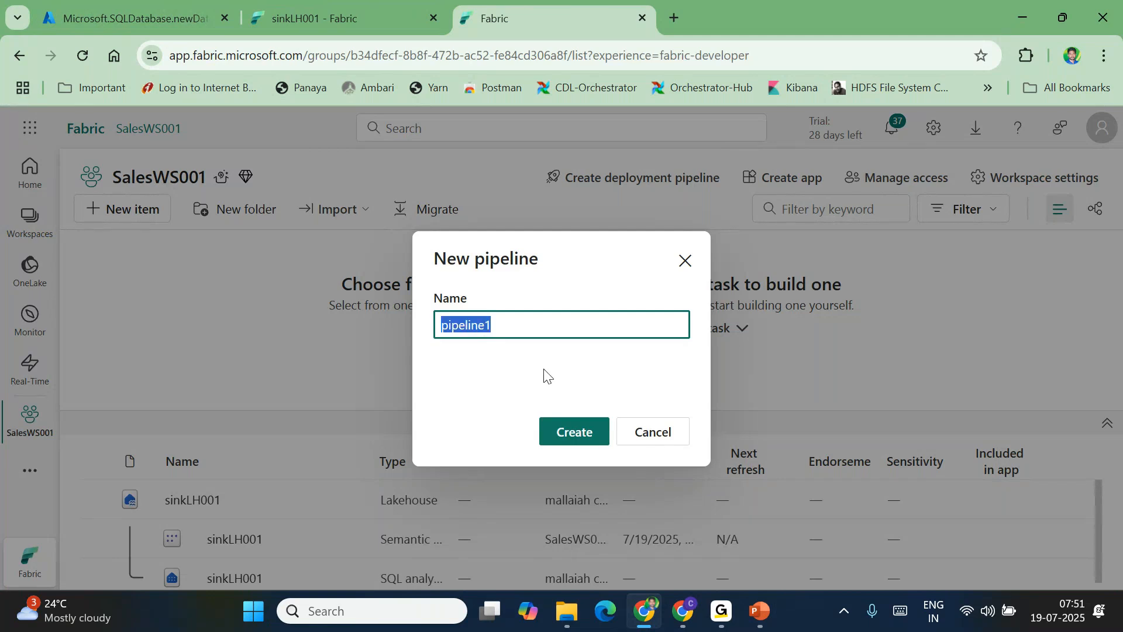
left_click(561, 431)
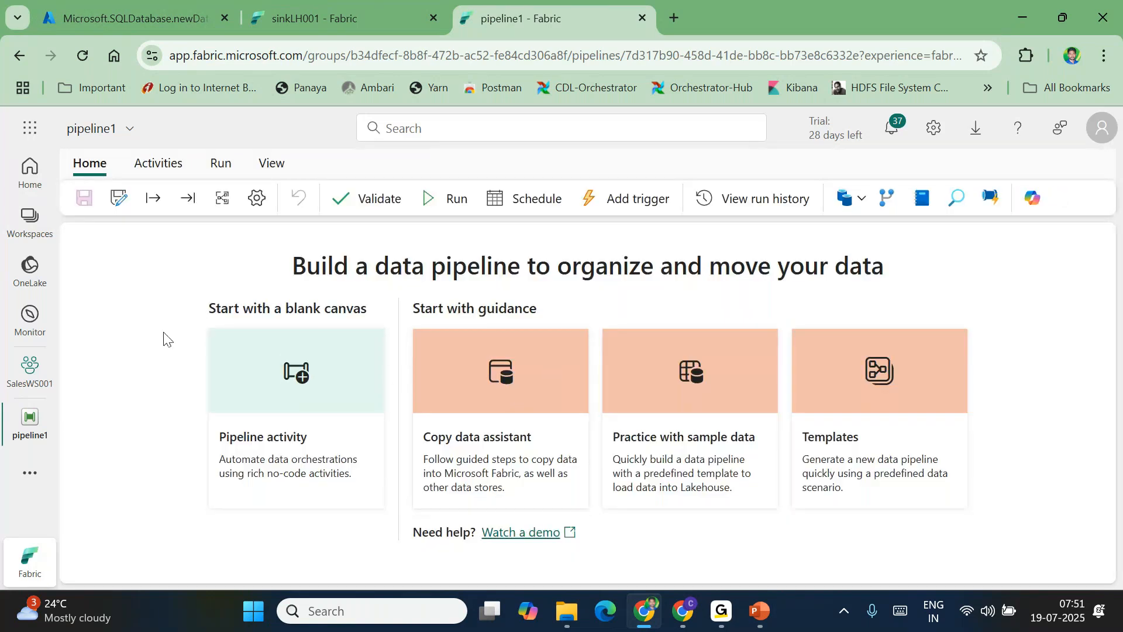
left_click(112, 14)
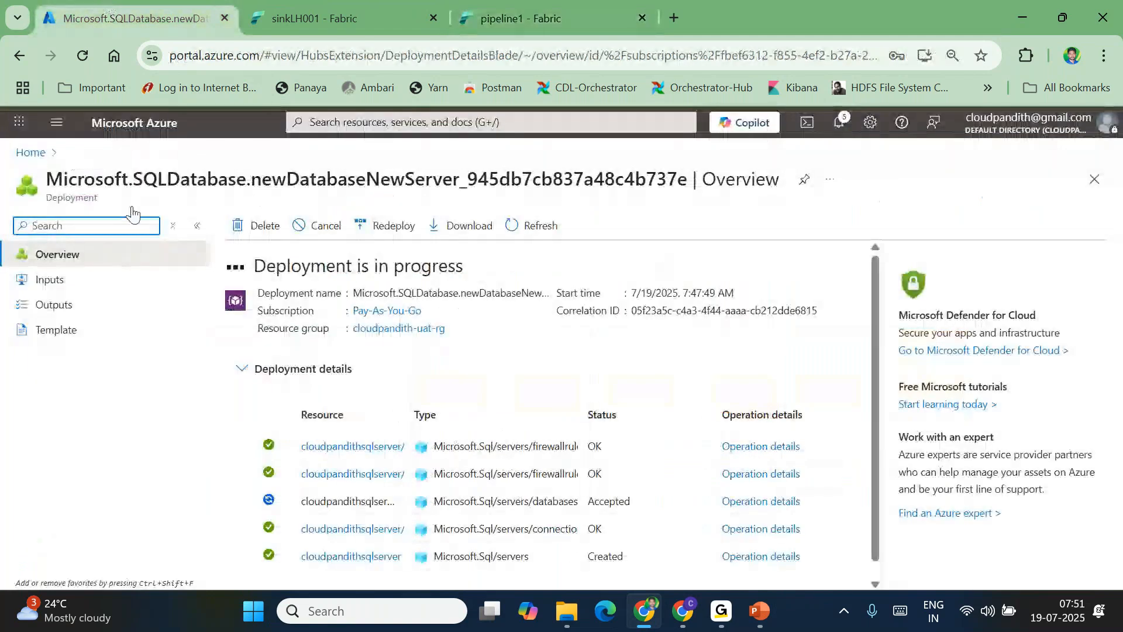
left_click(180, 417)
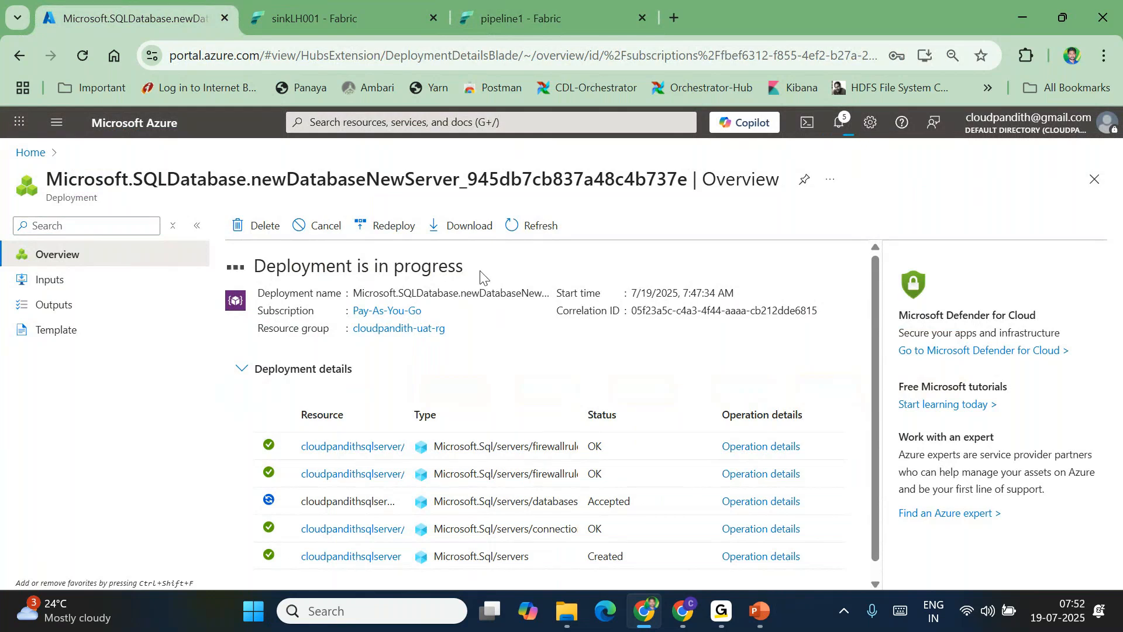
left_click(338, 16)
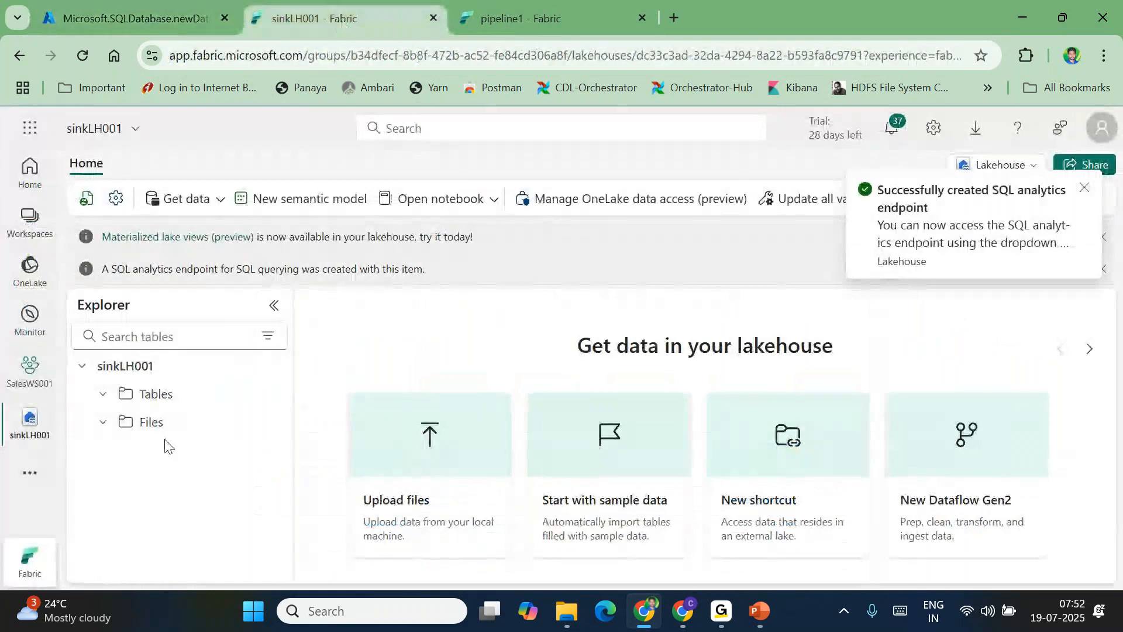
left_click(527, 17)
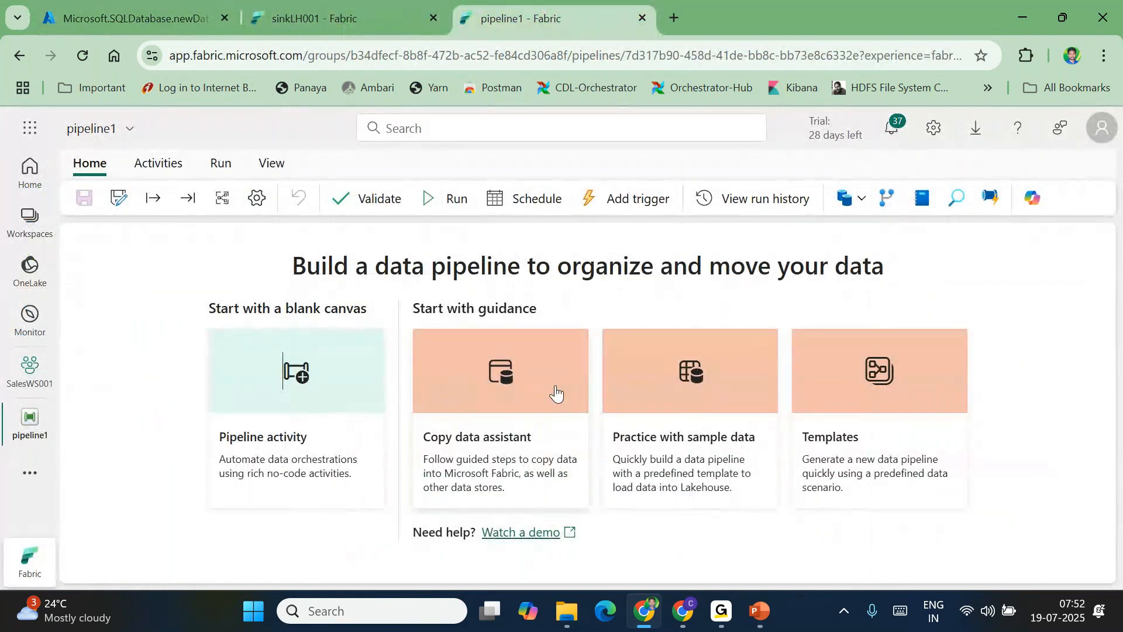
left_click(138, 11)
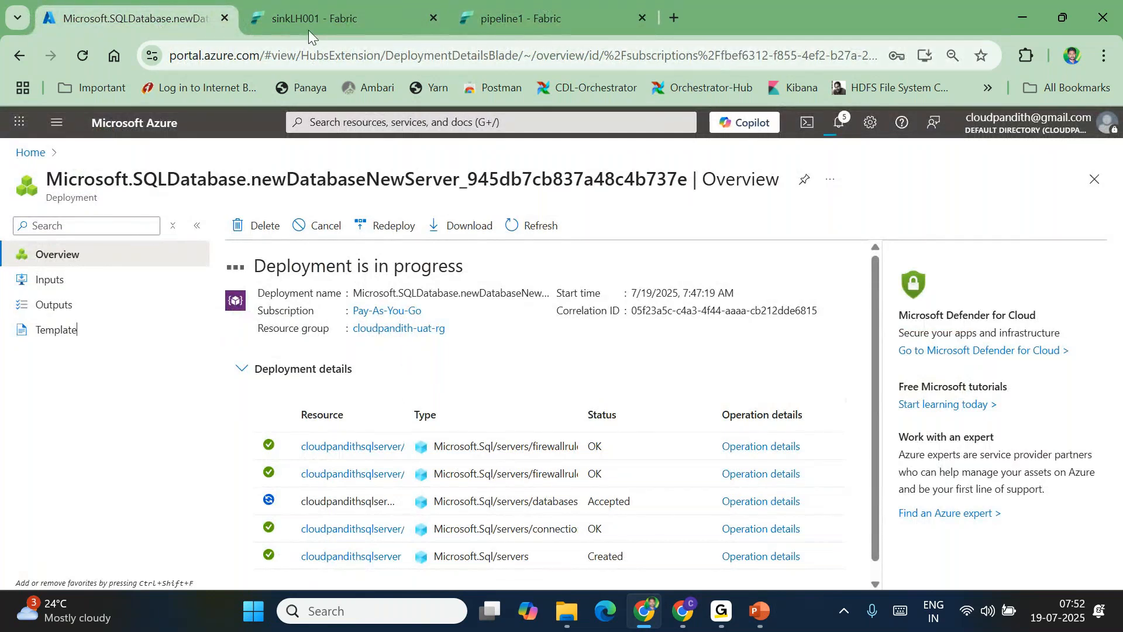
left_click(249, 613)
left_click(249, 614)
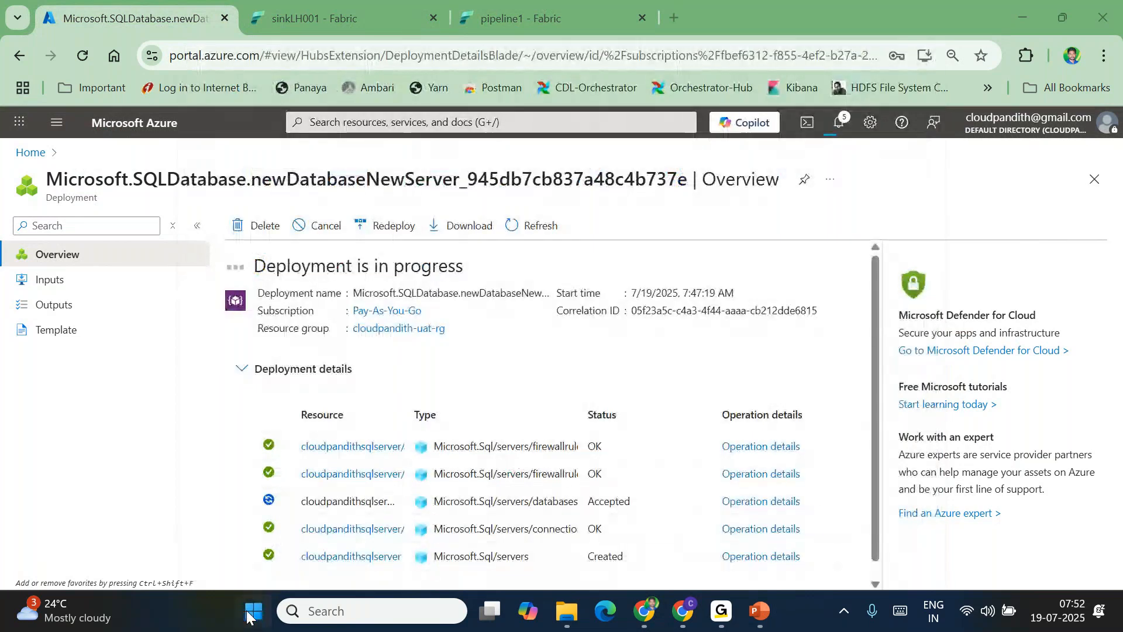
left_click(249, 614)
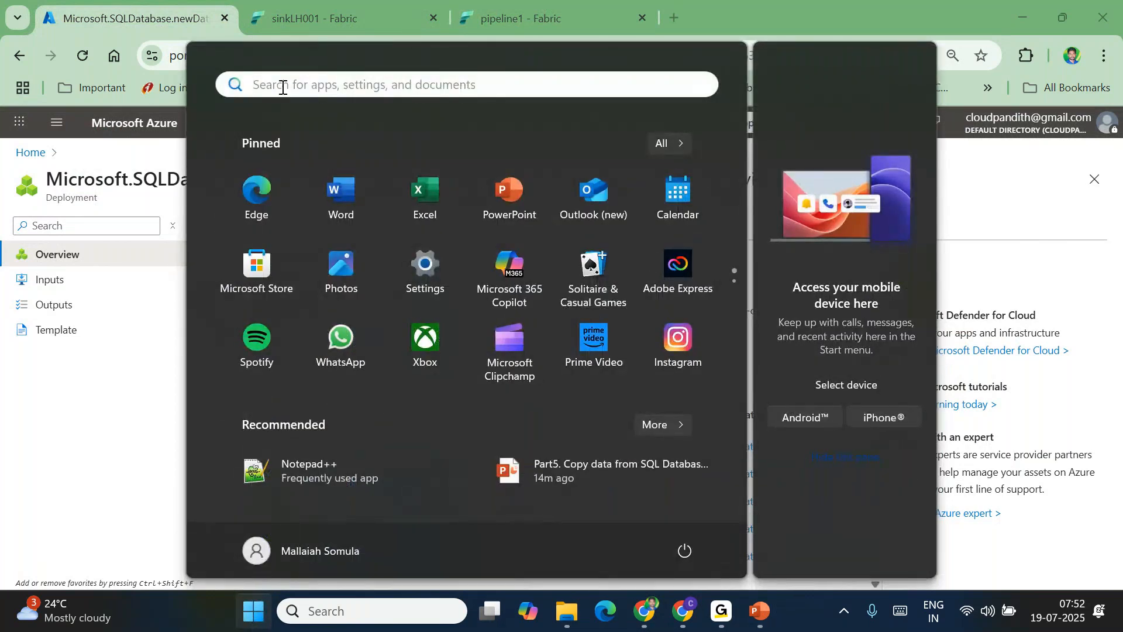
Launch Azure Data Studio via a 'data st' Start search and scroll to the top of SQLQuery_1
type("zure")
key("BackSpace")
key("BackSpace")
key("BackSpace")
key("BackSpace")
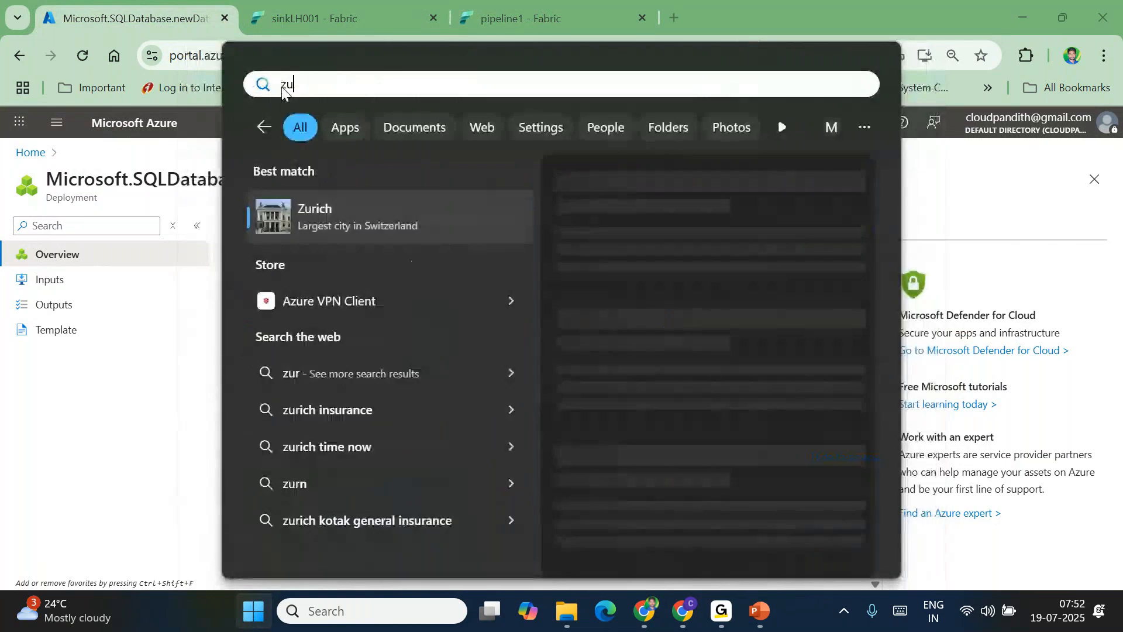
type("data st")
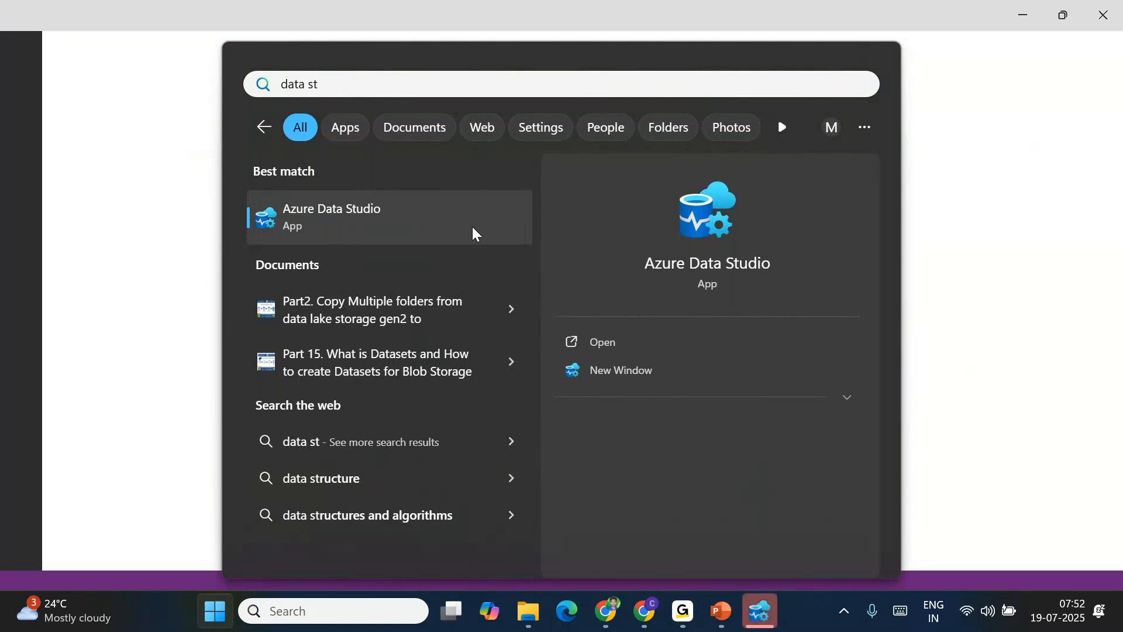
left_click(1045, 271)
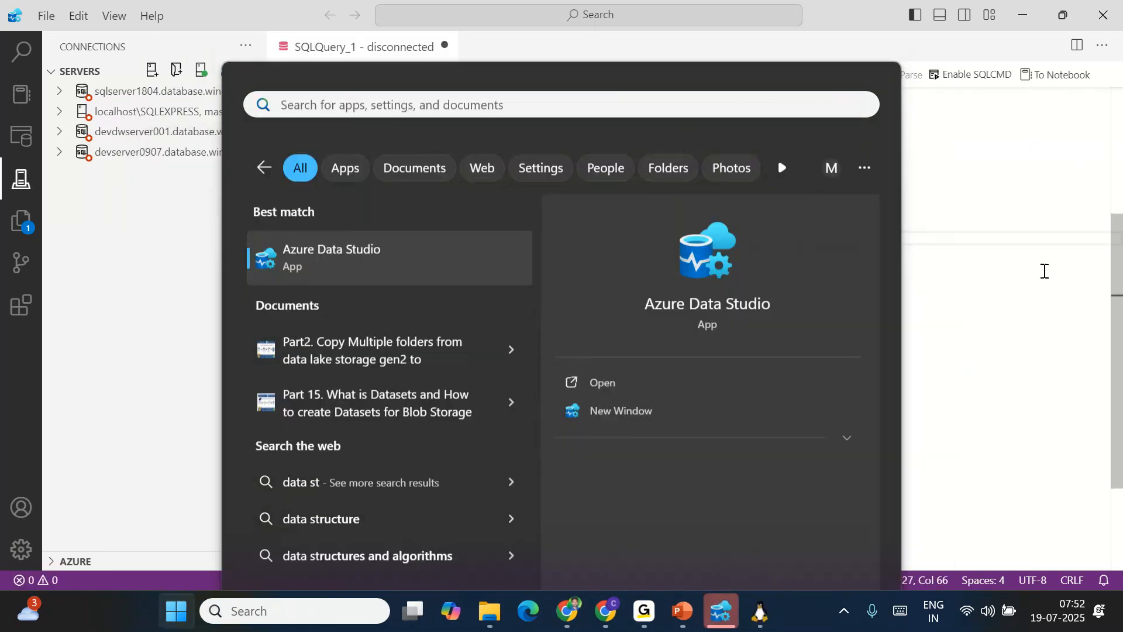
left_click(484, 213)
scroll(485, 213, "up", 3)
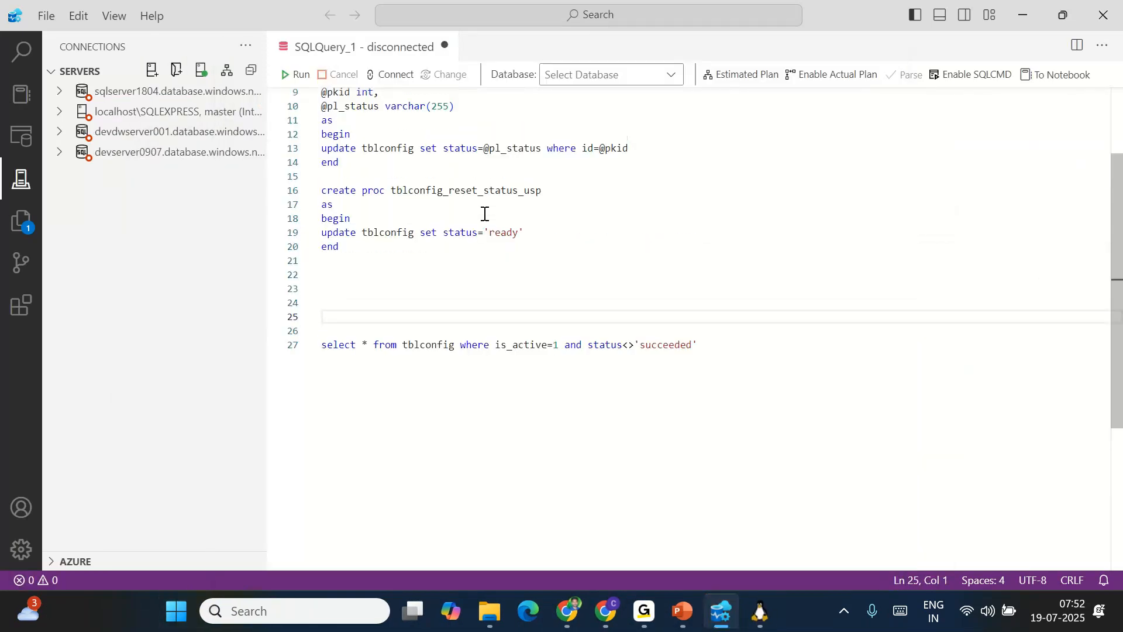
scroll(485, 214, "up", 3)
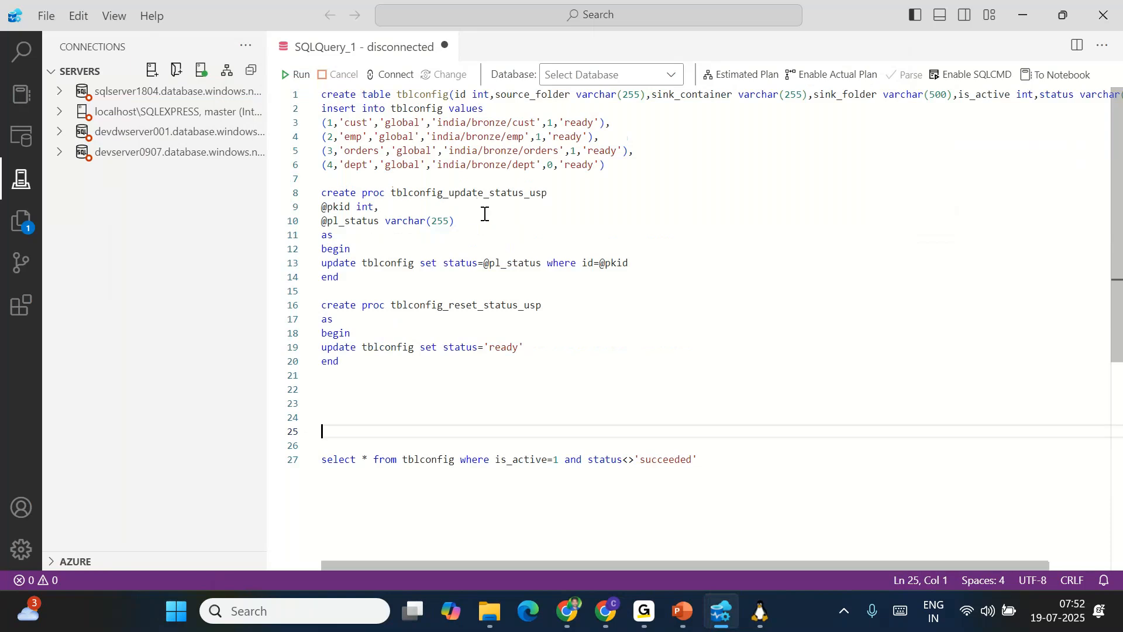
Search the web for 'download azure data studio' in Chrome and open the Microsoft Learn article
left_click(606, 611)
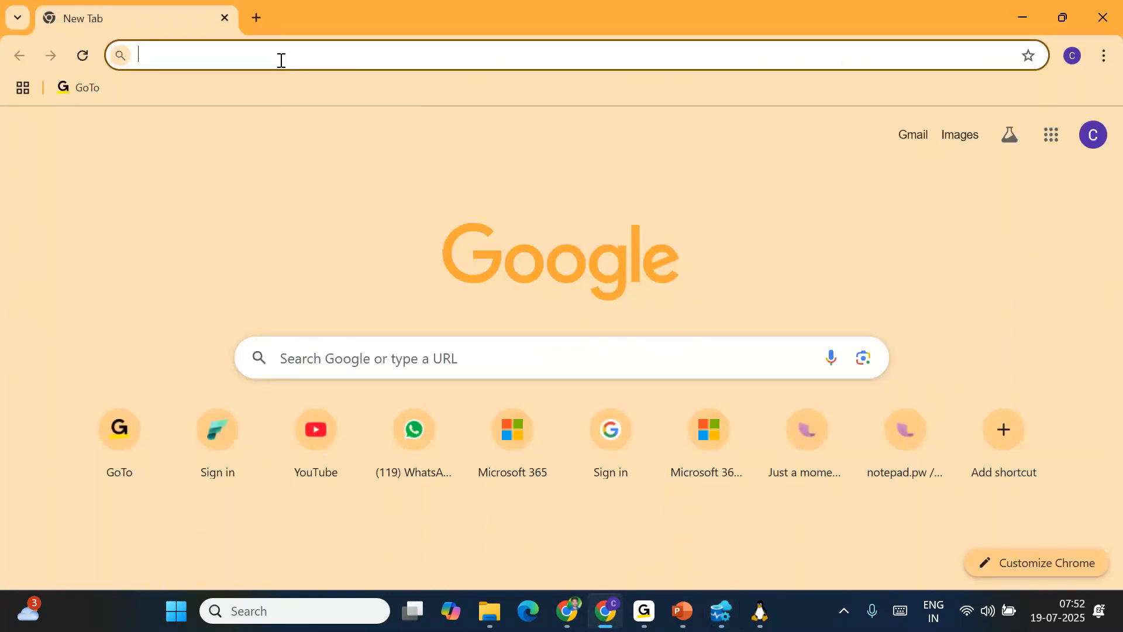
type("download")
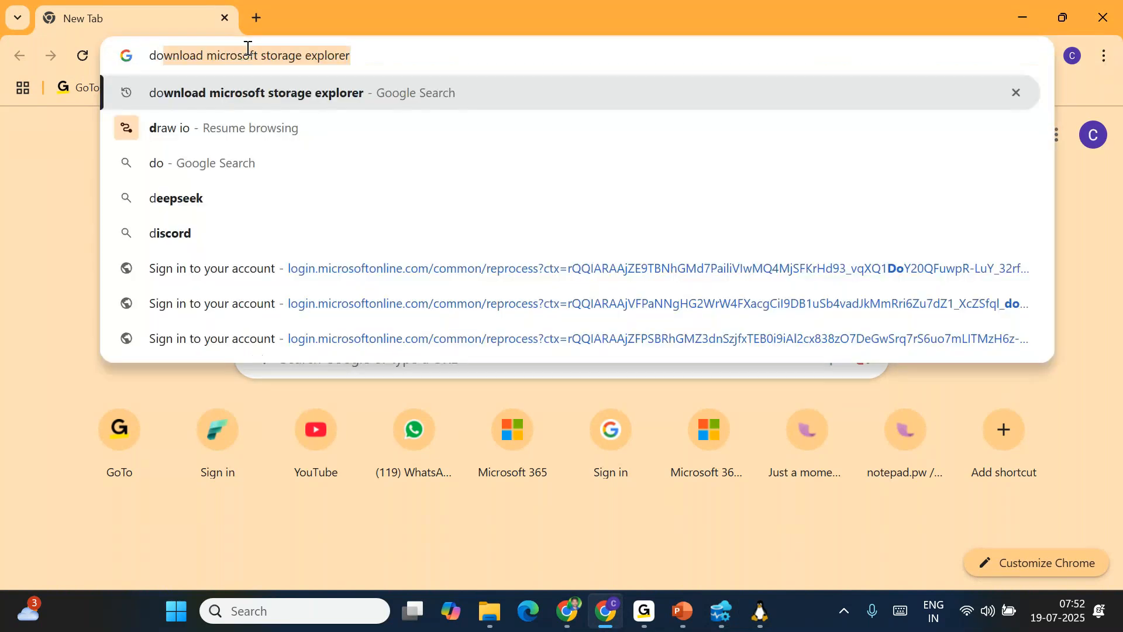
type(" azur")
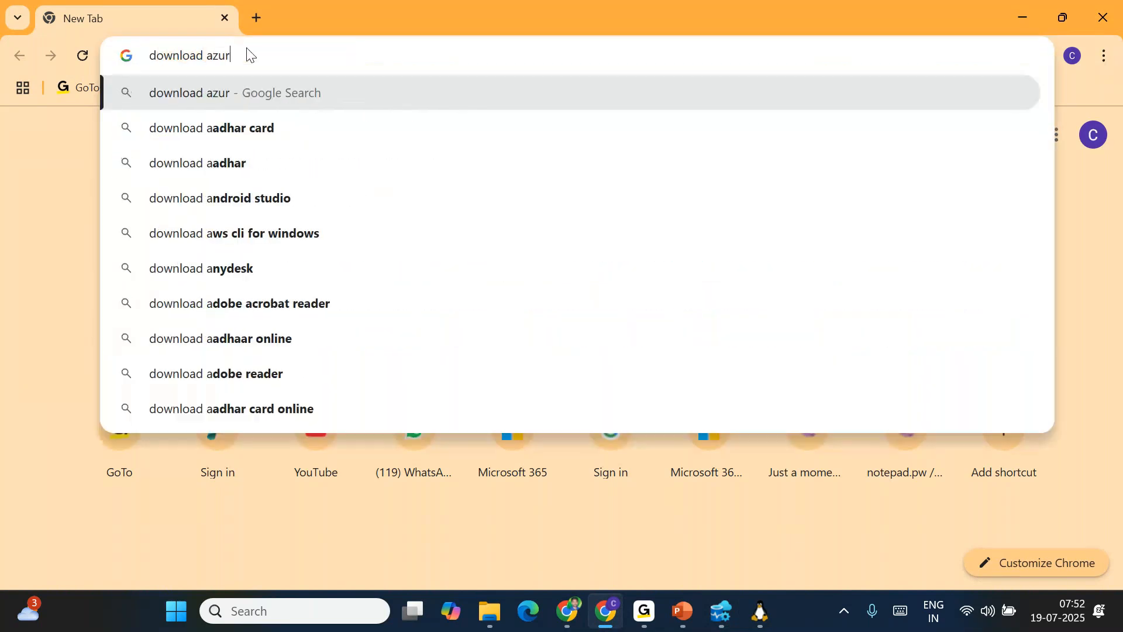
type("e data studio")
key("Return")
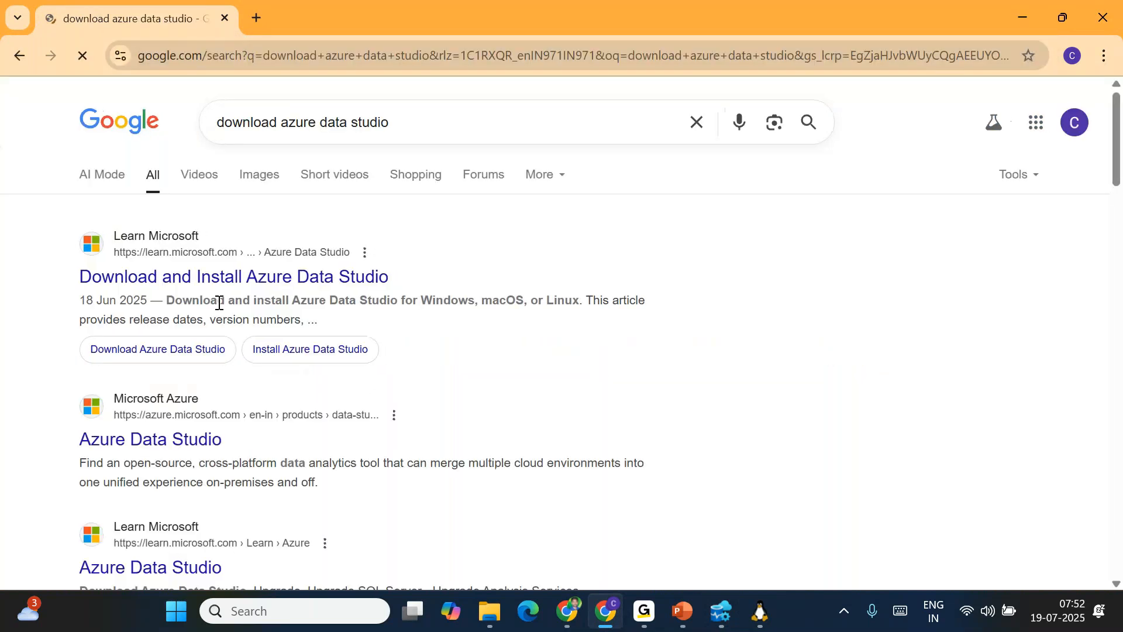
left_click(178, 284)
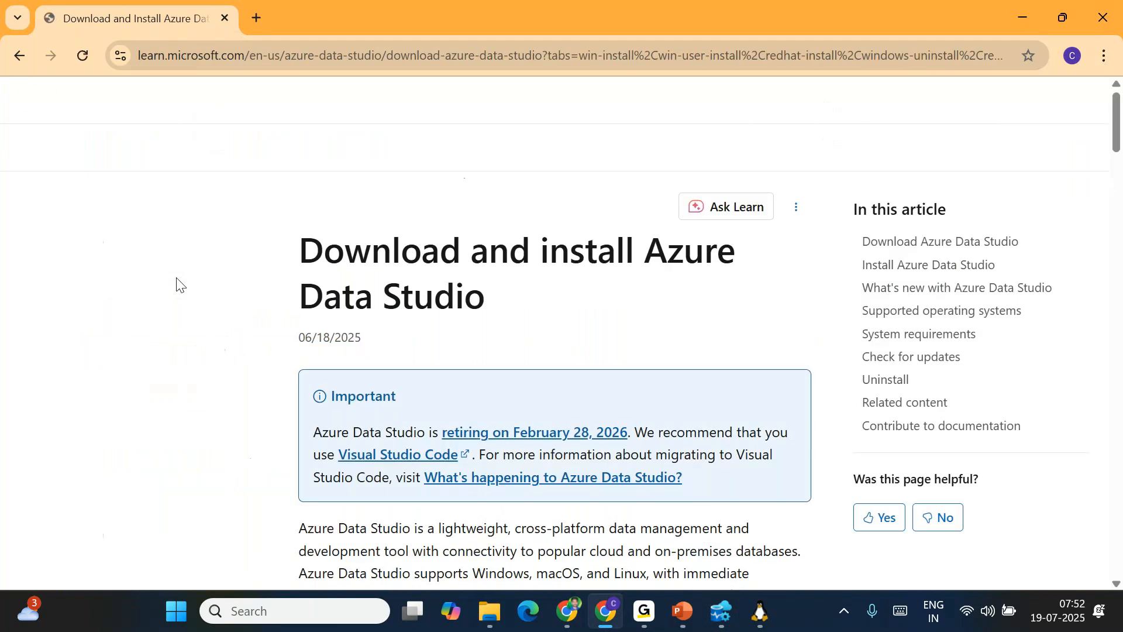
Read through the article, highlighting the retirement notice and the What's happening to Azure Data Studio? link
scroll(577, 428, "down", 3)
left_click_drag(313, 222, 465, 245)
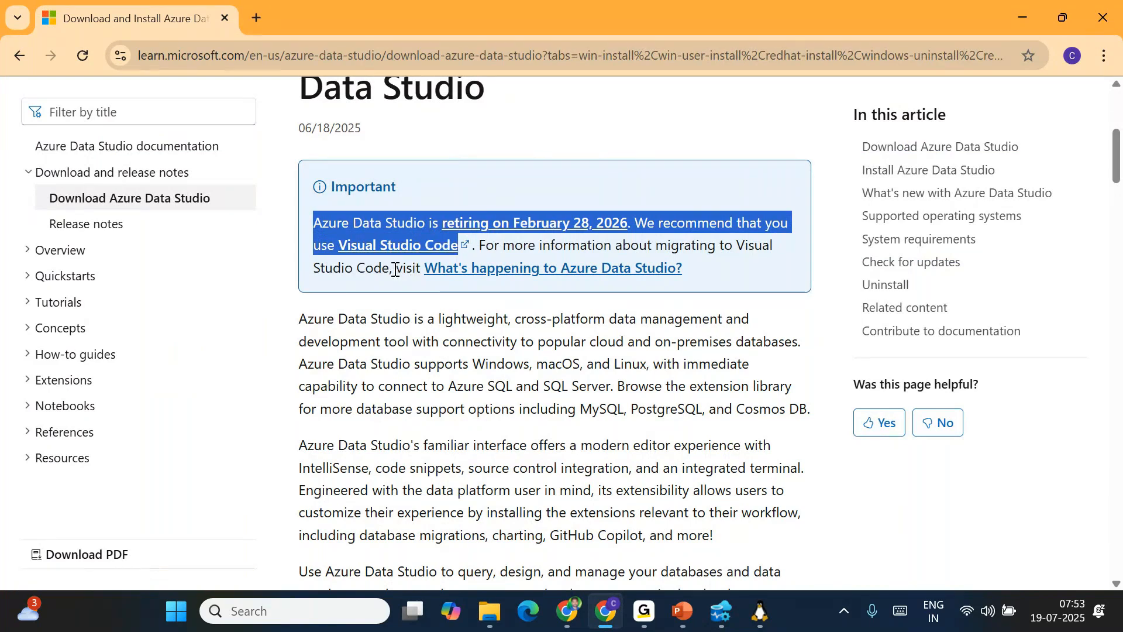
left_click_drag(395, 269, 695, 267)
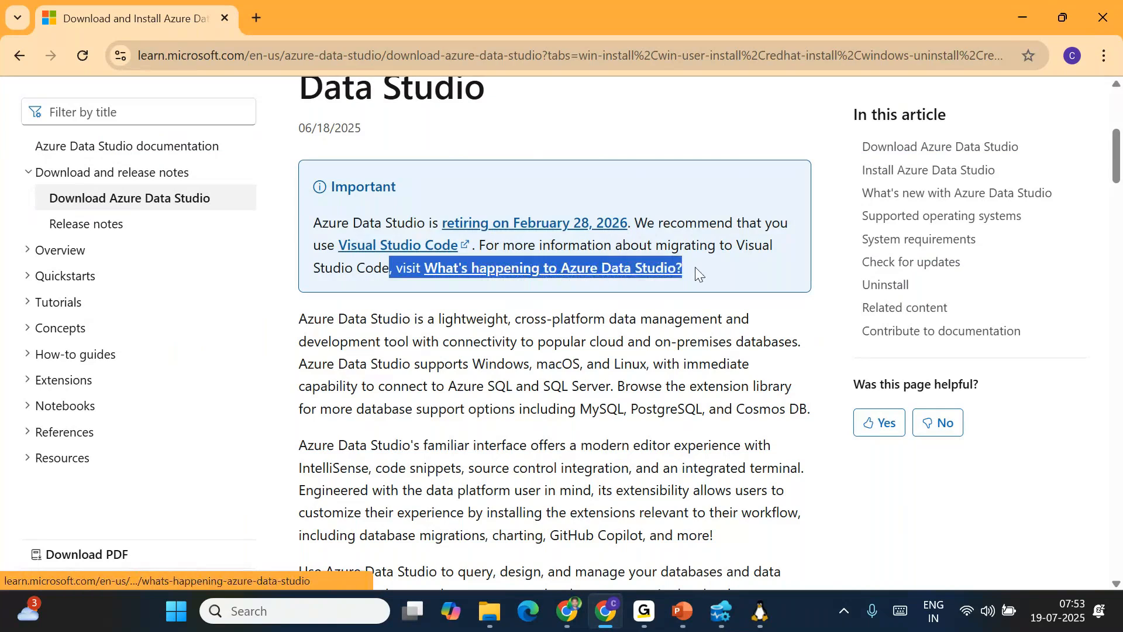
left_click(714, 267)
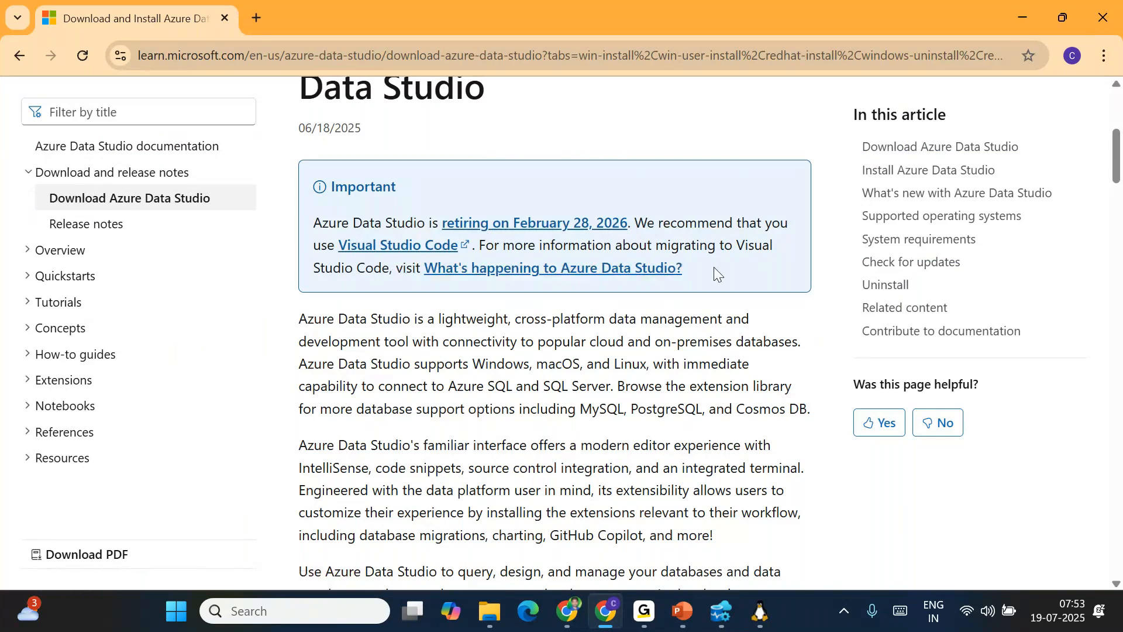
scroll(714, 266, "down", 5)
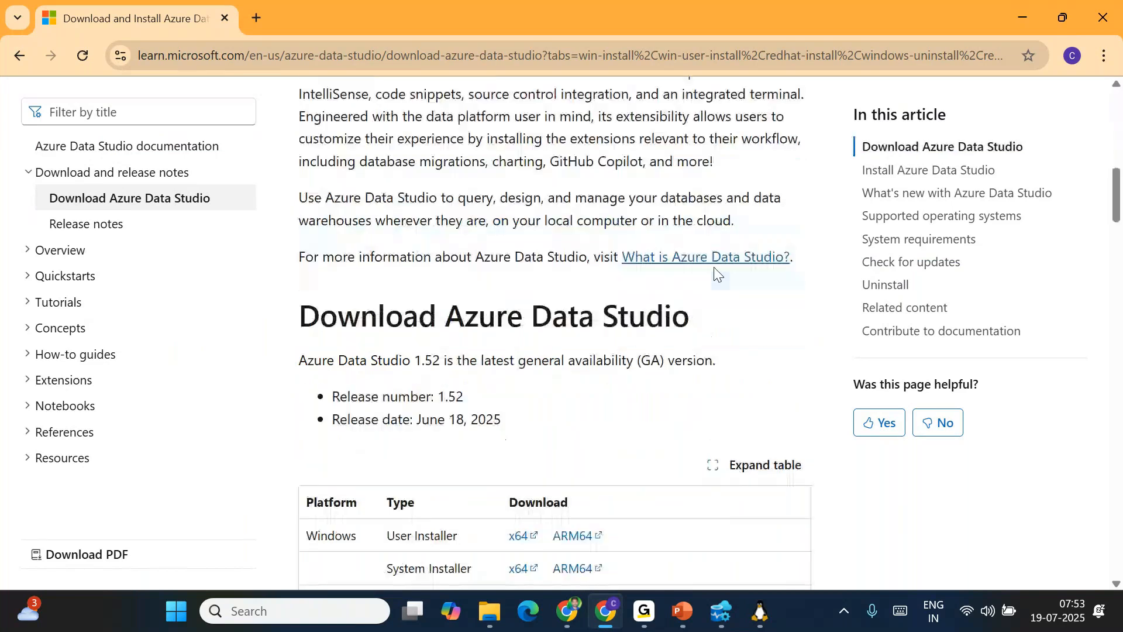
scroll(716, 270, "down", 4)
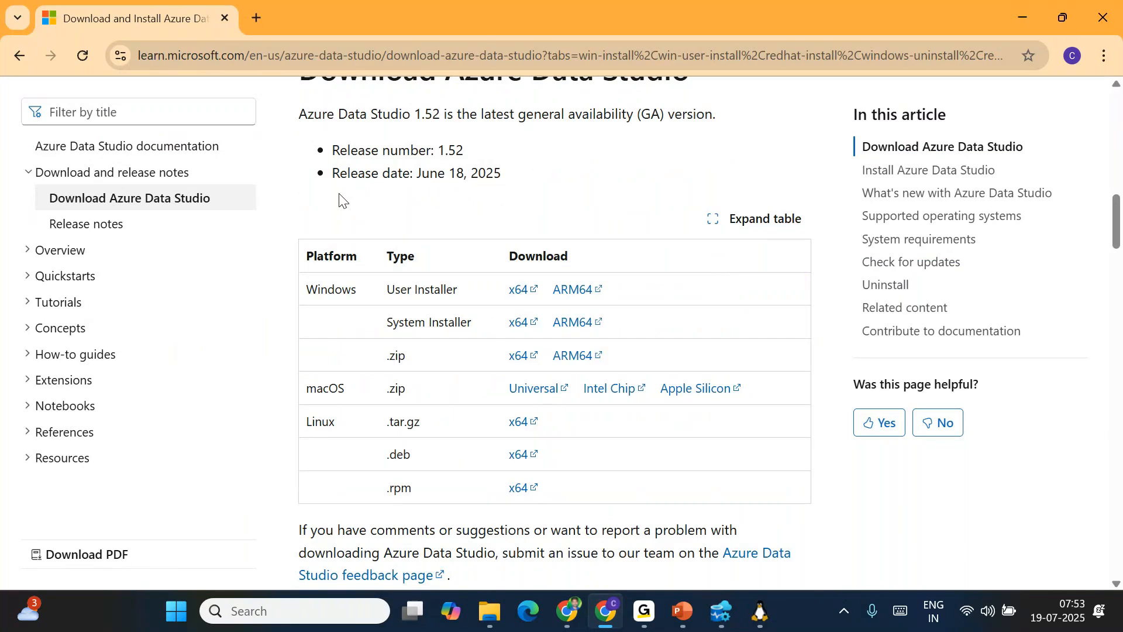
scroll(341, 200, "up", 10)
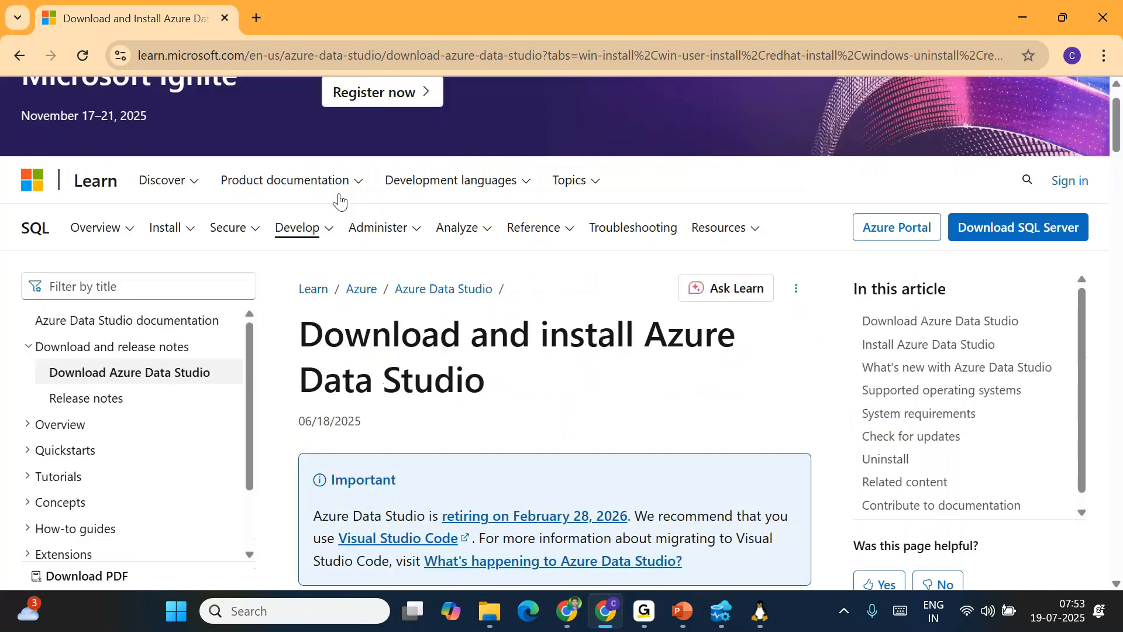
scroll(369, 433, "down", 10)
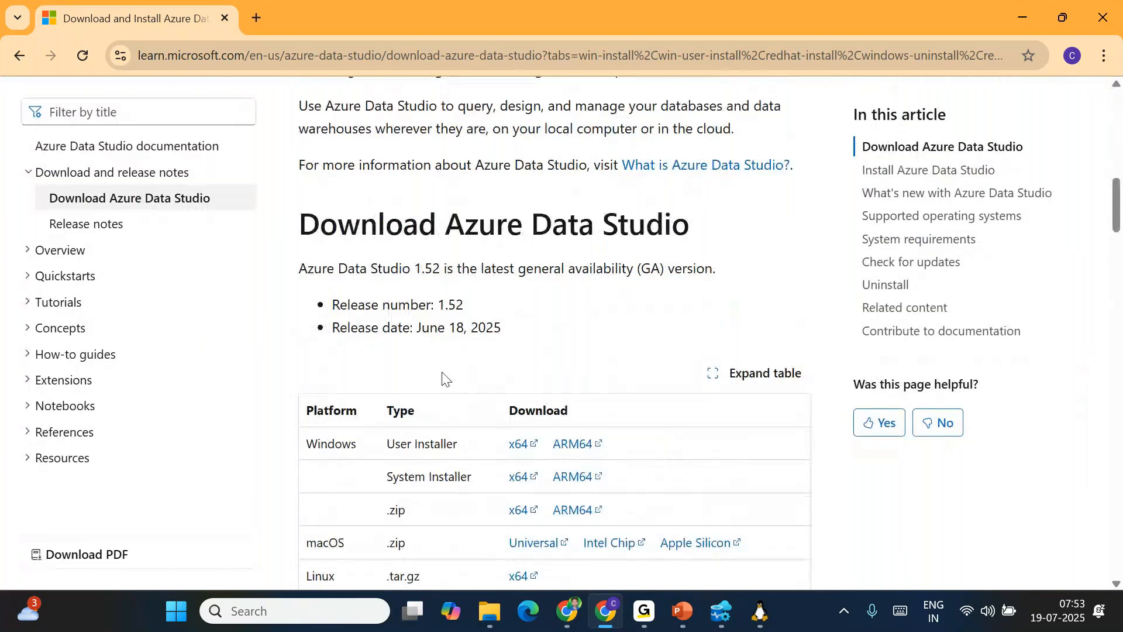
left_click_drag(299, 224, 672, 224)
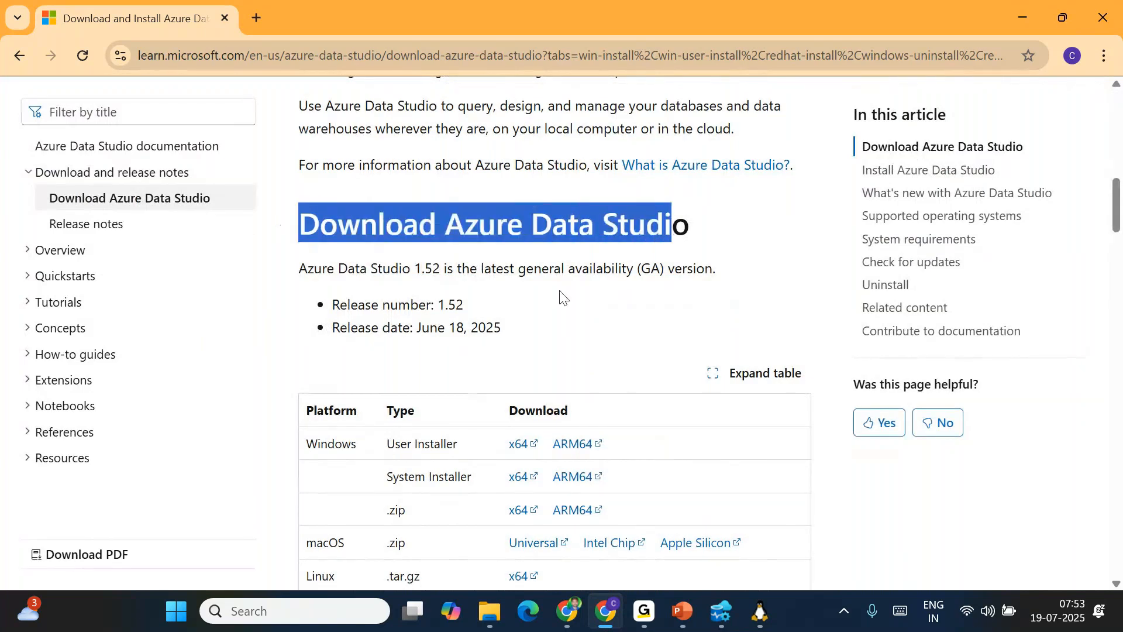
scroll(560, 296, "down", 3)
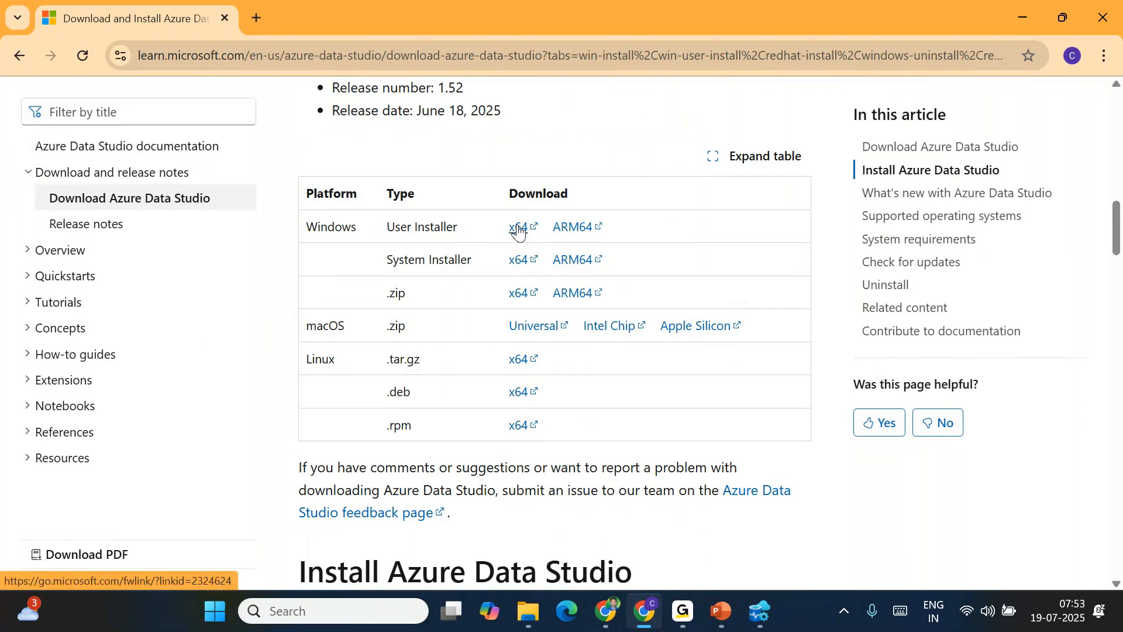
Delete the devserver0907, sqlserver1804, localhost\SQLEXPRESS and devdwserver001 connections, confirming each
left_click(765, 619)
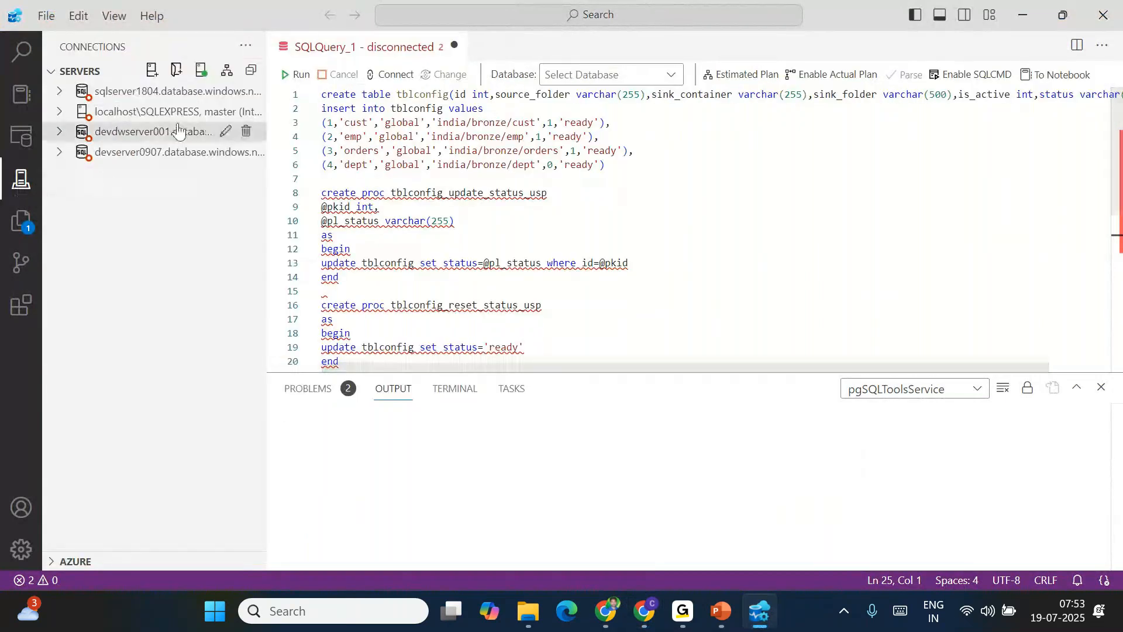
left_click(248, 159)
left_click(676, 304)
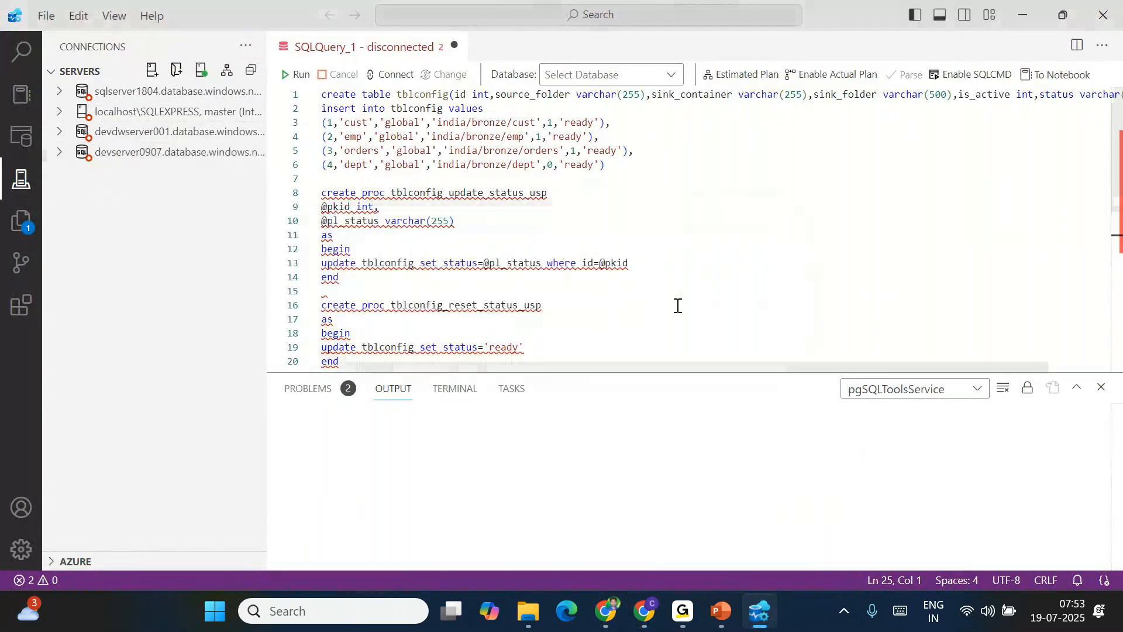
left_click(245, 90)
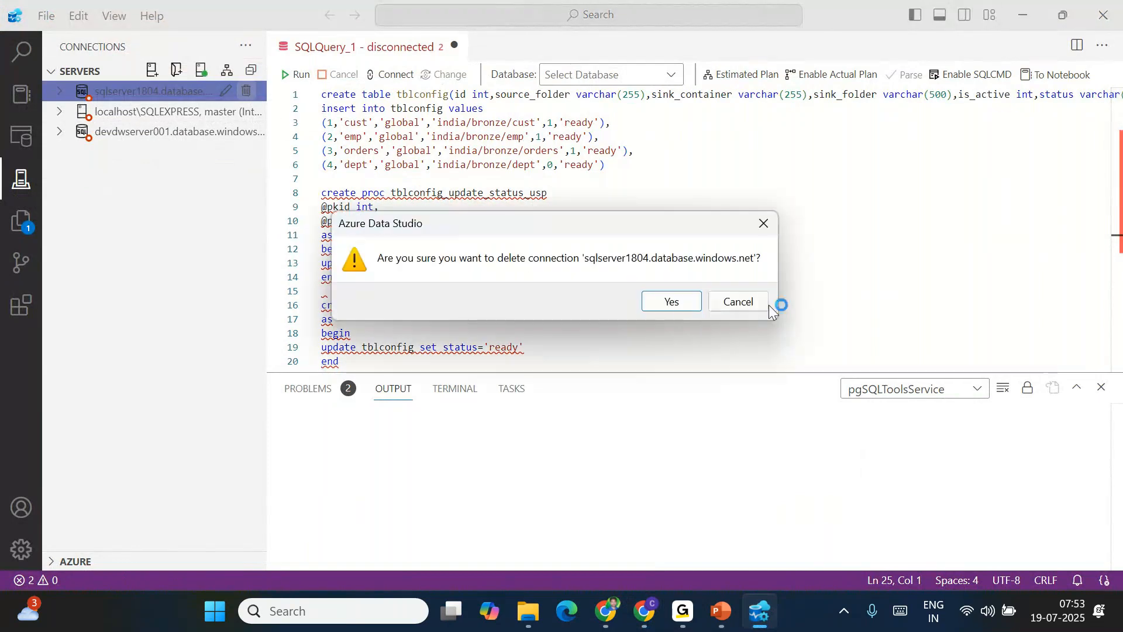
left_click(660, 300)
left_click(245, 90)
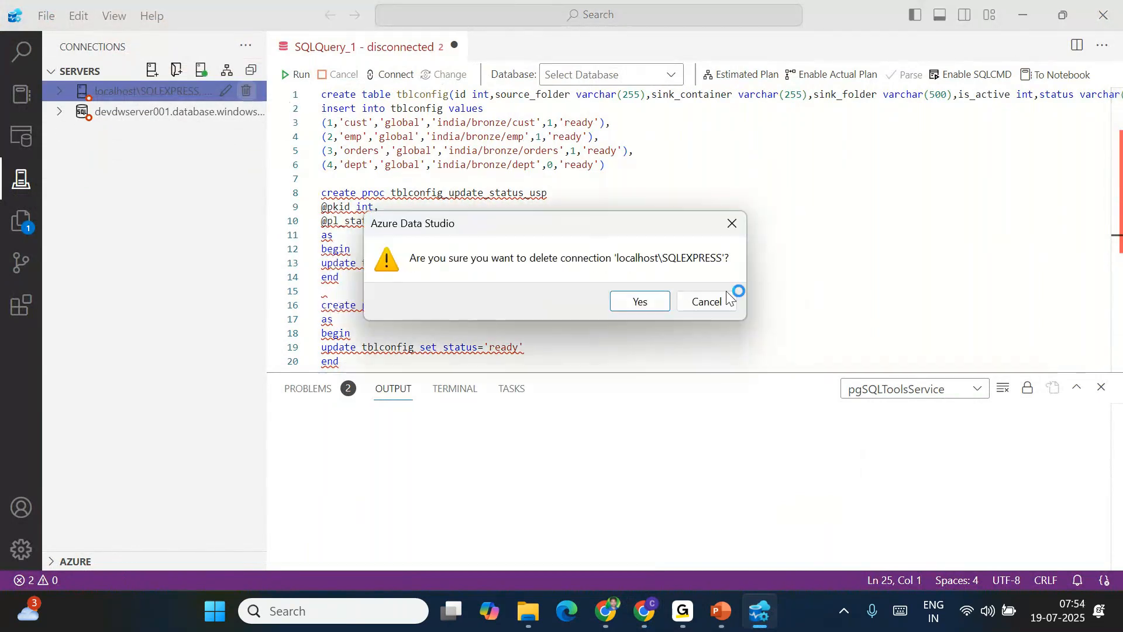
left_click(643, 302)
left_click(246, 90)
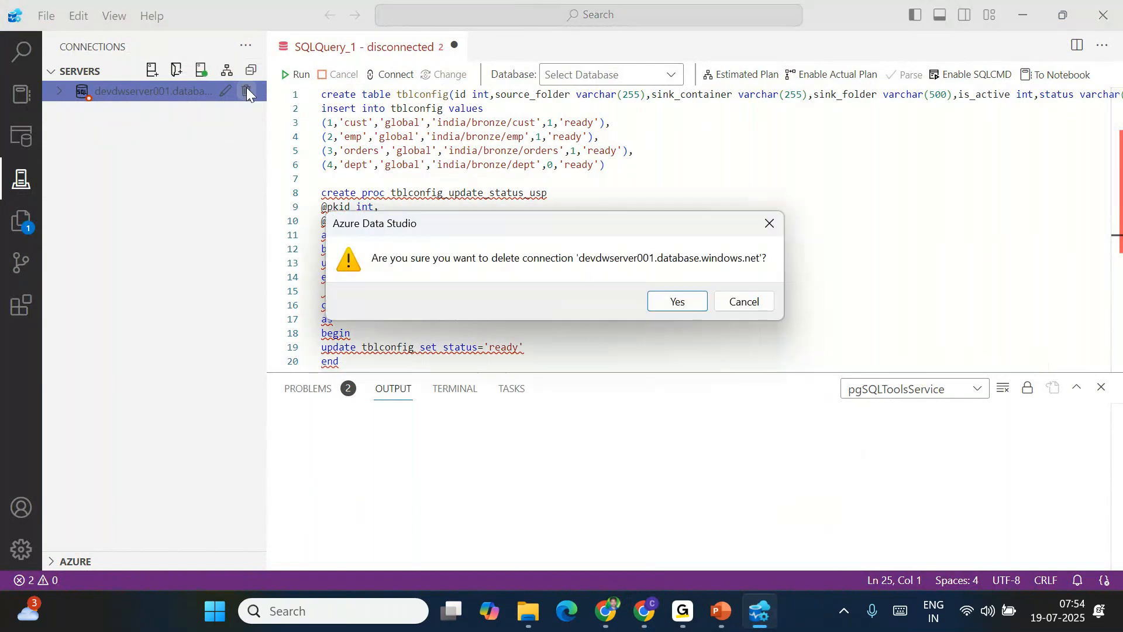
left_click(677, 299)
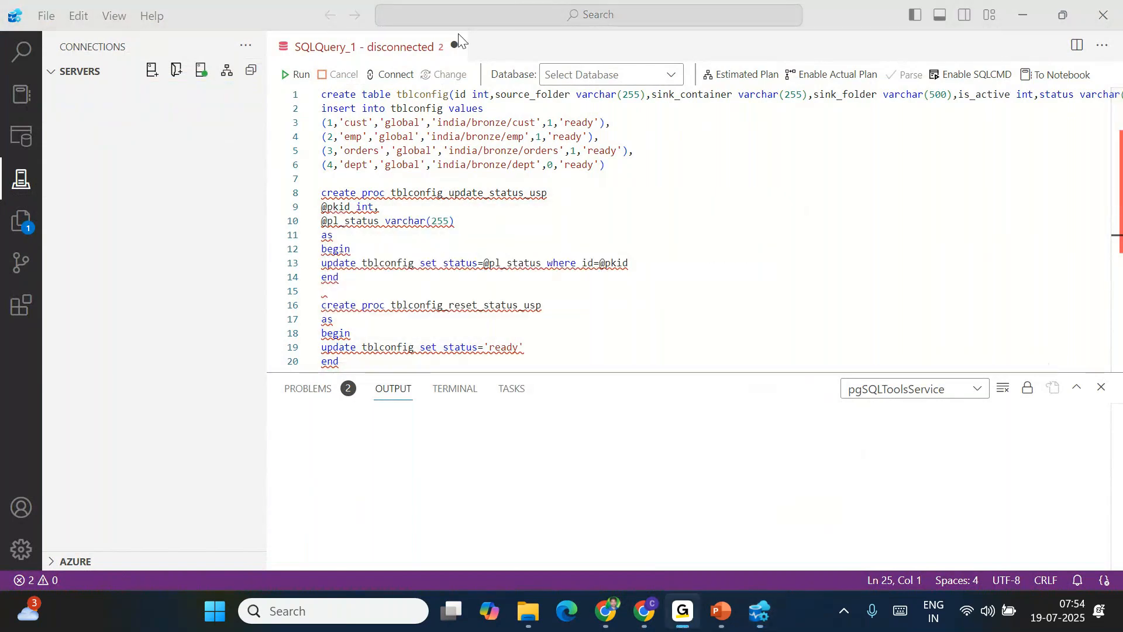
Start a new connection using the devdb server name copied from the Azure portal
left_click(151, 71)
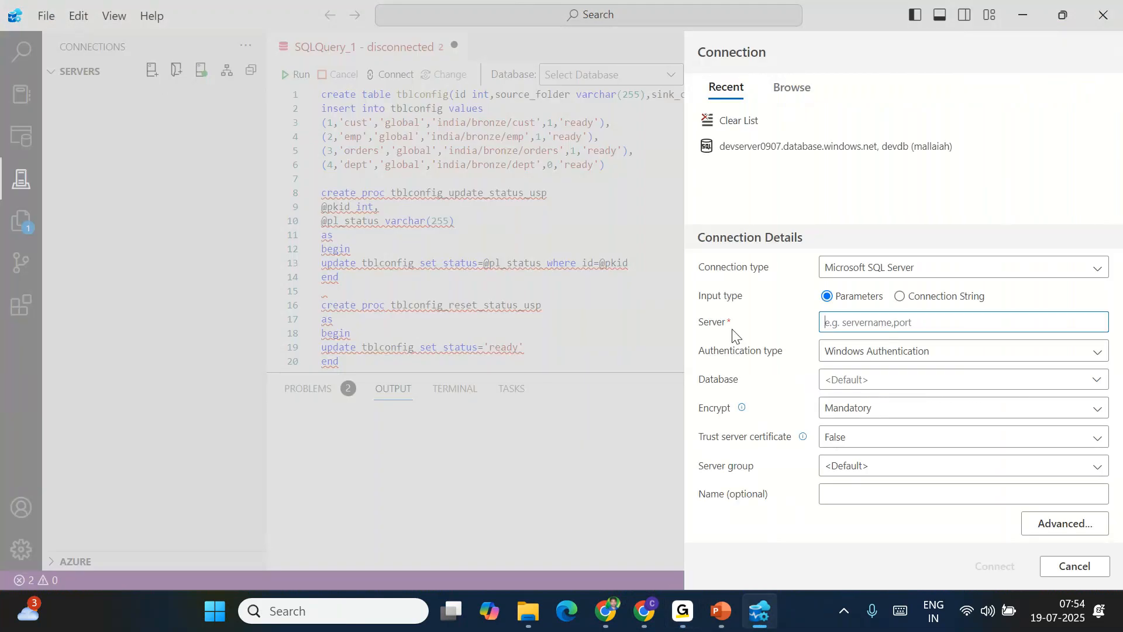
left_click(1103, 566)
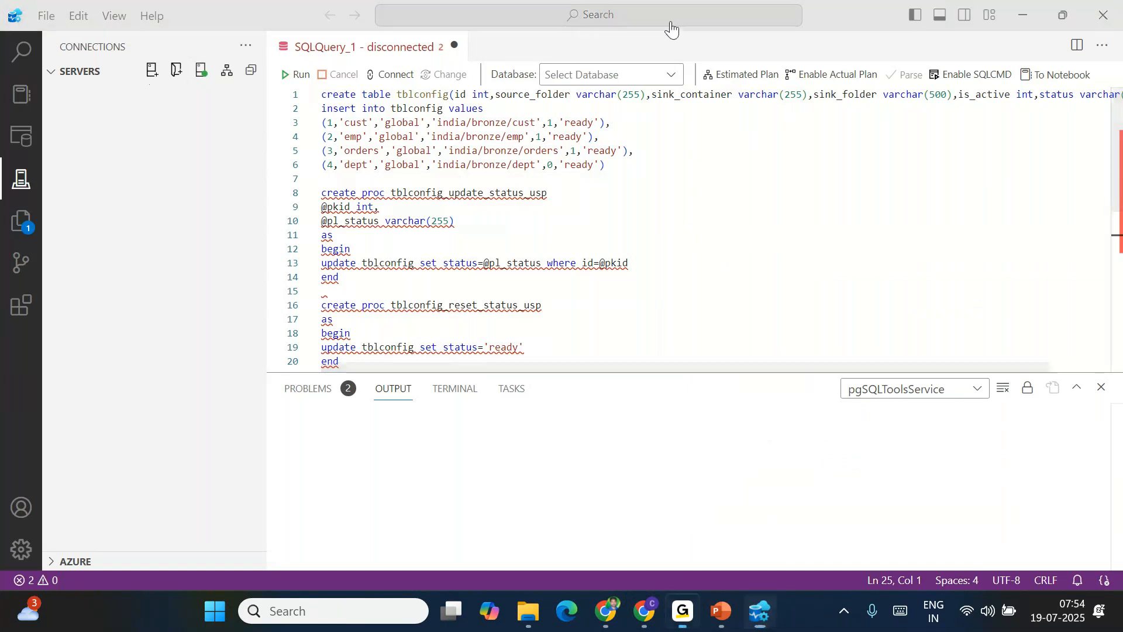
mouse_move(149, 52)
left_mouse_down()
mouse_move(140, 87)
mouse_move(167, 63)
mouse_move(149, 58)
left_mouse_up()
left_click(654, 37)
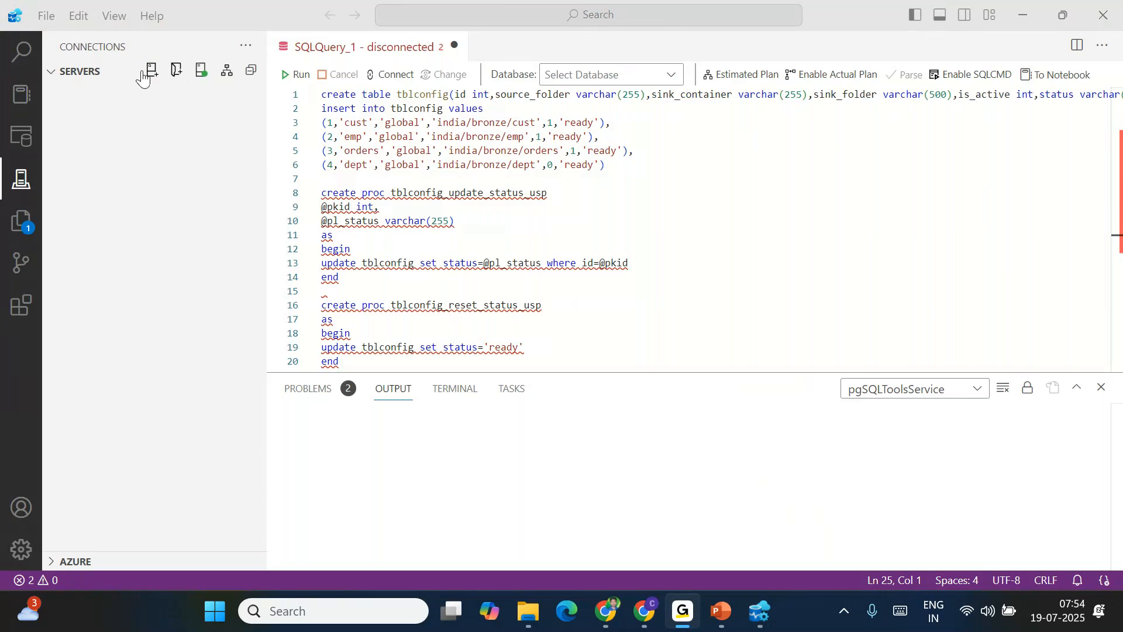
left_click(149, 69)
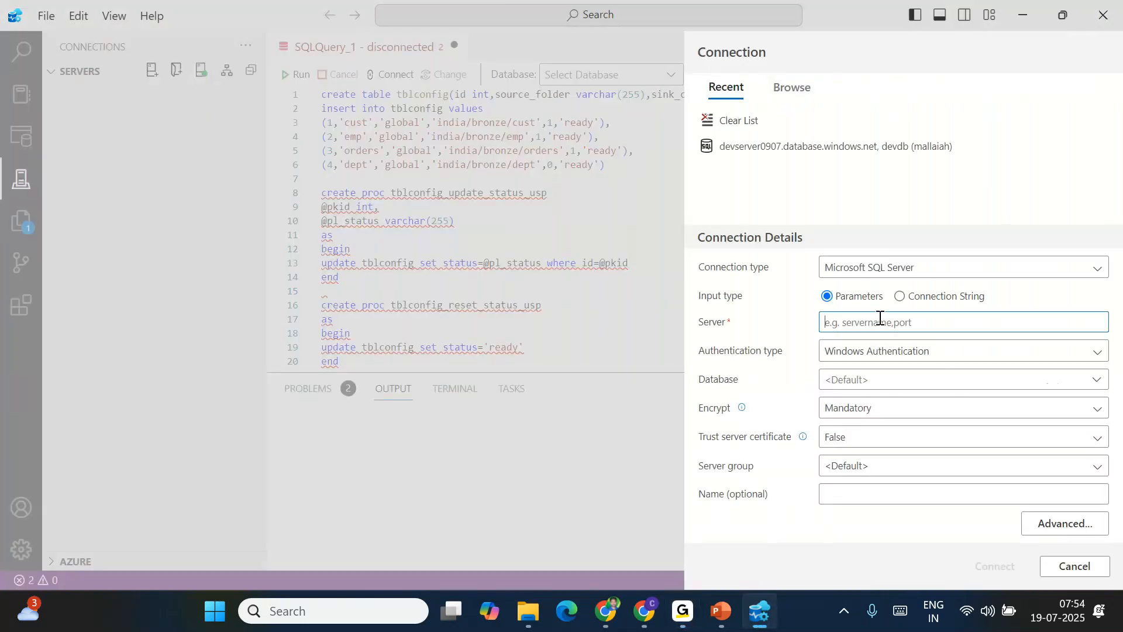
left_click(606, 611)
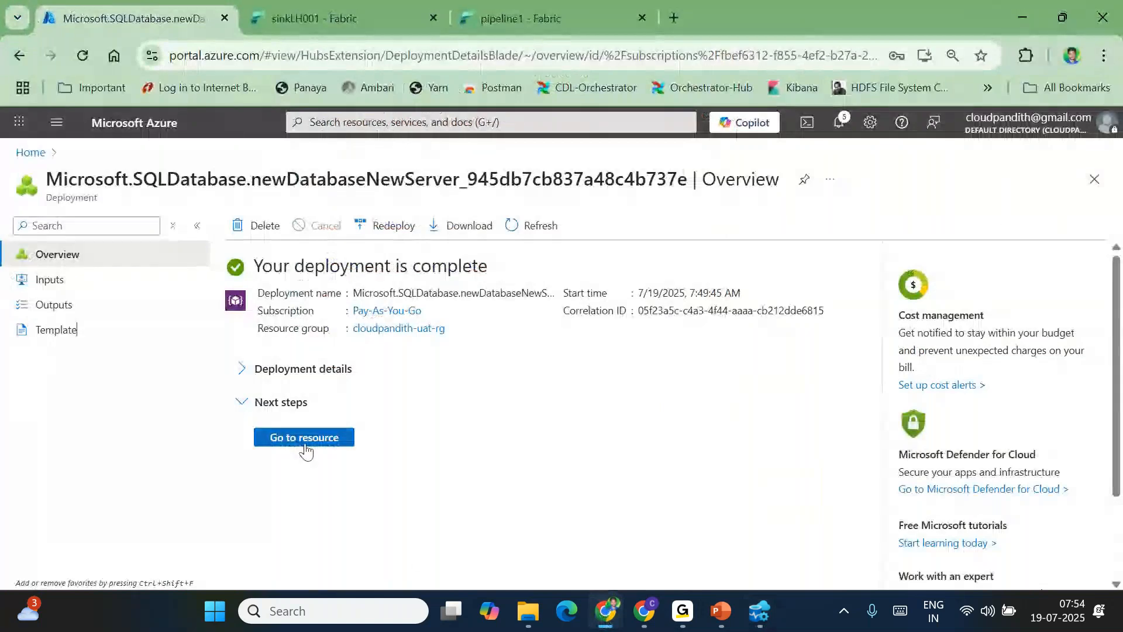
left_click(304, 445)
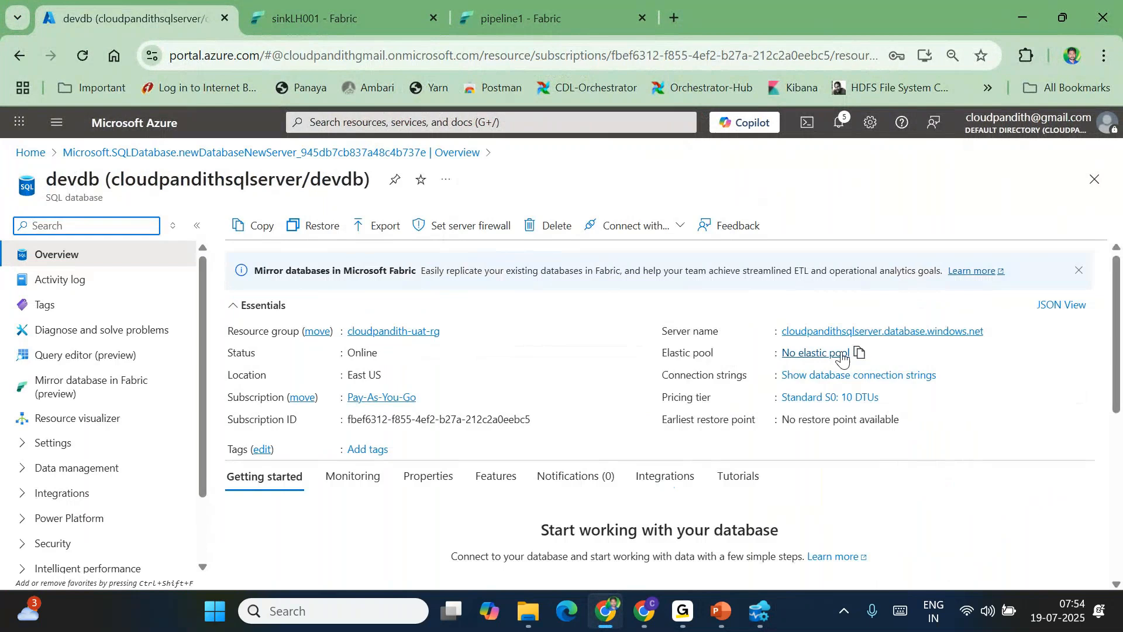
left_click(992, 331)
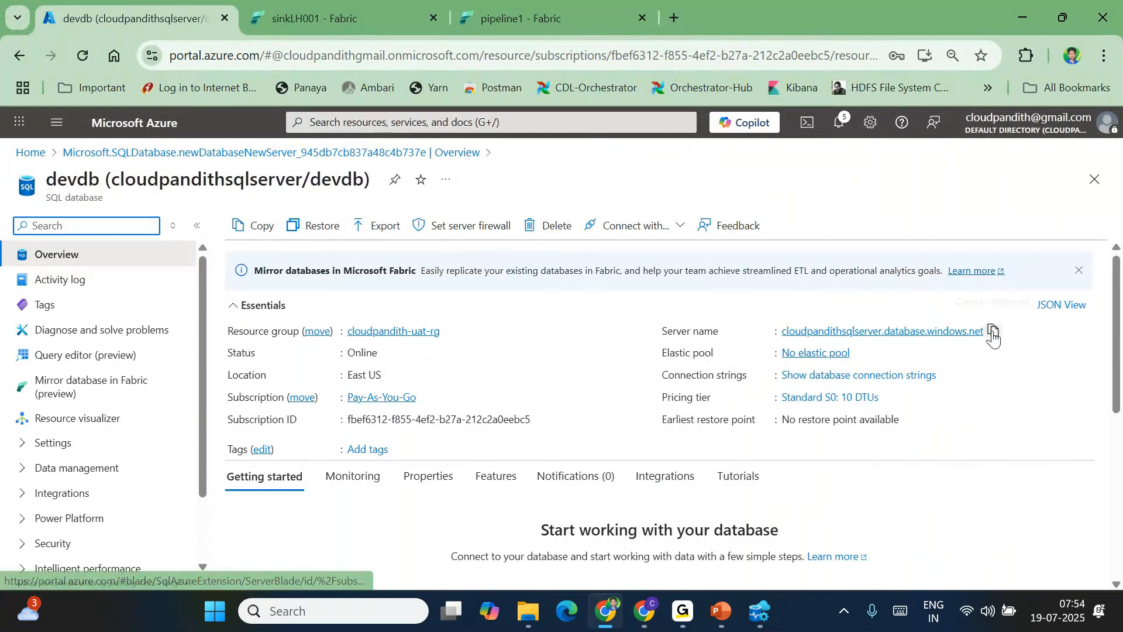
left_click(760, 612)
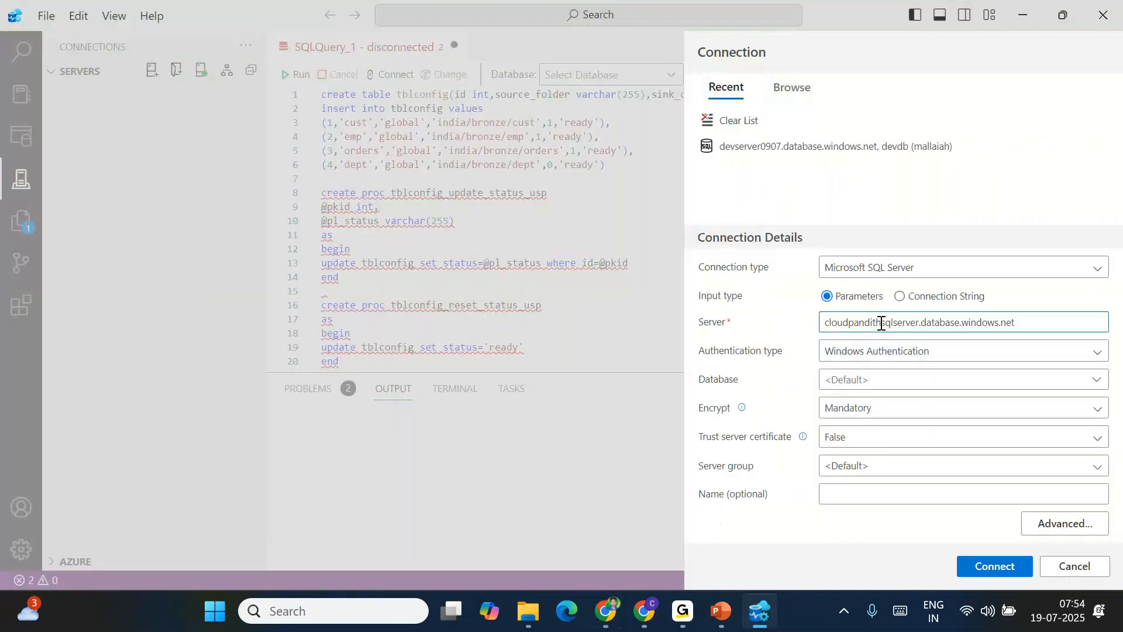
Use SQL Login with the user's credentials, database devdb and Mandatory encryption, then connect
left_click(854, 357)
left_click(847, 374)
left_click(841, 336)
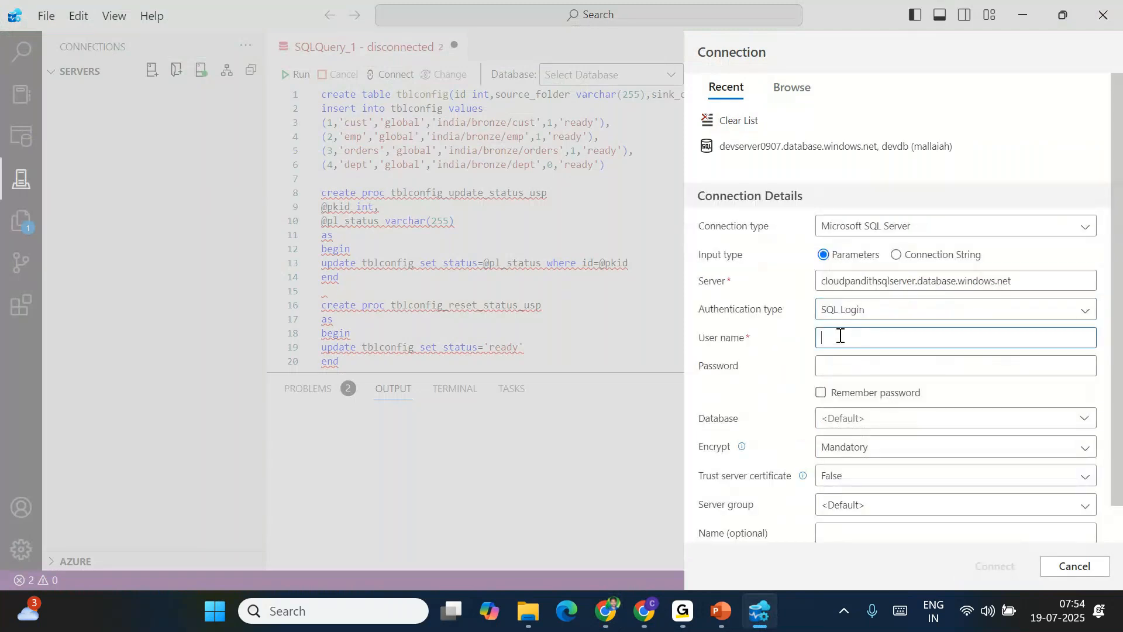
type("mallaiah")
key("Tab")
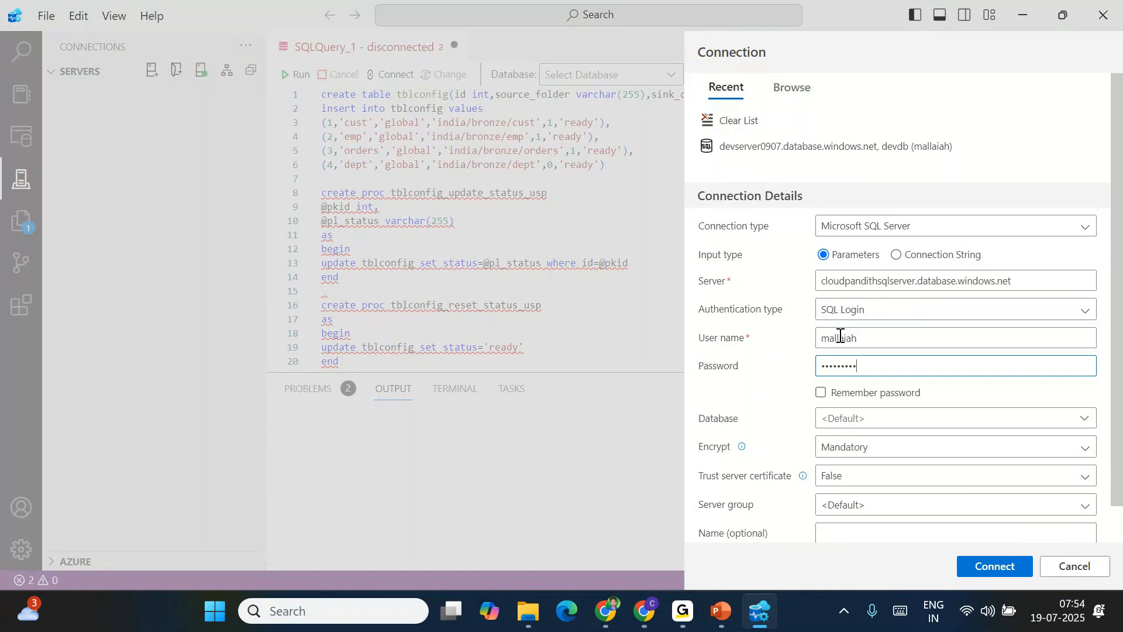
left_click(850, 417)
left_click(609, 621)
left_click(609, 622)
type("devdb")
scroll(916, 429, "down", 1)
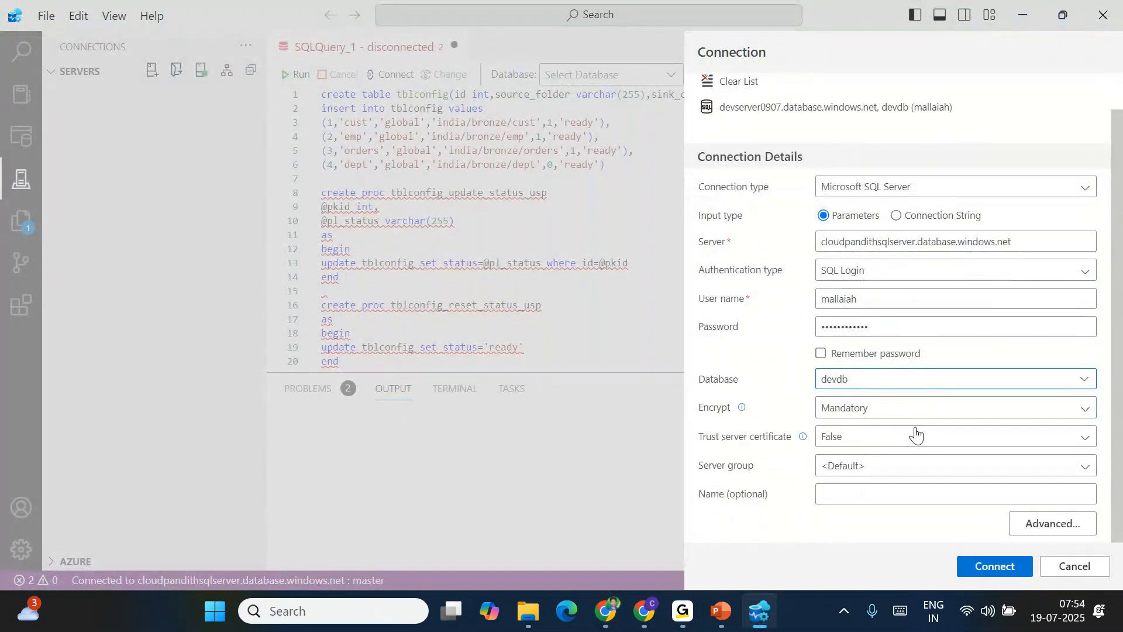
left_click(854, 408)
left_click(848, 448)
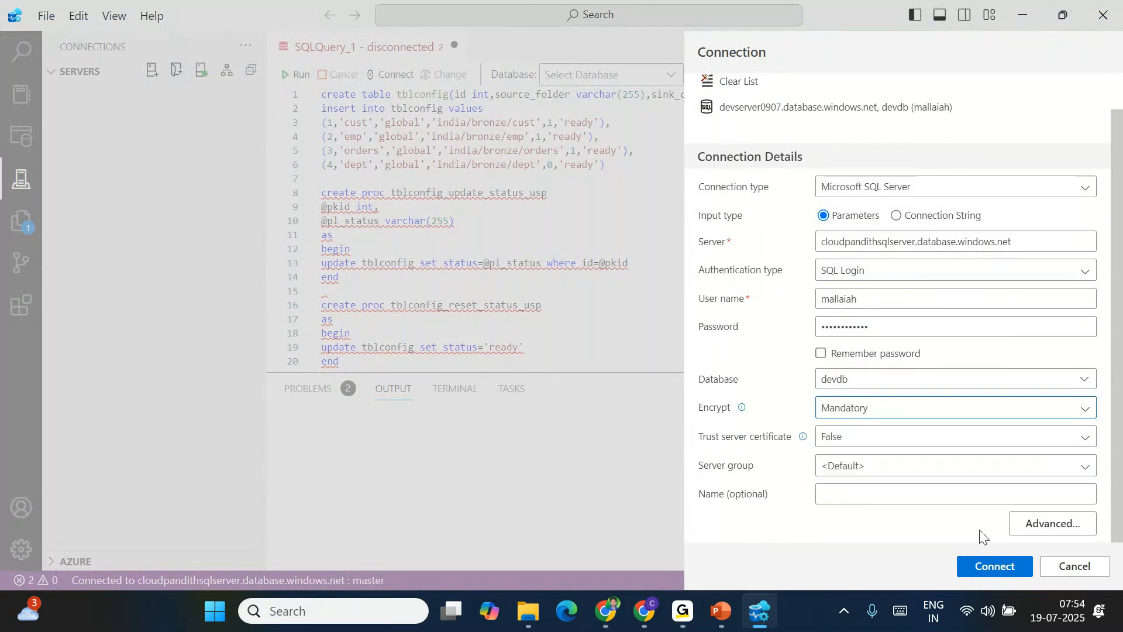
left_click(991, 566)
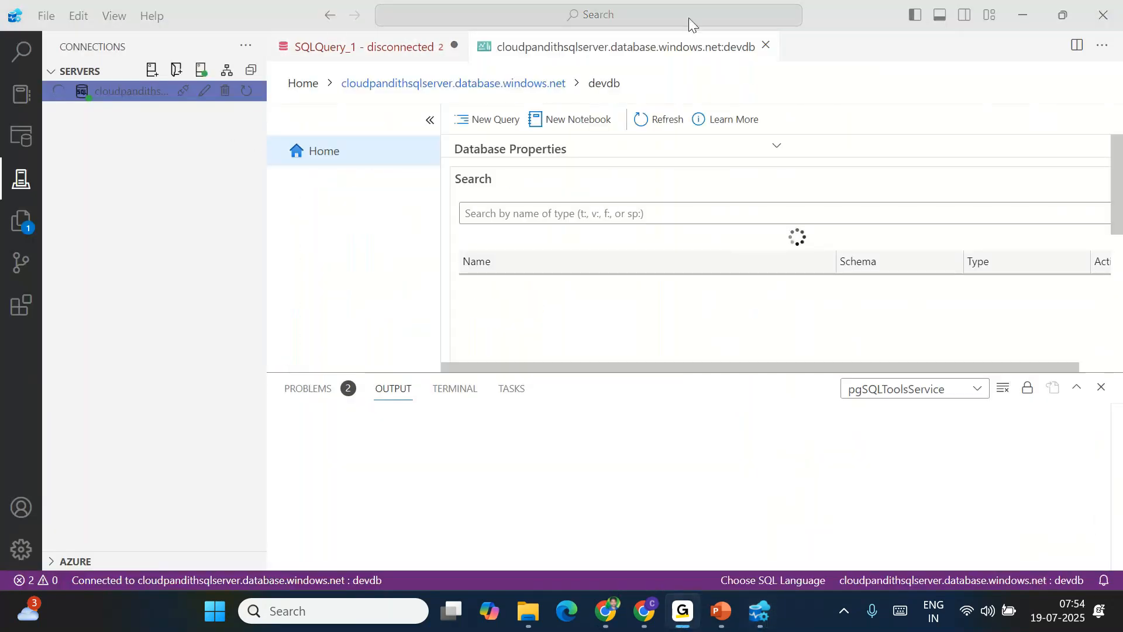
Close the old SQLQuery_1 without saving, open a New Query on devdb, and enlarge the output panel
left_click(453, 46)
left_click(591, 322)
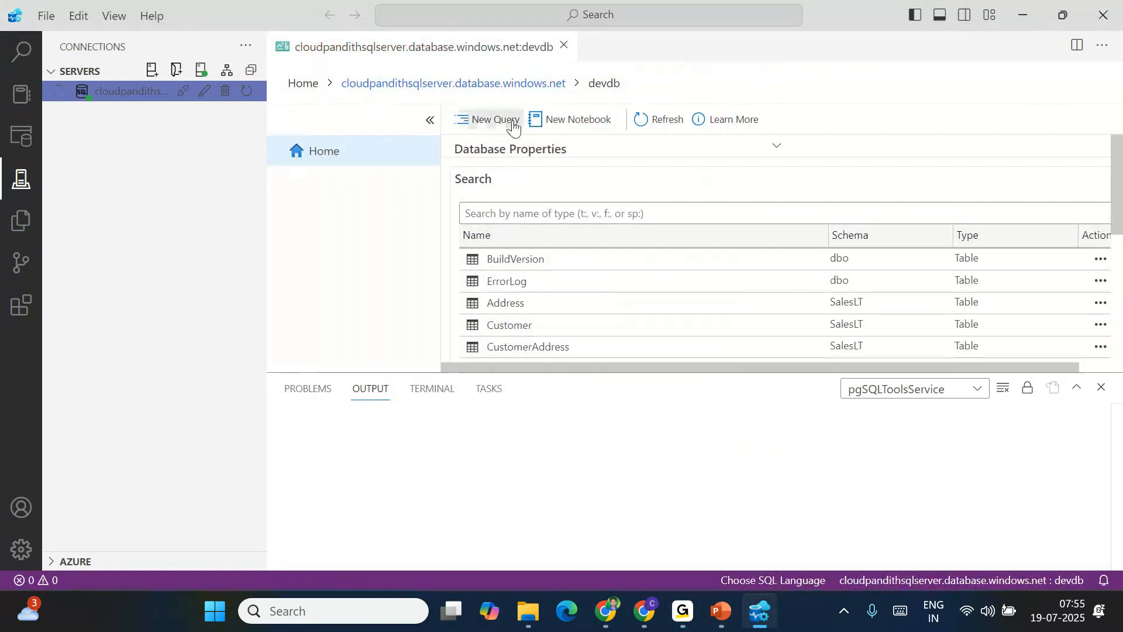
left_click(475, 119)
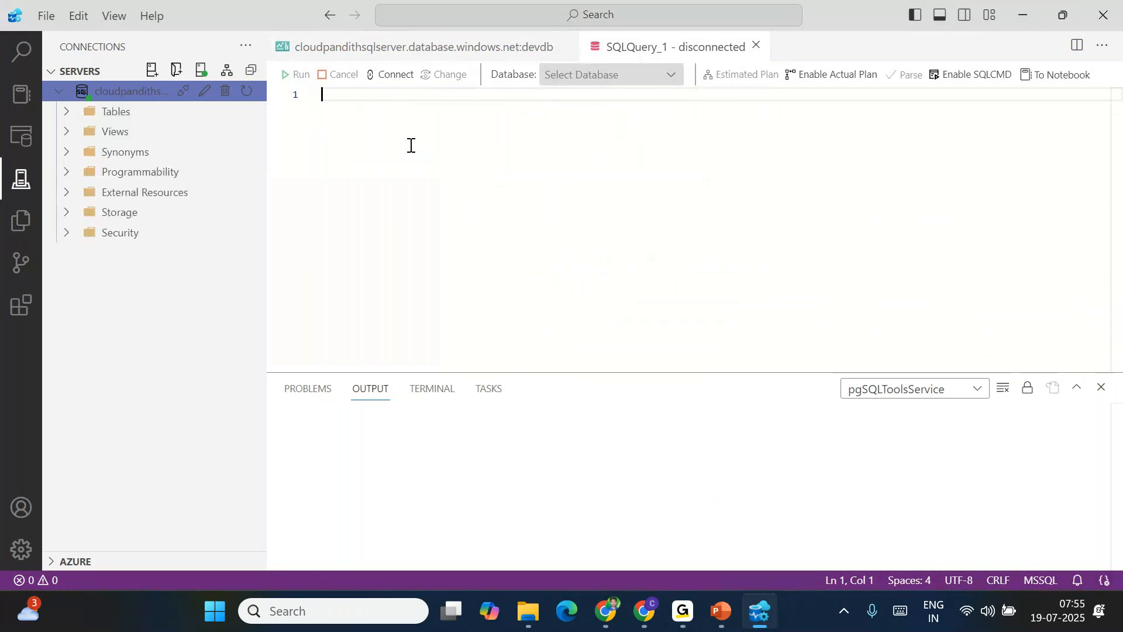
left_click(66, 111)
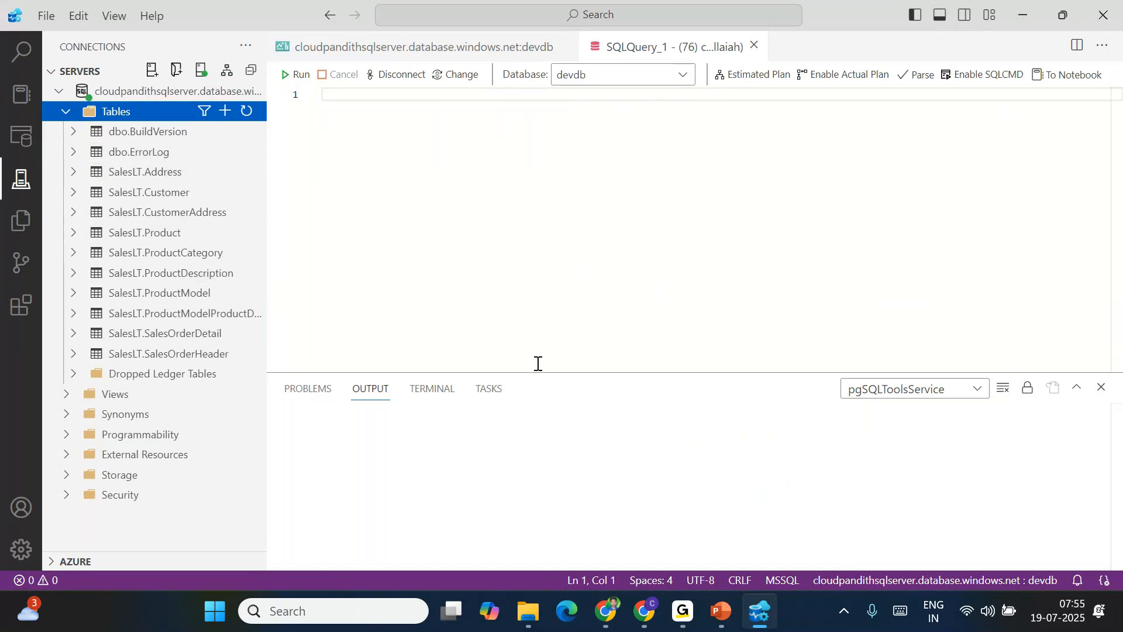
left_click_drag(568, 372, 568, 234)
left_click(117, 91)
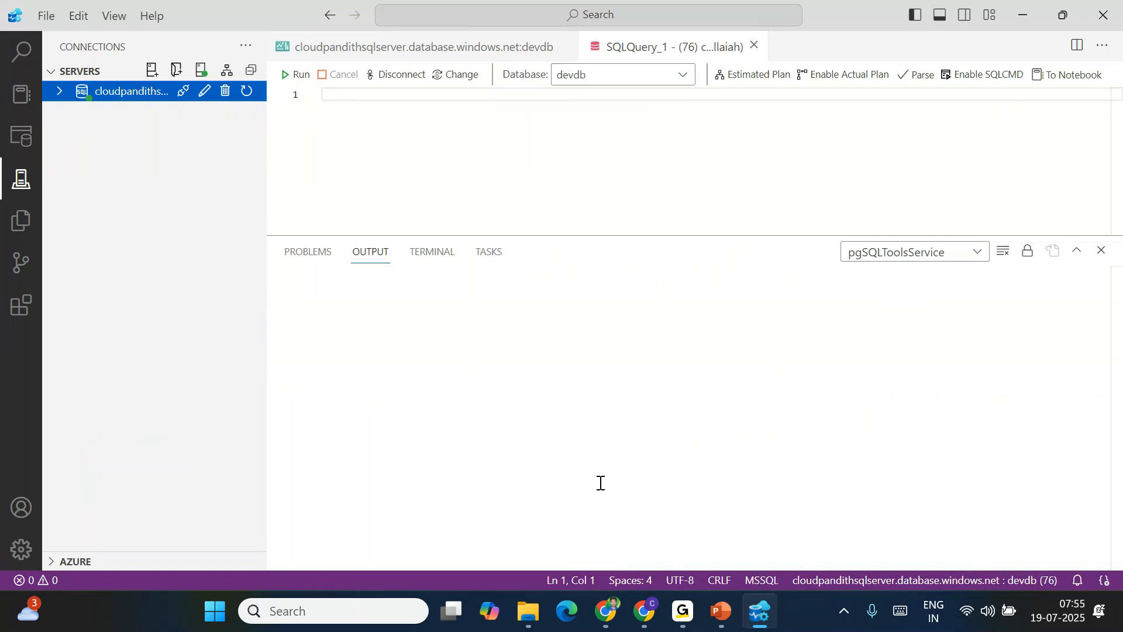
Open workspace SalesWS001 and show the actions for the sinkLH001 SQL analytics endpoint
left_click(622, 624)
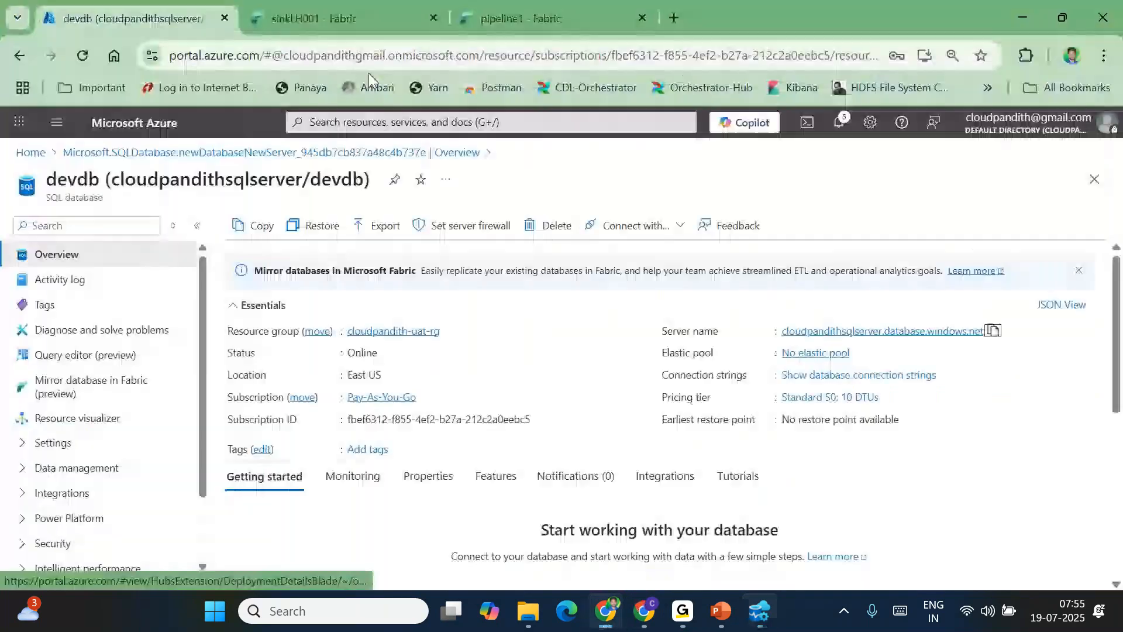
left_click(345, 26)
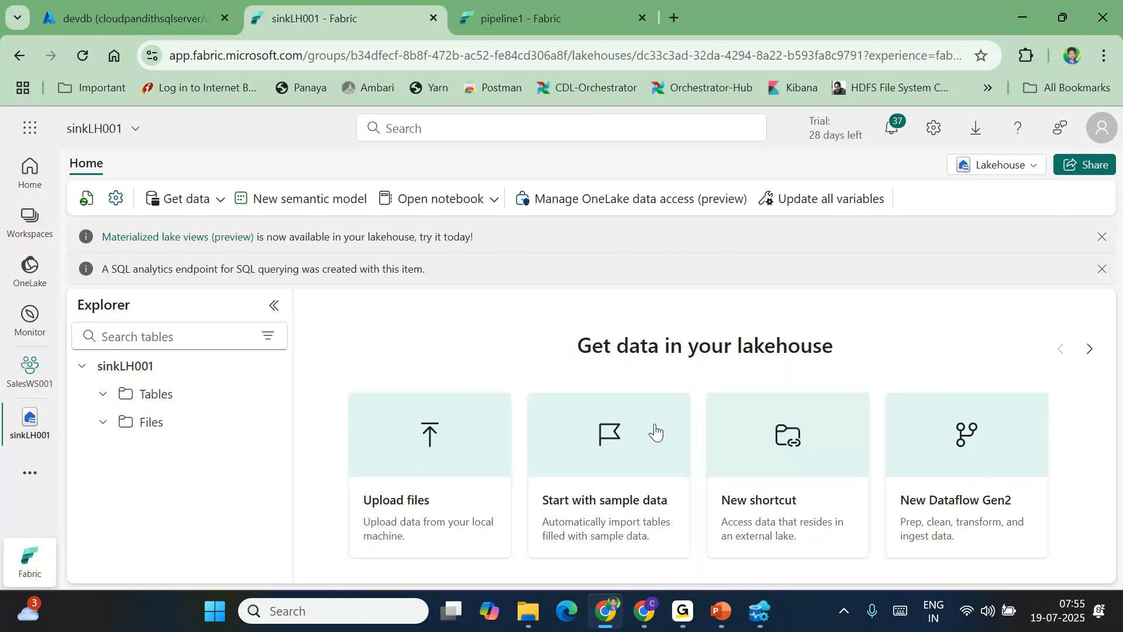
mouse_move(53, 404)
left_click(36, 219)
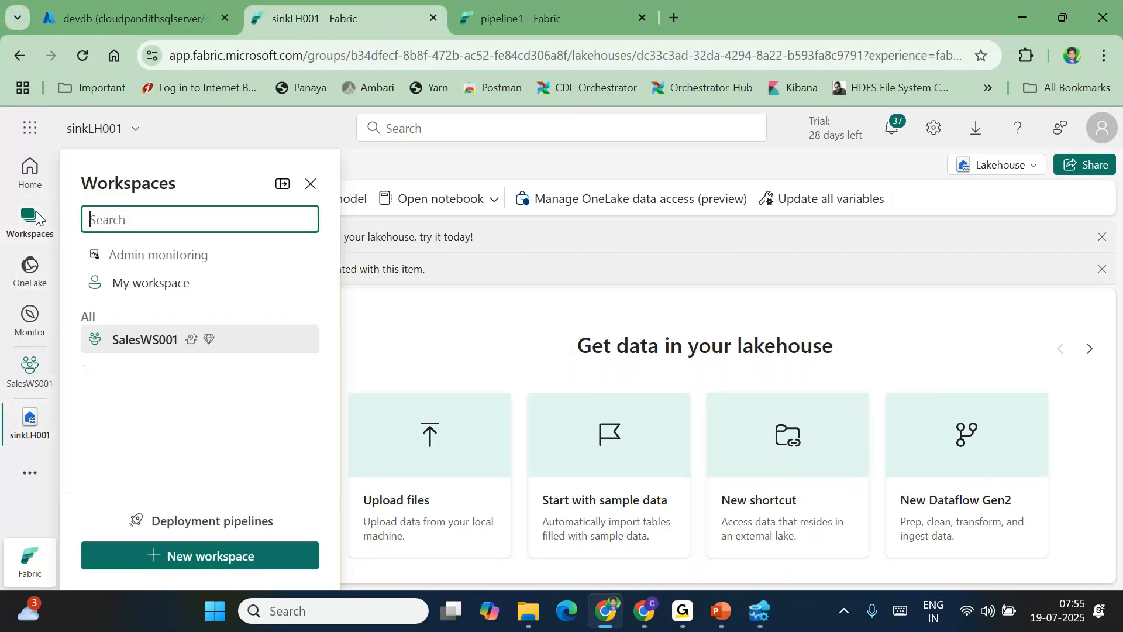
left_click(127, 342)
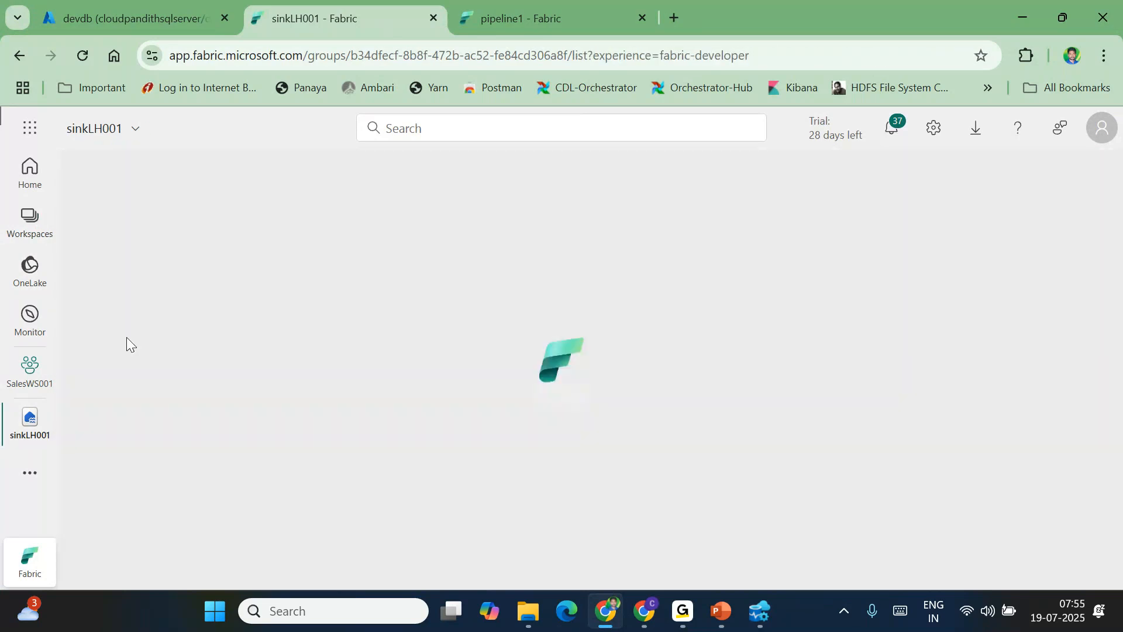
scroll(212, 553, "down", 1)
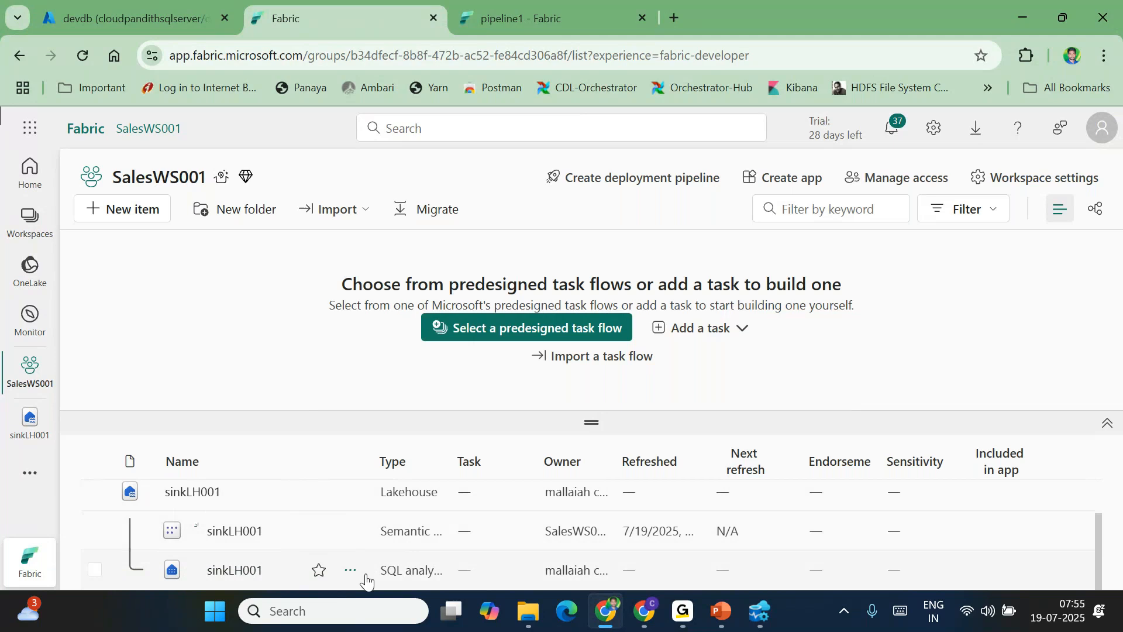
left_click(351, 572)
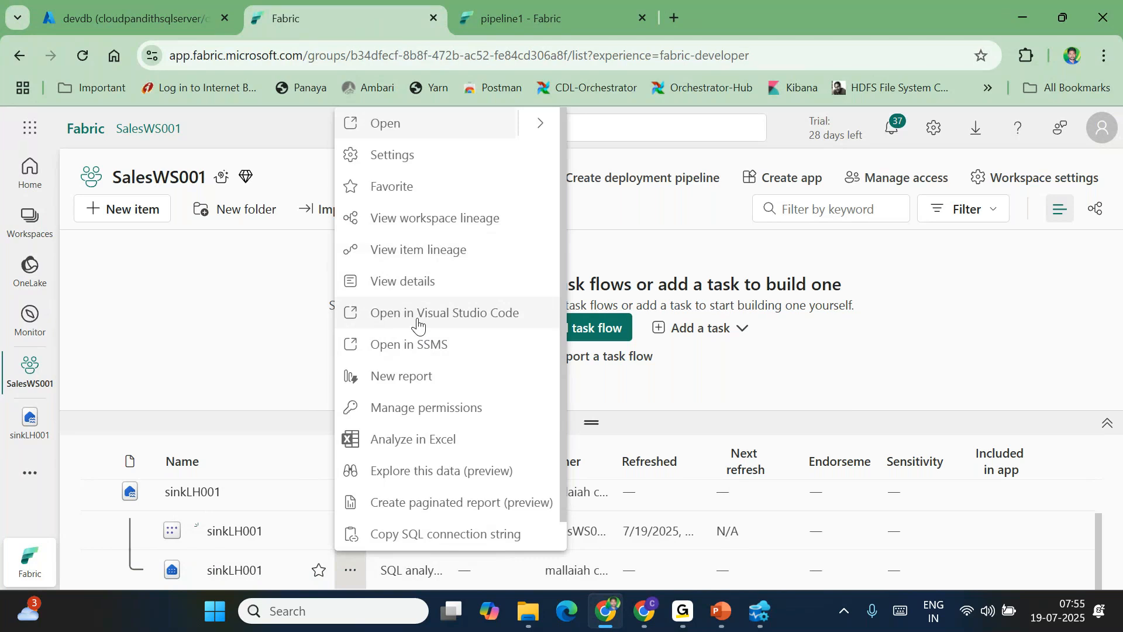
Start a new connection in Connection String mode, clearing the wrongly pasted address
left_click(417, 534)
left_click(762, 615)
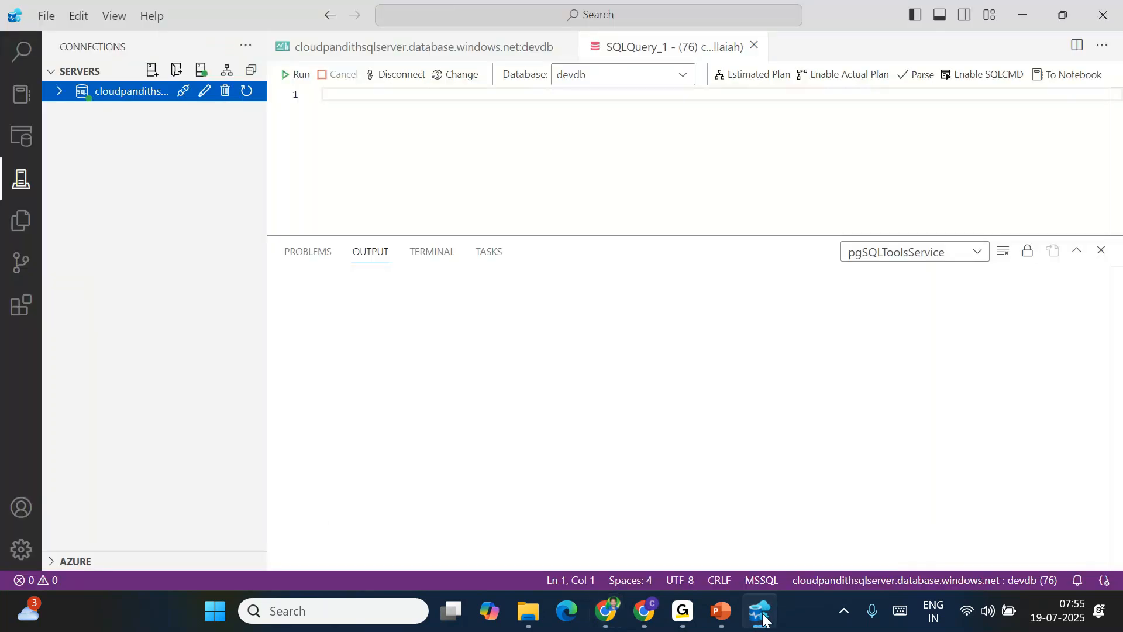
left_click(150, 70)
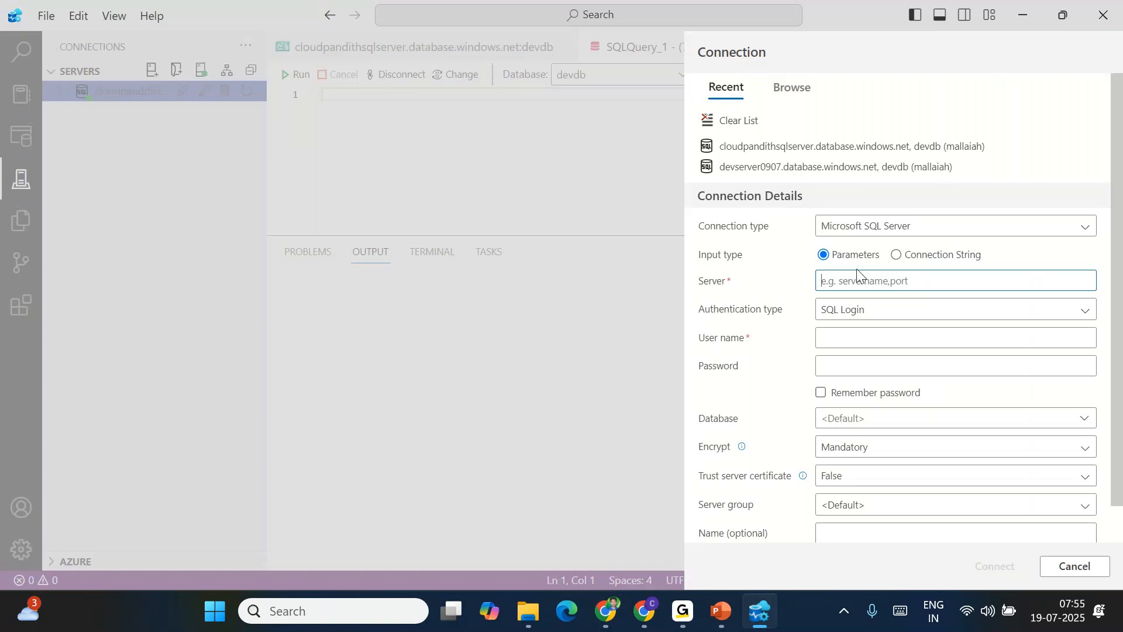
left_click(896, 254)
left_click(865, 464)
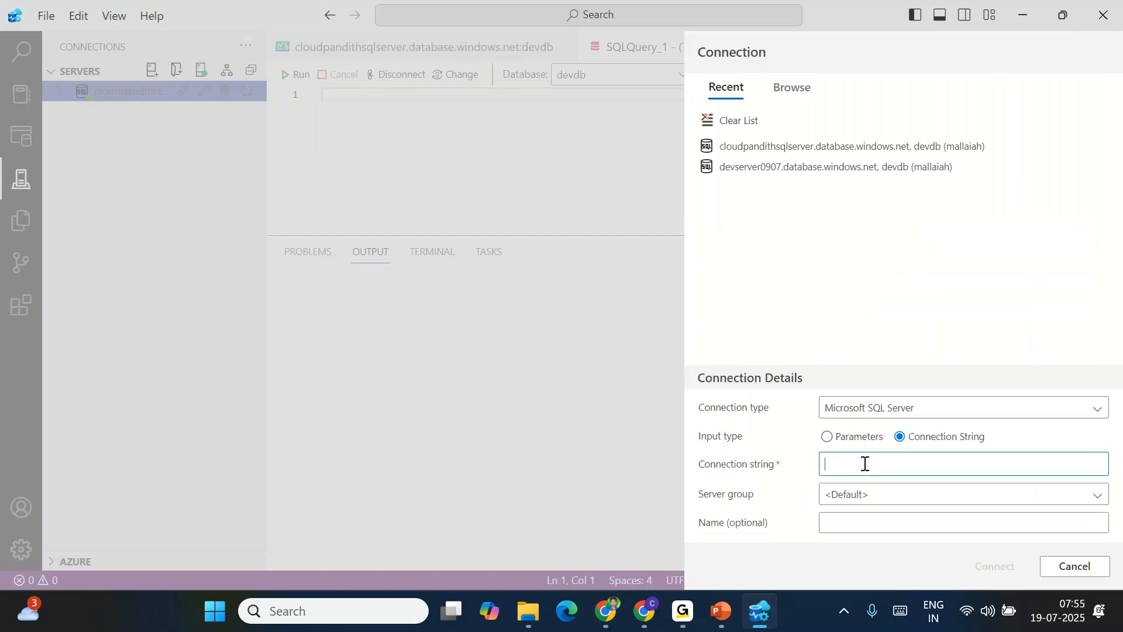
key("ctrl+v")
key("ctrl+a")
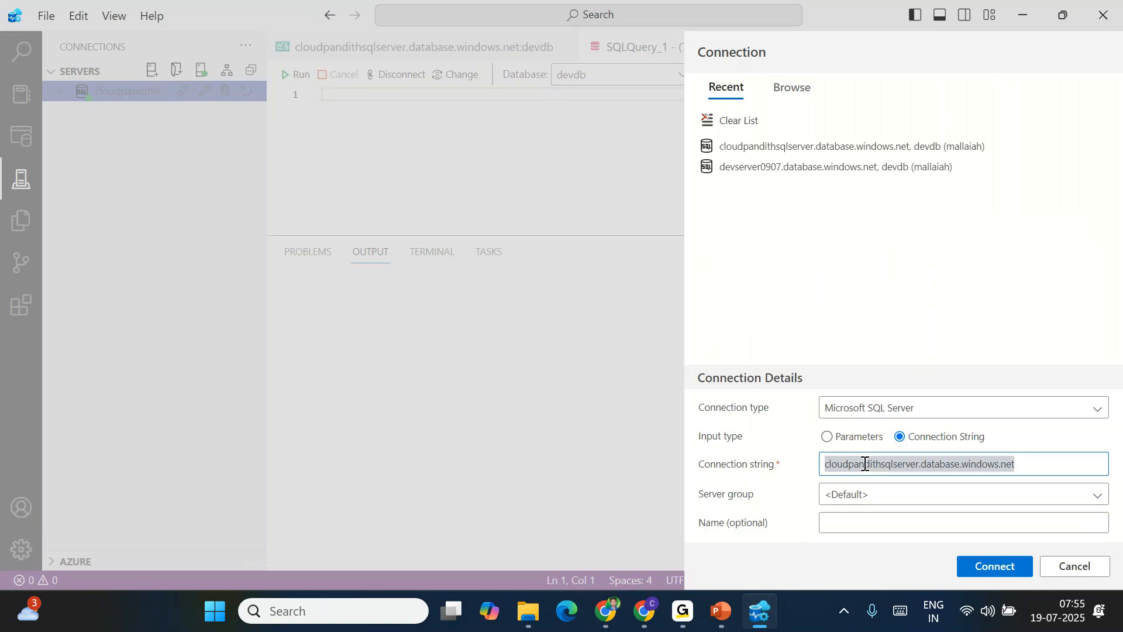
key("BackSpace")
Paste the Fabric SQL connection string from the workspace into the connection string field
key("alt+Tab")
left_click(728, 387)
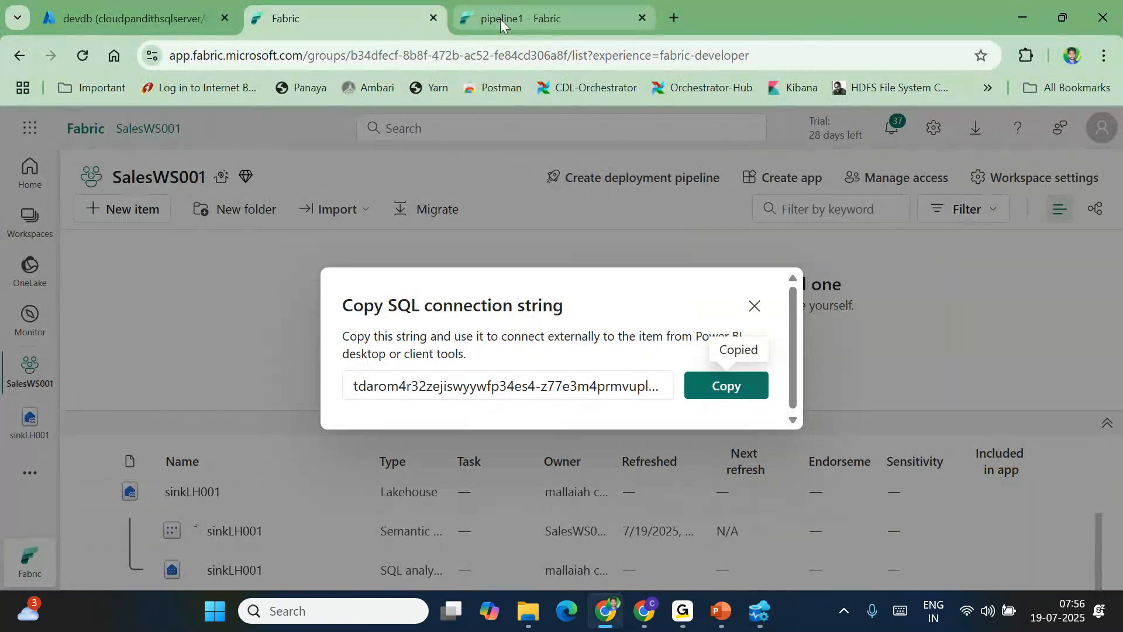
key("alt+Tab")
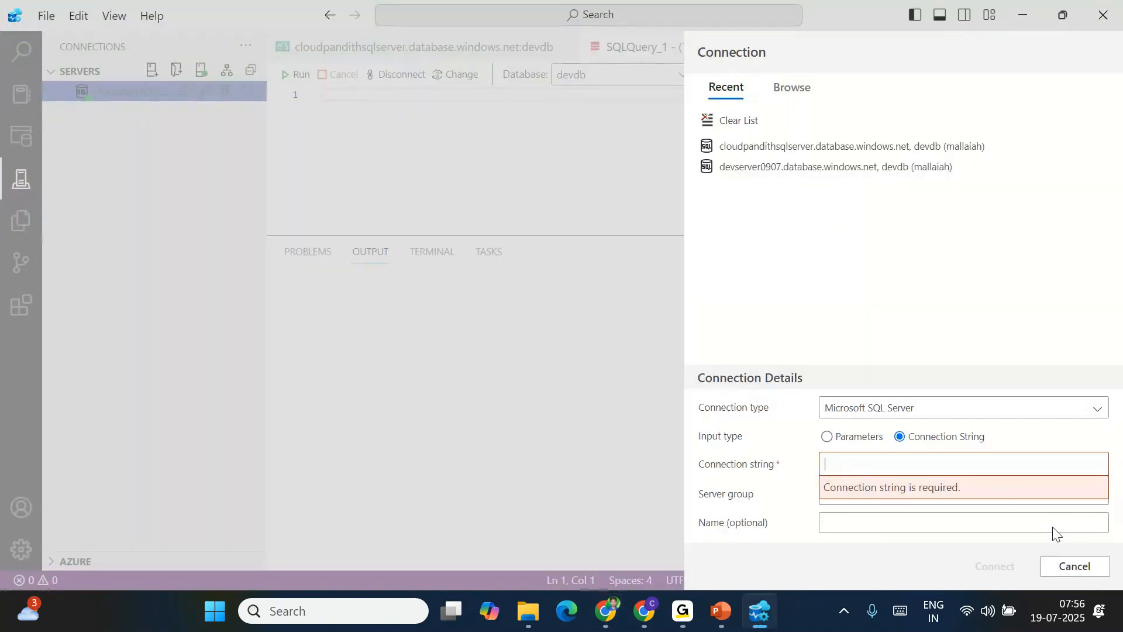
left_click(842, 437)
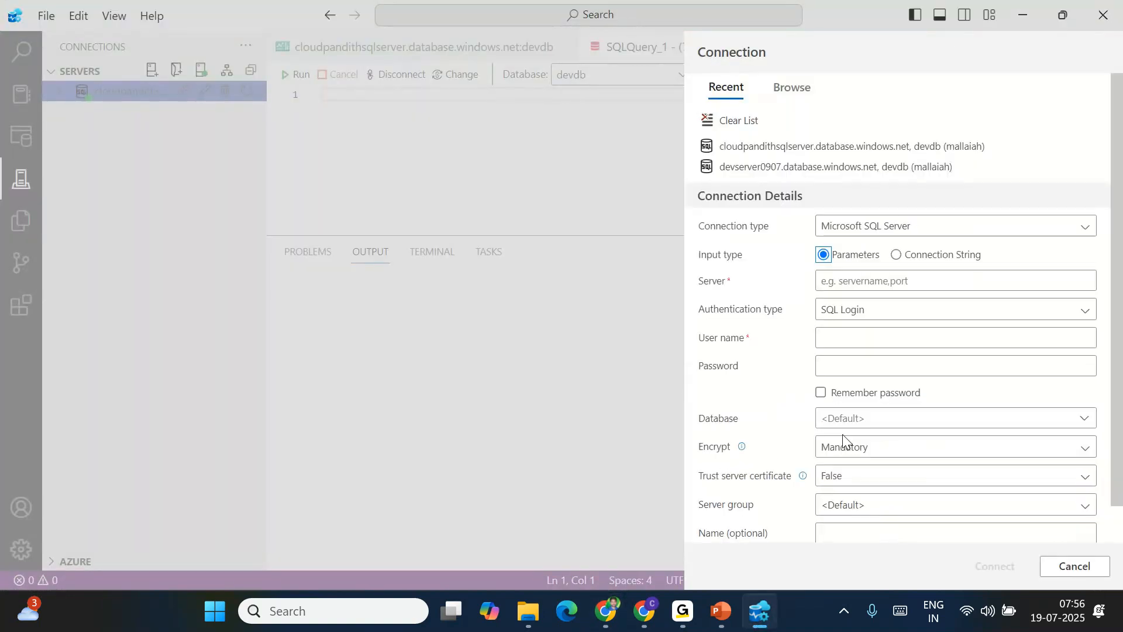
left_click(896, 255)
left_click(840, 472)
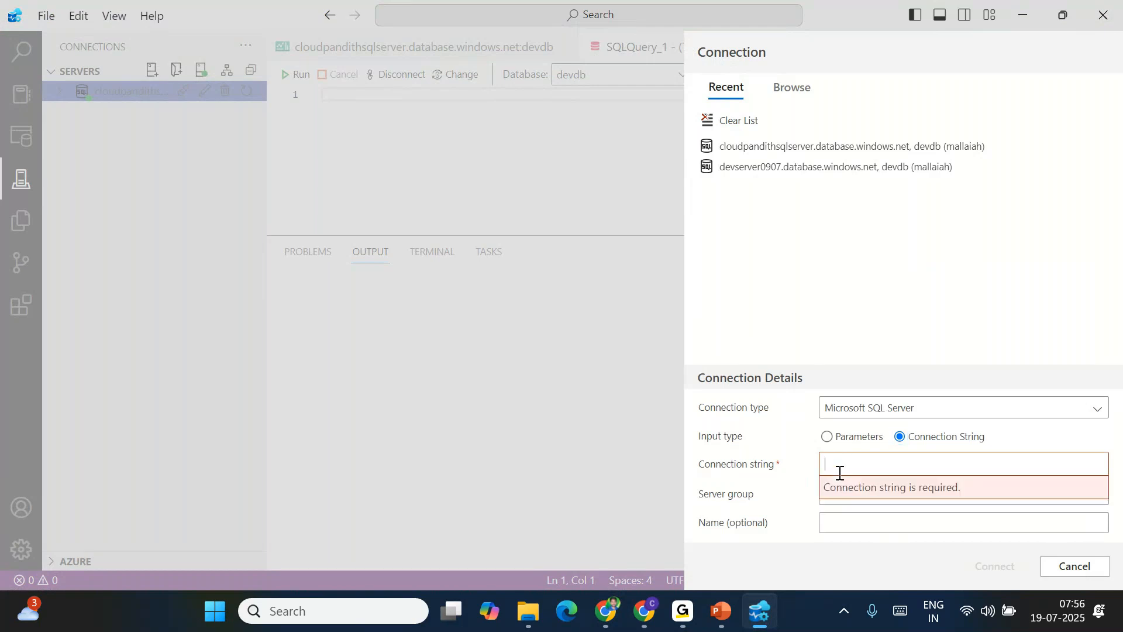
key("ctrl+v")
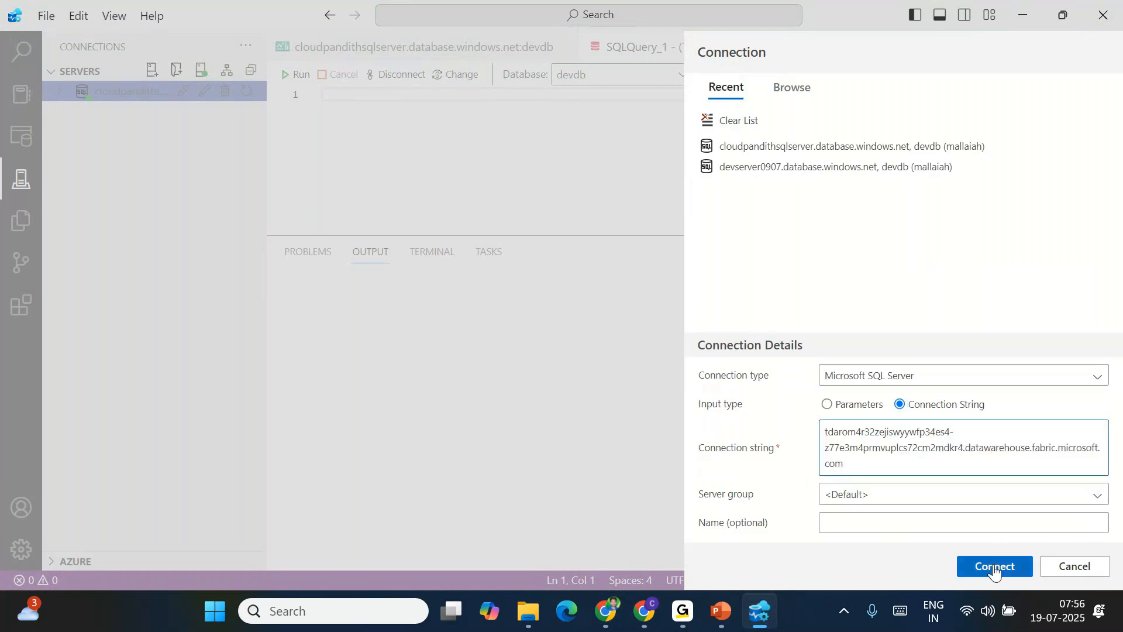
Try connecting twice, dismiss both parse errors, and cancel the connection form
left_click(882, 498)
left_click(883, 498)
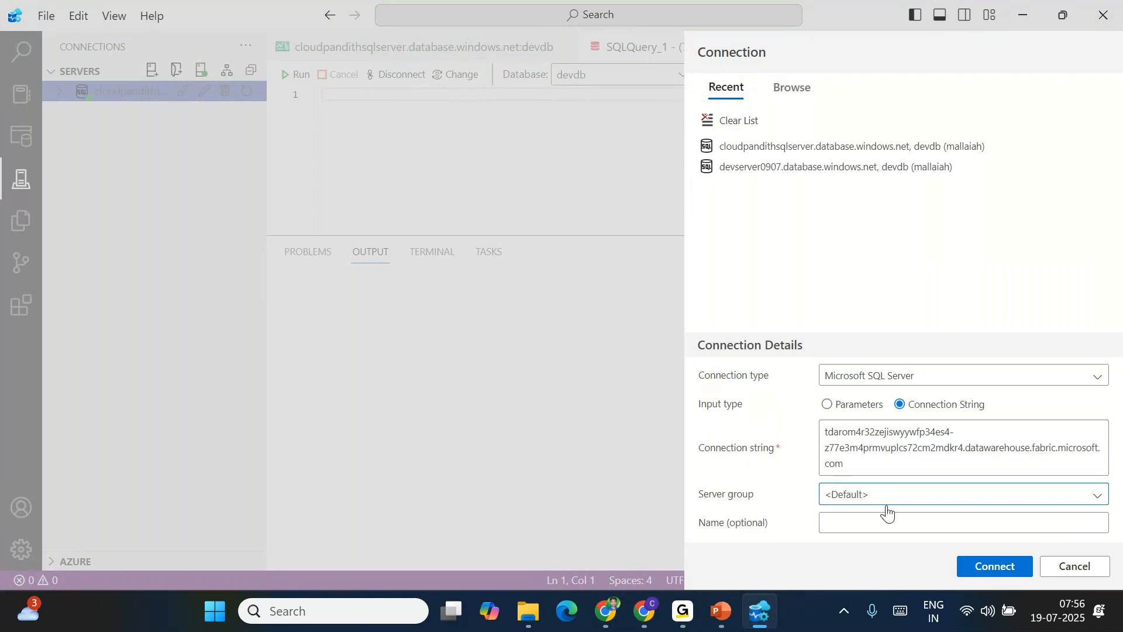
left_click(696, 69)
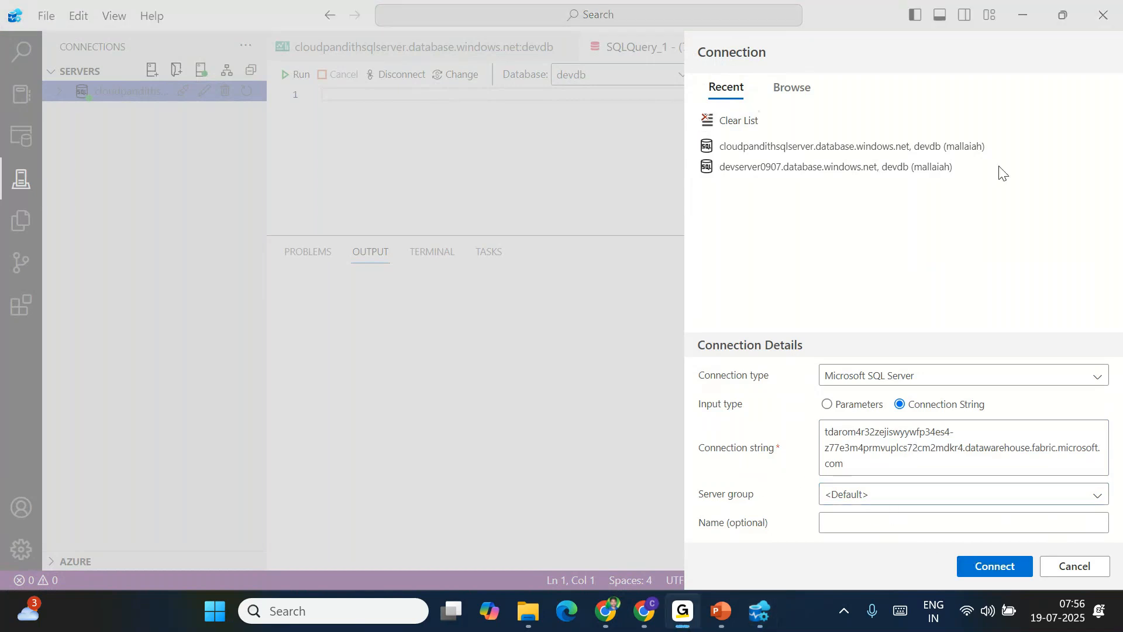
left_click(995, 566)
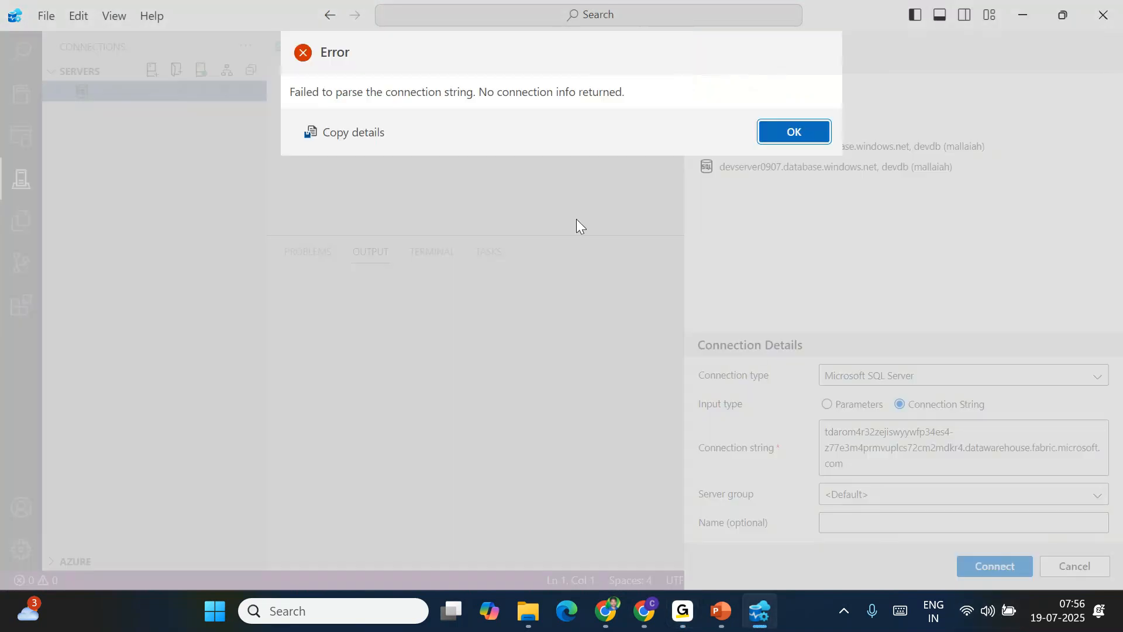
left_click(789, 138)
left_click(880, 464)
left_click_drag(880, 464, 810, 422)
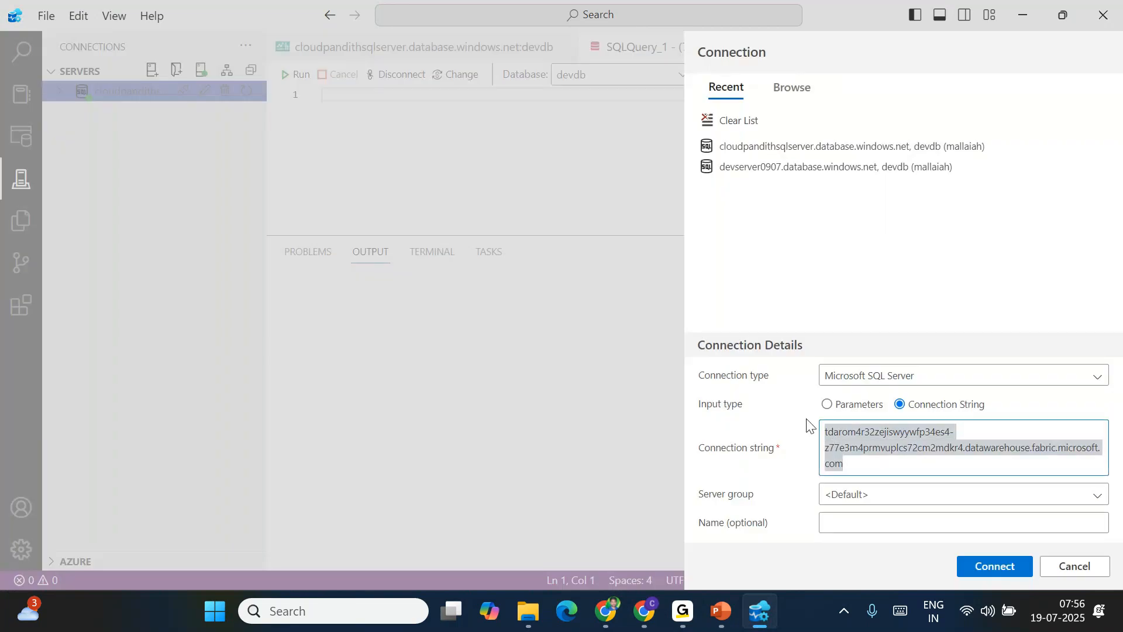
left_click(885, 375)
left_click(885, 375)
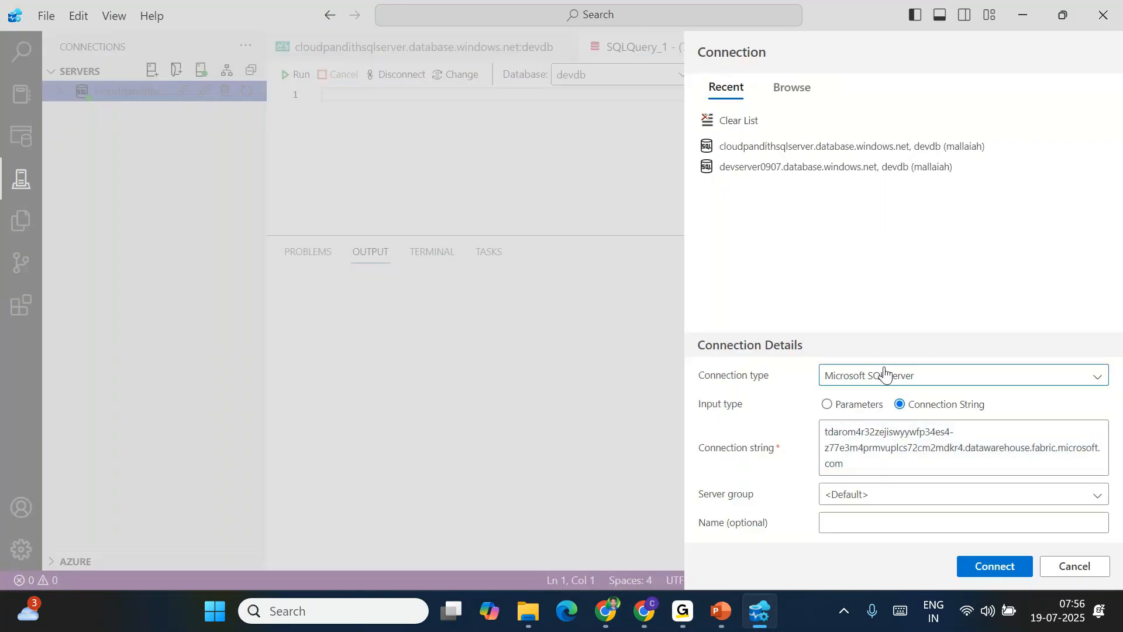
left_click_drag(855, 466, 781, 417)
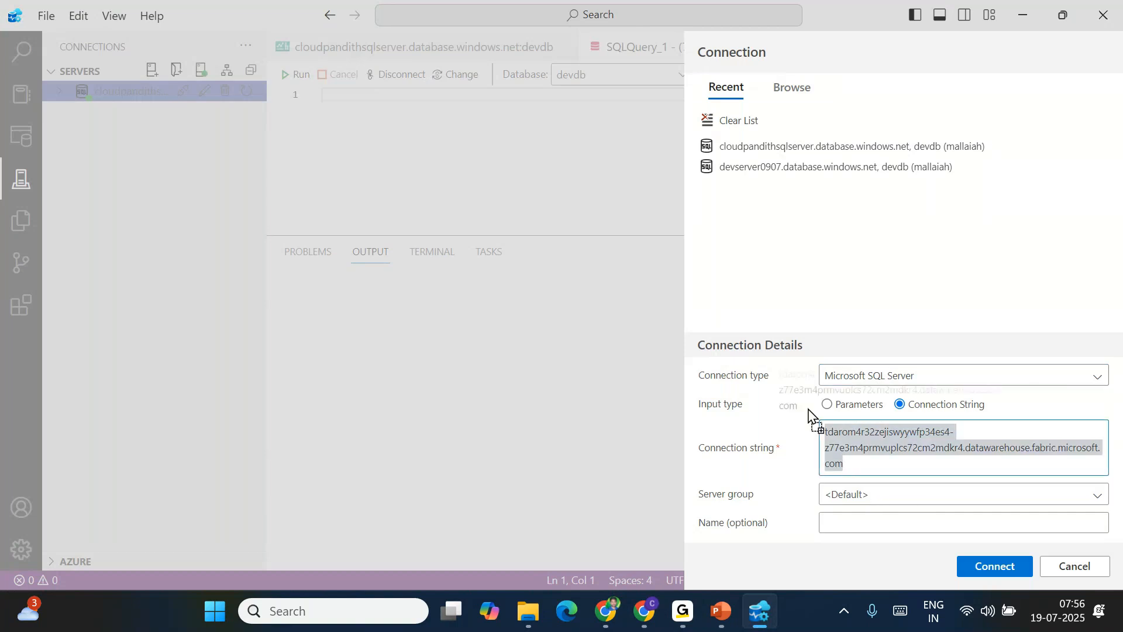
left_click(996, 567)
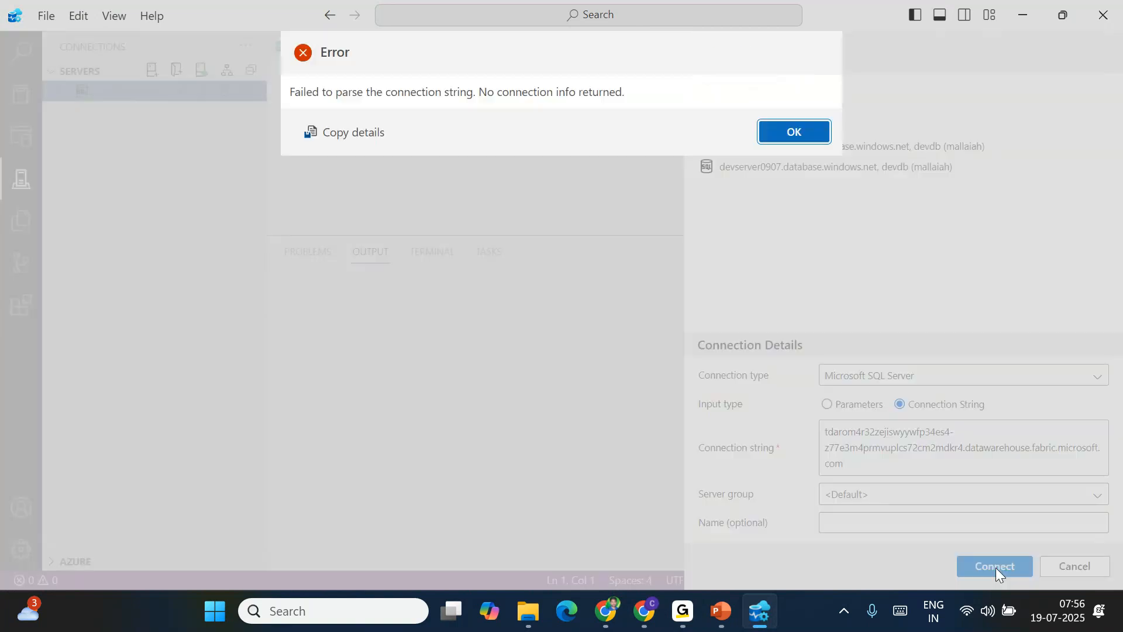
left_click(794, 133)
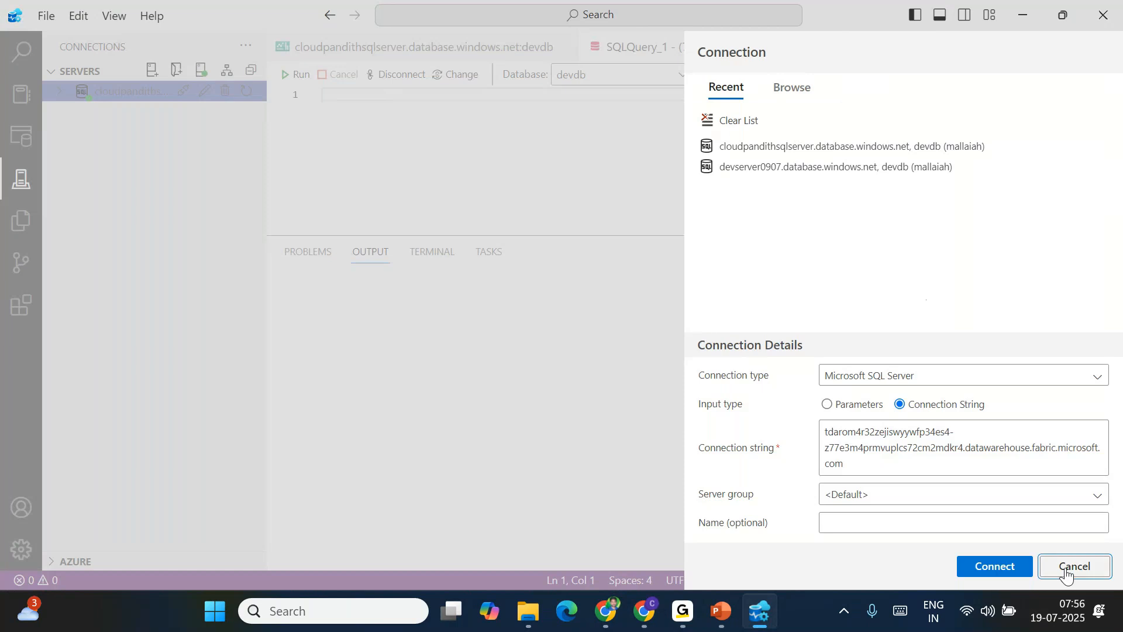
left_click(1073, 565)
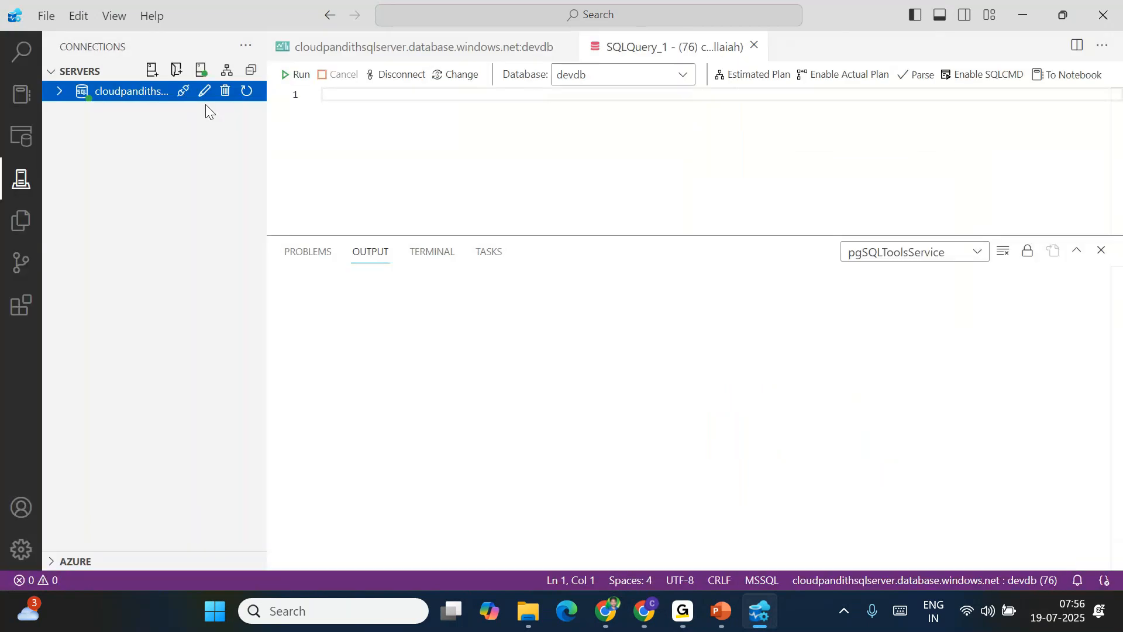
Start a fresh connection with the Fabric warehouse address pasted into the Server field
left_click(152, 70)
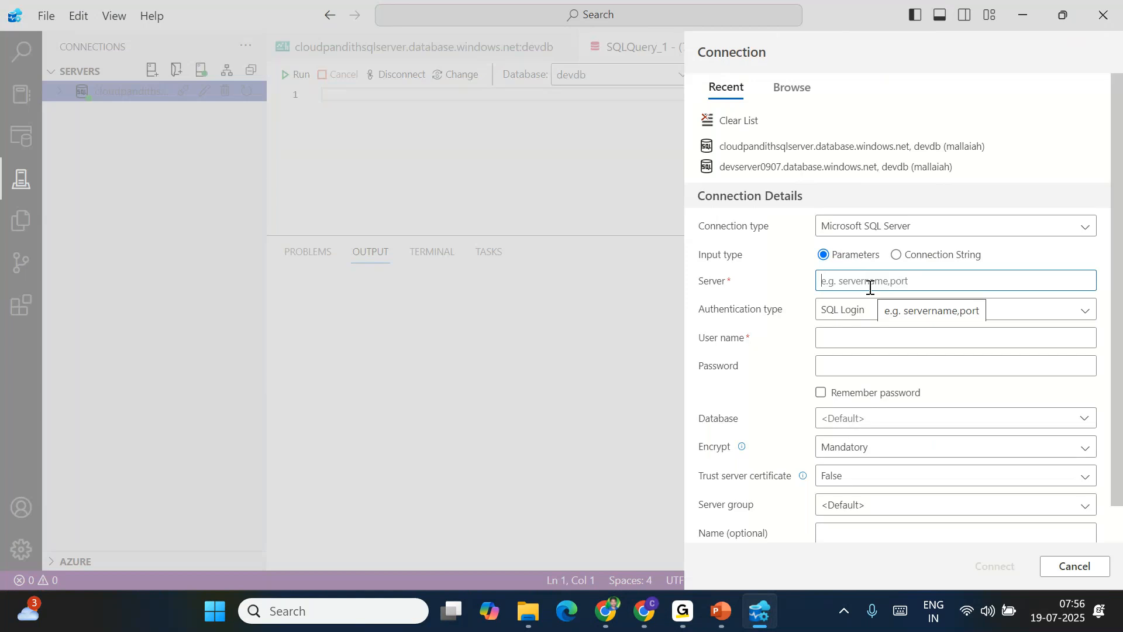
scroll(894, 445, "down", 1)
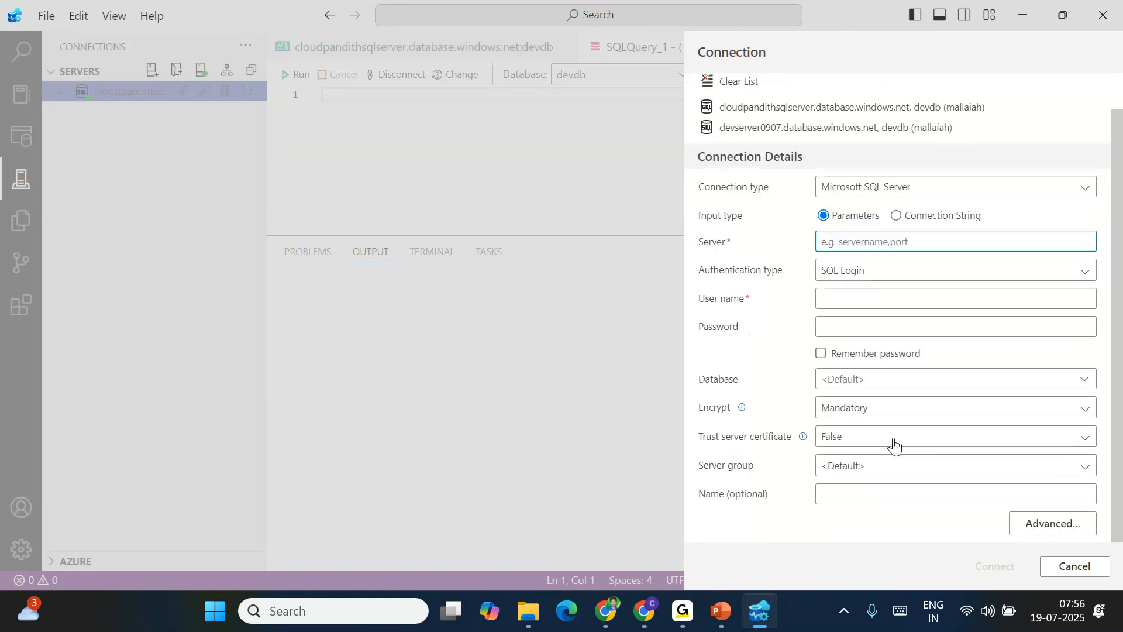
left_click(858, 445)
left_click(860, 444)
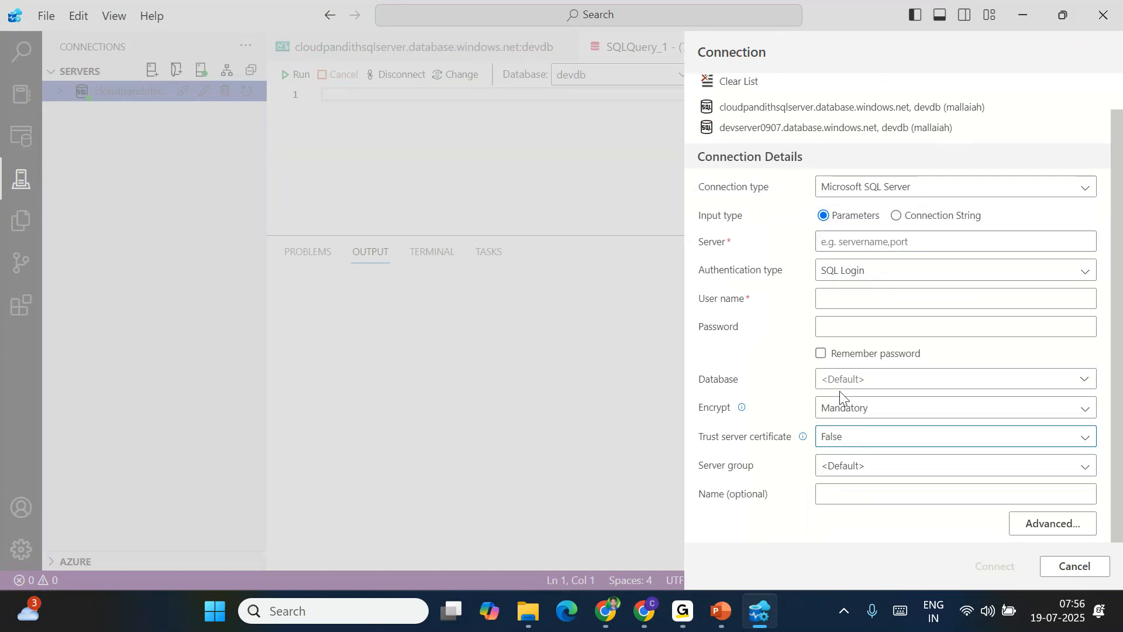
left_click(864, 297)
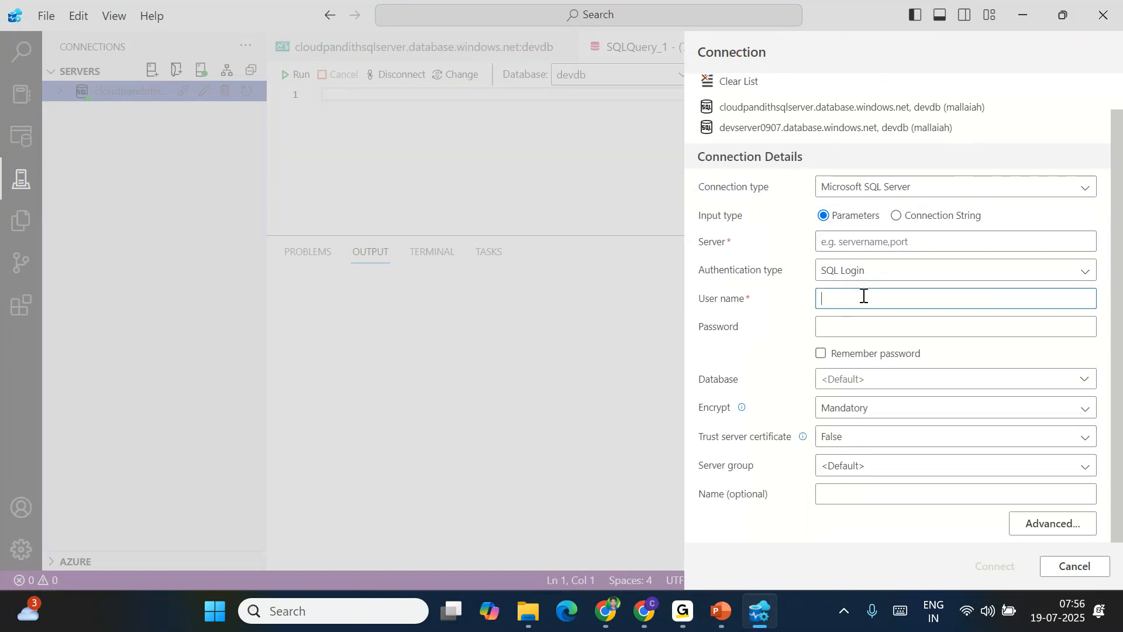
left_click(829, 240)
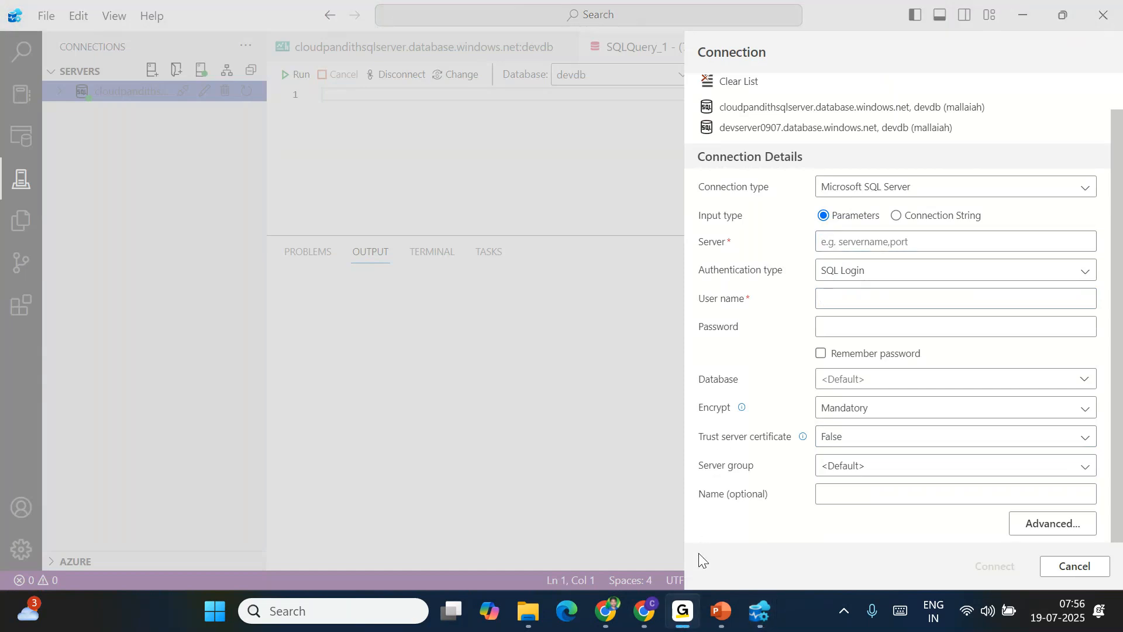
left_click(826, 229)
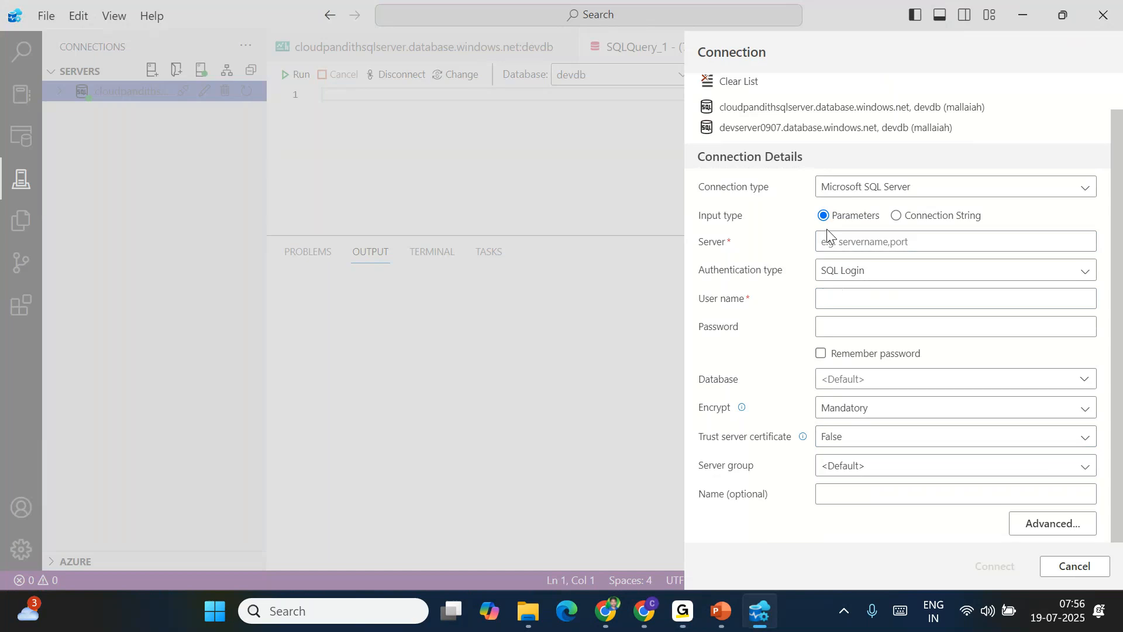
left_click(827, 245)
key("ctrl+v")
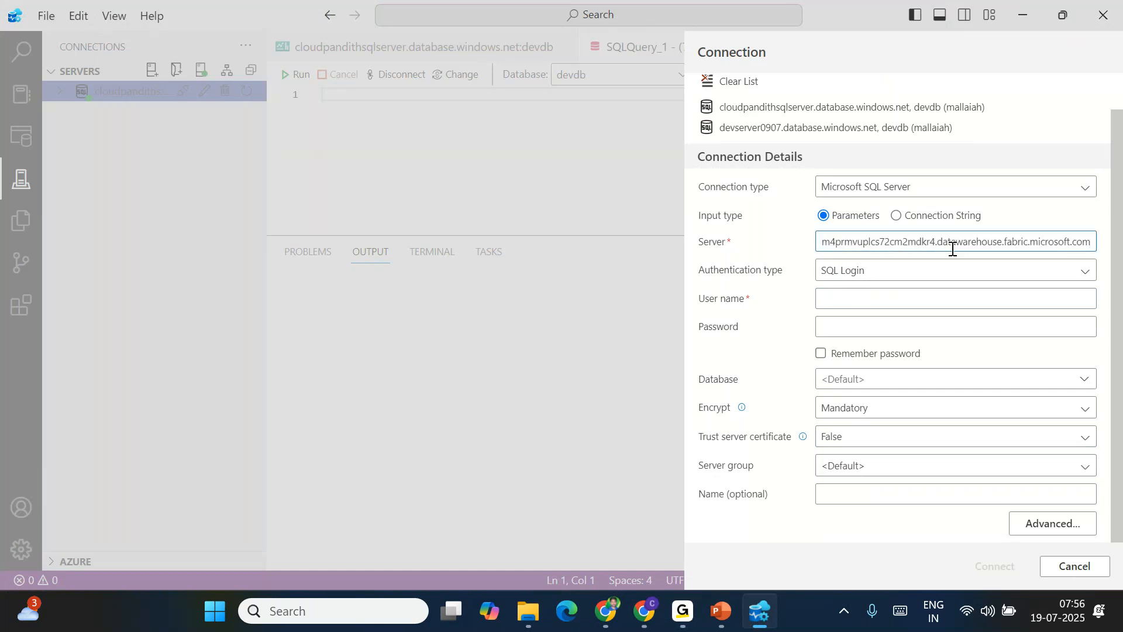
key("Home")
key("End")
Choose Microsoft Entra ID - Universal with MFA authentication and add a new sign-in account
left_click(911, 276)
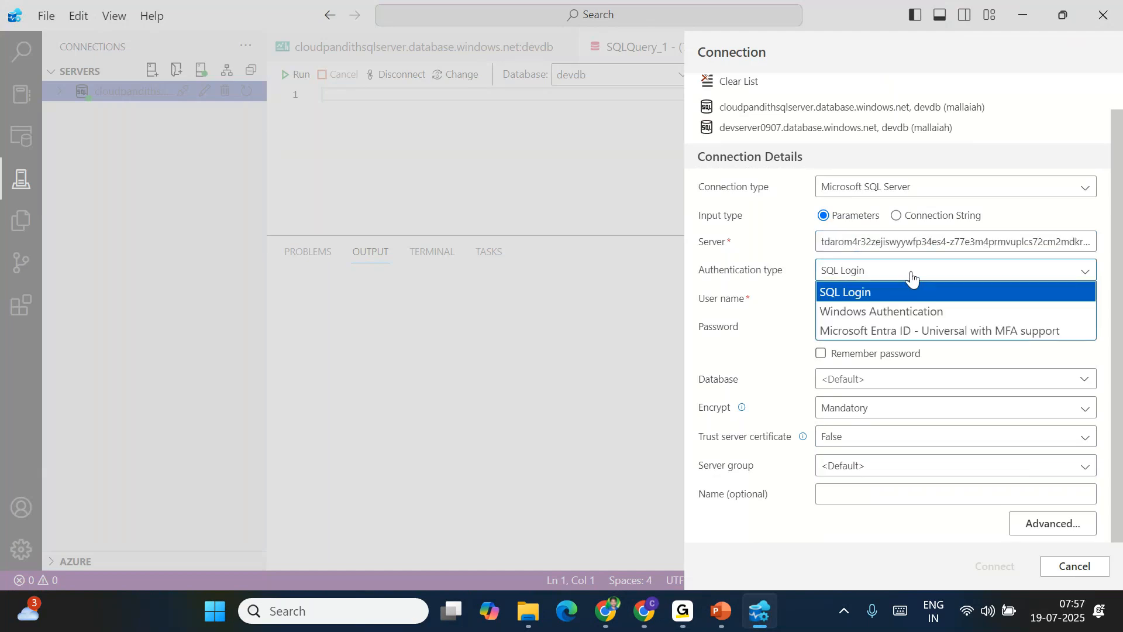
left_click(867, 332)
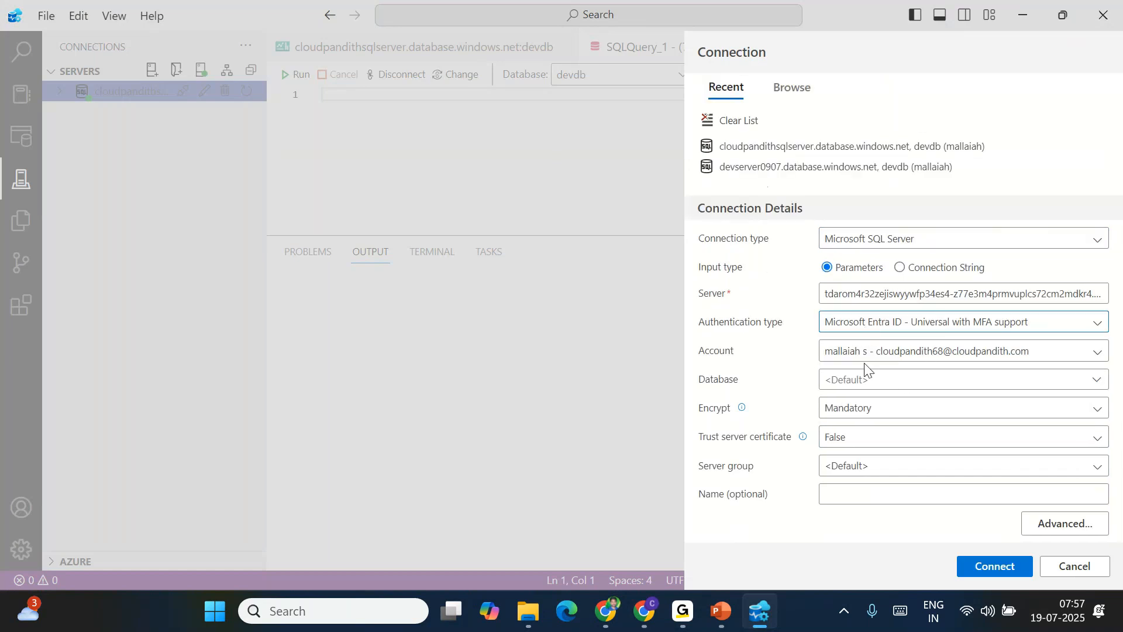
left_click(1098, 352)
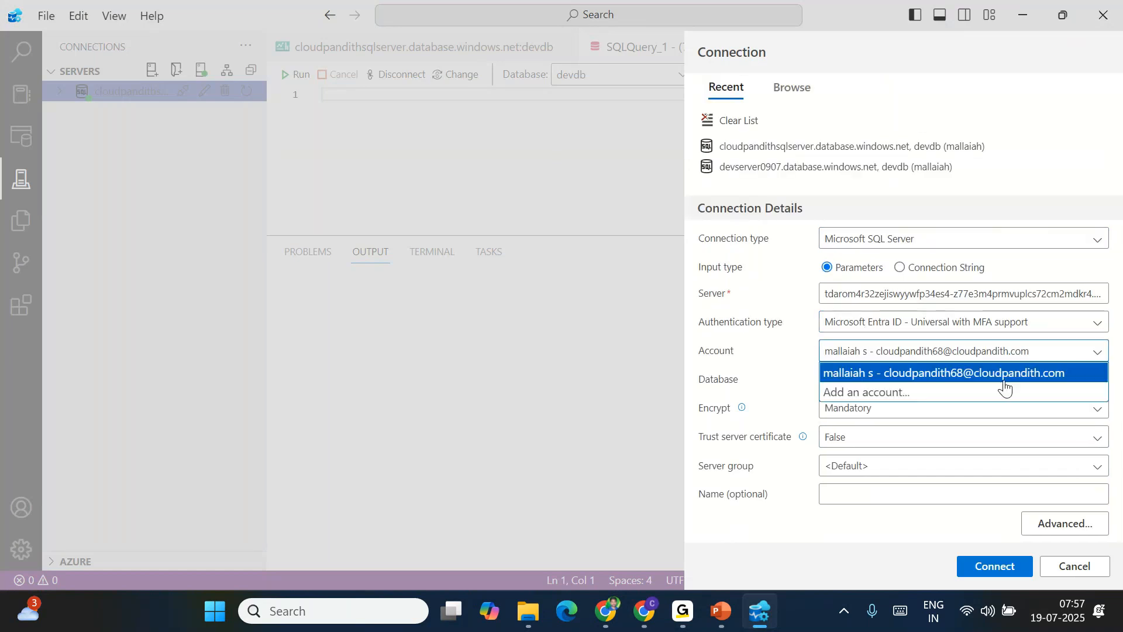
left_click(882, 392)
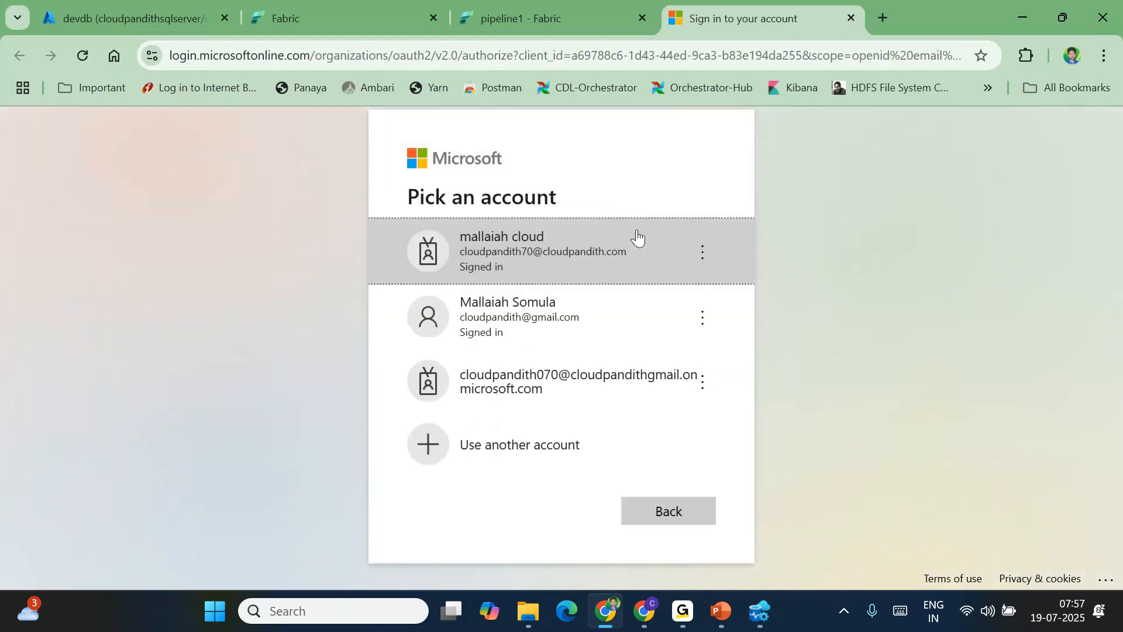
Pick the organisation work account to sign in, then return to Azure Data Studio
left_click(543, 261)
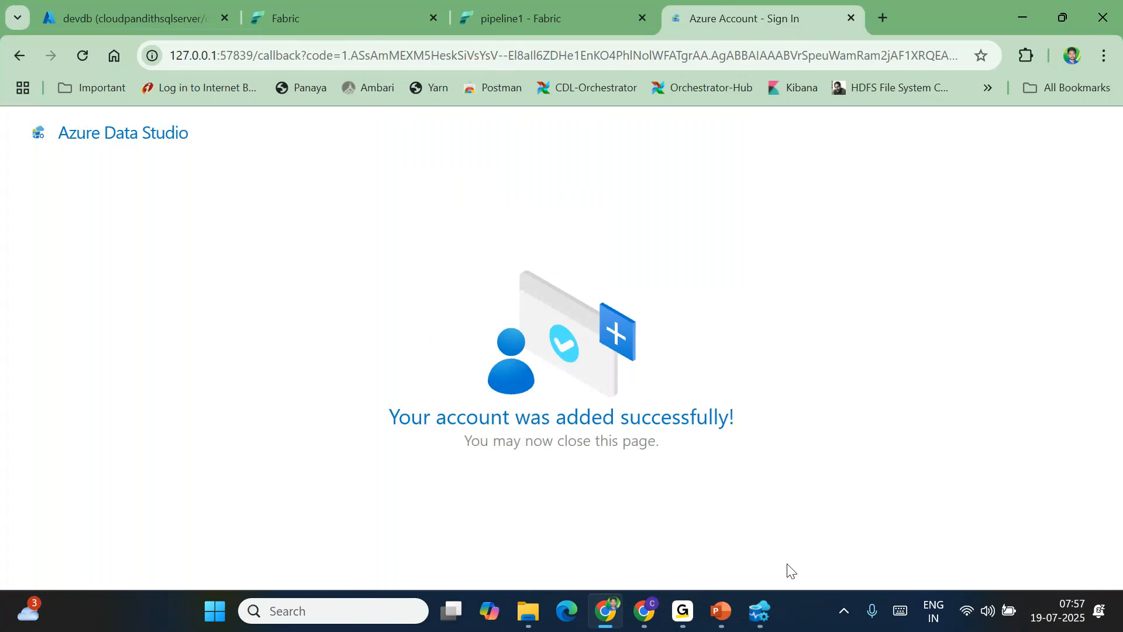
left_click(760, 611)
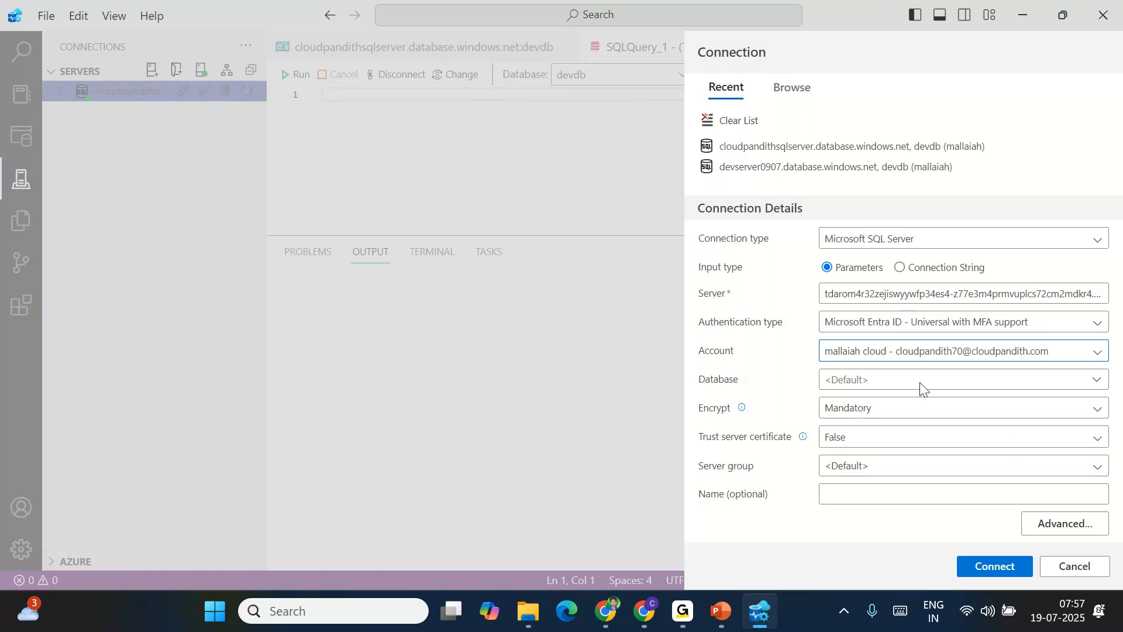
Connect to the Fabric endpoint with Entra ID, open a query and expand its Tables folder
left_click(930, 331)
left_click(931, 332)
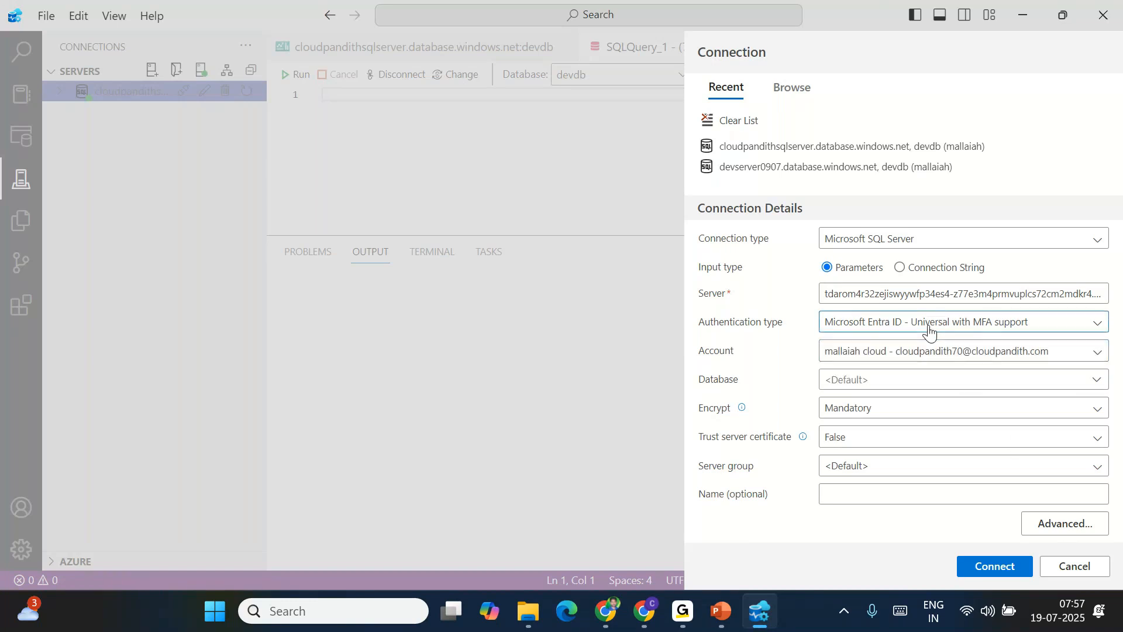
left_click(987, 568)
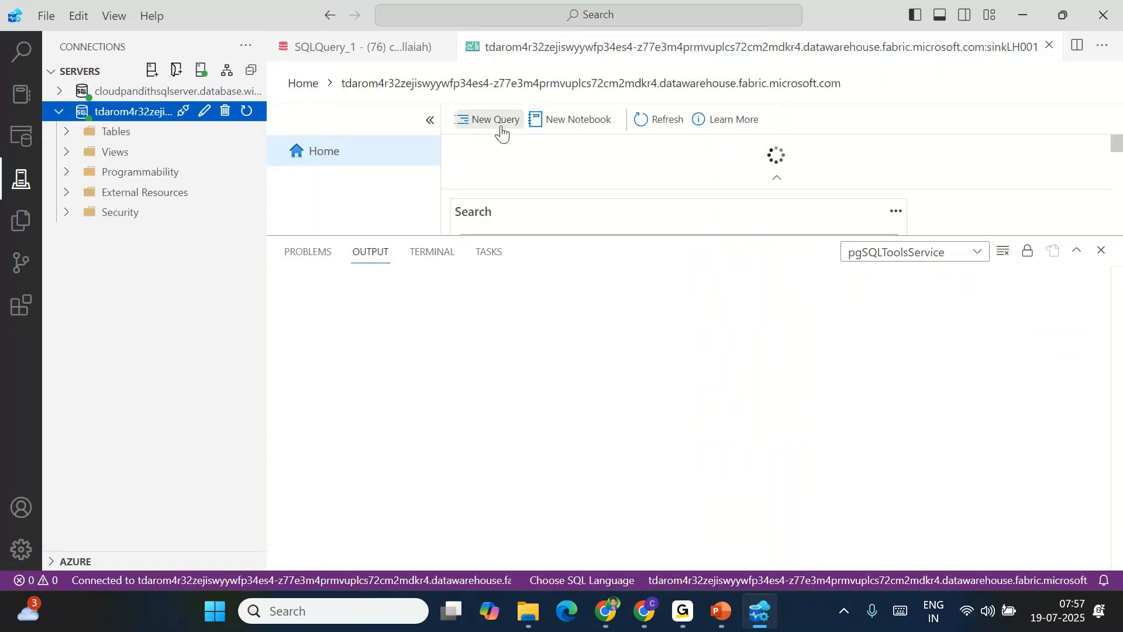
left_click(482, 118)
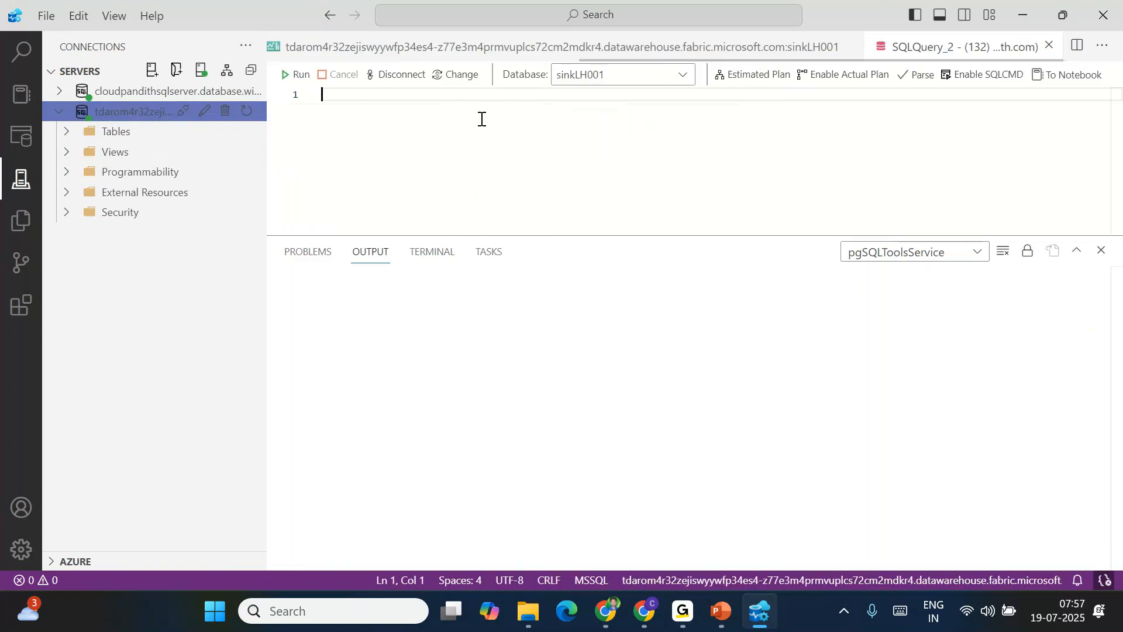
left_click(65, 134)
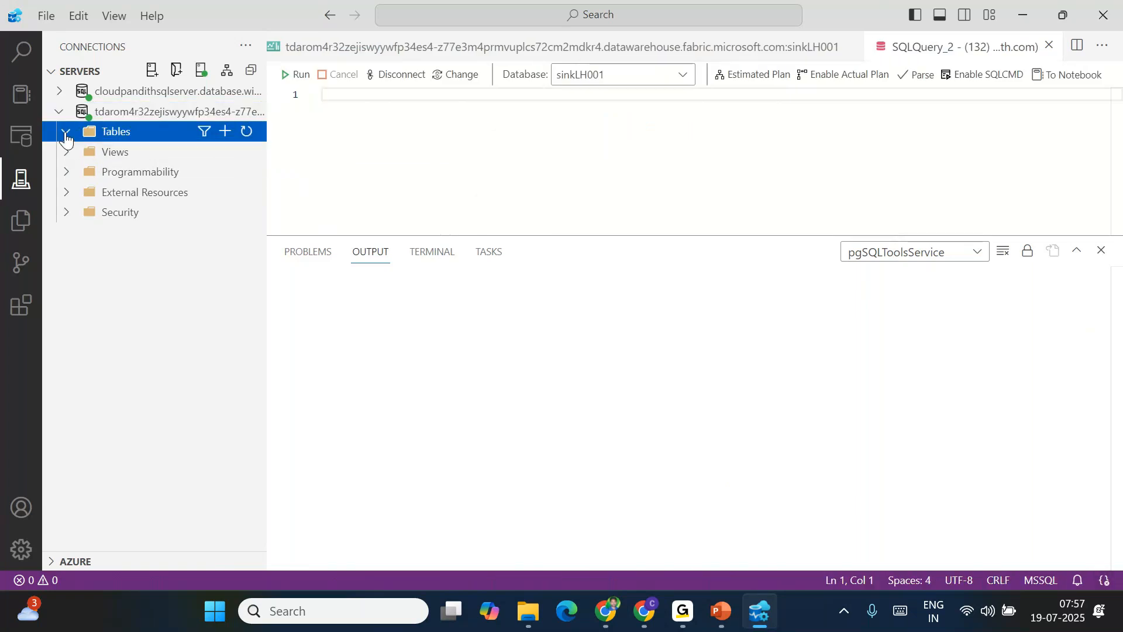
left_click(419, 148)
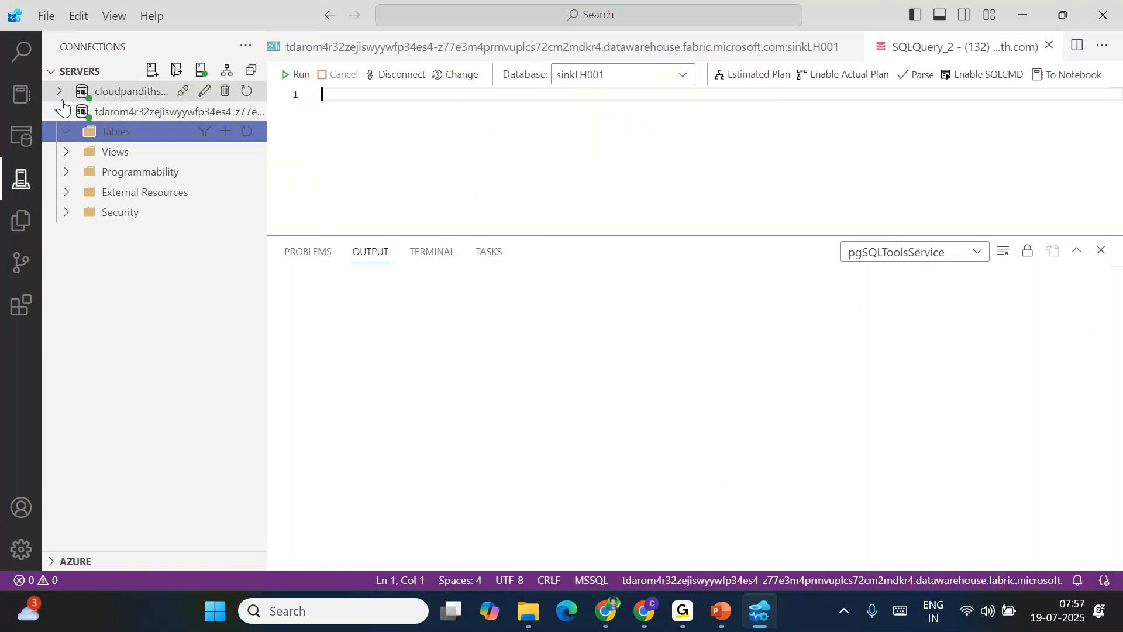
left_click(59, 92)
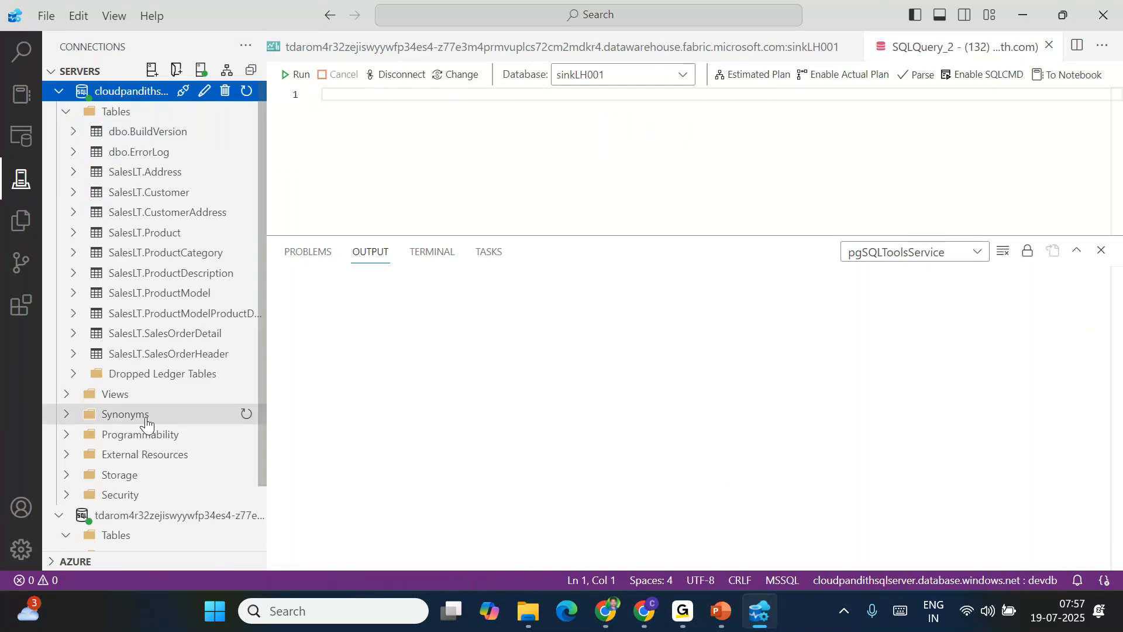
left_click(469, 158)
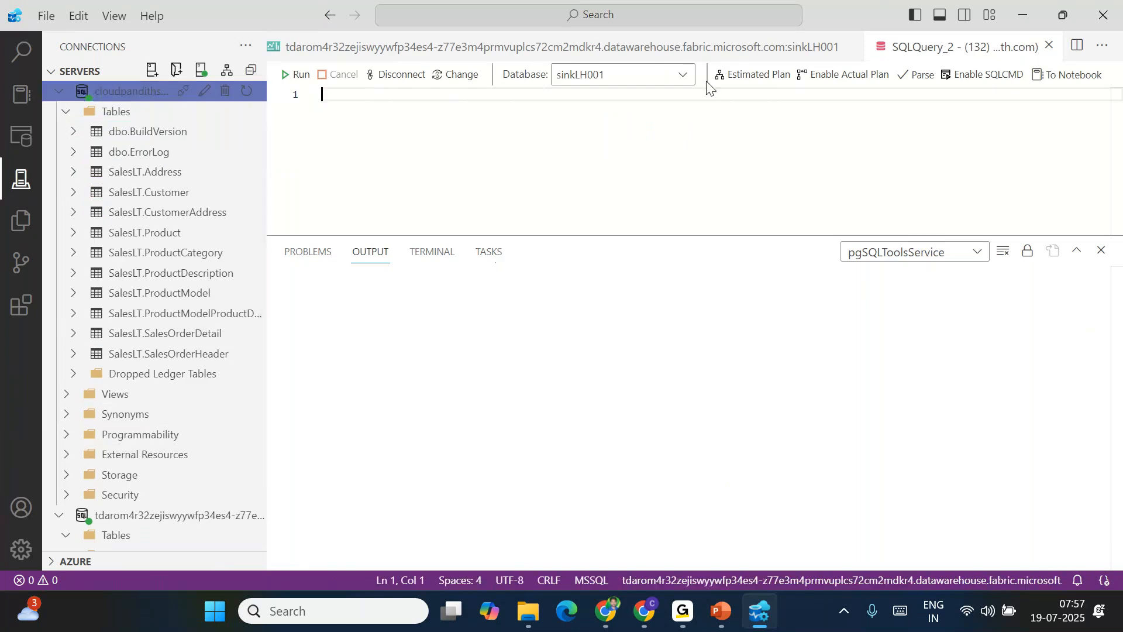
Close the overview pages and both query tabs, then start a New Query on devdb
left_click(850, 46)
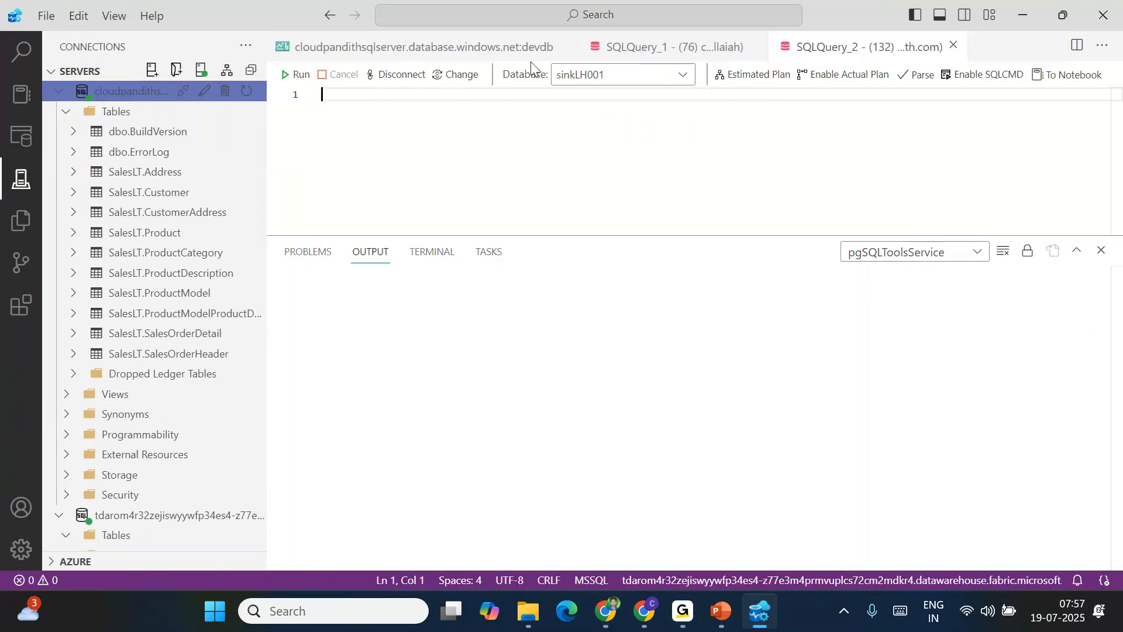
left_click(565, 46)
left_click(449, 46)
left_click(448, 46)
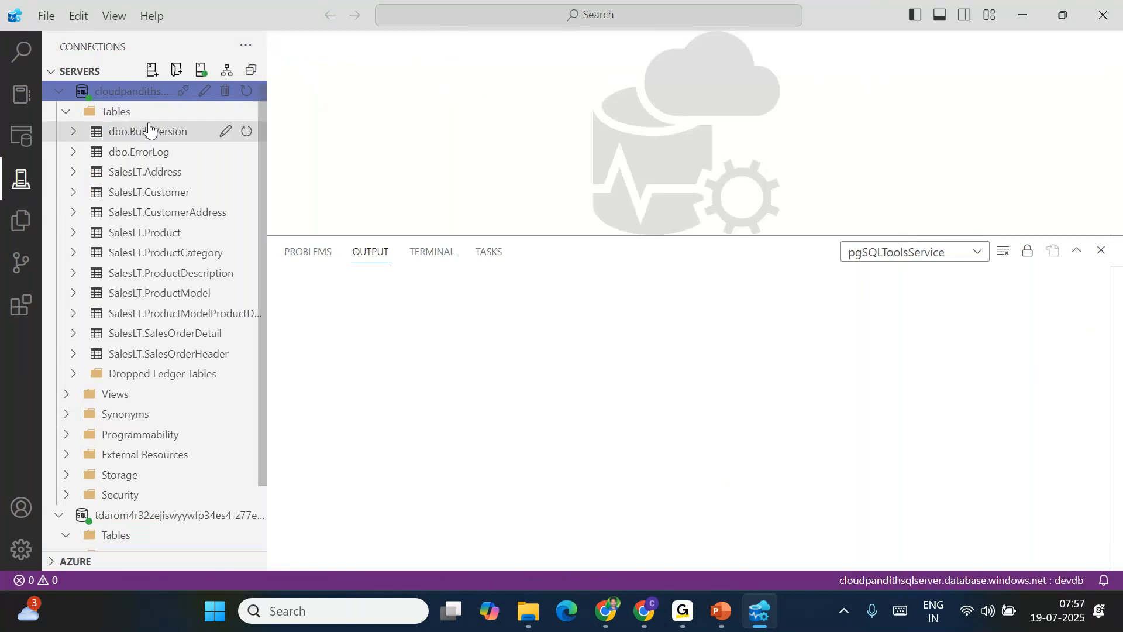
right_click(107, 96)
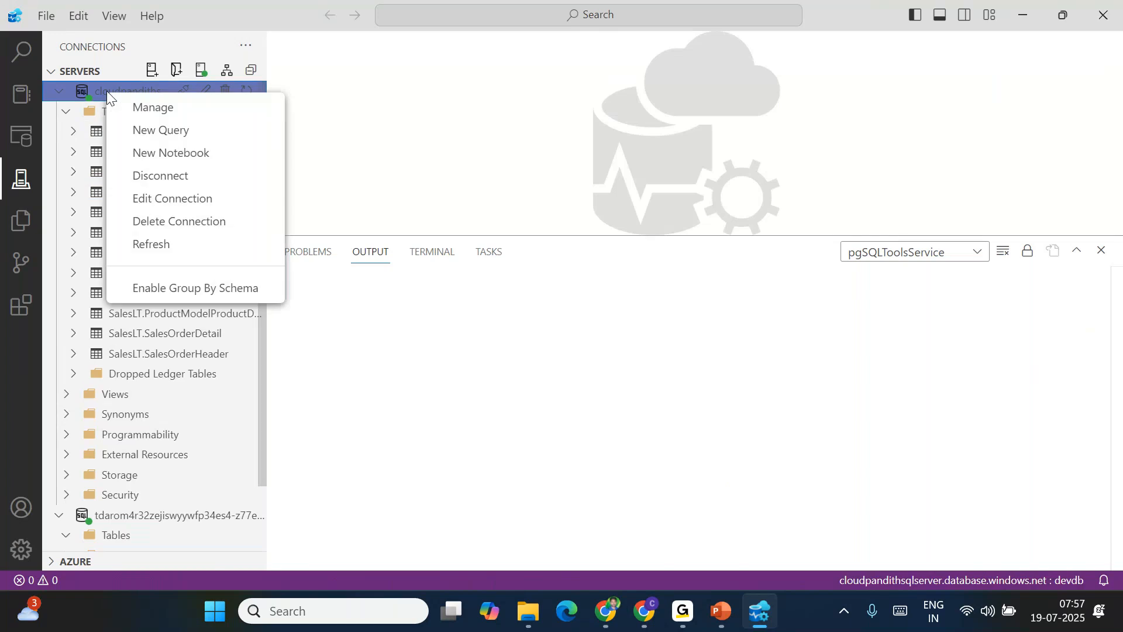
left_click(164, 128)
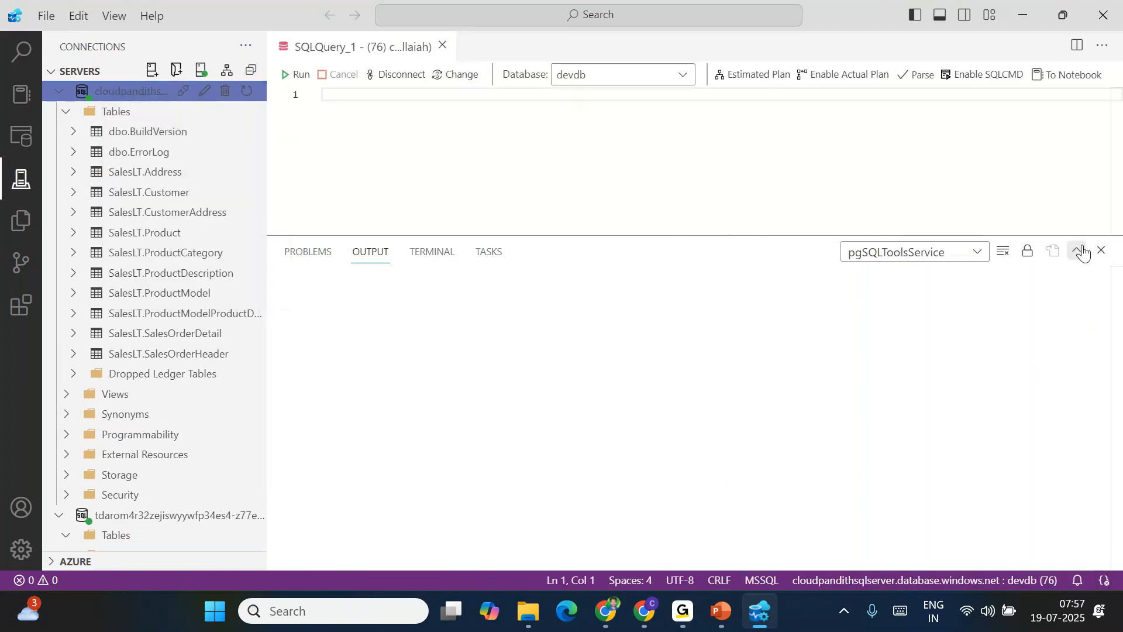
Run 'select * from saleslt.product' on devdb and confirm 295 rows in the Messages tab
left_click_drag(715, 233, 700, 384)
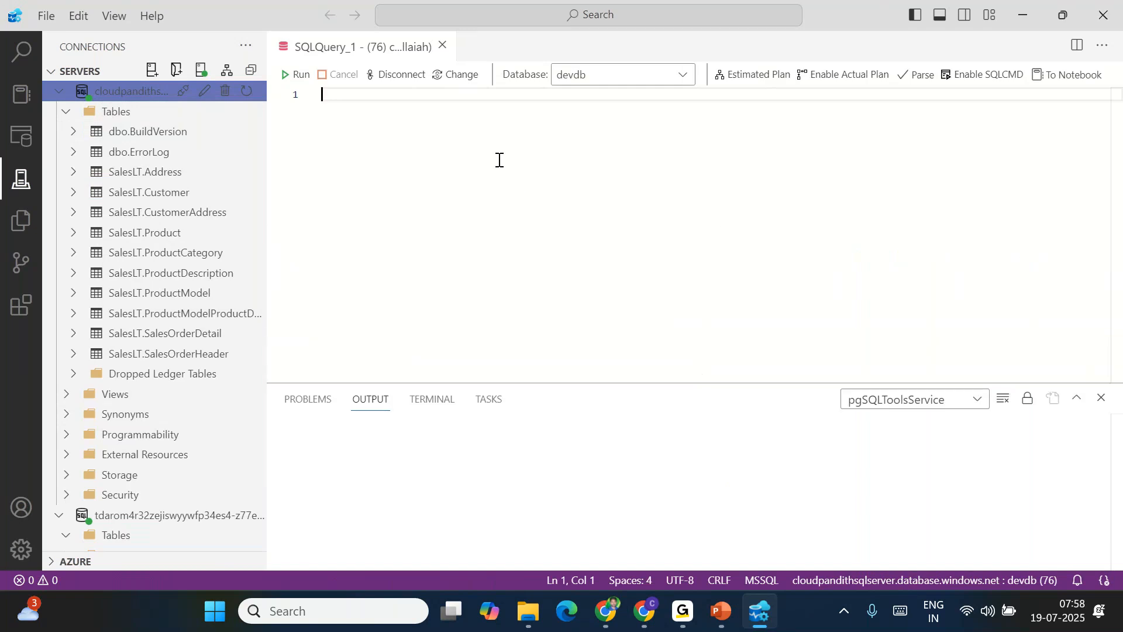
type("select * from sal")
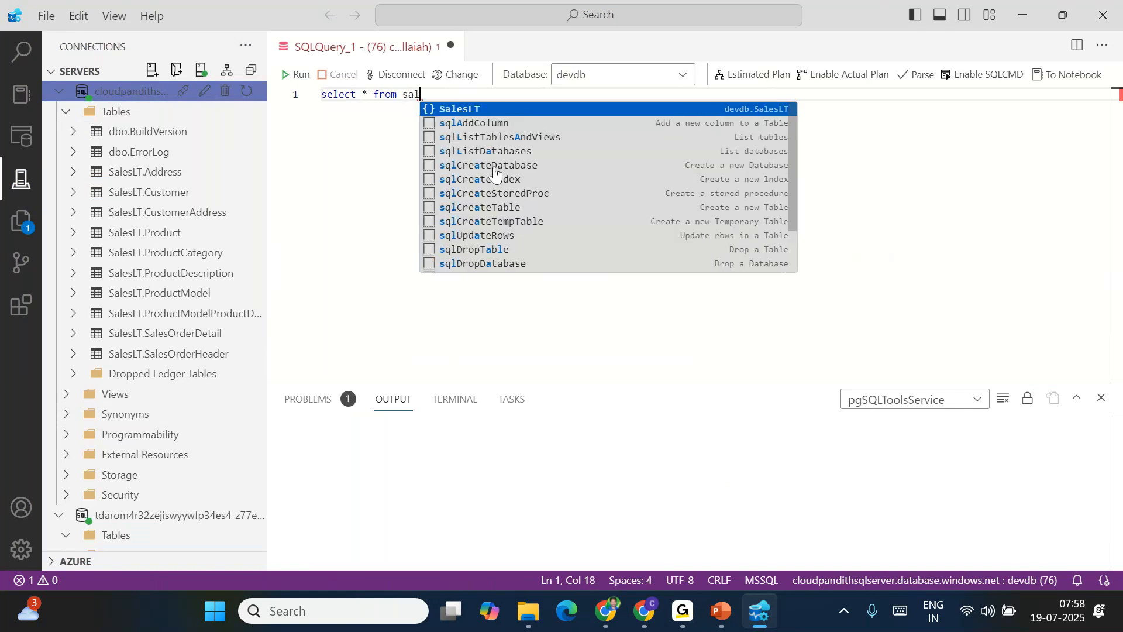
type("eslt.product")
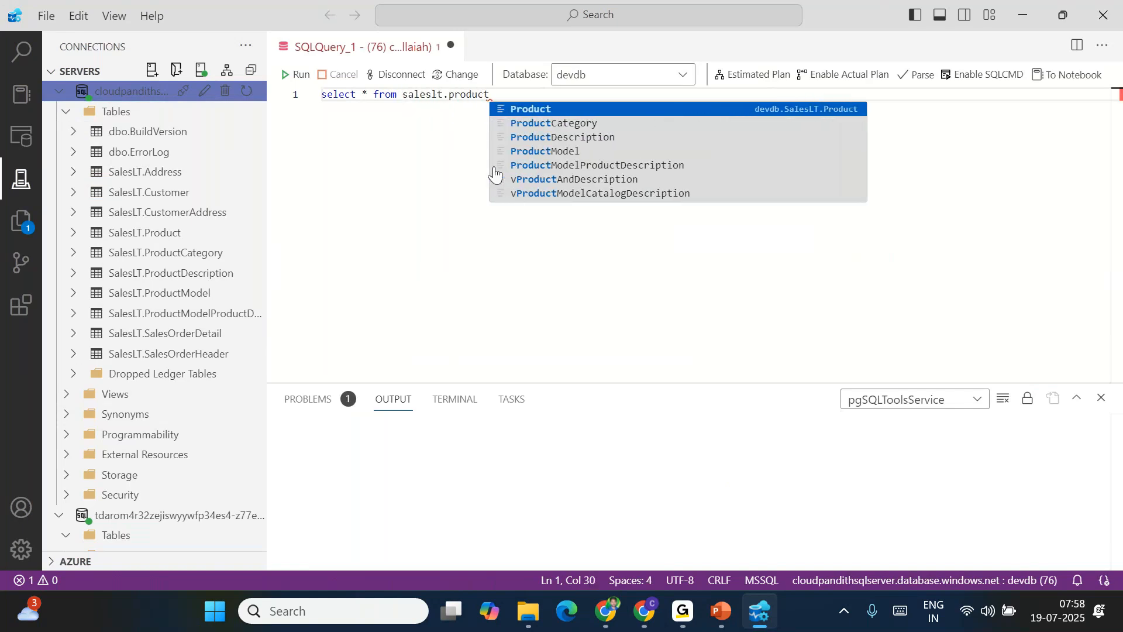
key("F5")
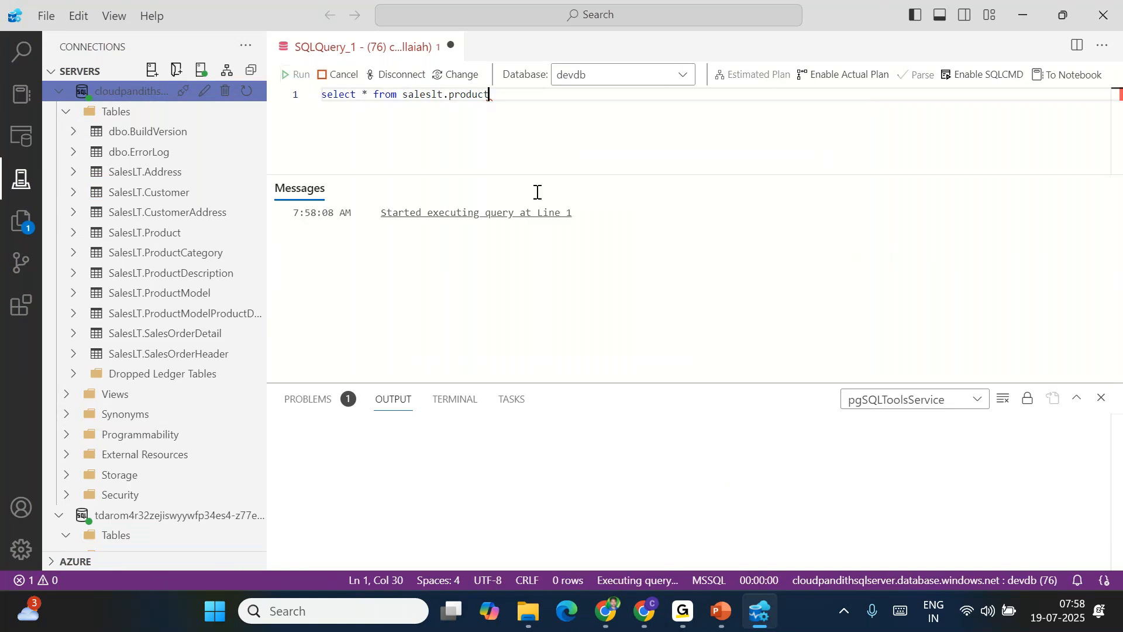
left_click(1100, 398)
left_click(364, 244)
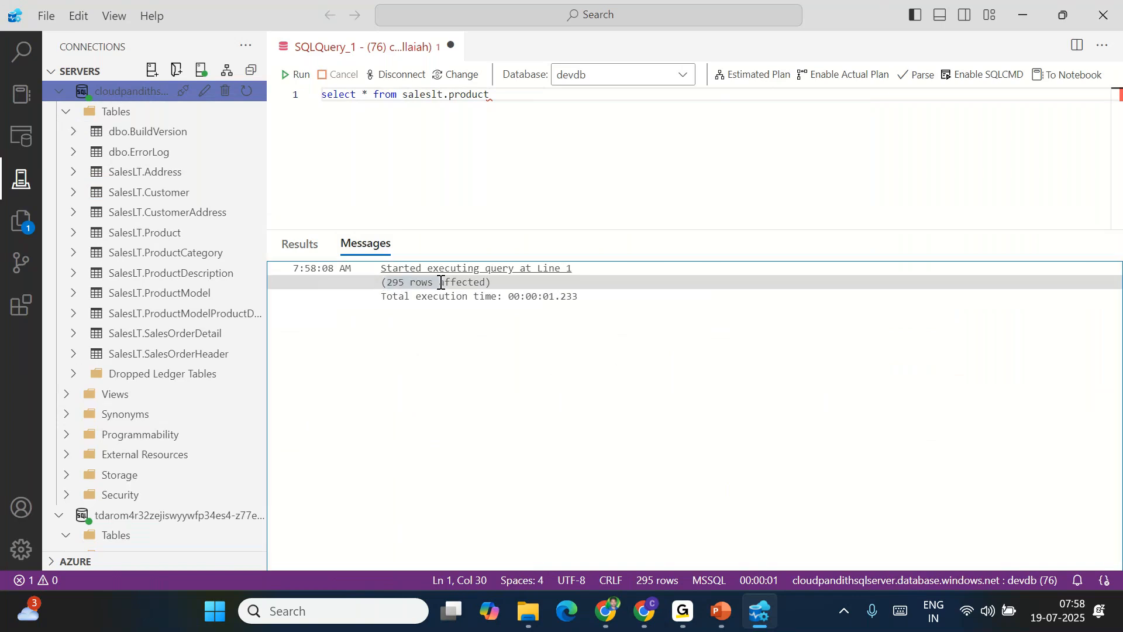
Append the note '--> dbo.procuct' to the query, then delete a selected part of its text
left_click(510, 128)
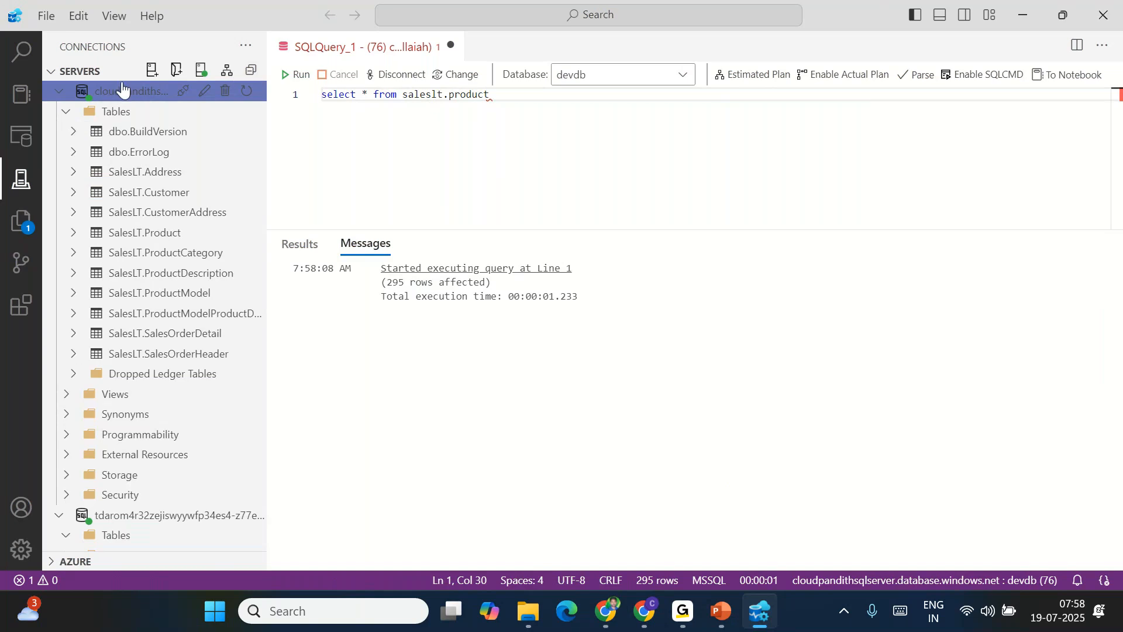
scroll(199, 383, "down", 2)
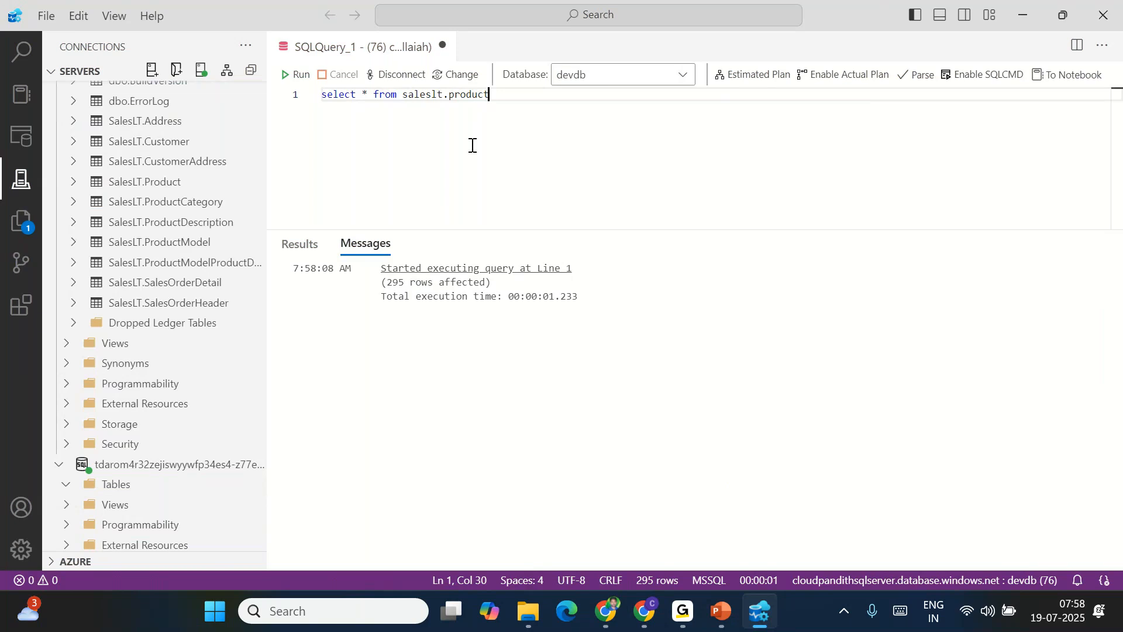
type("--> dbo.")
type("pro")
type("cuct")
left_click_drag(408, 94, 605, 97)
key("BackSpace")
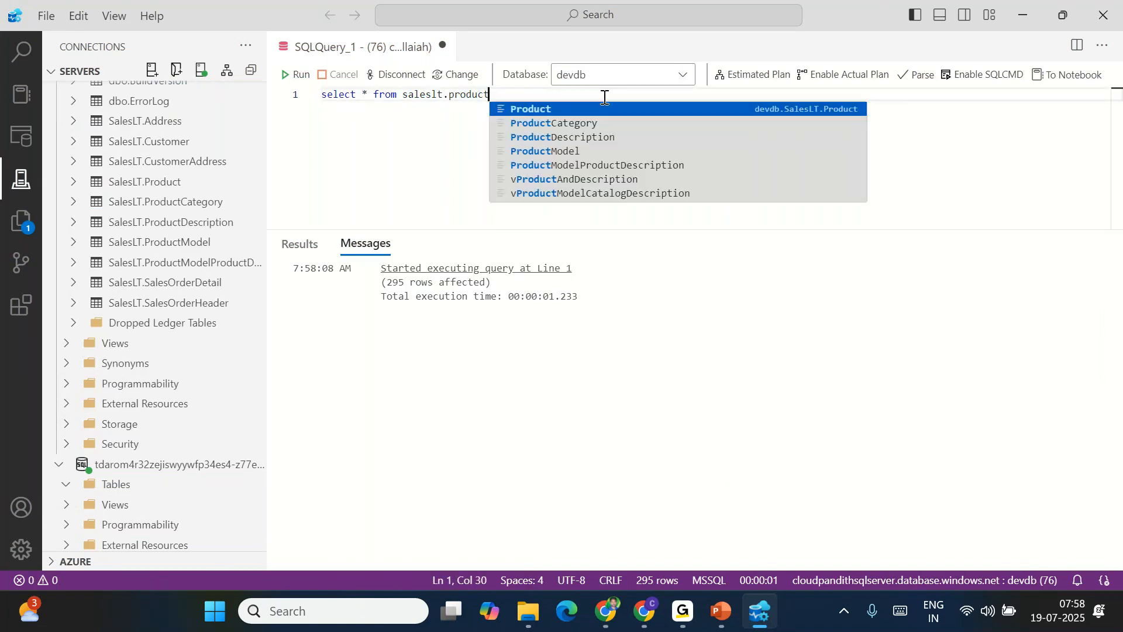
left_click(644, 620)
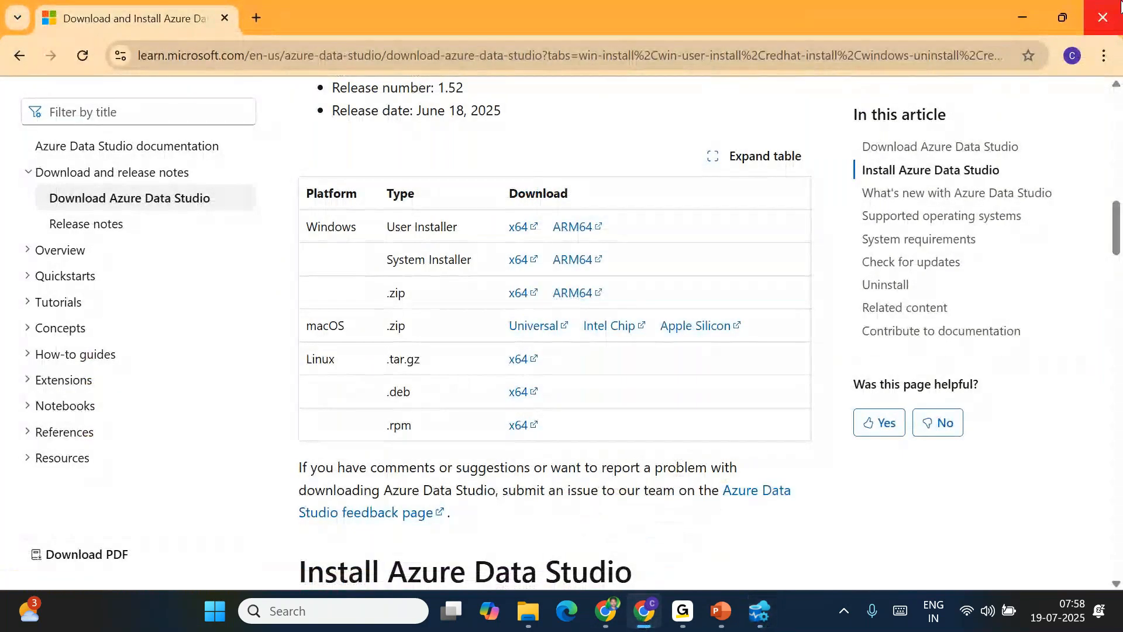
Close the leftover download and sign-in pages and add a Copy data activity to pipeline1's canvas
left_click(1106, 15)
left_click(646, 623)
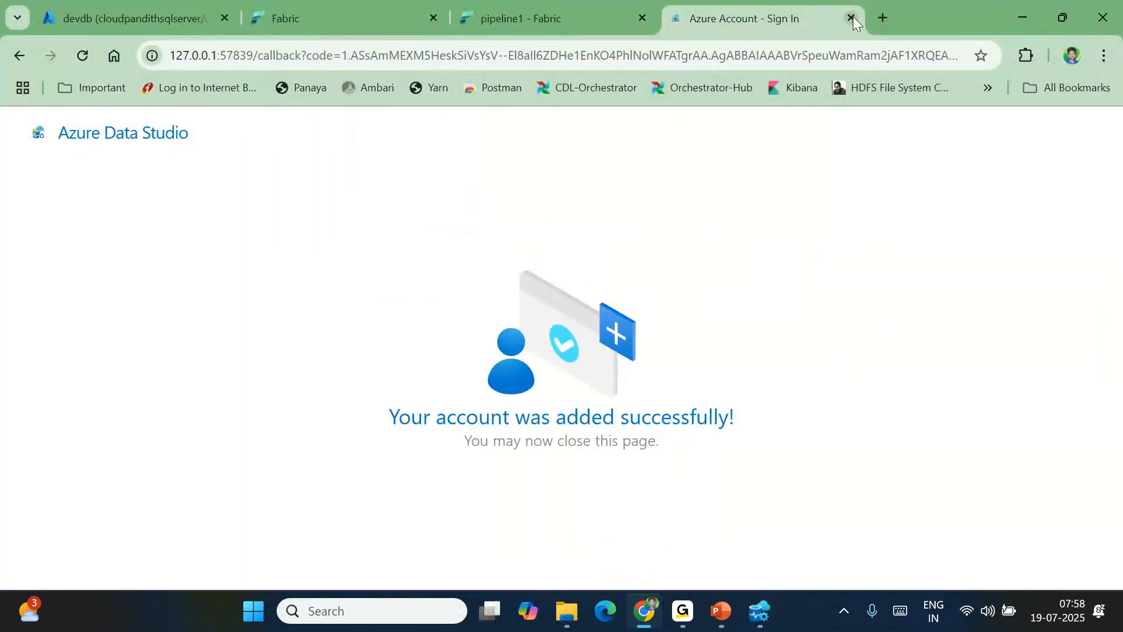
left_click(851, 18)
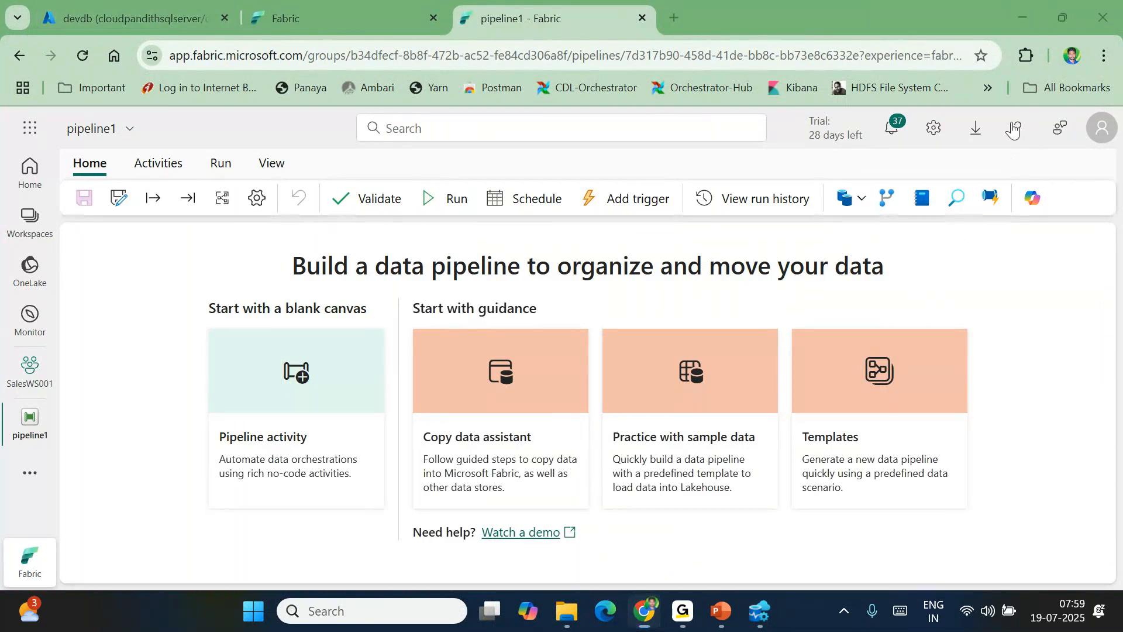
left_click(156, 165)
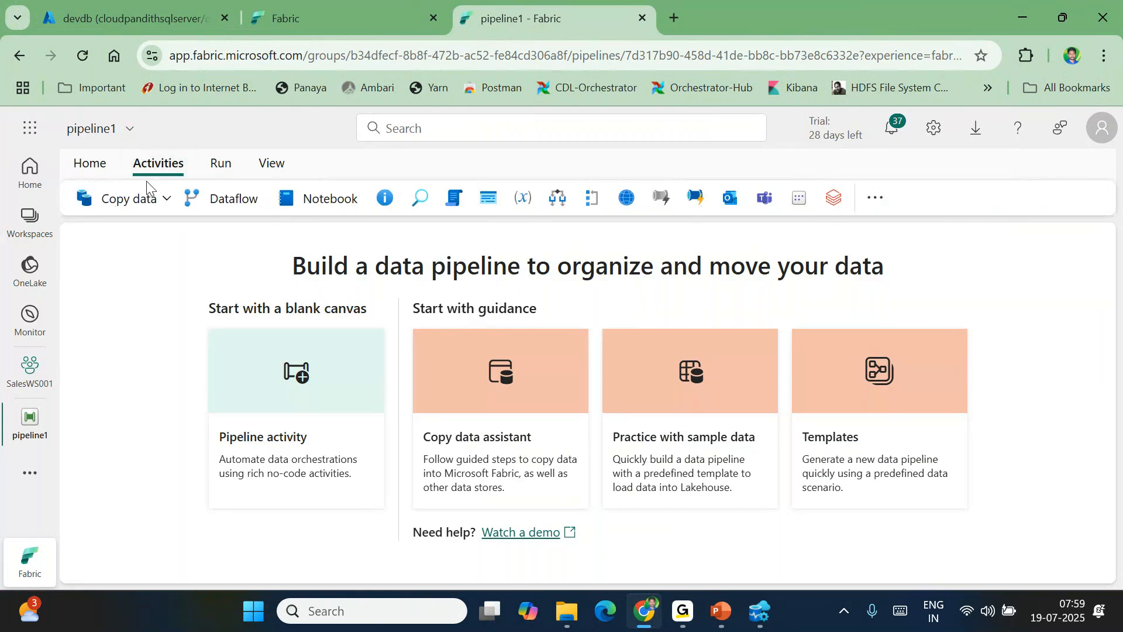
left_click(144, 200)
left_click(156, 240)
left_click_drag(219, 374, 469, 333)
left_click_drag(579, 541, 538, 399)
left_click_drag(475, 347, 429, 307)
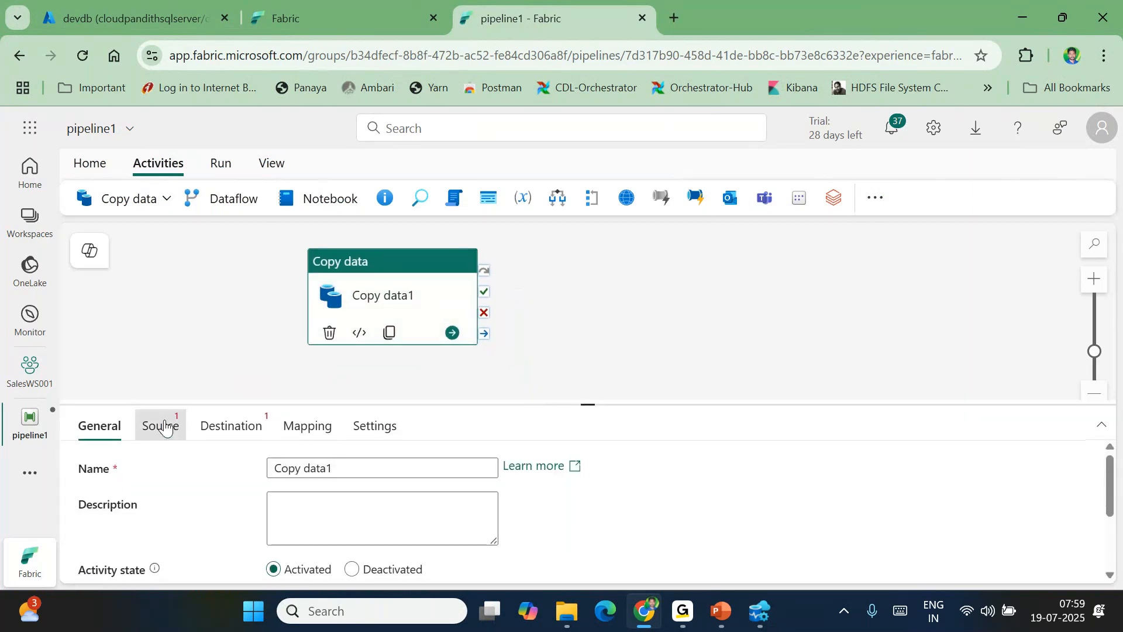
Show Copy data1's Source settings and open its connection list
left_click(164, 428)
left_click_drag(588, 405, 569, 375)
left_click(484, 434)
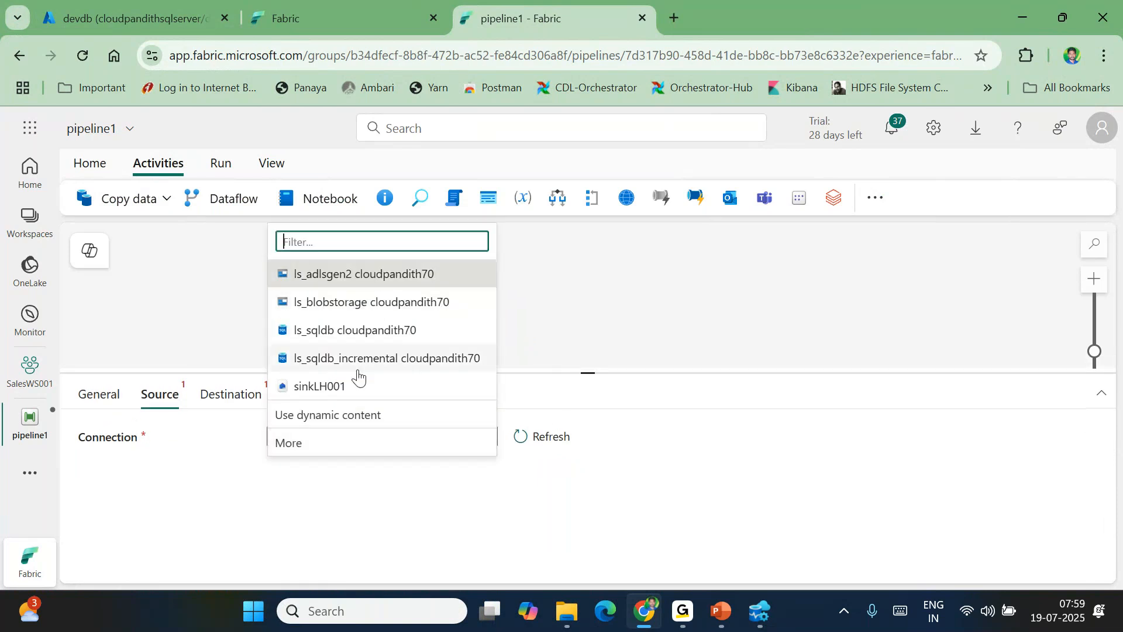
Choose Azure SQL database as the source type, with the copied server name and database devdb
left_click(302, 446)
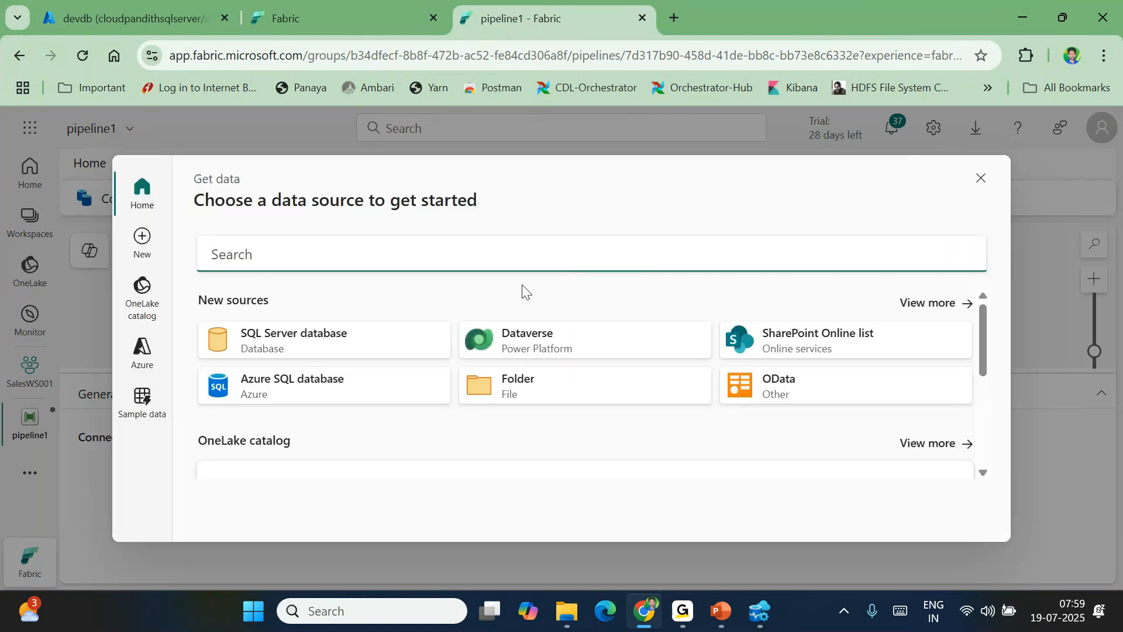
left_click(314, 387)
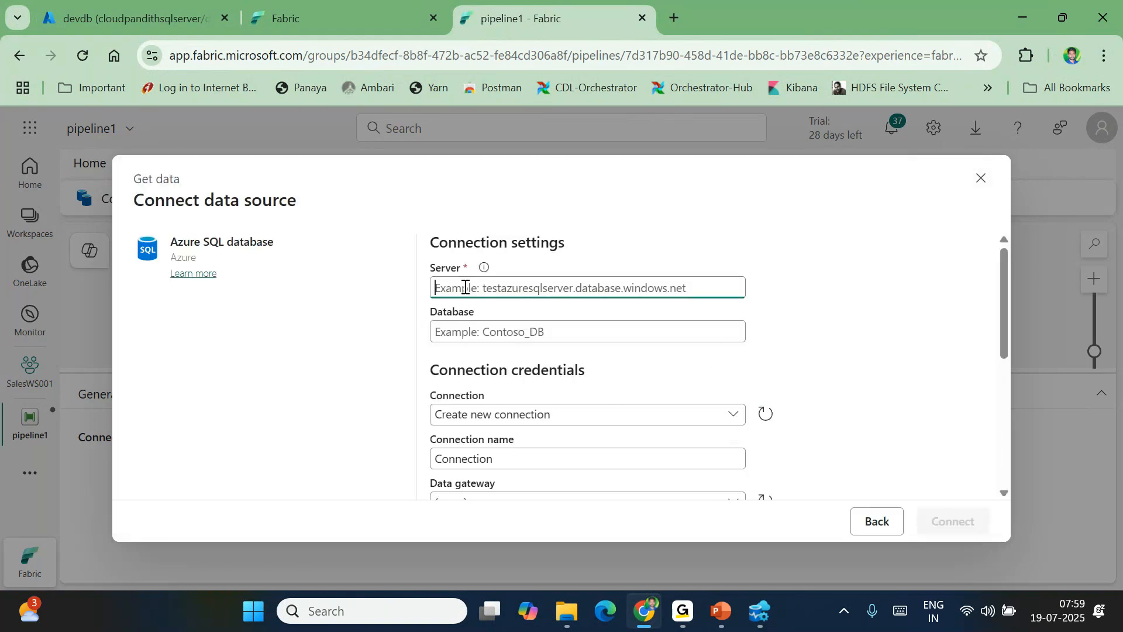
left_click(171, 2)
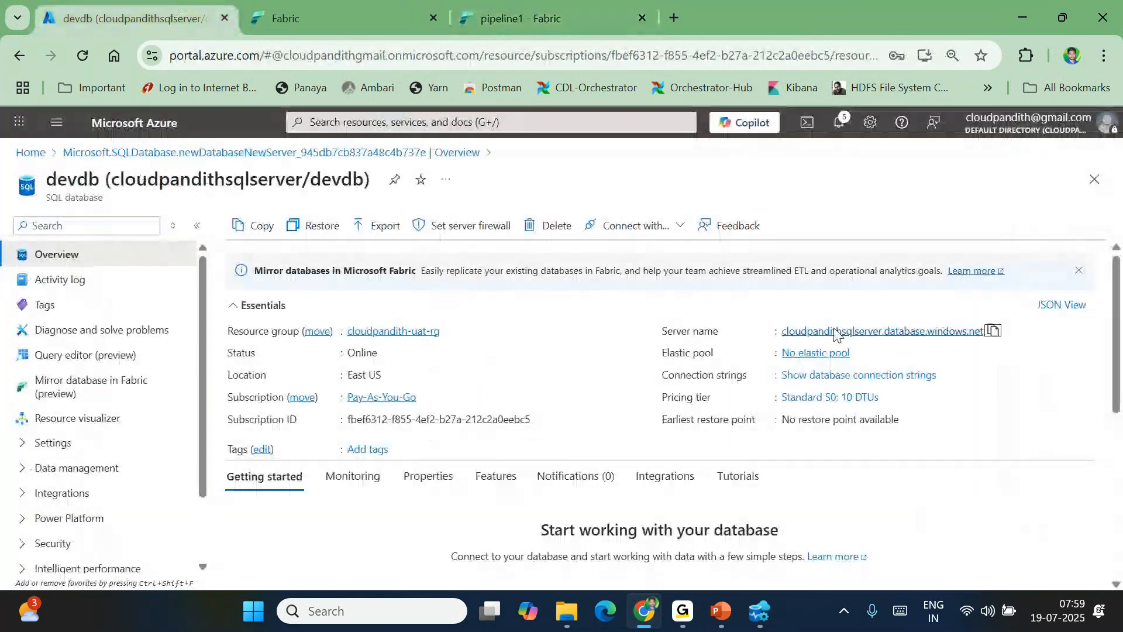
left_click(989, 331)
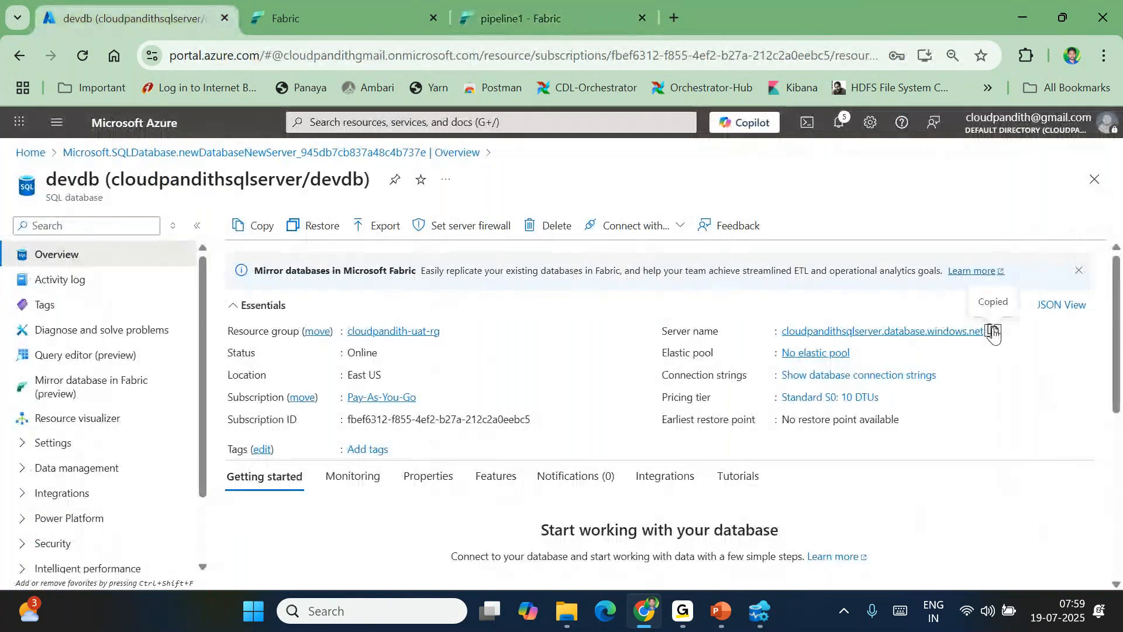
left_click(563, 24)
key("ctrl+v")
left_click(489, 338)
type("devdb")
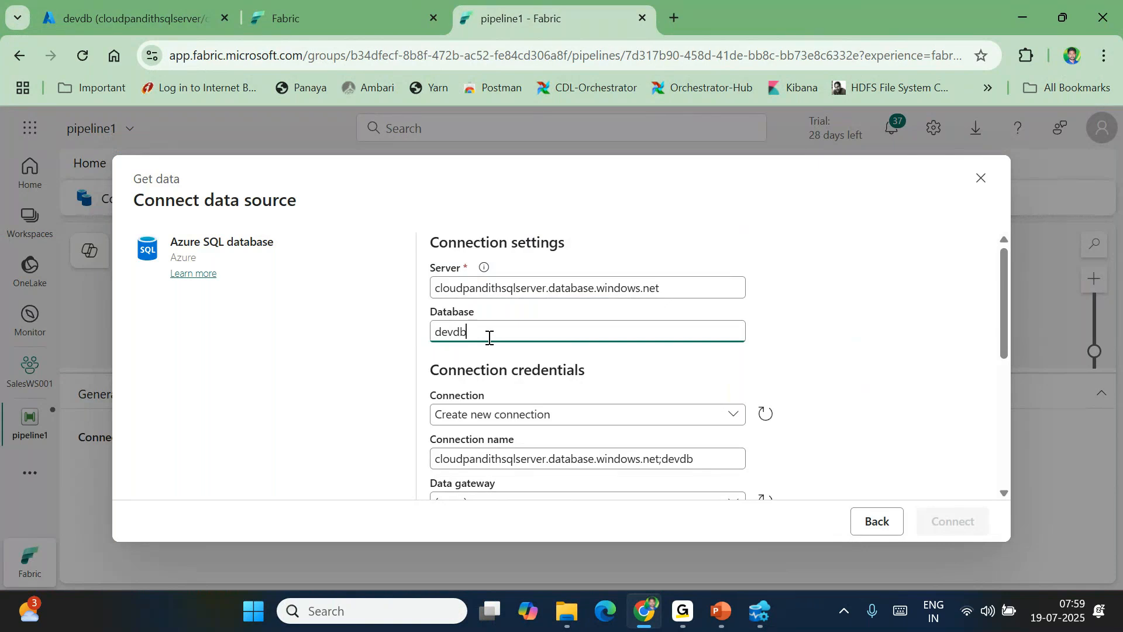
Create a new connection named ls_sqldb_querysptest
scroll(490, 338, "down", 2)
left_click(457, 324)
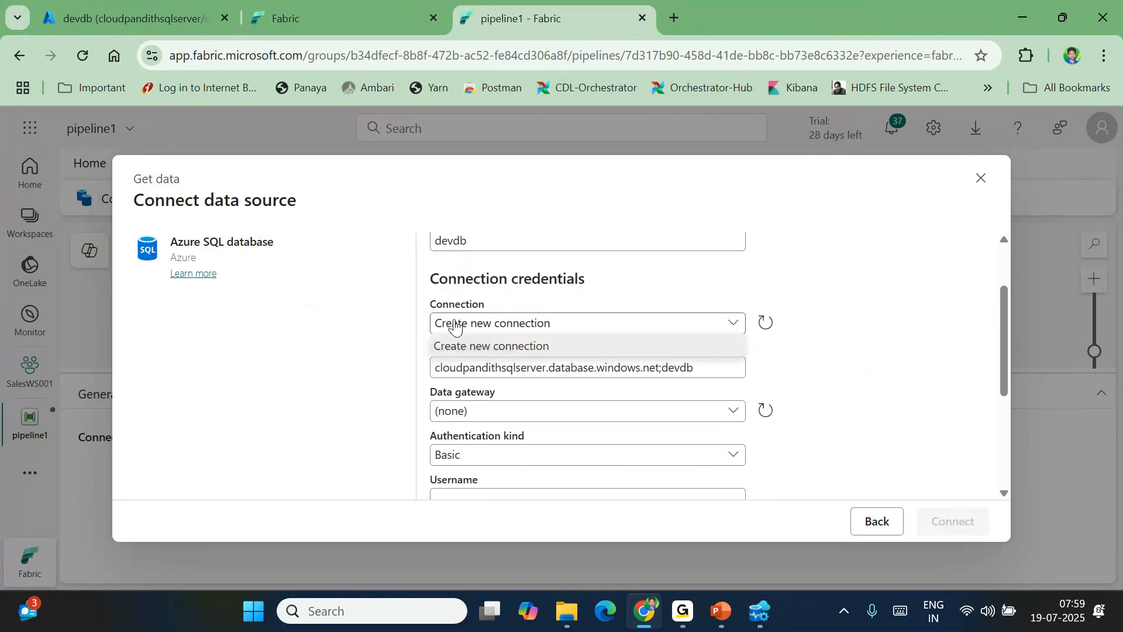
left_click(468, 346)
triple_click(484, 359)
type("ls")
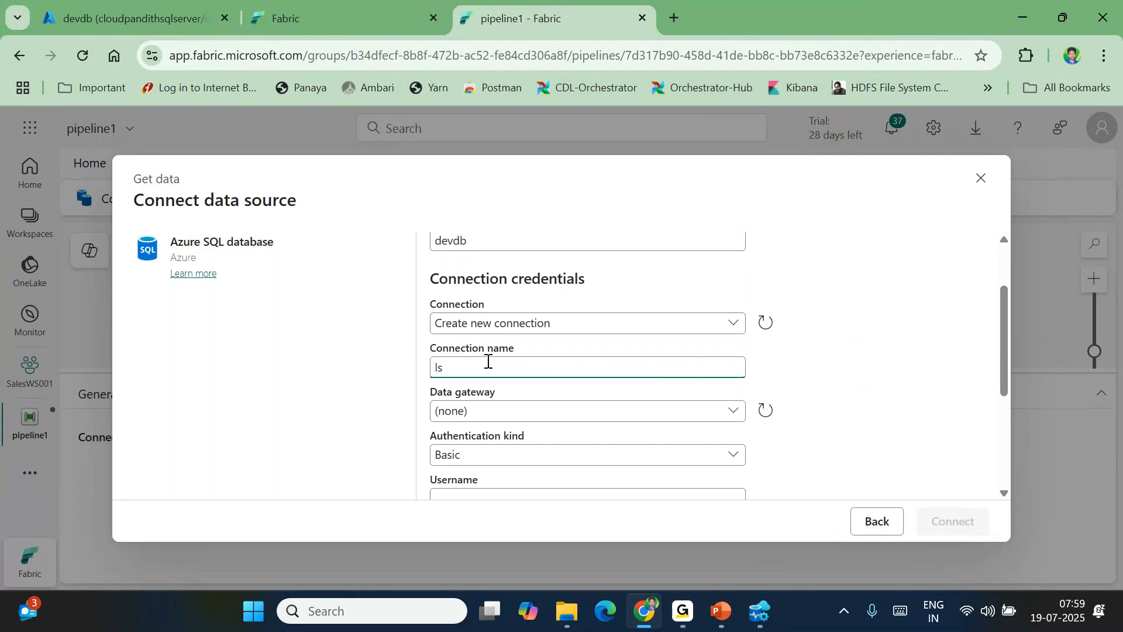
type("_sql")
type("db_querysptest")
Enter the database username and password for Basic authentication and connect
scroll(488, 361, "down", 1)
scroll(466, 373, "down", 1)
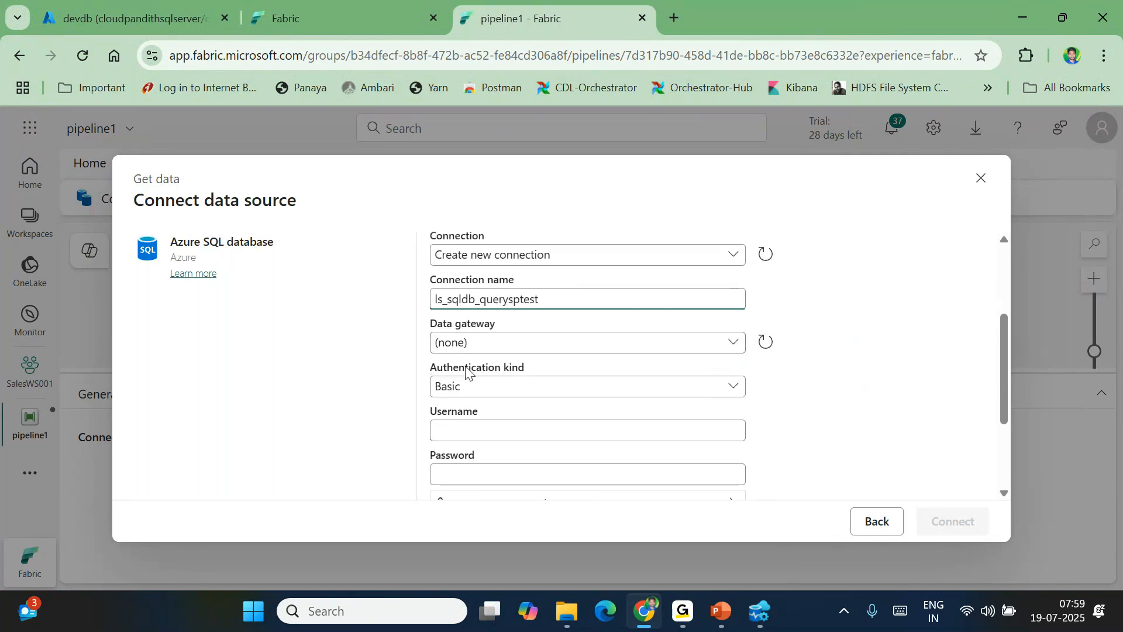
scroll(462, 392, "down", 2)
left_click(444, 359)
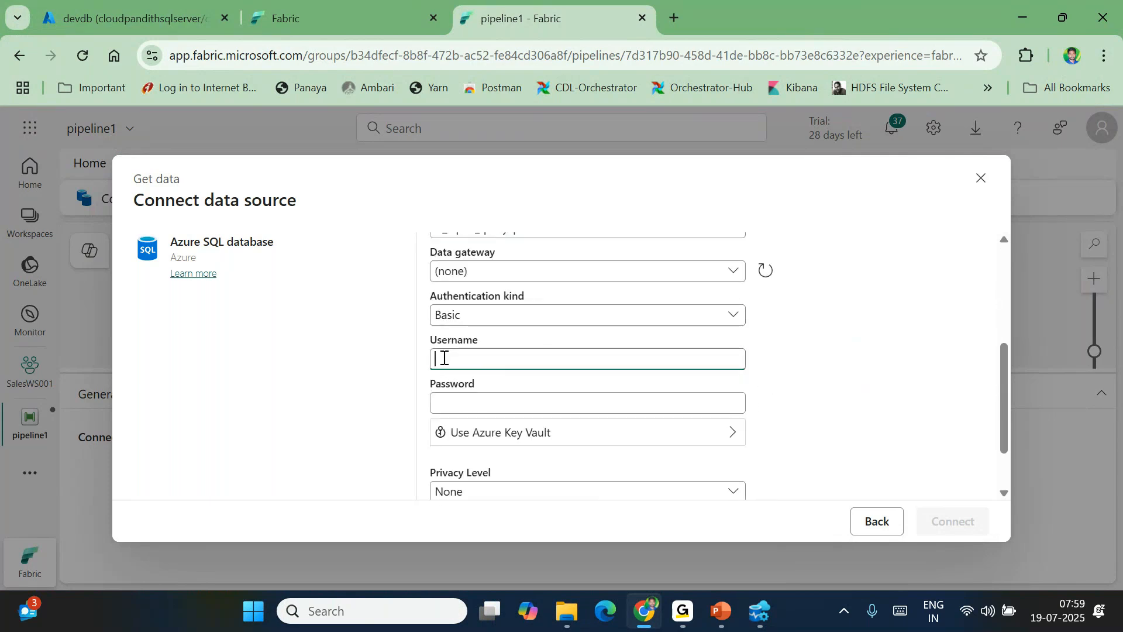
type("mallaiah")
key("Tab")
type("••••••••")
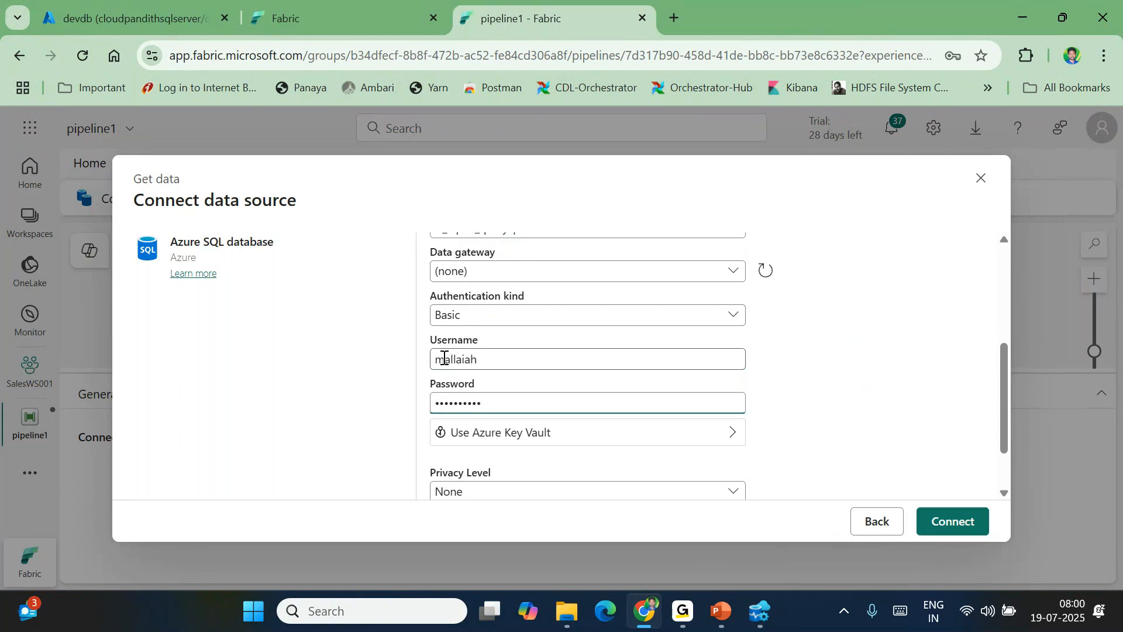
scroll(444, 359, "down", 2)
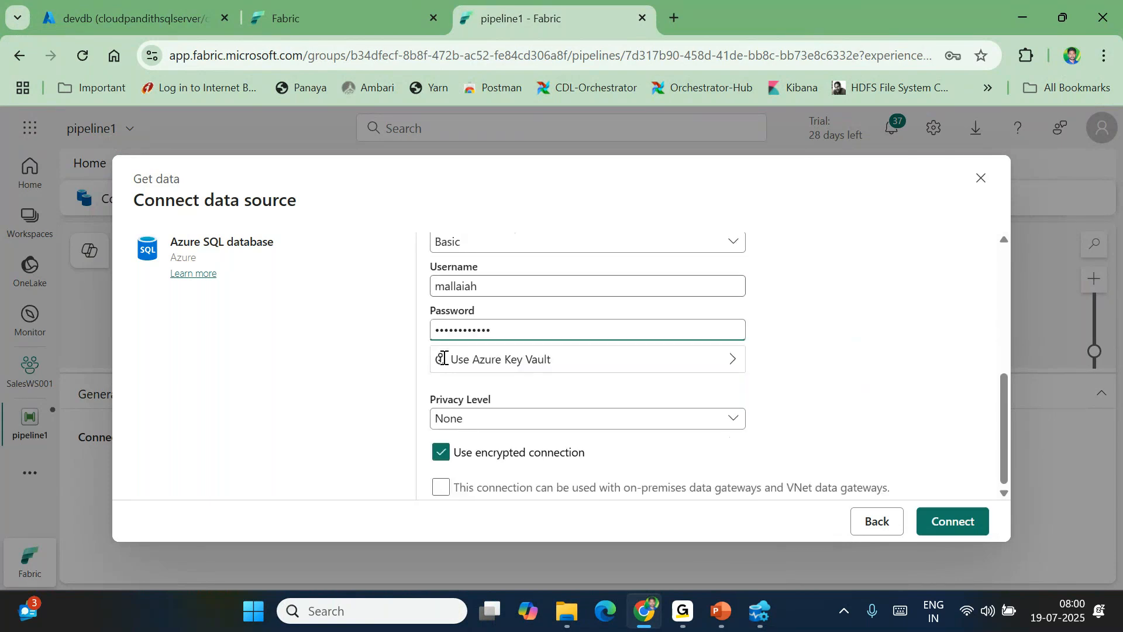
left_click(948, 530)
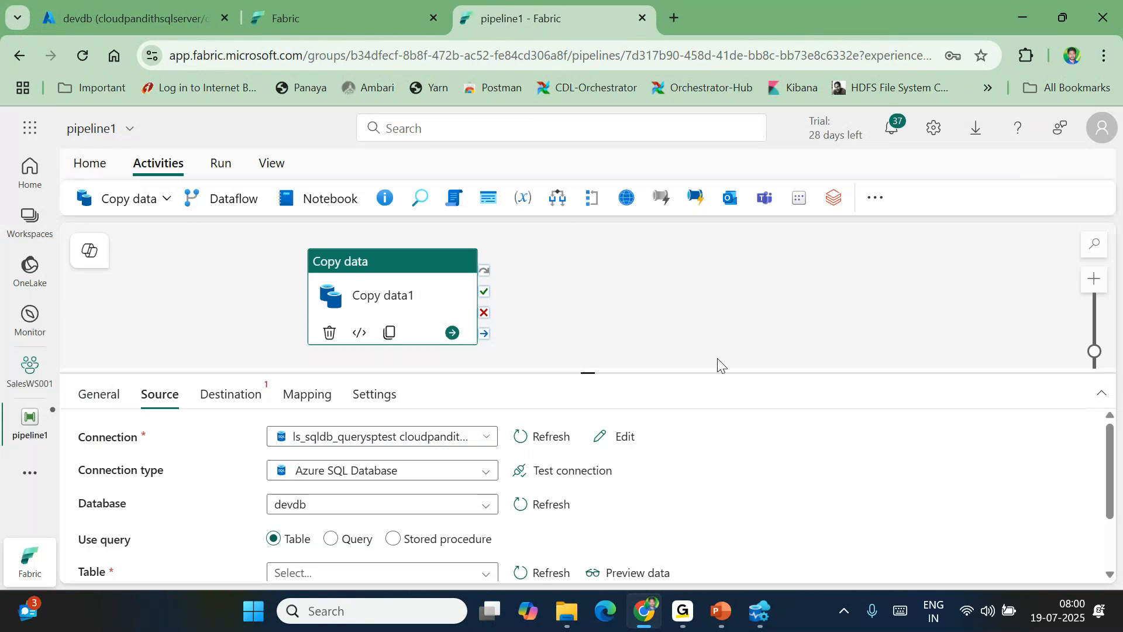
Select SalesLT.Product as the Copy data source table
scroll(343, 491, "down", 1)
scroll(351, 495, "down", 1)
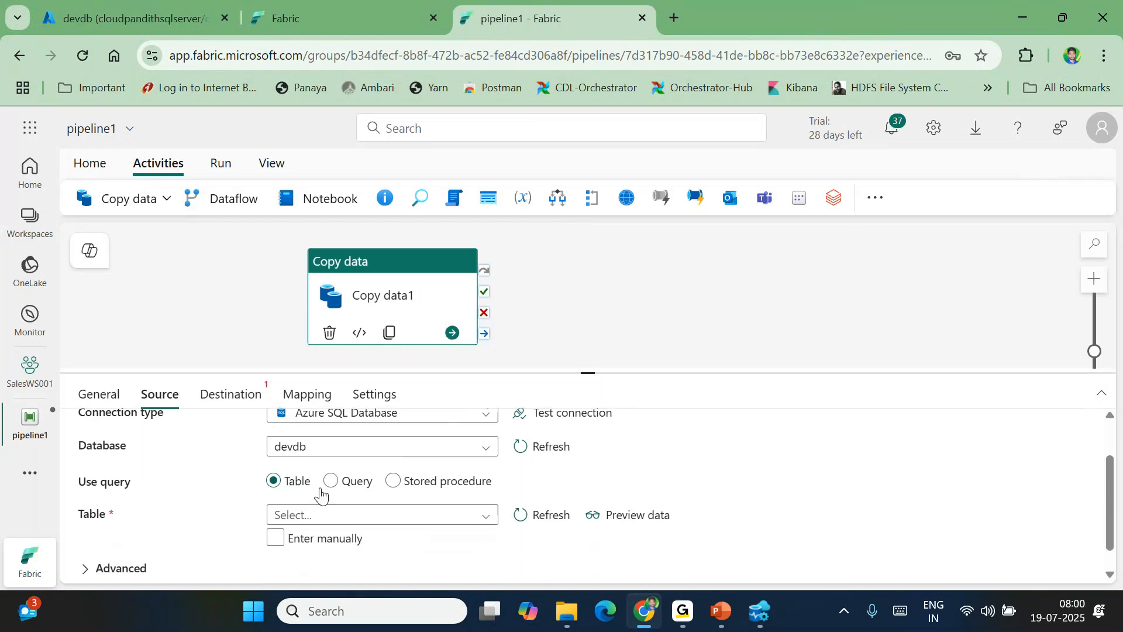
left_click(307, 515)
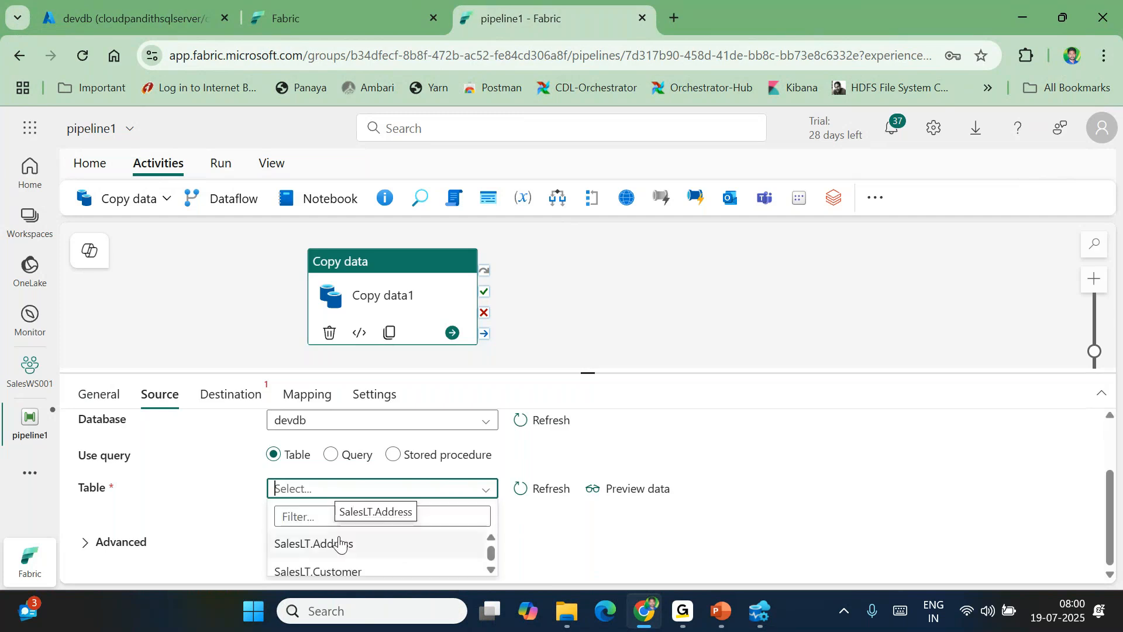
scroll(335, 562, "down", 3)
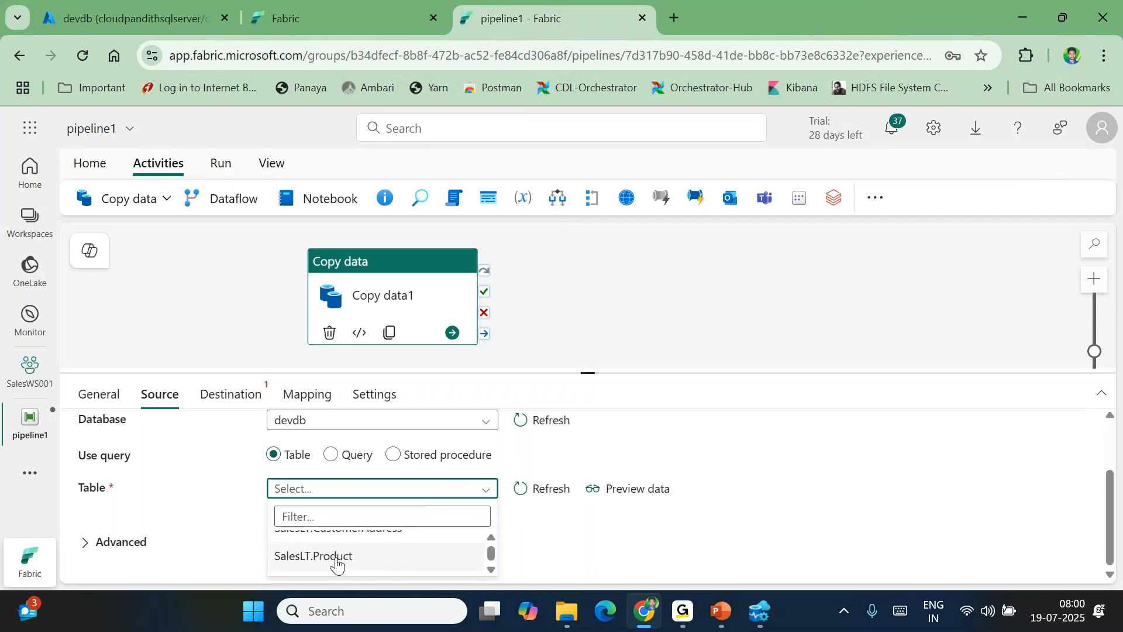
left_click(336, 560)
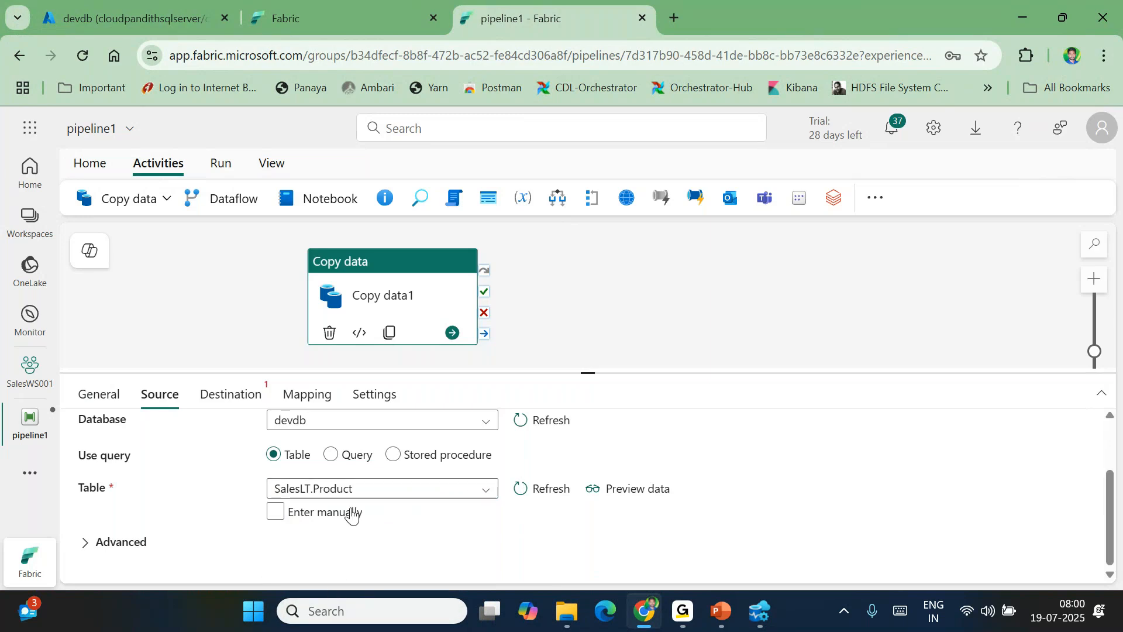
Preview the SalesLT.Product rows, then close the preview
left_click(638, 498)
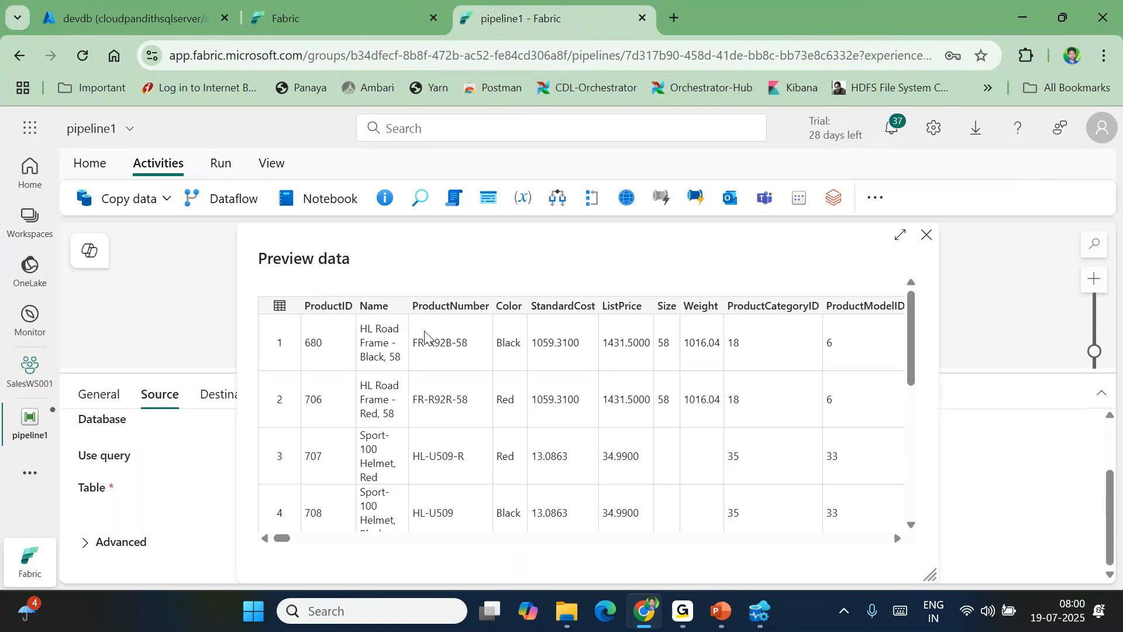
scroll(732, 439, "down", 5)
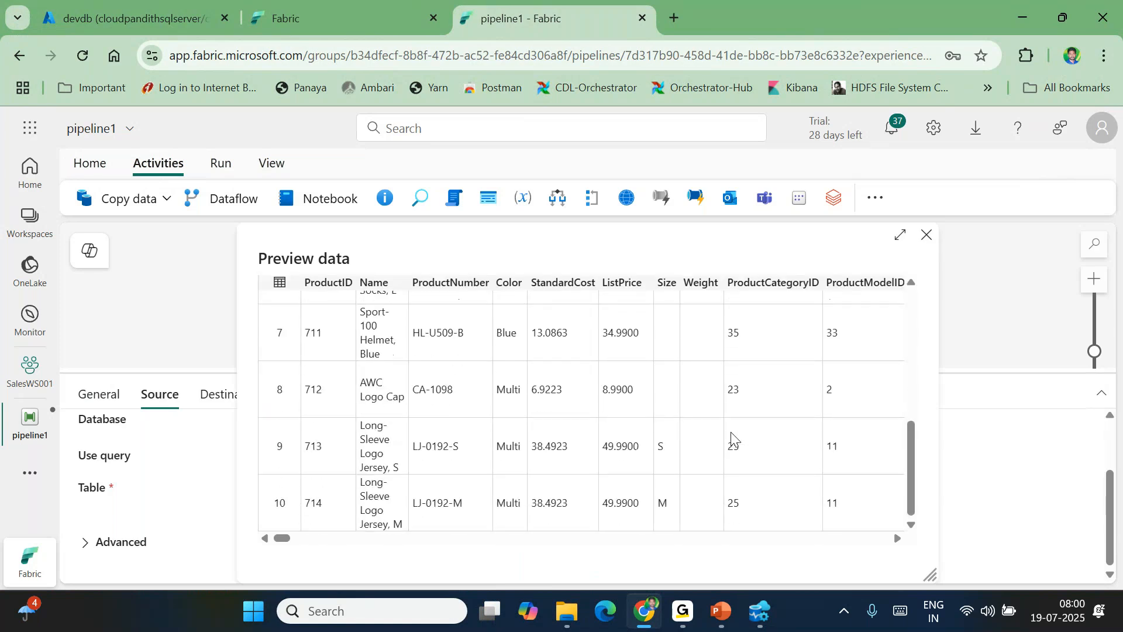
scroll(731, 439, "right", 3)
scroll(731, 439, "left", 3)
left_click(928, 242)
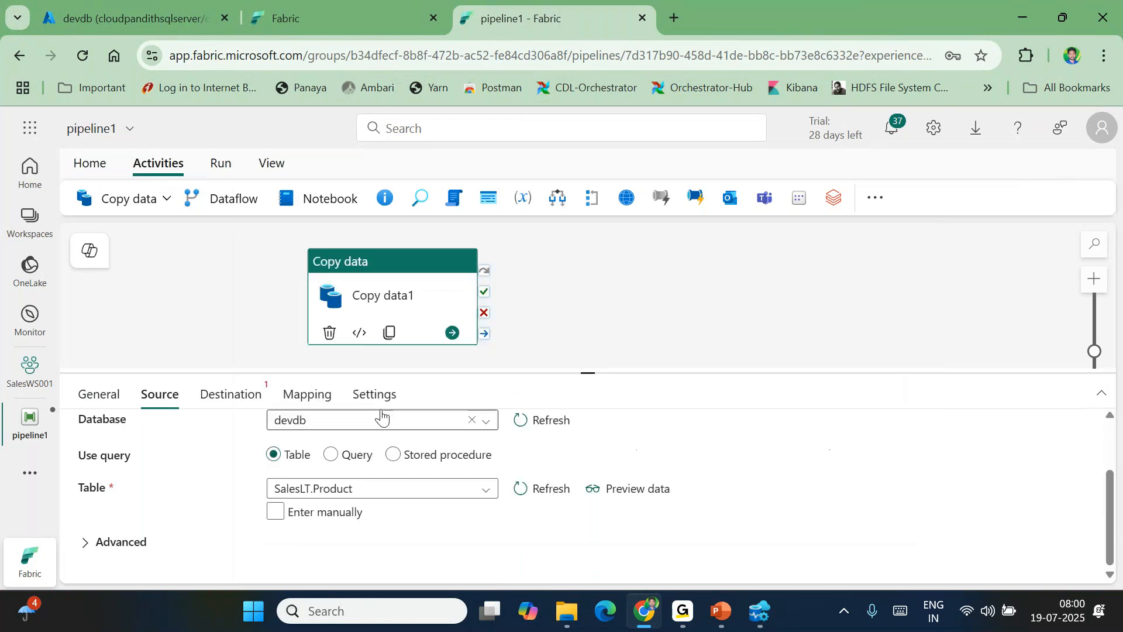
Set Copy data1's destination connection to the sinkLH001 lakehouse
left_click(227, 399)
left_click(339, 442)
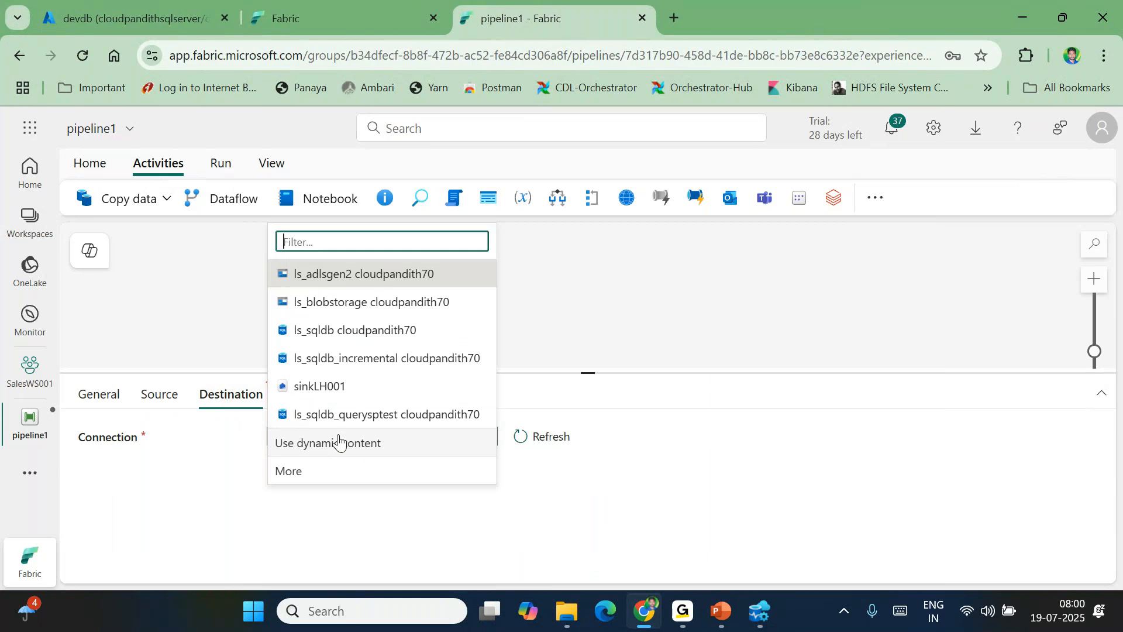
left_click(316, 387)
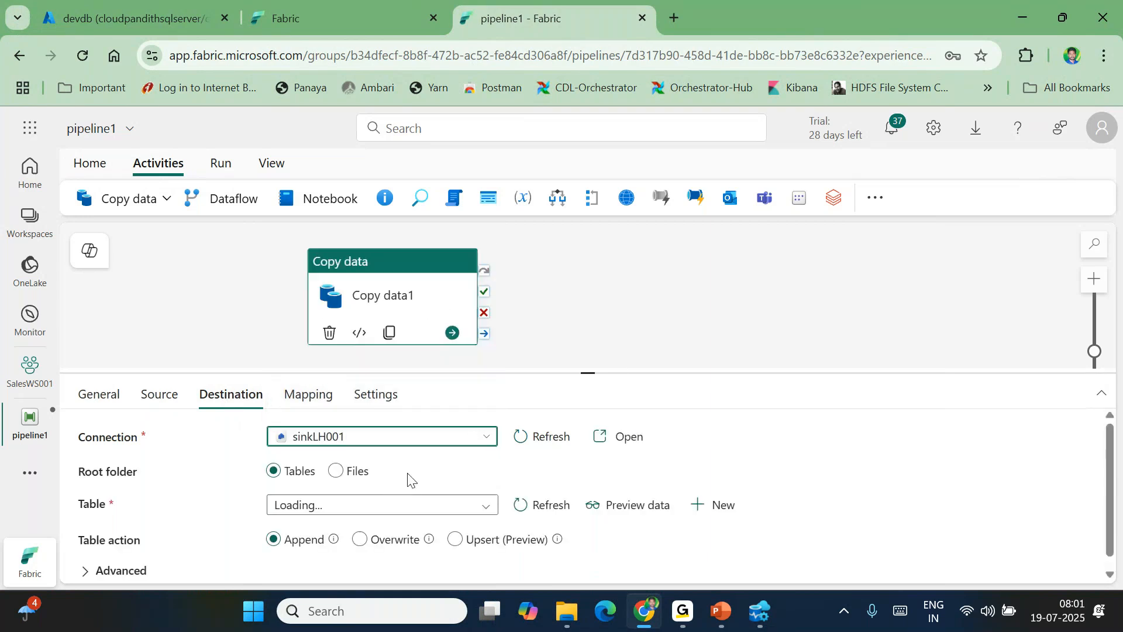
left_click_drag(591, 371, 589, 308)
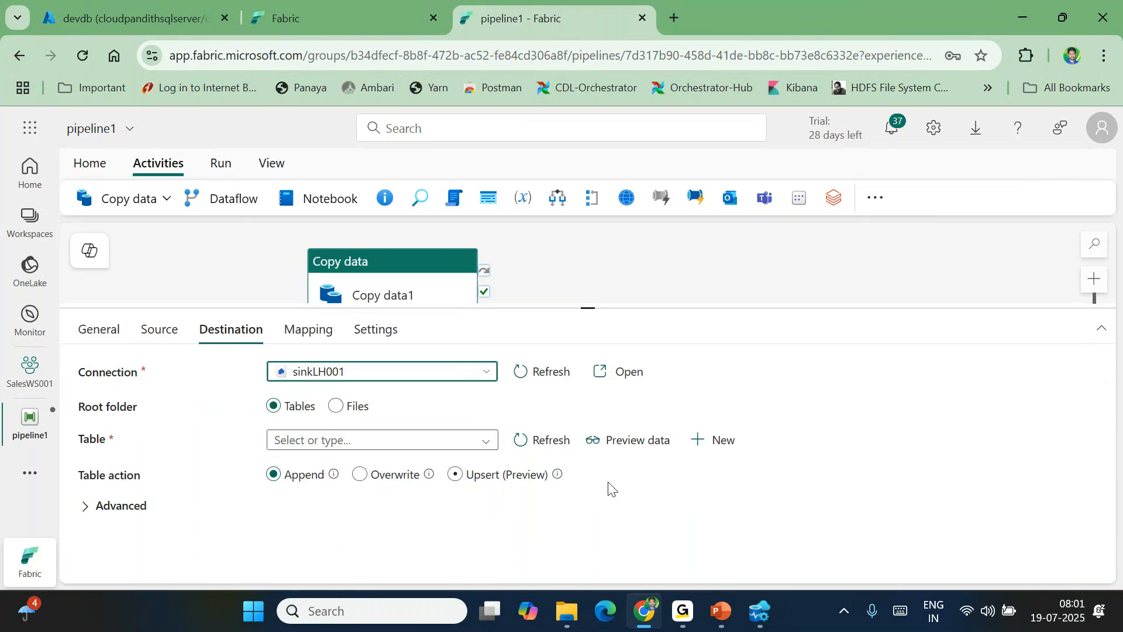
Create a new destination table named product and save pipeline1
left_click(724, 446)
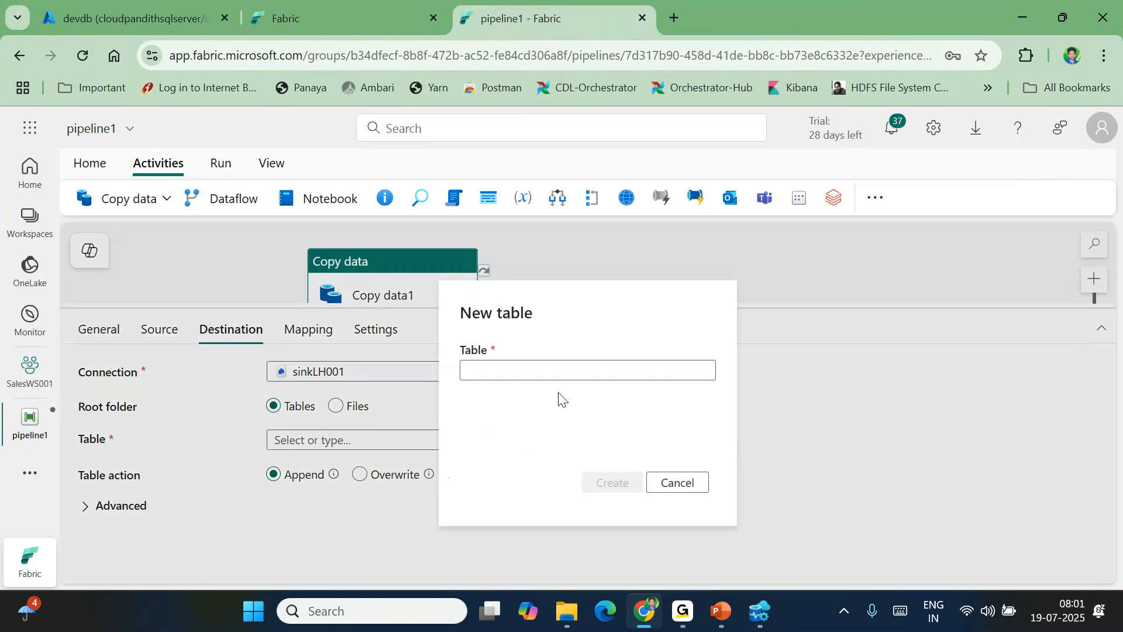
left_click(518, 371)
type("dbo.")
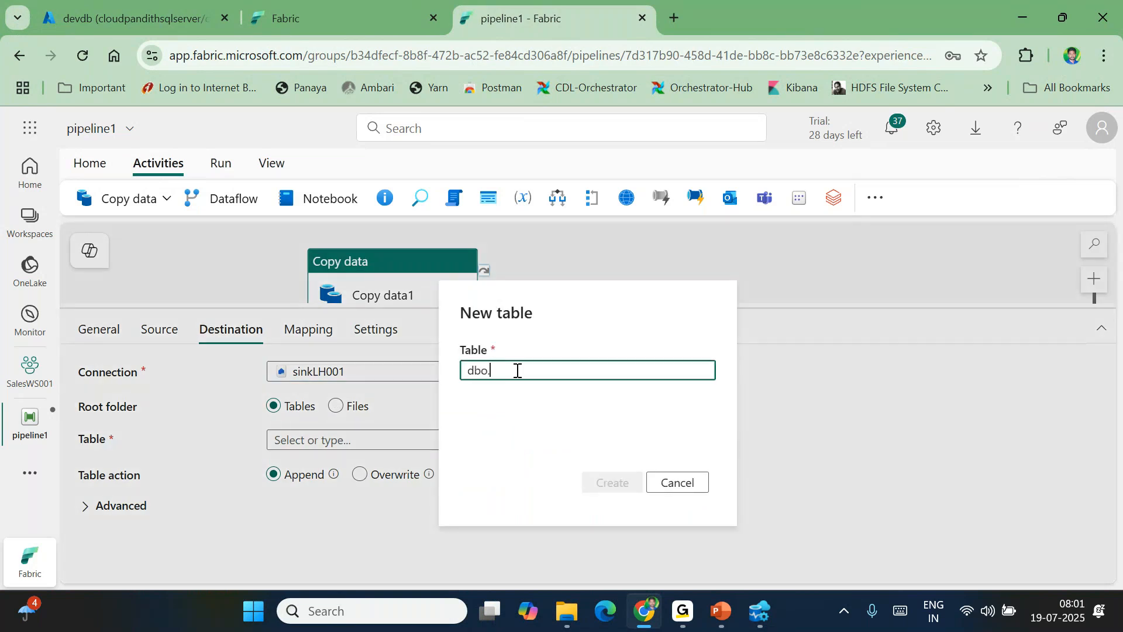
type("product")
left_click(491, 369)
key("BackSpace")
key("BackSpace")
key("BackSpace")
key("BackSpace")
left_click(613, 490)
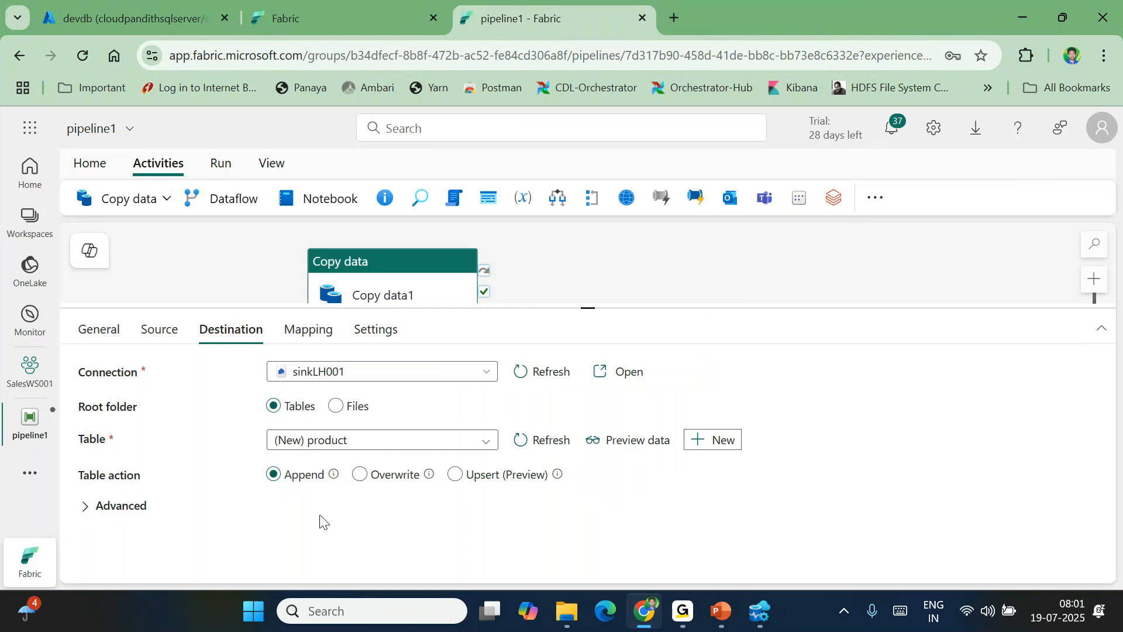
left_click(100, 166)
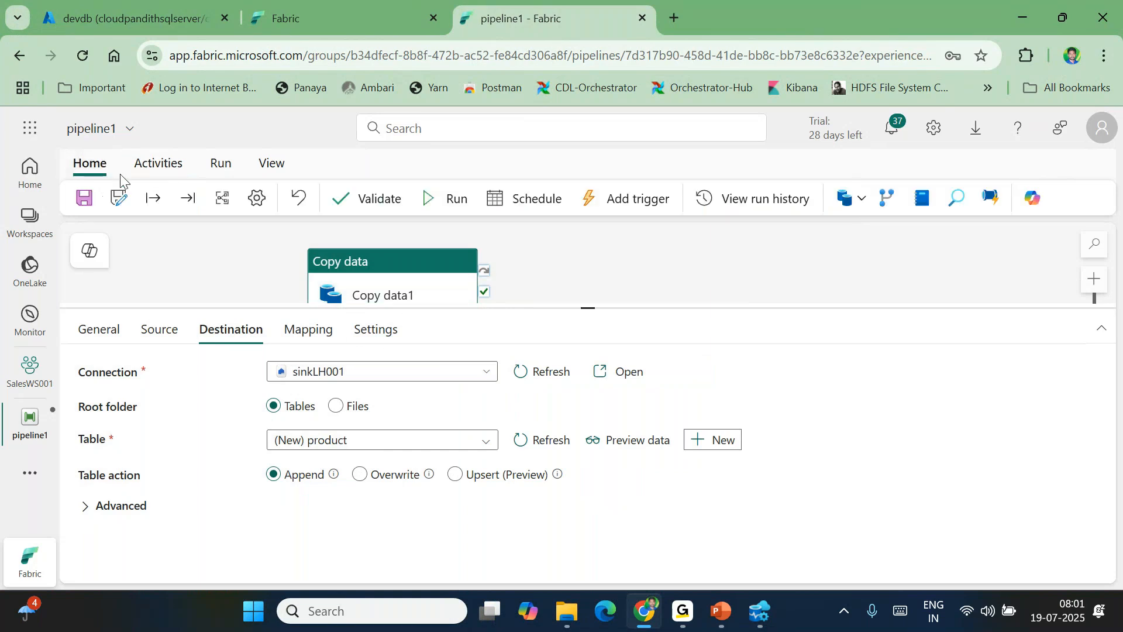
left_click(84, 198)
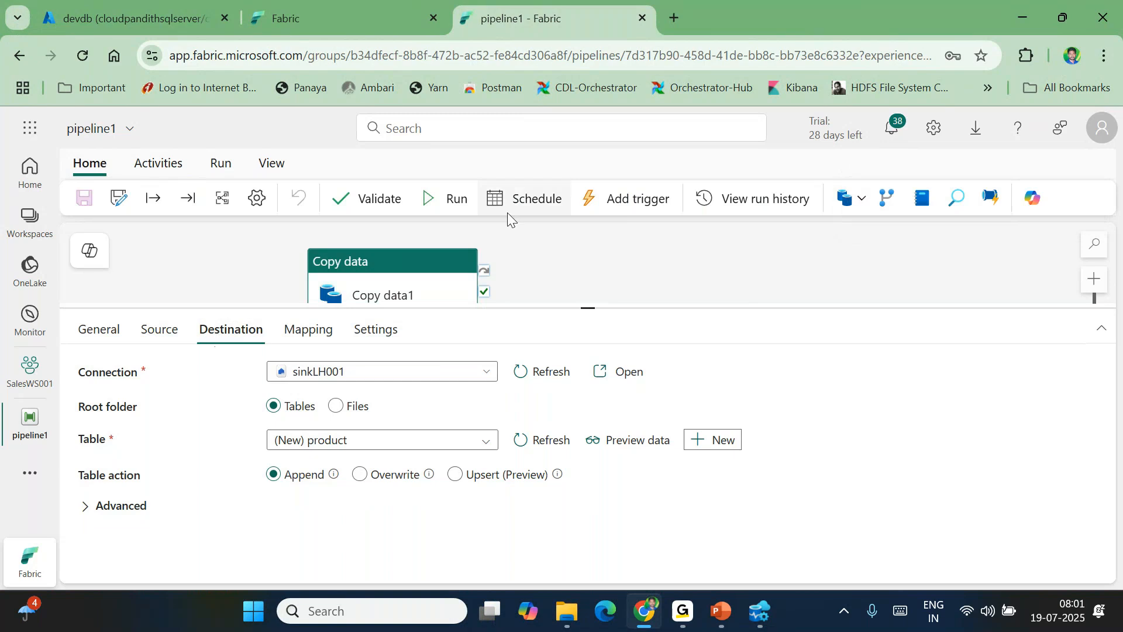
Run pipeline1 and refresh the run status repeatedly until it shows Succeeded
left_click(462, 201)
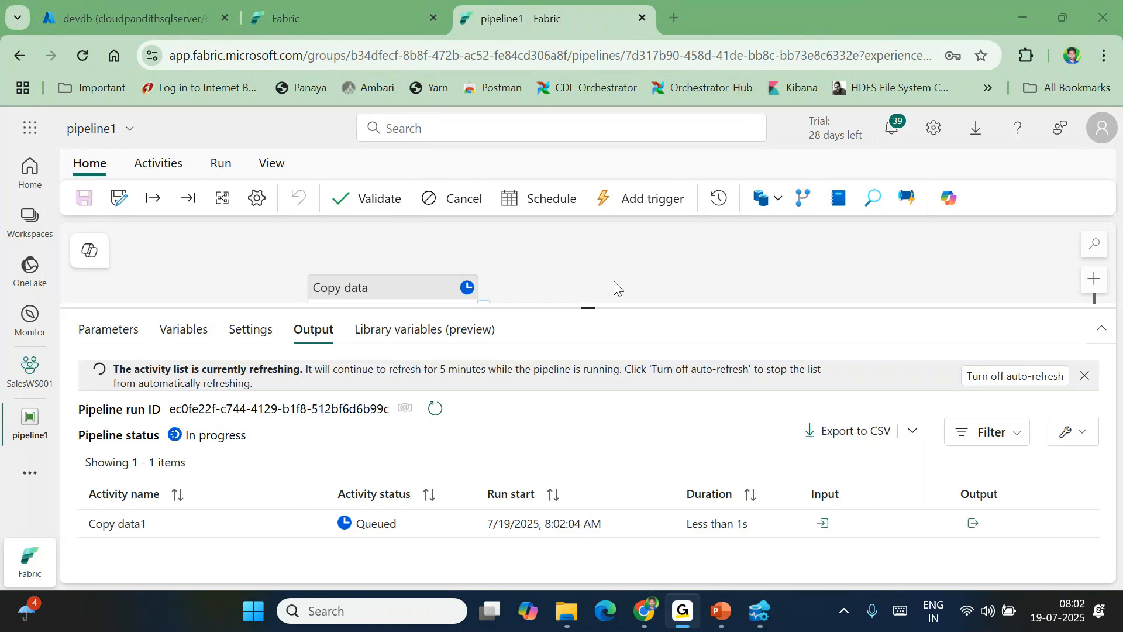
left_click(433, 410)
left_click(429, 411)
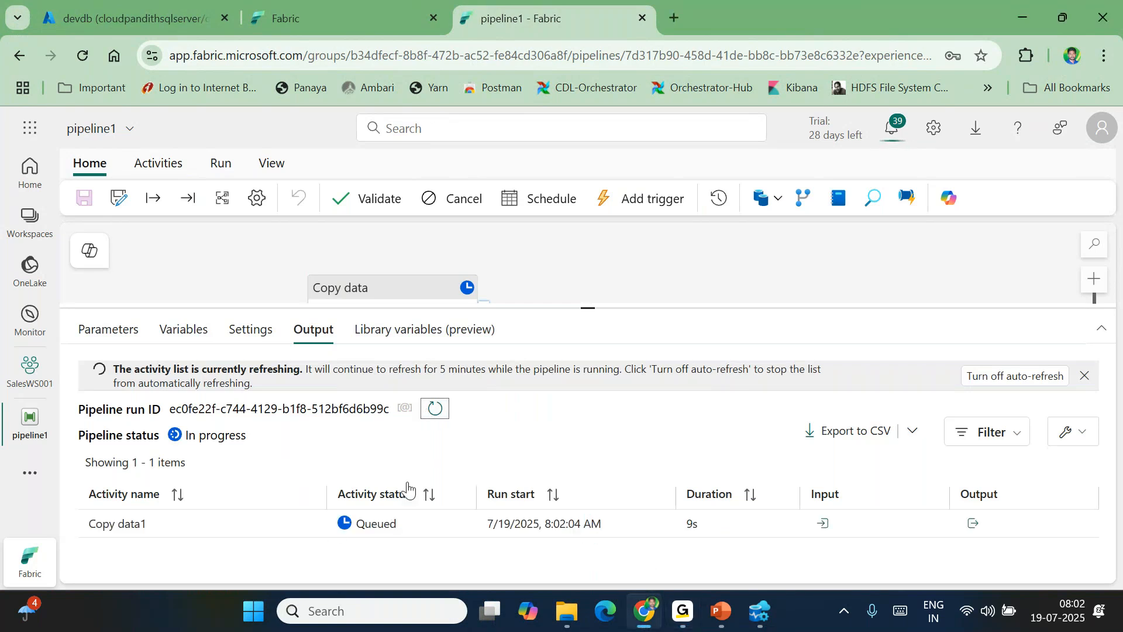
left_click(435, 411)
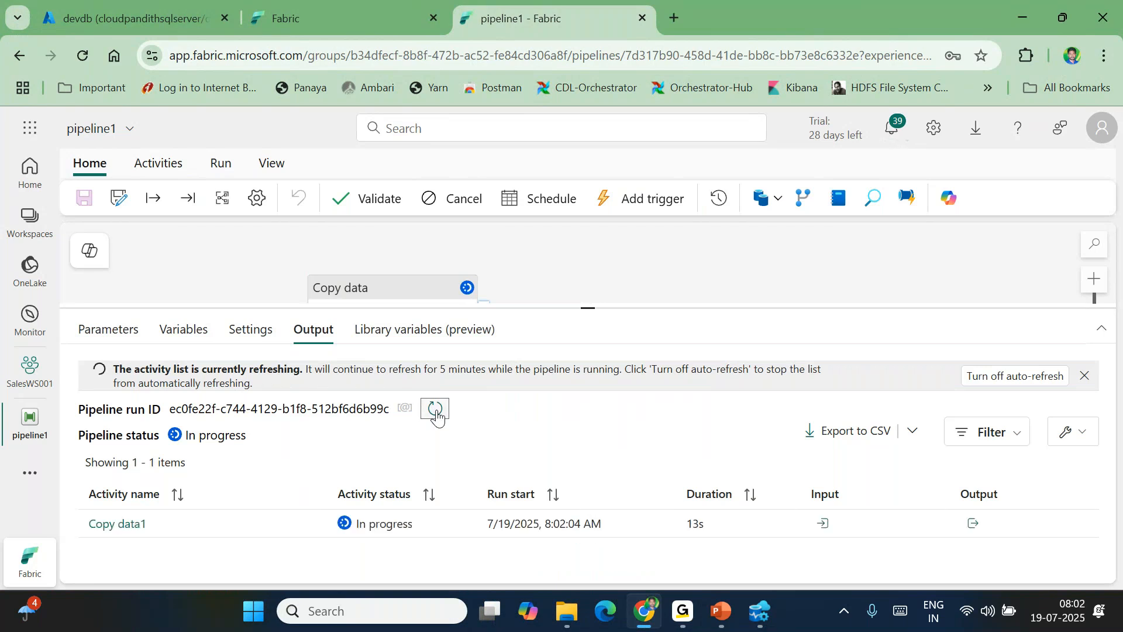
left_click(436, 410)
left_click(435, 411)
left_click(435, 410)
left_click(435, 410)
left_click(436, 412)
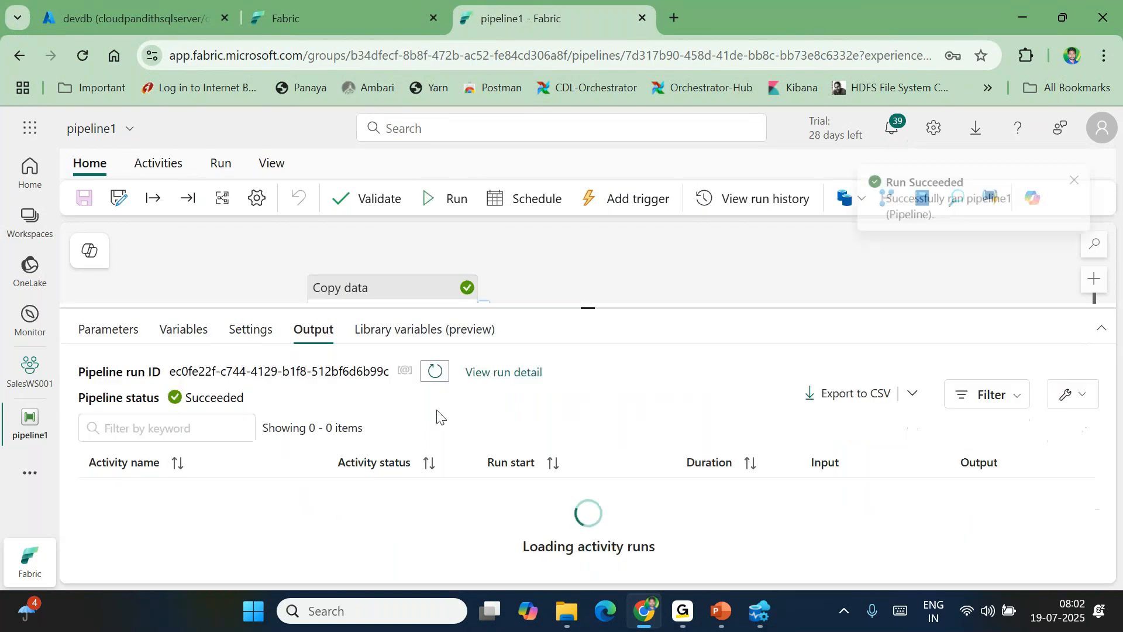
left_click(825, 495)
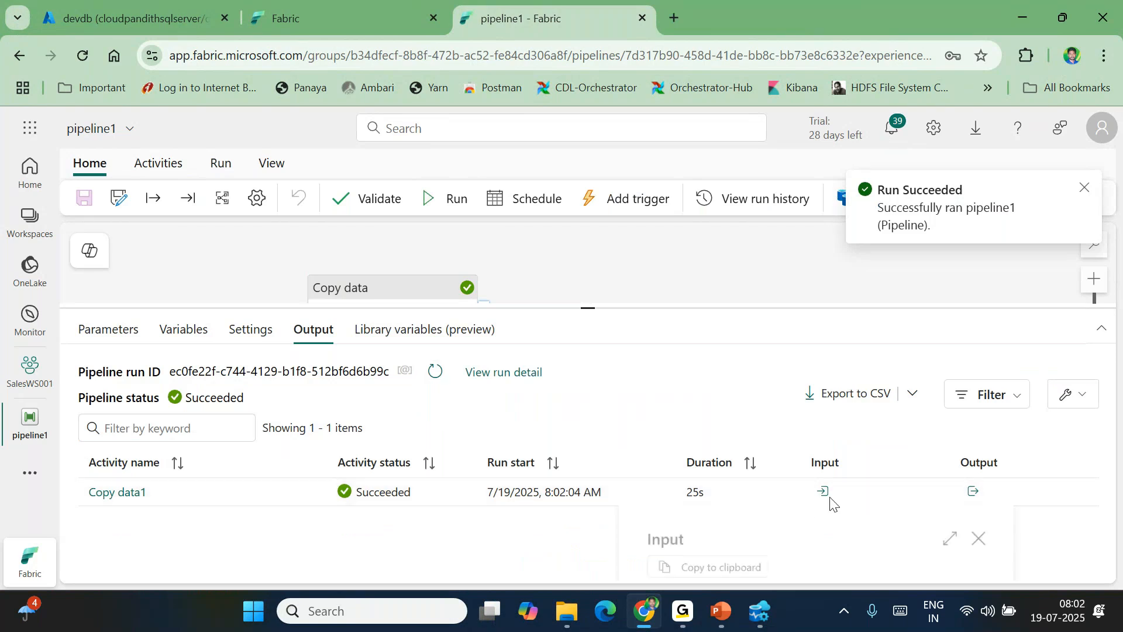
left_click(973, 492)
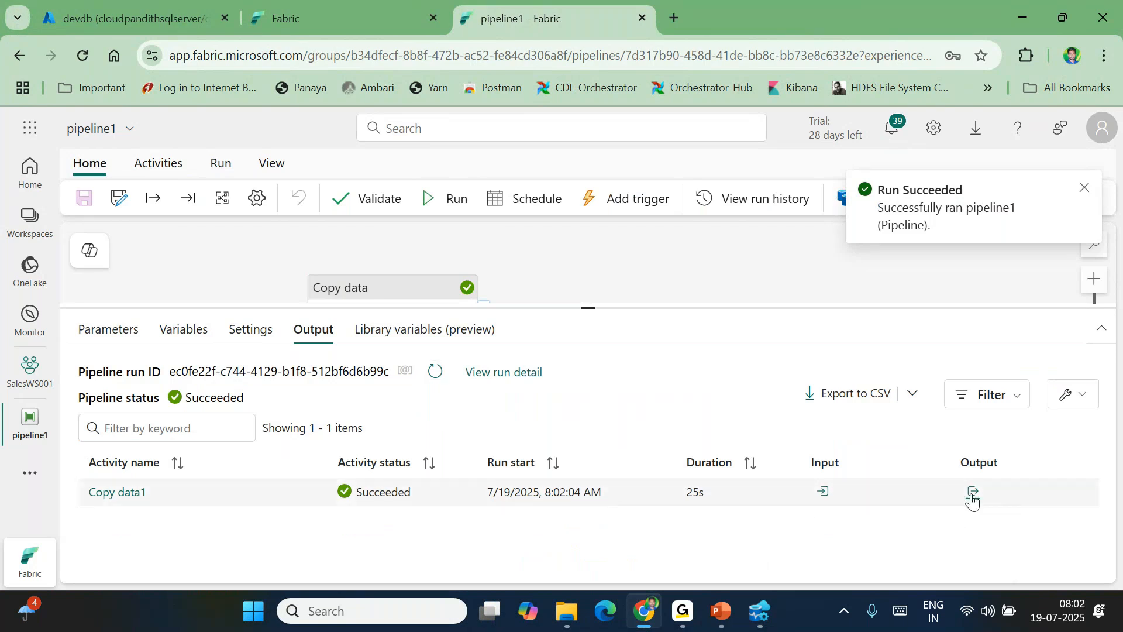
left_click(1058, 534)
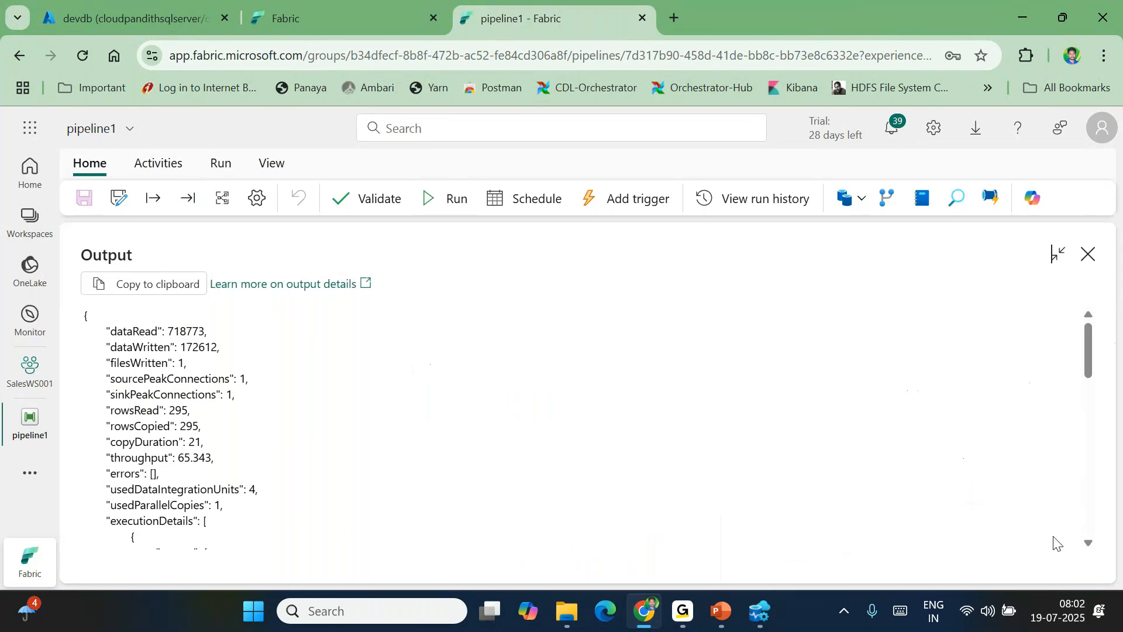
left_click_drag(114, 412, 191, 411)
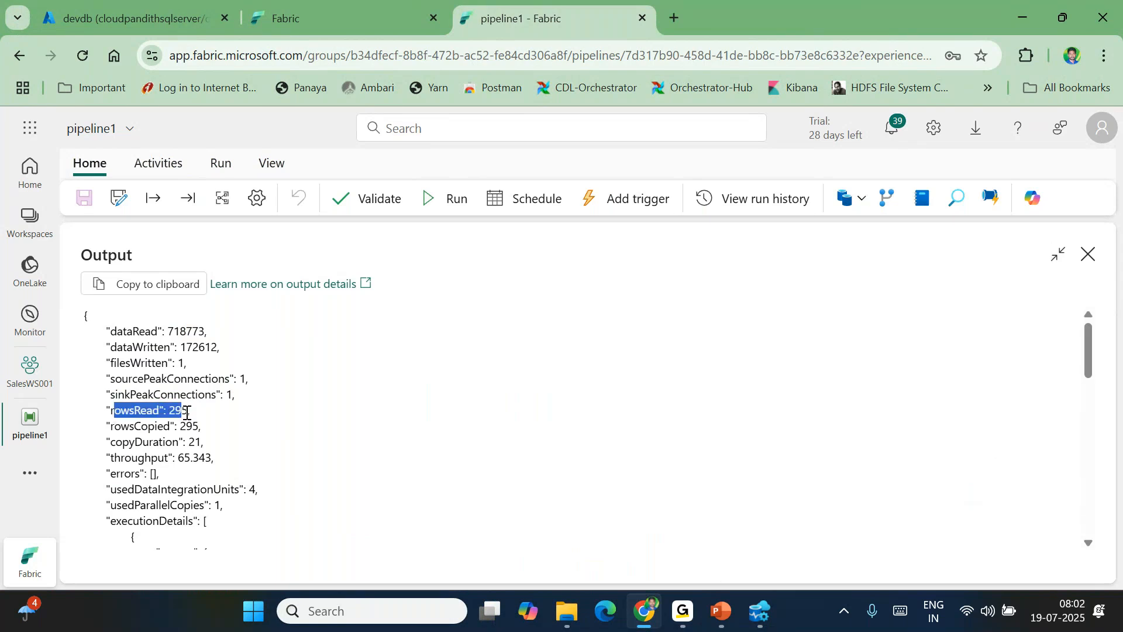
left_click_drag(114, 430, 205, 427)
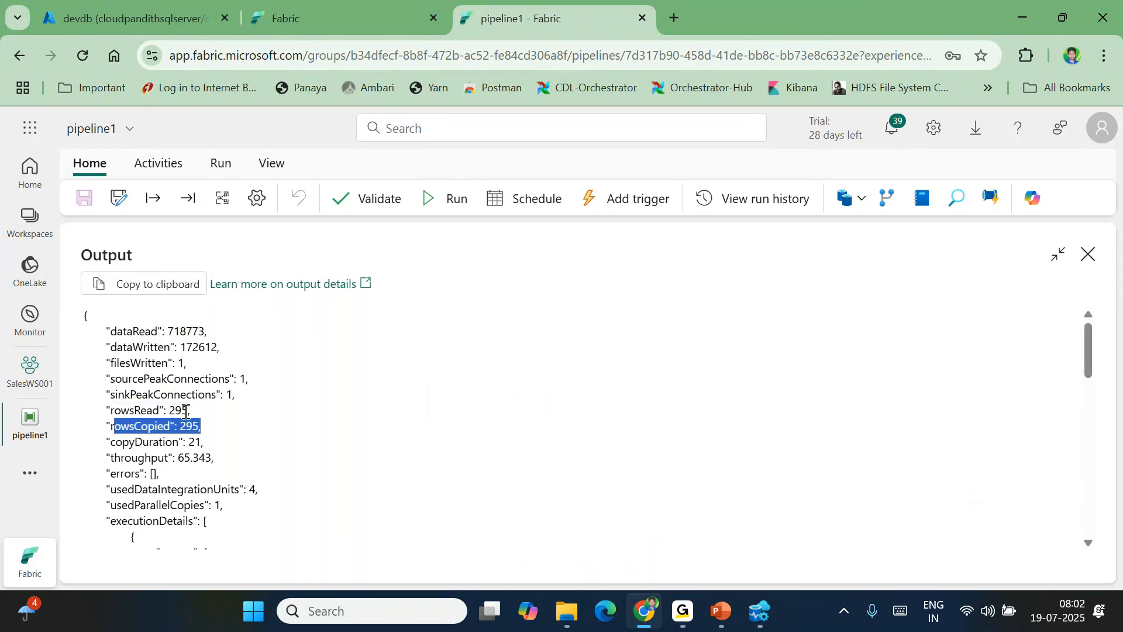
left_click(111, 364)
left_click_drag(111, 364, 198, 368)
left_click(187, 365)
left_click(110, 364)
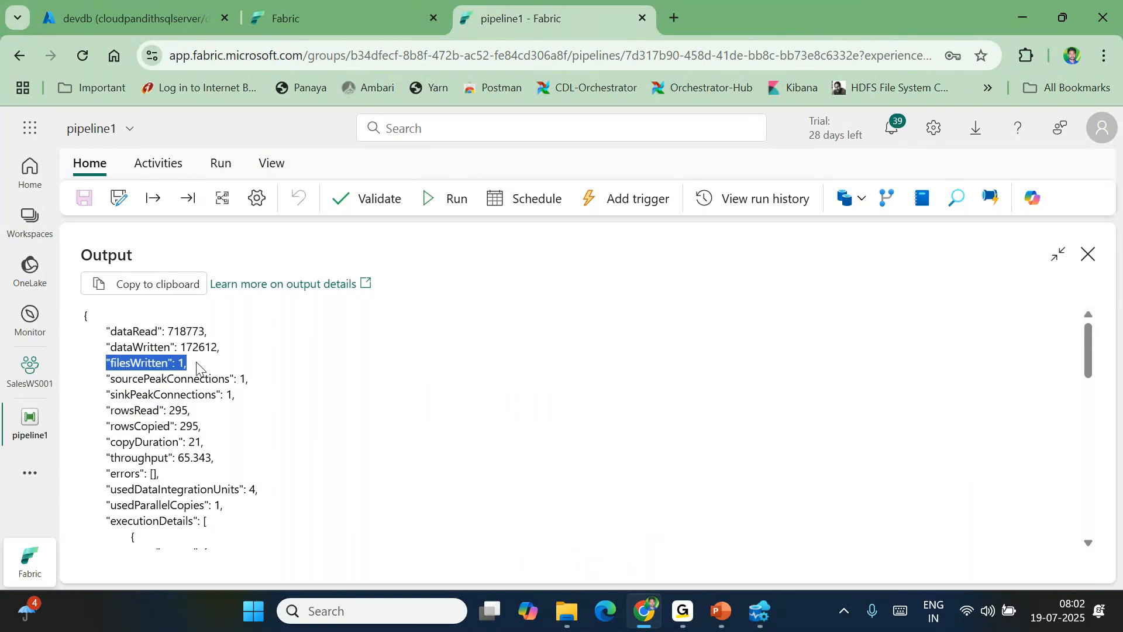
left_click(1088, 264)
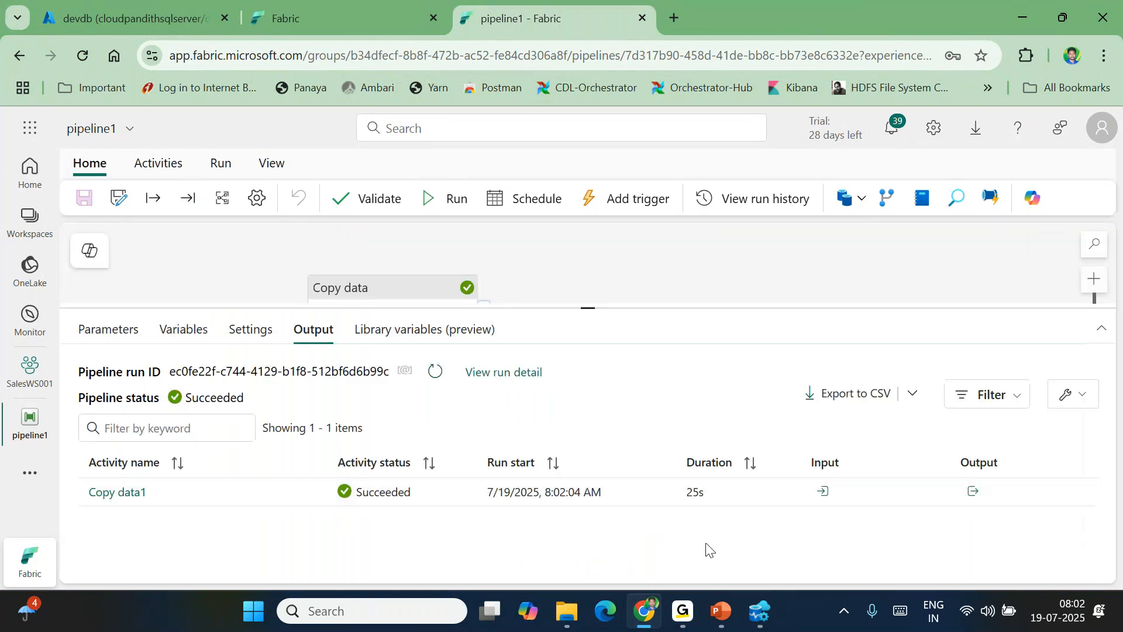
Refresh the Fabric lakehouse connection's Tables node in Azure Data Studio so dbo.product appears
left_click(759, 619)
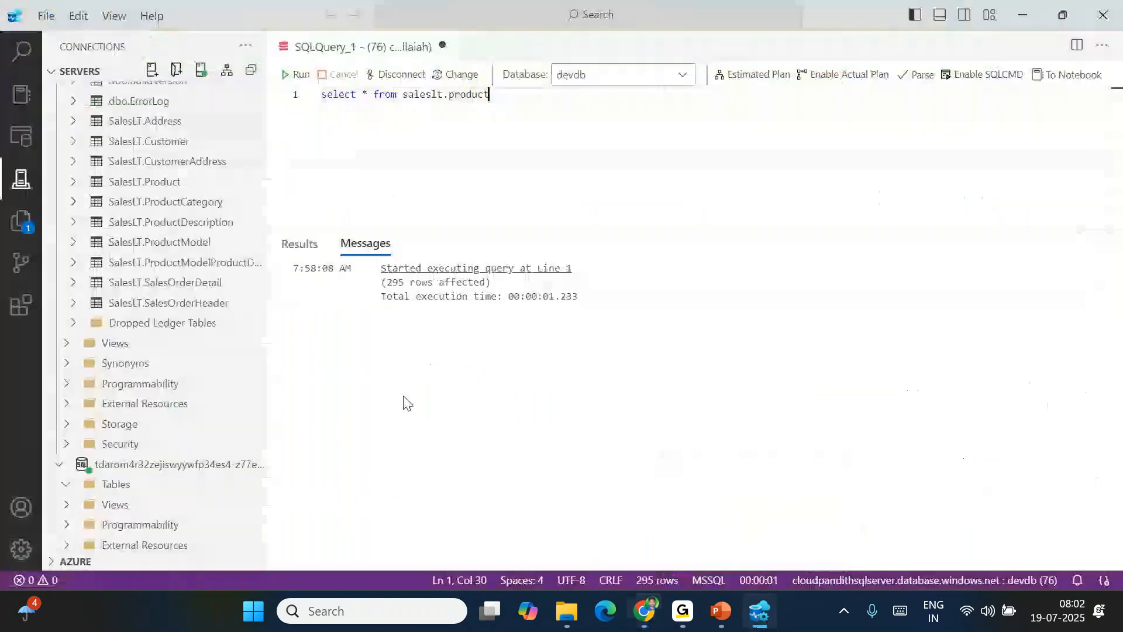
scroll(169, 414, "up", 1)
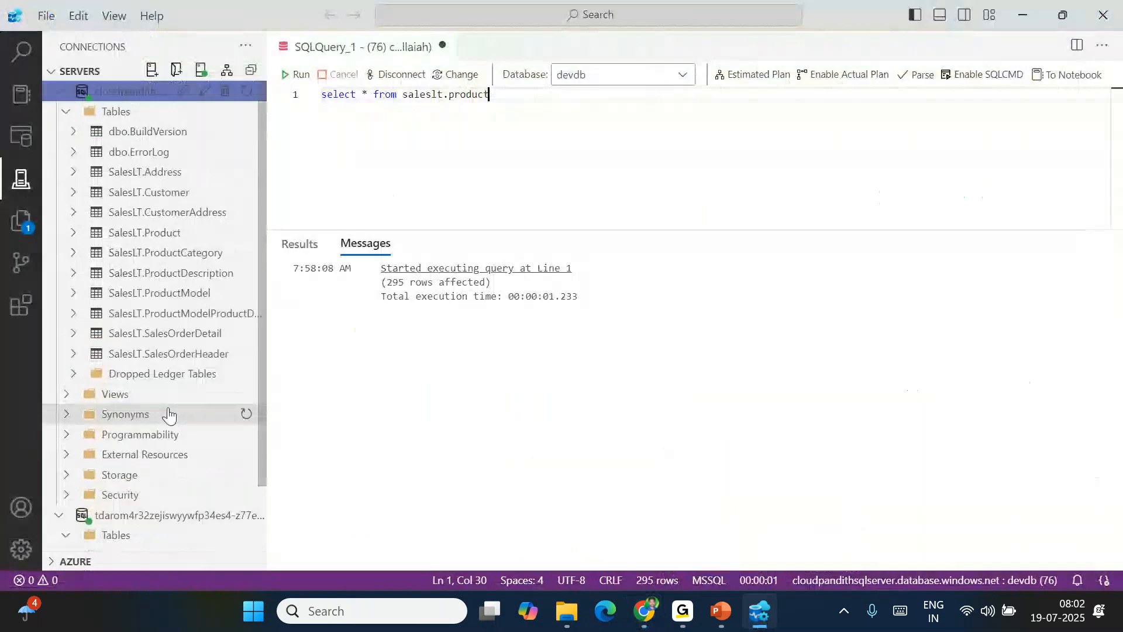
left_click(66, 111)
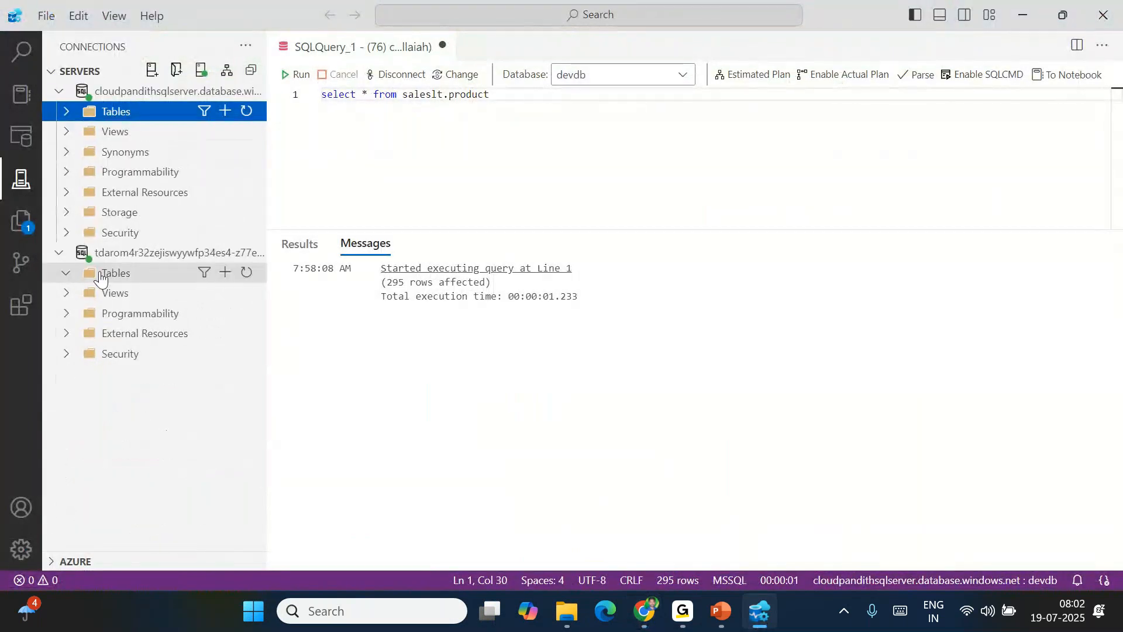
left_click(250, 275)
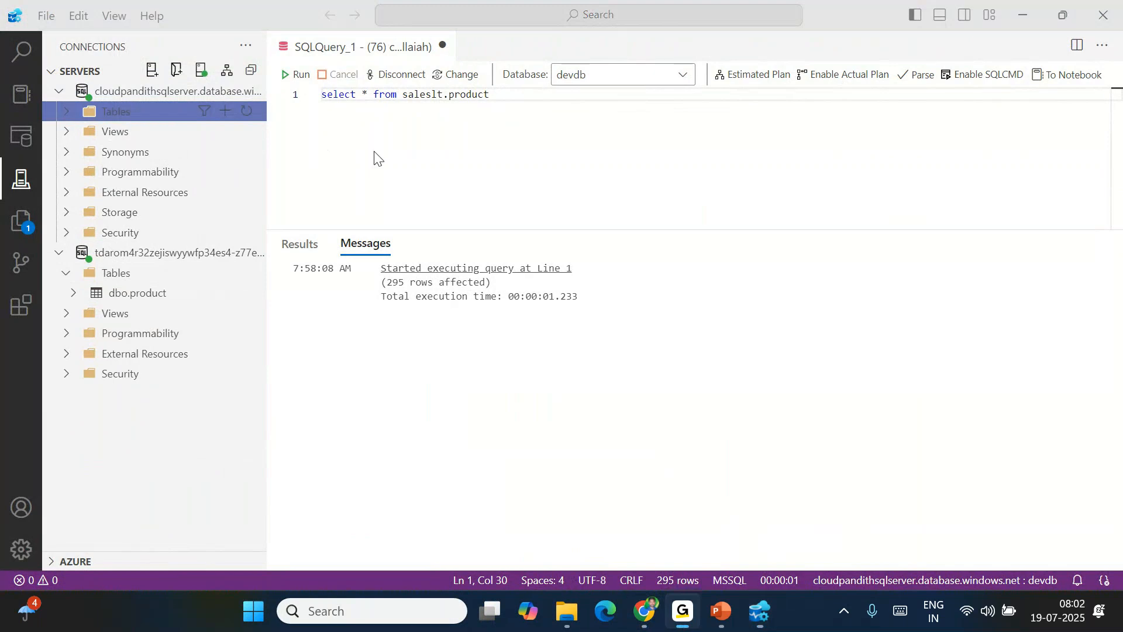
Replace the old saleslt.product query with 'select * from dbo.product', then clear the editor entirely
left_click(396, 113)
key("ctrl+a")
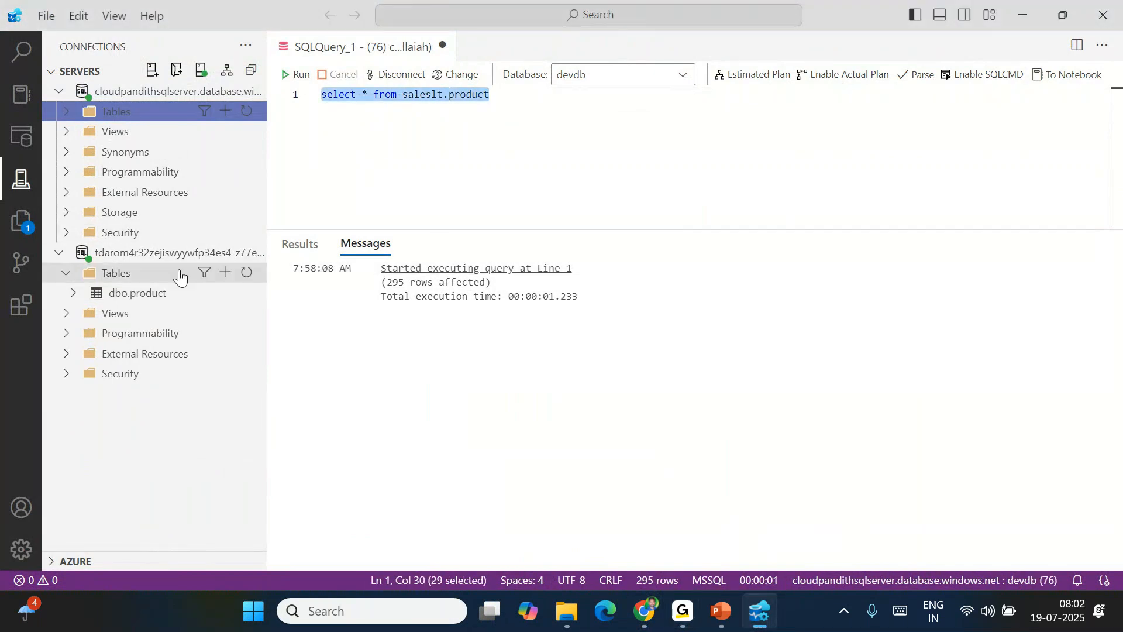
left_click(538, 113)
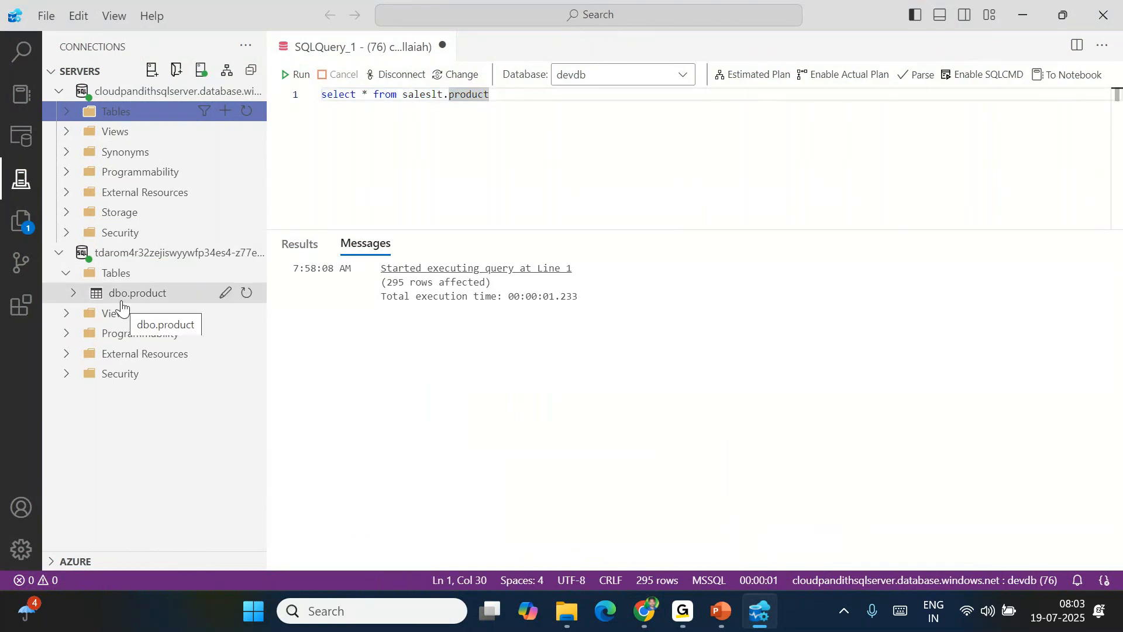
triple_click(424, 97)
key("BackSpace")
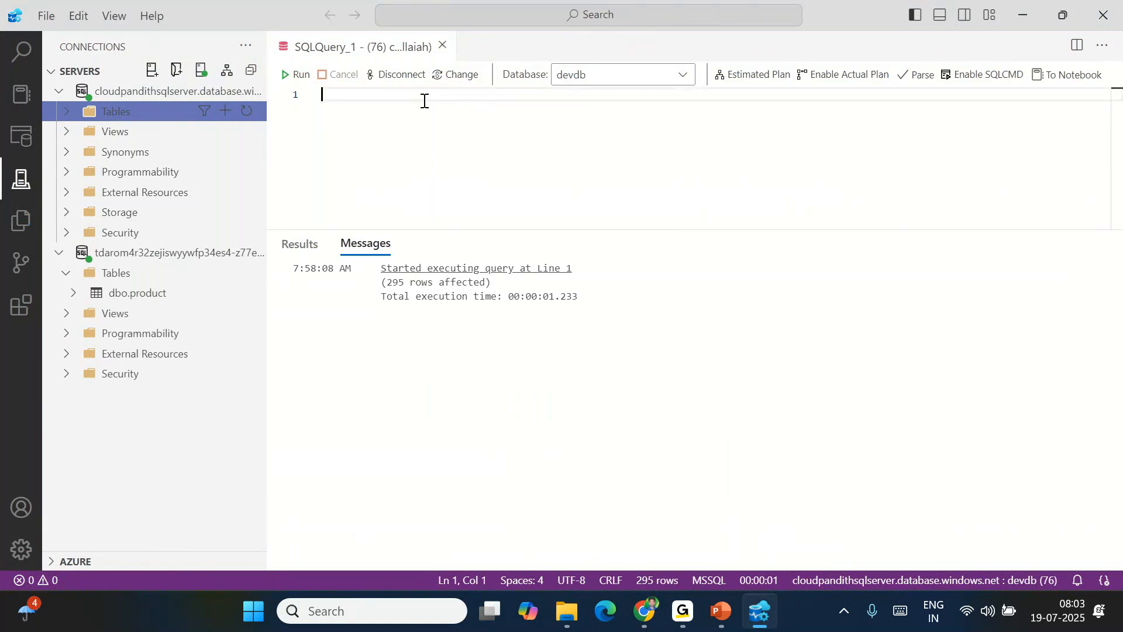
type("select * from")
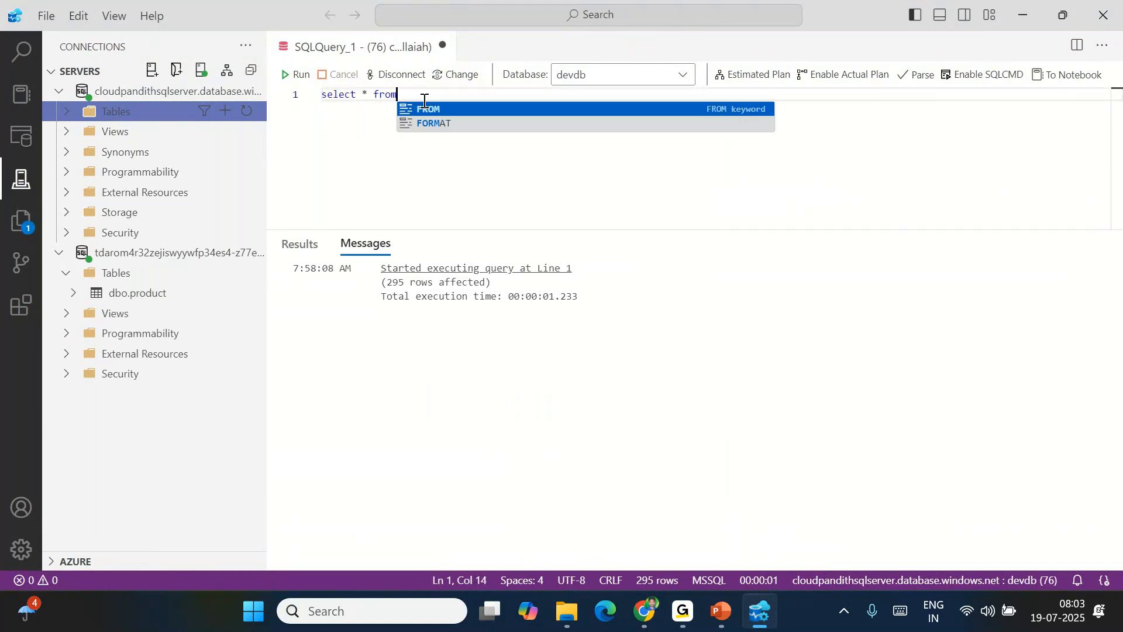
type(" dbo.producy")
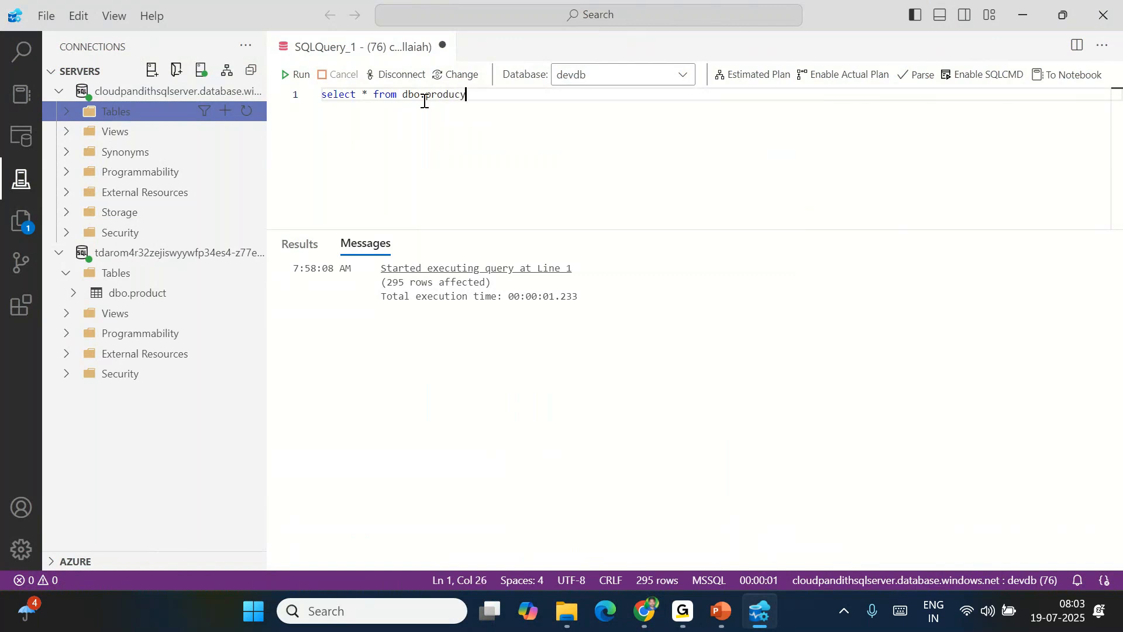
key("BackSpace")
type("t")
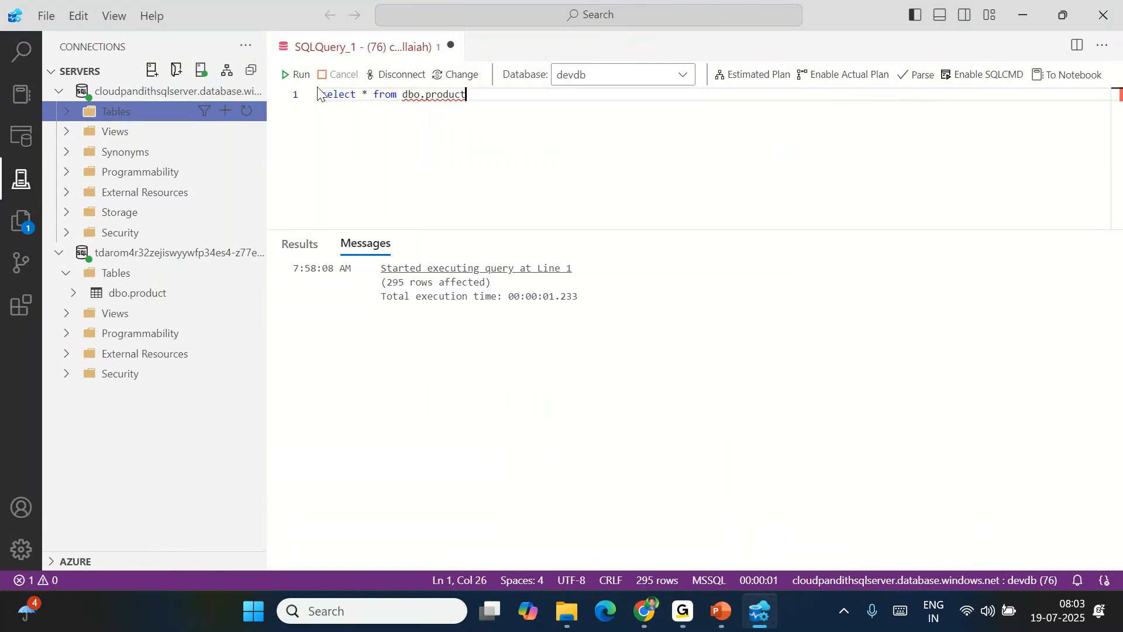
key("ctrl+a")
key("BackSpace")
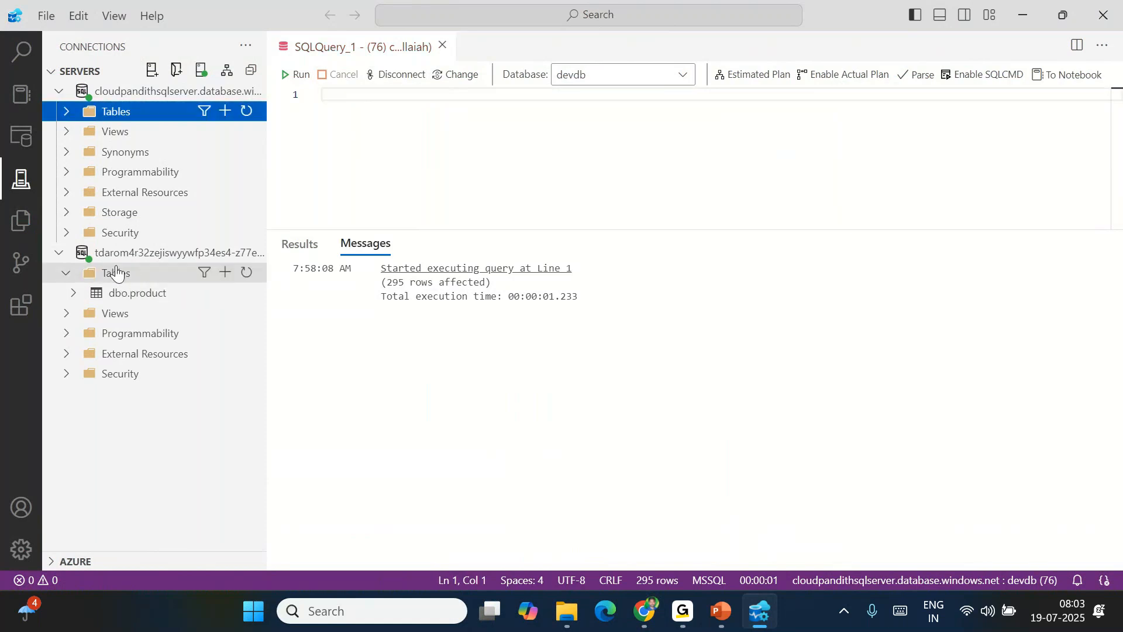
Start a new query on the Fabric connection with sinkLH001 as the database
right_click(117, 272)
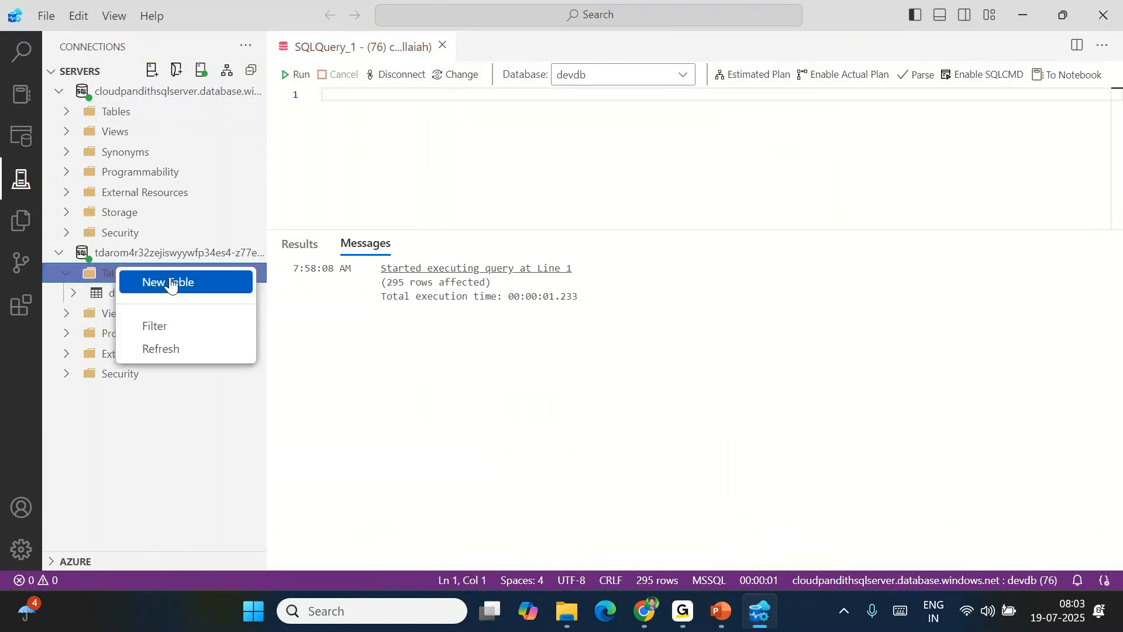
left_click(356, 345)
right_click(127, 259)
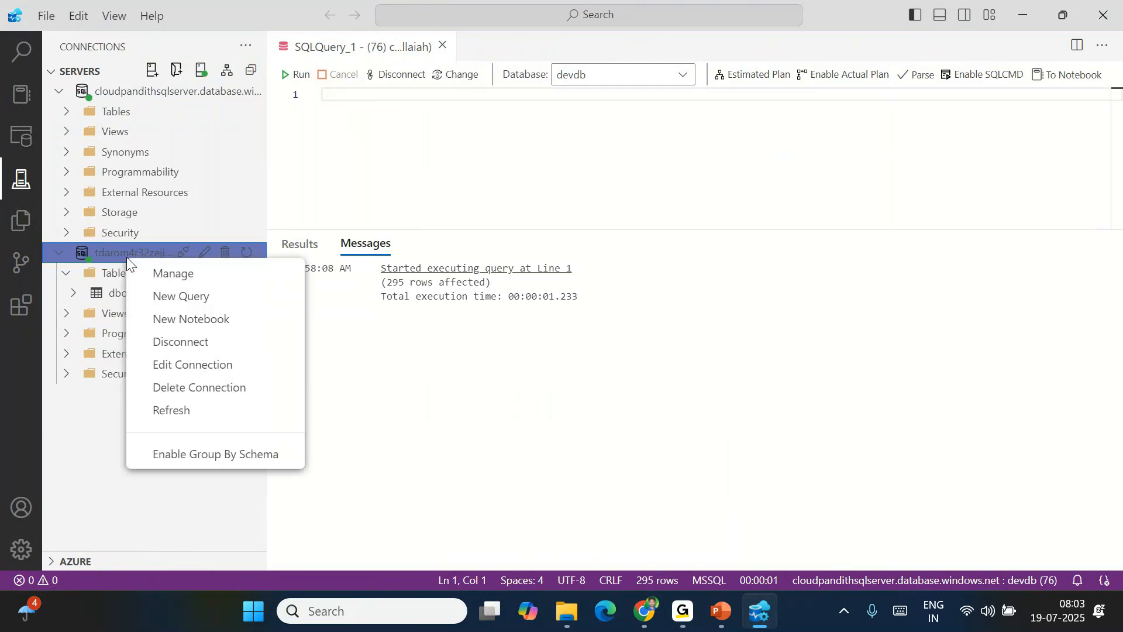
left_click(166, 296)
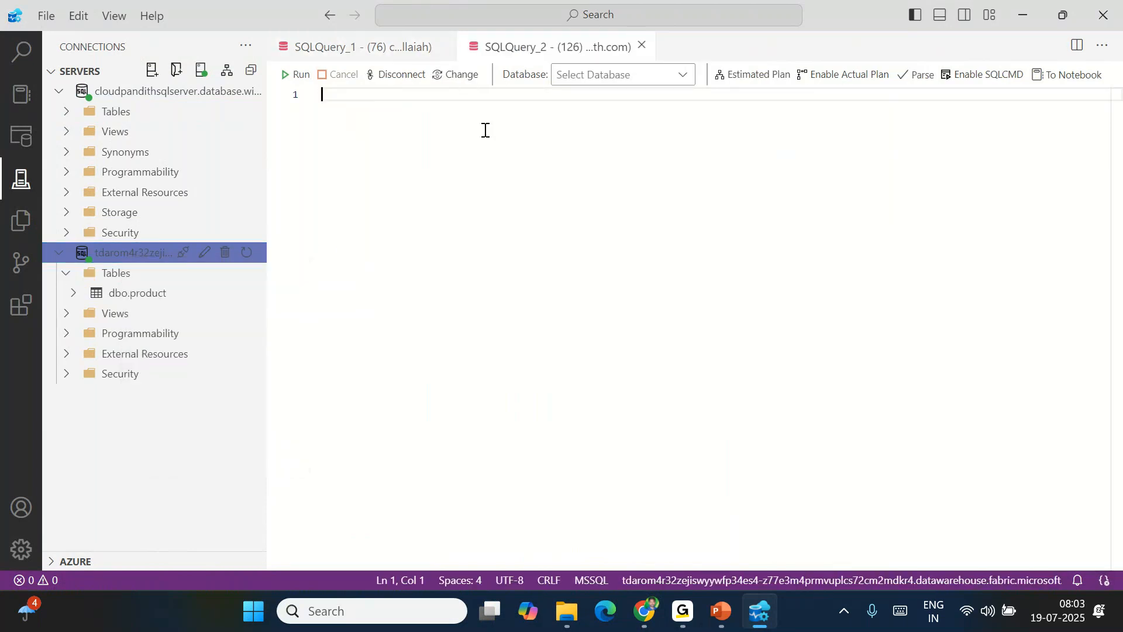
left_click(620, 74)
left_click(606, 112)
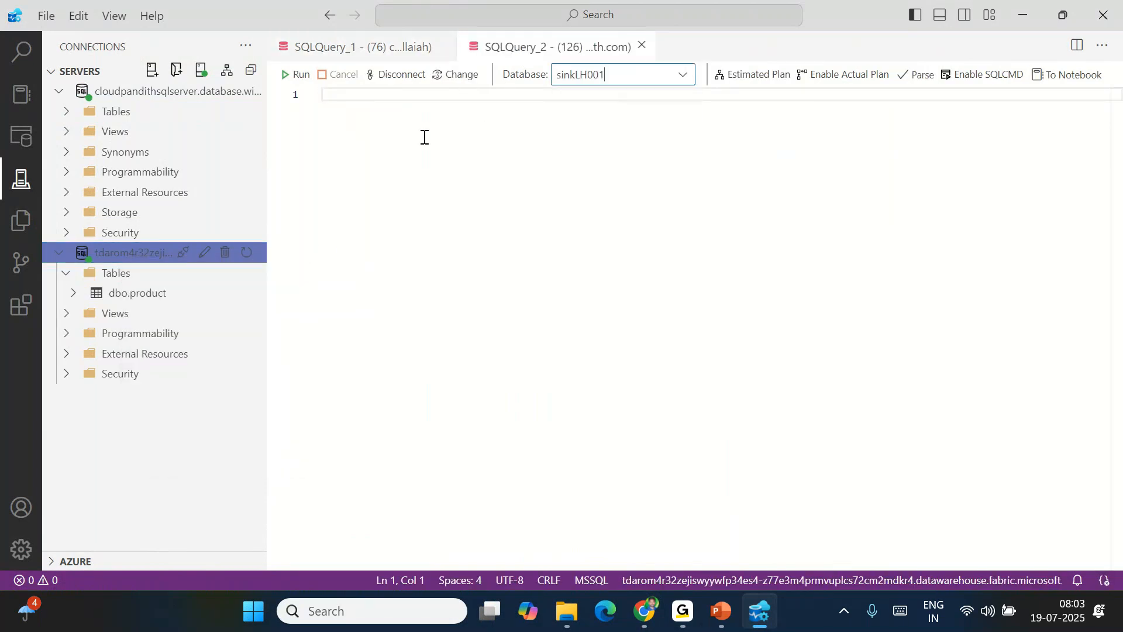
Run 'select * from product', confirm the 295 rows affected, and return to the browser
type("select * fro")
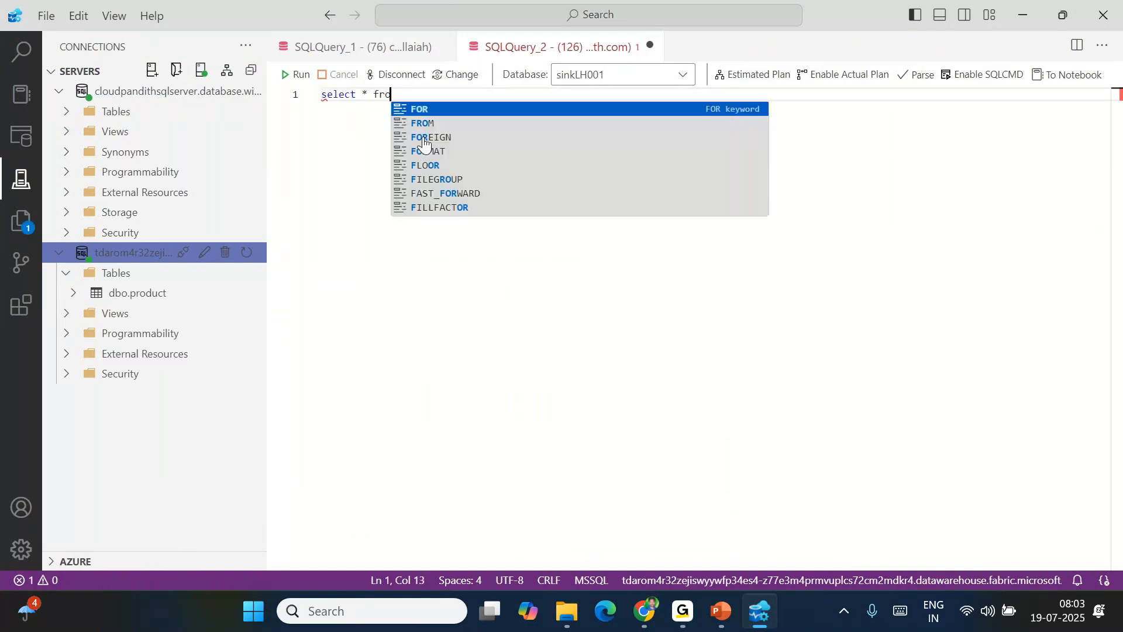
type("m product")
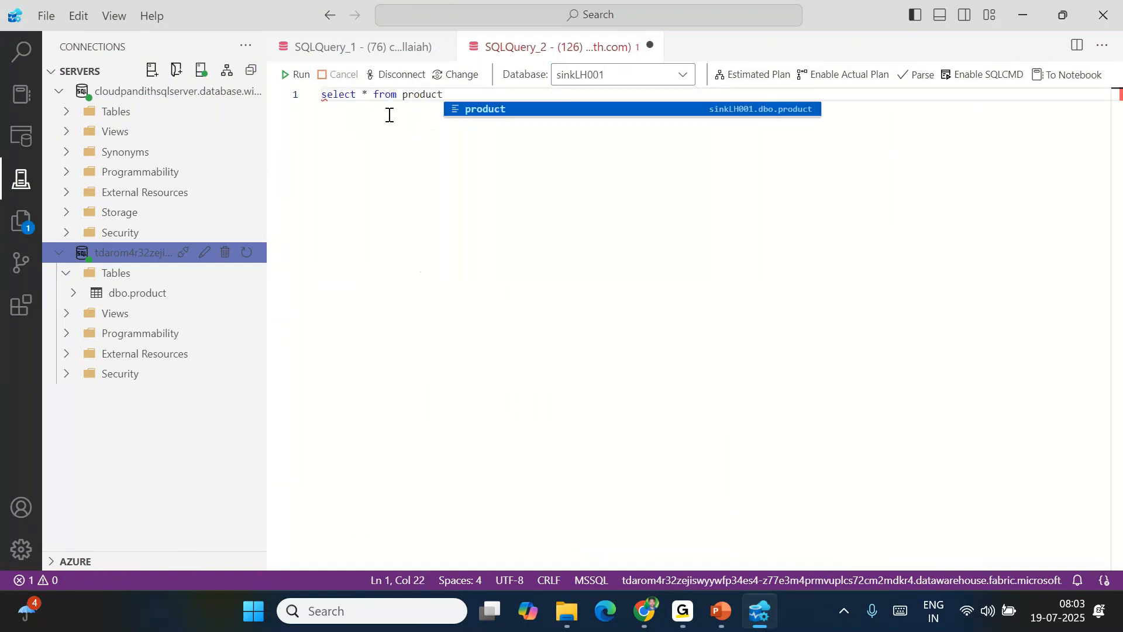
left_click(302, 75)
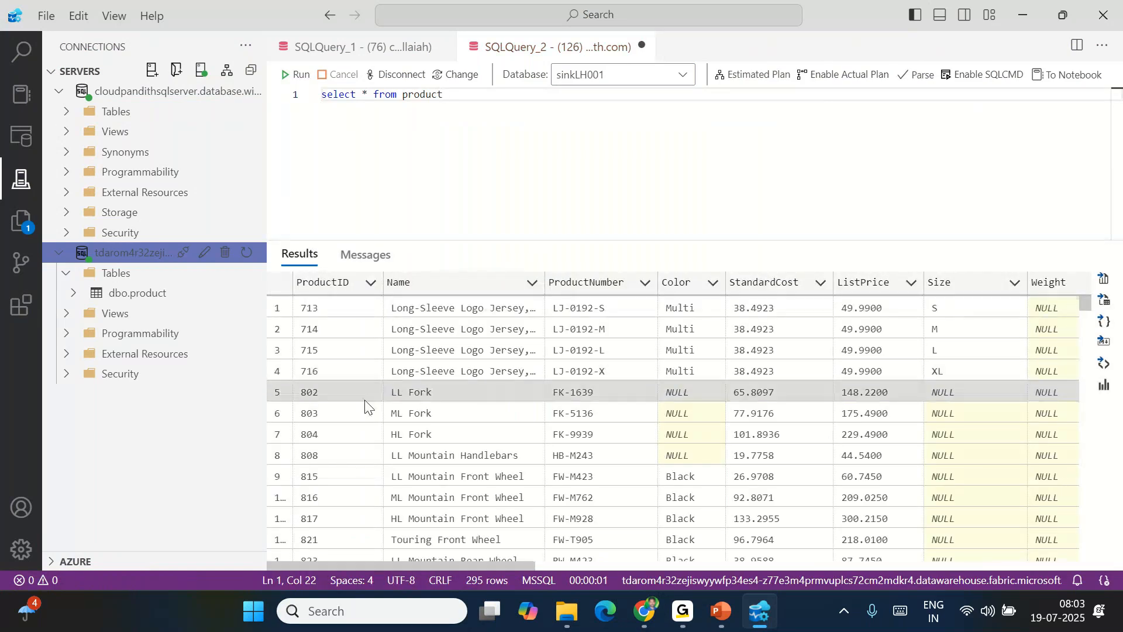
left_click(358, 257)
left_click_drag(389, 323, 486, 324)
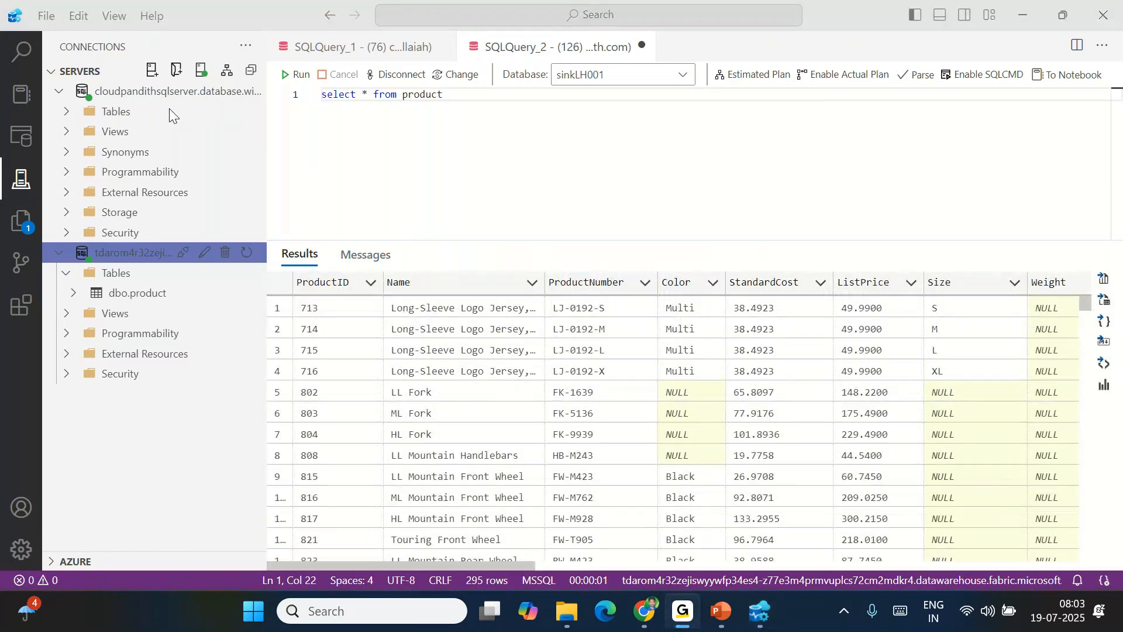
left_click(644, 610)
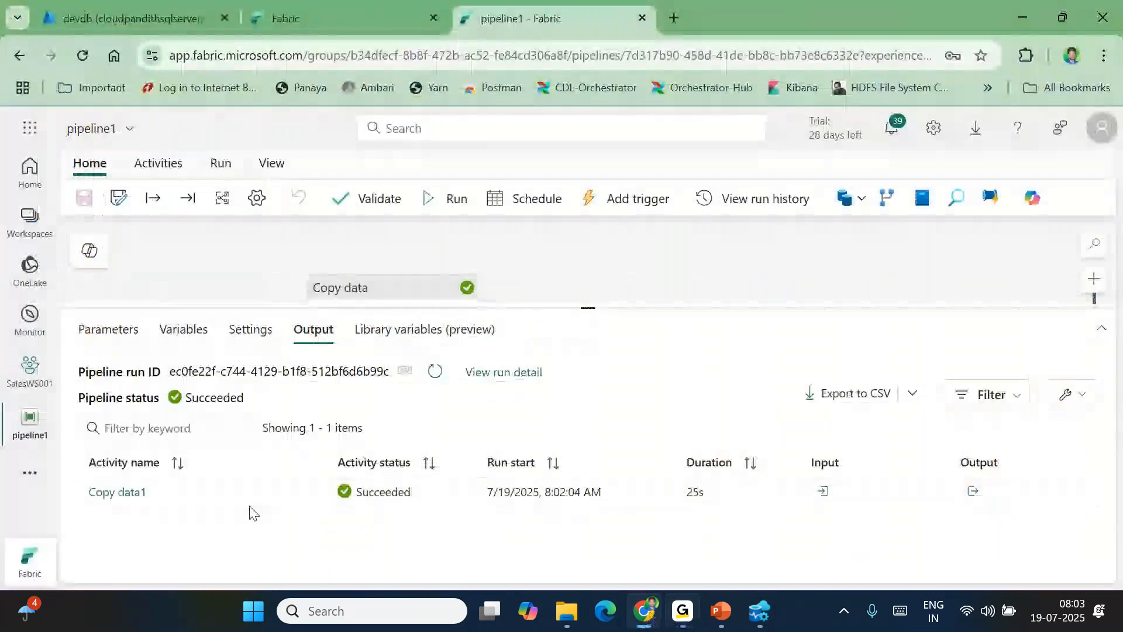
Open the Copy data1 run details and highlight the 295-row Source and Destination sides
left_click(124, 494)
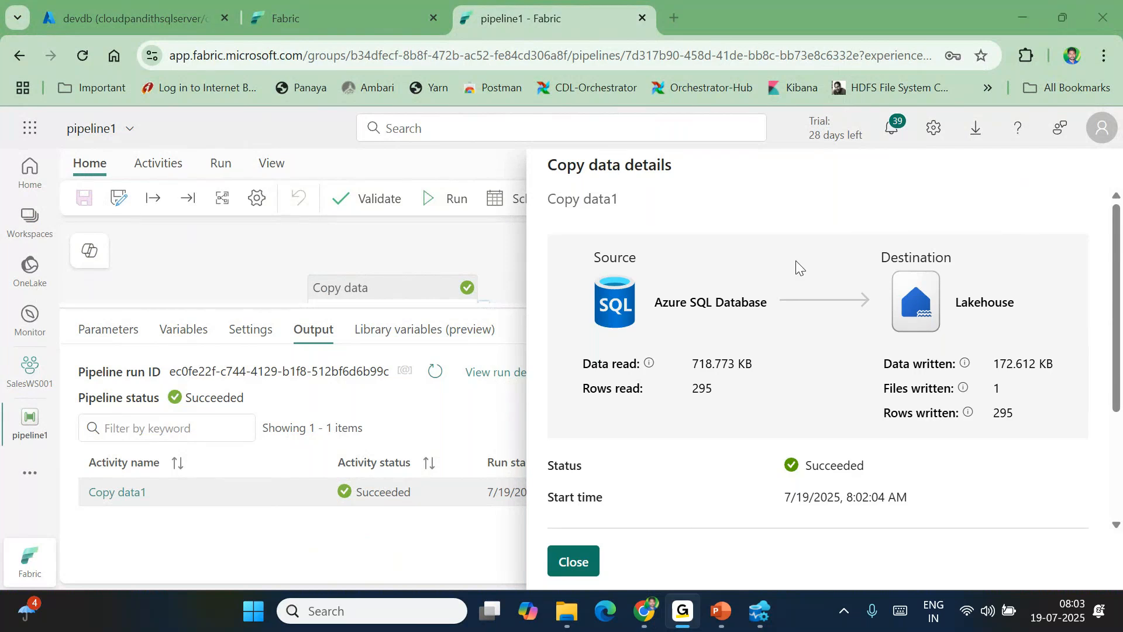
left_click_drag(590, 268, 673, 309)
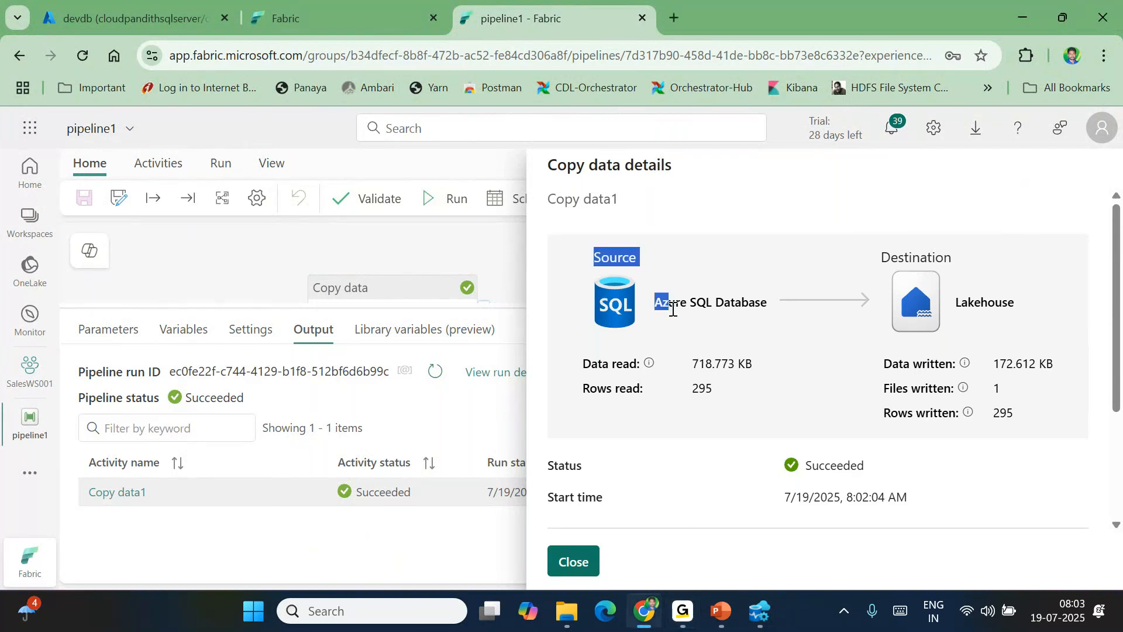
double_click(917, 257)
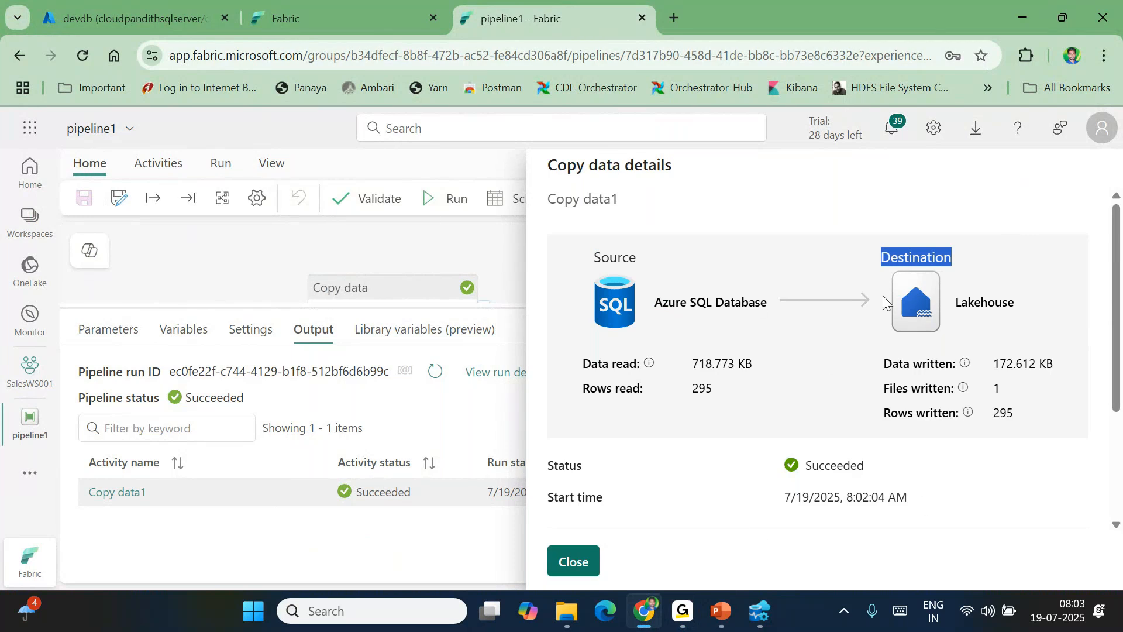
left_click(356, 42)
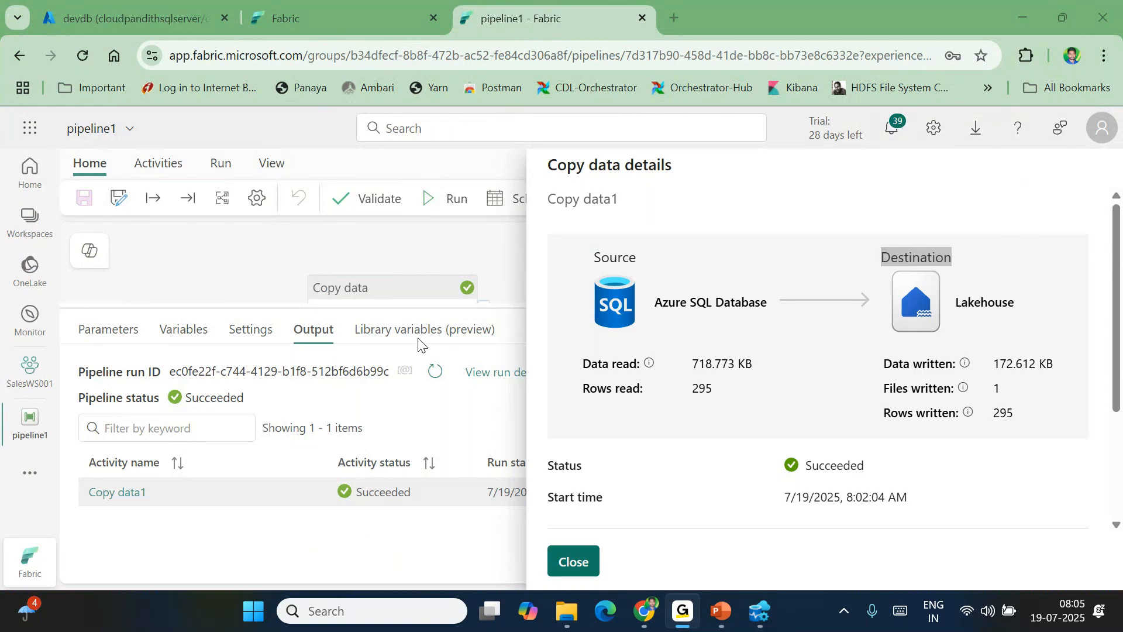
Scroll through the Copy data1 run details, highlighting the 295 rows read and written
scroll(780, 444, "down", 2)
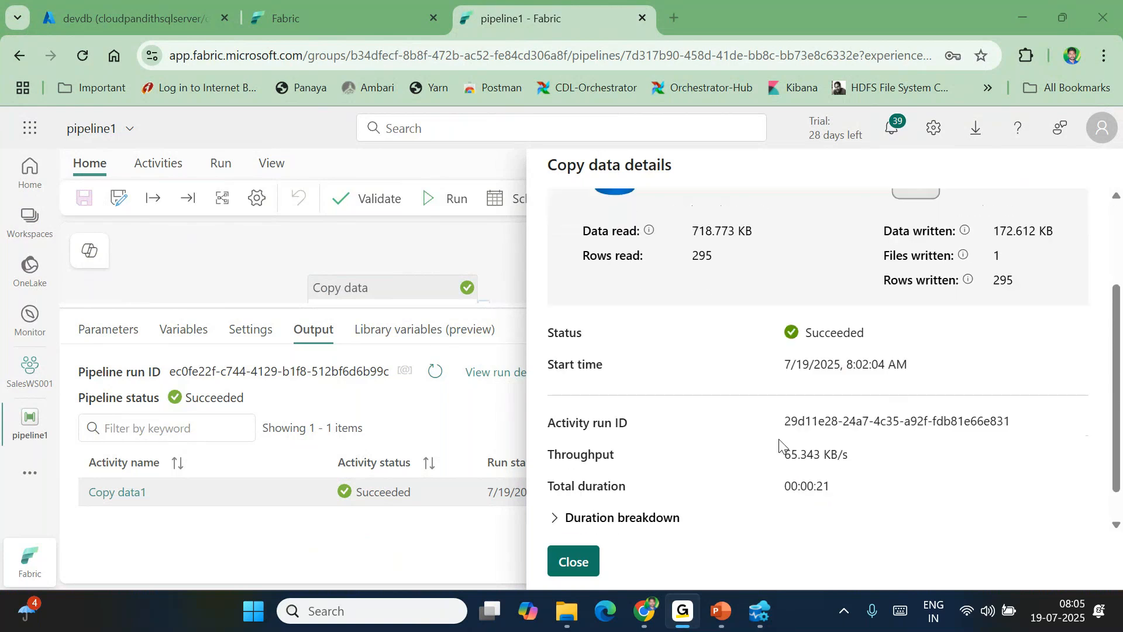
scroll(780, 445, "down", 1)
left_click_drag(852, 454, 549, 385)
left_click(786, 509)
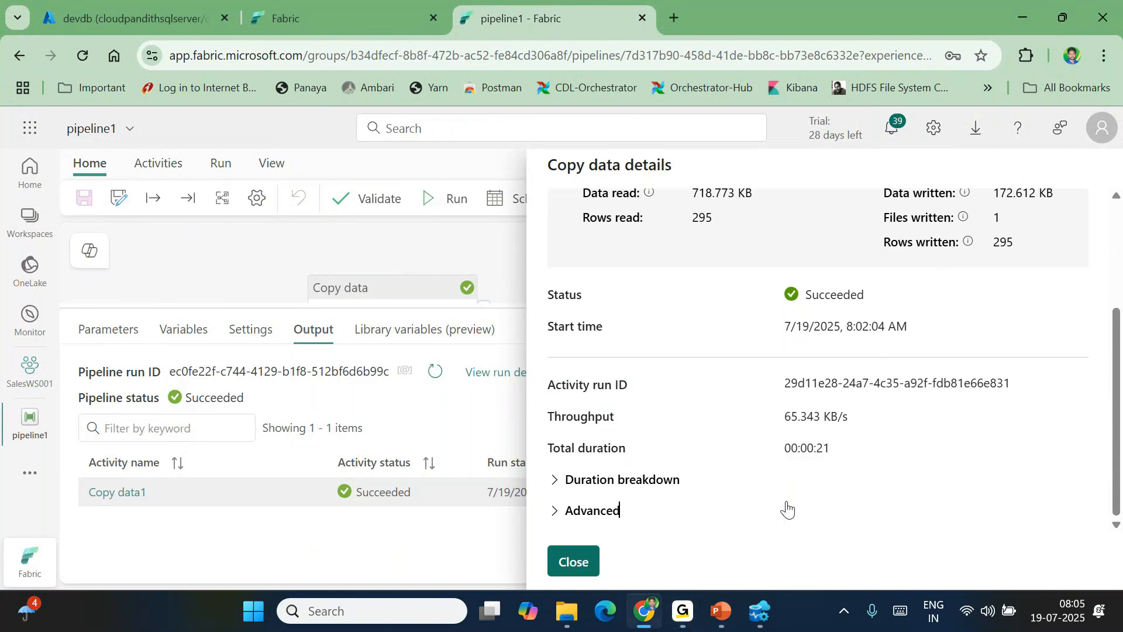
scroll(784, 504, "up", 1)
left_click_drag(657, 308, 731, 302)
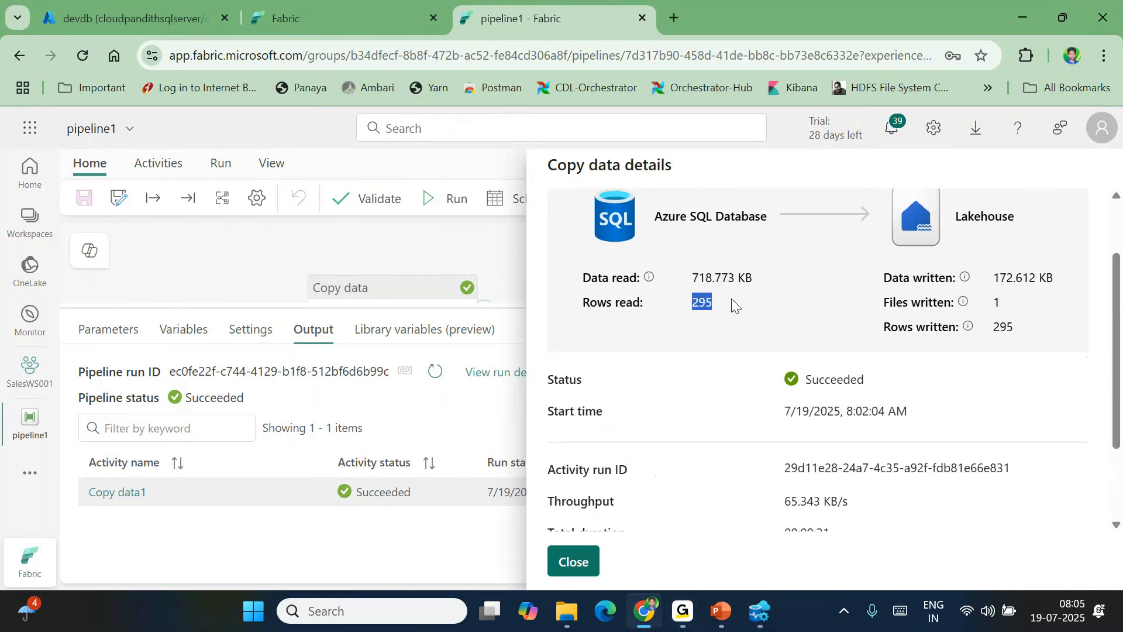
left_click(724, 356)
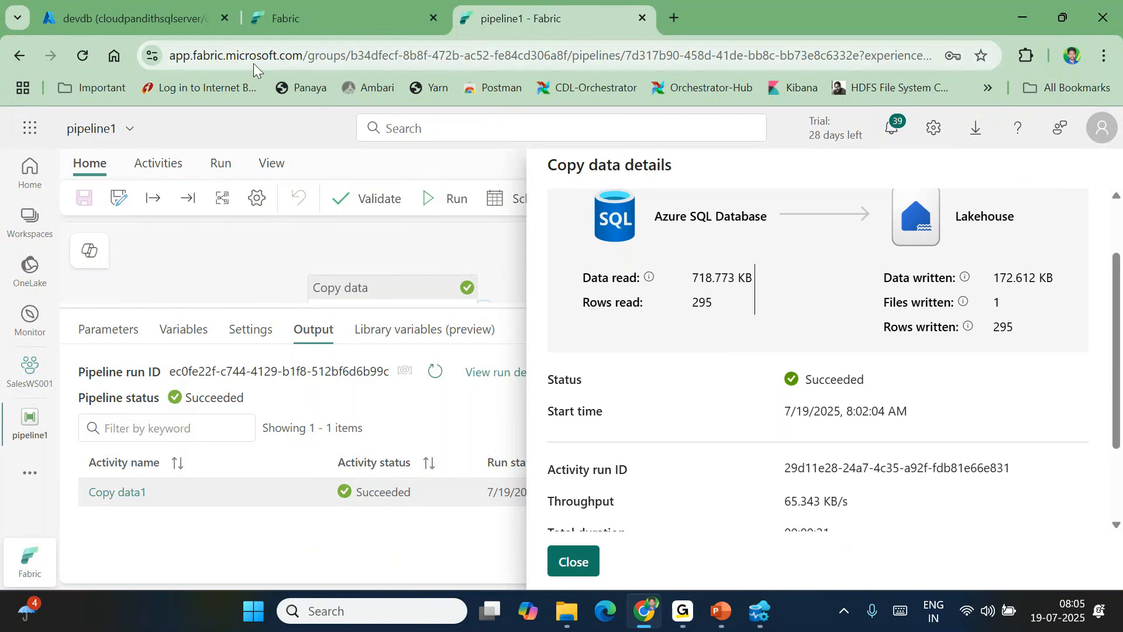
Highlight the 172.612 KB Data written value
left_click(350, 40)
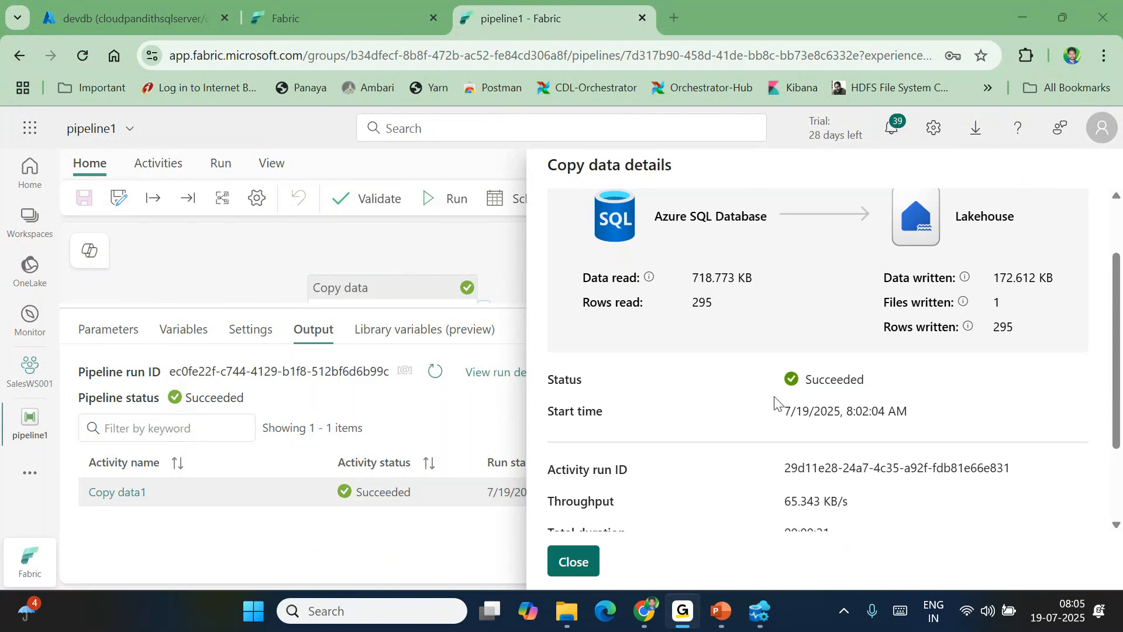
mouse_move(1000, 277)
left_mouse_down()
mouse_move(1051, 276)
mouse_move(994, 278)
left_mouse_up()
left_click(1057, 283)
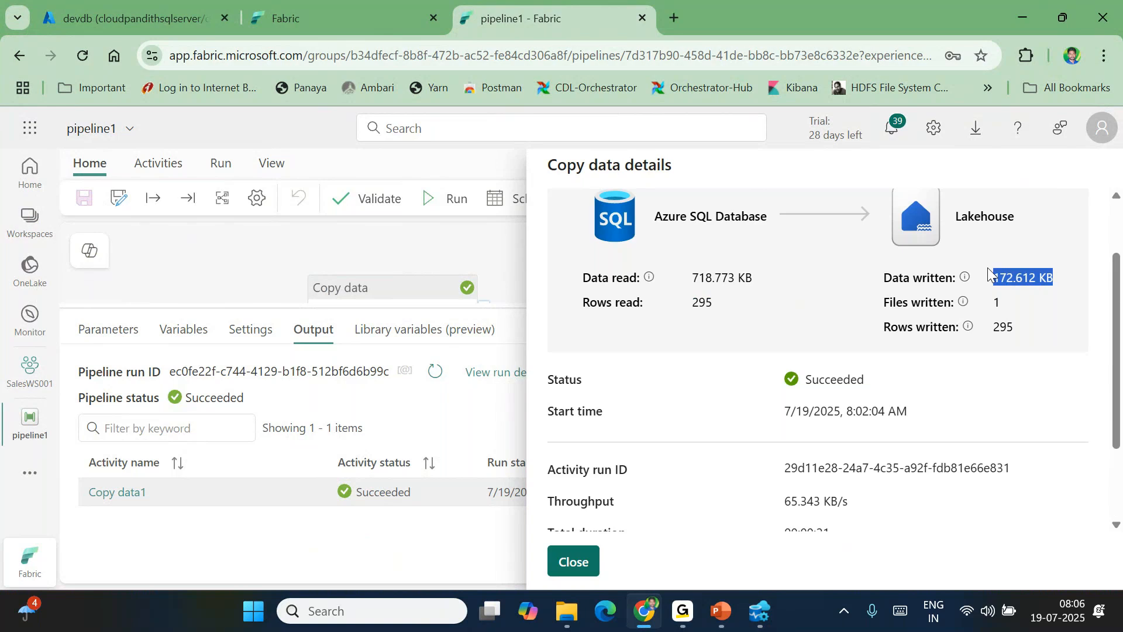
Close the run details and show the Copy data1 activity's Source settings
left_click(574, 563)
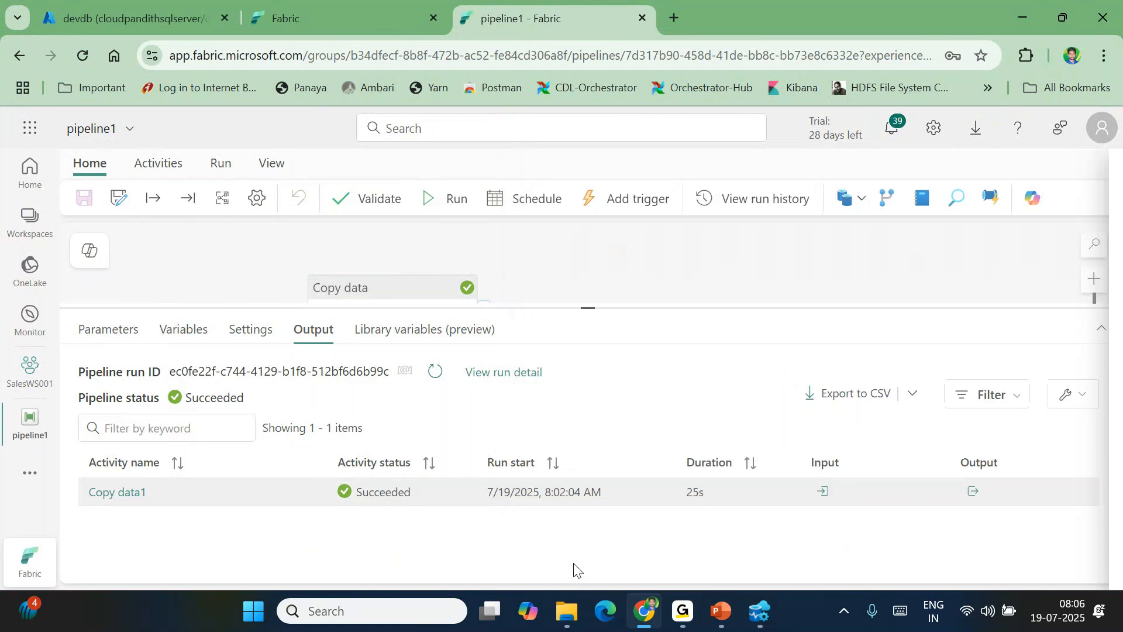
left_click(240, 25)
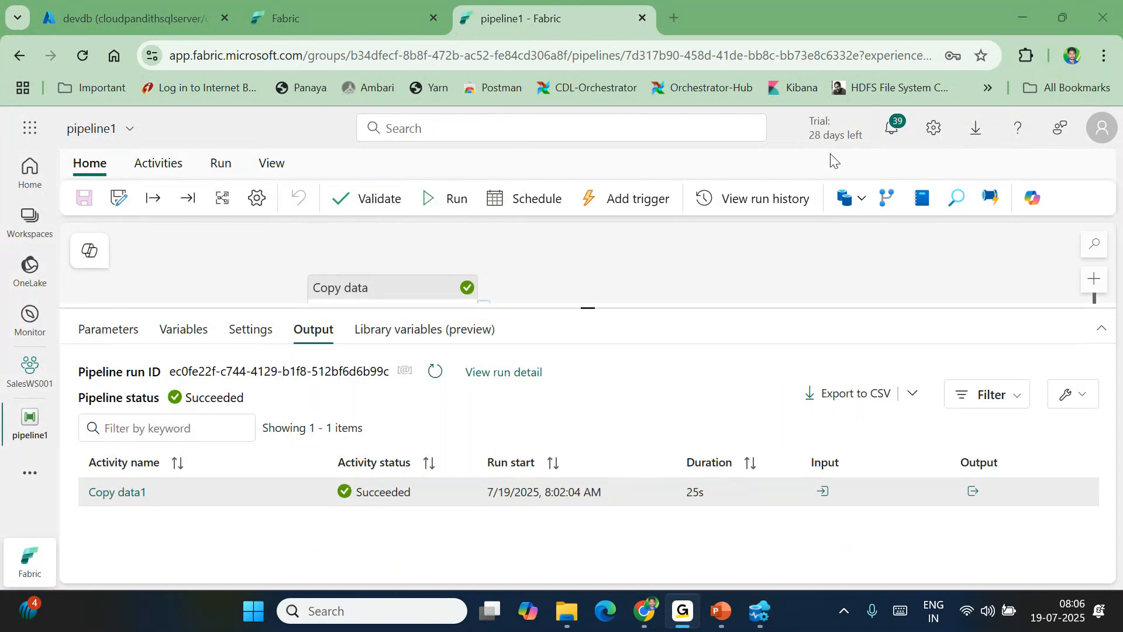
left_click(401, 295)
left_click(163, 332)
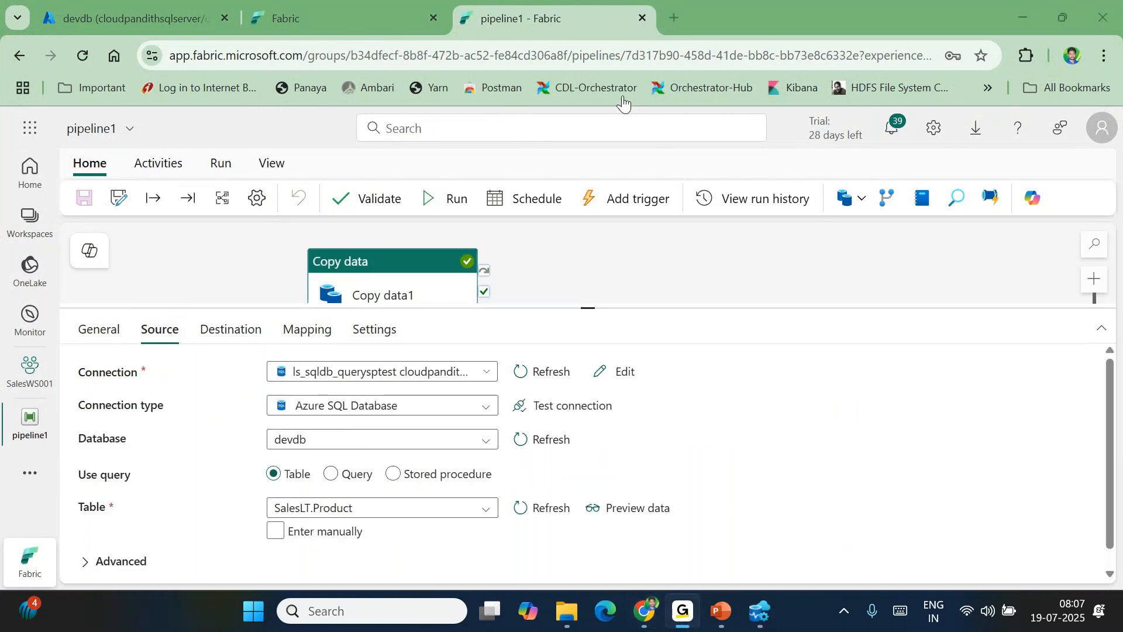
Switch the source from Table to Query, leaving the query box empty
mouse_move(307, 451)
left_mouse_down()
mouse_move(254, 485)
mouse_move(310, 451)
left_mouse_up()
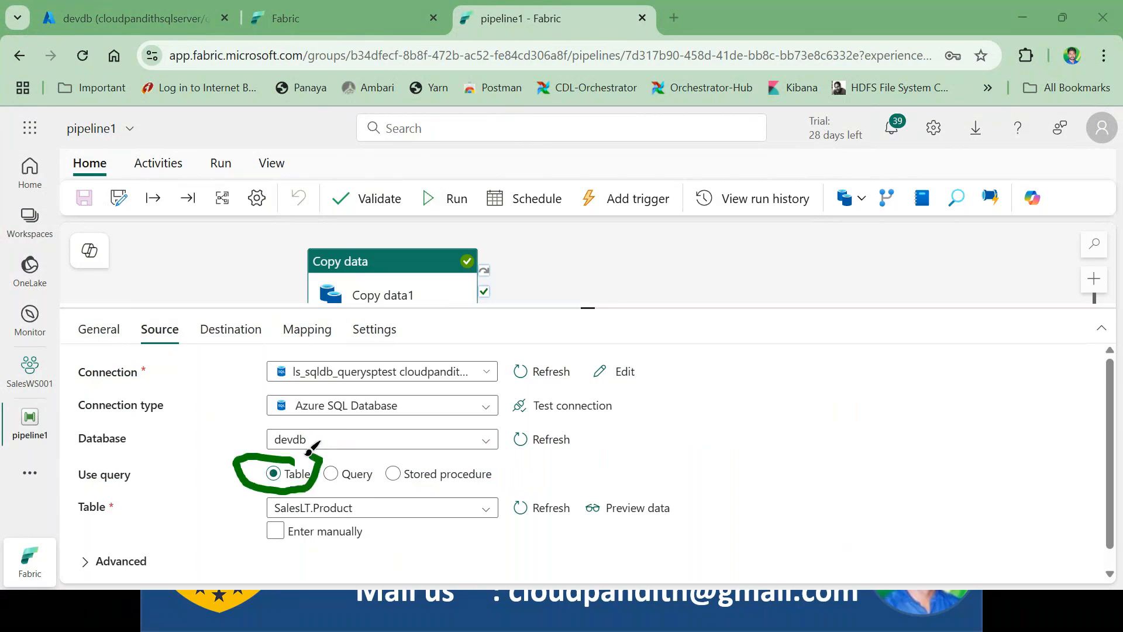
mouse_move(391, 458)
left_mouse_down()
mouse_move(309, 462)
mouse_move(378, 471)
left_mouse_up()
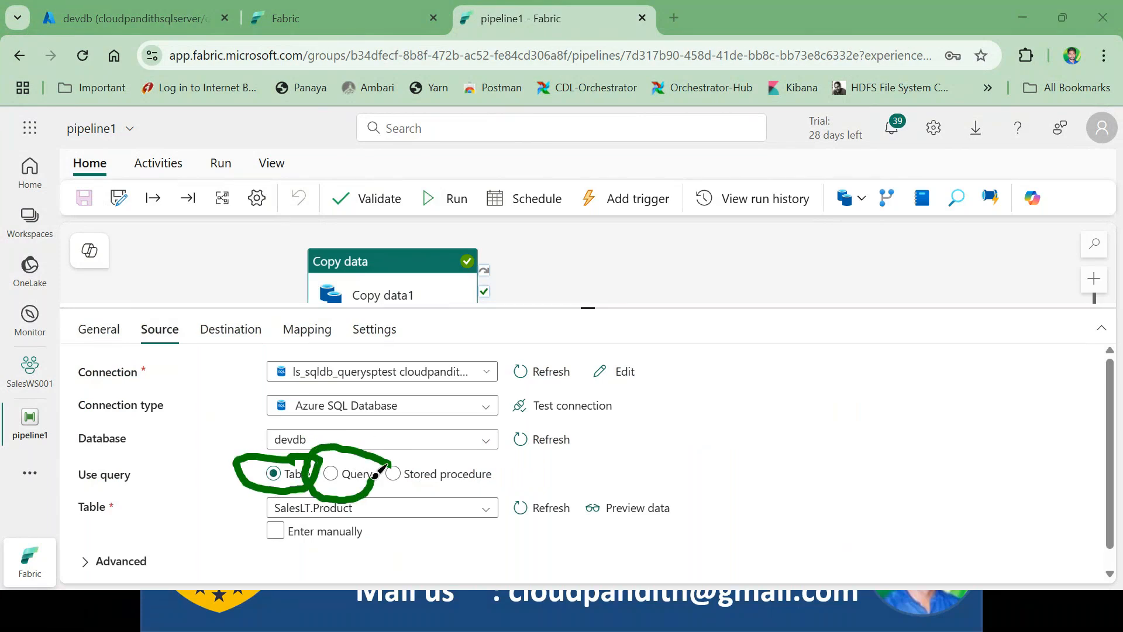
key("Escape")
left_click(339, 477)
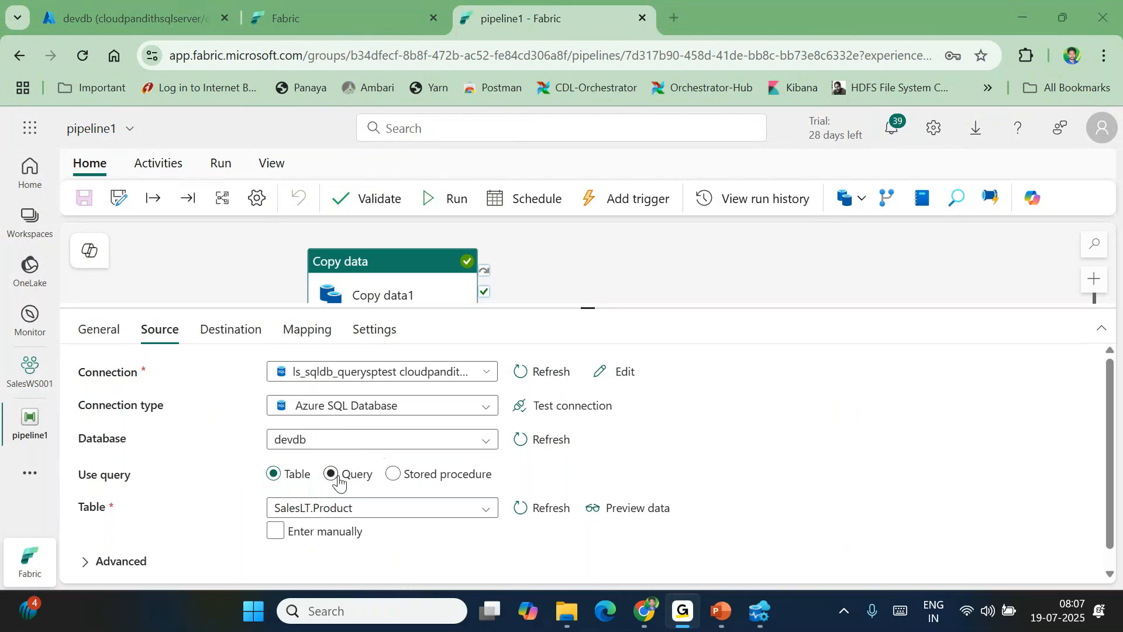
left_click(326, 529)
type("select")
key("ctrl+a")
key("BackSpace")
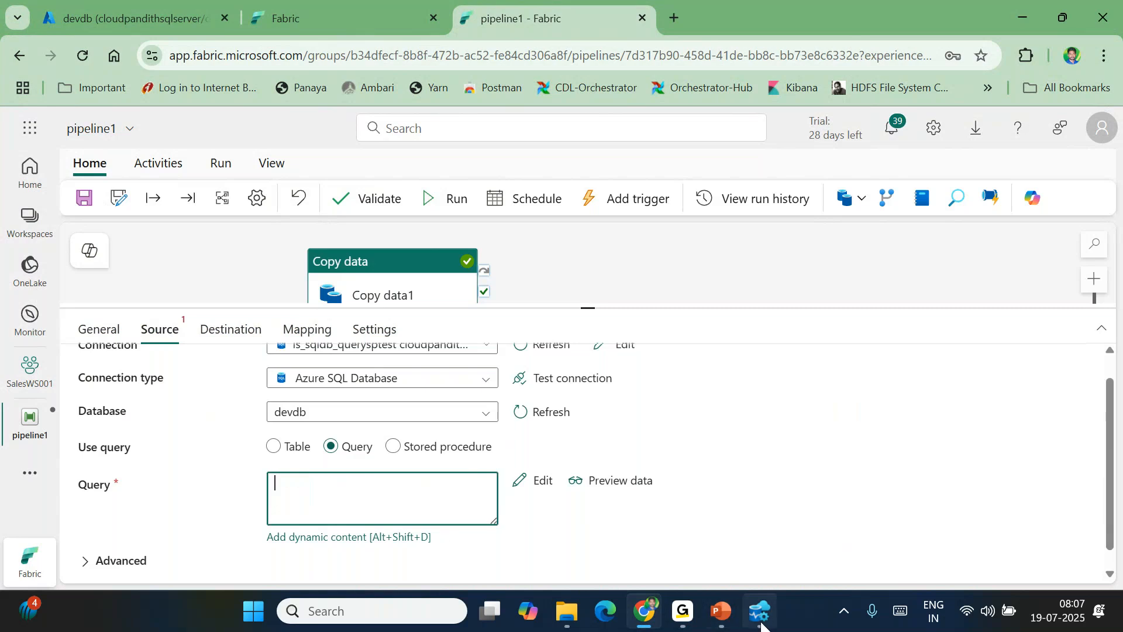
left_click(761, 625)
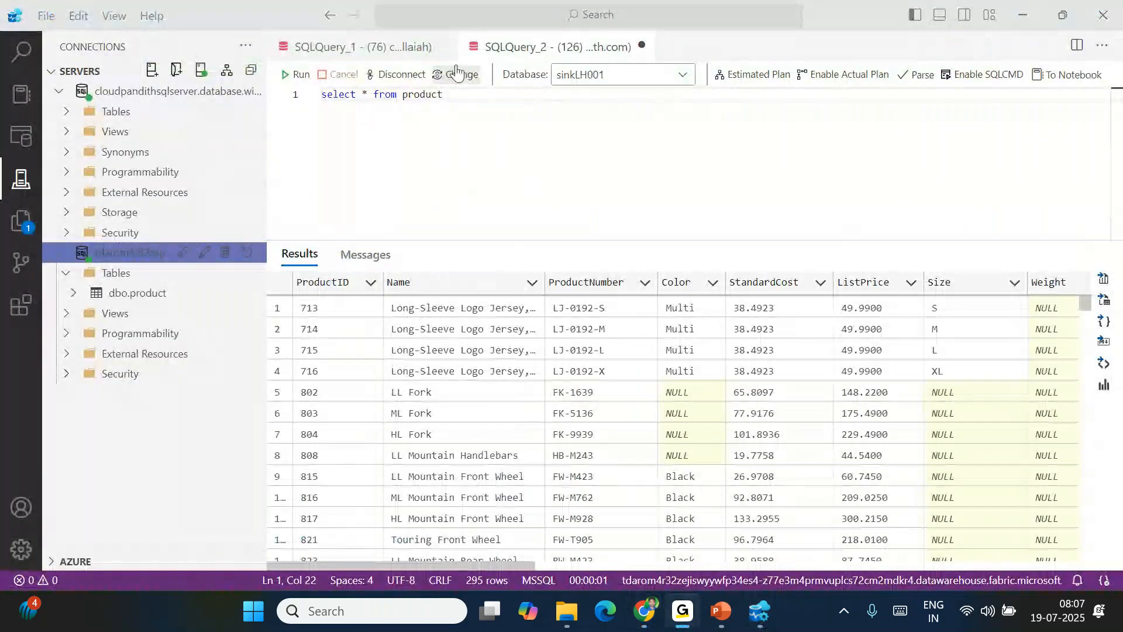
Run select * from saleslt.product on devdb and inspect the ProductID, ProductNumber and Color values
left_click(374, 47)
left_click(67, 112)
type("select * from ")
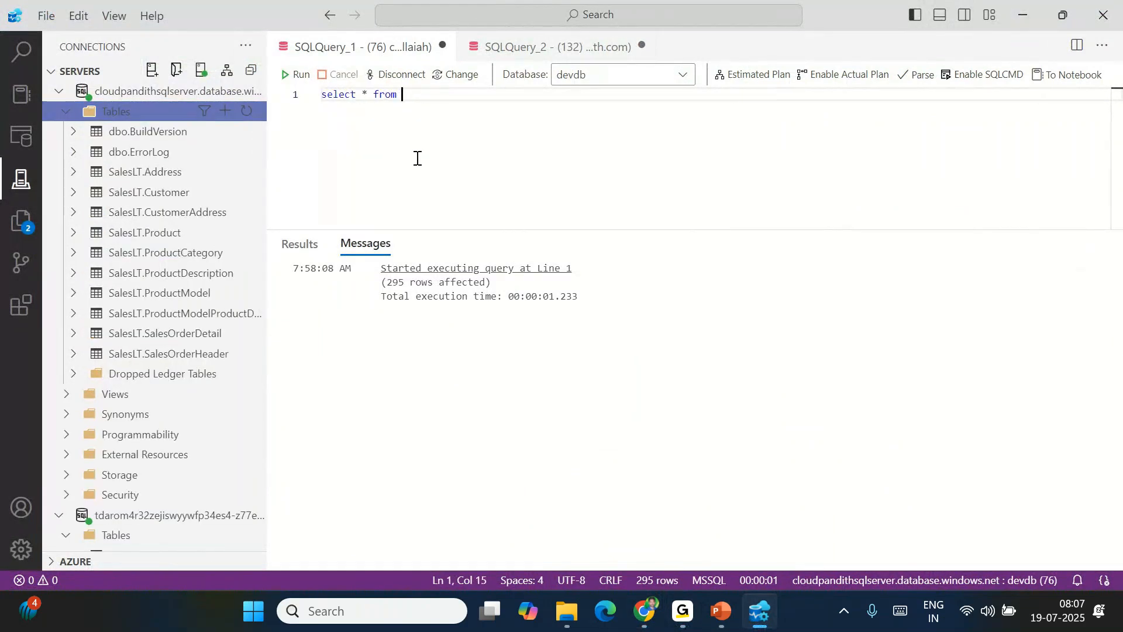
type("saleslt")
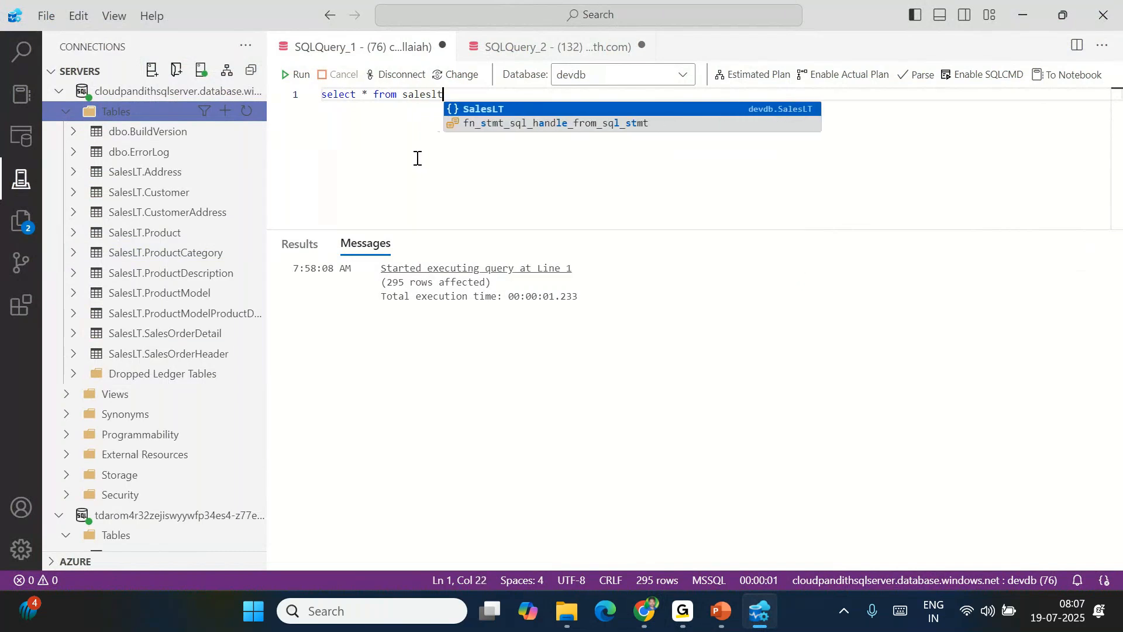
type(".product")
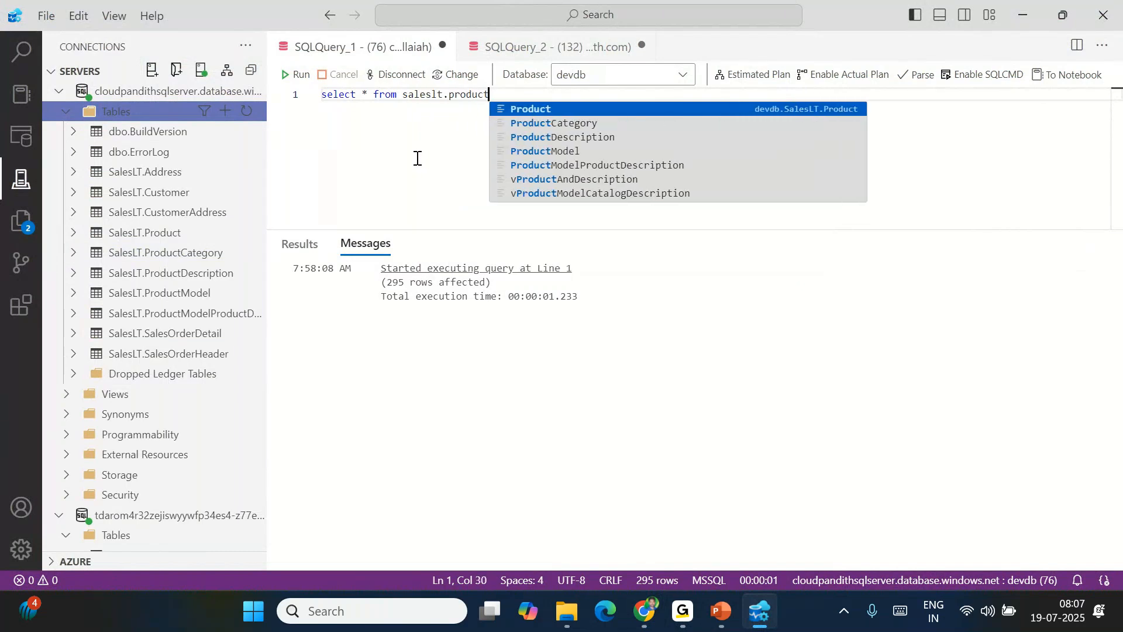
key("F5")
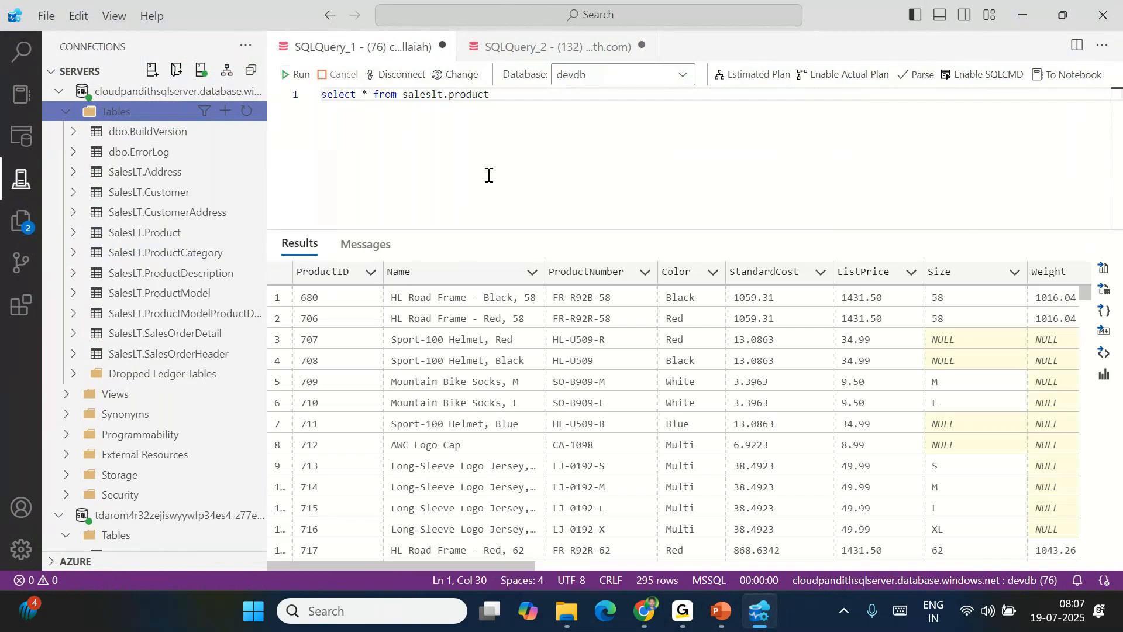
left_click_drag(321, 290, 342, 401)
left_click_drag(597, 295, 631, 462)
left_click_drag(685, 297, 684, 444)
Add where color='Black' to the query, run it and check the row count
left_click(529, 104)
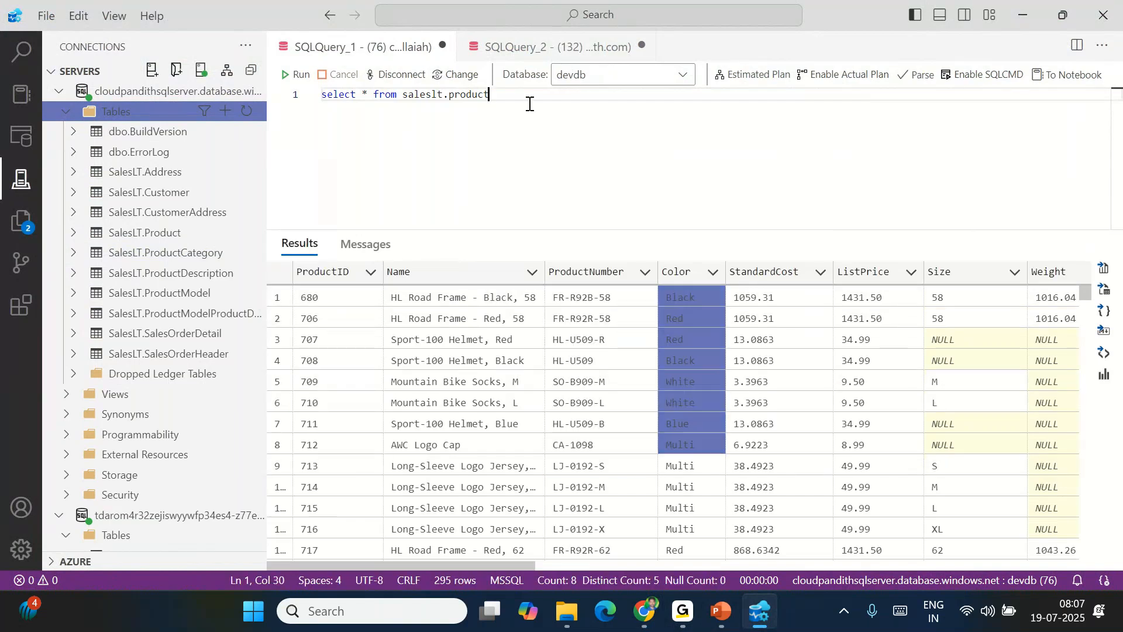
type("where color-")
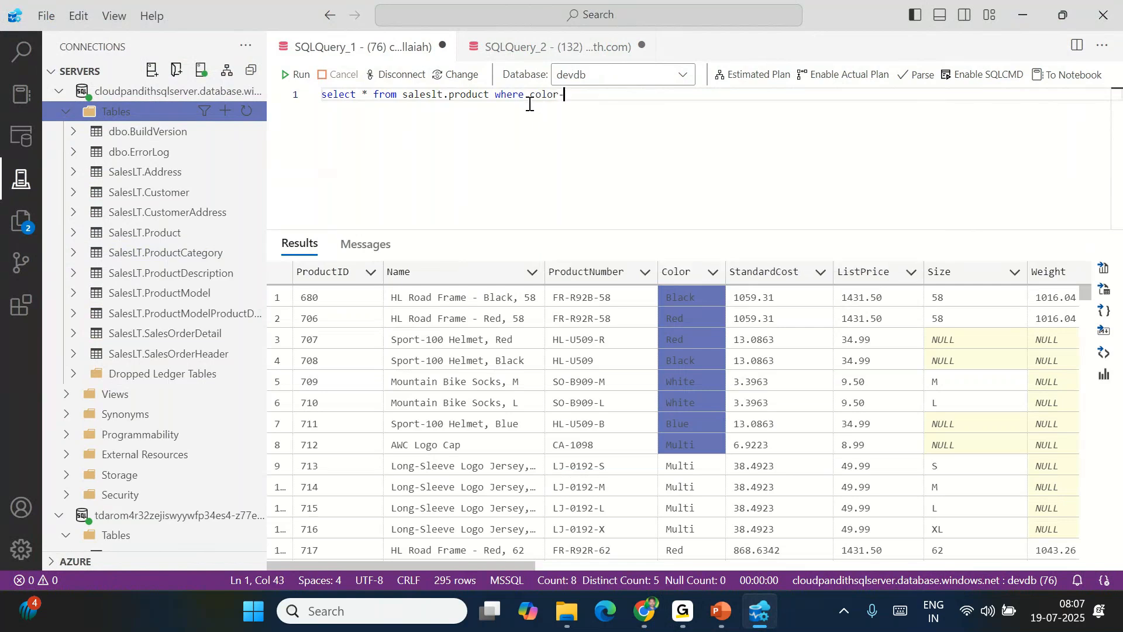
key("BackSpace")
type("='Black")
left_click(298, 74)
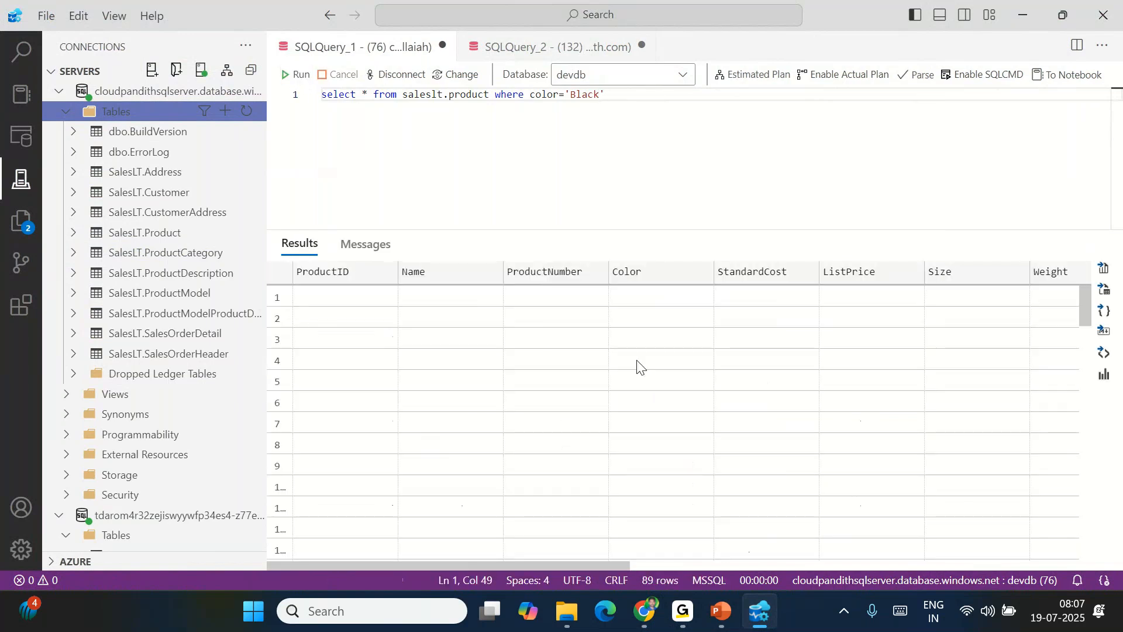
left_click(383, 245)
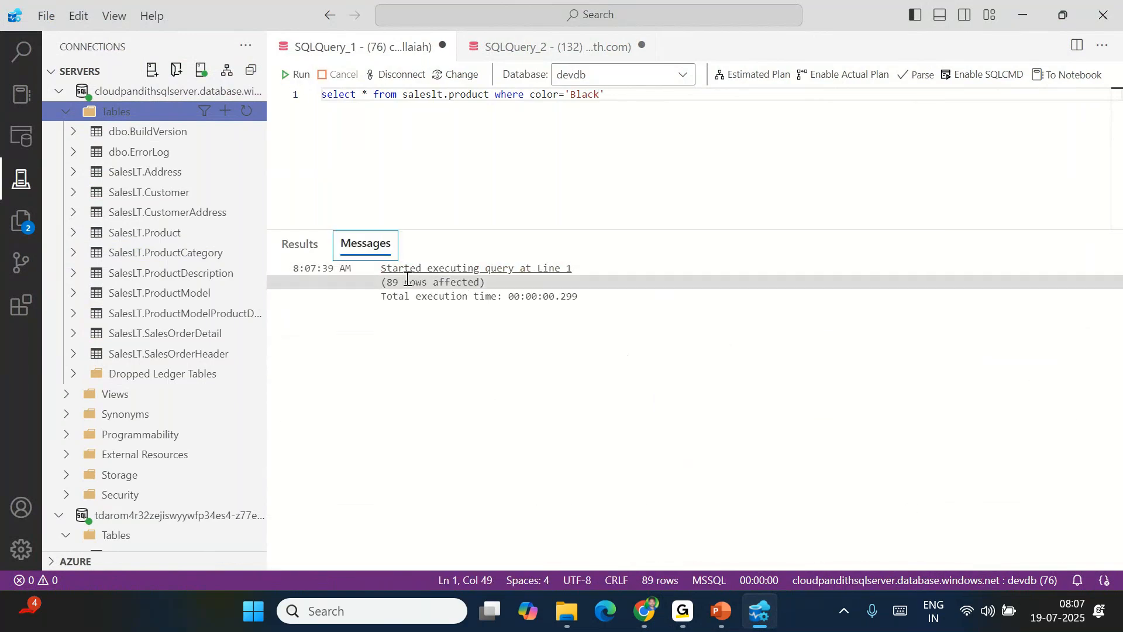
left_click(303, 252)
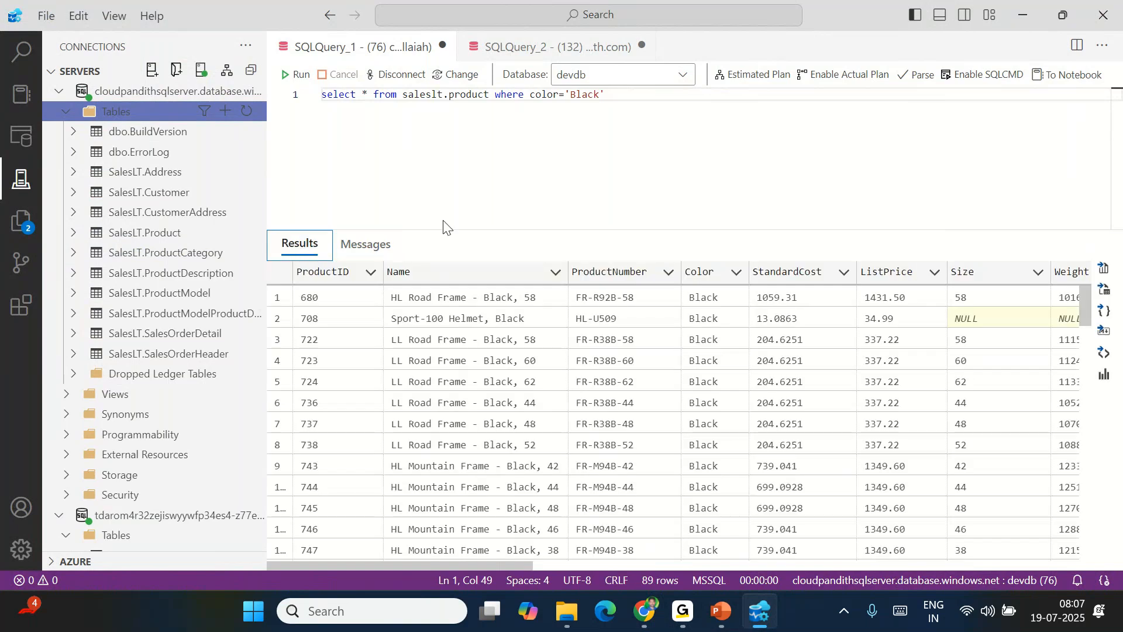
Change the filter to Blue and rerun, confirming 26 rows returned
left_click(607, 95)
key("ctrl+a")
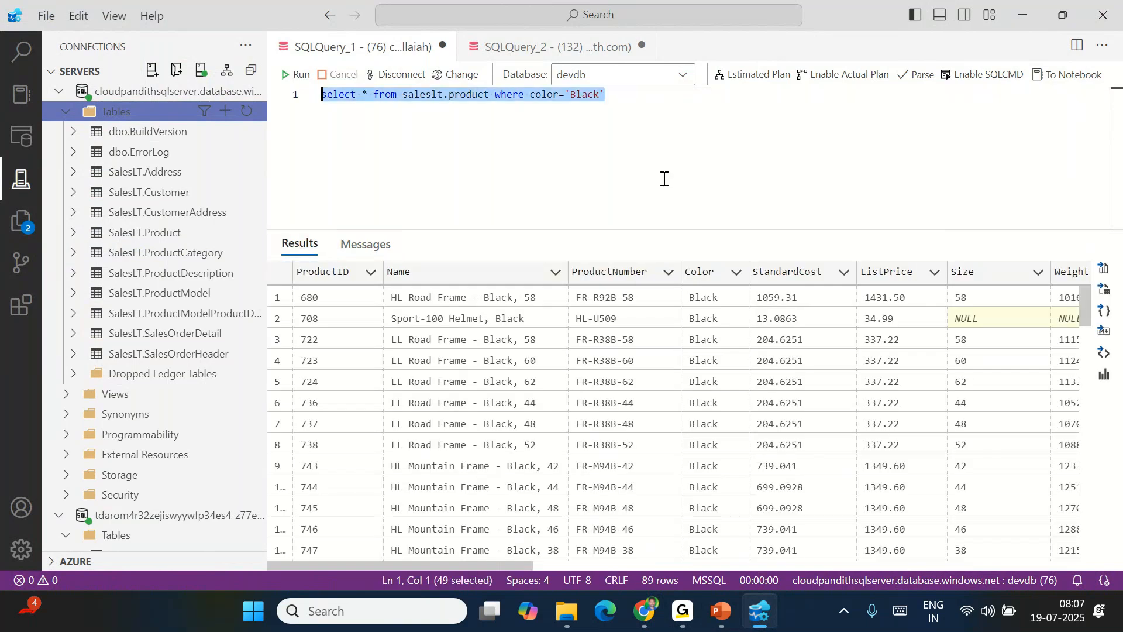
left_click(626, 144)
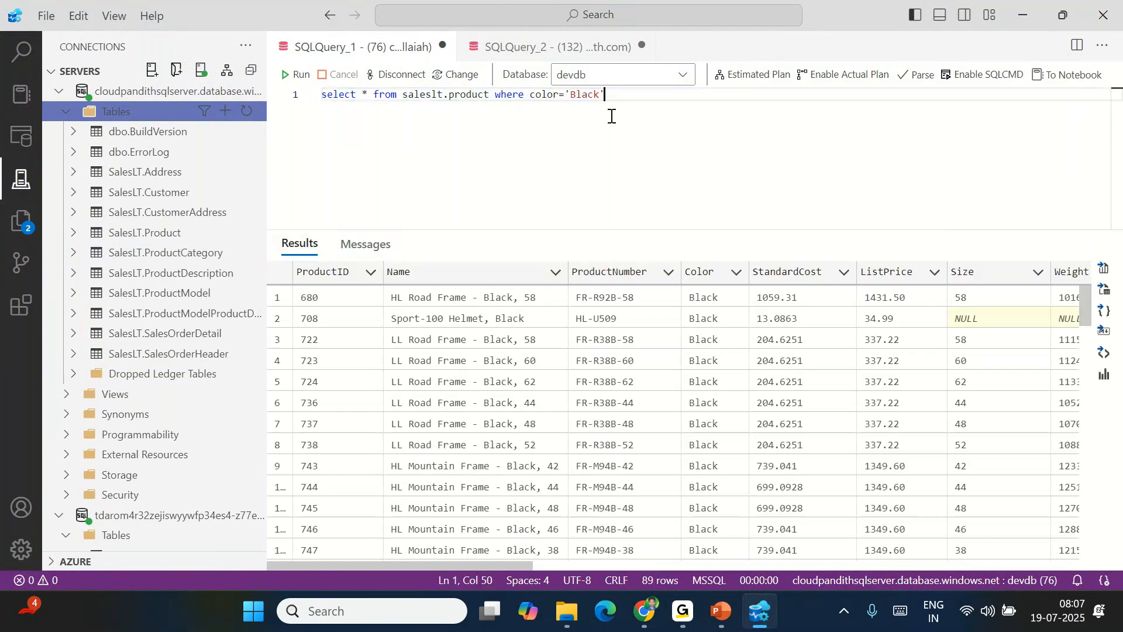
double_click(589, 95)
type("Blue")
left_click(299, 74)
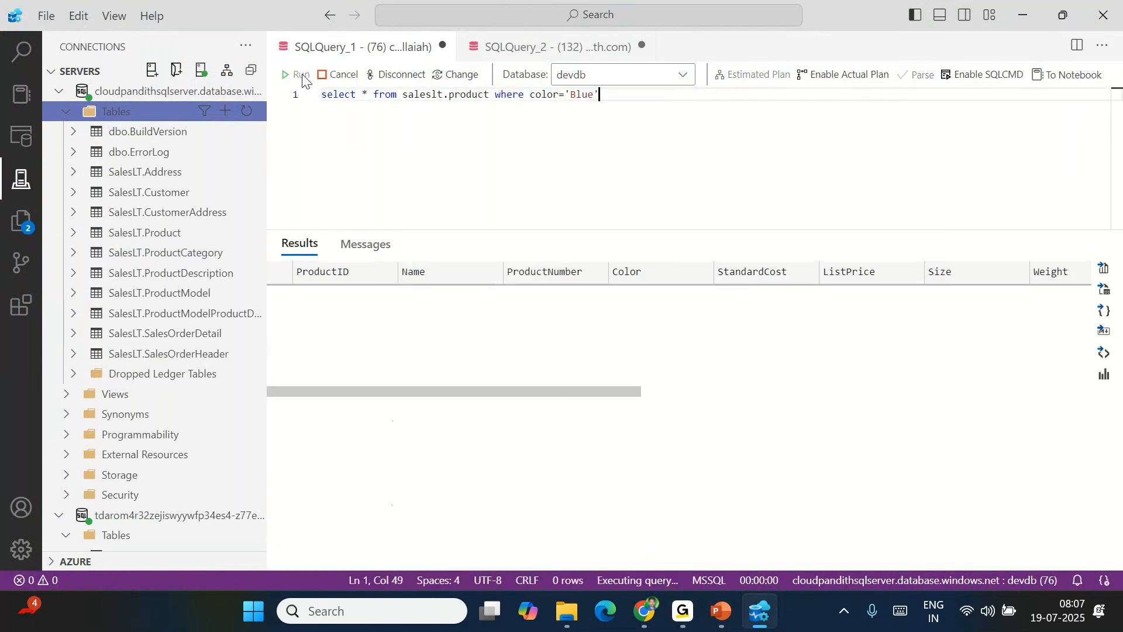
left_click(359, 250)
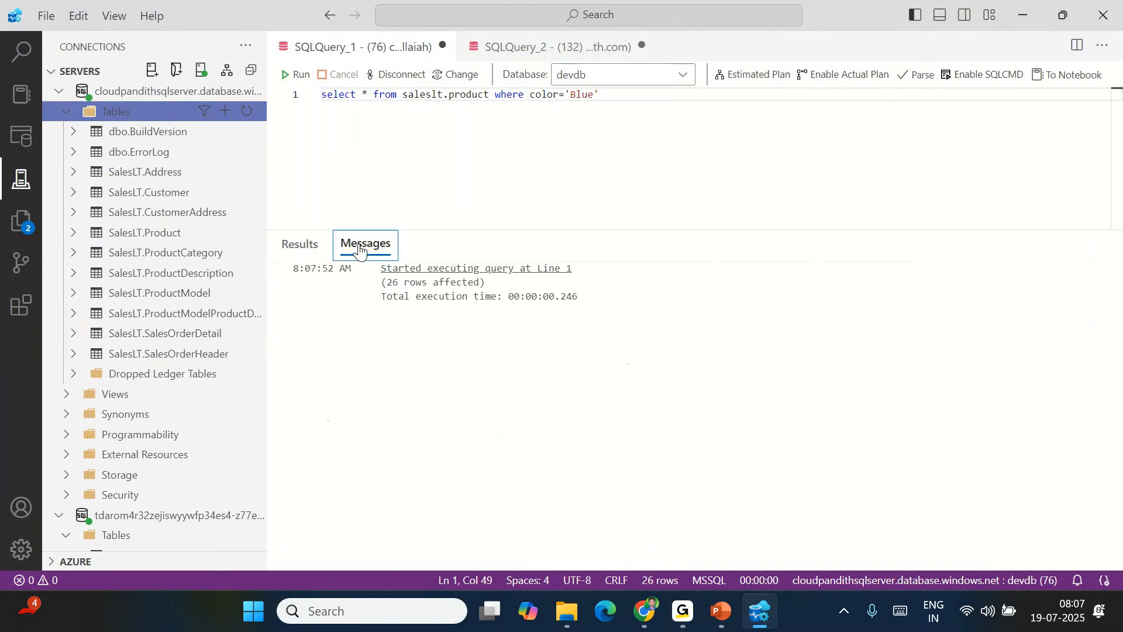
left_click_drag(382, 282, 439, 283)
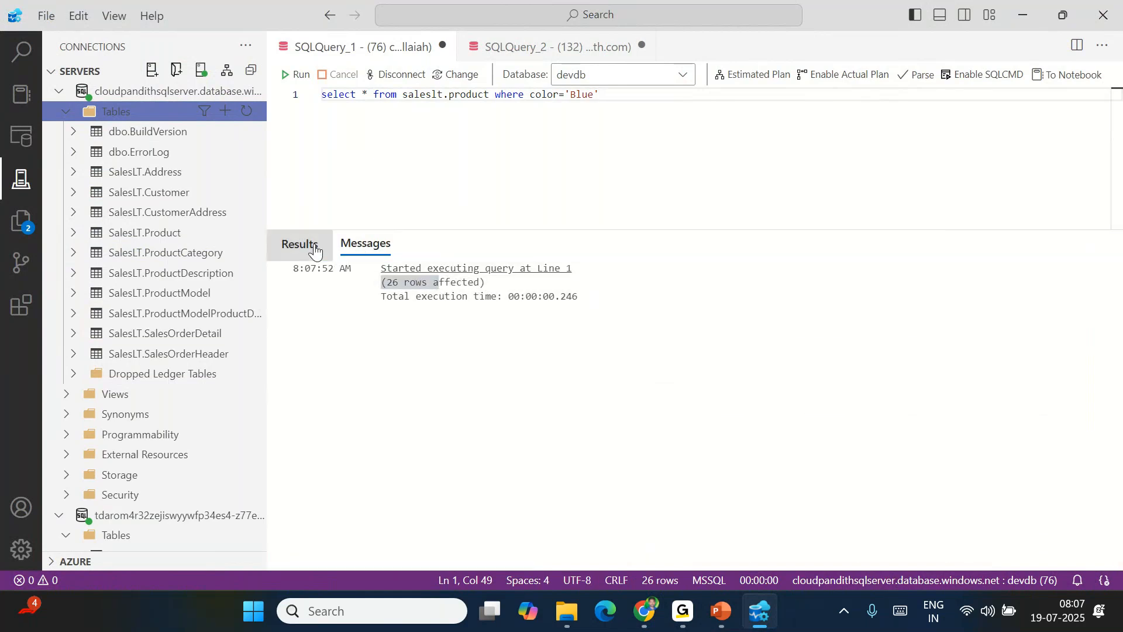
left_click(318, 249)
left_click(613, 126)
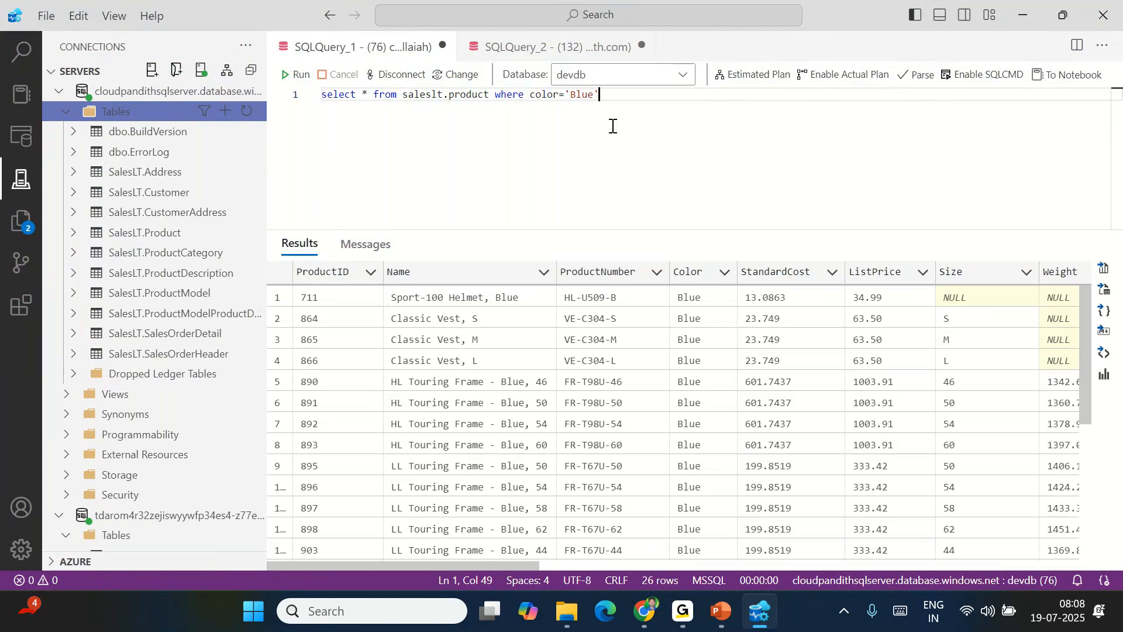
Replace * with the columns ProductId, ProductNumber, color and Size
left_click(371, 95)
key("BackSpace")
type("Pr")
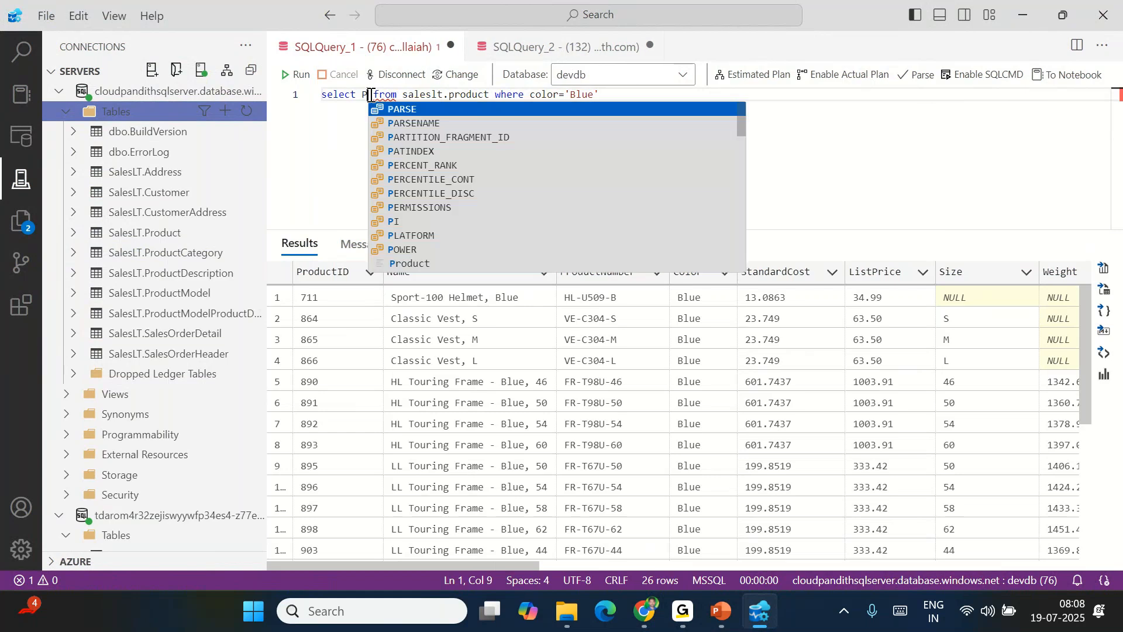
type("oductid")
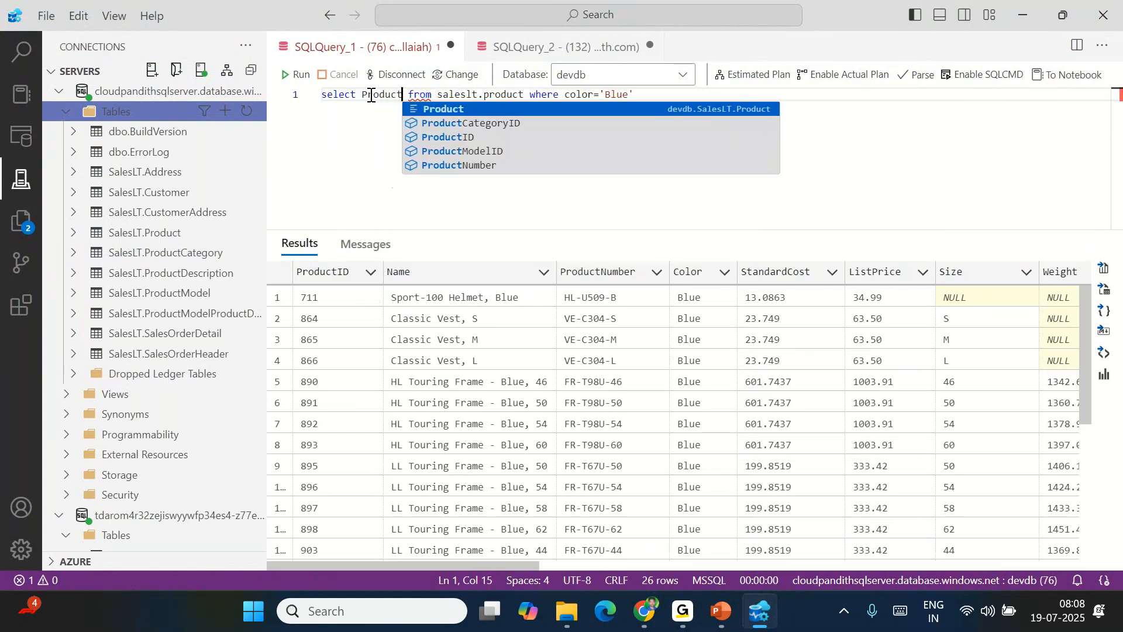
key("BackSpace")
key("BackSpace")
type("Id,")
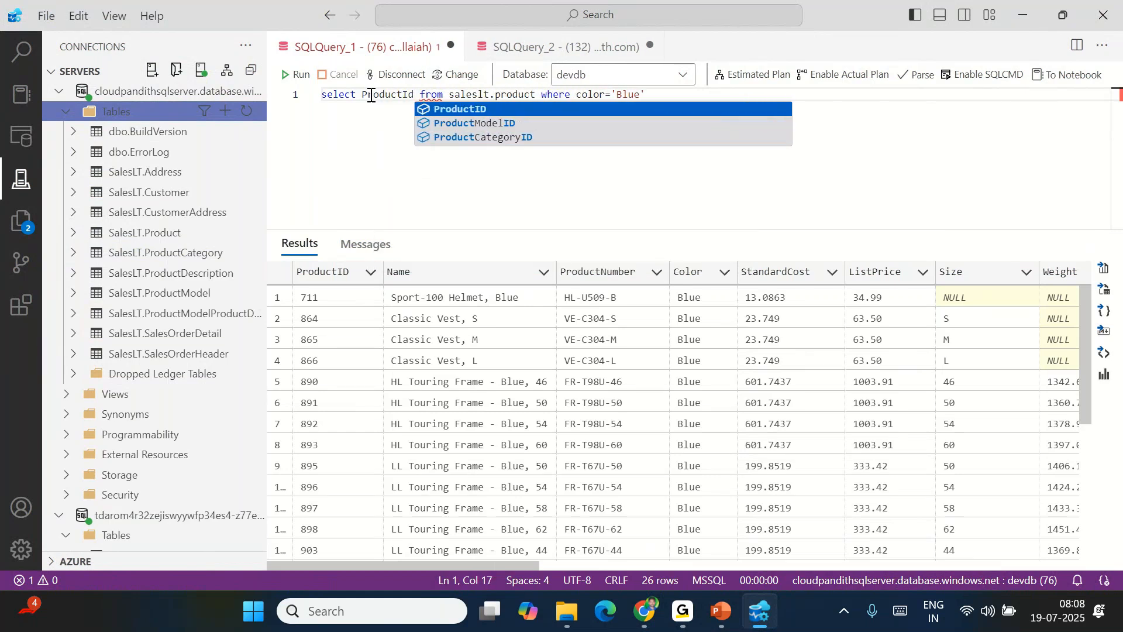
type("Product")
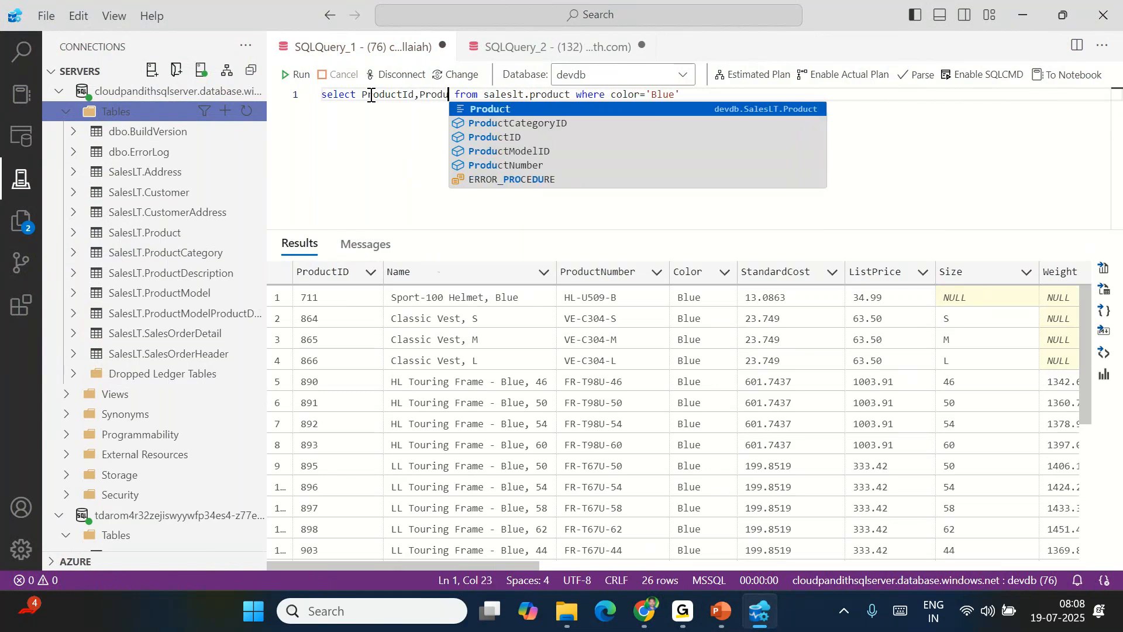
type("Number")
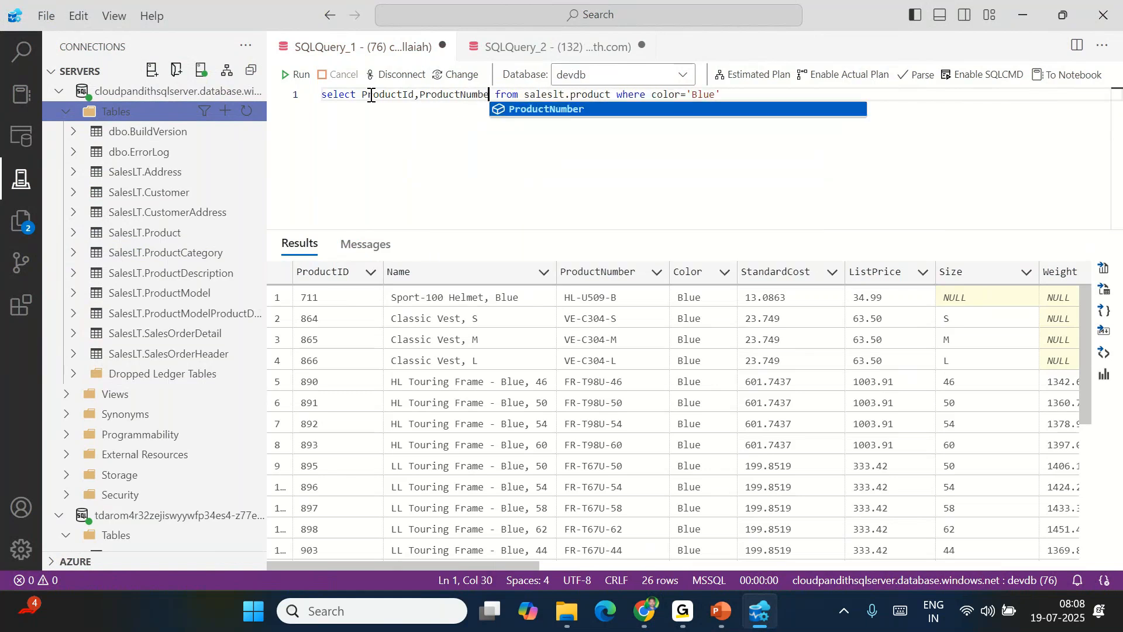
type(",color")
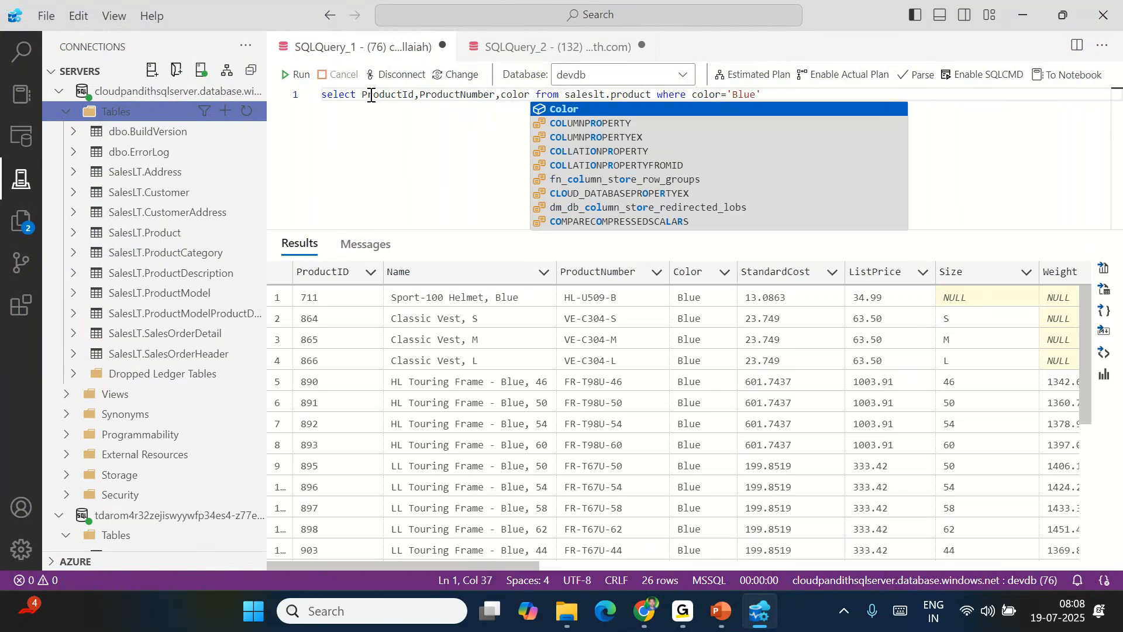
type(",Siz")
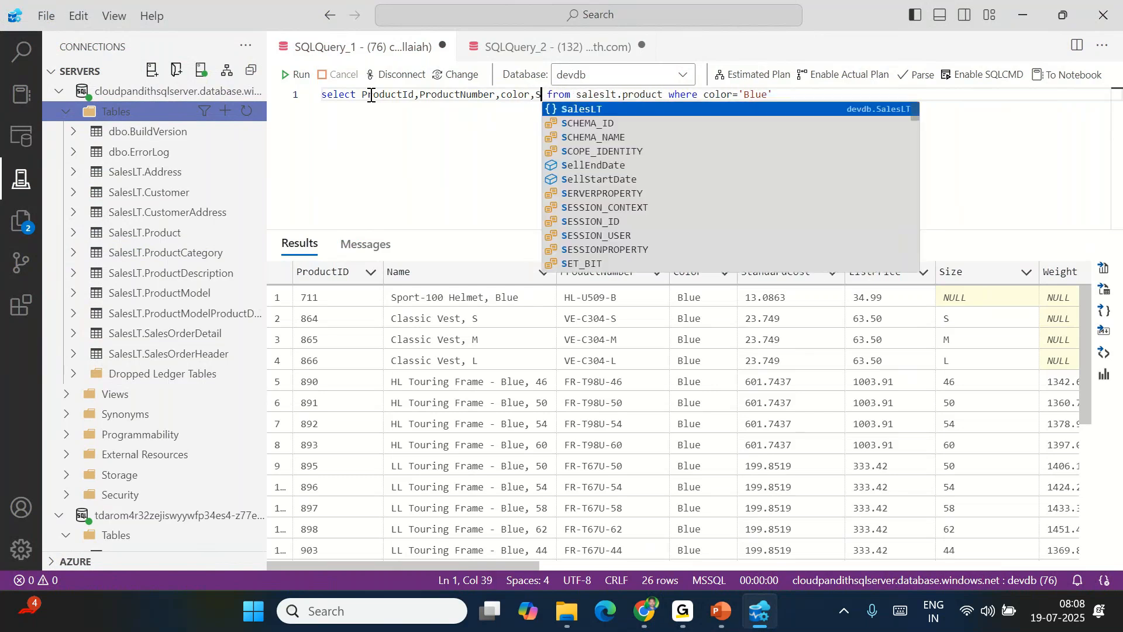
key("Tab")
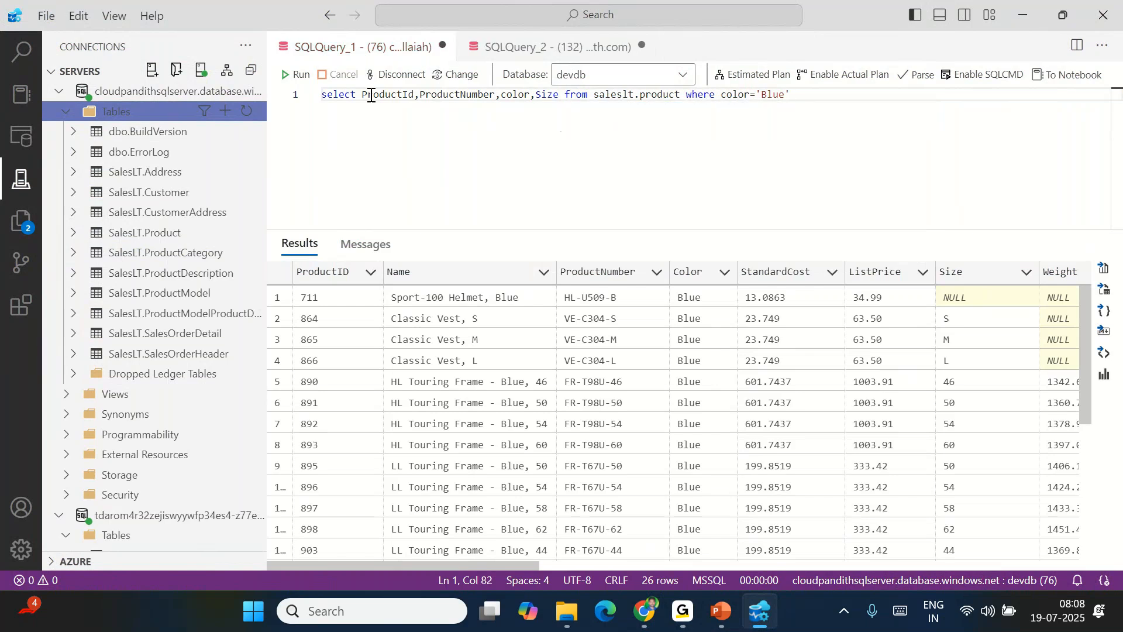
Select and copy the whole query, then return to the Fabric pipeline
key("ctrl+a")
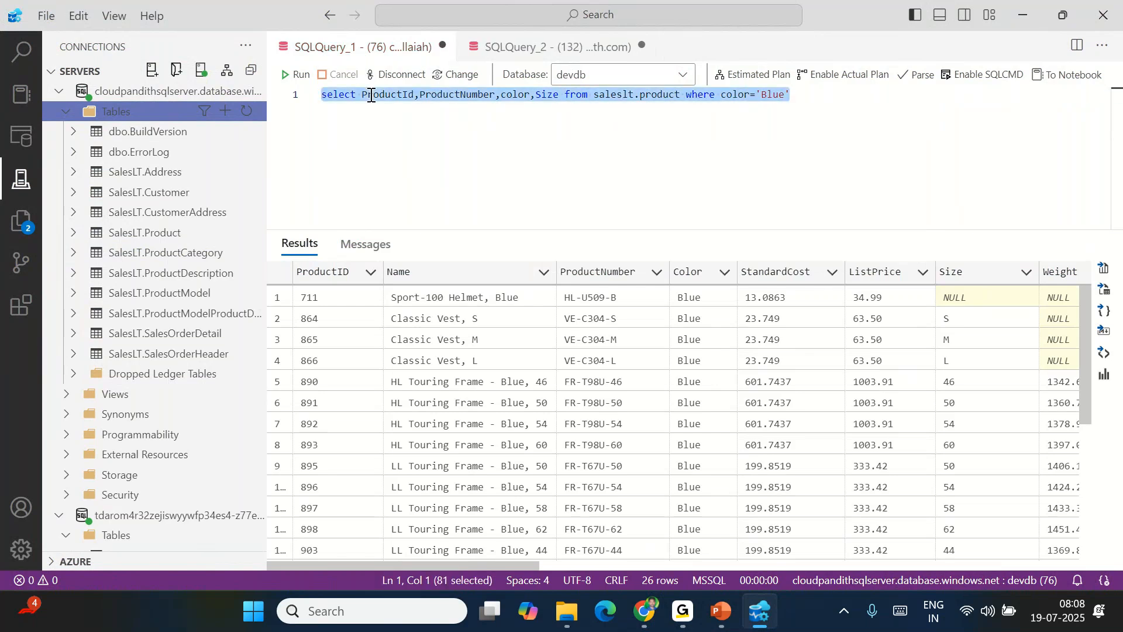
left_click_drag(380, 95, 484, 96)
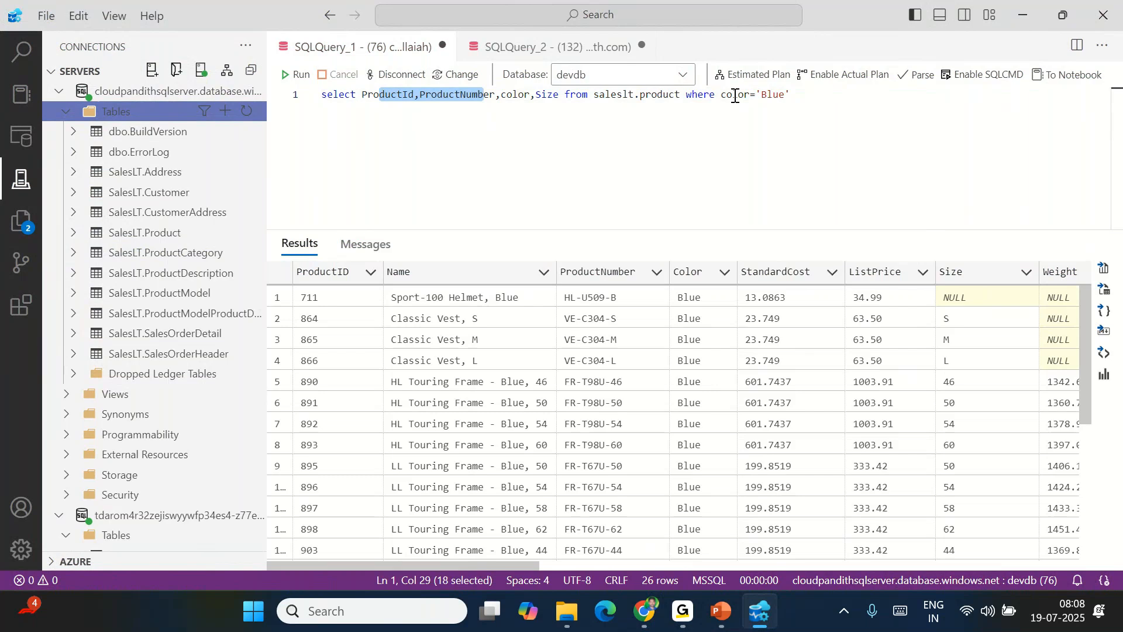
left_click_drag(813, 95, 270, 98)
key("ctrl+c")
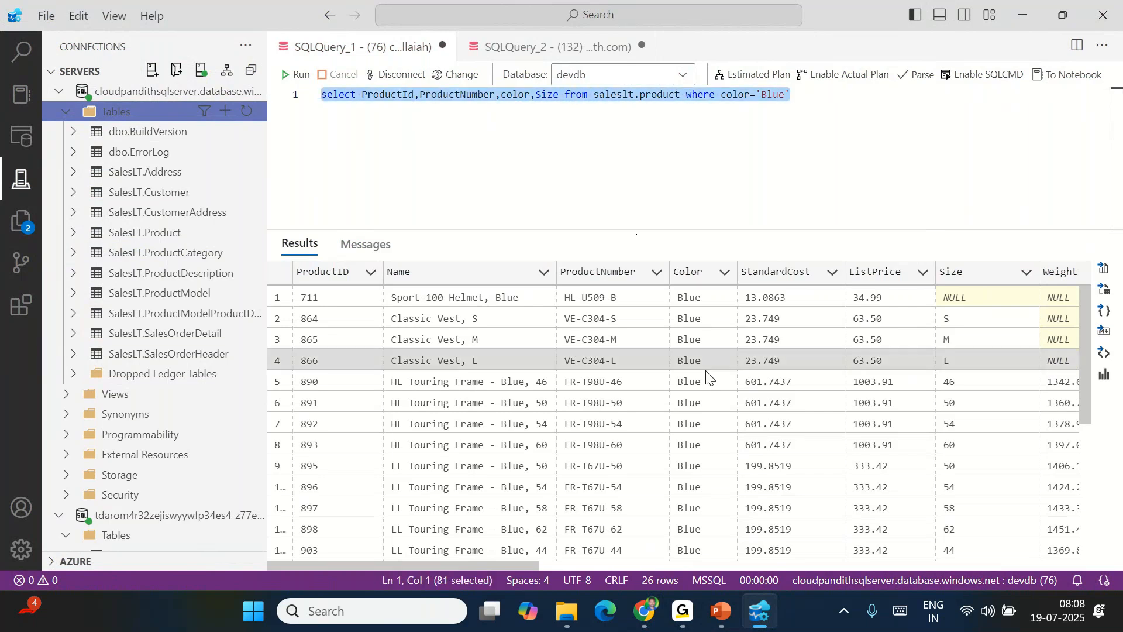
left_click(651, 614)
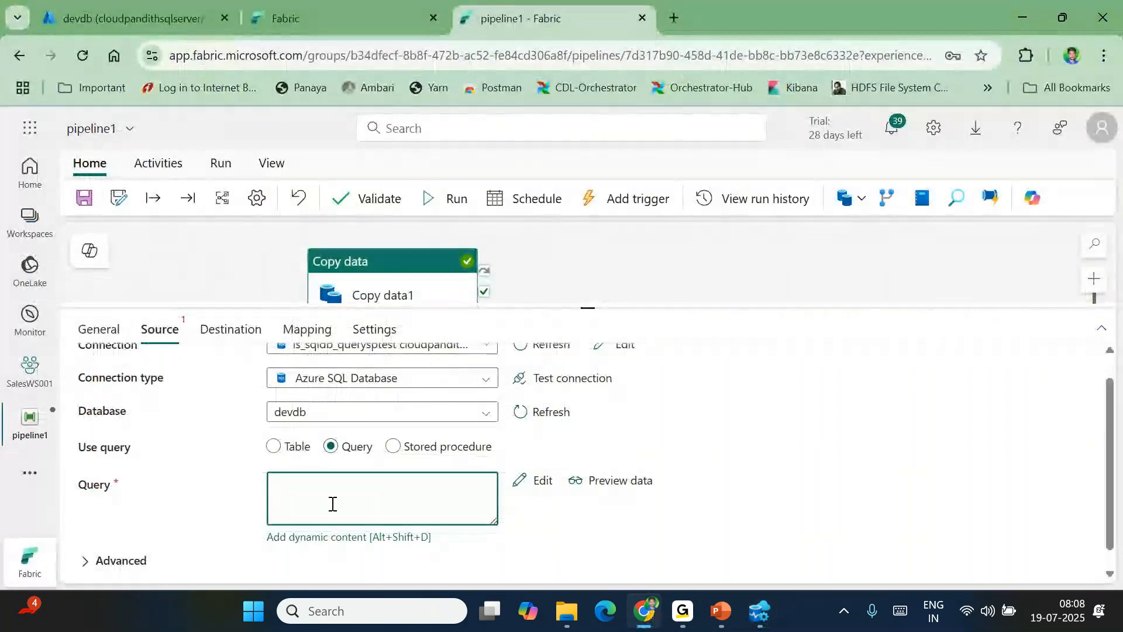
Paste the Blue products query as the source and create a new destination table Blueproduct
key("ctrl+v")
double_click(459, 499)
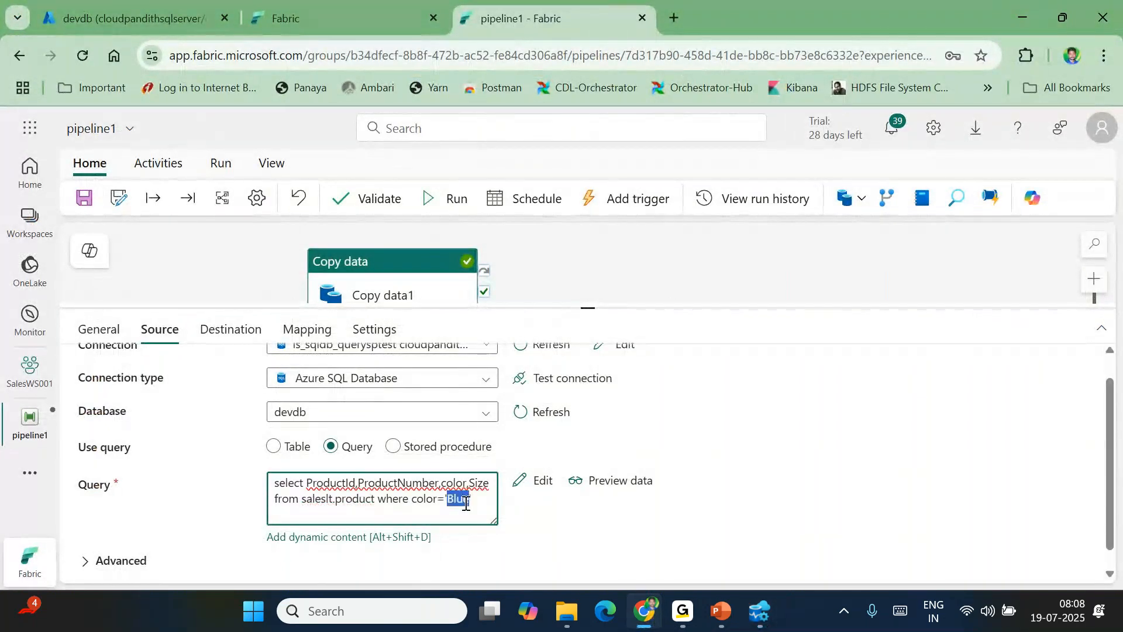
left_click(234, 336)
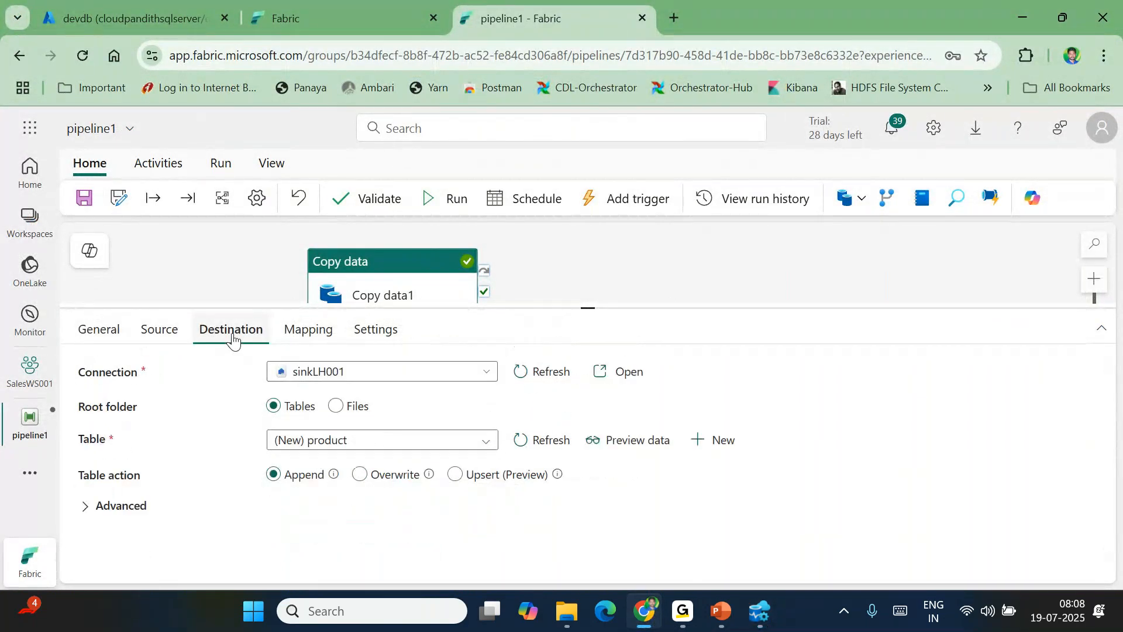
left_click(729, 441)
left_click(517, 371)
type("Blueprodu")
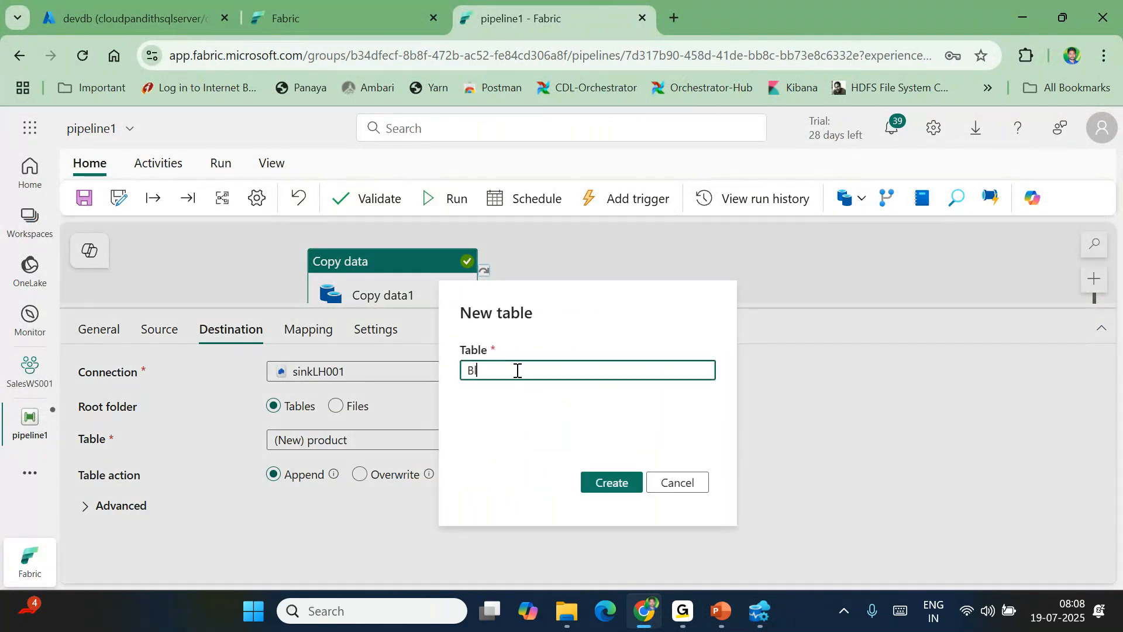
type("ct")
left_click(611, 483)
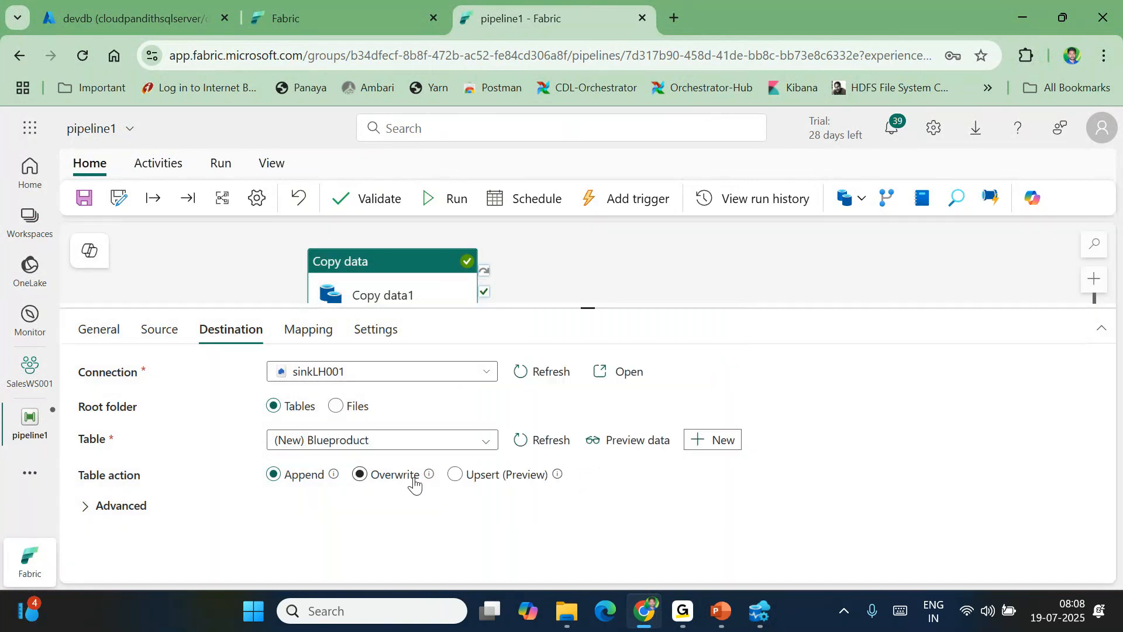
Save the pipeline, recheck the source query and destination, and run it
left_click(84, 198)
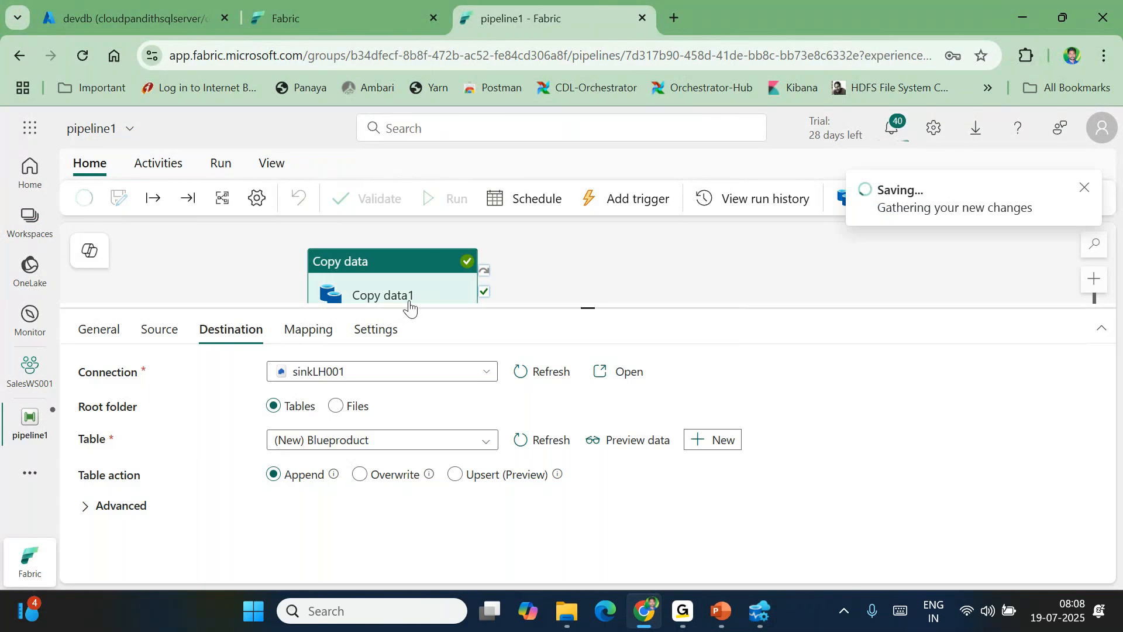
left_click(163, 328)
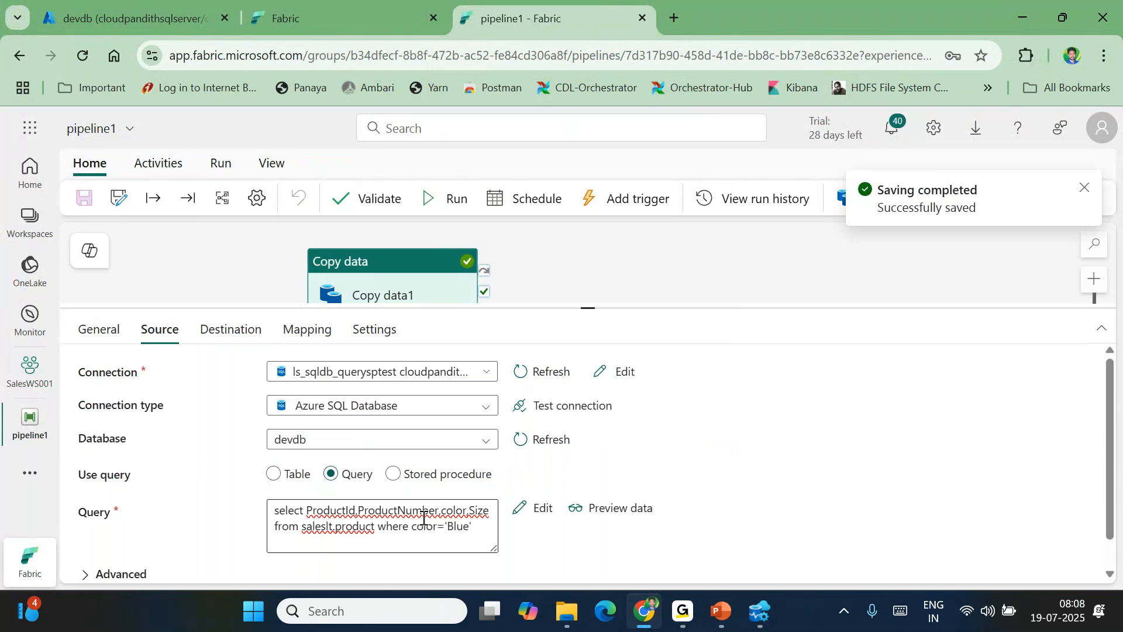
left_click(454, 525)
double_click(455, 525)
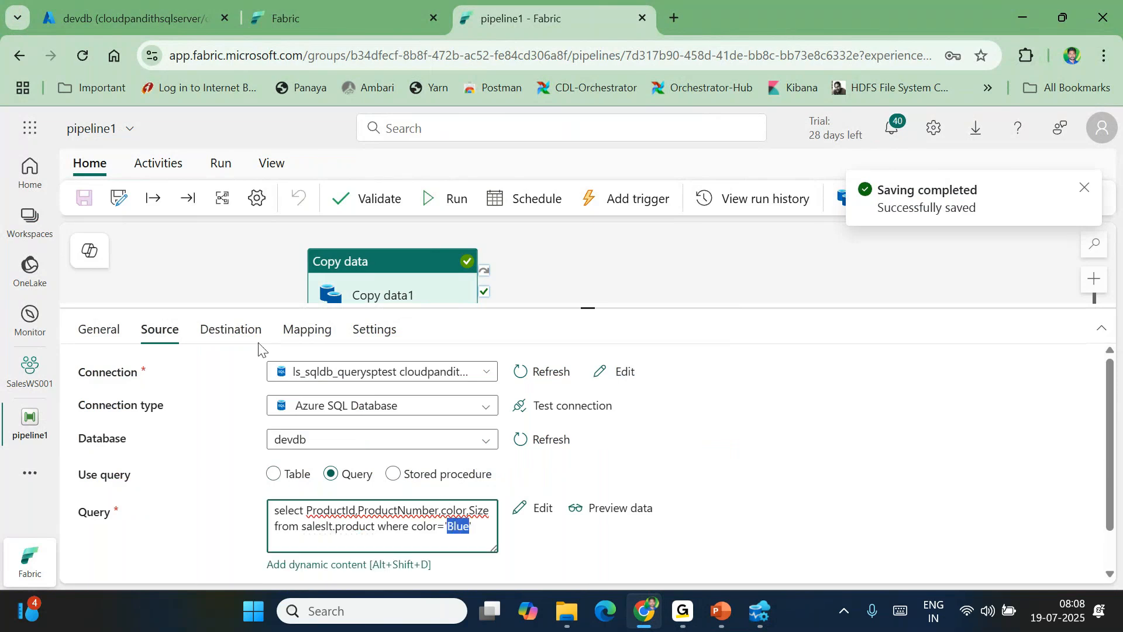
left_click(235, 333)
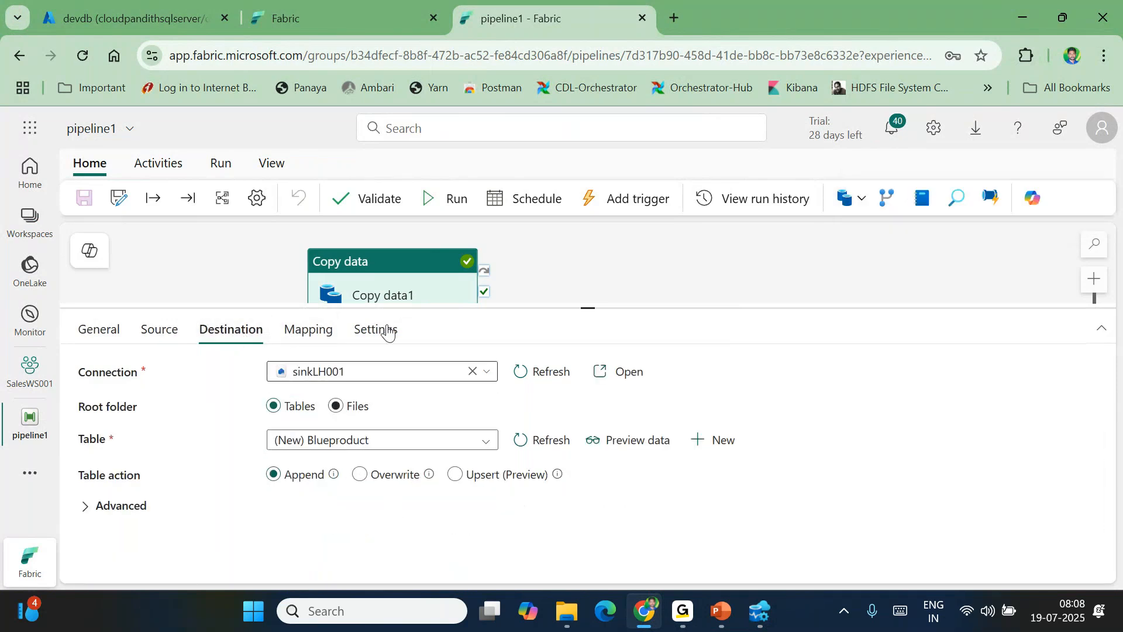
left_click(455, 201)
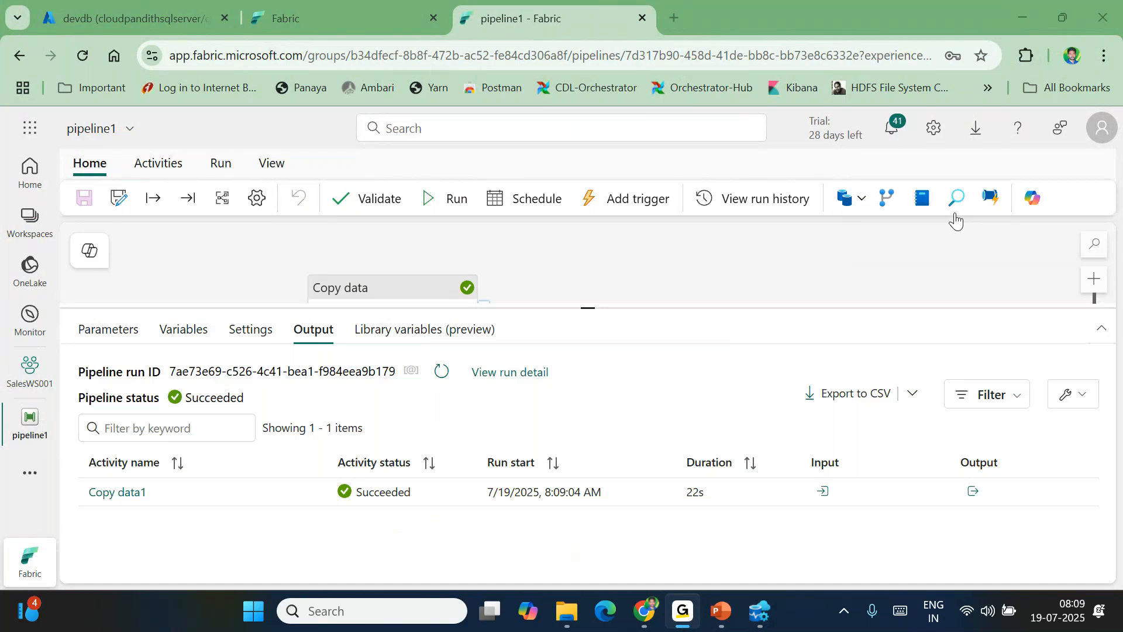
left_click(110, 494)
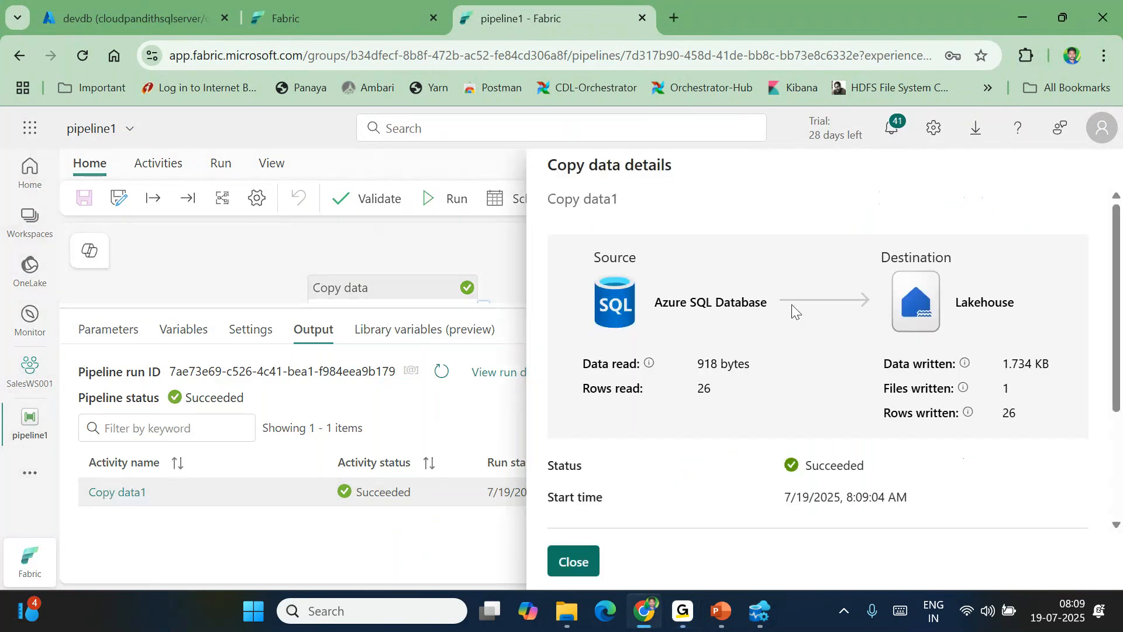
left_click_drag(695, 368, 755, 375)
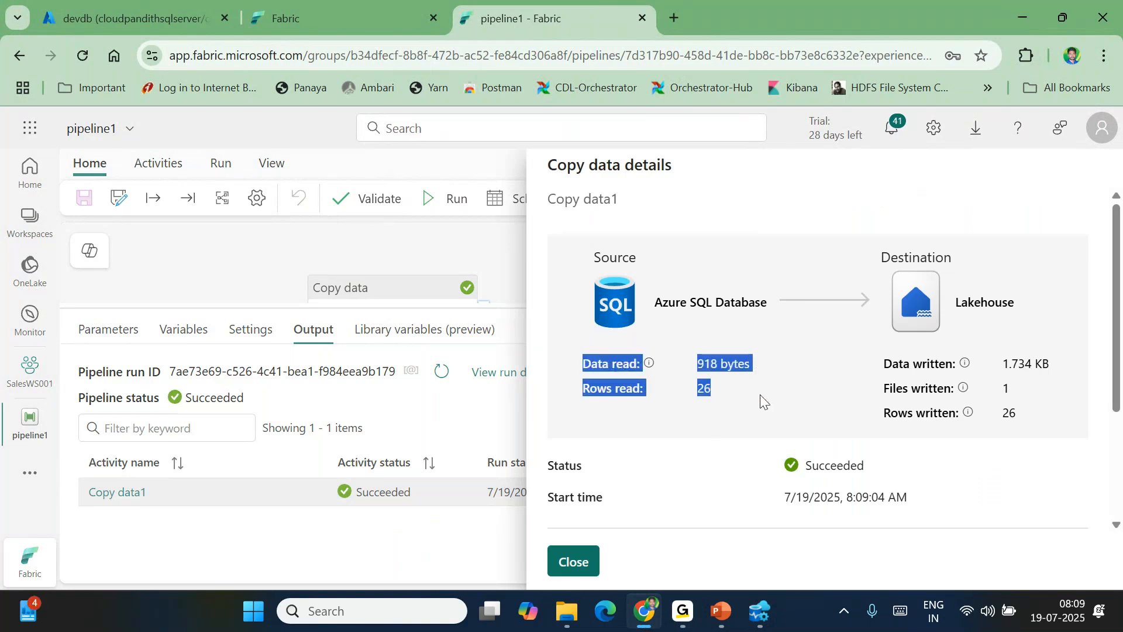
left_click(707, 445)
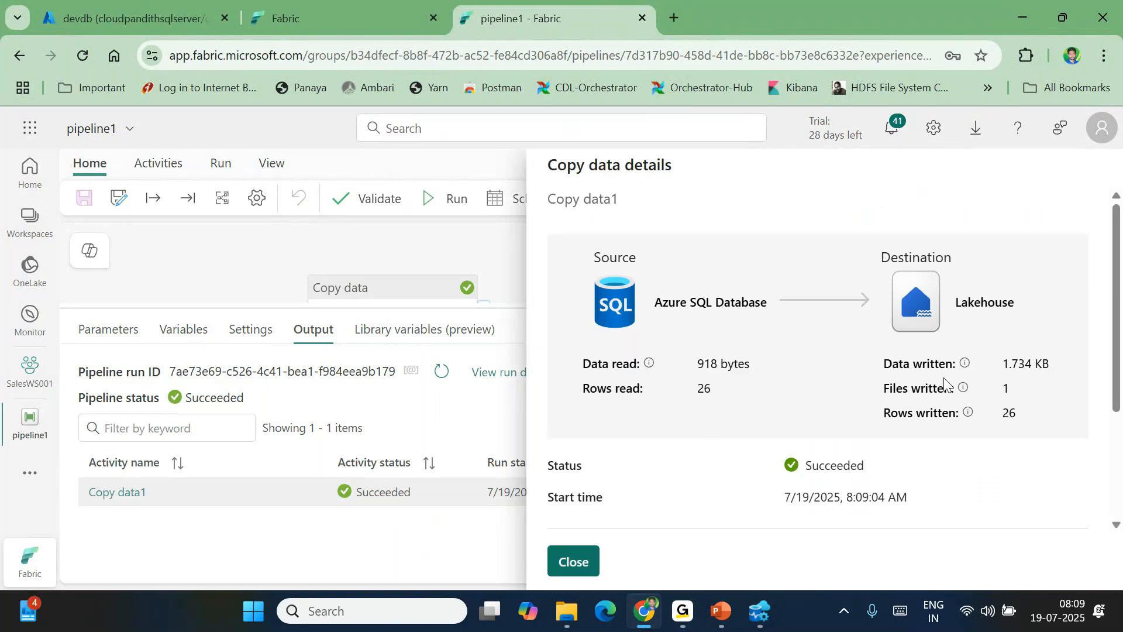
left_click_drag(1002, 364, 1057, 365)
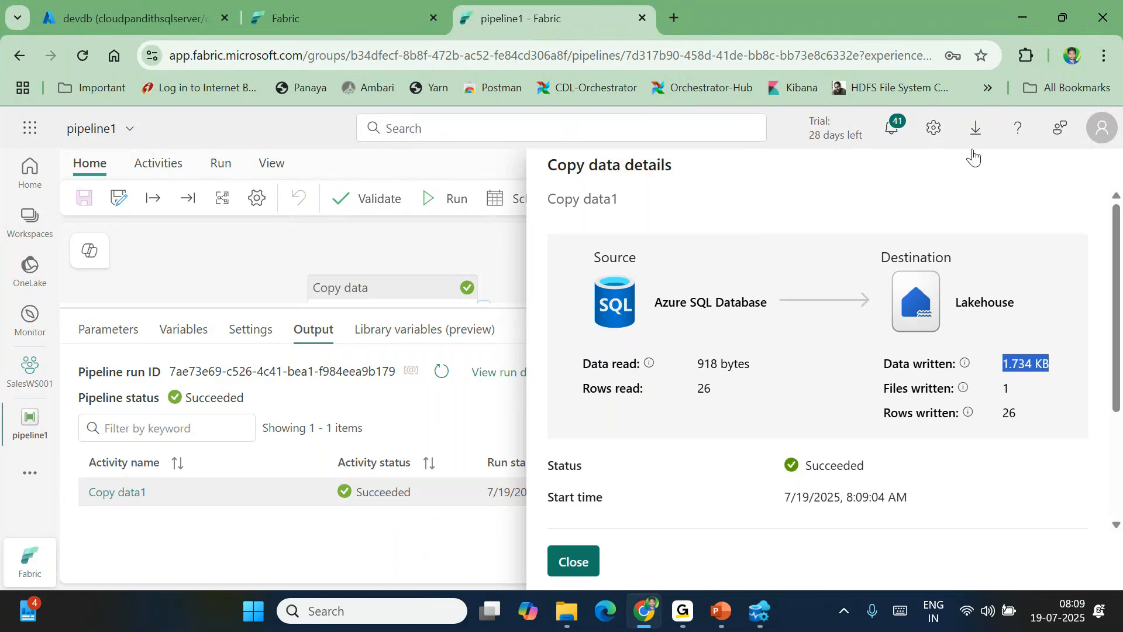
left_click(1016, 129)
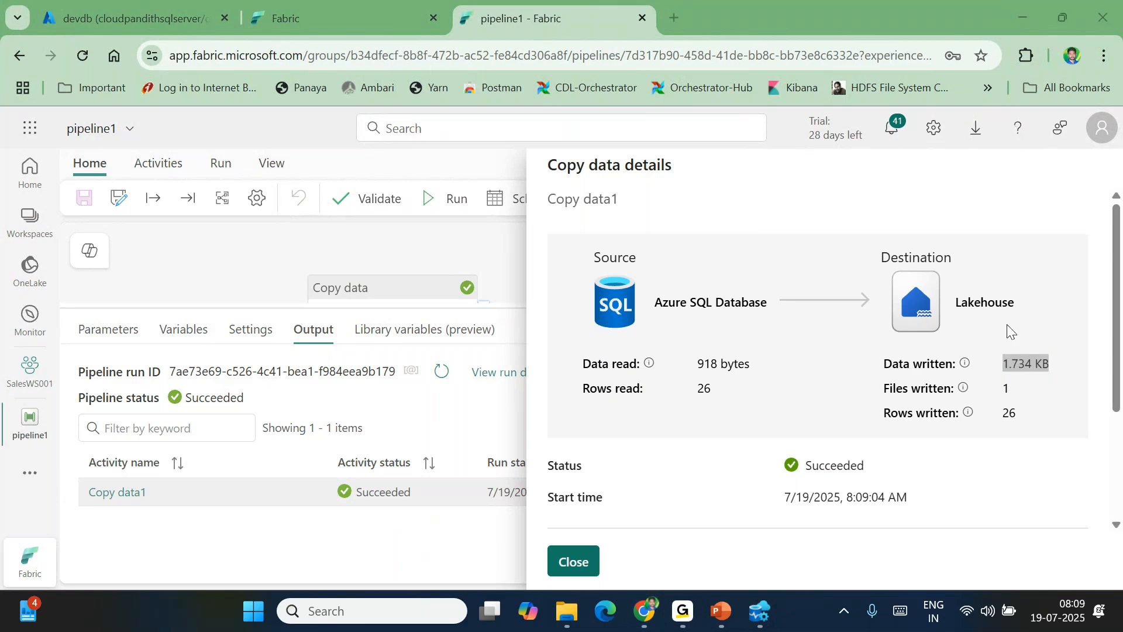
triple_click(1021, 364)
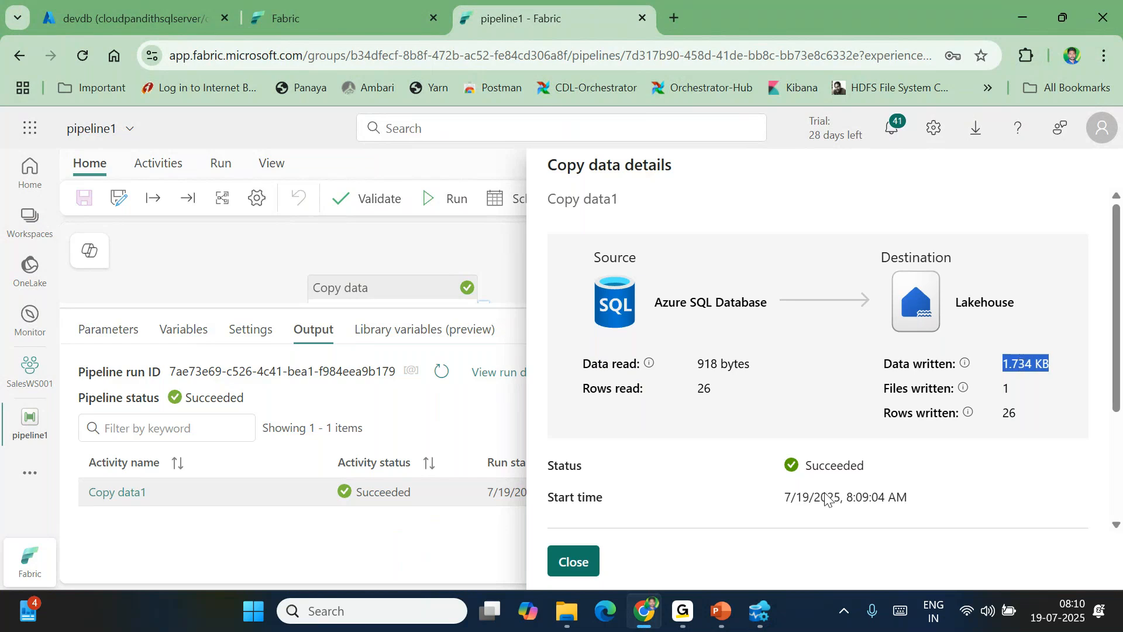
left_click_drag(698, 363, 749, 379)
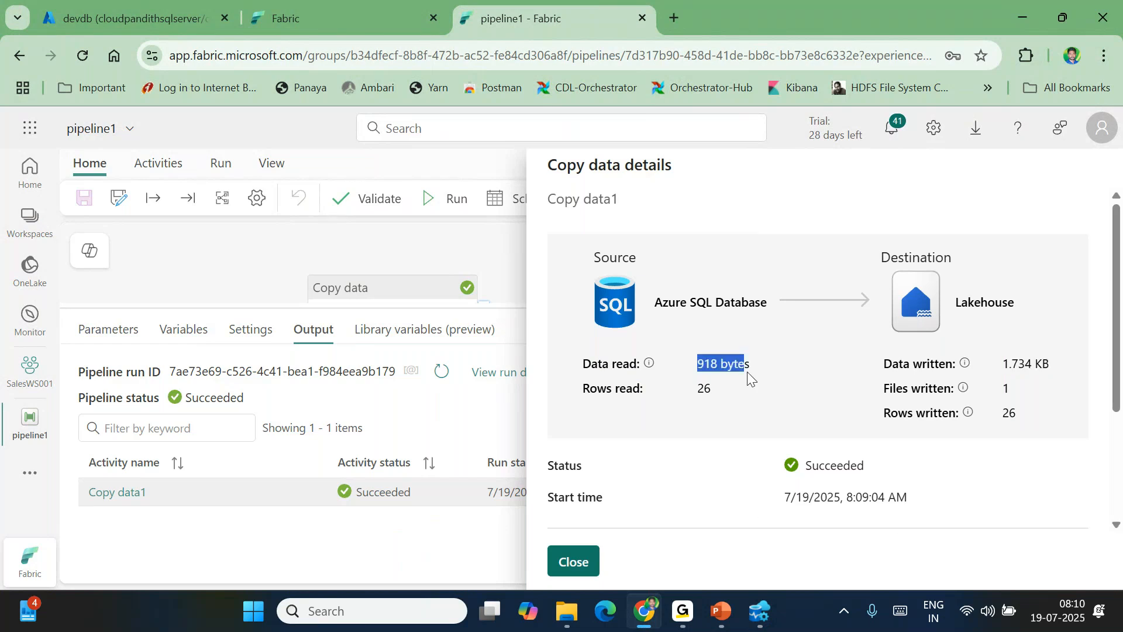
left_click_drag(1004, 364, 1056, 369)
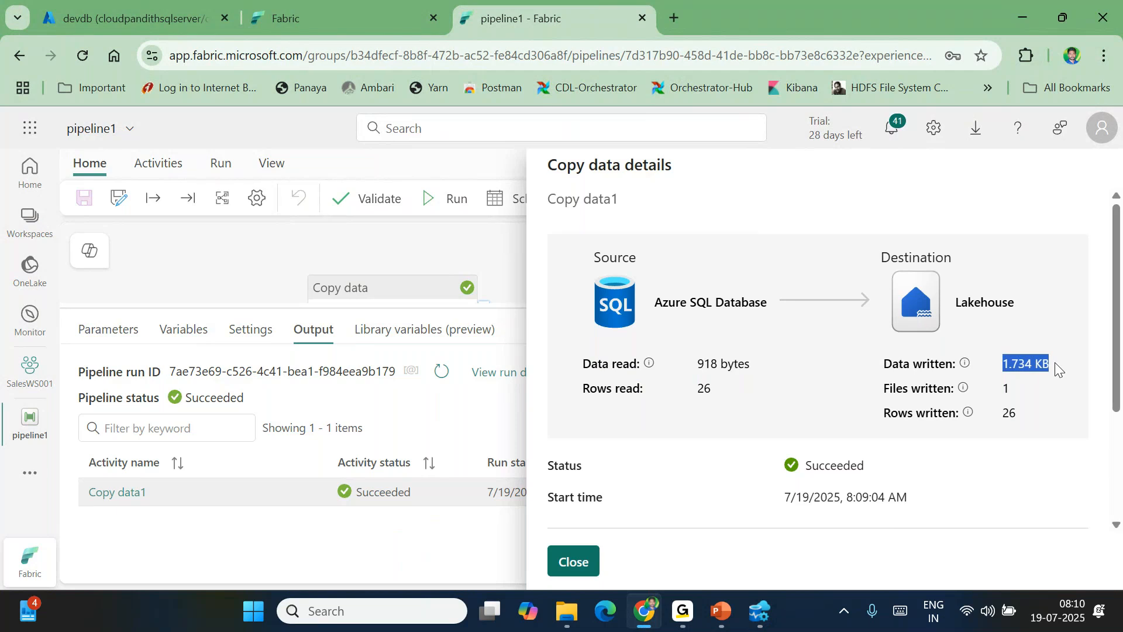
triple_click(1034, 360)
triple_click(710, 363)
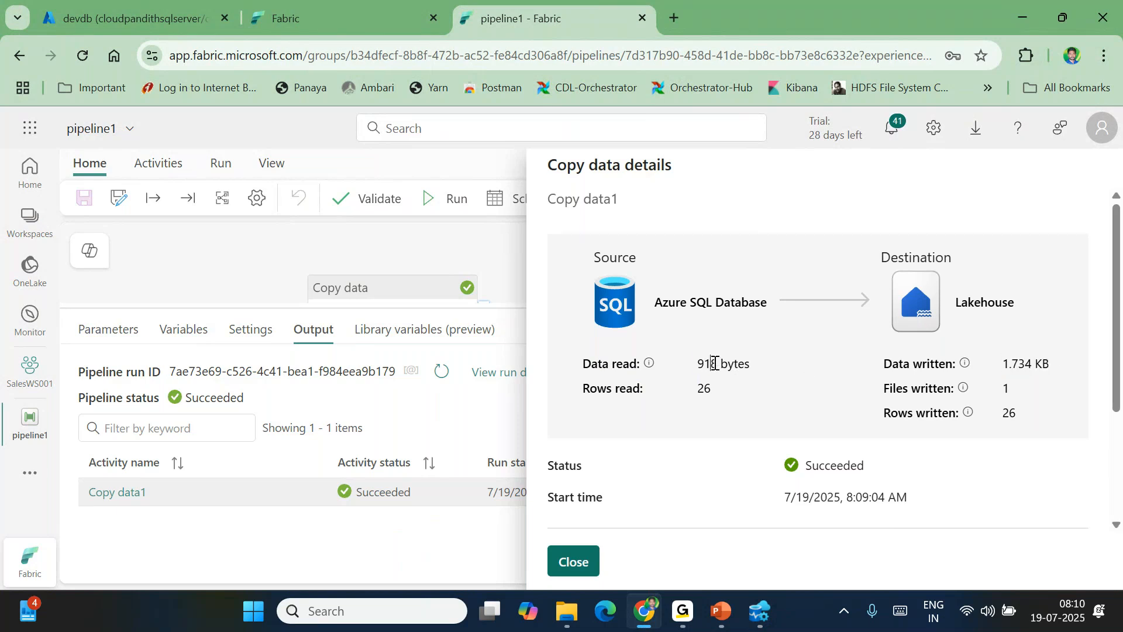
left_click(569, 560)
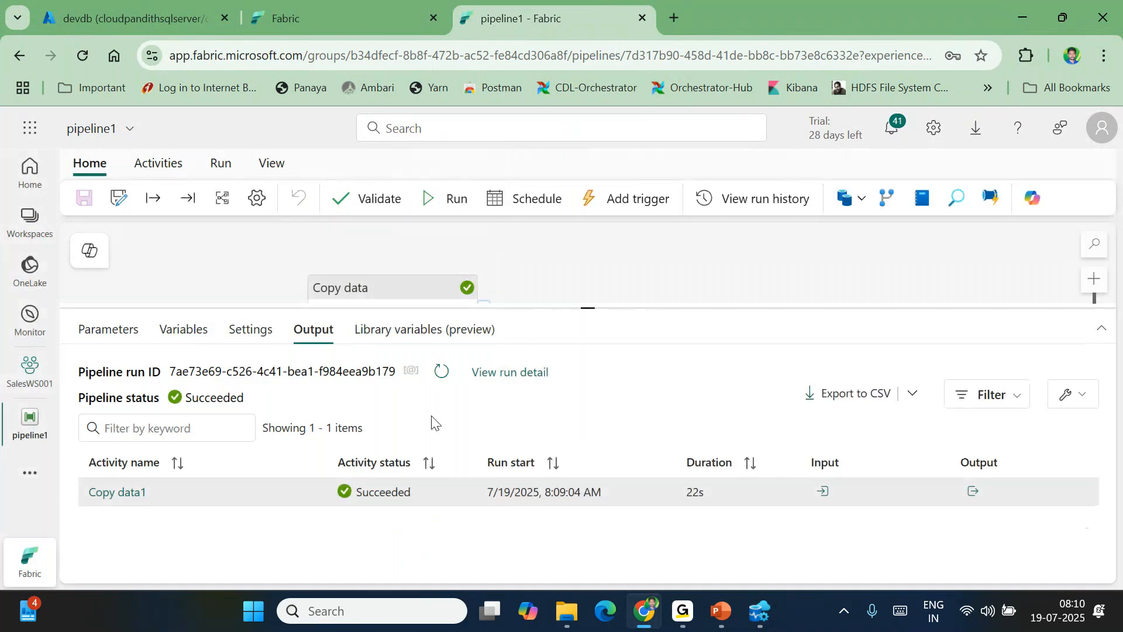
Check the copy destination settings, then go to the sinkLH001 query in Azure Data Studio
left_click(386, 296)
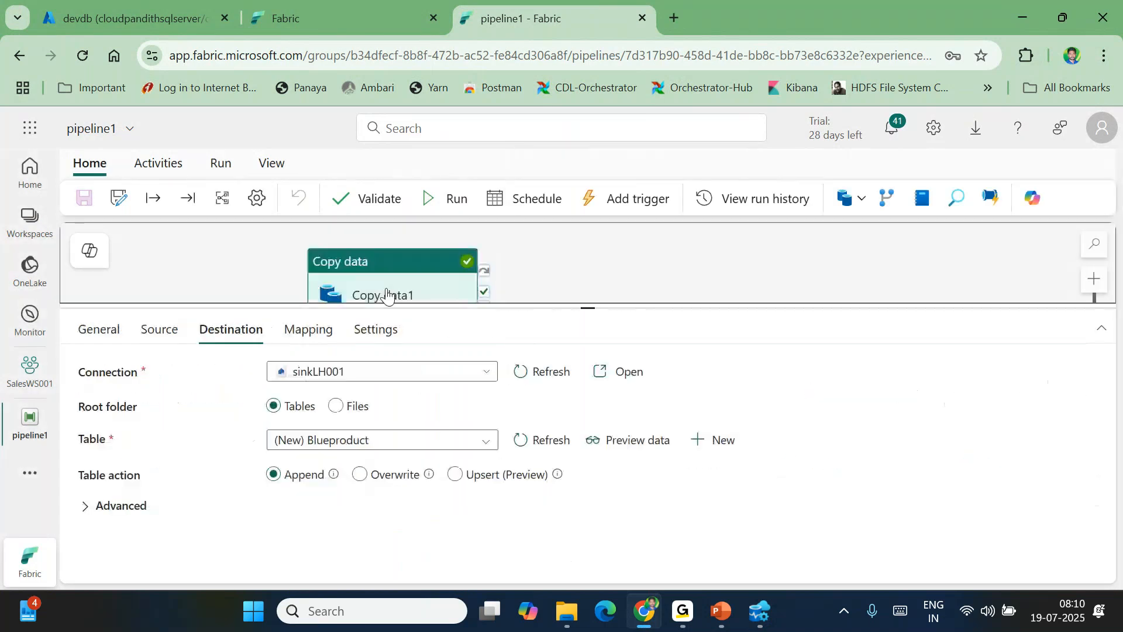
left_click(759, 612)
left_click(550, 47)
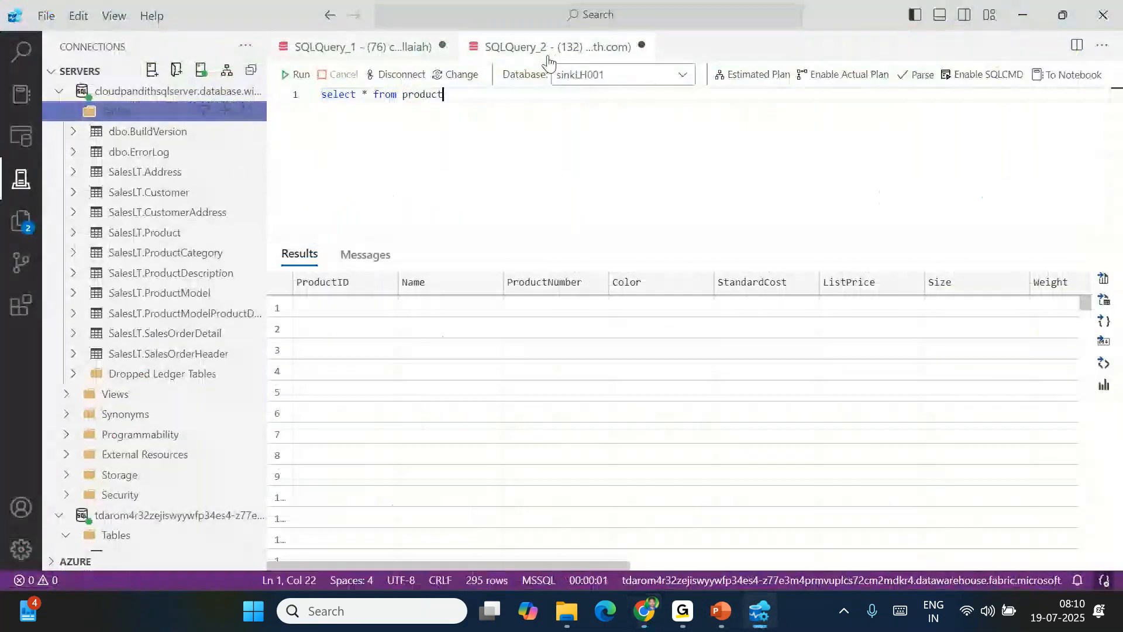
Add and run select * from blueproduct as line 2, getting an Invalid object name error
key("Return")
type("select * from product")
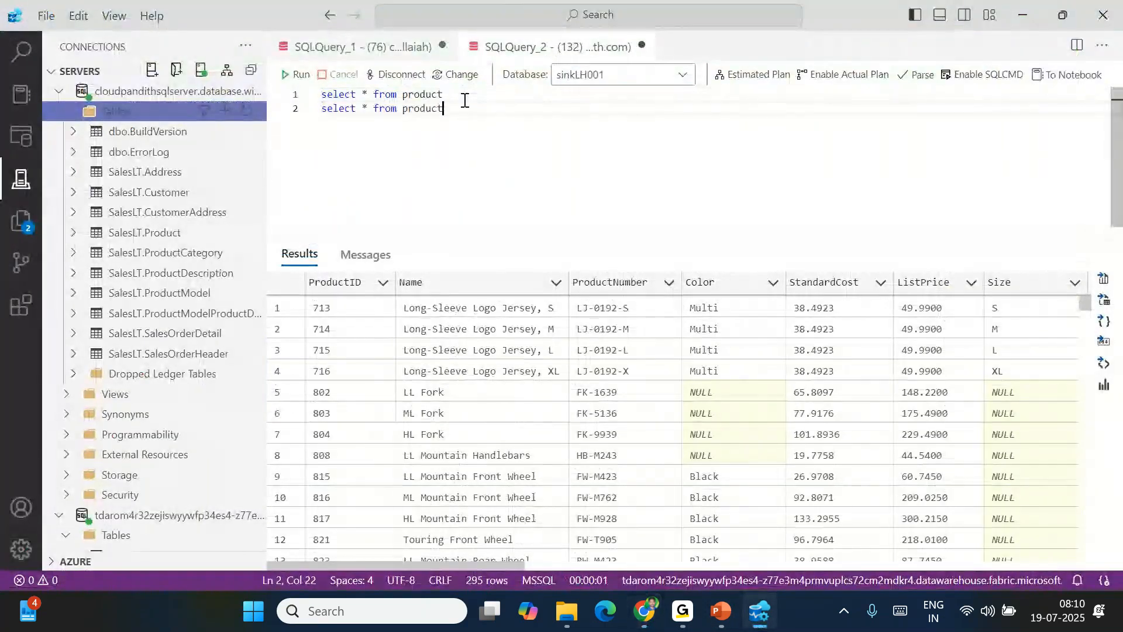
left_click(404, 111)
type("blue")
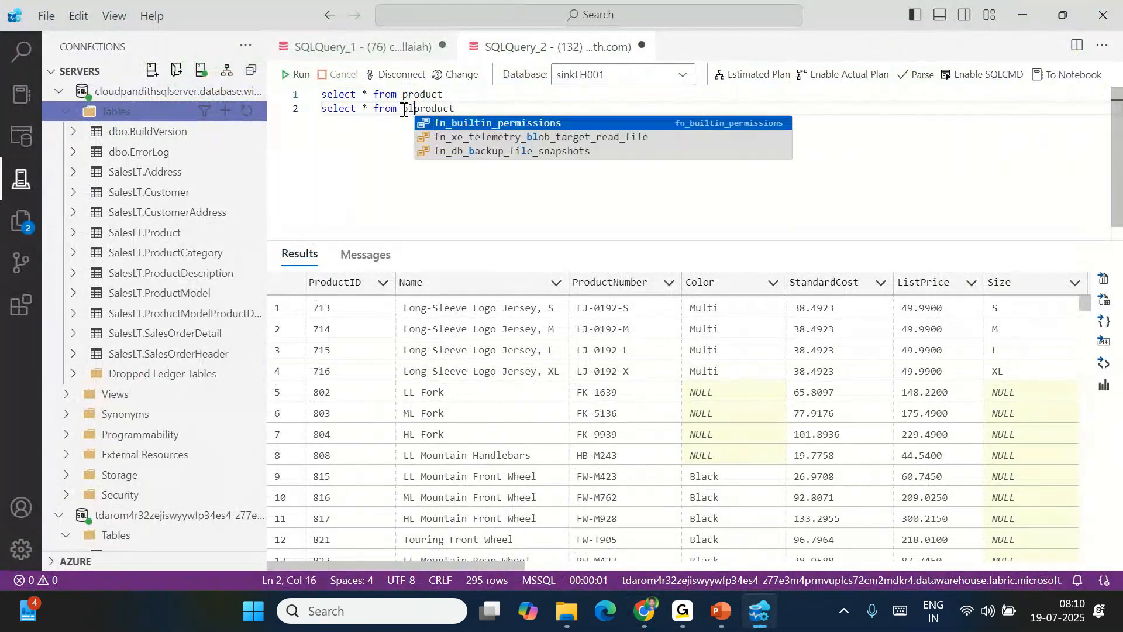
key("shift+Home")
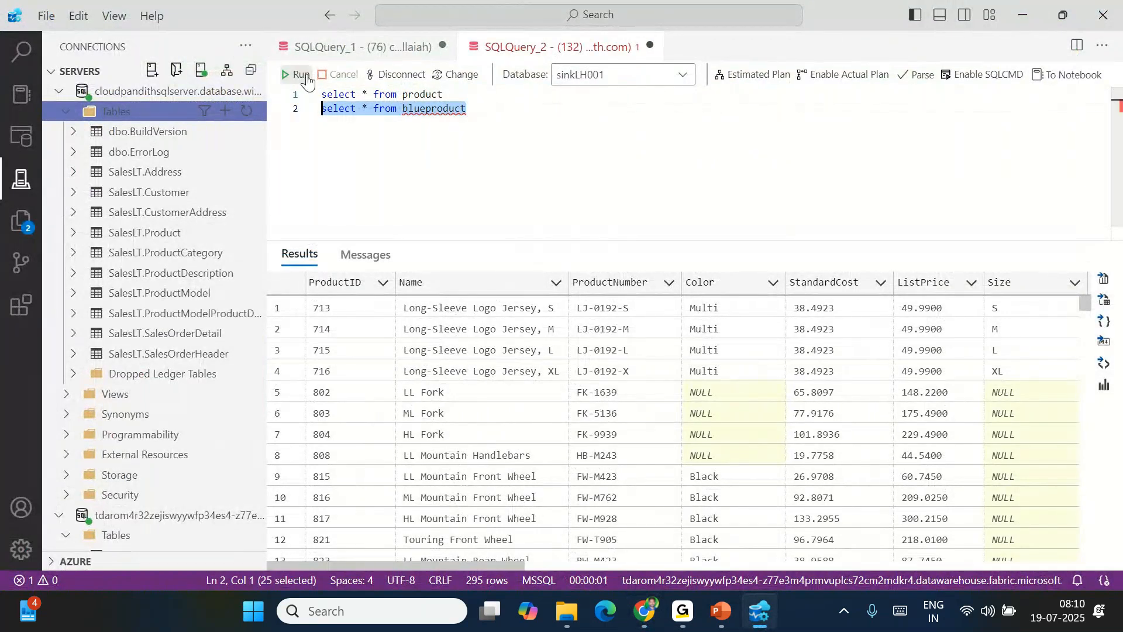
left_click(301, 75)
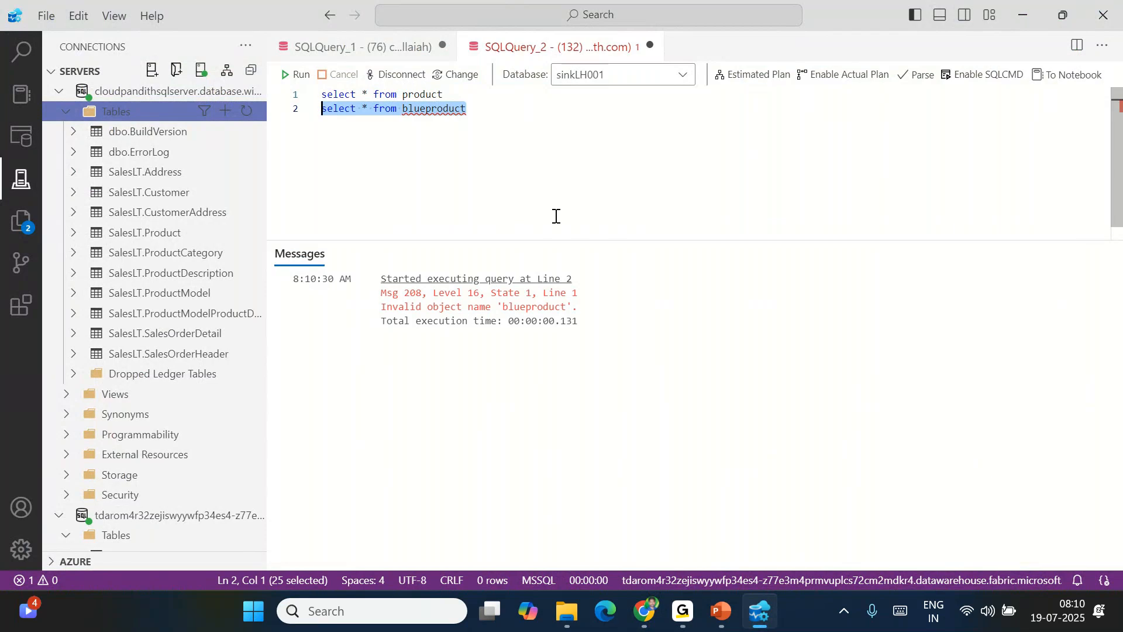
scroll(164, 389, "down", 3)
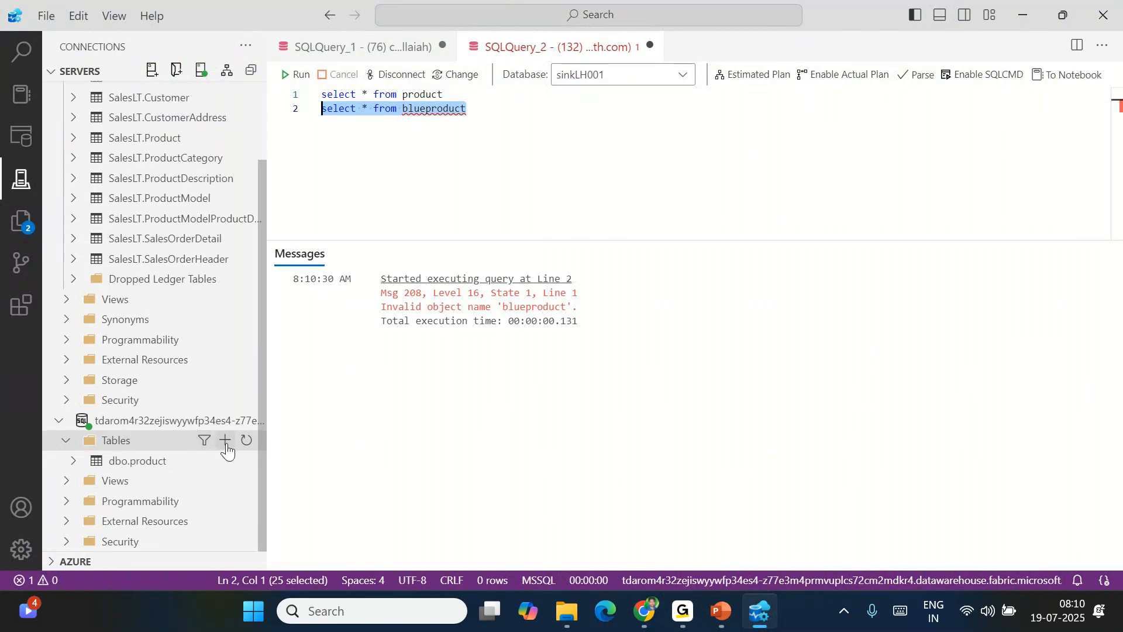
Refresh sinkLH001's Tables list so dbo.Blueproduct appears beside dbo.product, then revisit both query tabs
left_click(225, 440)
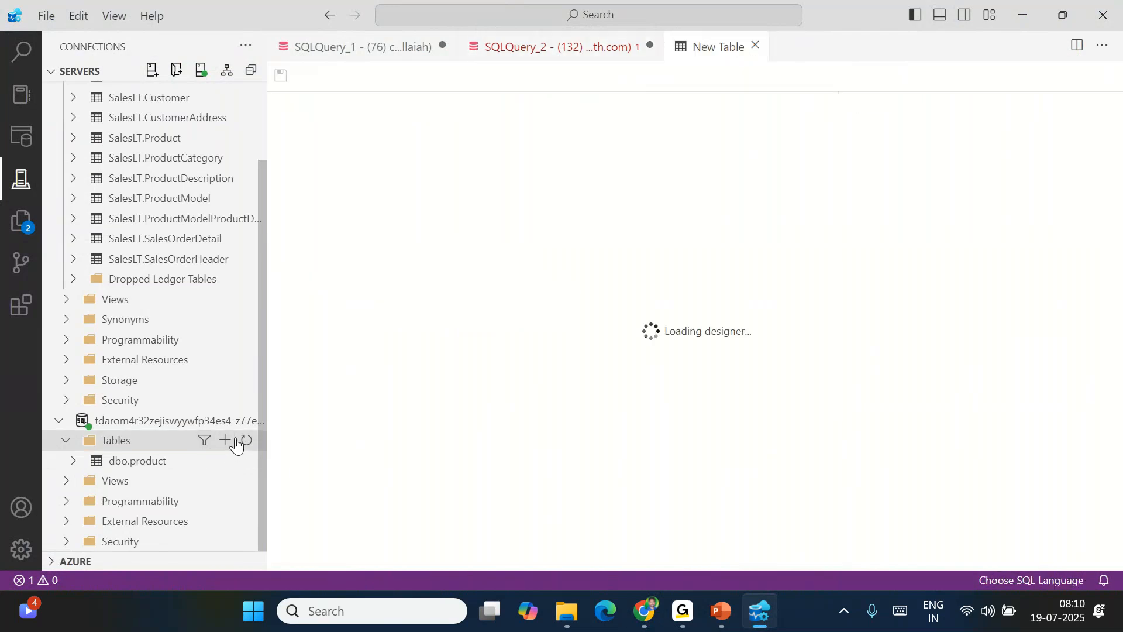
left_click(244, 443)
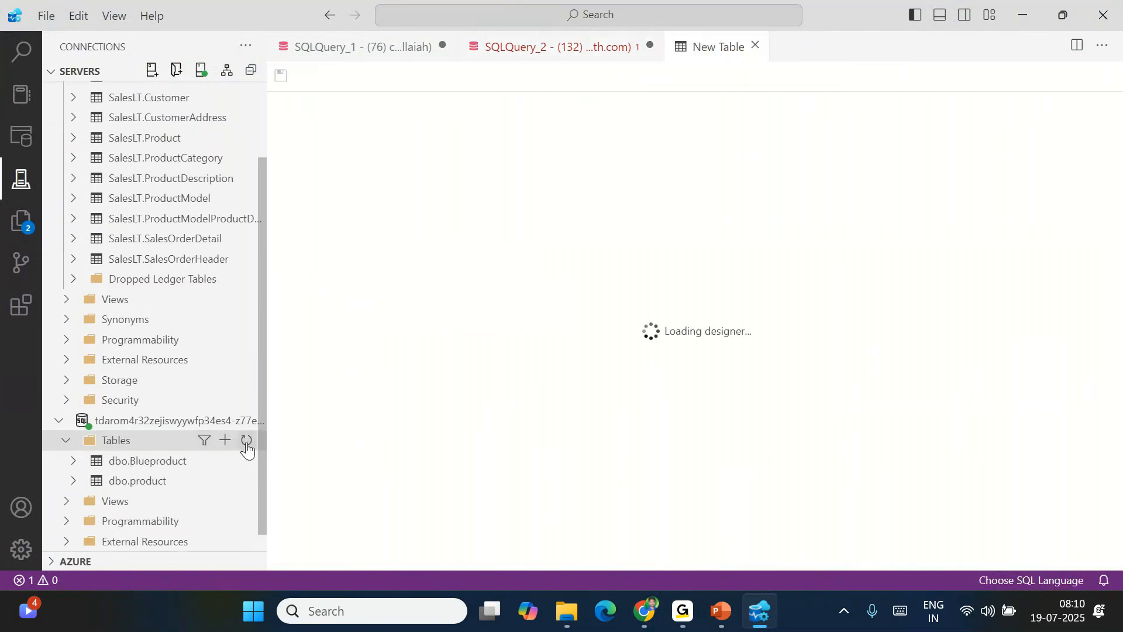
left_click(551, 46)
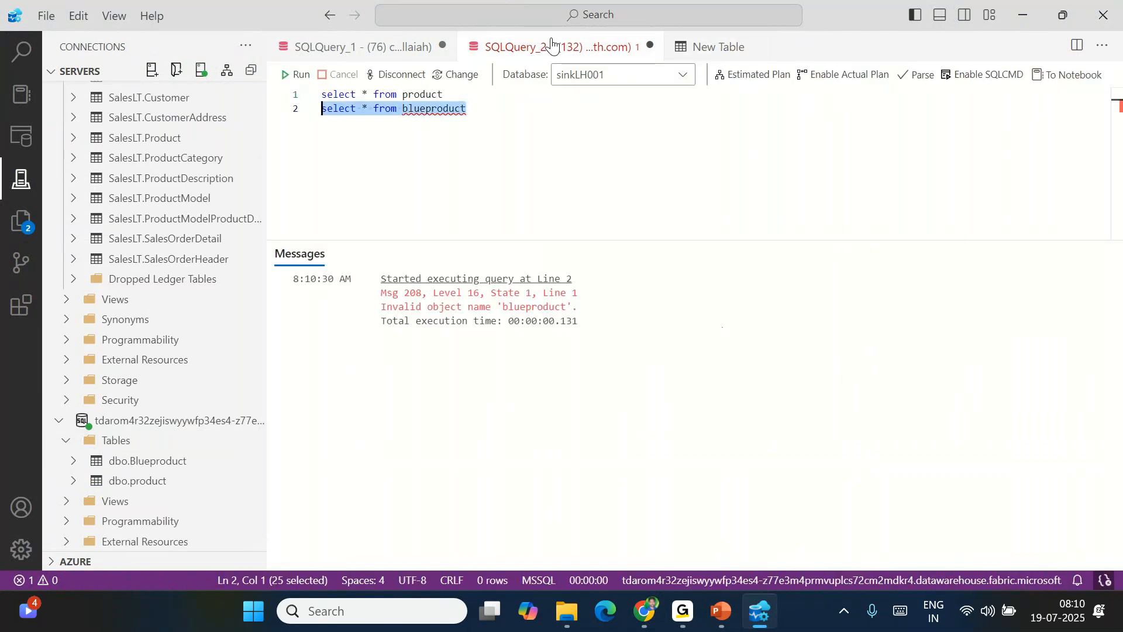
left_click(537, 130)
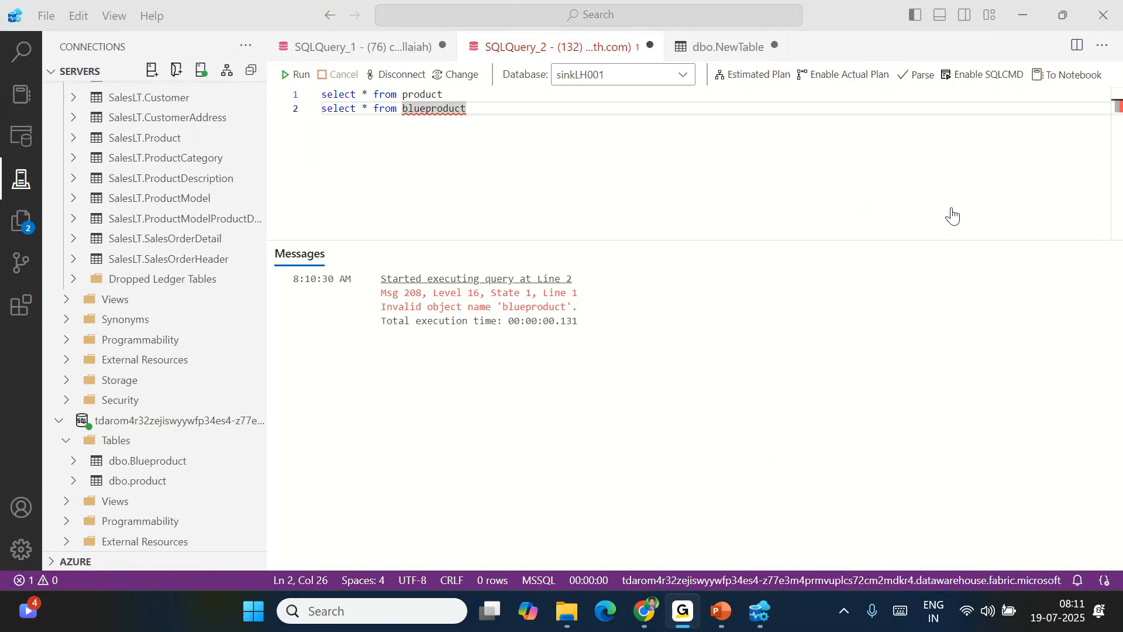
left_click(357, 47)
left_click(364, 120)
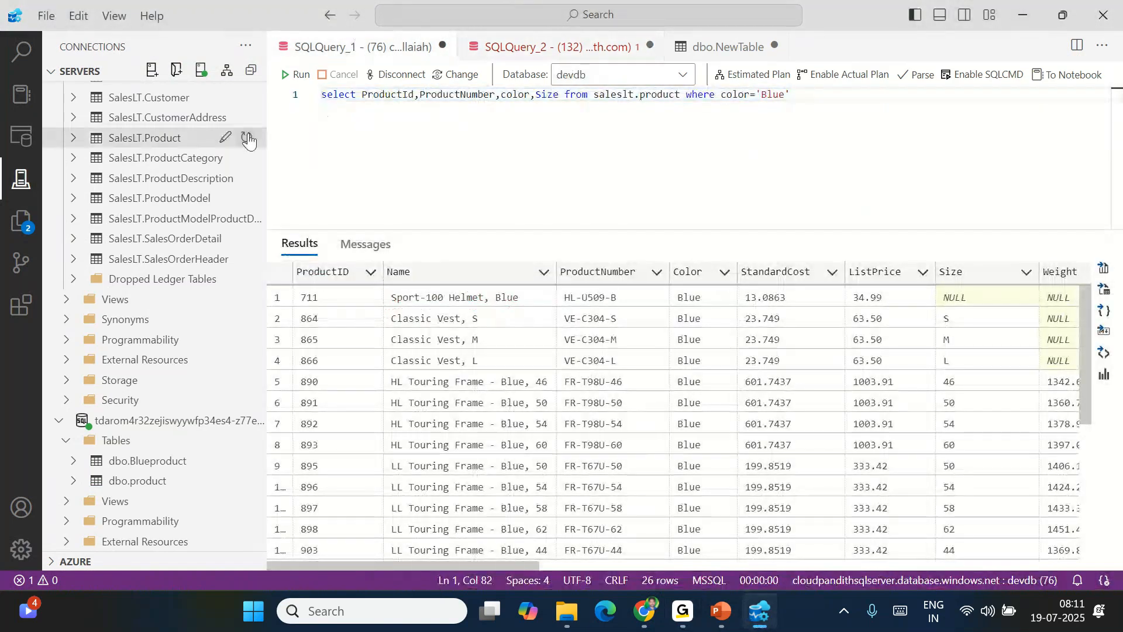
left_click(565, 48)
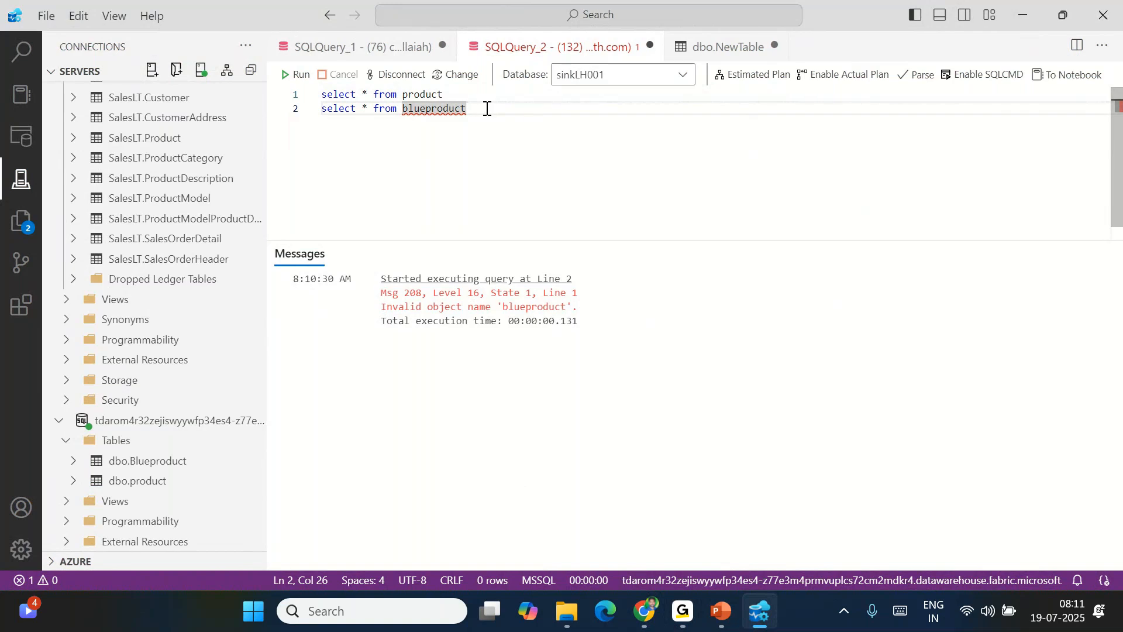
Correct the name to Blueproduct, run select * from Blueproduct for its 26 rows, and return to Fabric
left_click(411, 111)
key("ctrl+space")
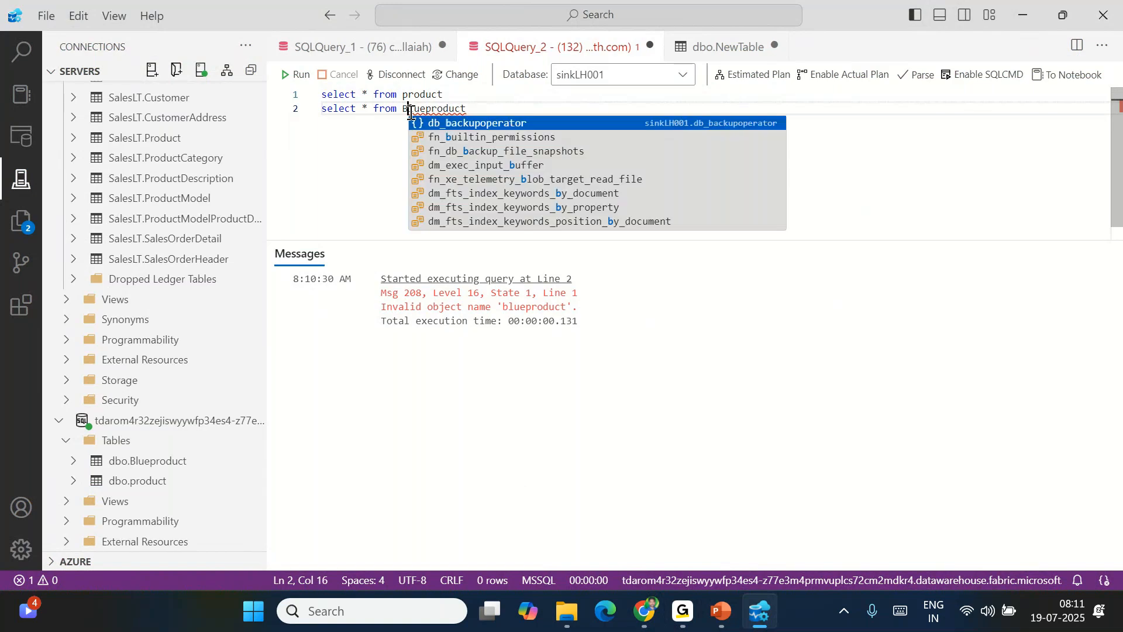
left_click_drag(467, 111, 314, 111)
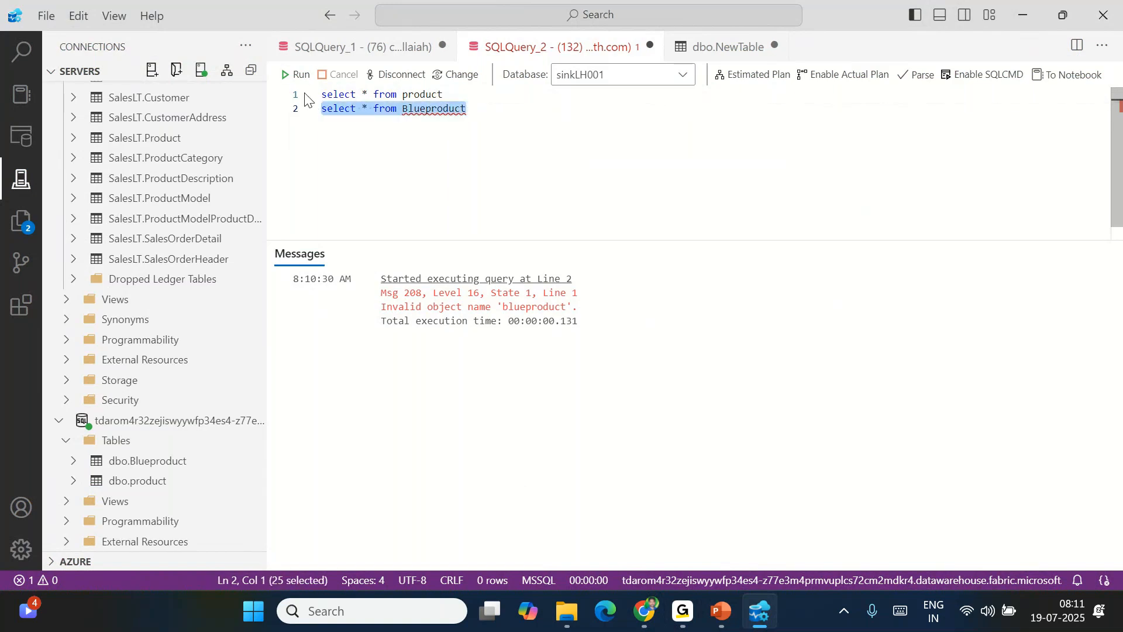
left_click(297, 73)
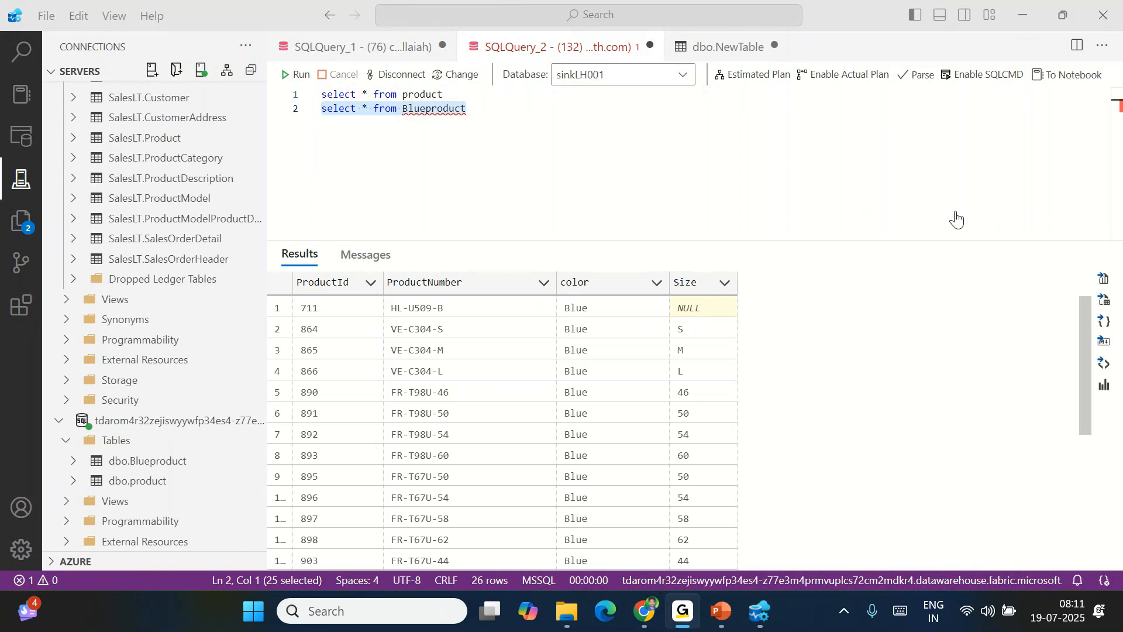
left_click(492, 145)
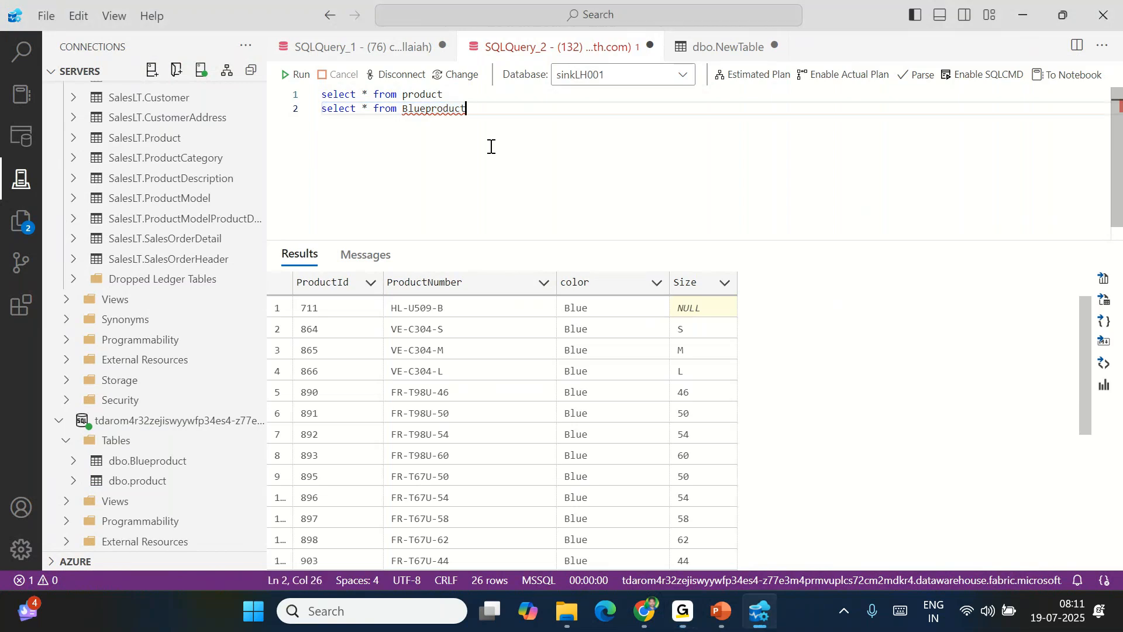
left_click(644, 612)
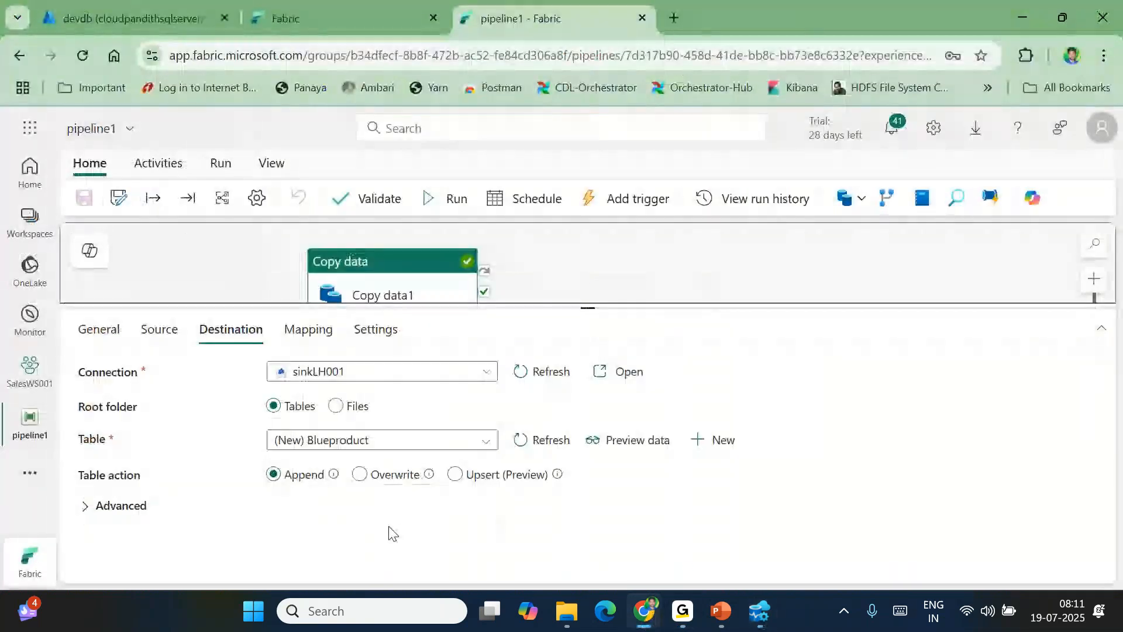
Review the source query's color='Blue' filter, then add a new pipeline parameter
left_click(158, 330)
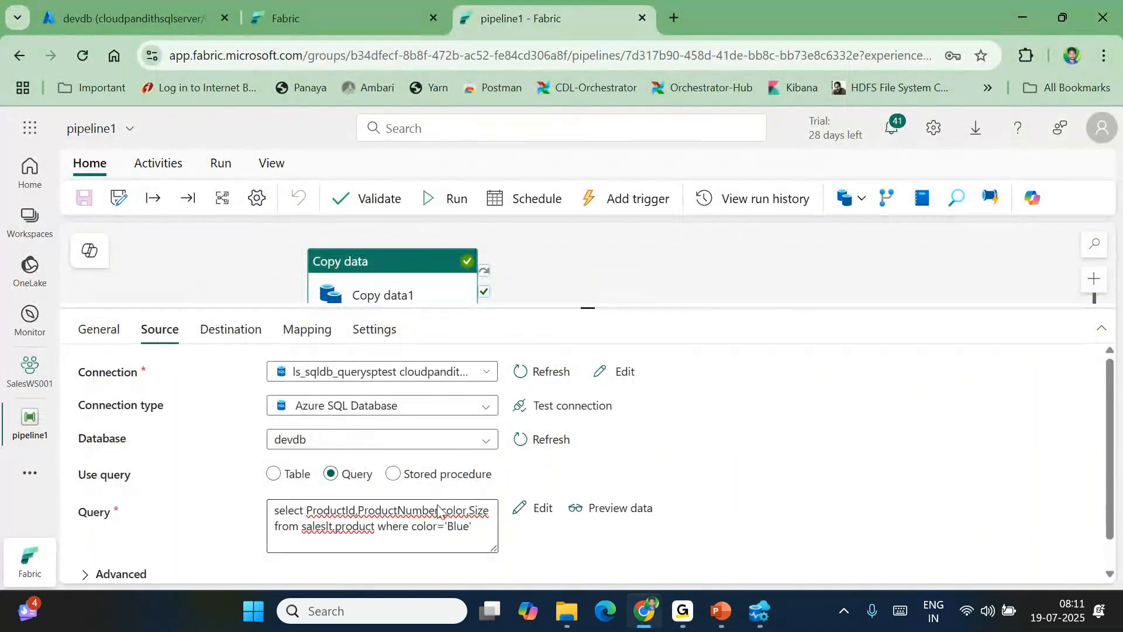
double_click(459, 528)
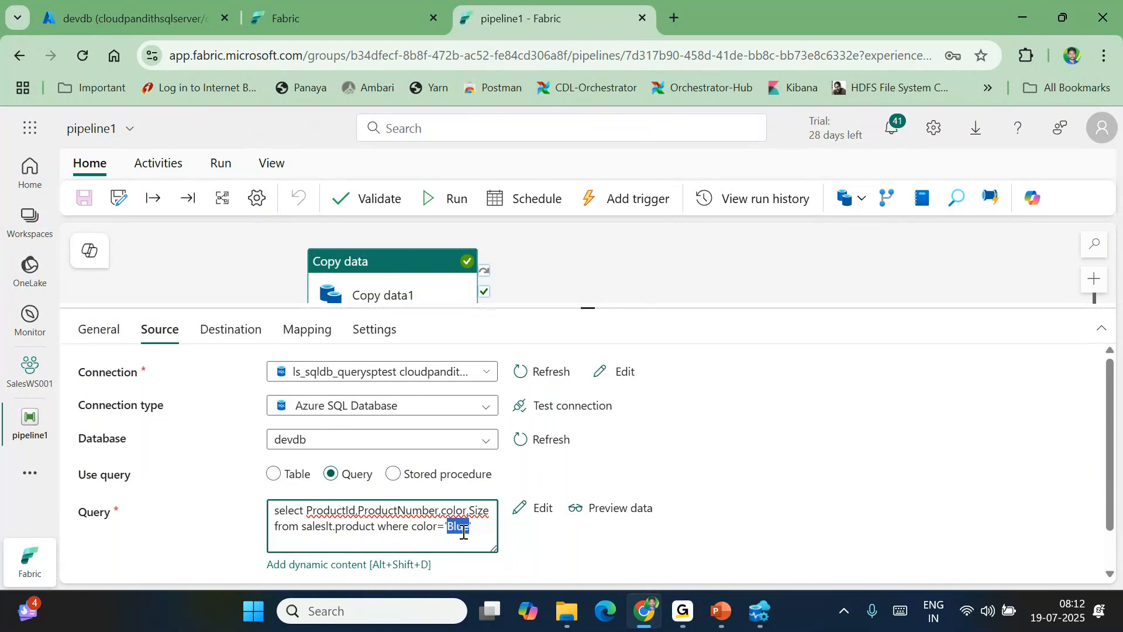
double_click(429, 529)
left_click(454, 529)
double_click(454, 529)
left_click(485, 530)
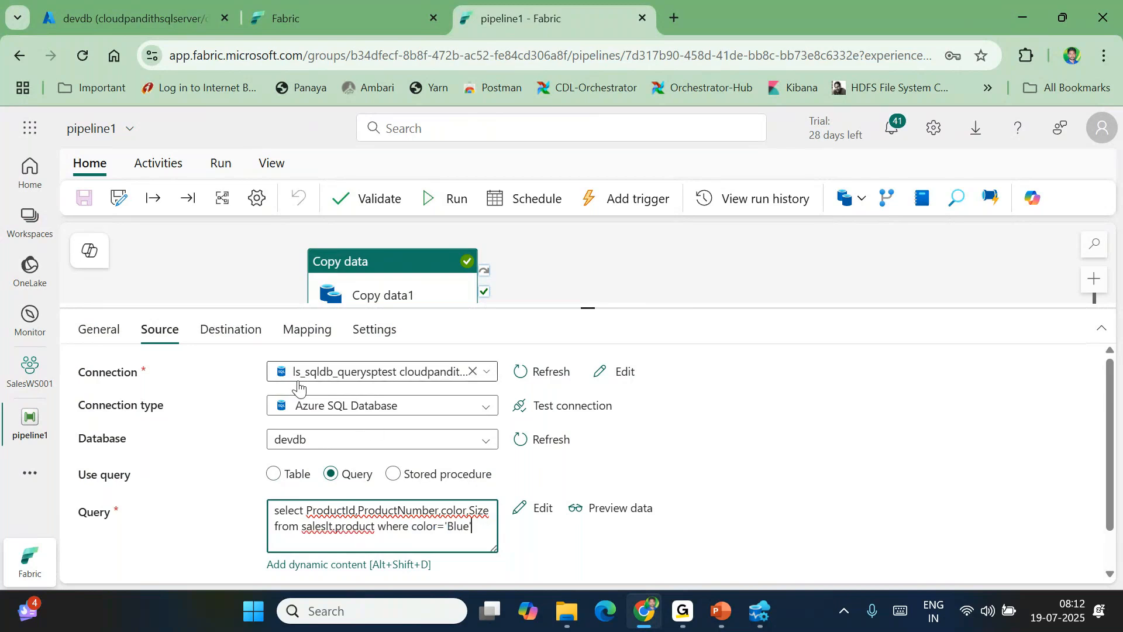
left_click(197, 282)
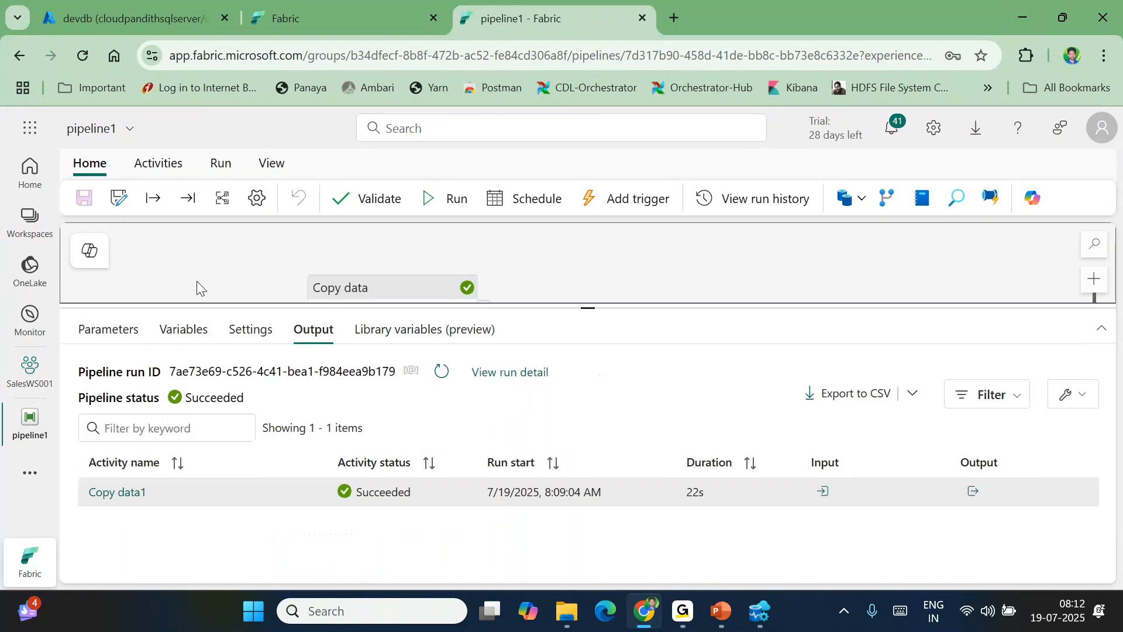
left_click(102, 380)
Name the new string parameter pl_param_color
left_click(165, 438)
type("pl_para")
key("BackSpace")
type("ram_color")
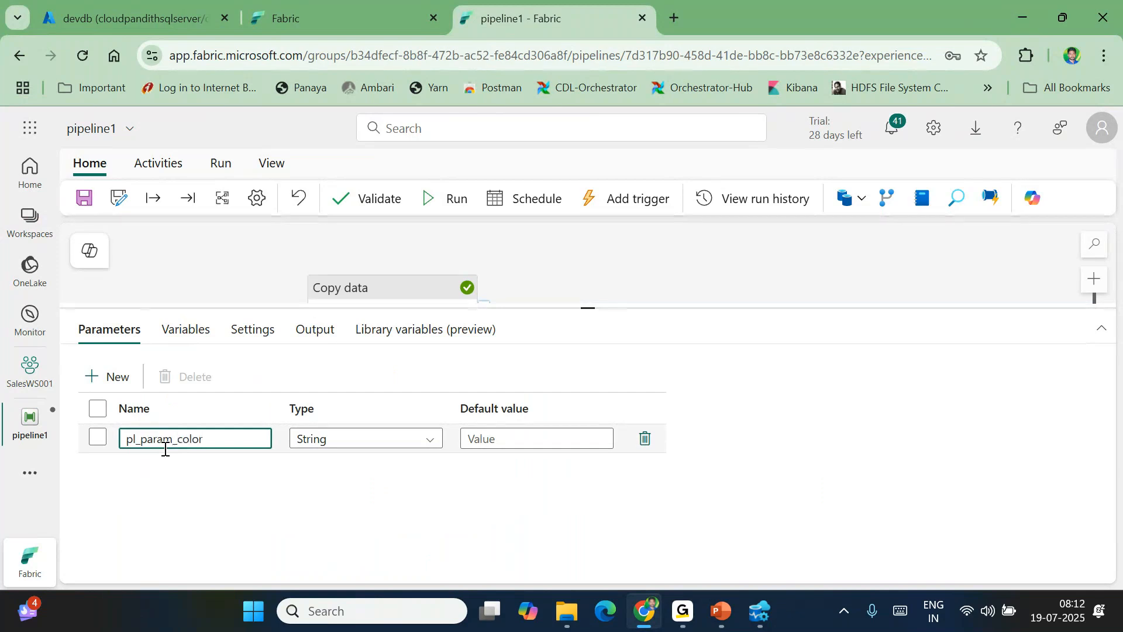
Remove 'Blue' from the source query and move the query into the dynamic content builder
left_click(382, 294)
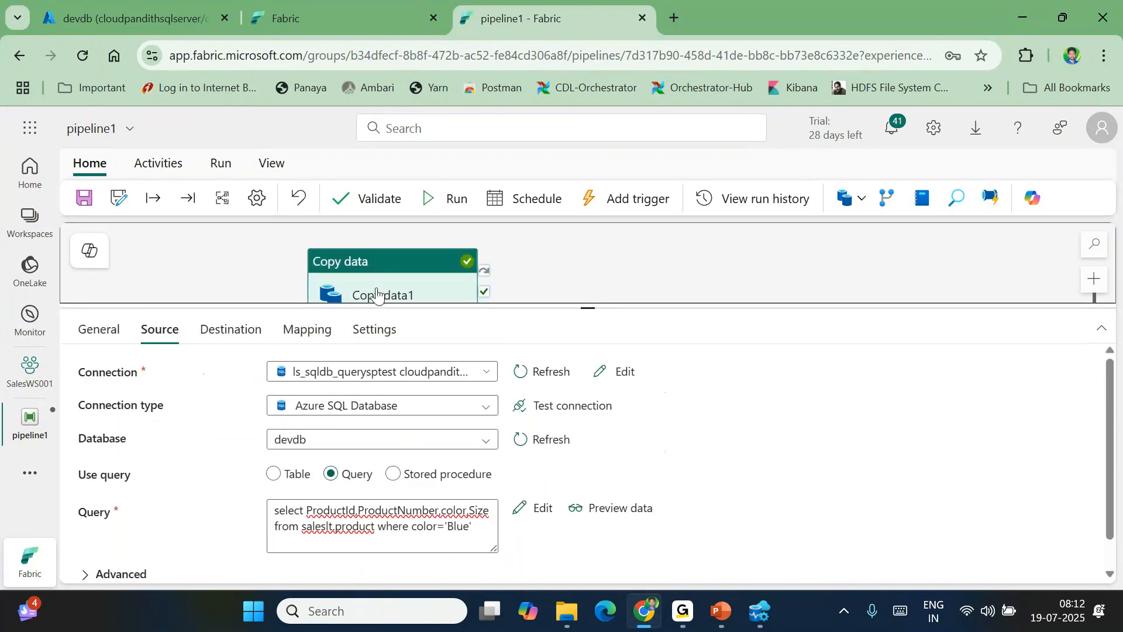
left_click(476, 526)
left_click_drag(476, 526, 253, 501)
key("ctrl+c")
key("BackSpace")
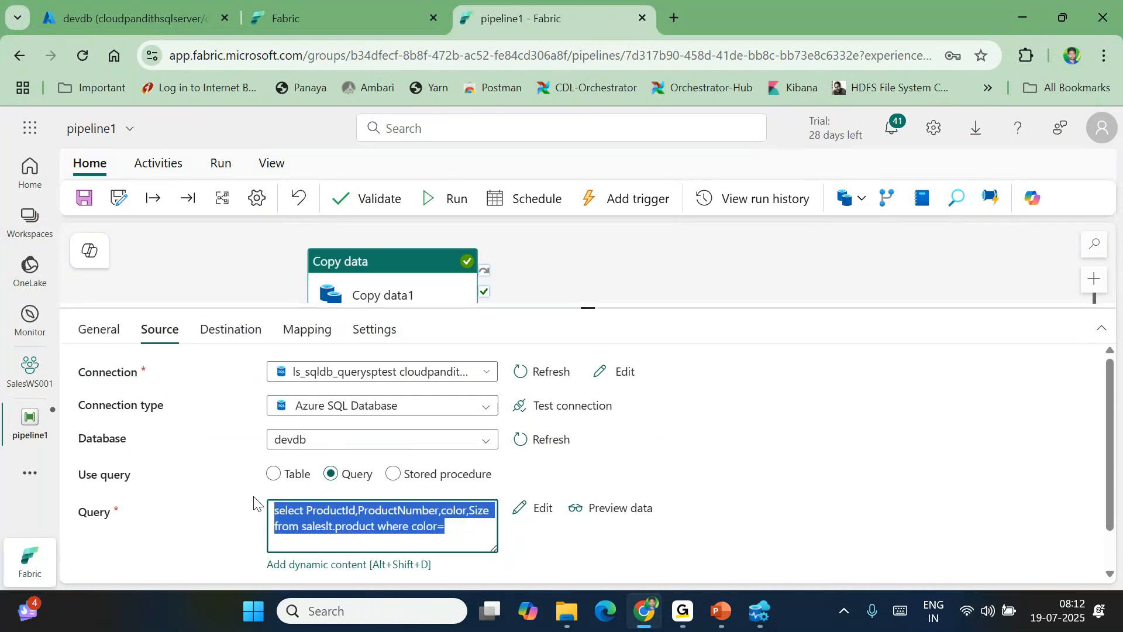
key("BackSpace")
left_click(327, 565)
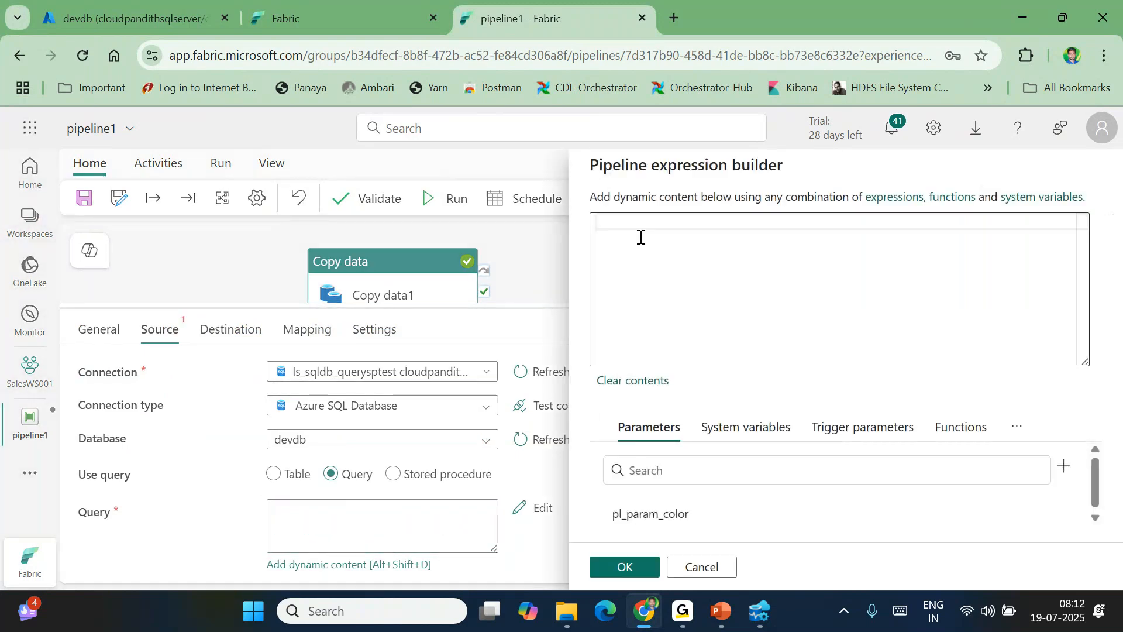
key("ctrl+v")
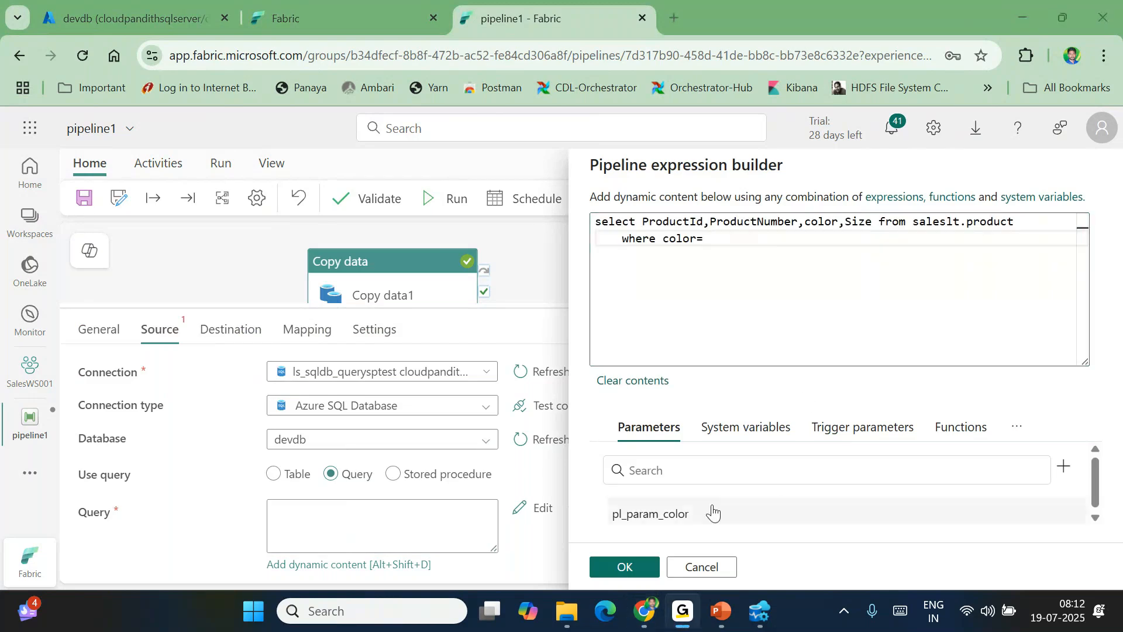
Insert @{pipeline().parameters.pl_param_color} after color= and apply the dynamic query
left_click(685, 516)
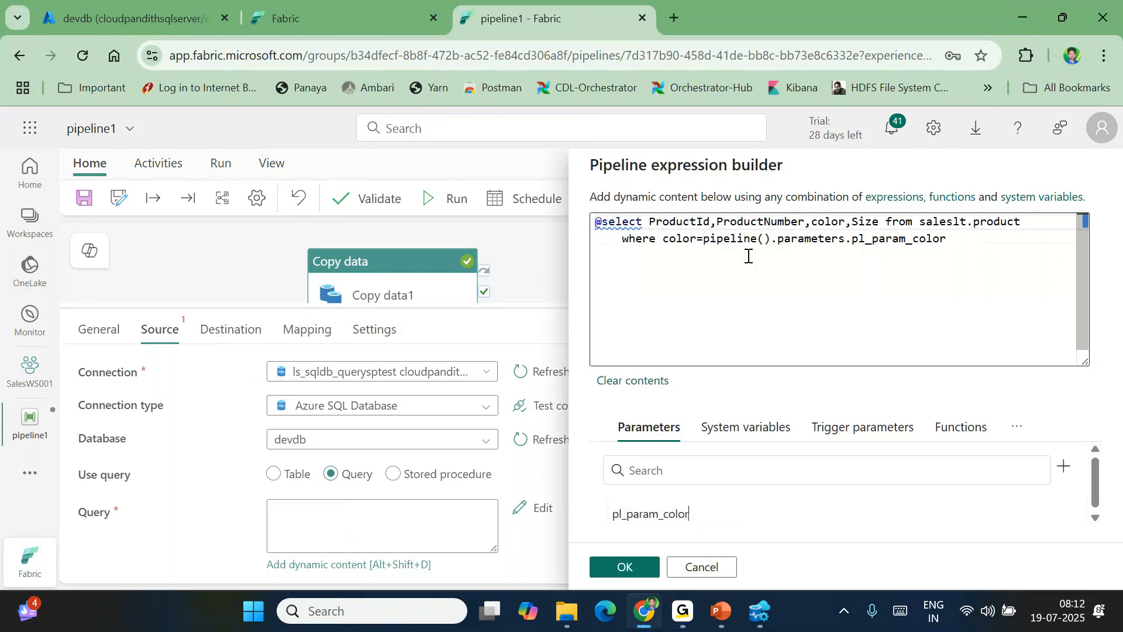
left_click(603, 223)
key("BackSpace")
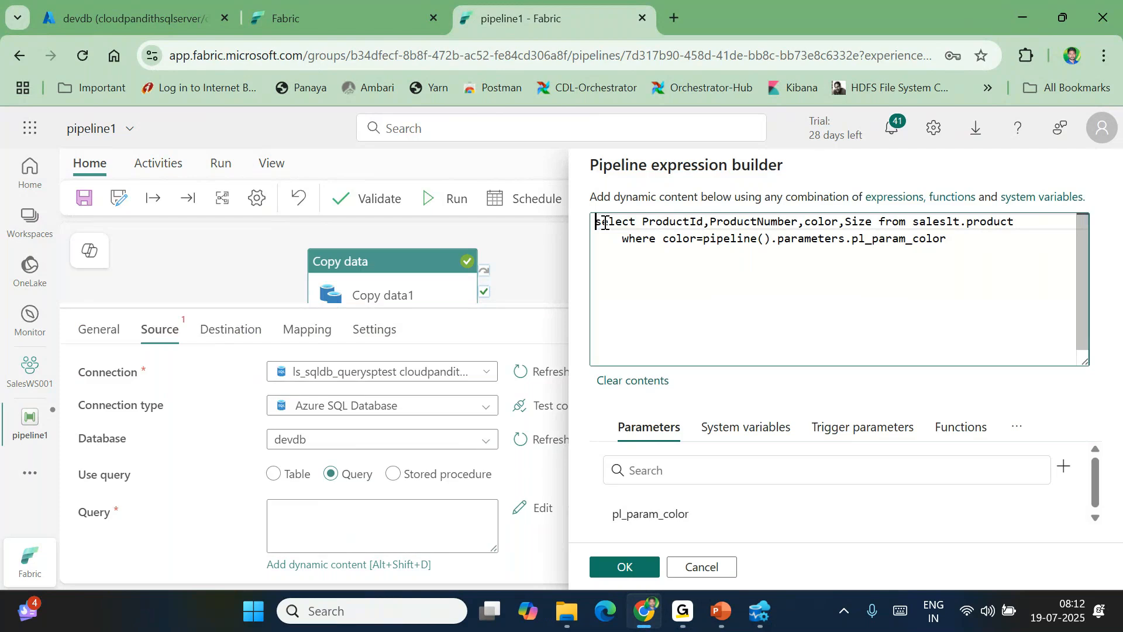
left_click(705, 241)
type("@{")
key("End")
type("}")
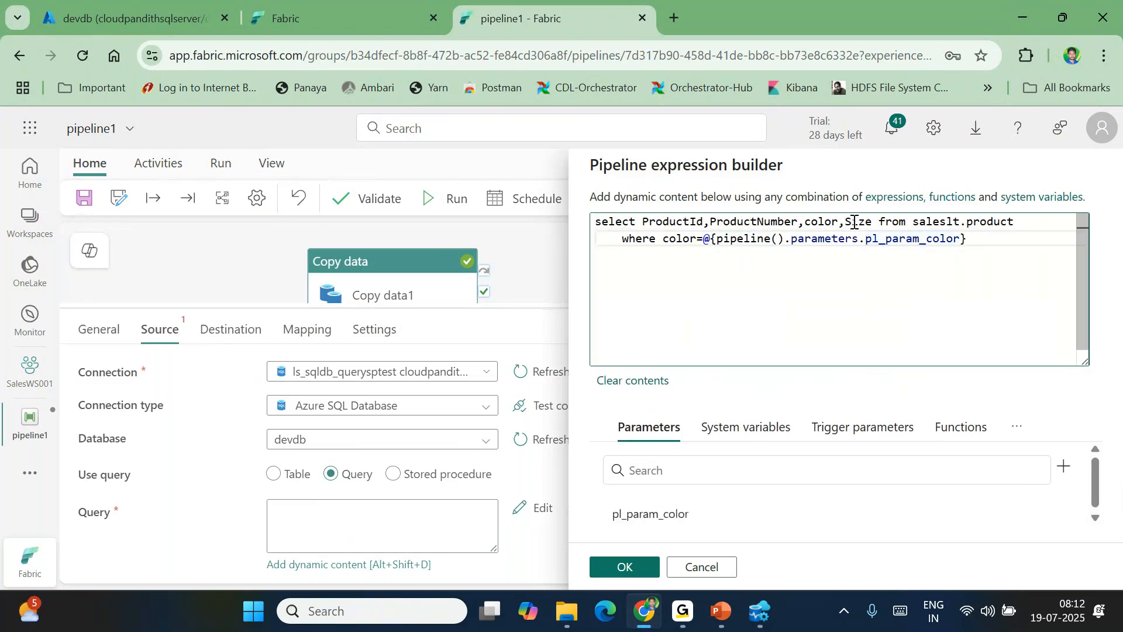
double_click(903, 240)
left_click_drag(968, 240, 703, 240)
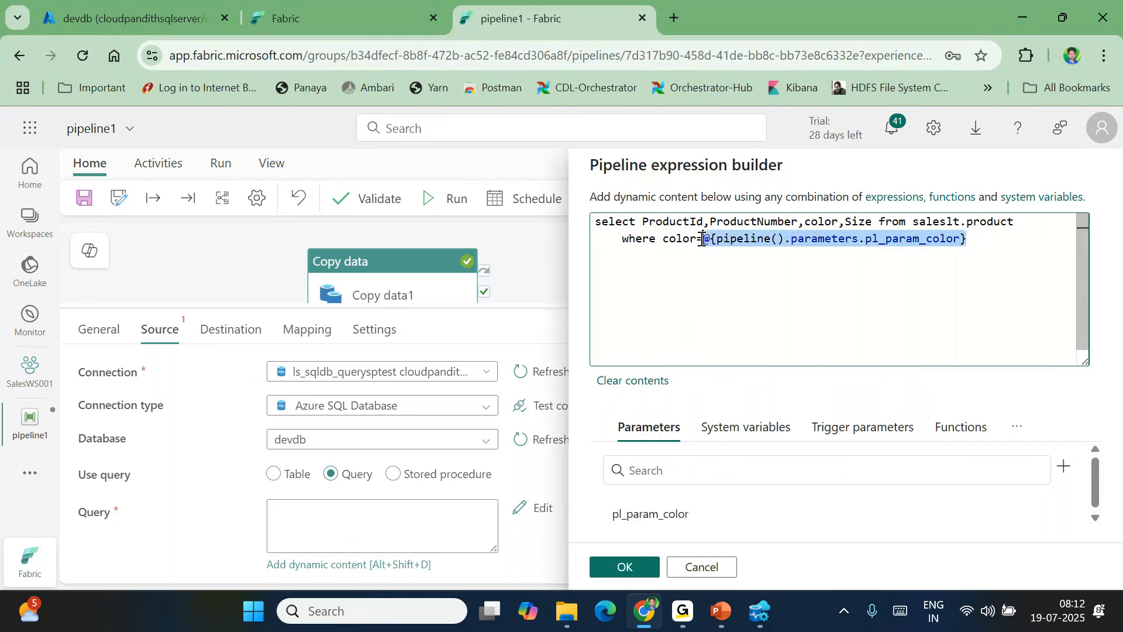
left_click(973, 243)
left_click_drag(969, 240, 700, 242)
left_click_drag(646, 219, 696, 239)
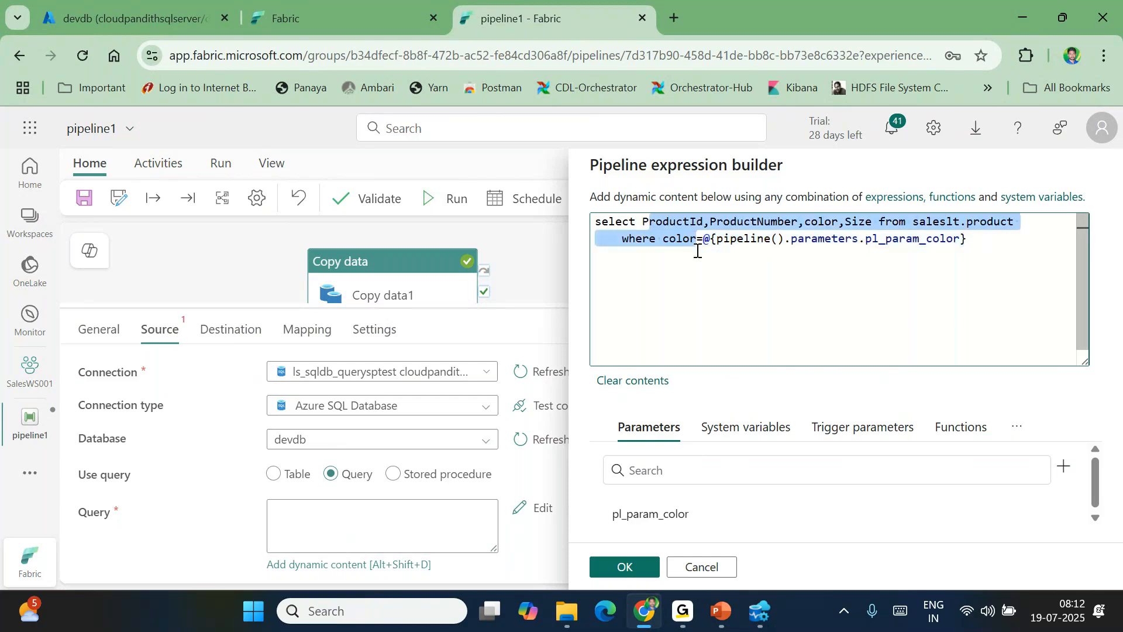
left_click(625, 567)
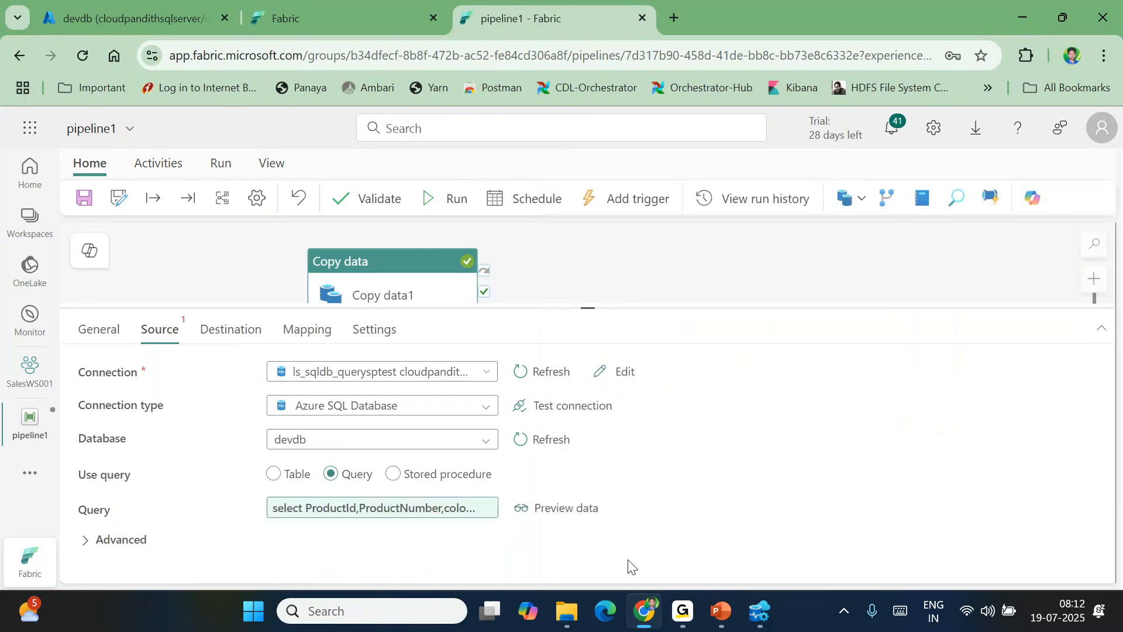
Cancel creating a new destination table and clear the fixed Blueproduct table choice
left_click(208, 329)
left_click(401, 438)
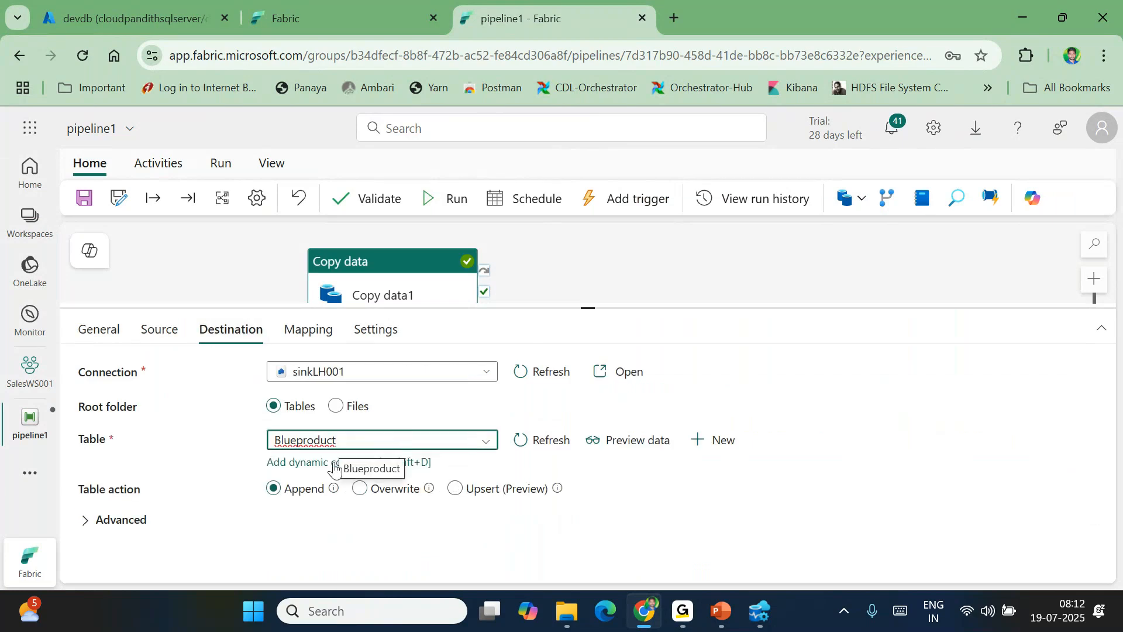
left_click(725, 448)
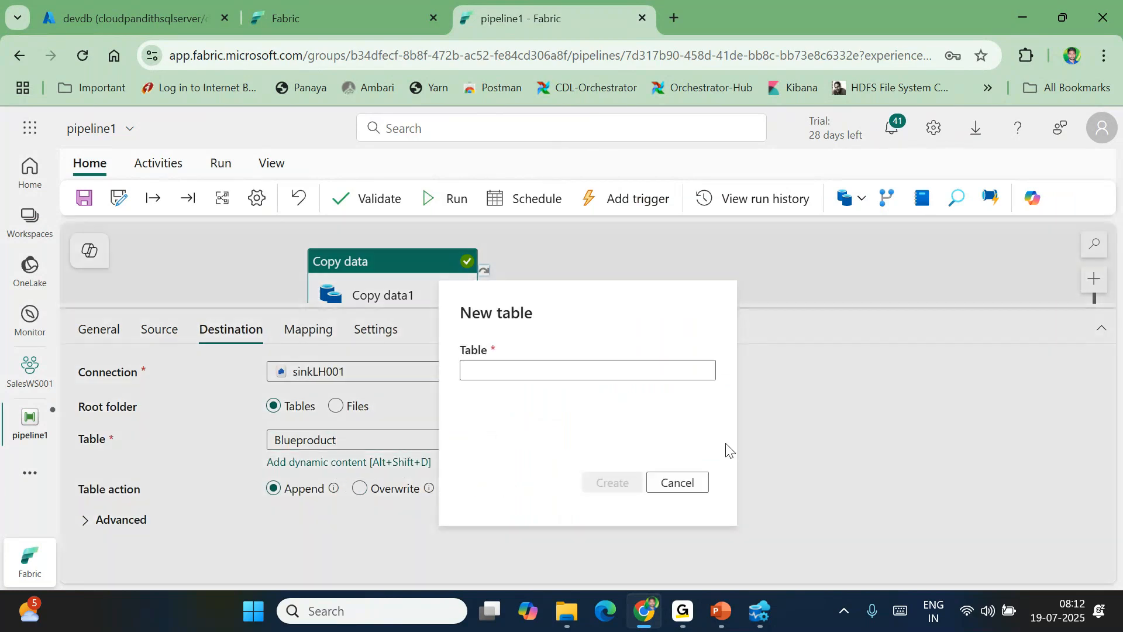
left_click(532, 376)
left_click(691, 485)
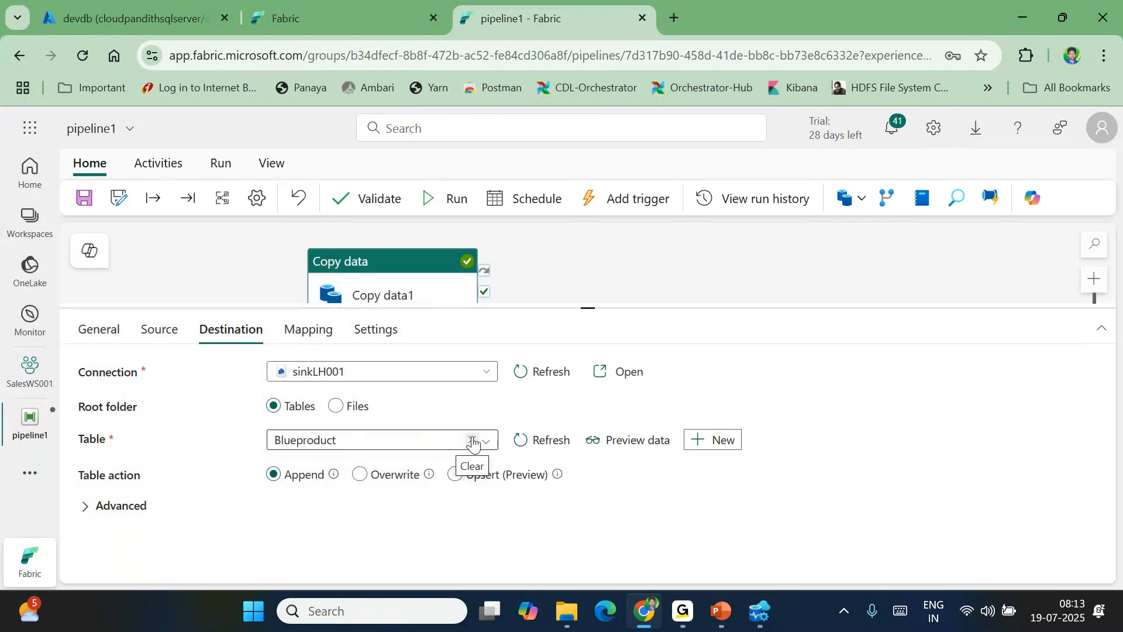
left_click(473, 442)
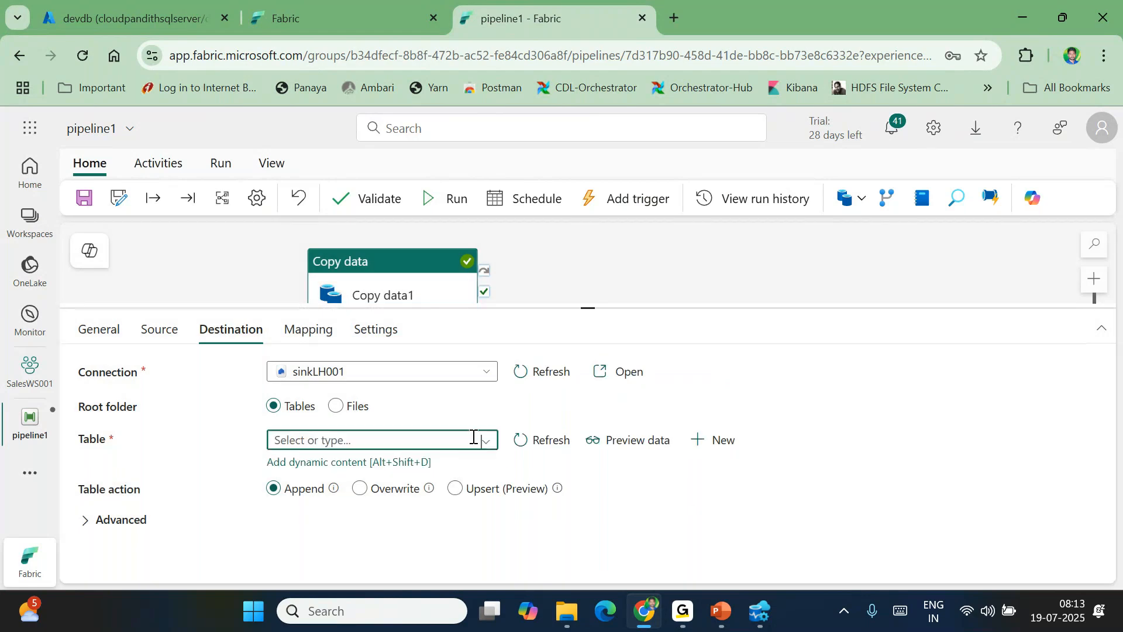
left_click(321, 462)
type("@")
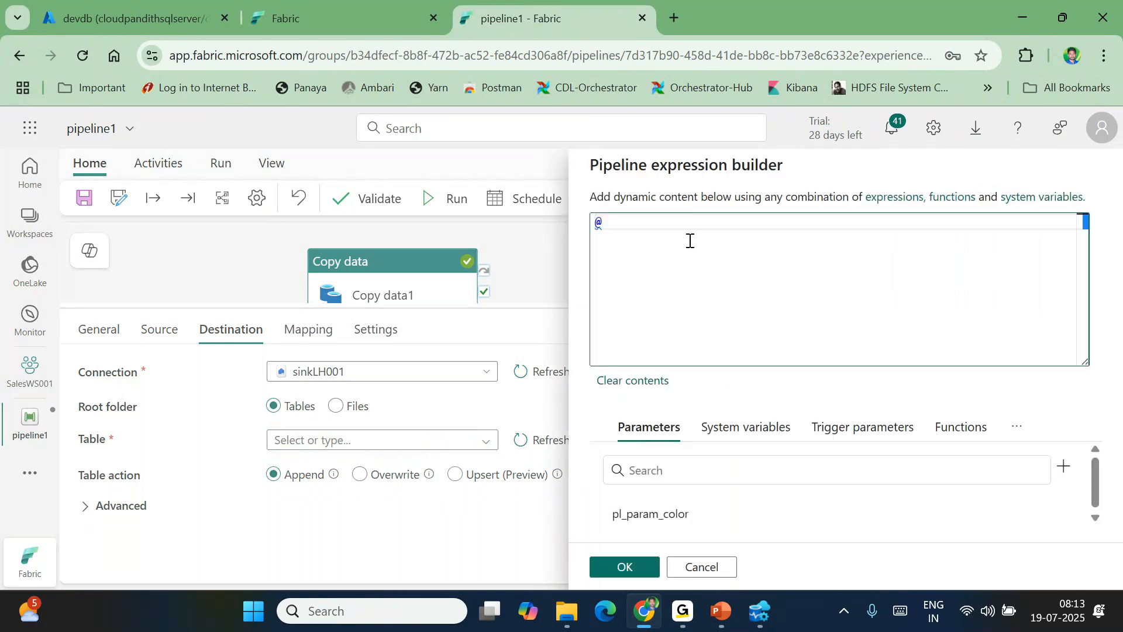
left_click(679, 514)
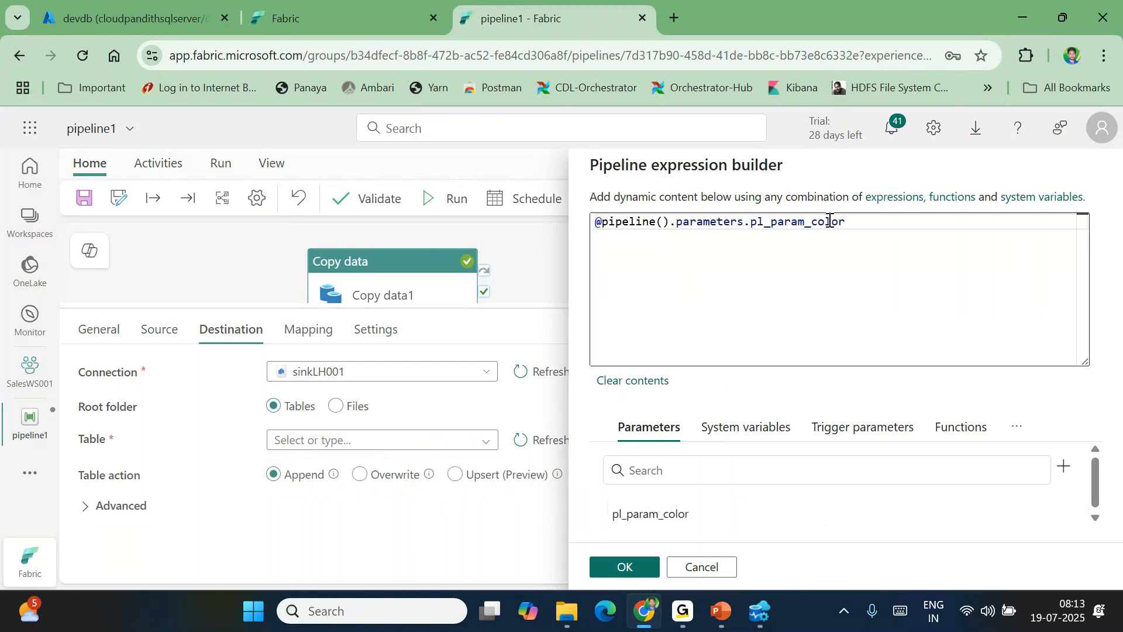
left_click(604, 224)
type("concat(")
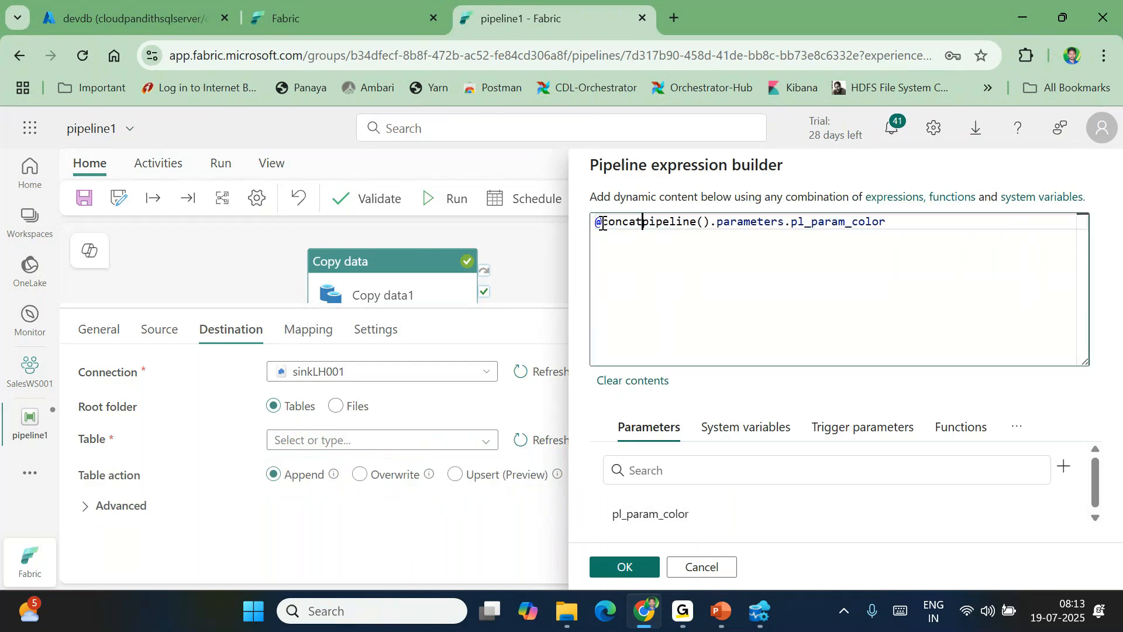
key("End")
type(",")
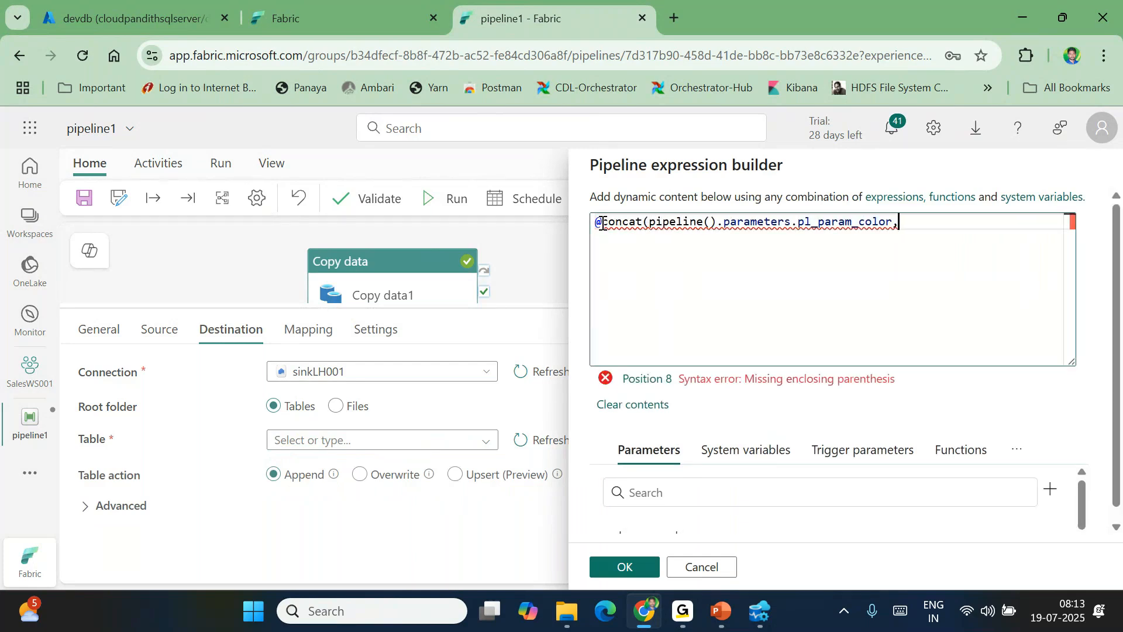
type("'product")
key("End")
type(")")
left_click_drag(671, 225, 878, 221)
double_click(928, 221)
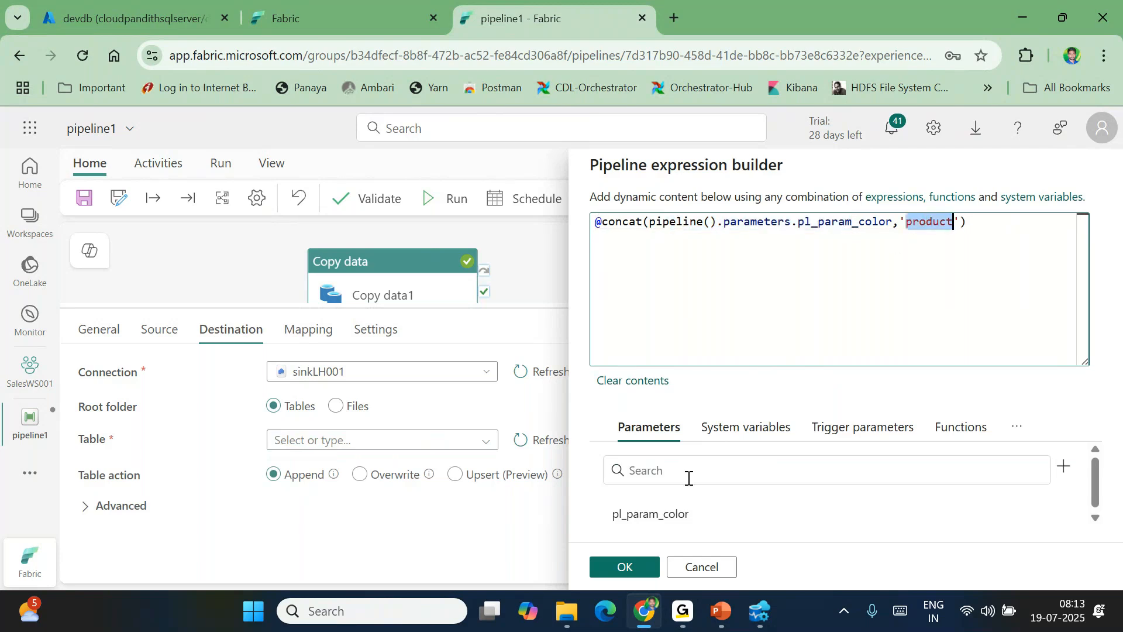
left_click(629, 567)
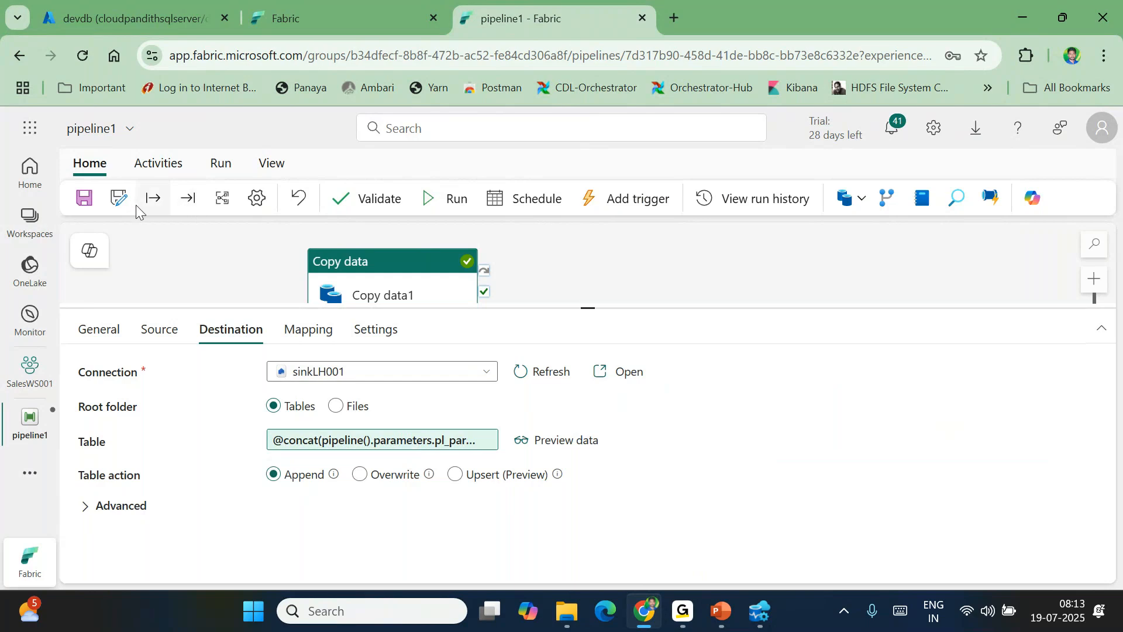
Save pipeline1 and start a run with a value entered for pl_param_color
left_click(88, 200)
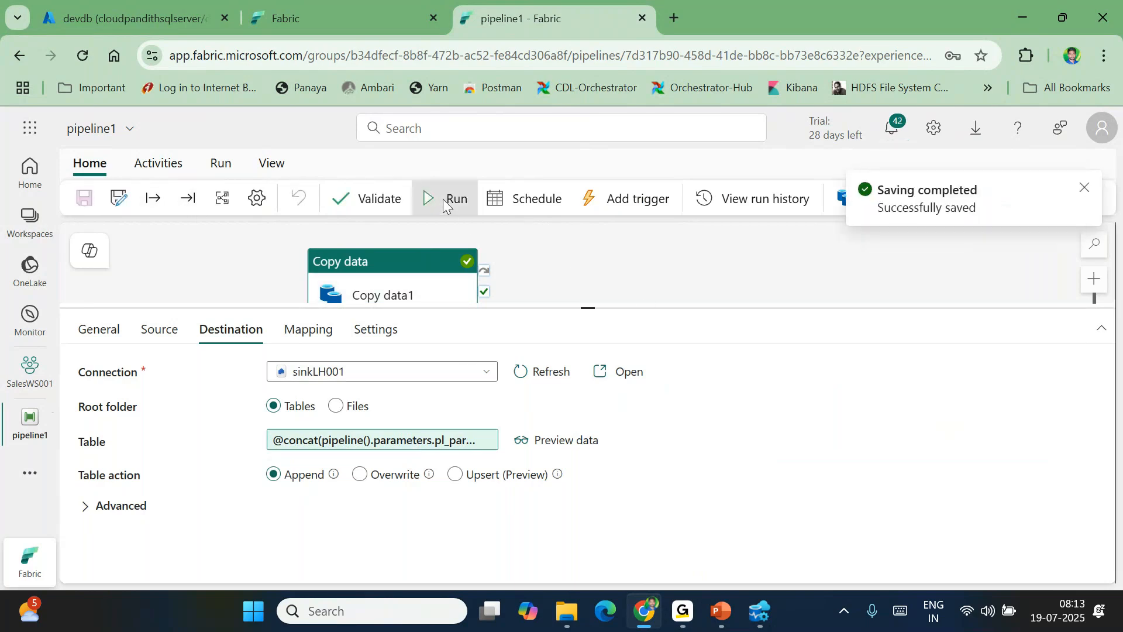
left_click(448, 199)
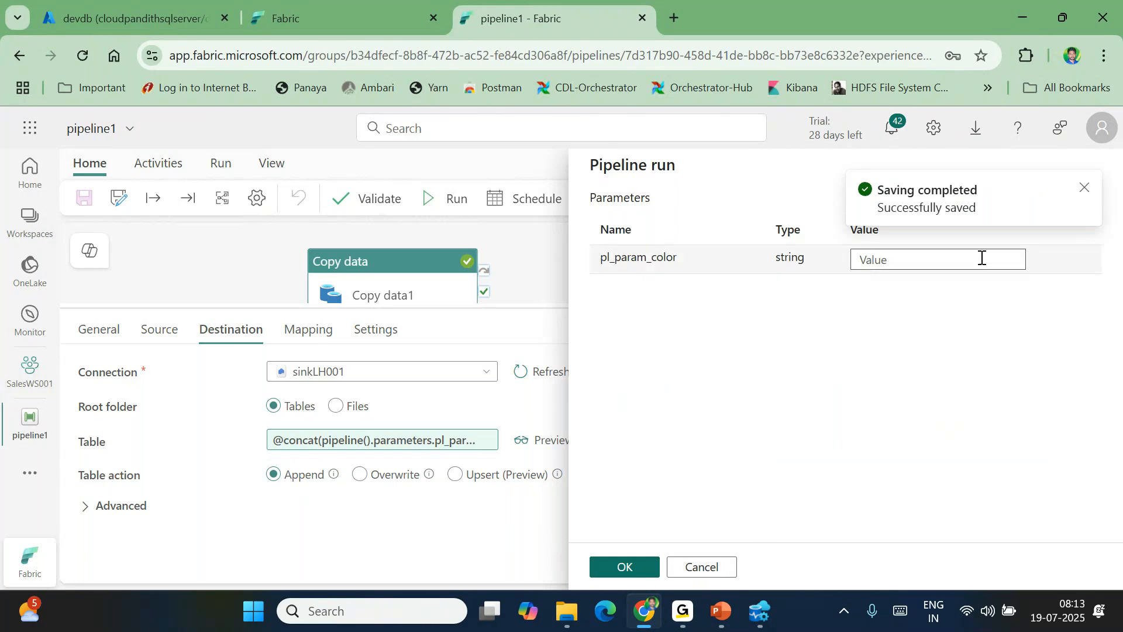
left_click(906, 261)
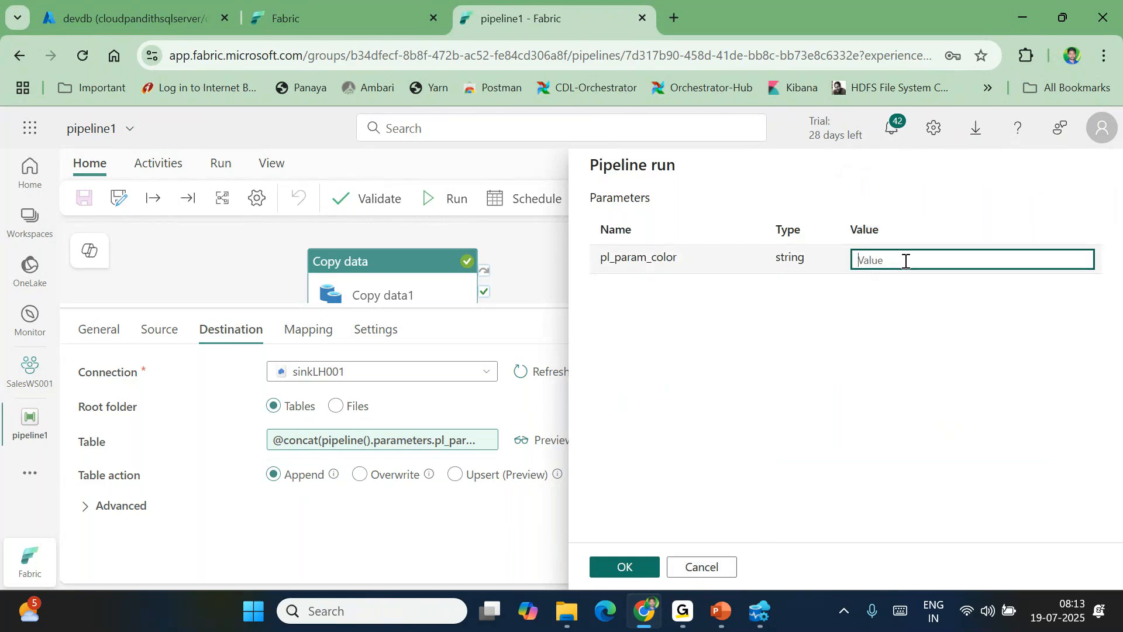
type("r")
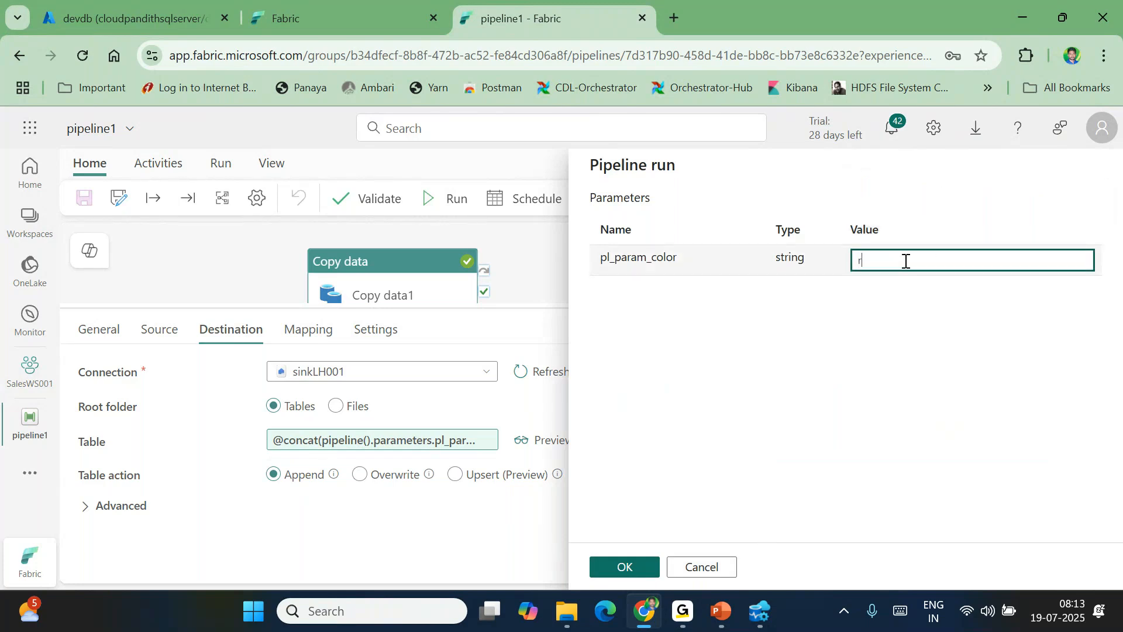
left_click(612, 571)
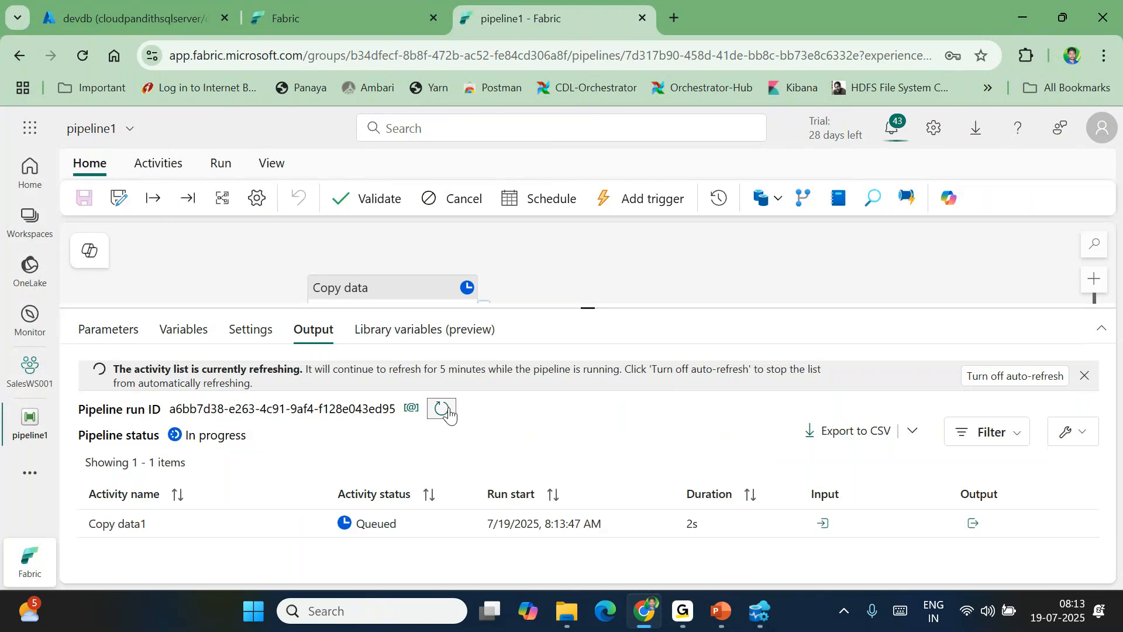
Refresh the Output activity list until Copy data1 shows Failed, then view its error
left_click(443, 409)
left_click(442, 409)
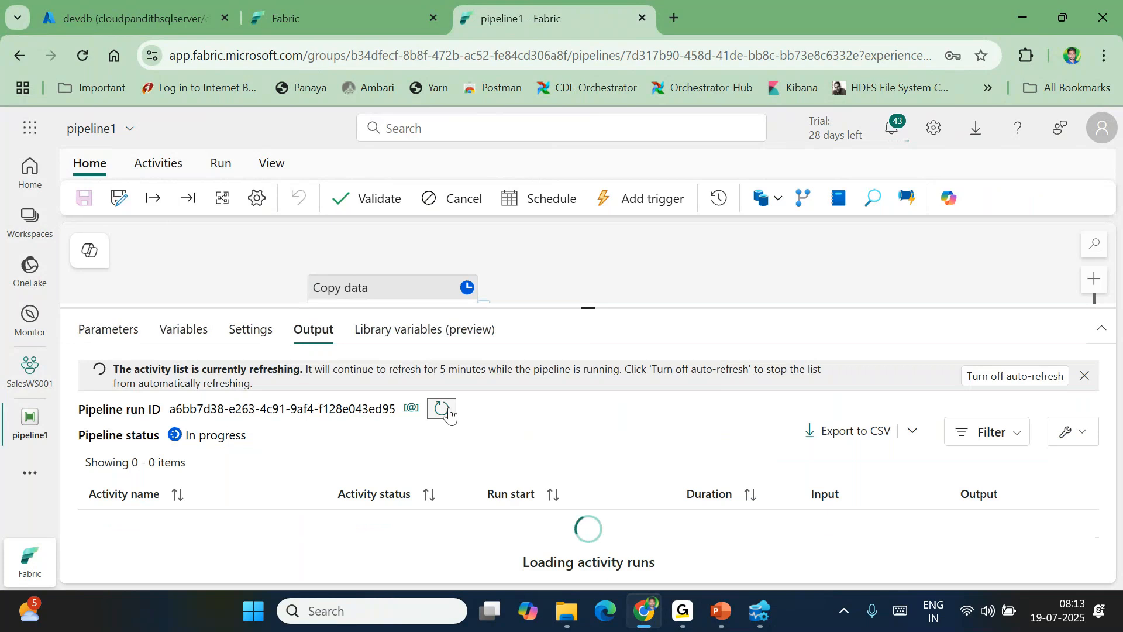
left_click(443, 409)
left_click(448, 410)
left_click(449, 410)
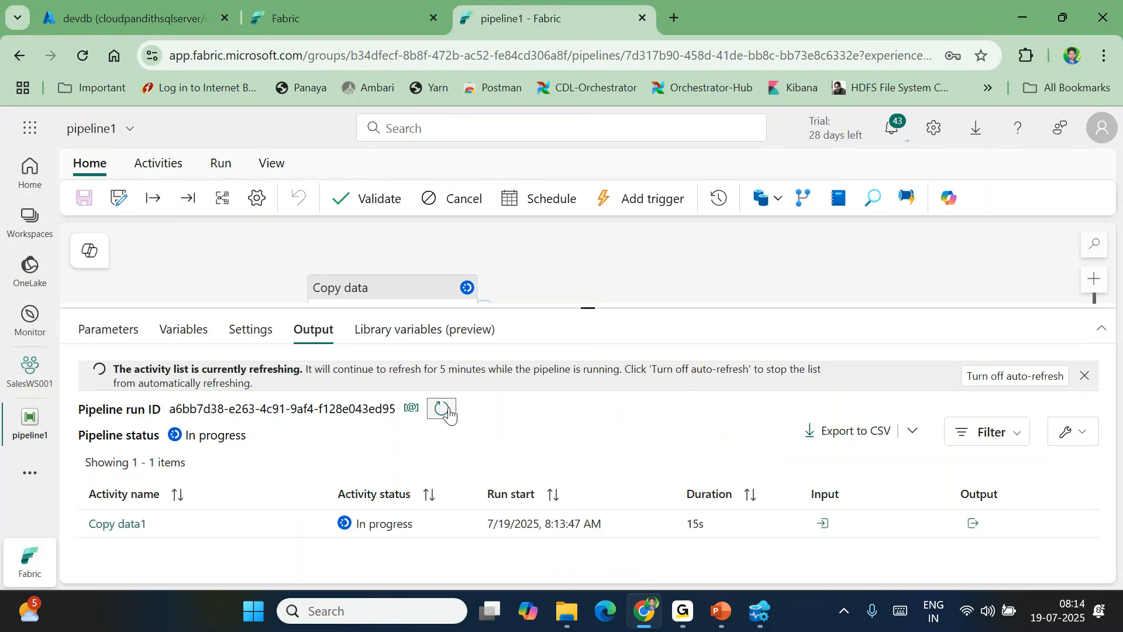
left_click(443, 409)
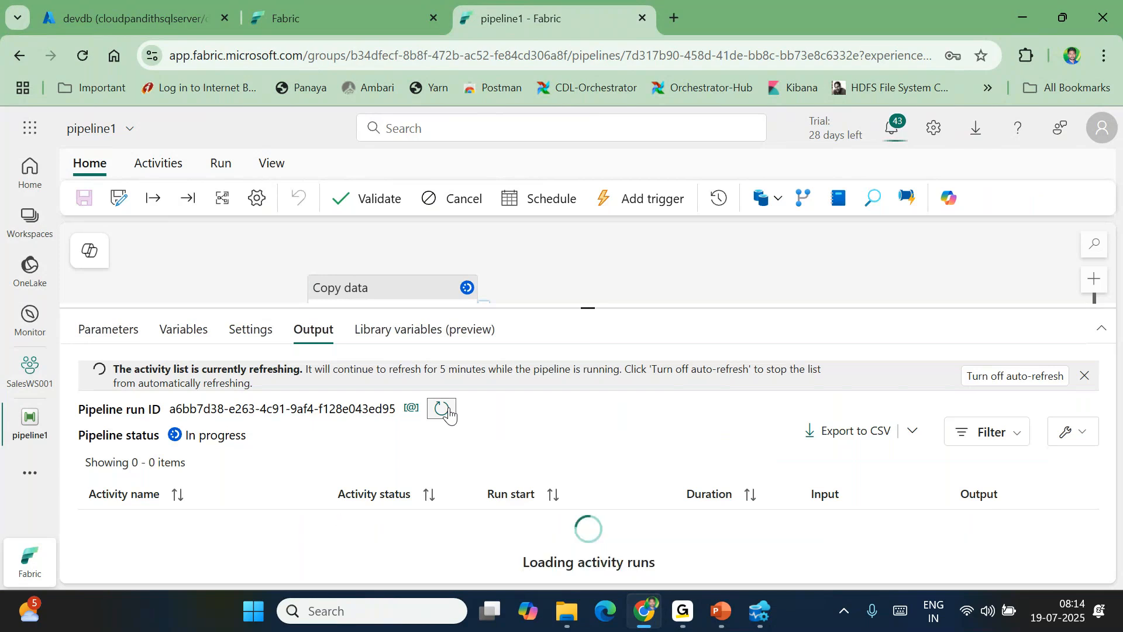
left_click(443, 409)
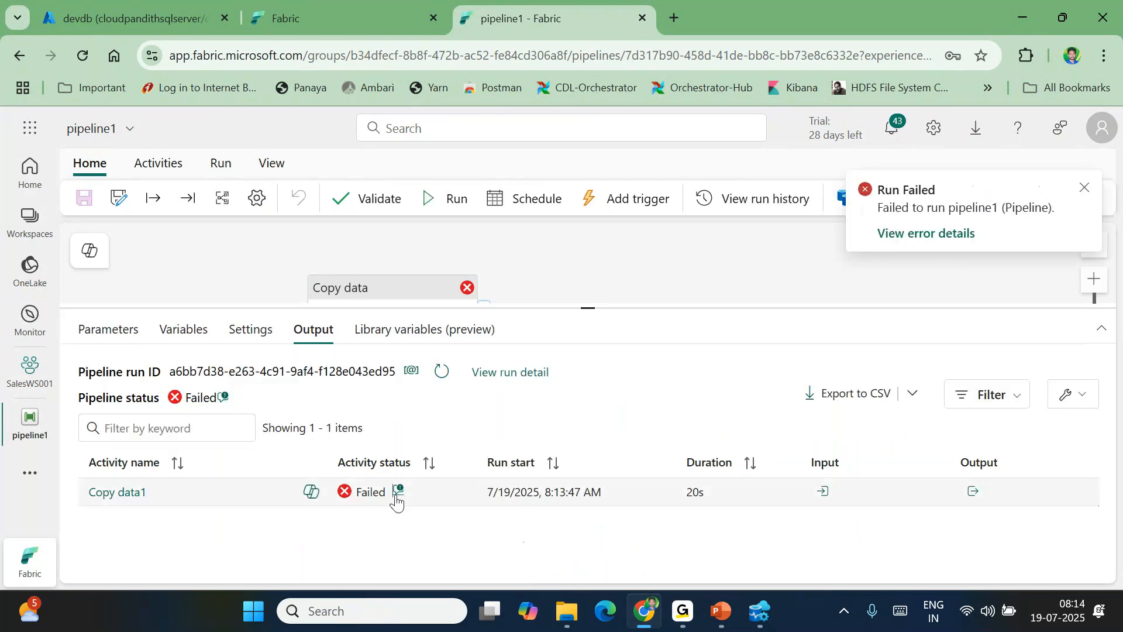
left_click(398, 491)
scroll(452, 453, "down", 1)
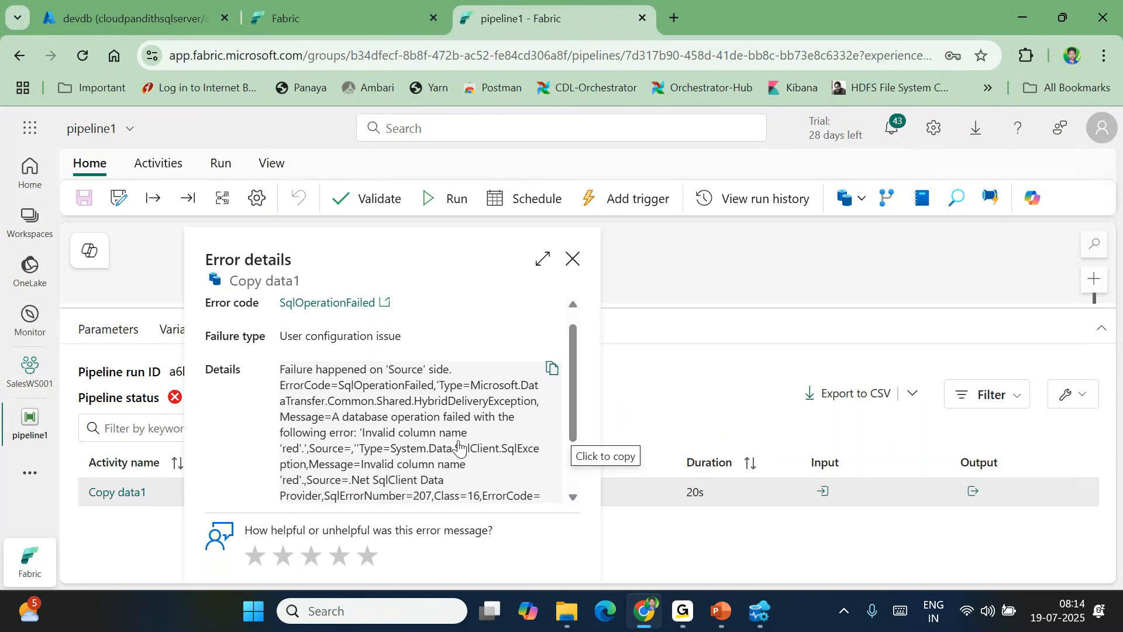
scroll(459, 445, "down", 1)
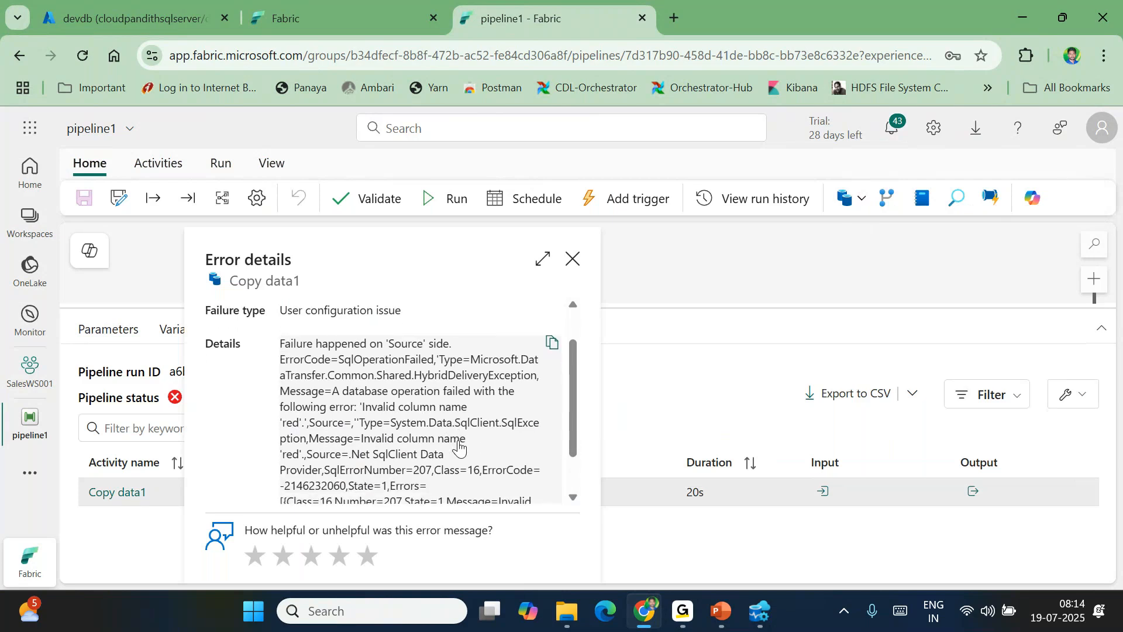
scroll(459, 445, "down", 2)
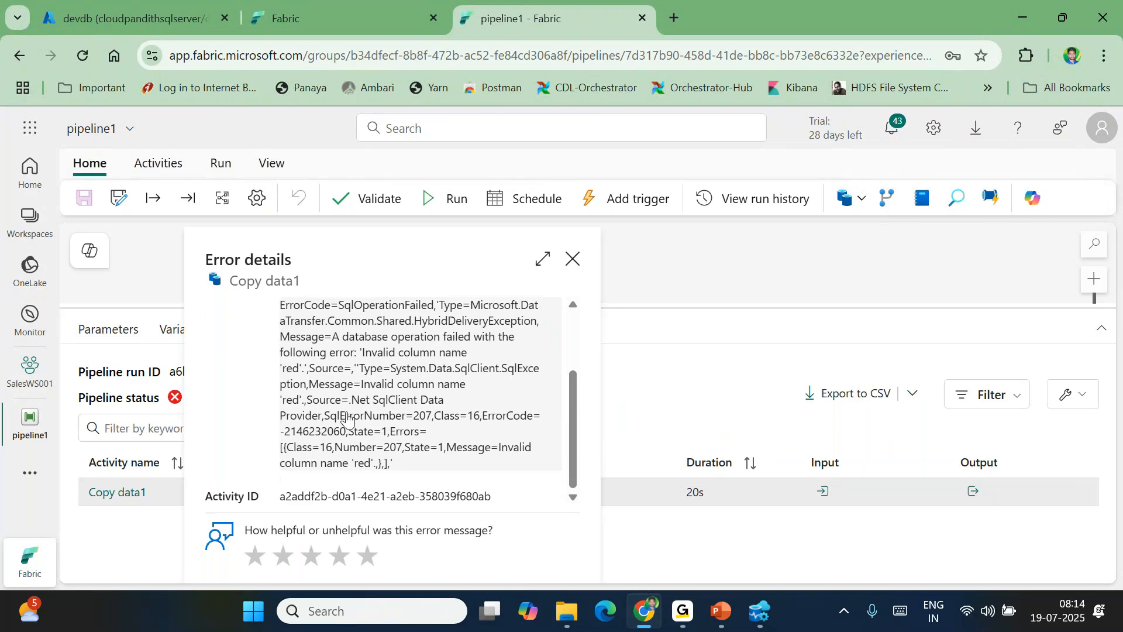
scroll(446, 399, "up", 2)
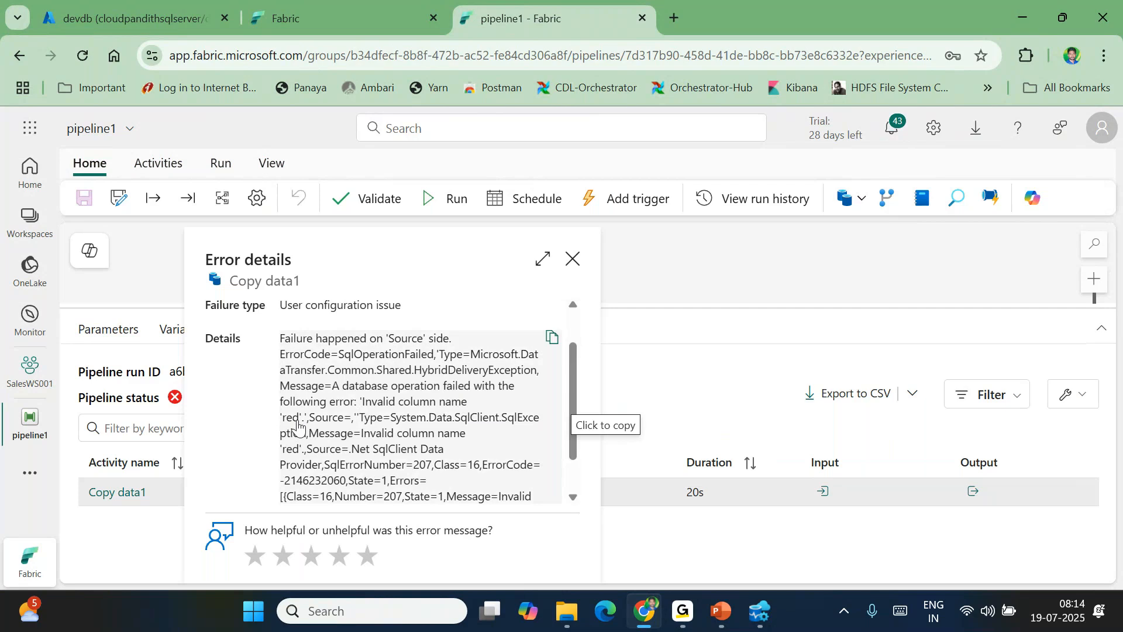
left_click(572, 258)
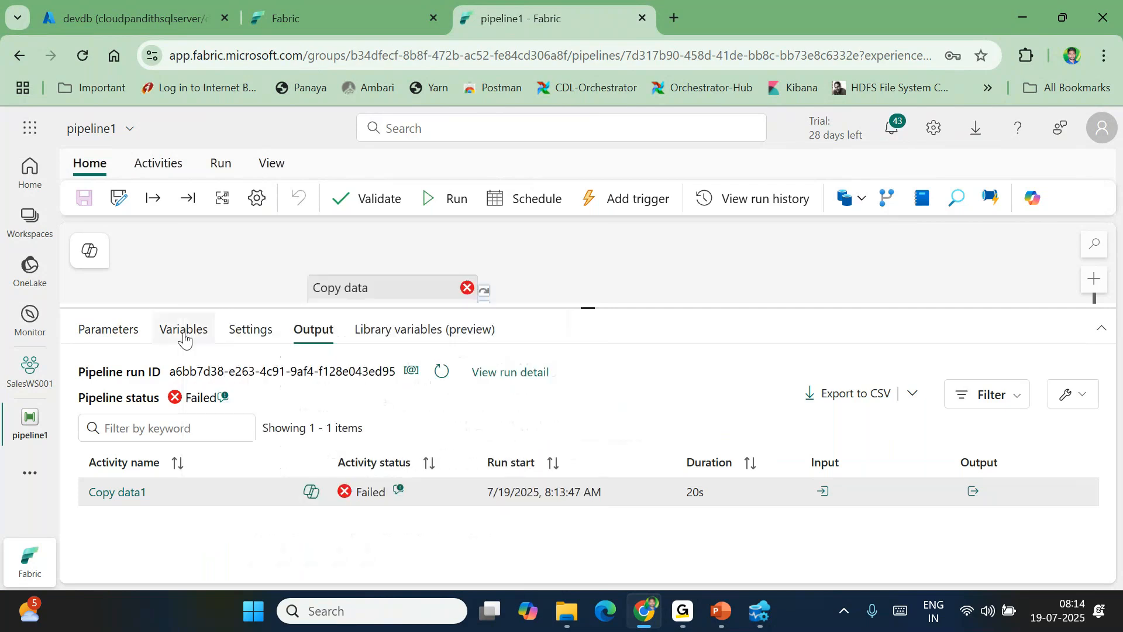
Change the Copy data1 source query to where color='@{pipeline().parameters.pl_param_color}'
left_click(108, 329)
left_click(398, 292)
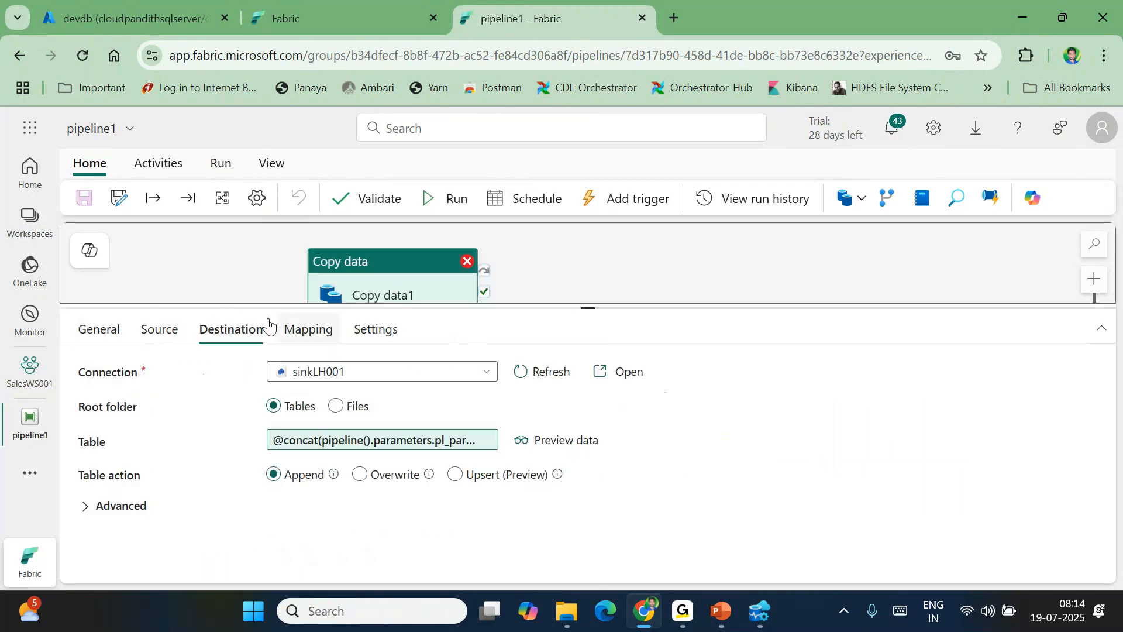
left_click(158, 330)
left_click(369, 508)
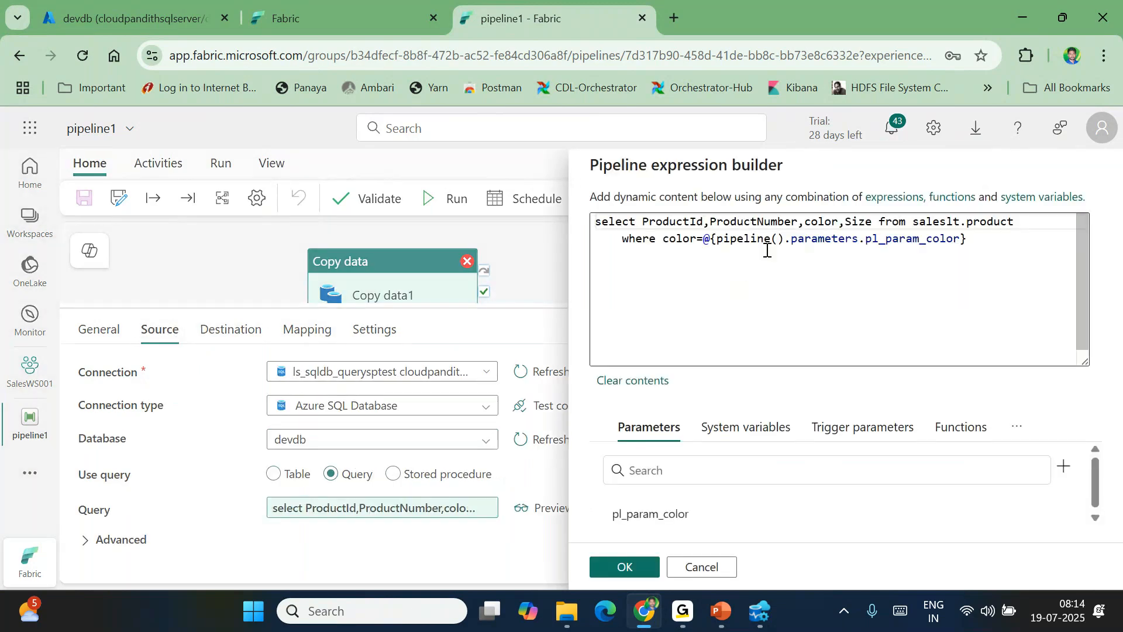
left_click(706, 239)
type("'")
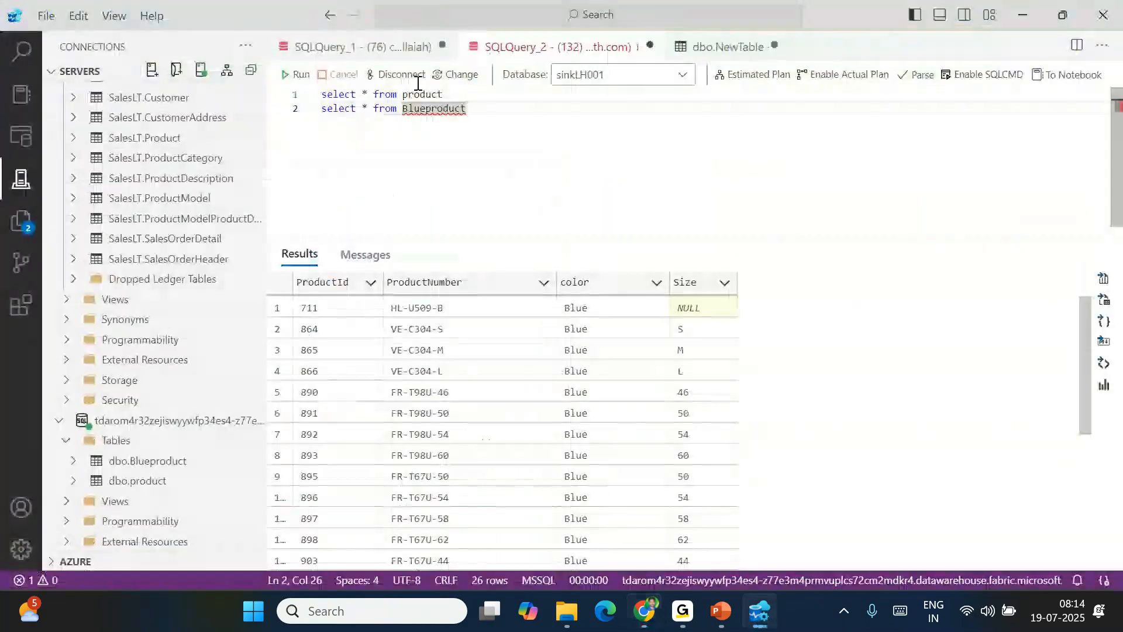
Remove the quotes around Blue in the devdb query and run it, producing an invalid-column error
left_click(369, 48)
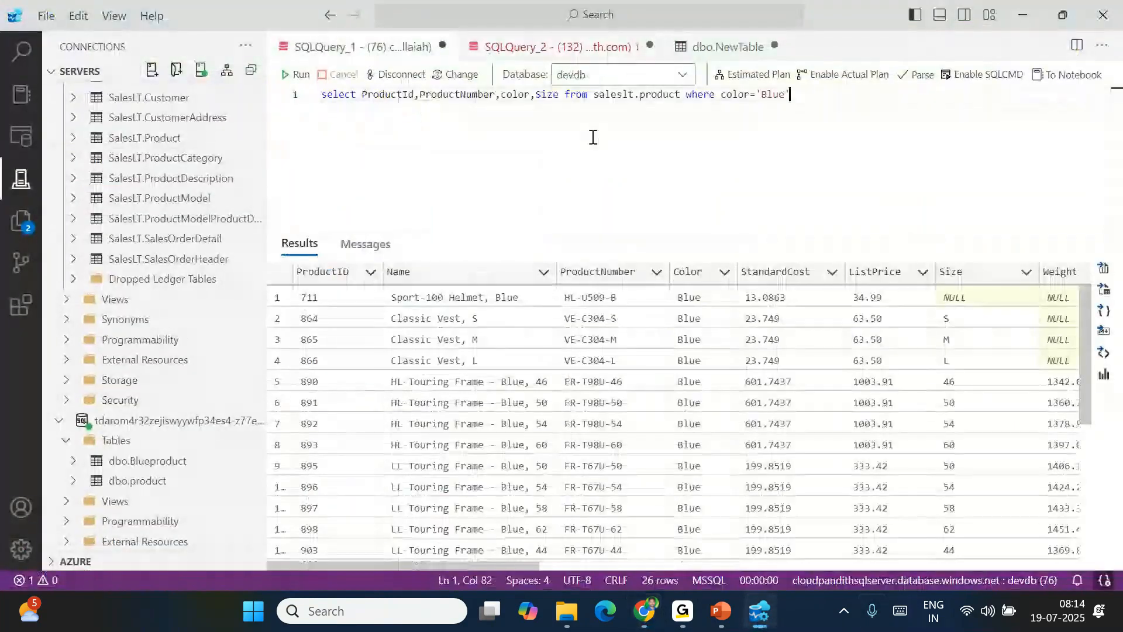
left_click(759, 95)
key("BackSpace")
key("End")
key("shift+Home")
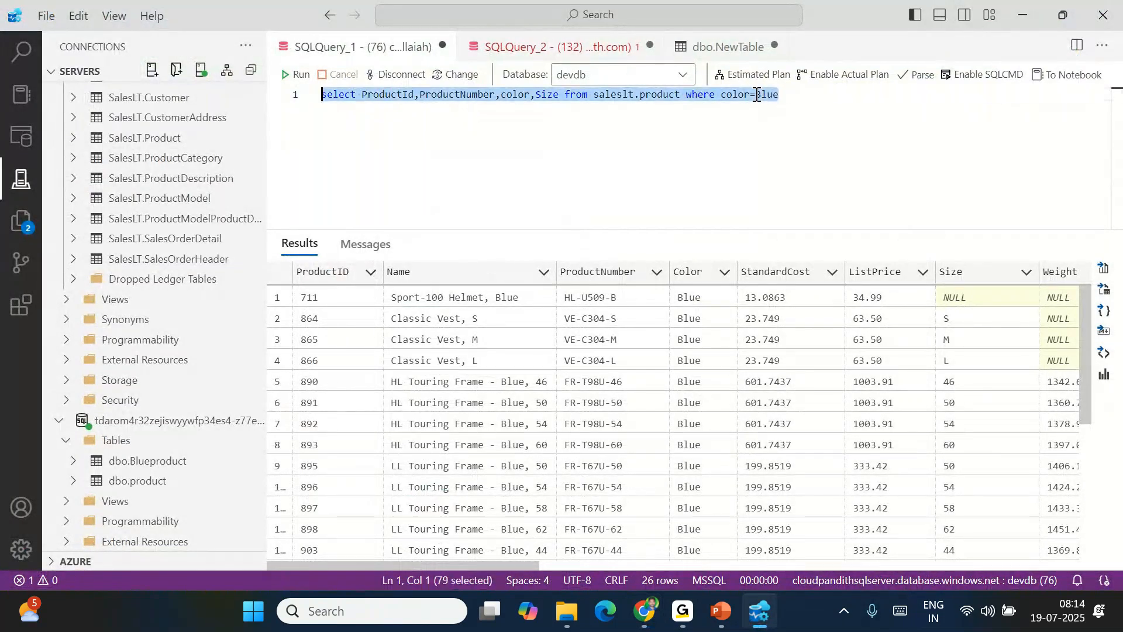
key("F5")
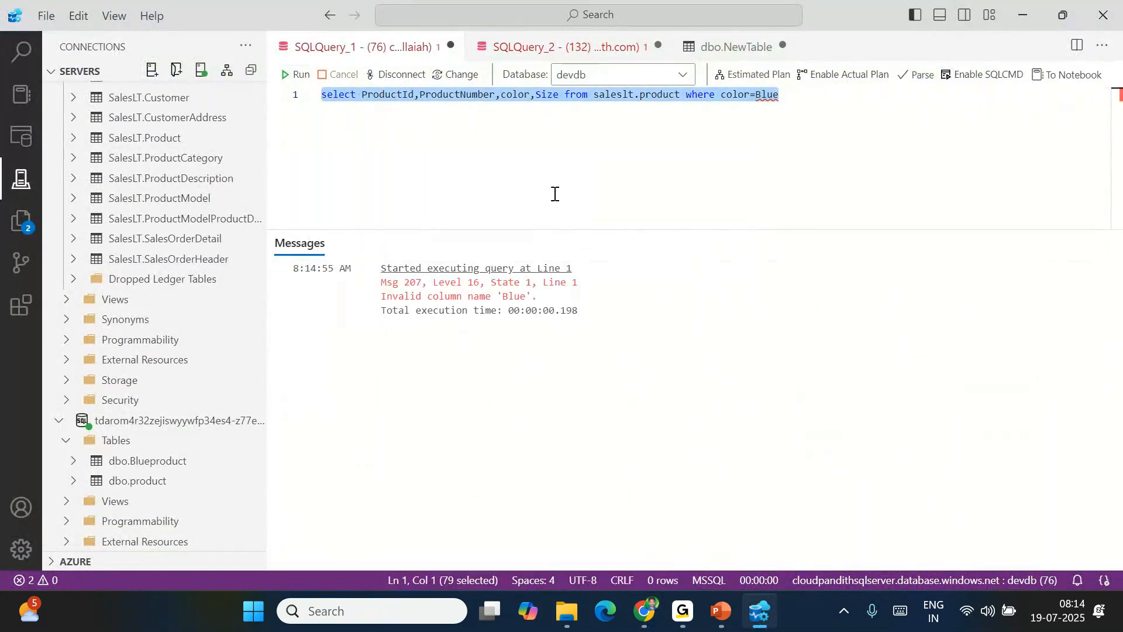
left_click(509, 294)
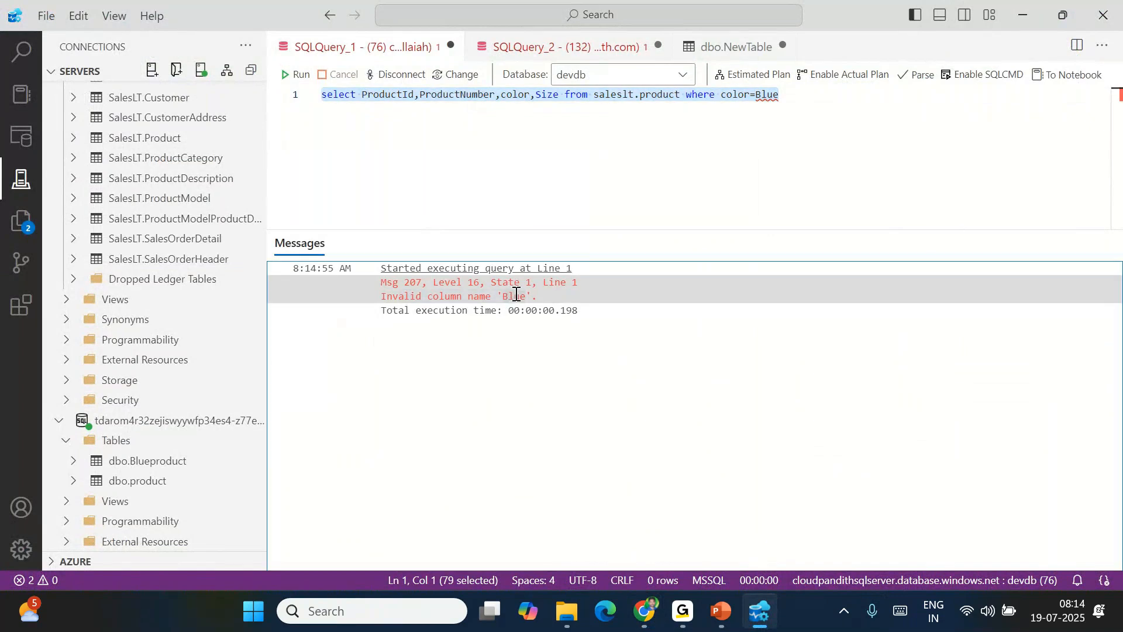
Restore the quotes as 'Blue' and rerun the query to list the 26 Blue products
double_click(771, 93)
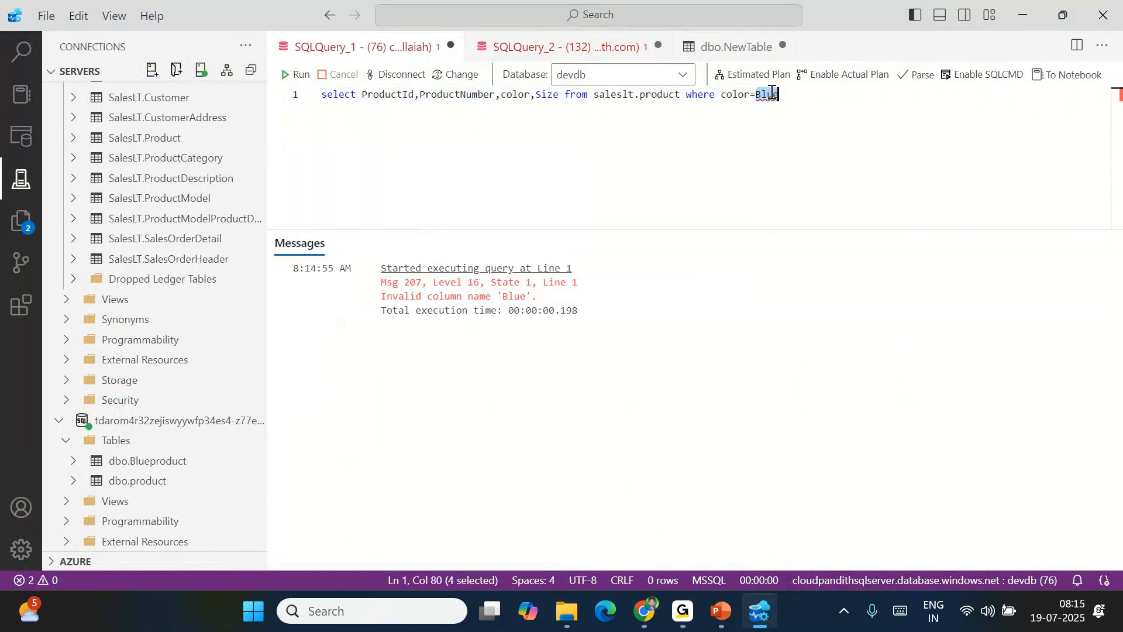
key("Right")
type("'")
left_click(756, 94)
type("'")
left_click(302, 81)
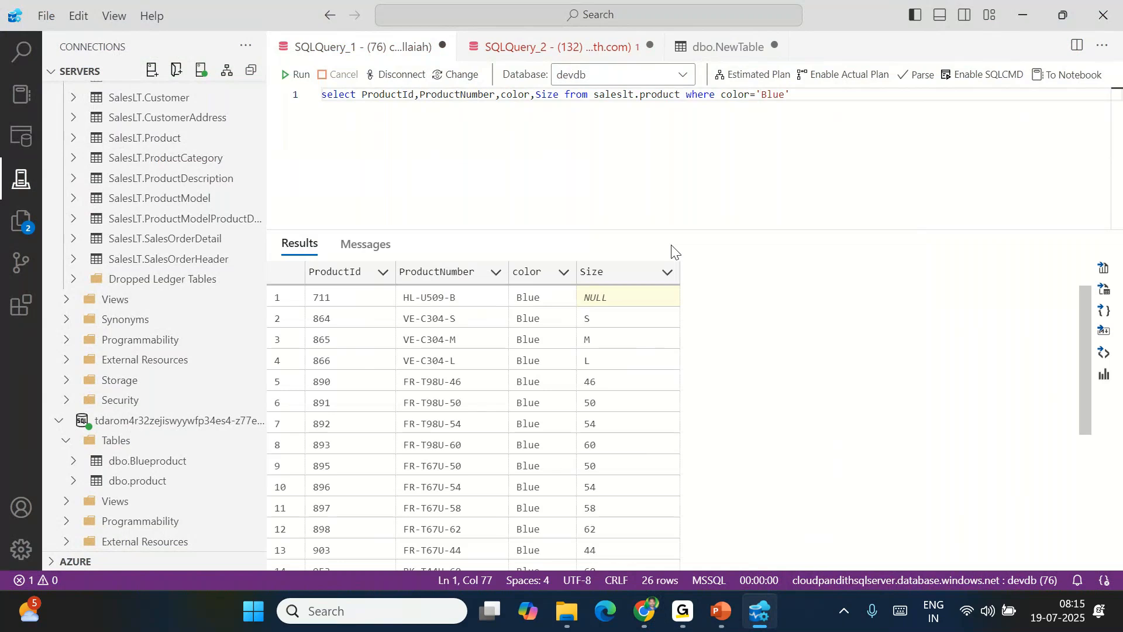
key("alt+Tab")
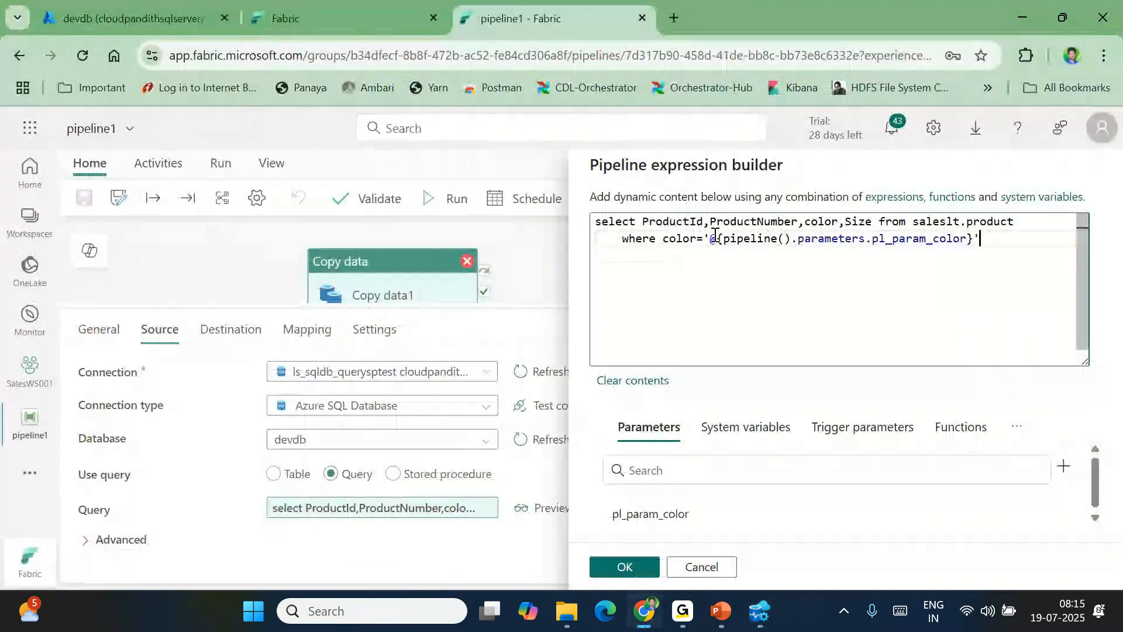
Apply the quoted source query and run pipeline1 with pl_param_color set to red
left_click(707, 236)
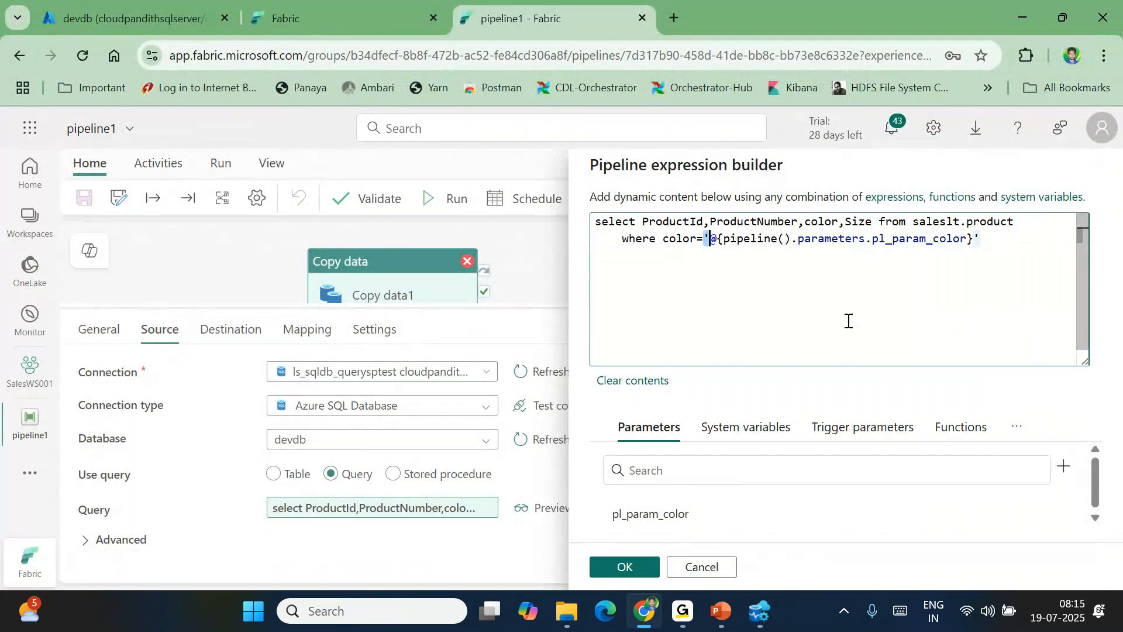
left_click(625, 567)
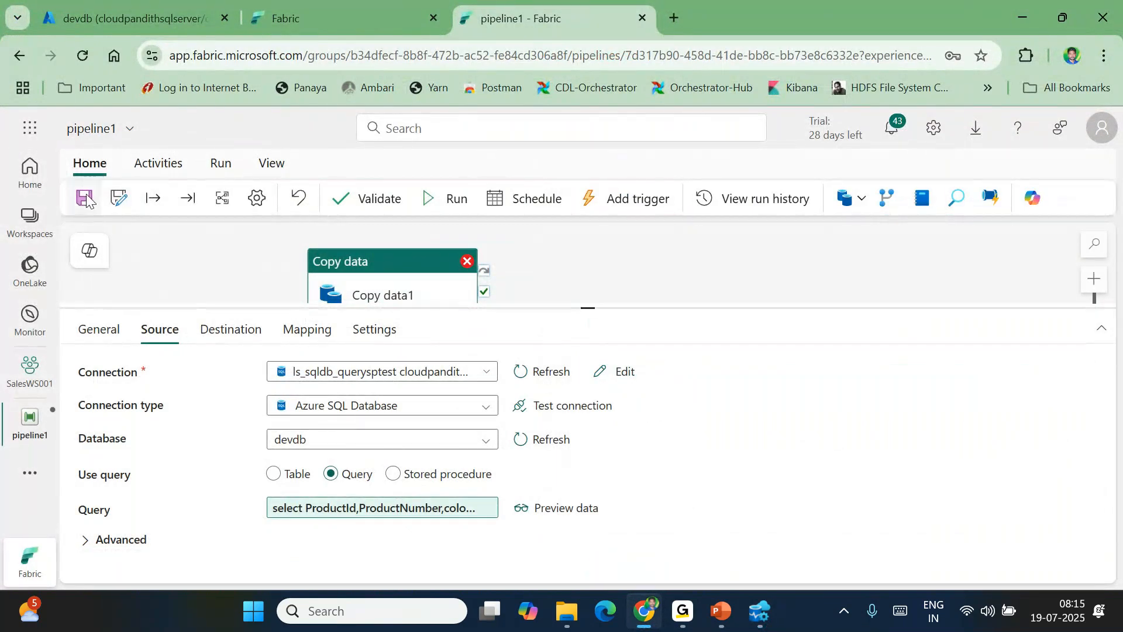
left_click(445, 204)
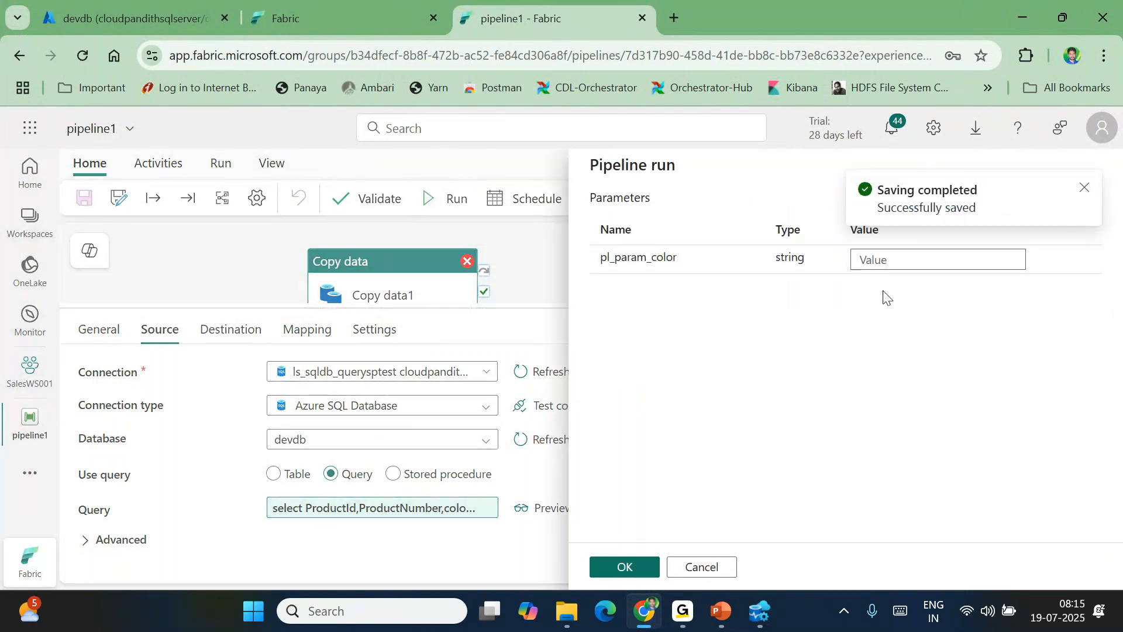
left_click(877, 263)
type("red")
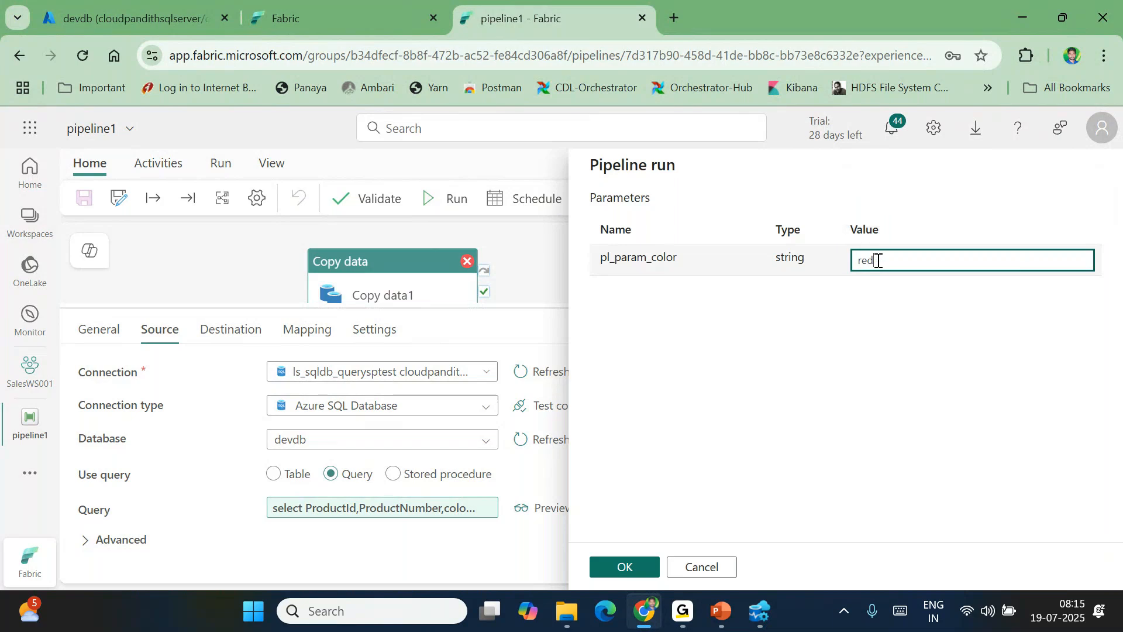
left_click(626, 566)
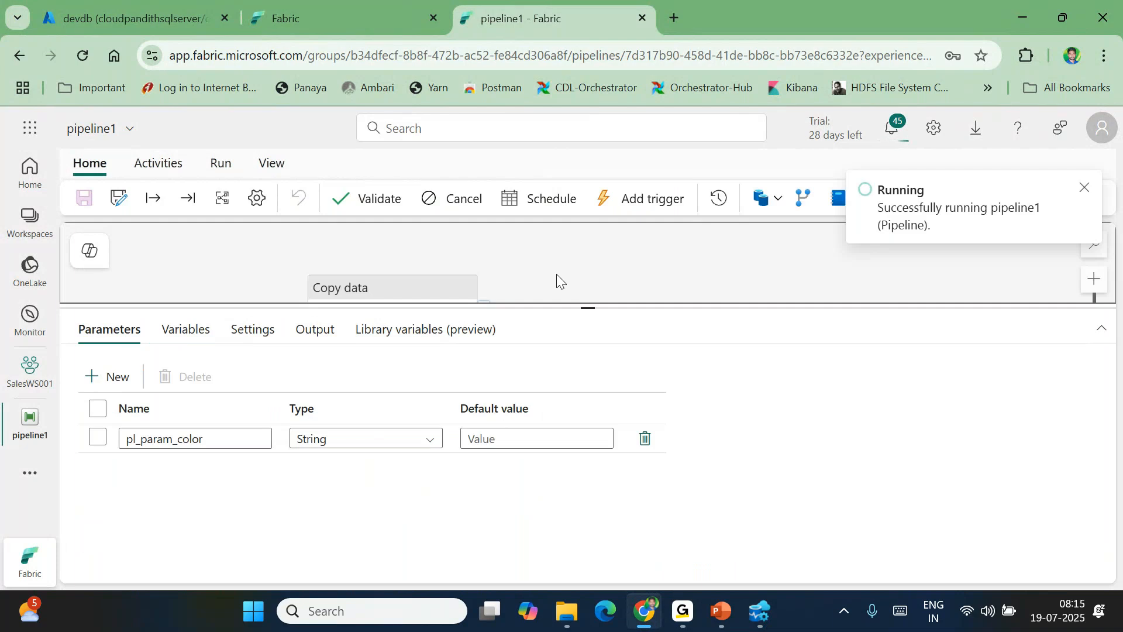
Refresh the run's output until Copy data1 succeeds in 25s
left_click(407, 295)
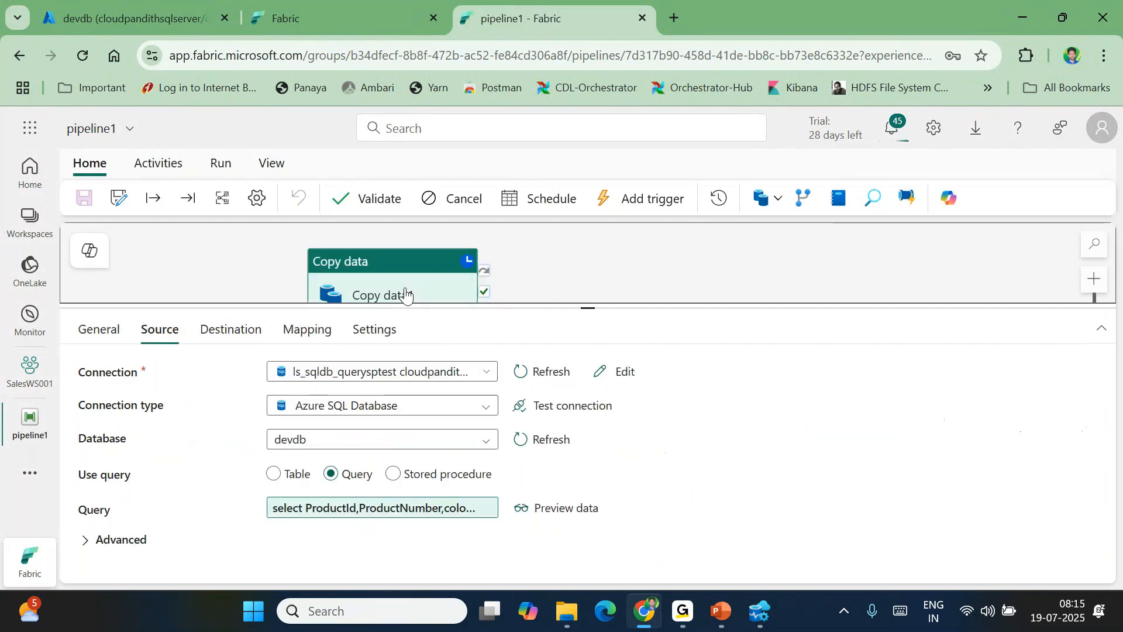
left_click(556, 274)
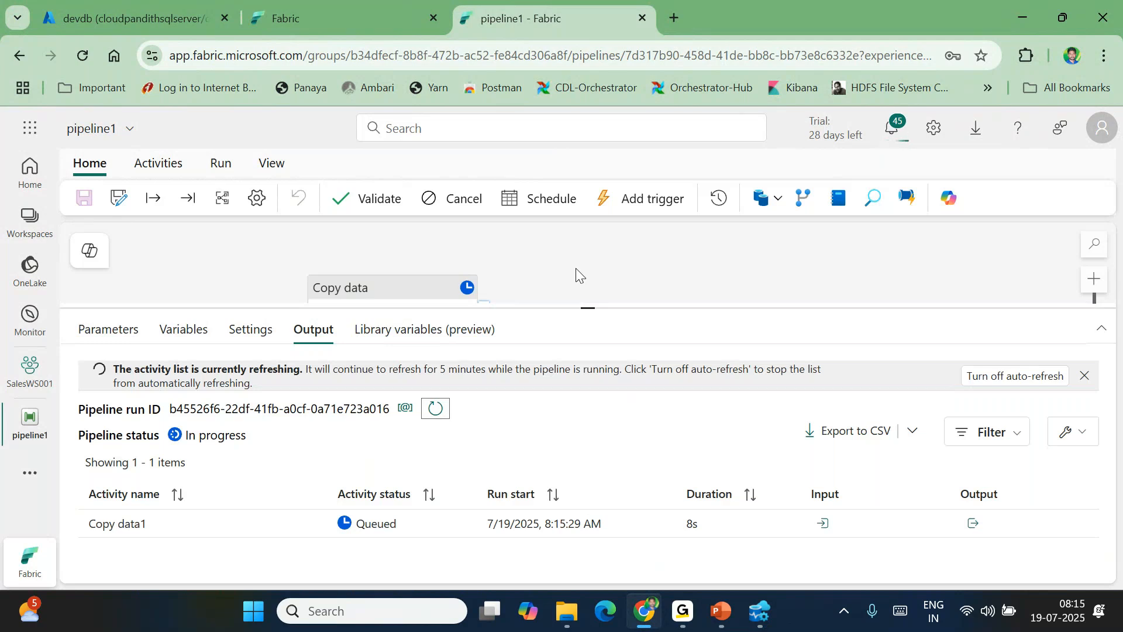
left_click(428, 418)
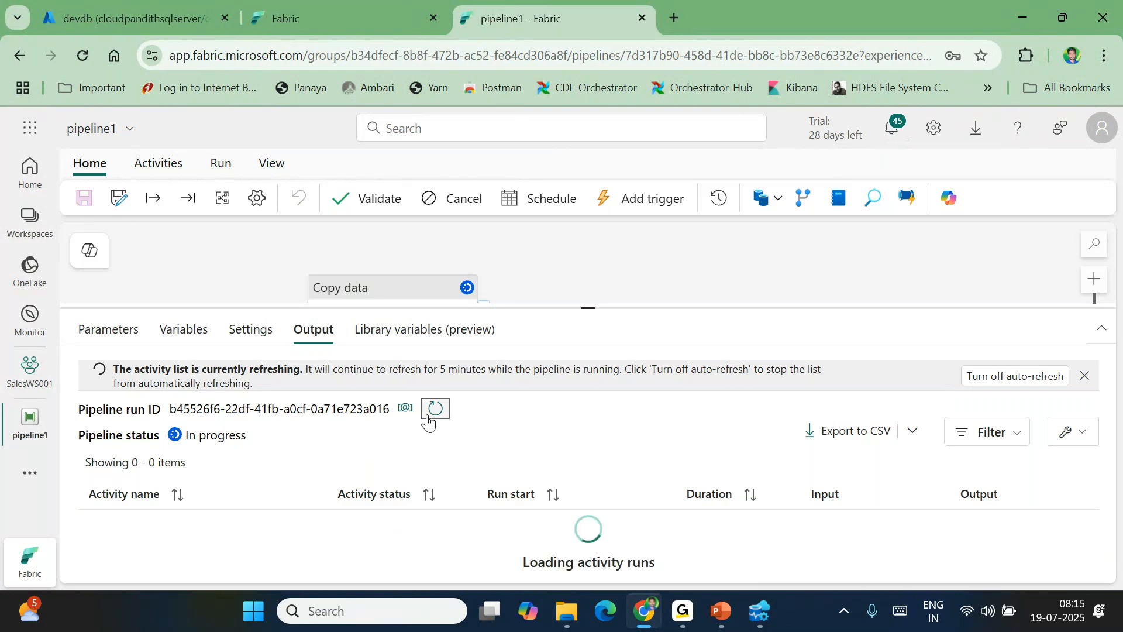
left_click(428, 418)
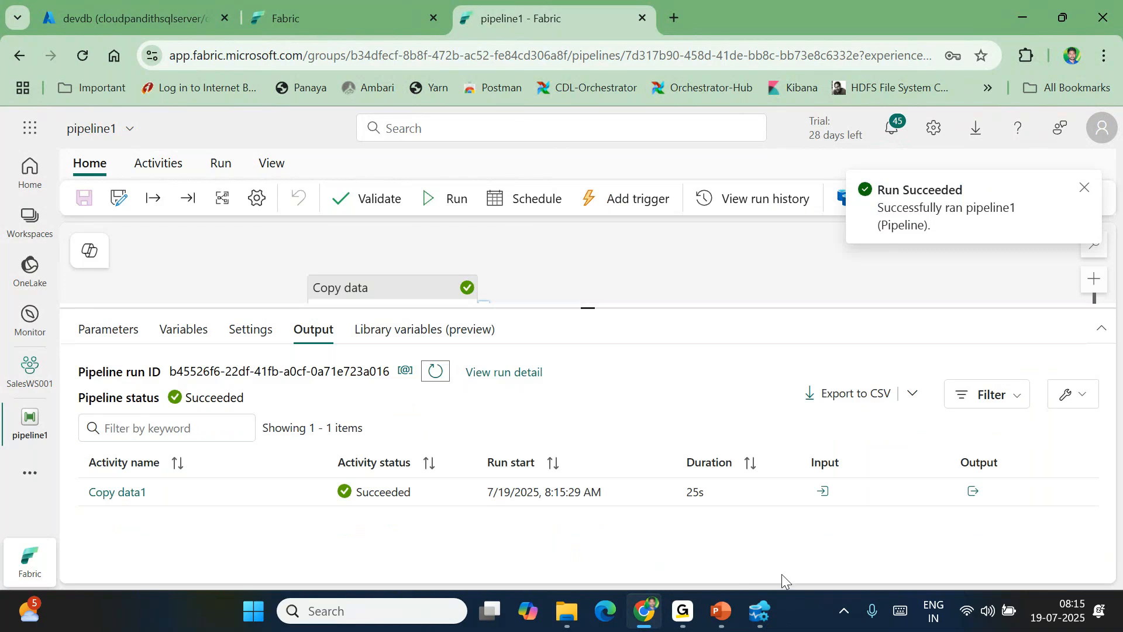
Duplicate the Blueproduct query onto line 3 of the lakehouse SQL editor
left_click(758, 617)
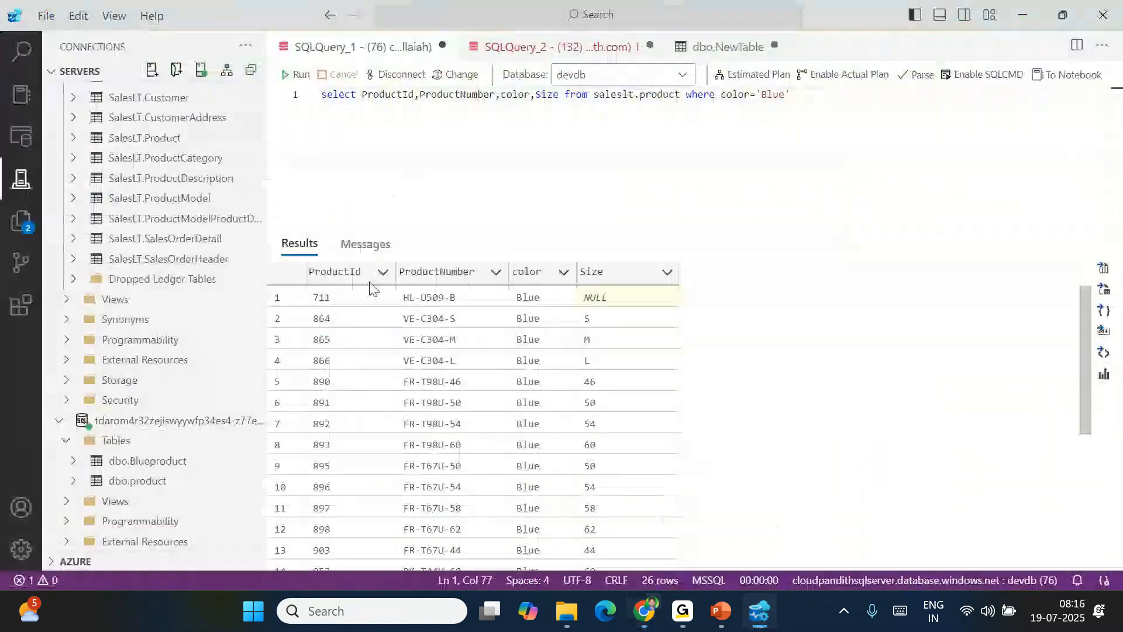
left_click(608, 44)
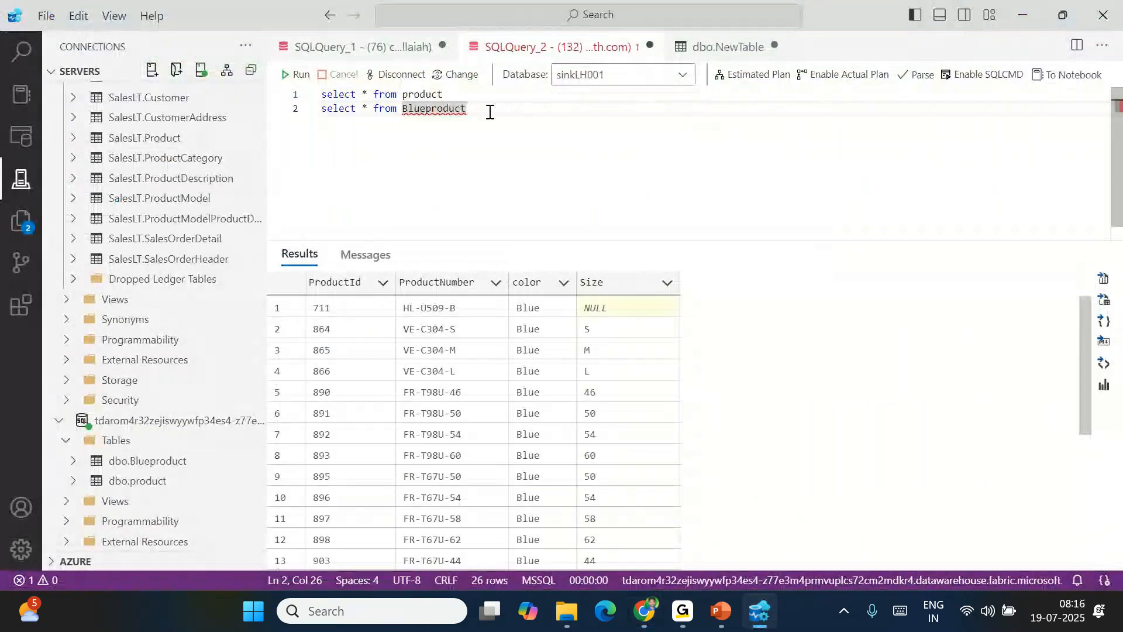
left_click_drag(489, 108, 308, 108)
key("ctrl+c")
key("End")
key("Return")
key("ctrl+v")
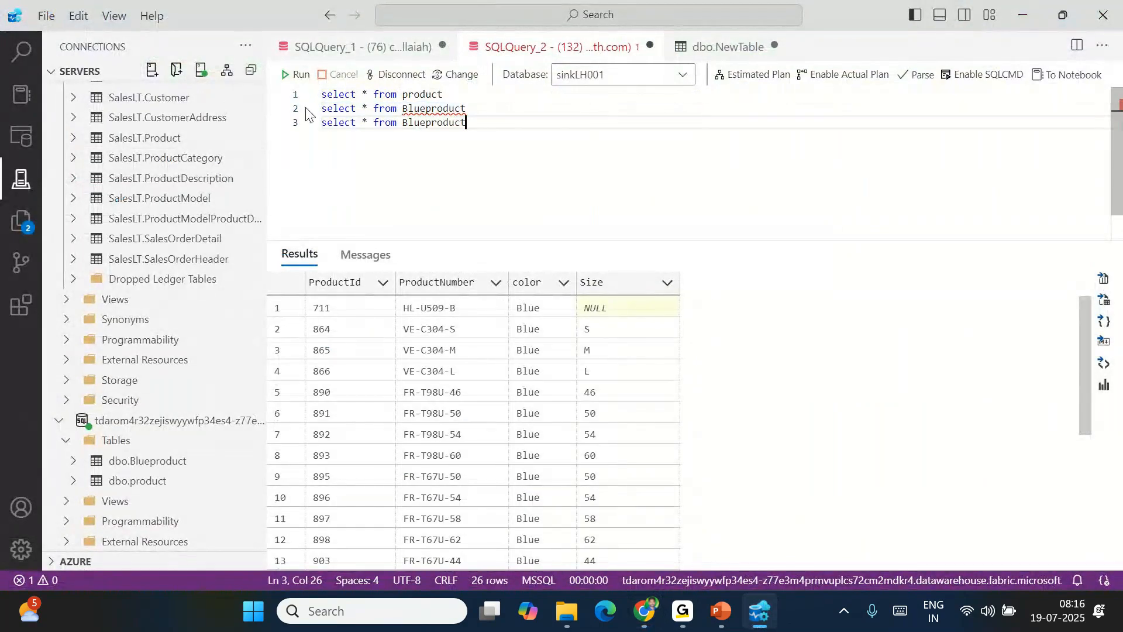
key("Home")
Change line 3 to select * from redproduct and run it
left_click(428, 124)
key("BackSpace")
key("BackSpace")
key("BackSpace")
key("BackSpace")
type("red")
key("End")
key("shift+Home")
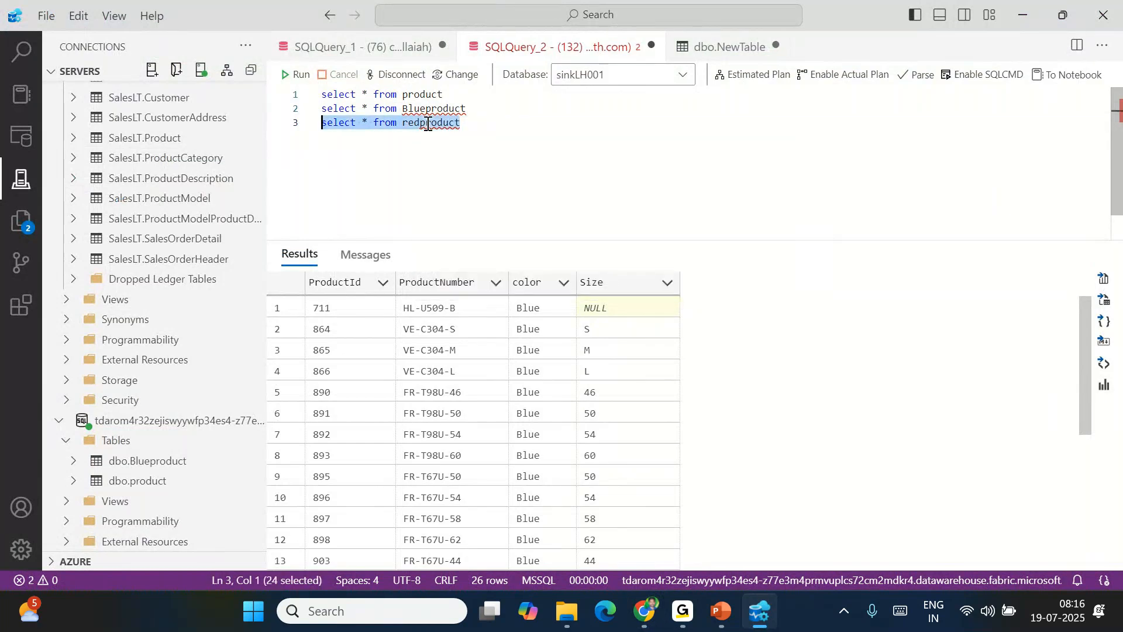
left_click(296, 74)
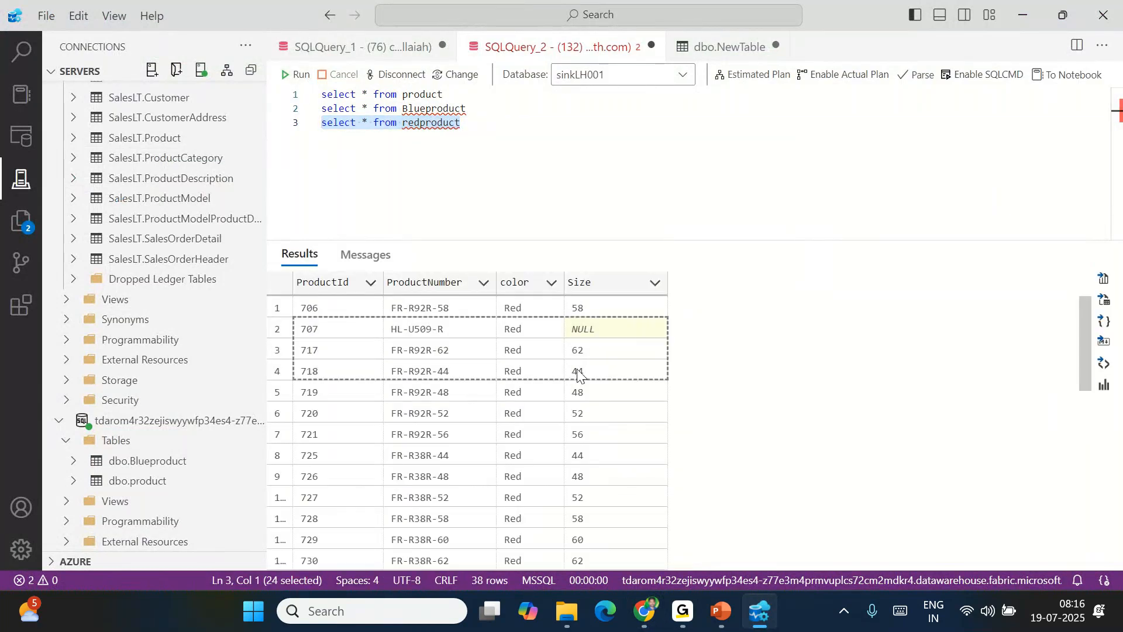
Review the 38 red result rows and refresh the table list to show dbo.redproduct
left_click(546, 451)
left_click_drag(351, 307, 654, 500)
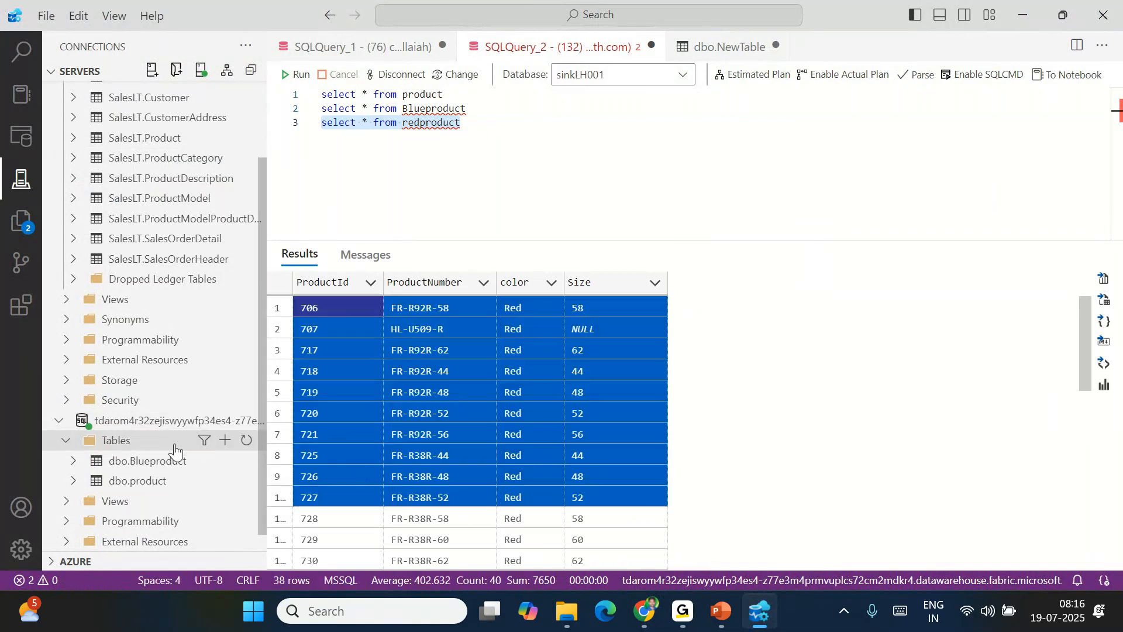
left_click(247, 440)
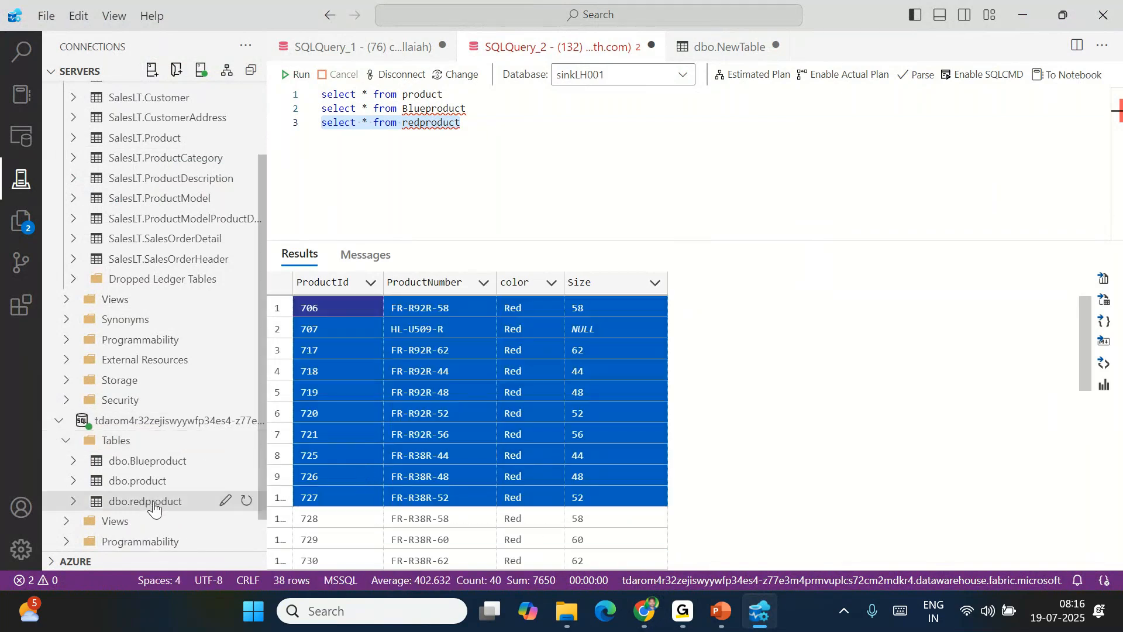
left_click(452, 183)
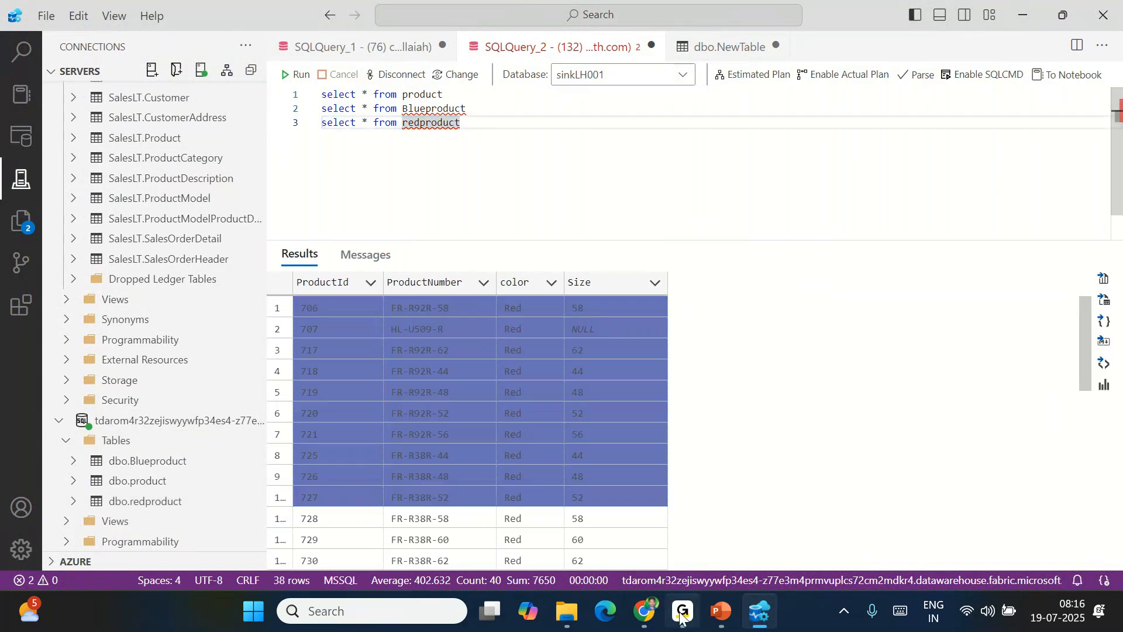
left_click(645, 612)
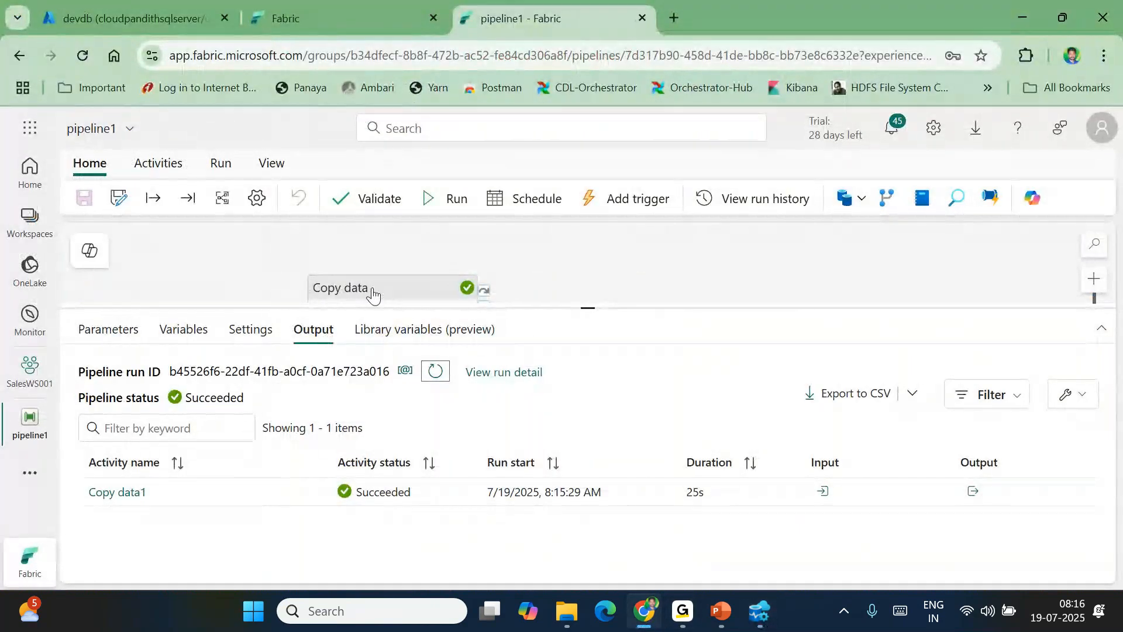
Start another pipeline1 run with pl_param_color set to blue
left_click(698, 205)
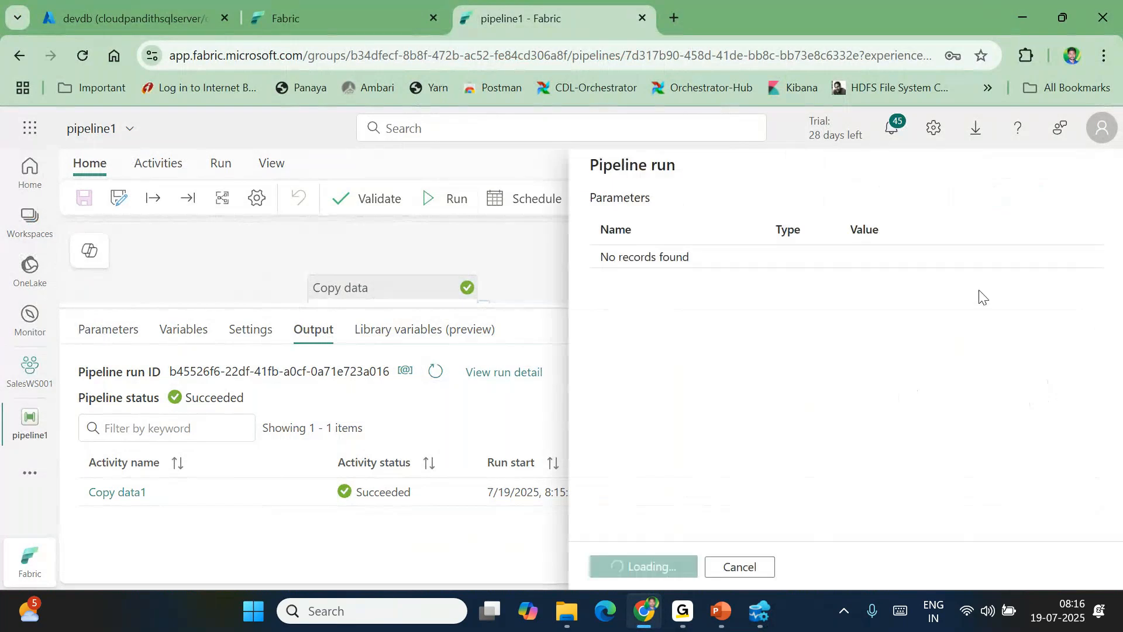
left_click(865, 259)
type("blue")
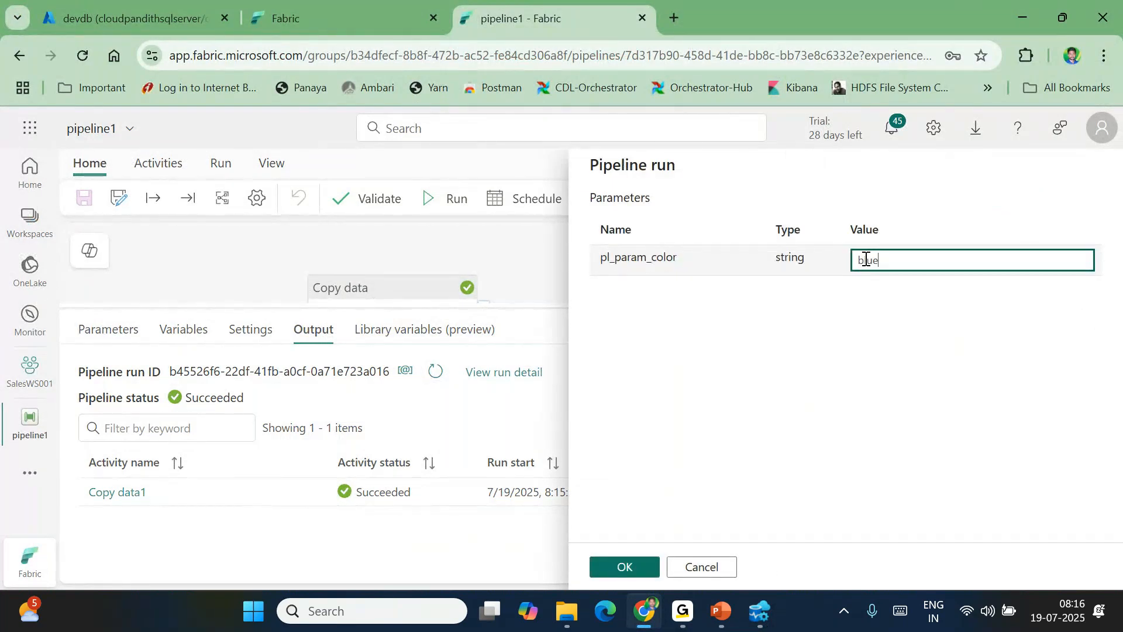
left_click(648, 567)
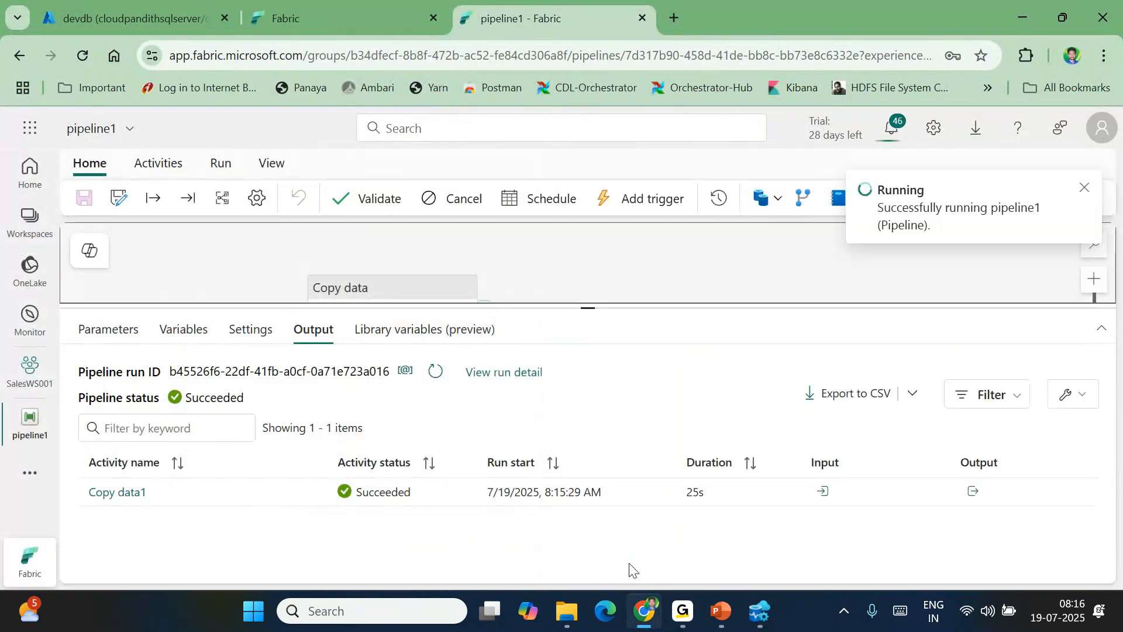
Refresh the Output activity list until Copy data1 succeeds
left_click(444, 410)
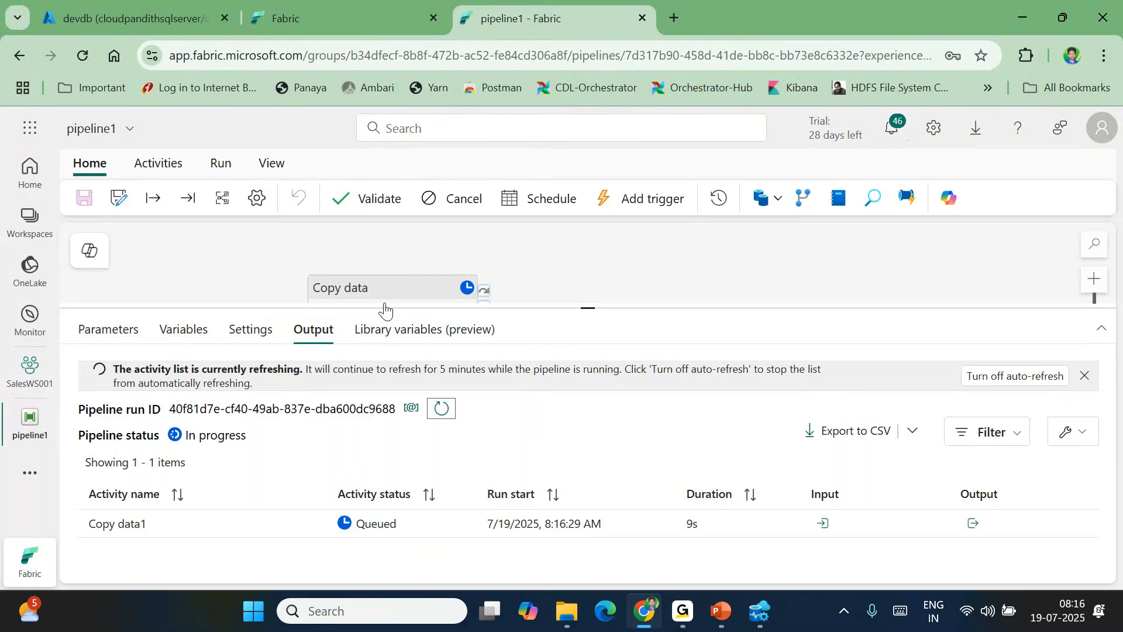
left_click(445, 417)
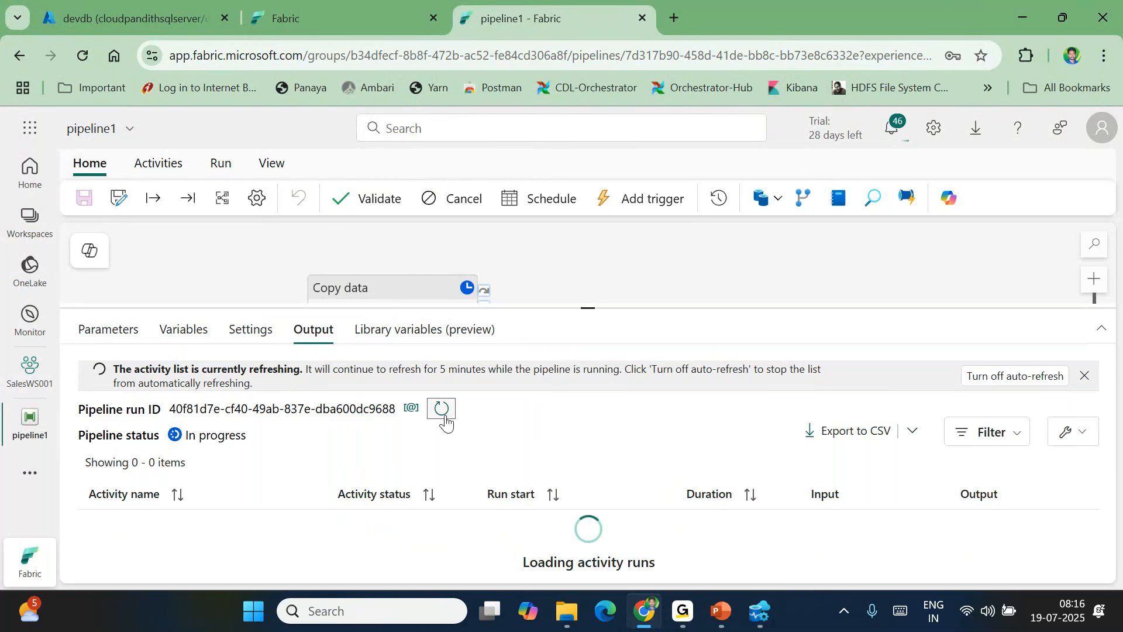
left_click(445, 417)
left_click(354, 300)
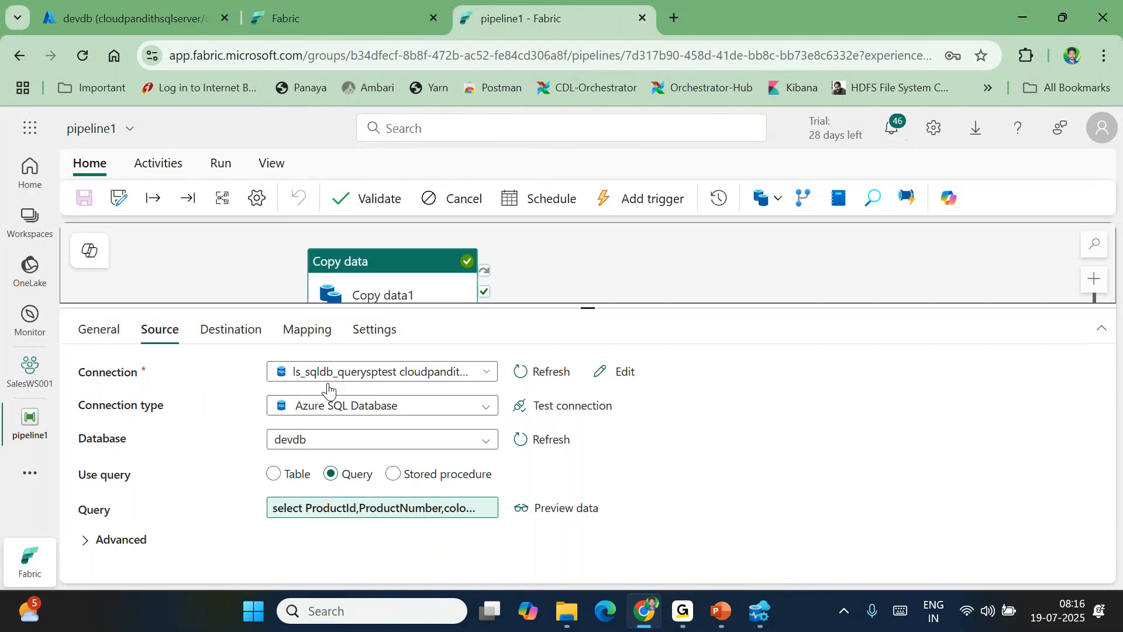
left_click(534, 258)
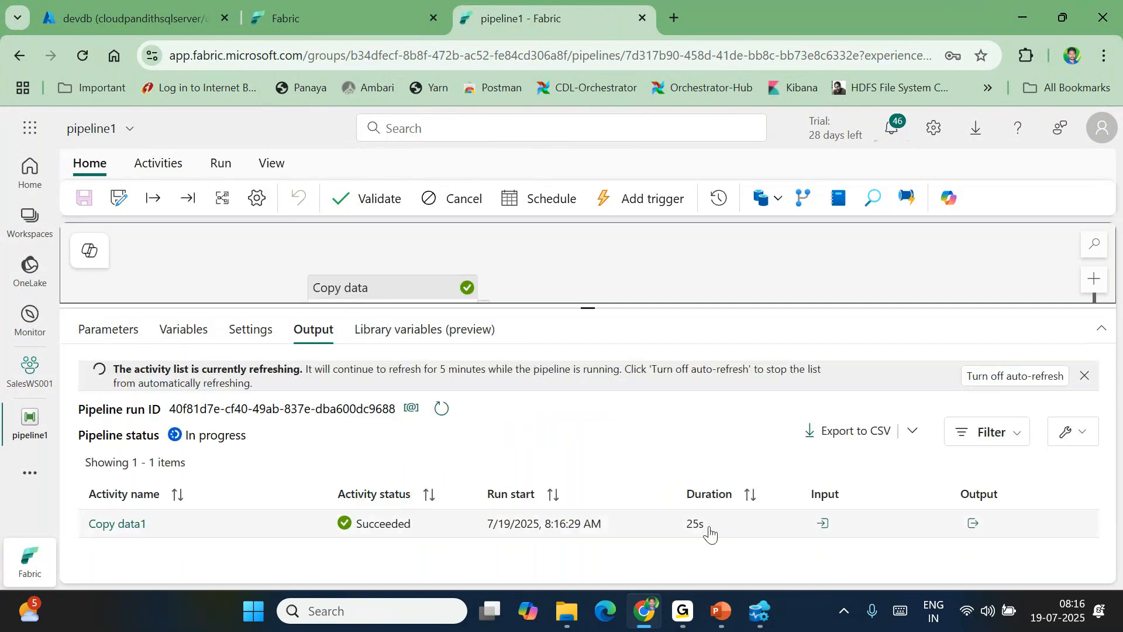
left_click(750, 619)
Refresh the tables and run select * from blueproduct on line 4, returning 26 Blue rows
left_click(248, 440)
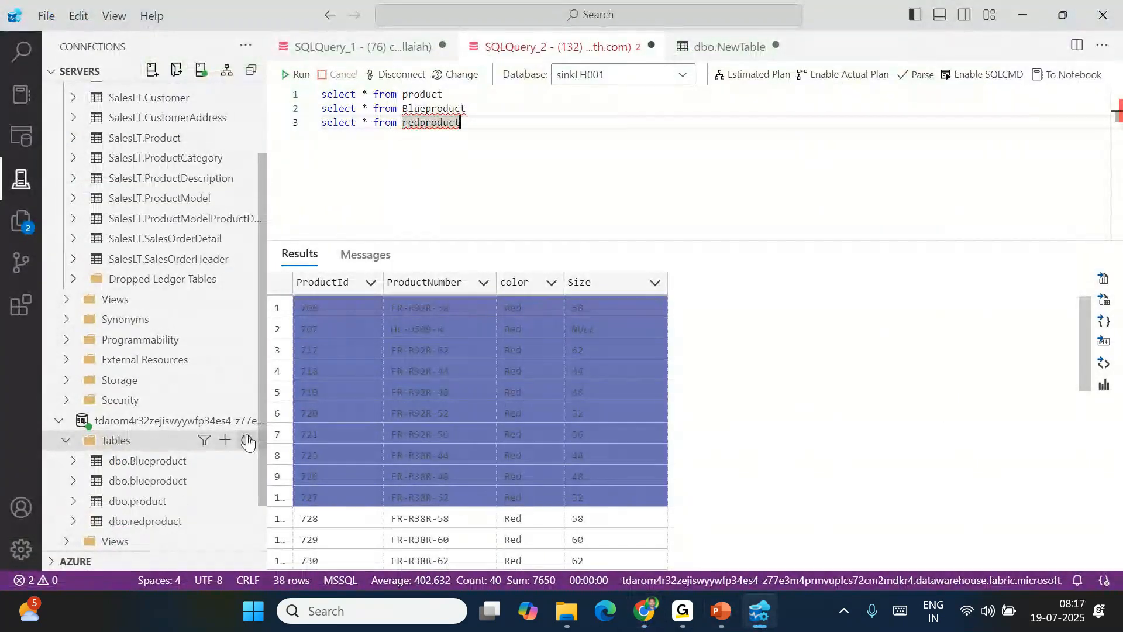
left_click(480, 121)
key("Return")
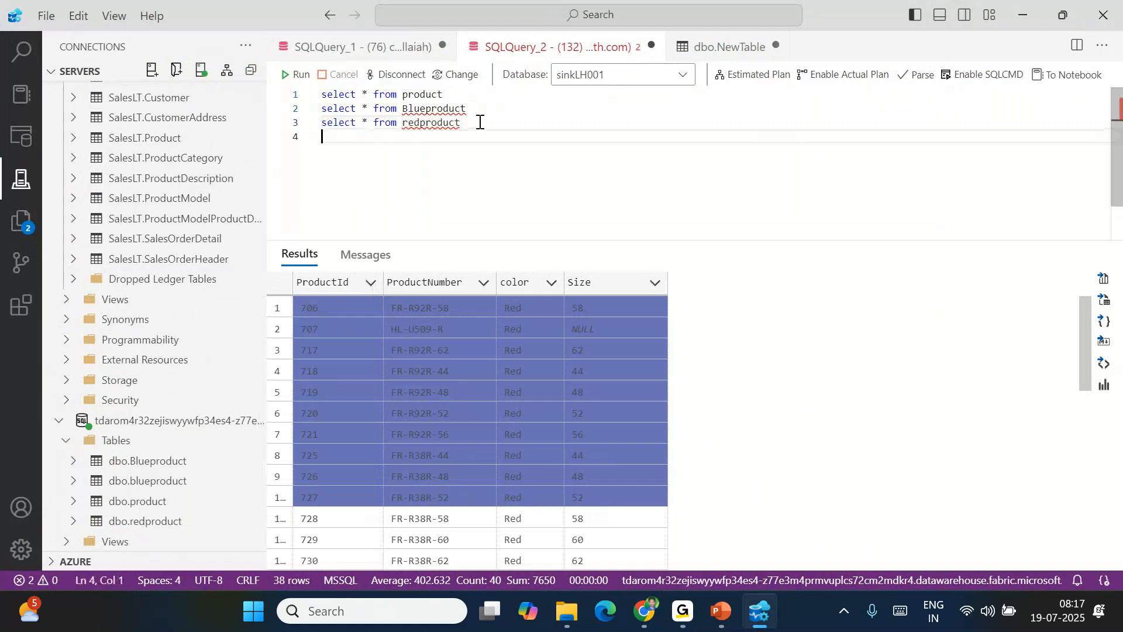
type("select *m")
key("BackSpace")
type("from bl")
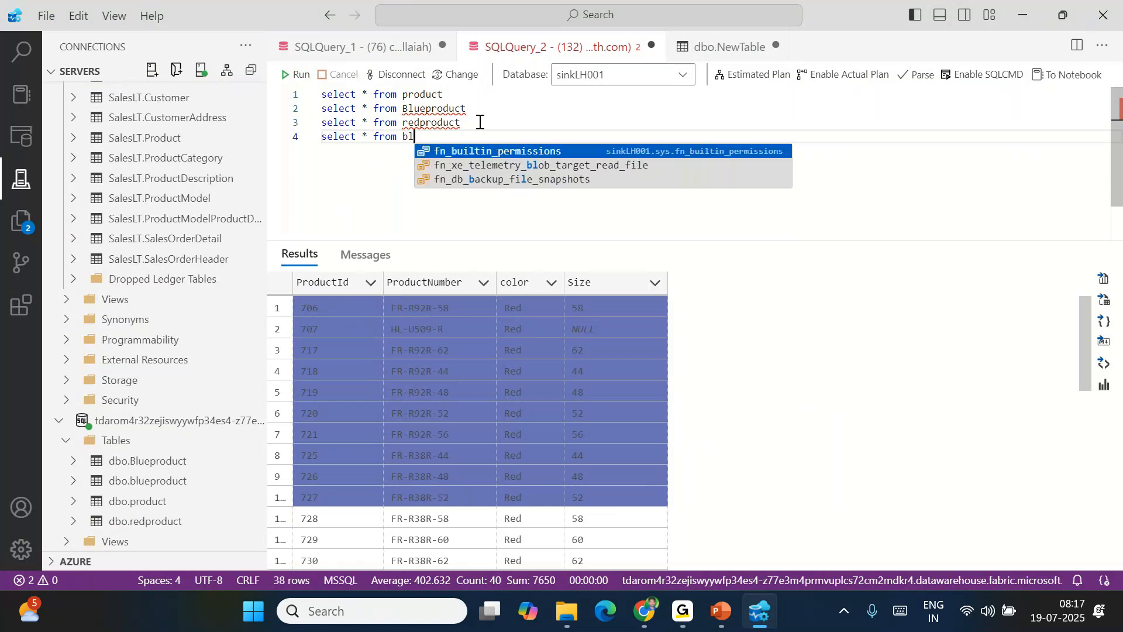
type("ueproduct")
key("shift+Home")
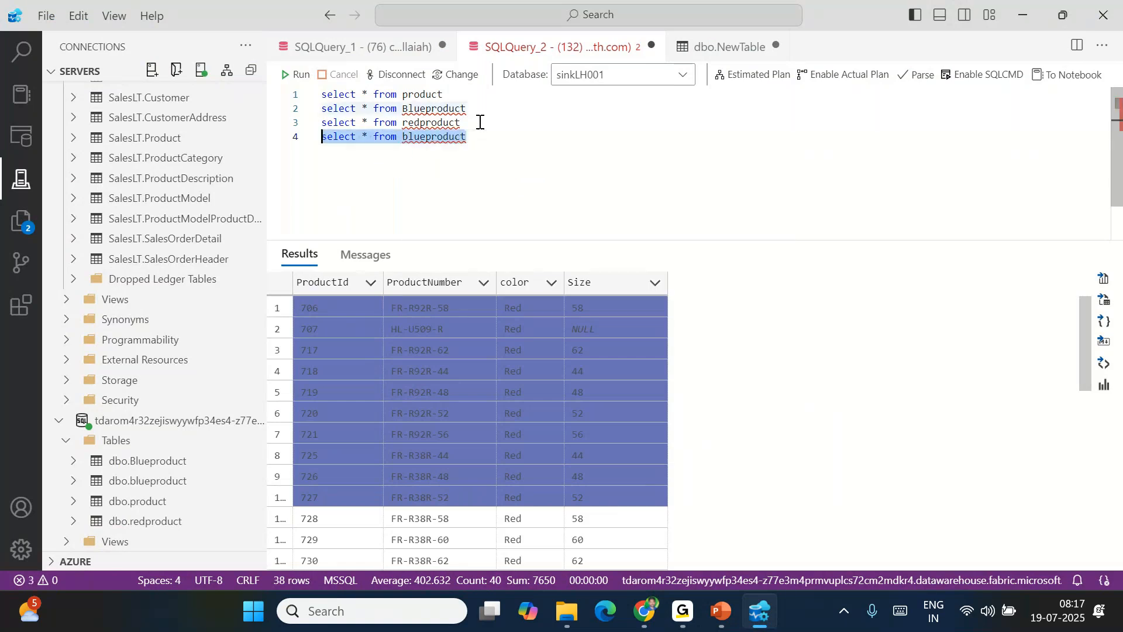
key("F5")
left_click(515, 163)
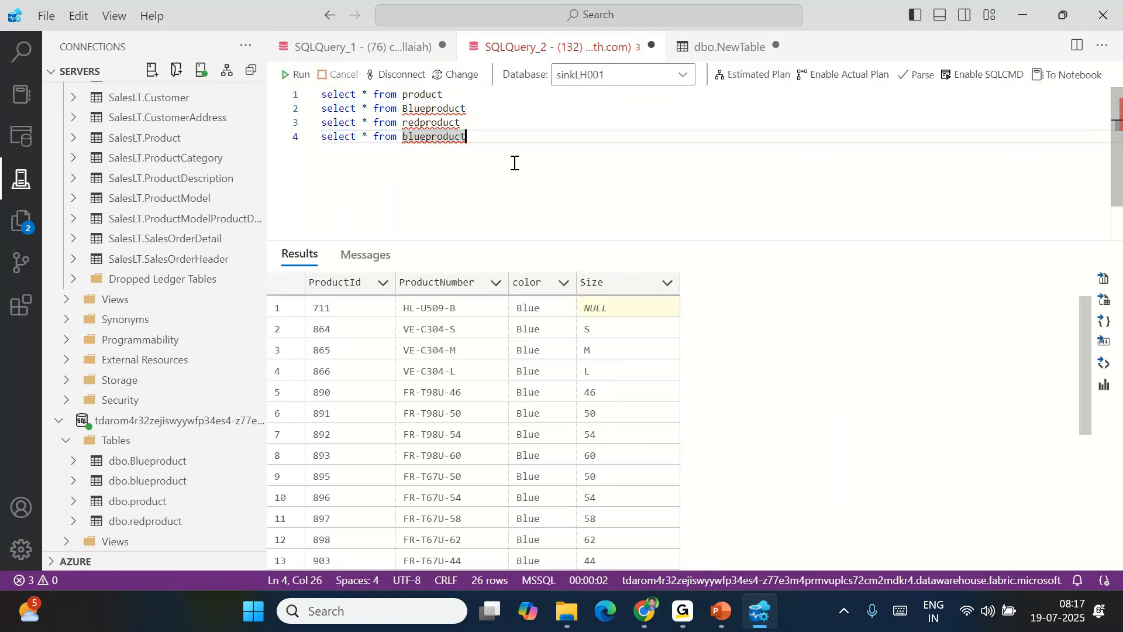
left_click(645, 612)
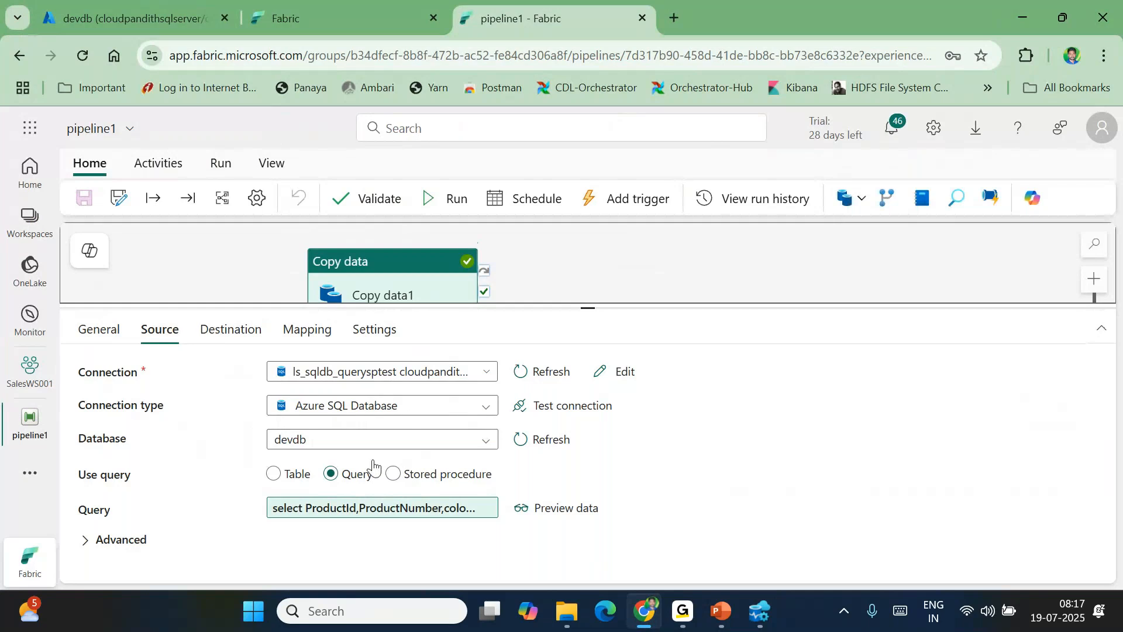
Switch Copy data1's source to Stored procedure, then bring up the devdb portal page and Azure Data Studio
left_click(391, 474)
left_click(328, 509)
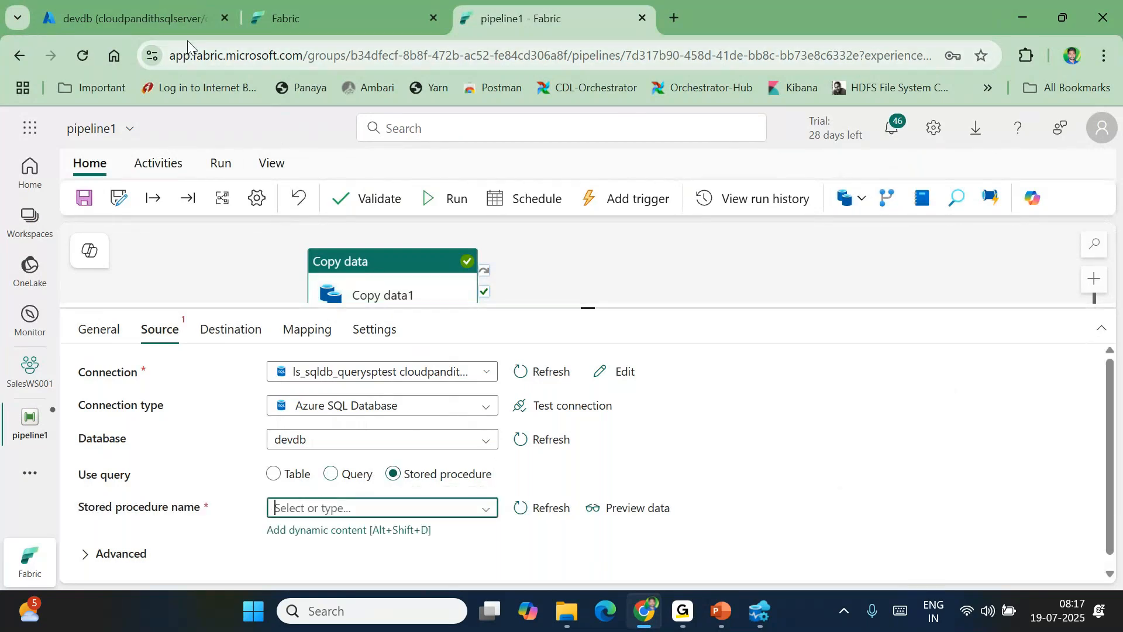
left_click(187, 24)
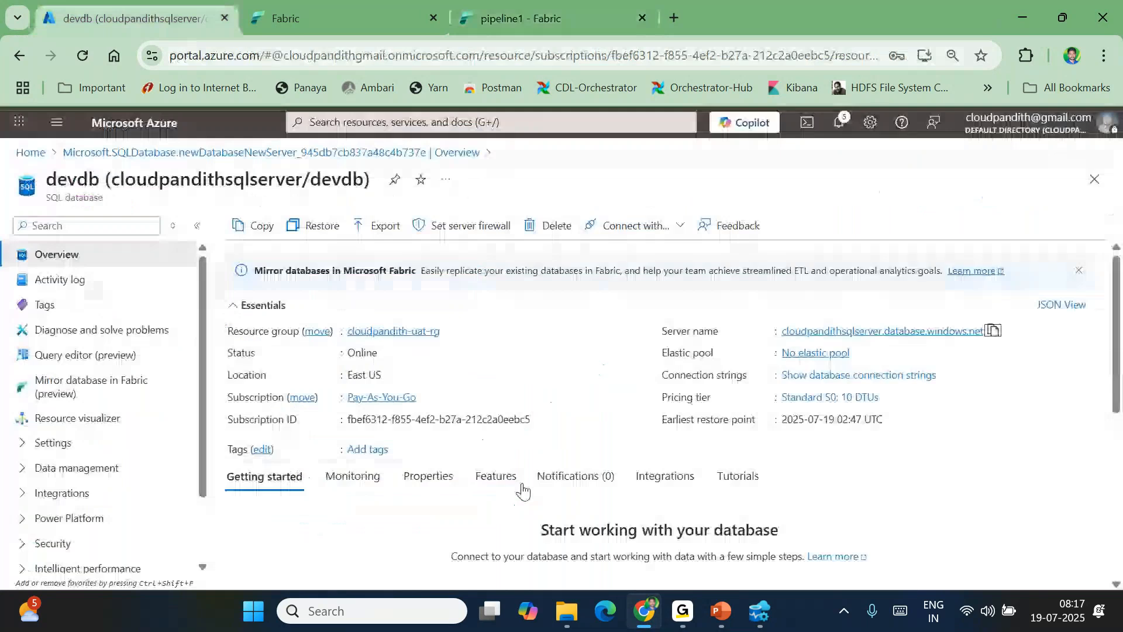
left_click(766, 621)
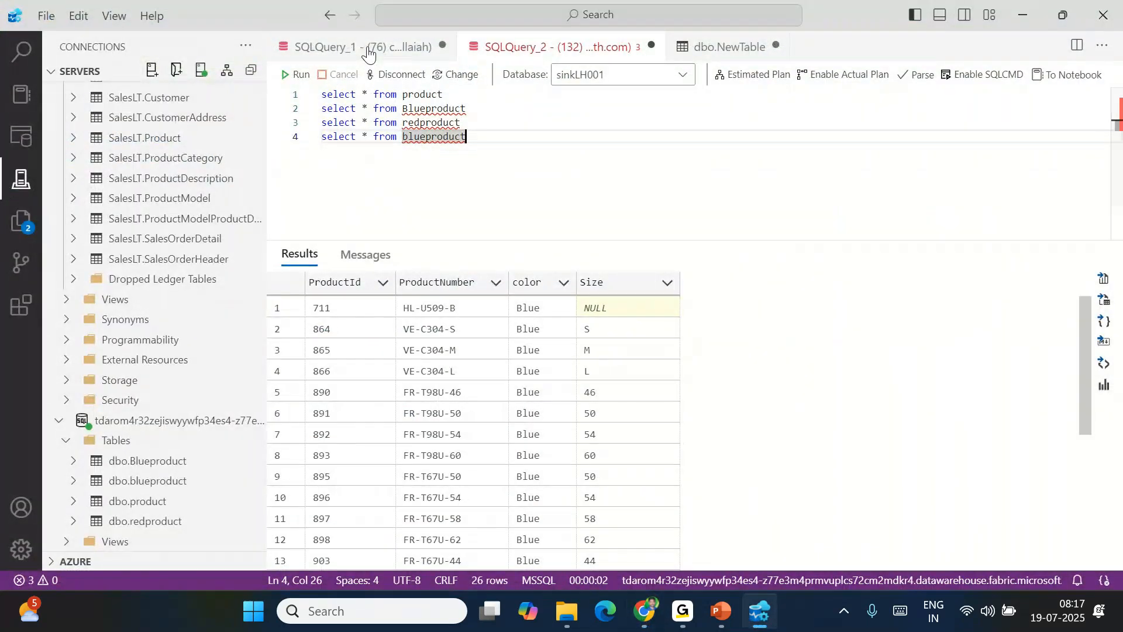
Clear the devdb editor and run select * from product, which fails
left_click(367, 48)
key("Delete")
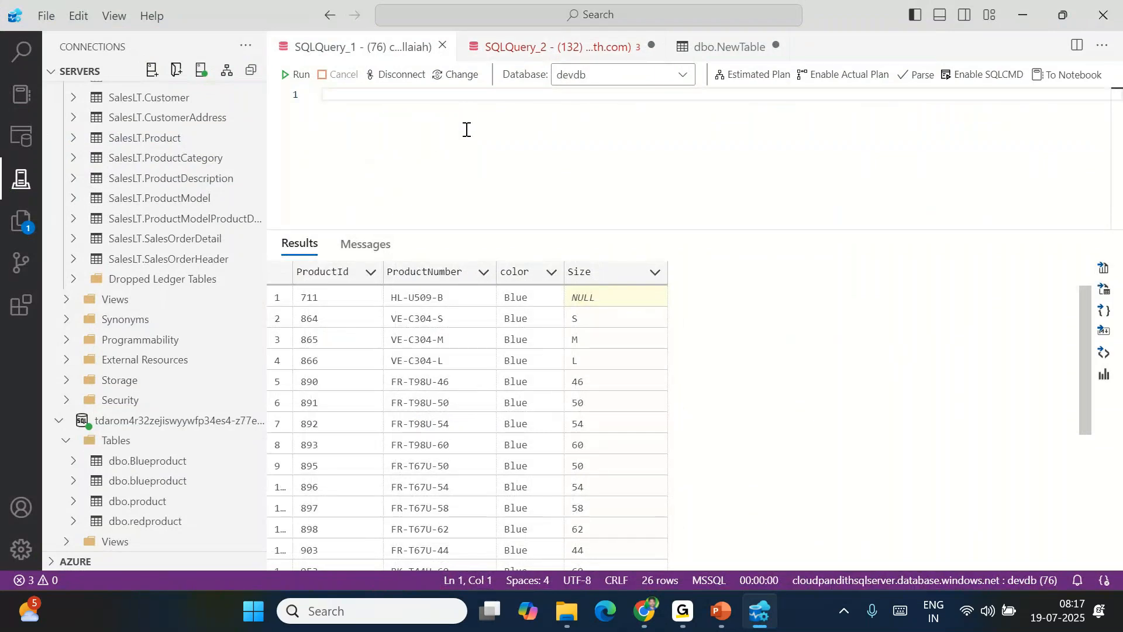
type("create")
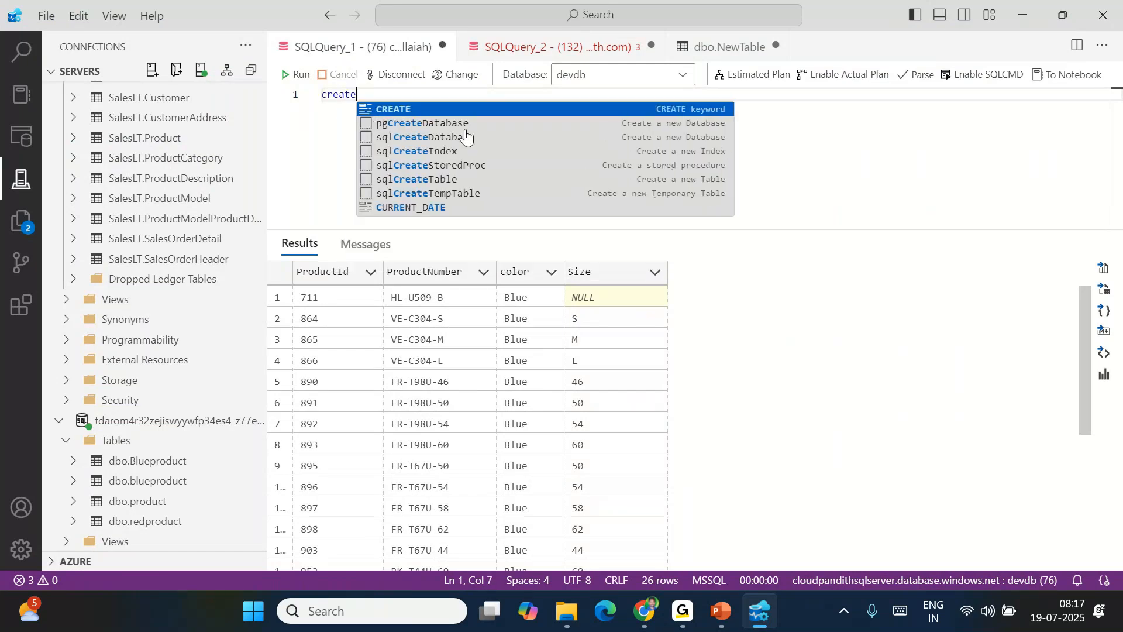
key("ctrl+BackSpace")
type("select * f")
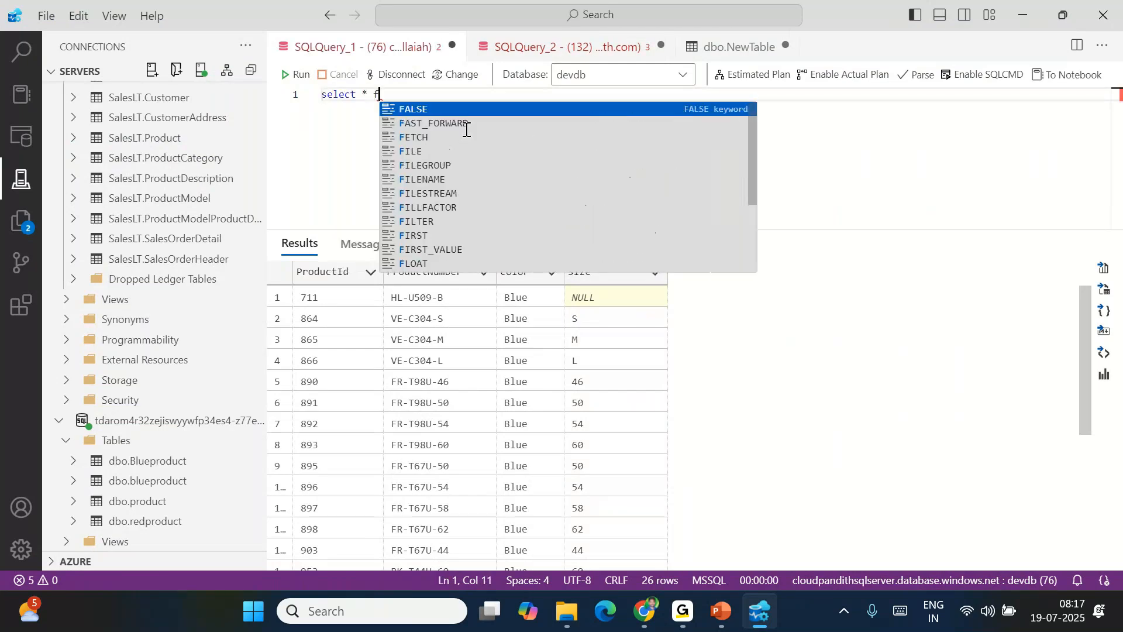
type("rom rpd")
key("ctrl+BackSpace")
type("product")
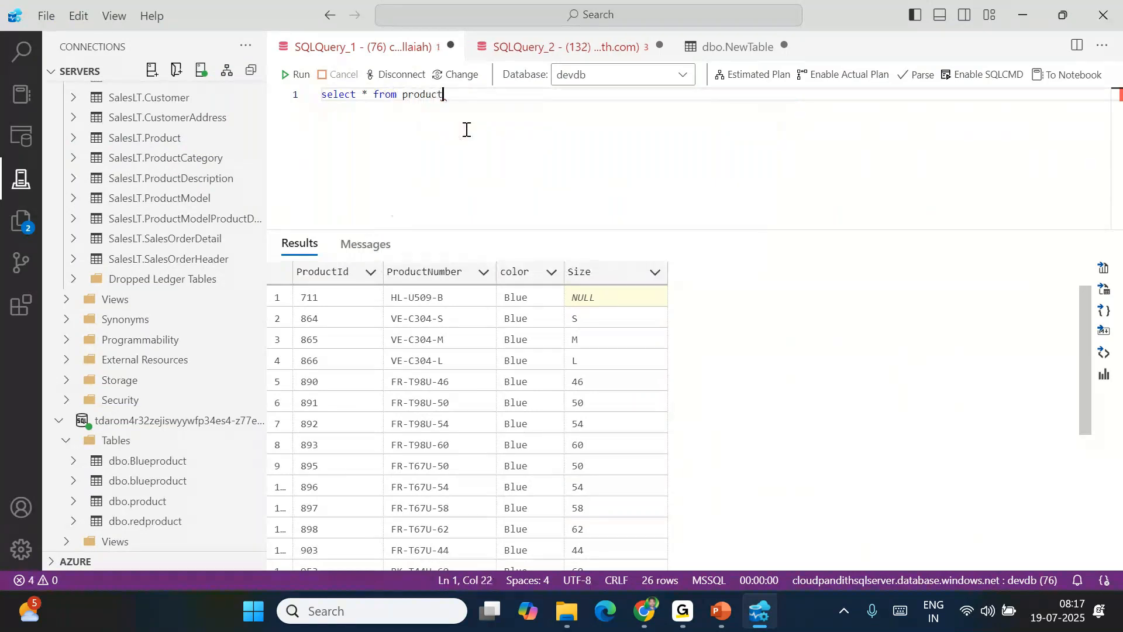
left_click(294, 74)
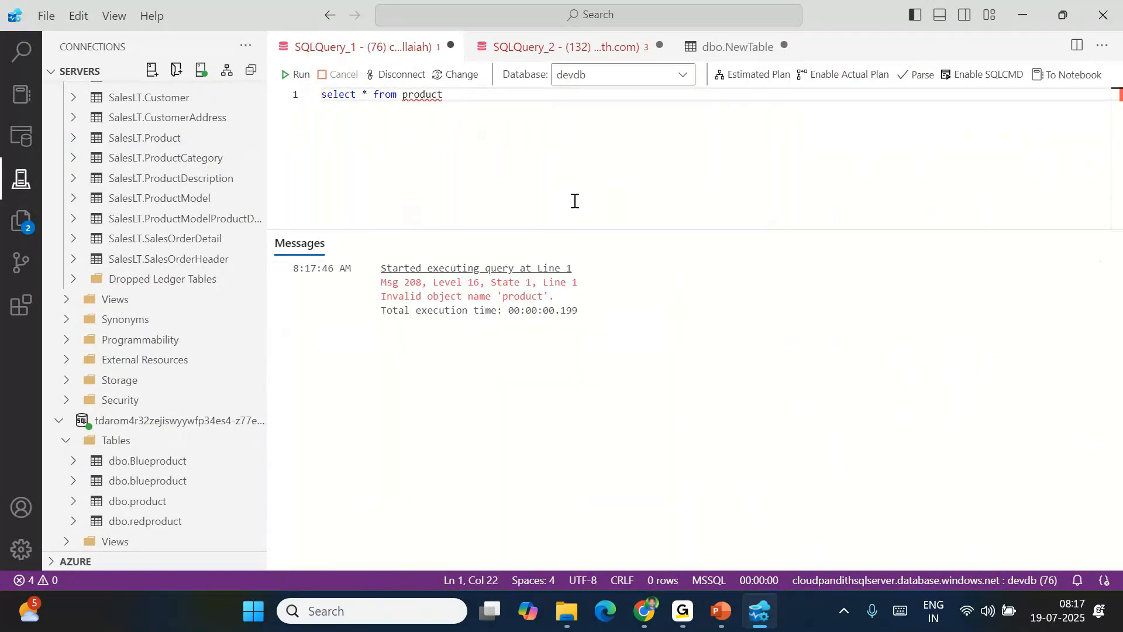
Prefix the table with saleslt. and rerun, returning all 295 products
left_click(406, 97)
type("saleslt.")
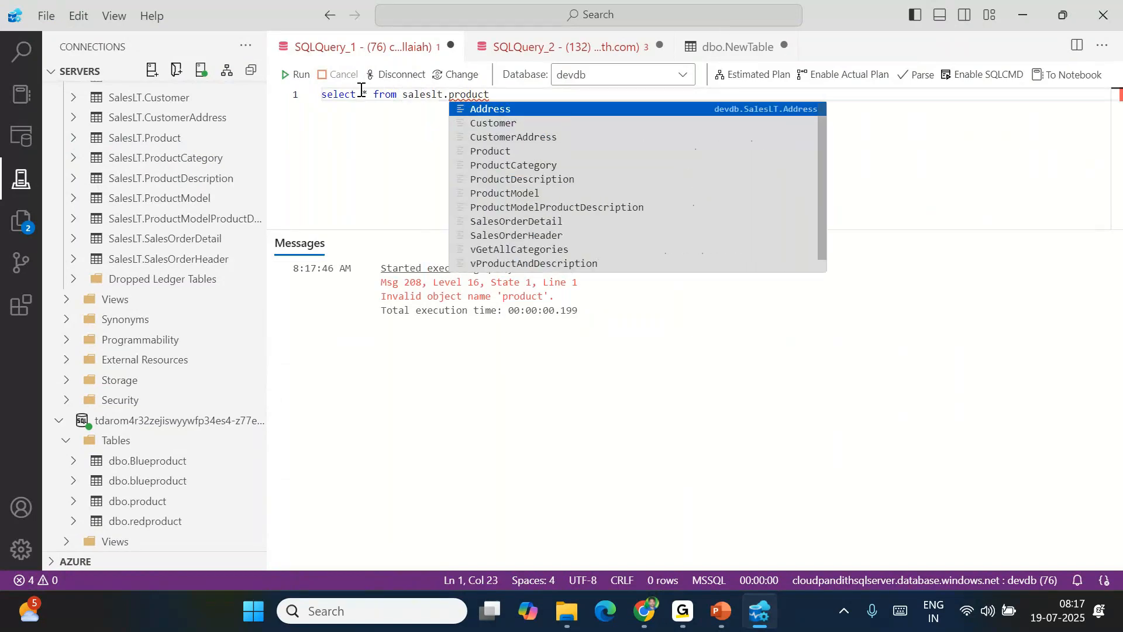
left_click(296, 75)
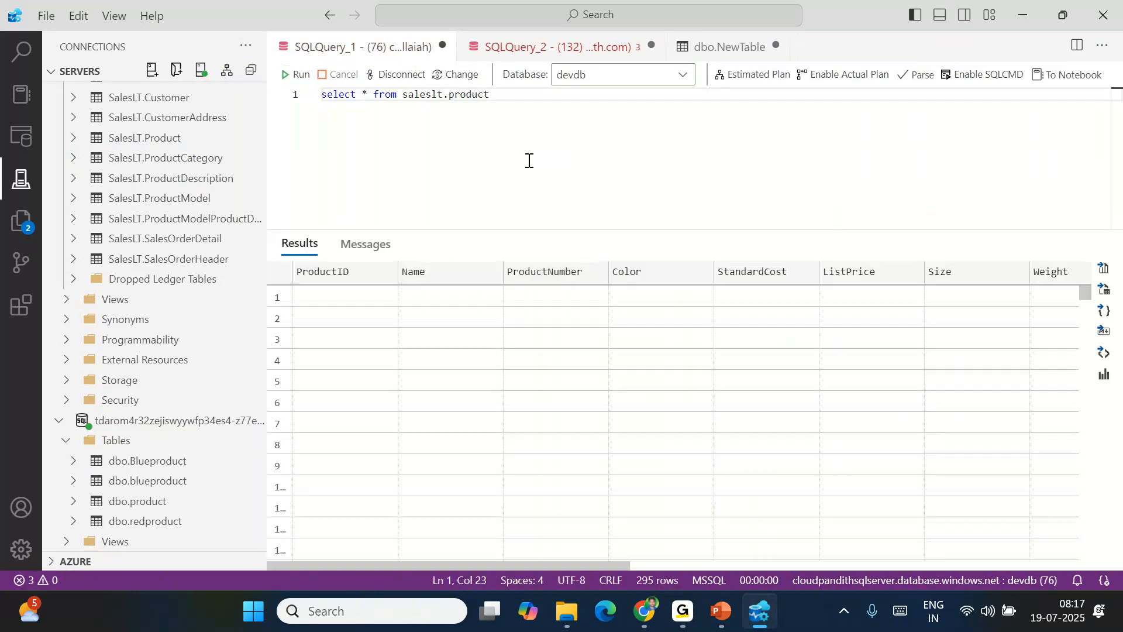
triple_click(517, 96)
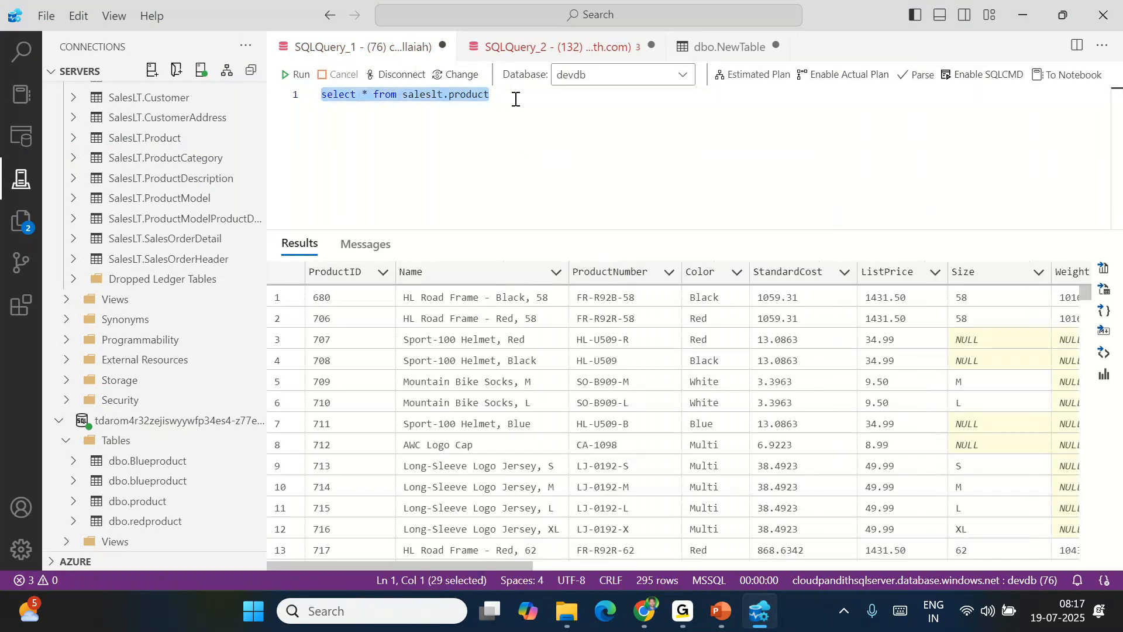
Write a create proc productbasic_usp001 as begin … end skeleton below the query
left_click(516, 99)
key("Return")
key("Return")
type("create ")
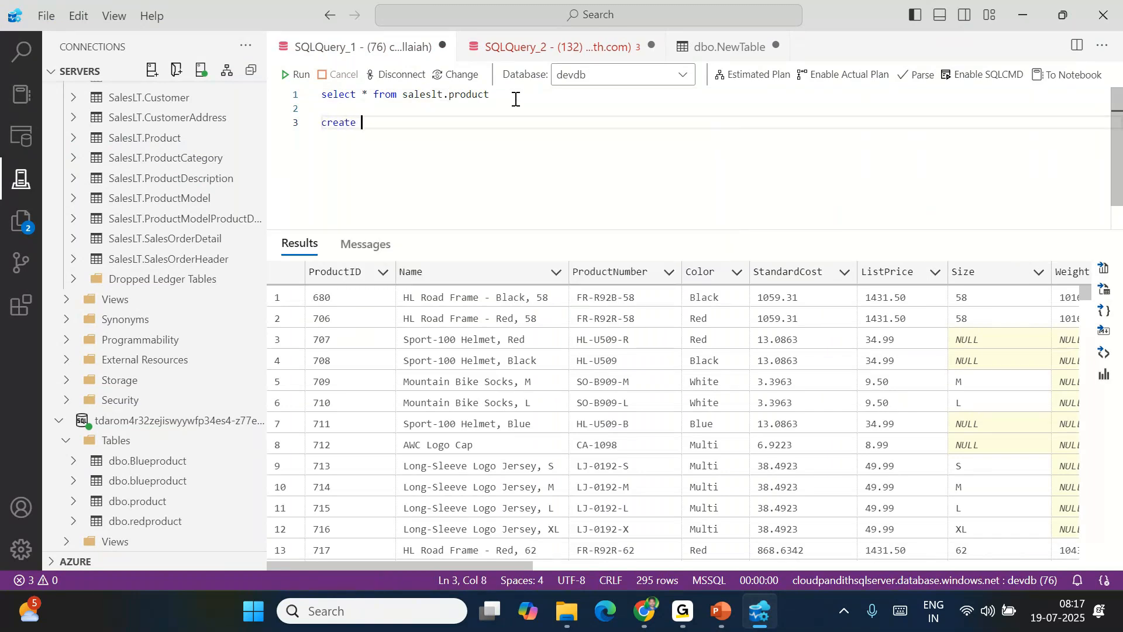
type("proc")
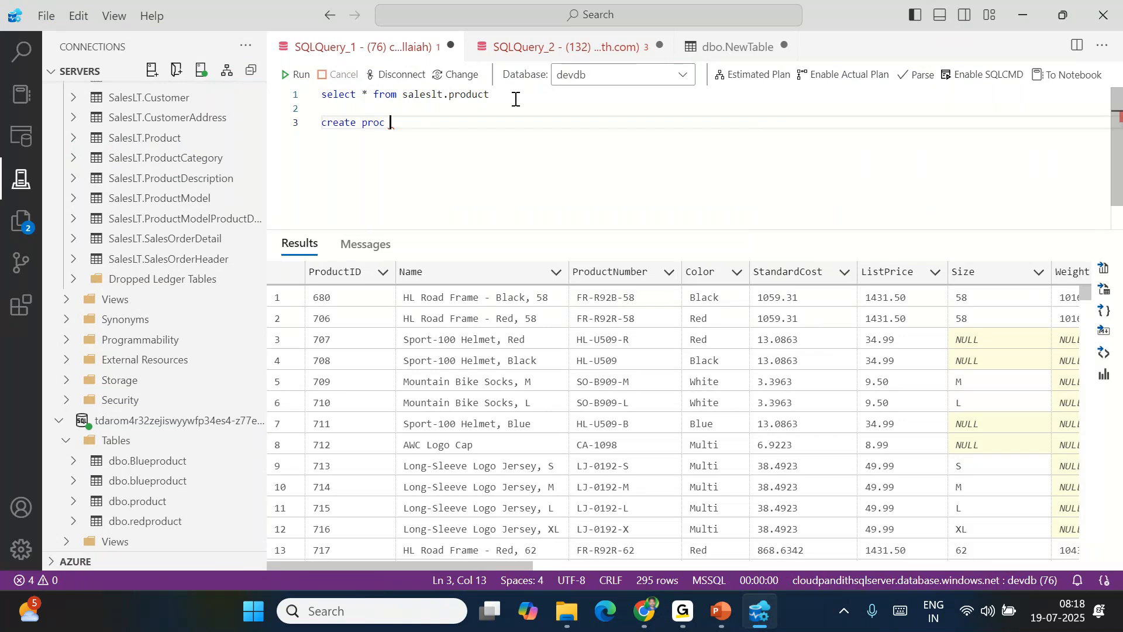
type(" prod")
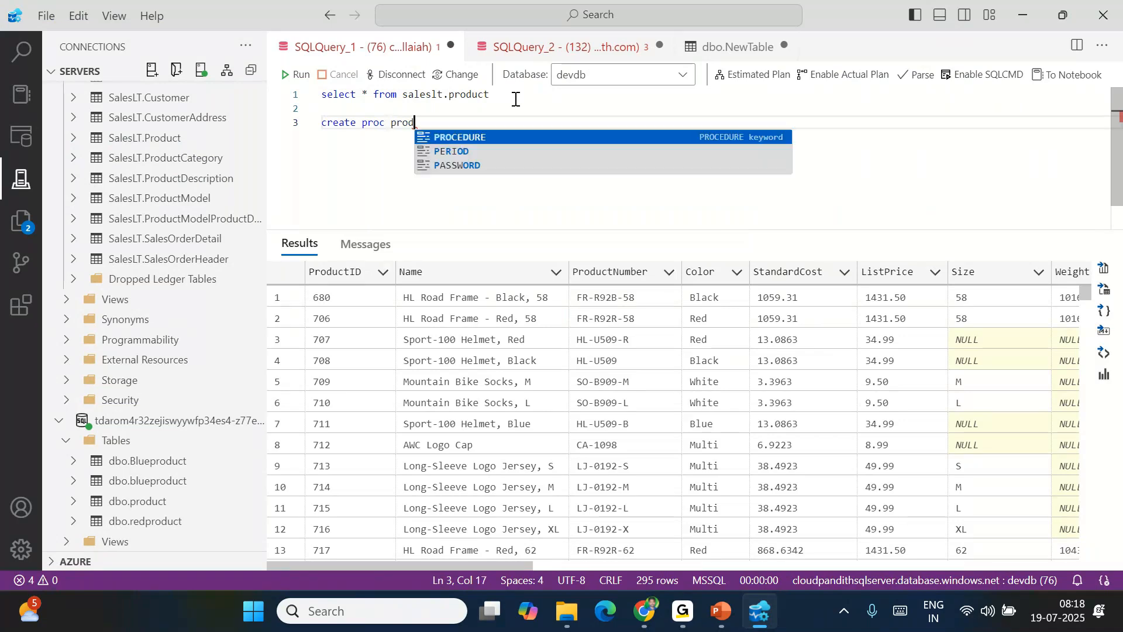
type("uctbasic_usp")
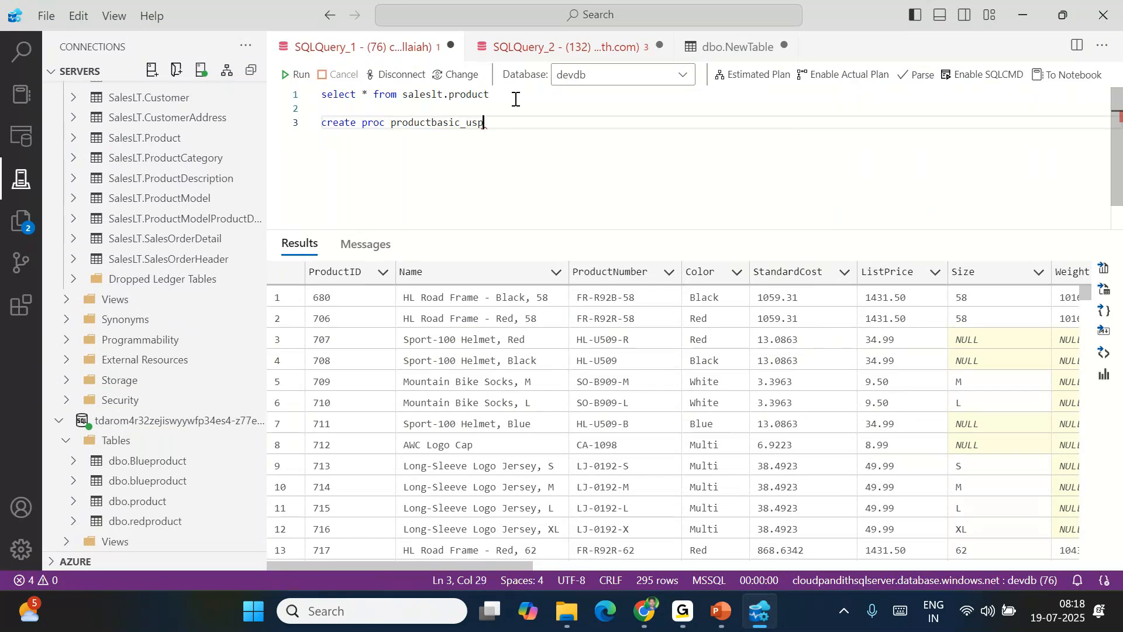
type("001")
key("Return")
type("as")
key("Return")
type("begin")
key("Return")
key("Return")
type("end")
Copy the select * from saleslt.product query into the procedure body
left_click(321, 123, "shift")
left_click(345, 180)
double_click(330, 120)
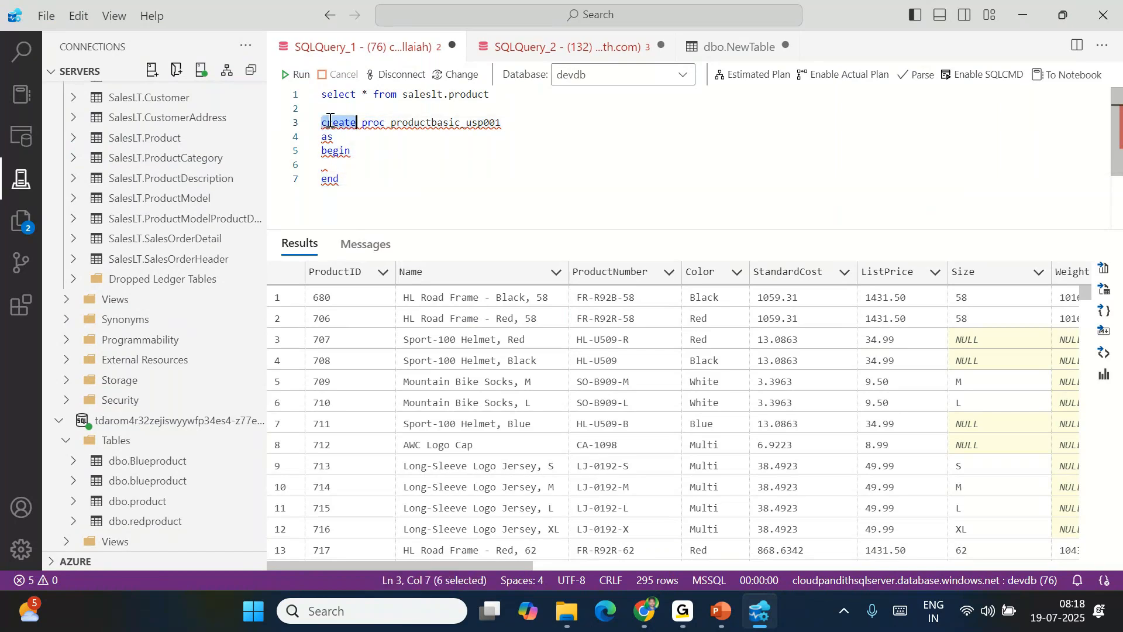
double_click(368, 123)
left_click(325, 136)
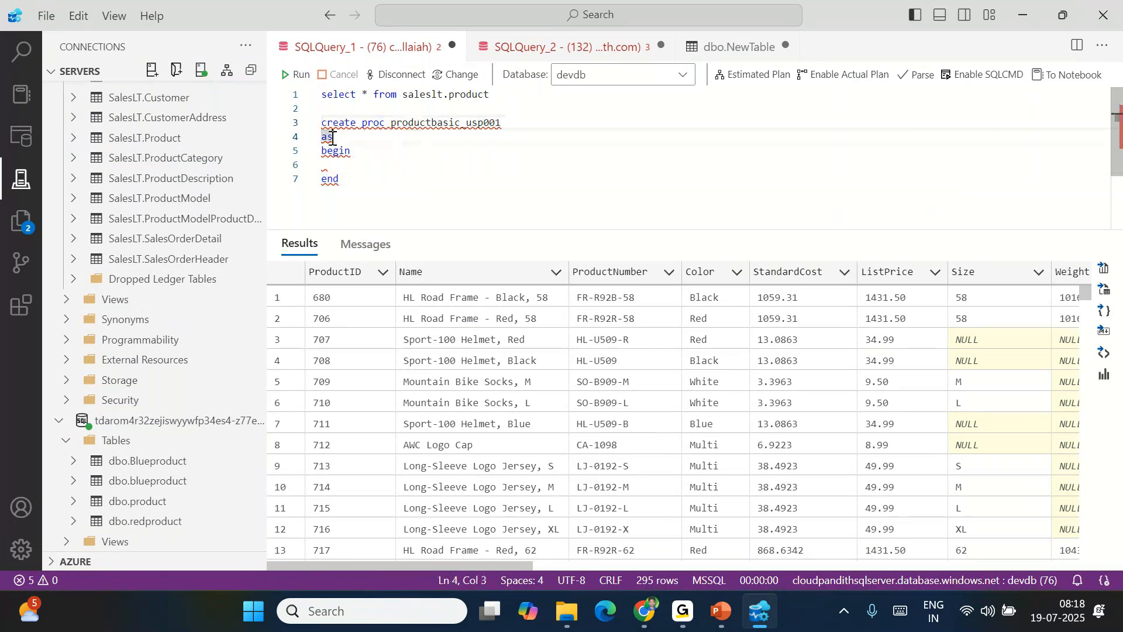
double_click(323, 152)
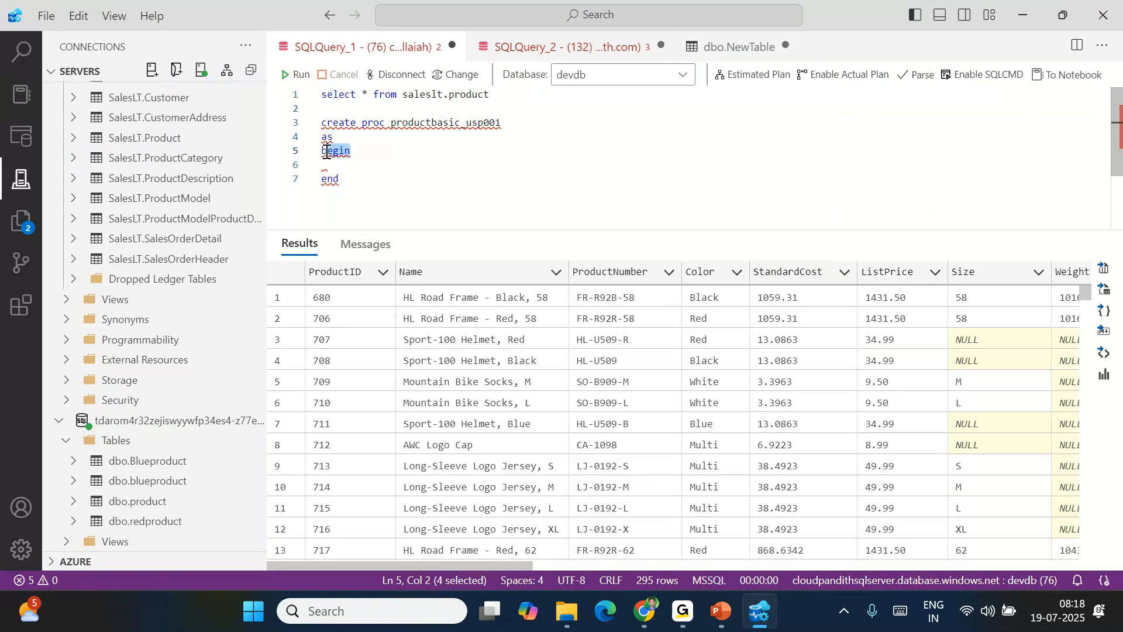
left_click(347, 178)
left_click_drag(490, 94, 296, 95)
key("ctrl+c")
left_click(322, 166)
key("ctrl+v")
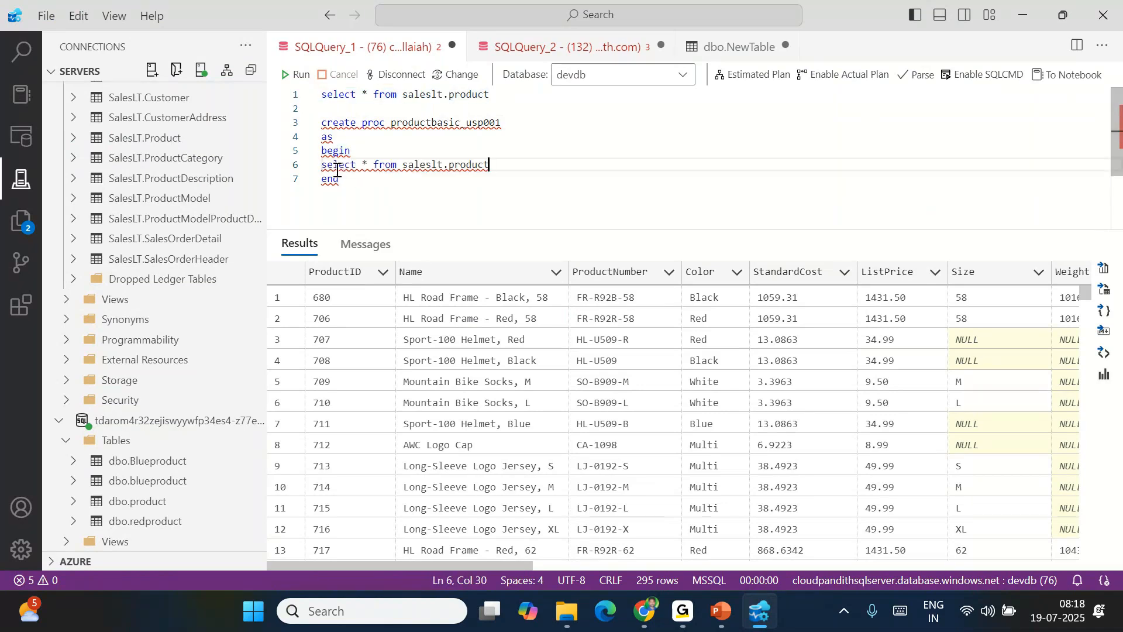
Run the create block to create productbasic_usp001 in devdb, then copy its name
left_click_drag(363, 179, 322, 123)
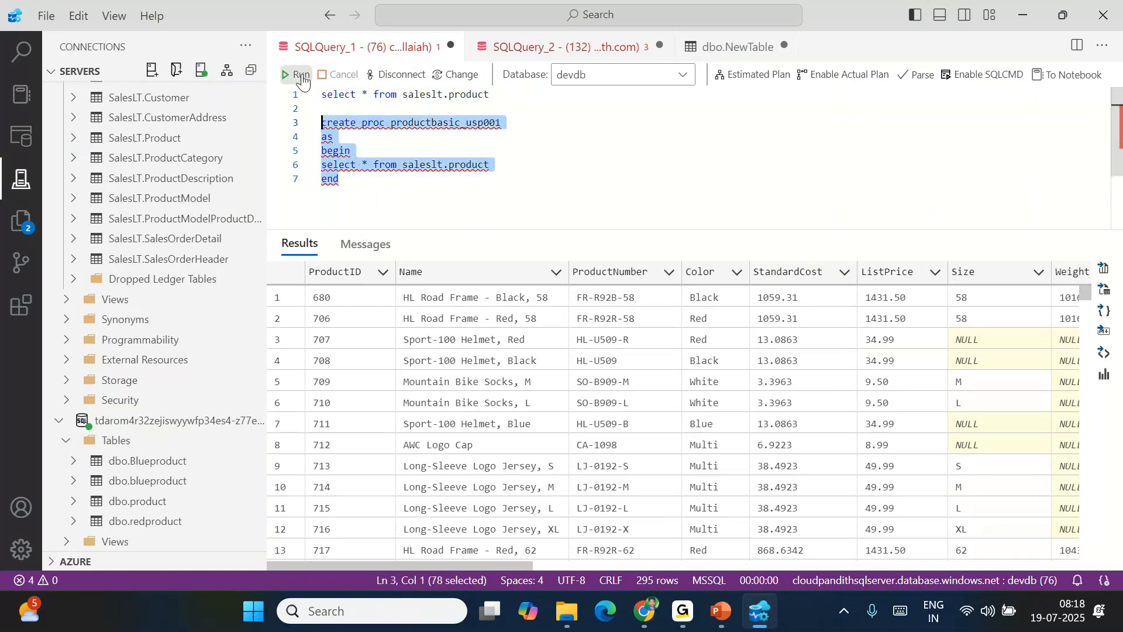
left_click(302, 76)
left_click(378, 206)
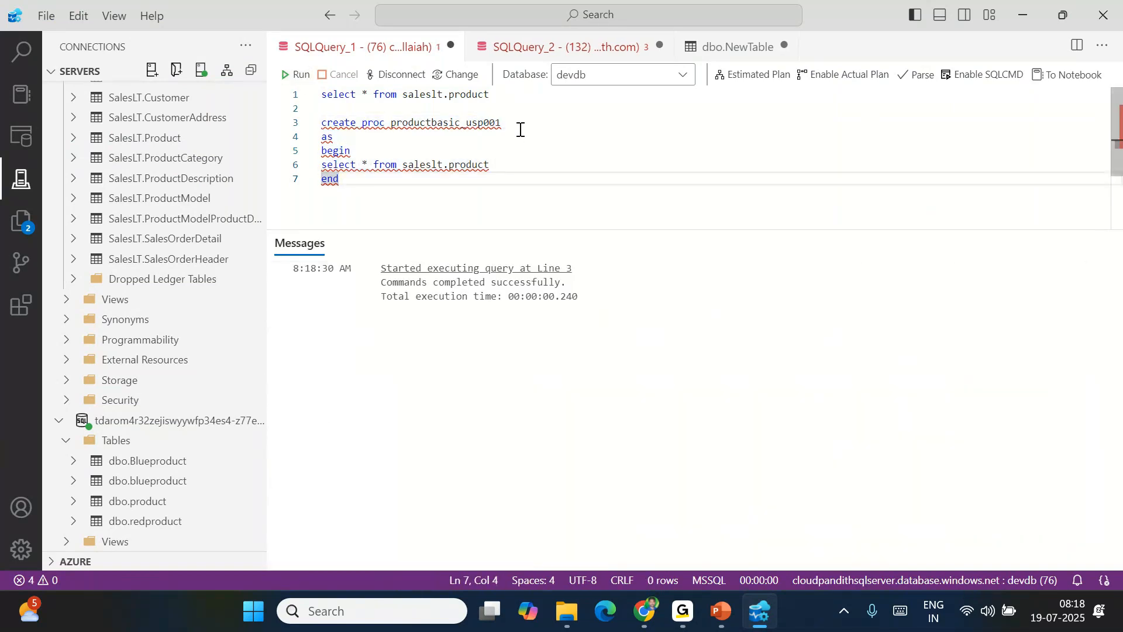
left_click_drag(502, 123, 391, 122)
left_click(378, 189)
Paste productbasic_usp001 on line 9 and execute it, returning 295 rows
key("Return")
key("Return")
key("ctrl+v")
key("shift+Home")
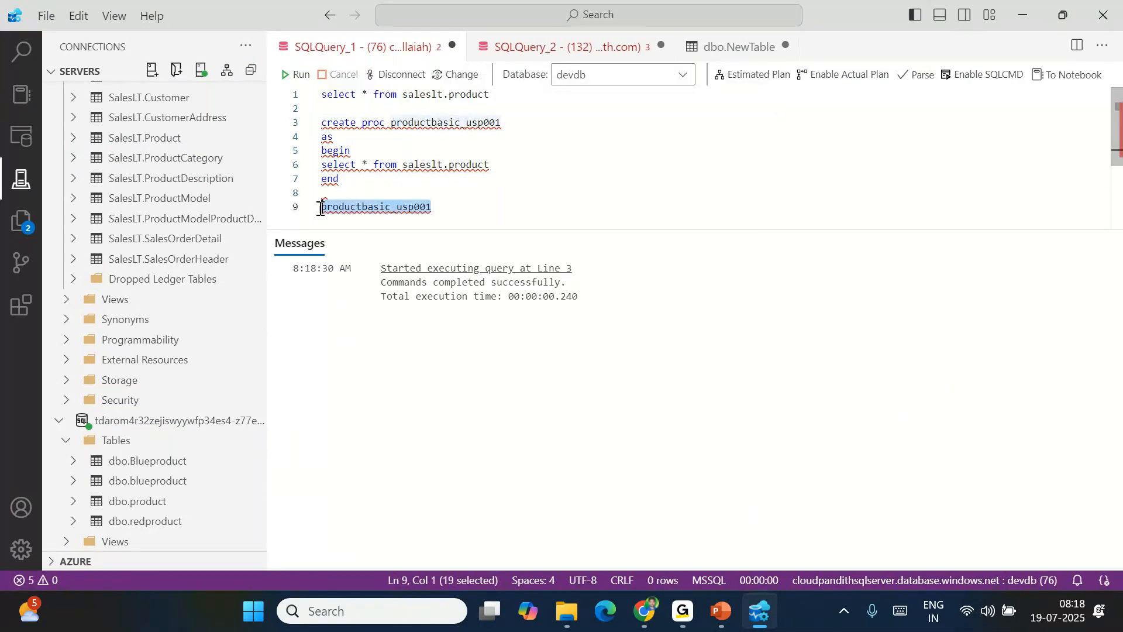
left_click(298, 75)
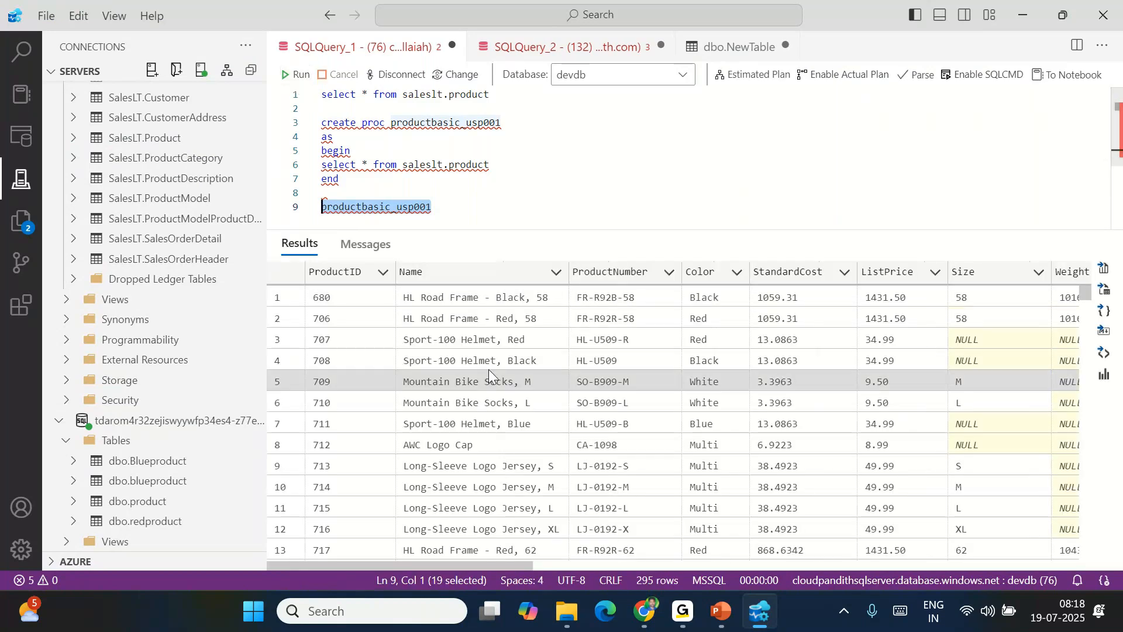
Review the script by highlighting the line 9 call, the line 6 query and the create block
double_click(368, 208)
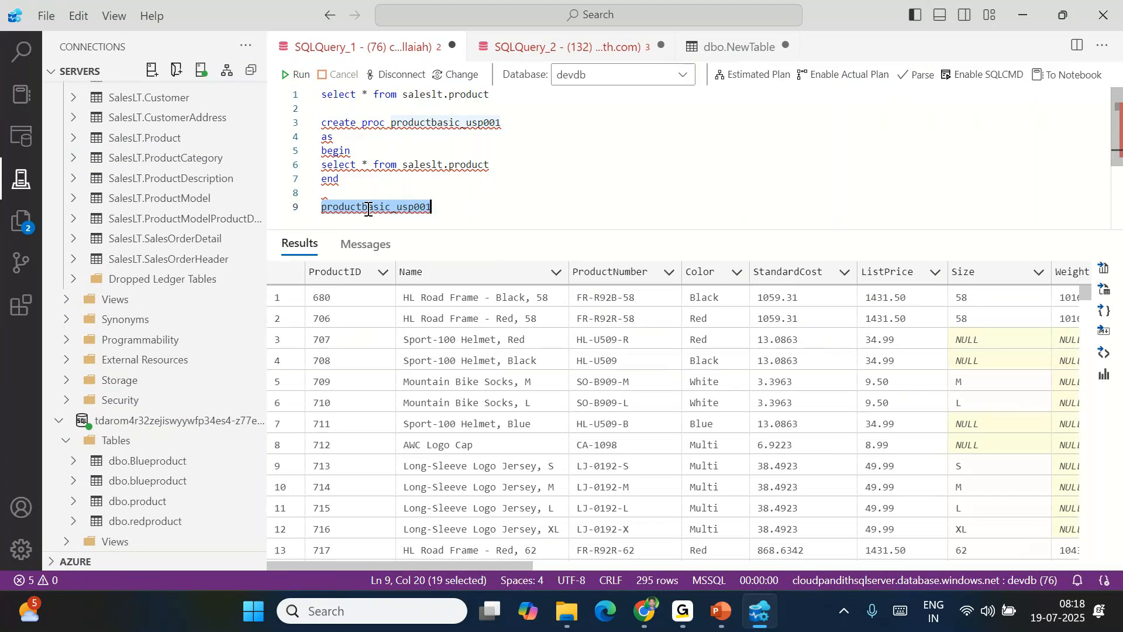
left_click(508, 170)
key("shift+Home")
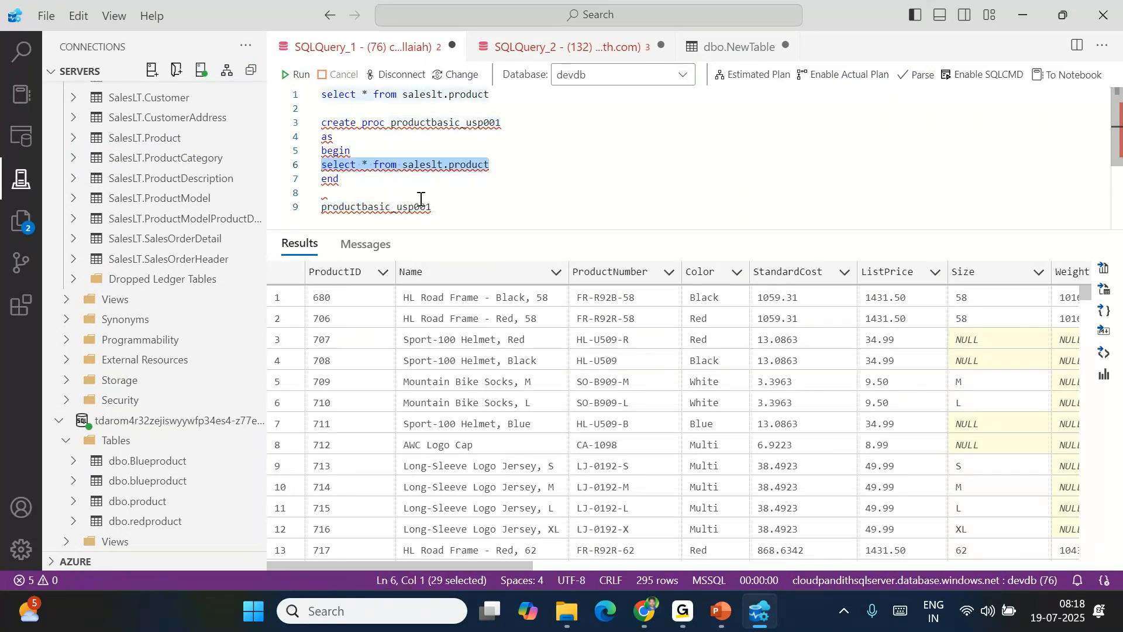
left_click(493, 169)
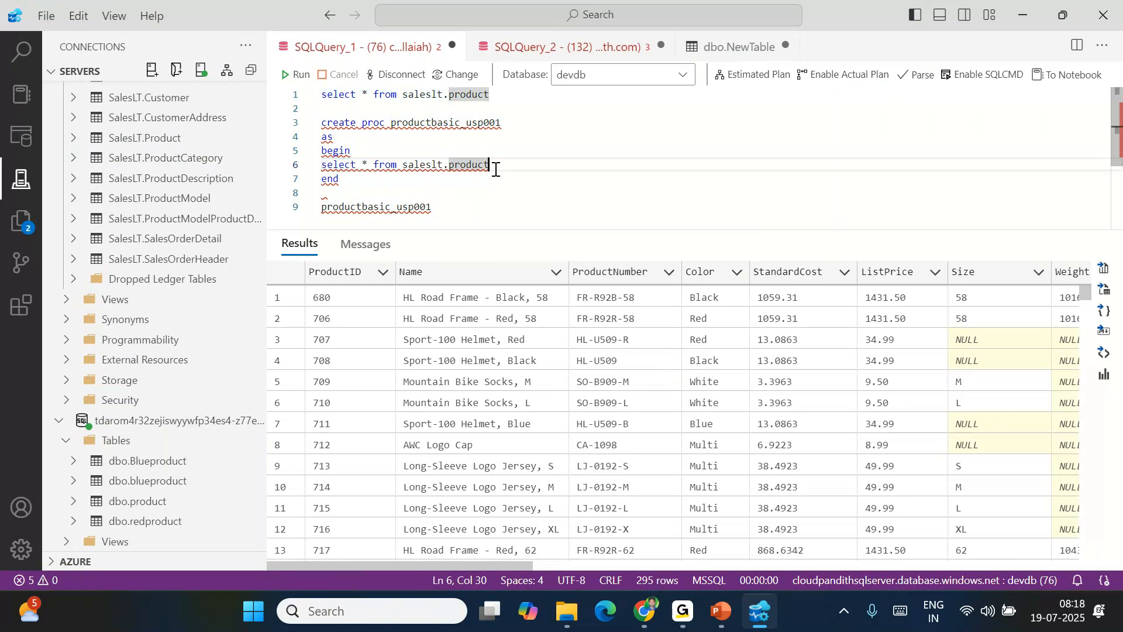
double_click(404, 207)
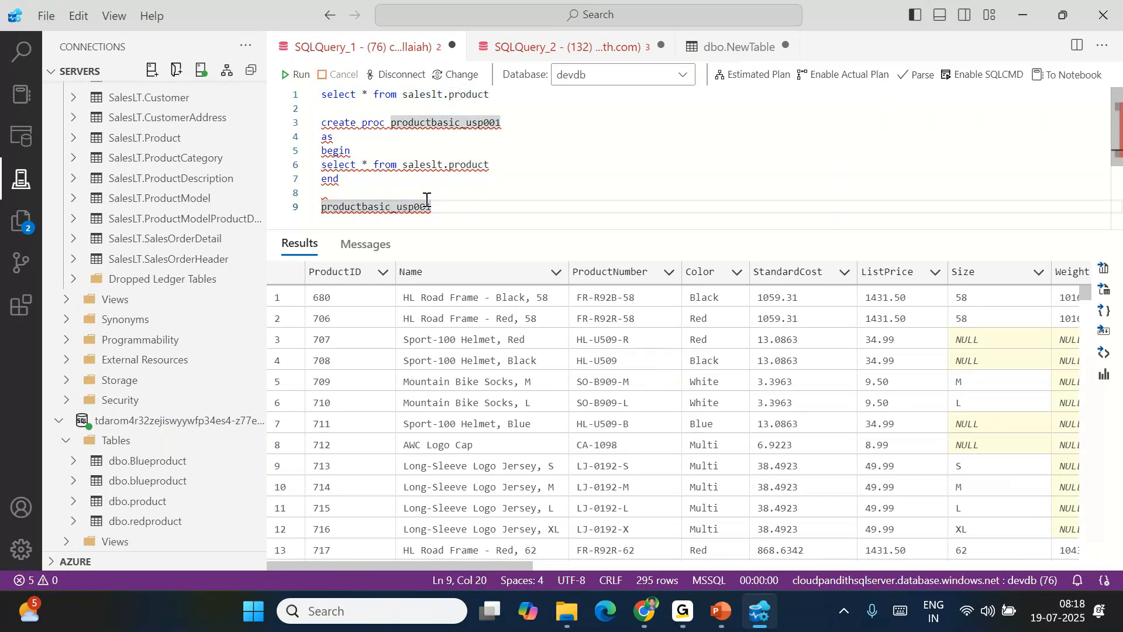
left_click(497, 169)
key("shift+Home")
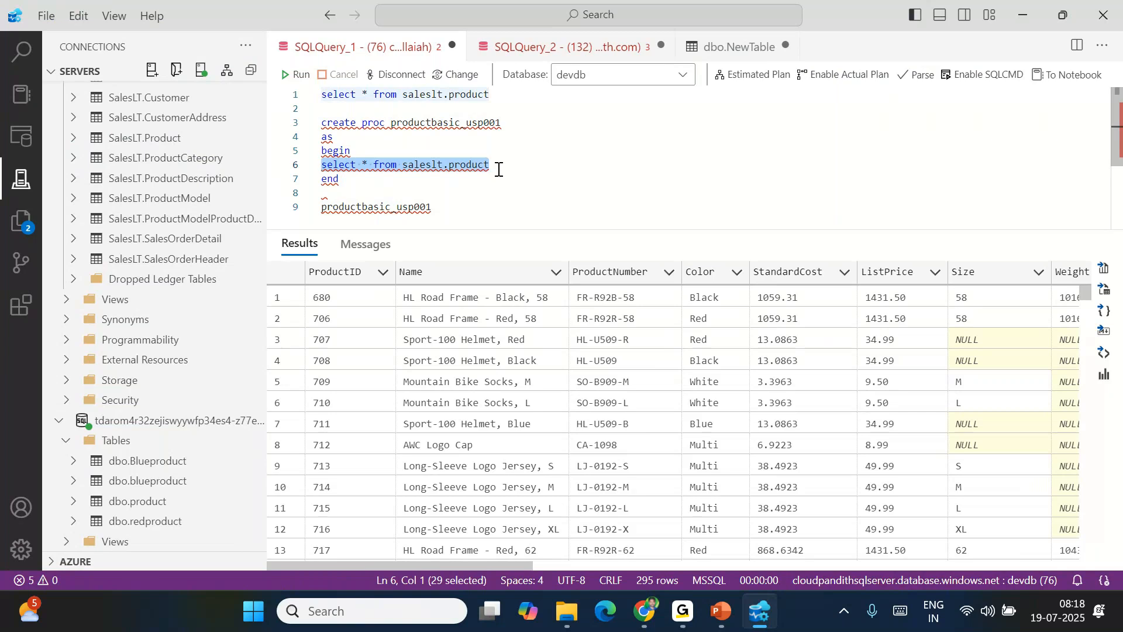
left_click(446, 208)
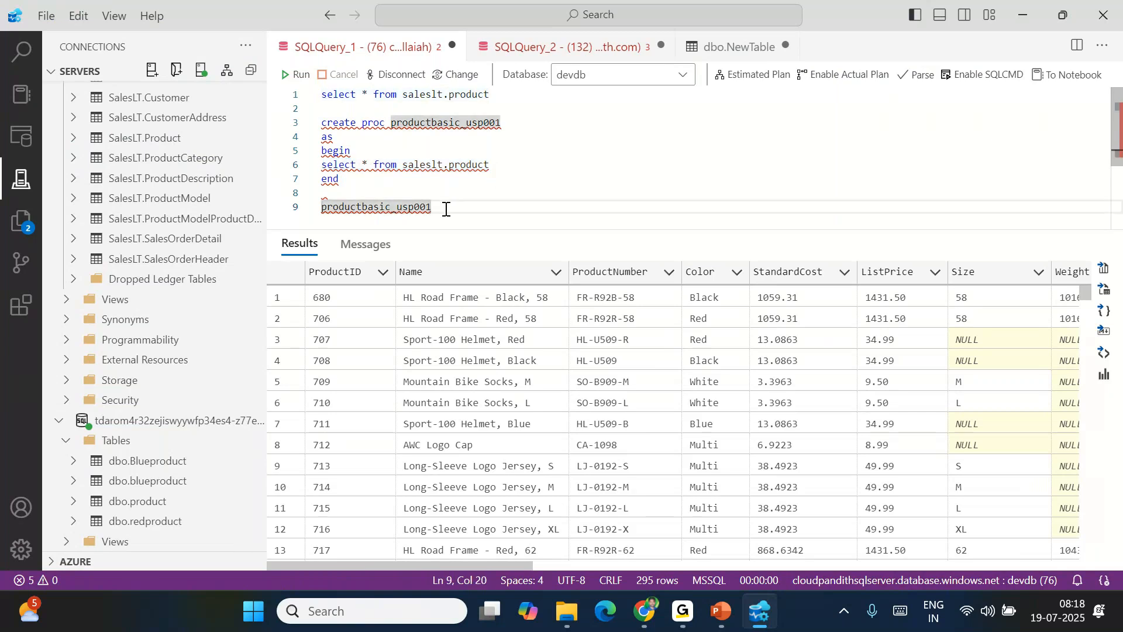
left_click_drag(351, 180, 322, 123)
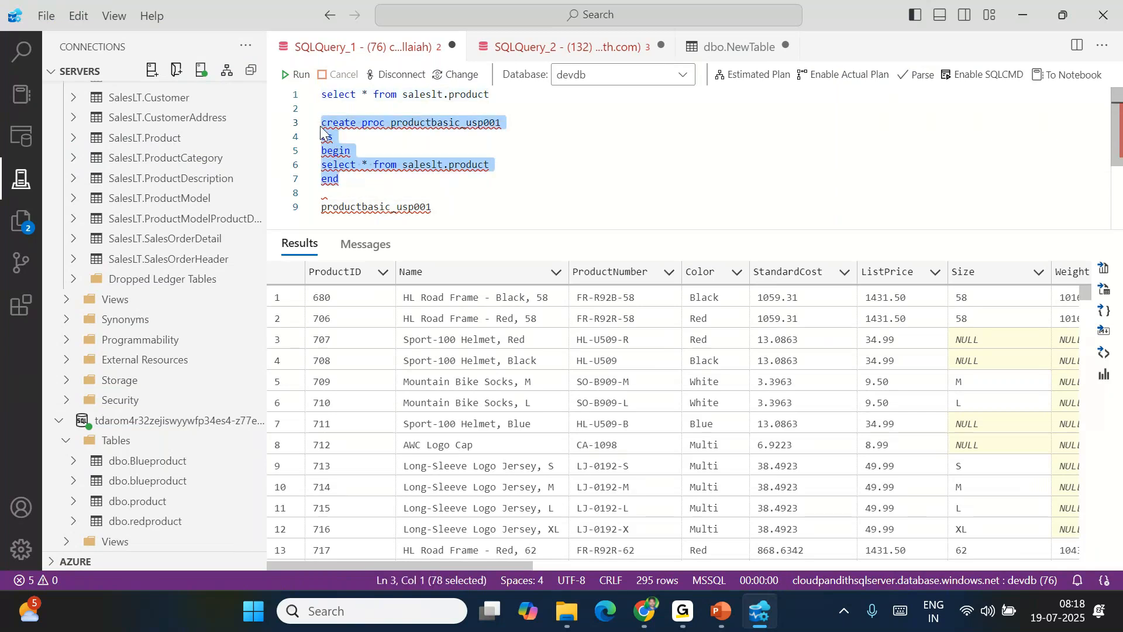
left_click(448, 202)
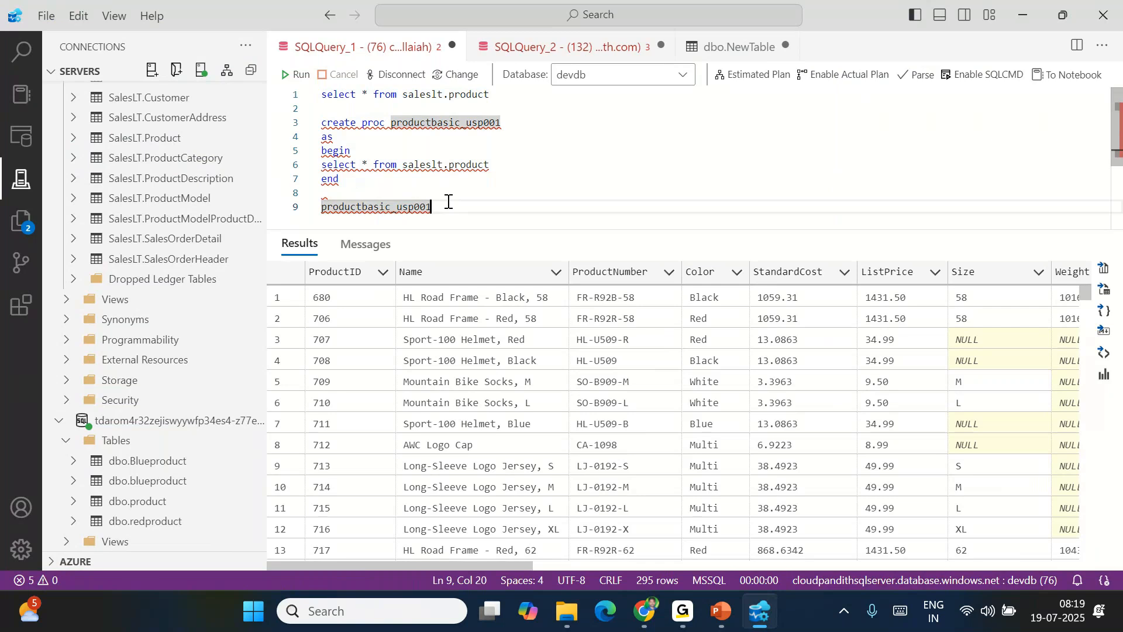
key("shift+Home")
Paste a copy of the procedure block and renumber it to usp002
key("End")
key("Return")
key("Return")
key("ctrl+v")
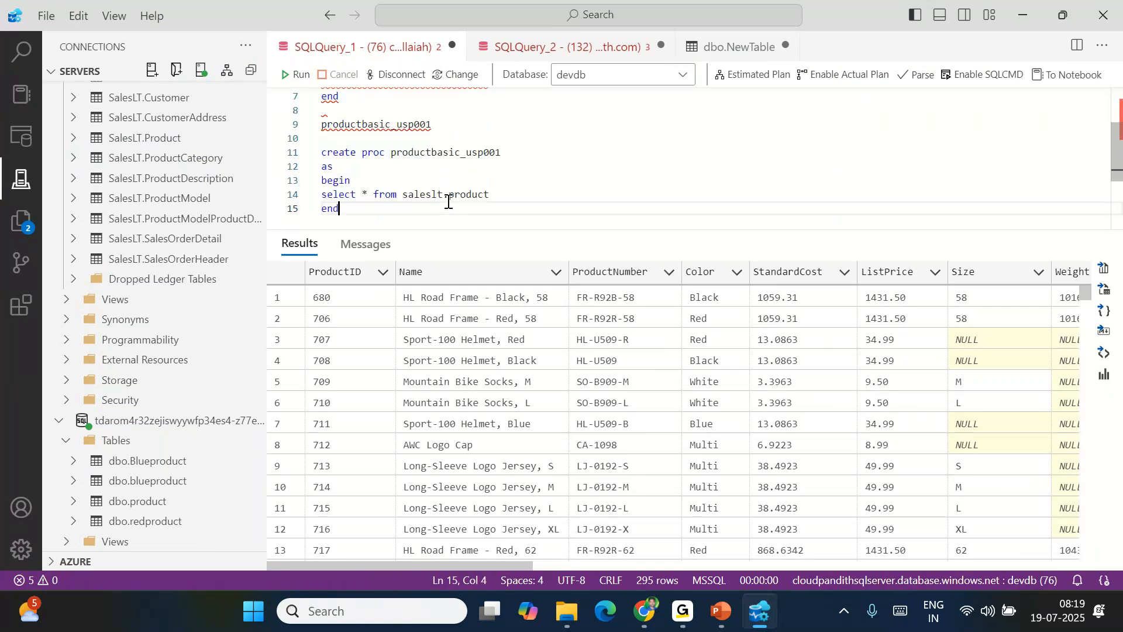
left_click(503, 152)
key("BackSpace")
type("2")
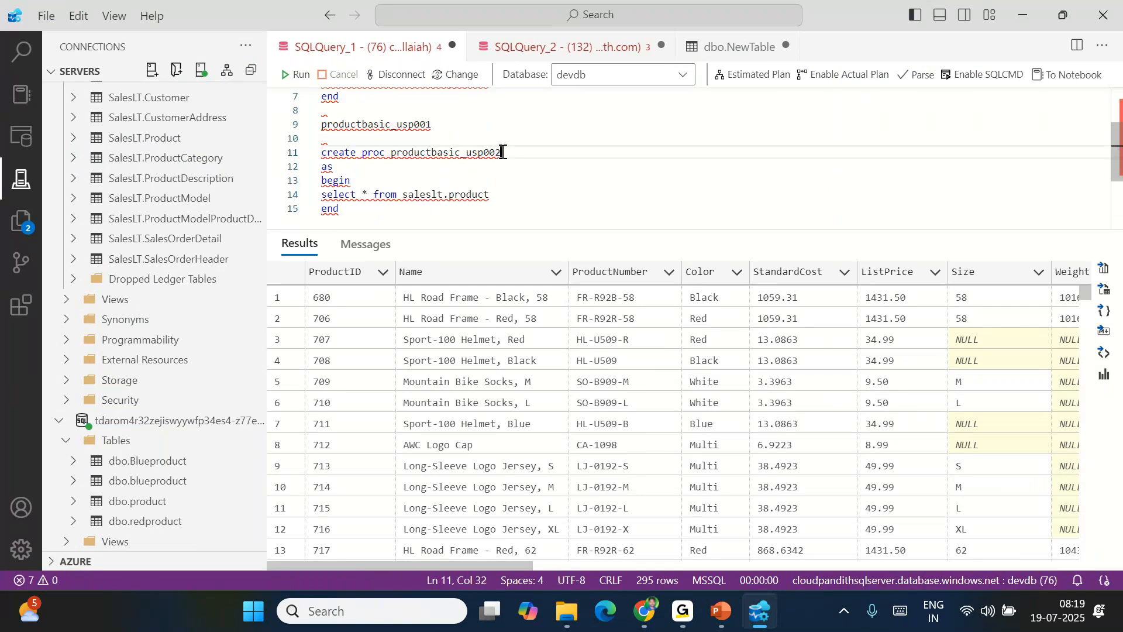
Add where color='red' to the copied select statement
left_click(506, 191)
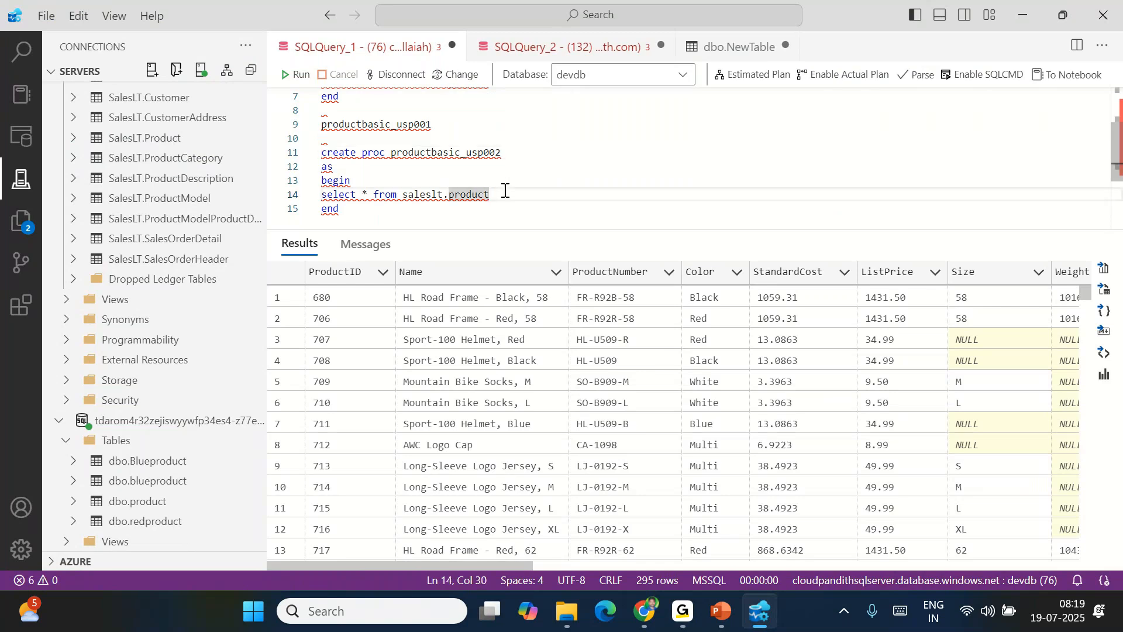
type("where color=''")
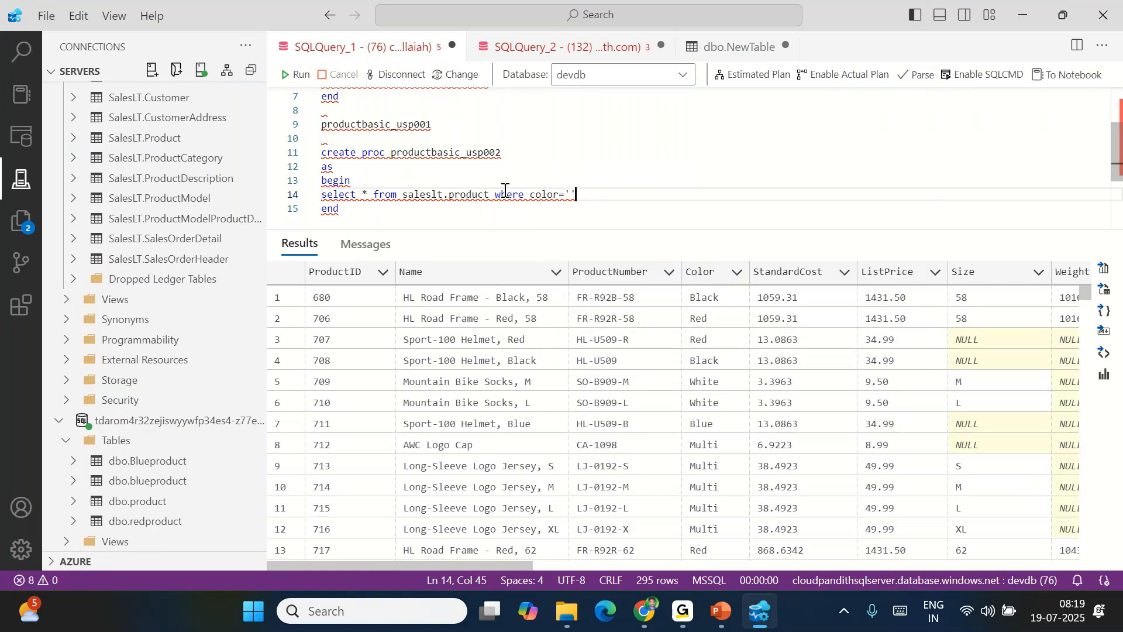
key("ctrl+r")
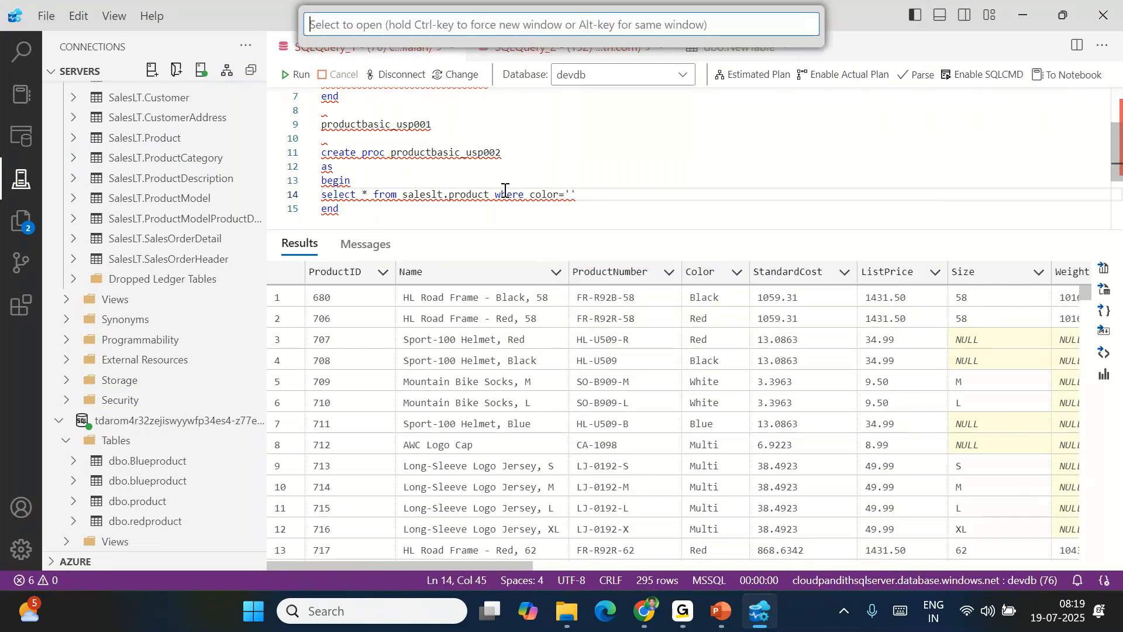
left_click(571, 194)
type("red")
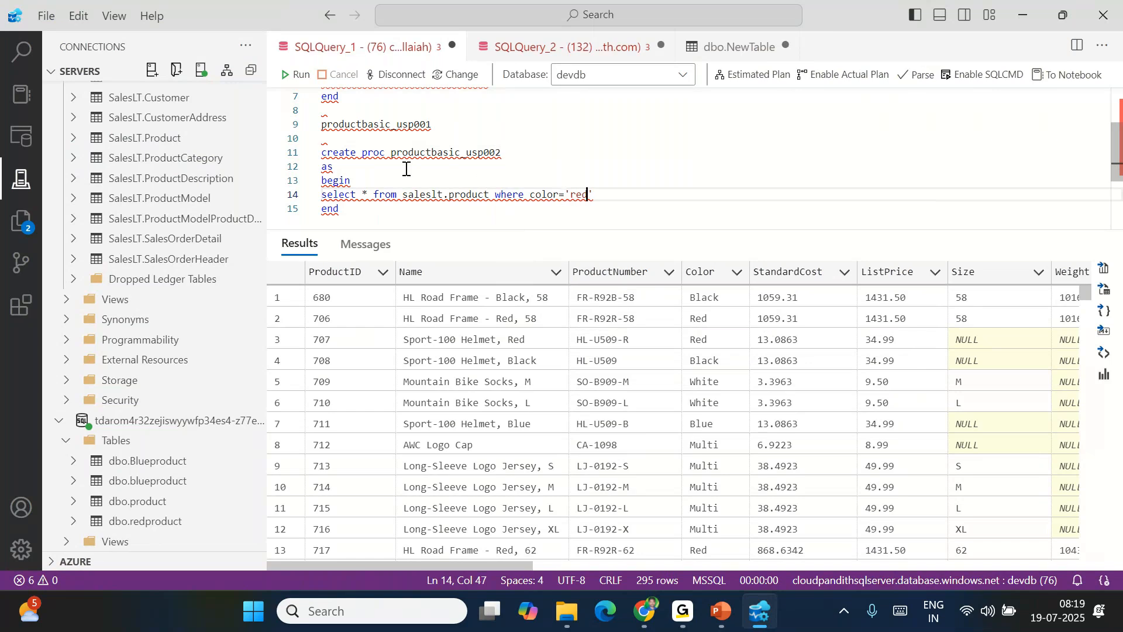
Rename the copy productredbasic_usp002 and run its create block
left_click(431, 153)
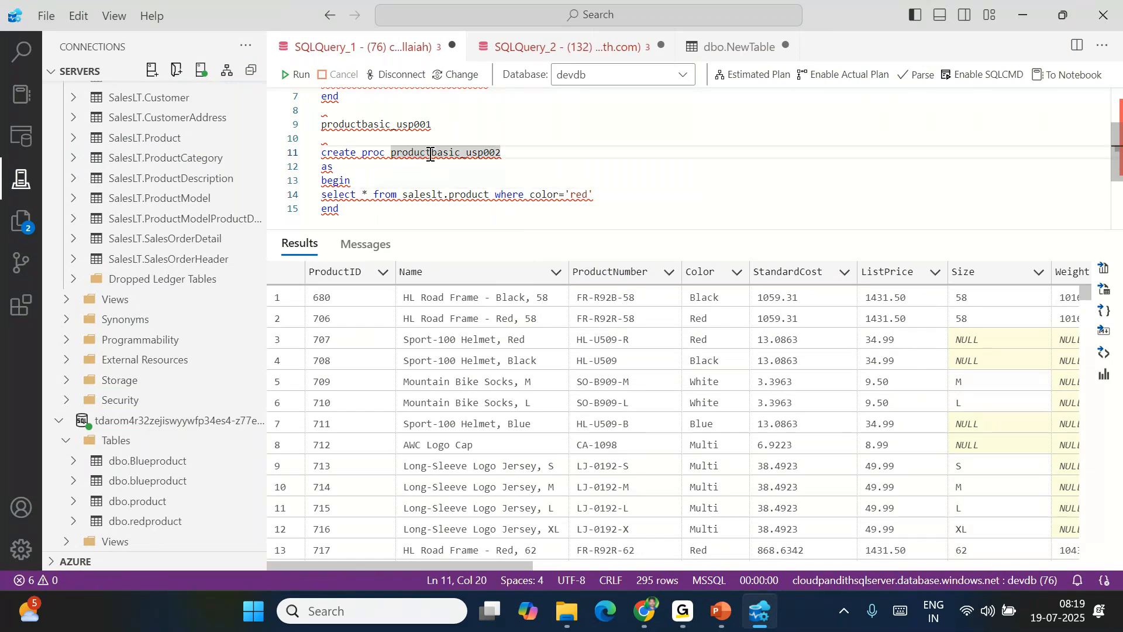
key("ctrl+Left")
left_click(431, 154)
type("red")
left_click_drag(339, 209, 318, 156)
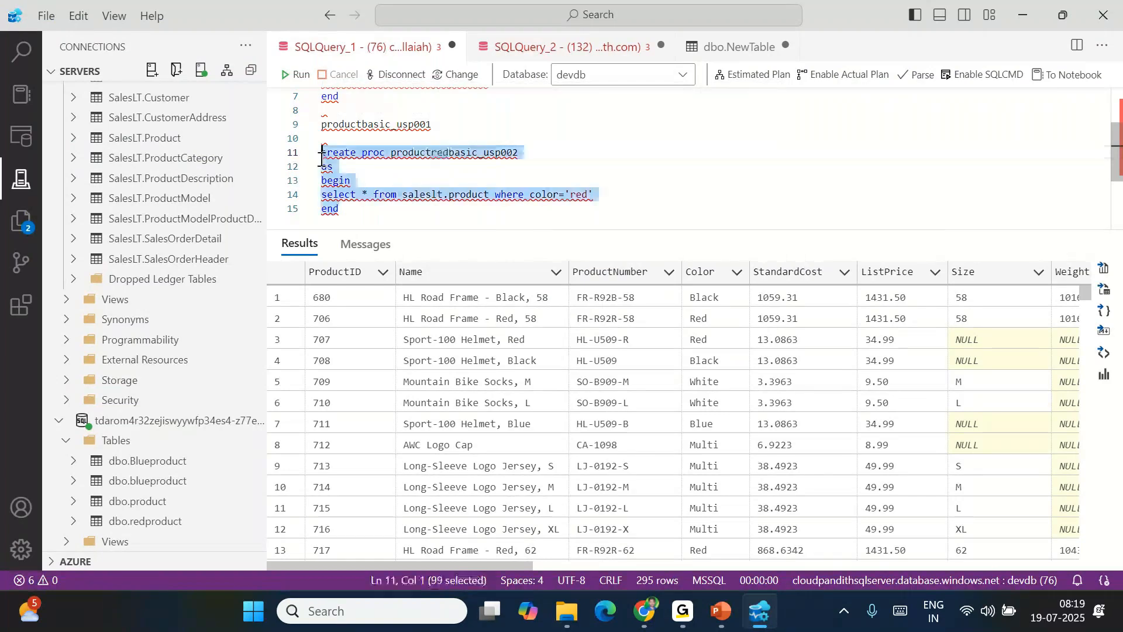
left_click(301, 75)
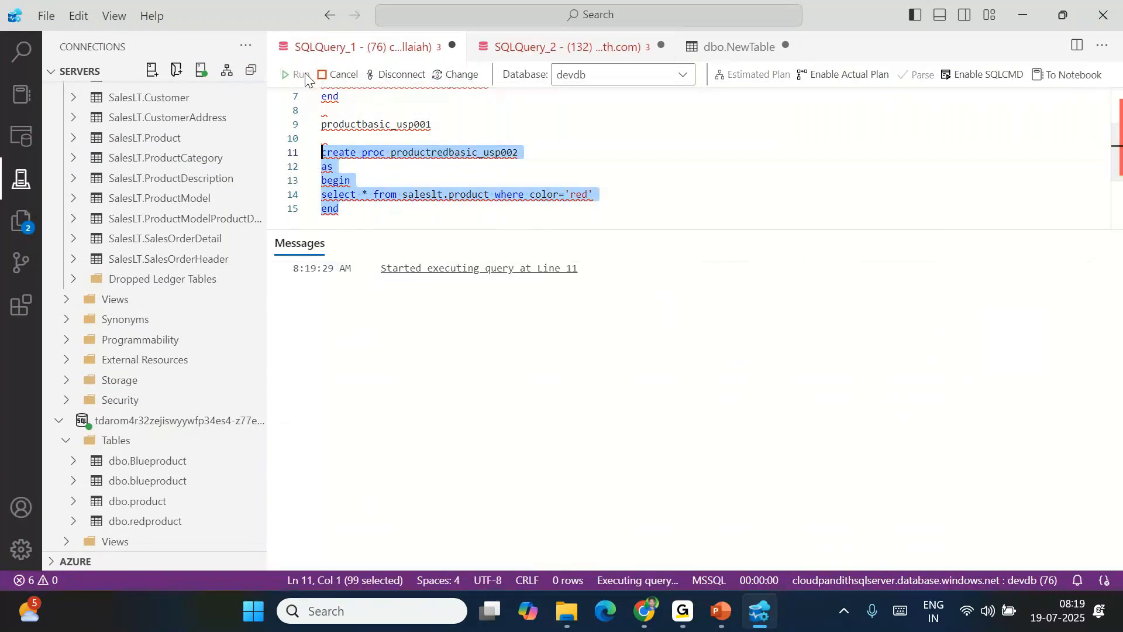
Execute productredbasic_usp002 below the block, confirming 38 Red products in the results
double_click(434, 151)
scroll(409, 164, "down", 1)
left_click(371, 179)
key("Return")
key("Return")
key("ctrl+v")
double_click(354, 193)
key("F5")
left_click_drag(685, 301, 673, 425)
left_click_drag(340, 163, 319, 108)
key("ctrl+c")
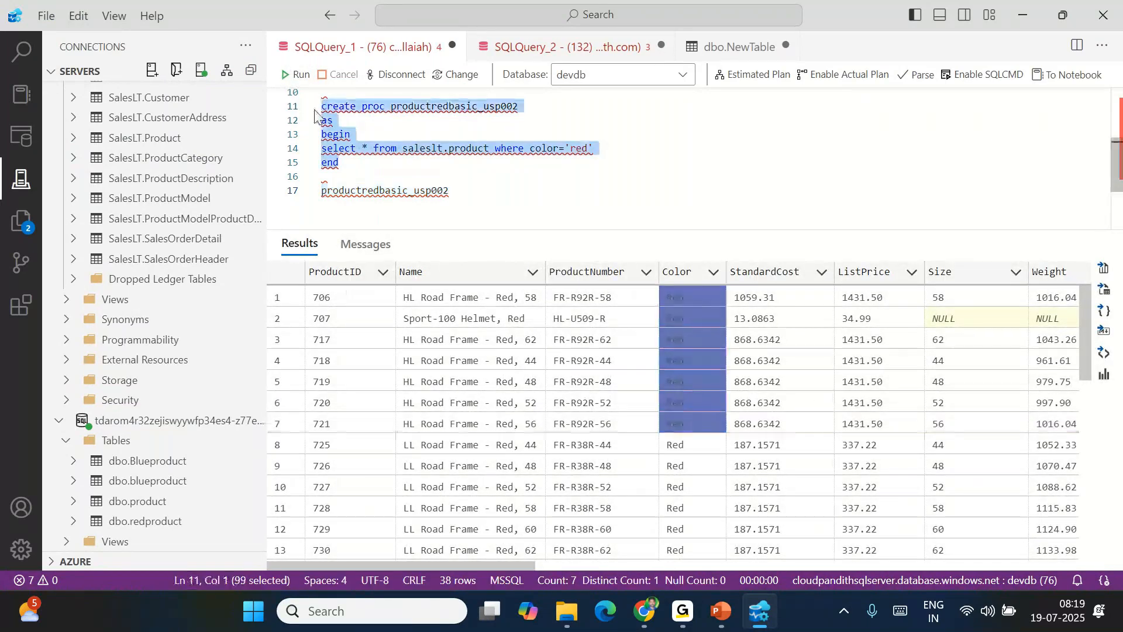
left_click(467, 191)
Paste another copy of the block and change its filter to color='black'
key("Return")
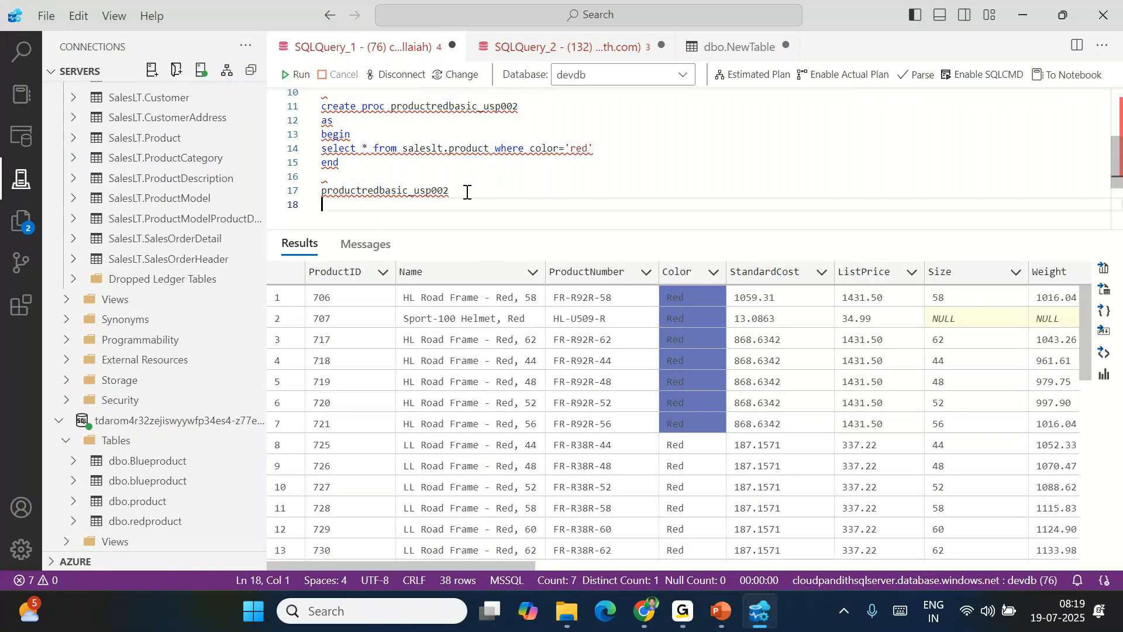
key("Return")
key("ctrl+v")
double_click(578, 195)
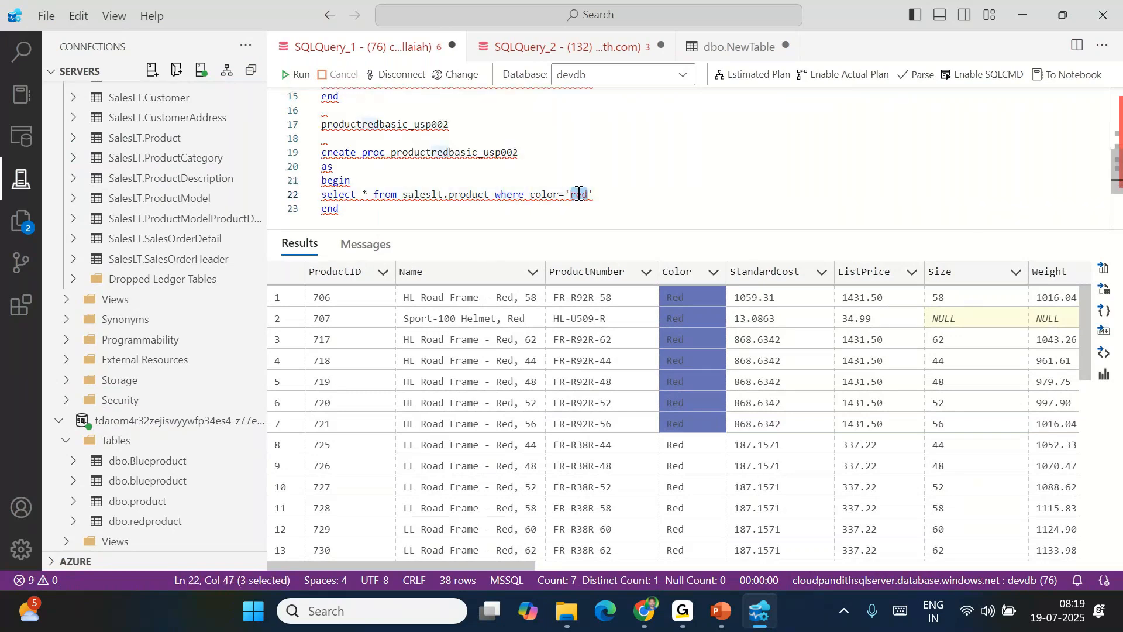
type("black")
type("k")
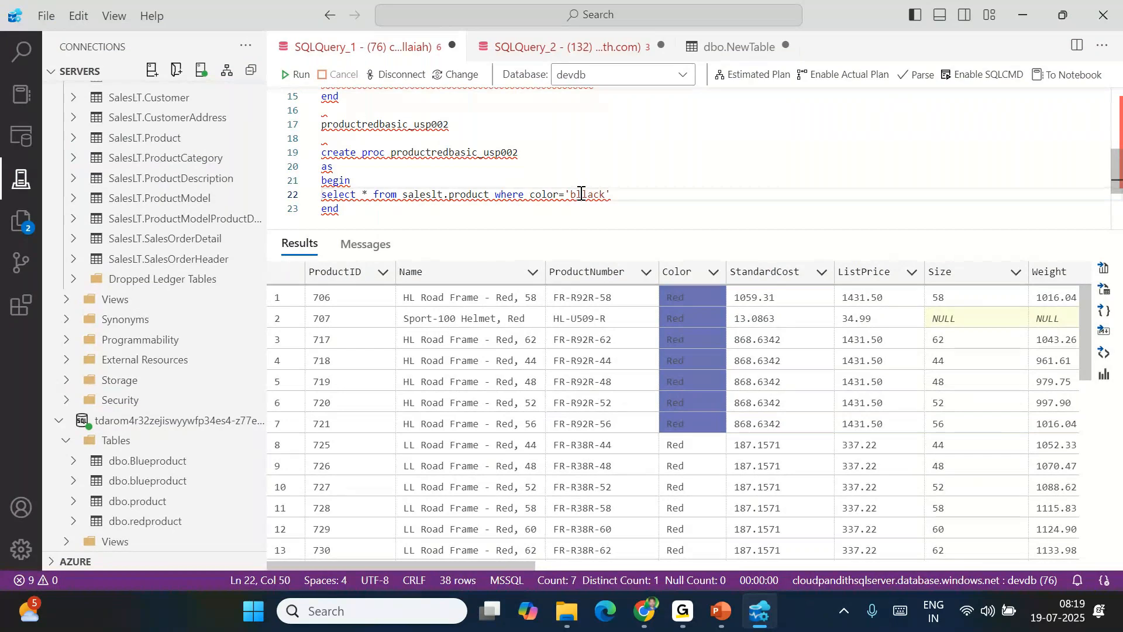
key("BackSpace")
double_click(583, 195)
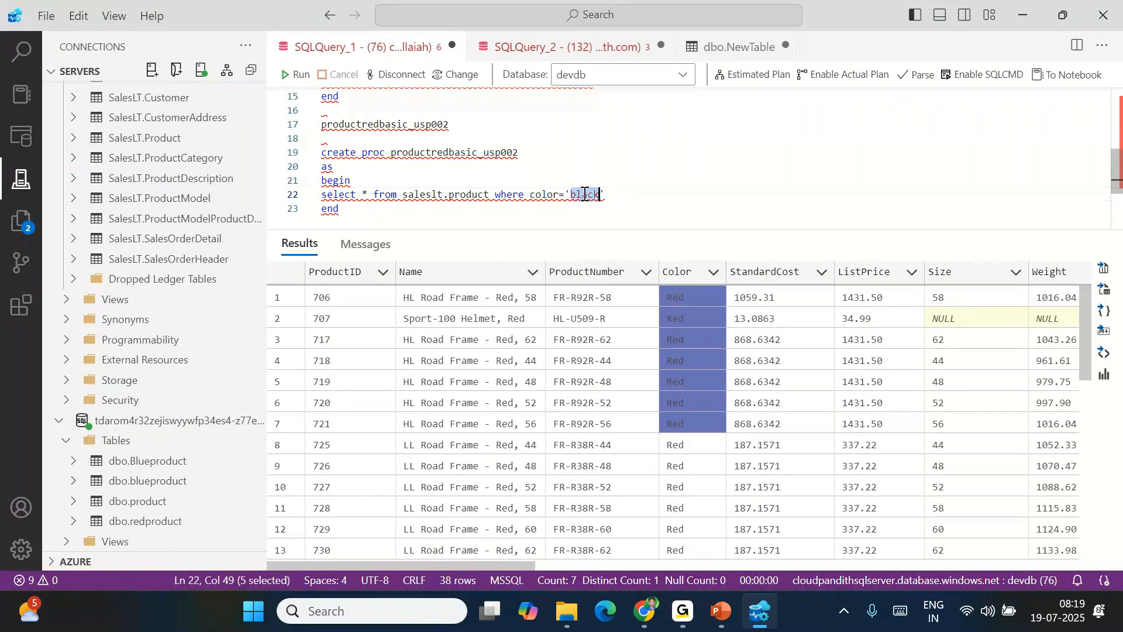
Rename the copy productblackbasic_usp003 and run its create block
left_click(452, 154)
key("BackSpace")
key("BackSpace")
key("BackSpace")
type("black")
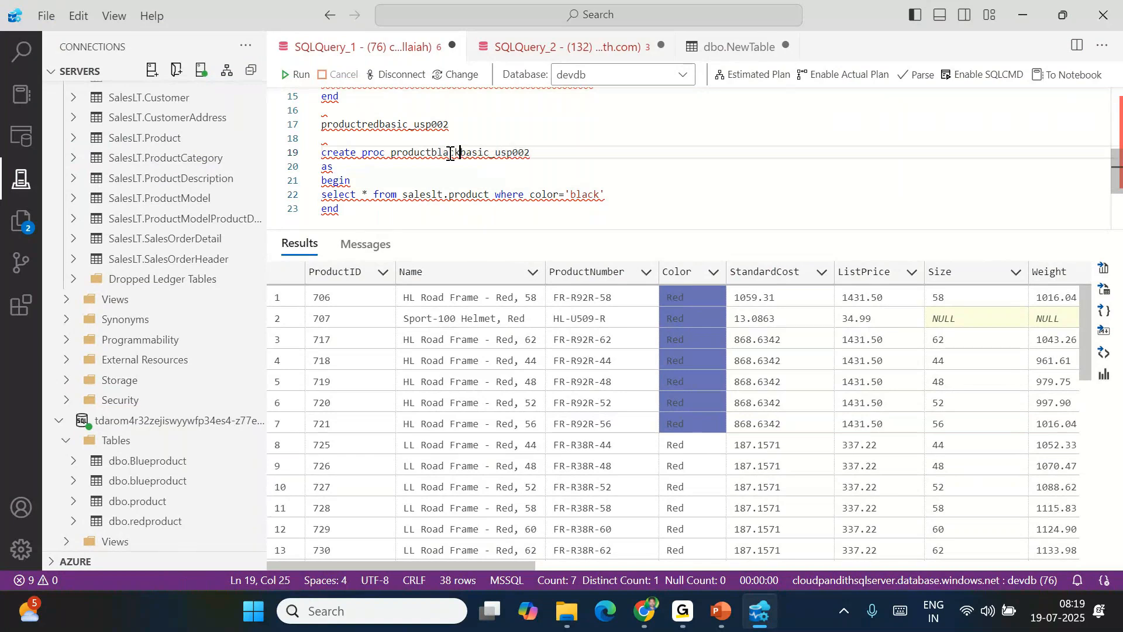
left_click(537, 151)
key("BackSpace")
type("3")
double_click(529, 152)
left_click_drag(352, 210, 322, 158)
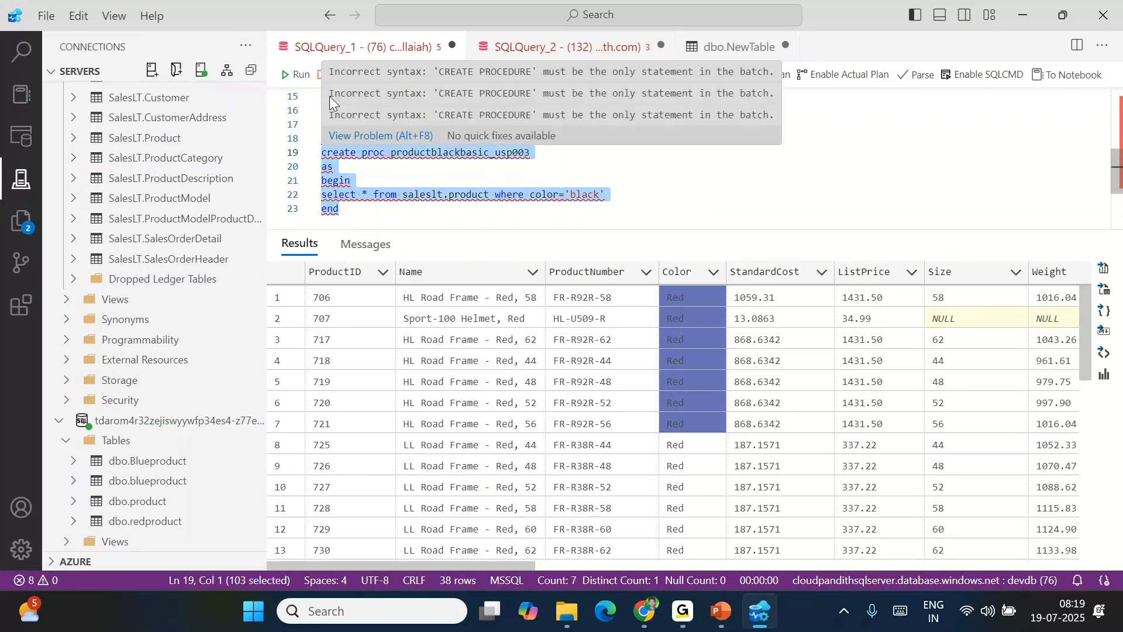
key("F5")
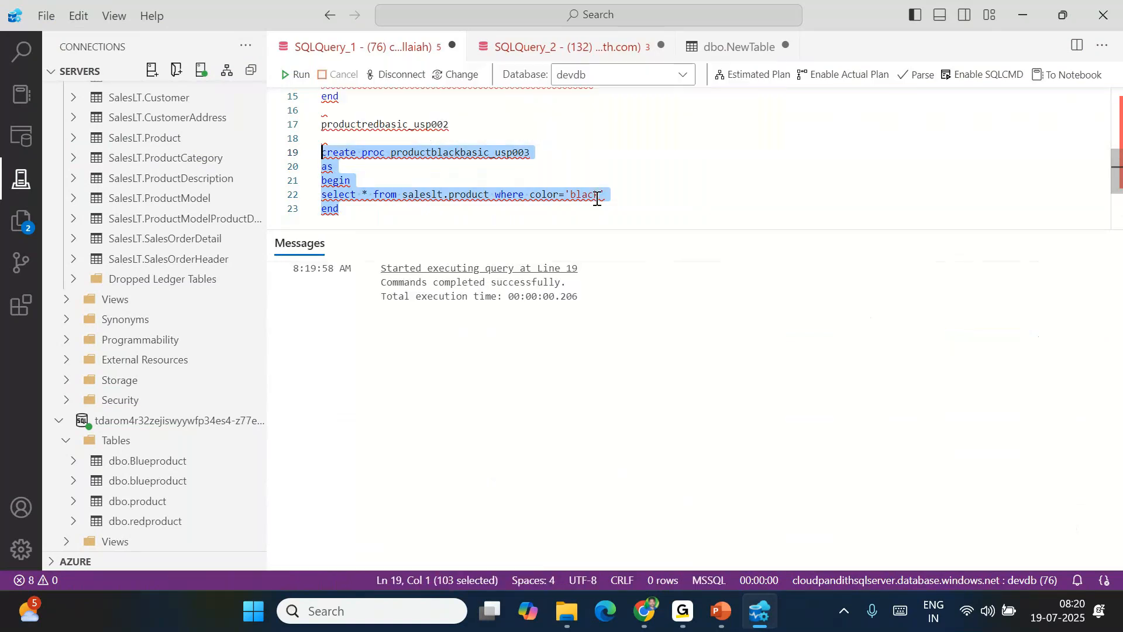
Execute productblackbasic_usp003 below the block, confirming 89 Black products in the results
double_click(585, 195)
left_click(515, 151)
double_click(515, 152)
key("ctrl+c")
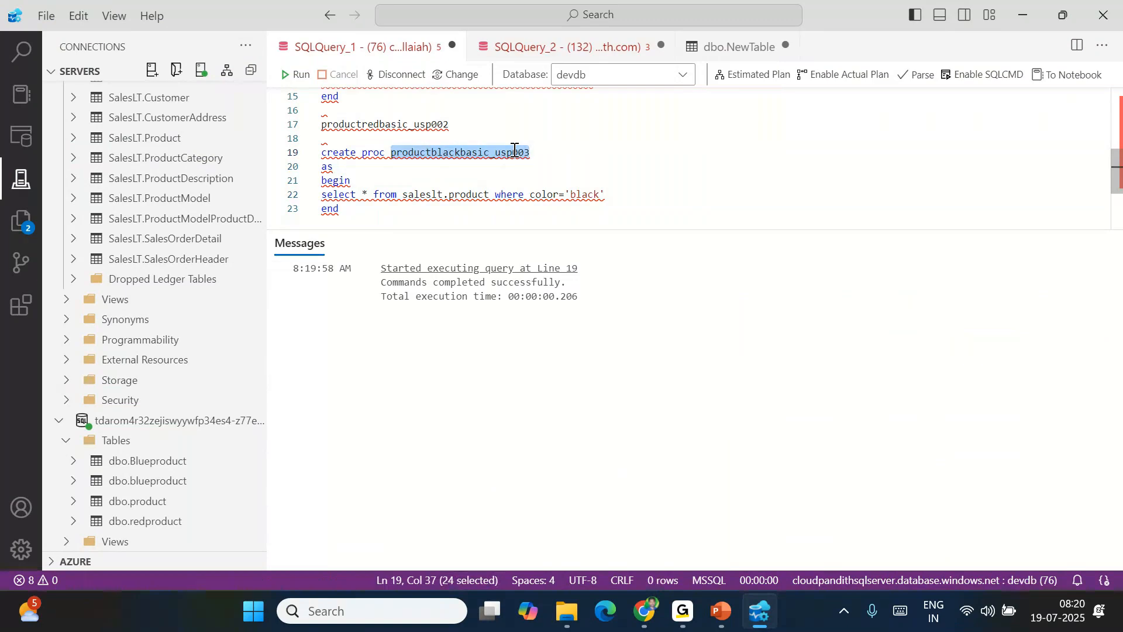
left_click(394, 206)
key("Return")
key("Return")
key("ctrl+v")
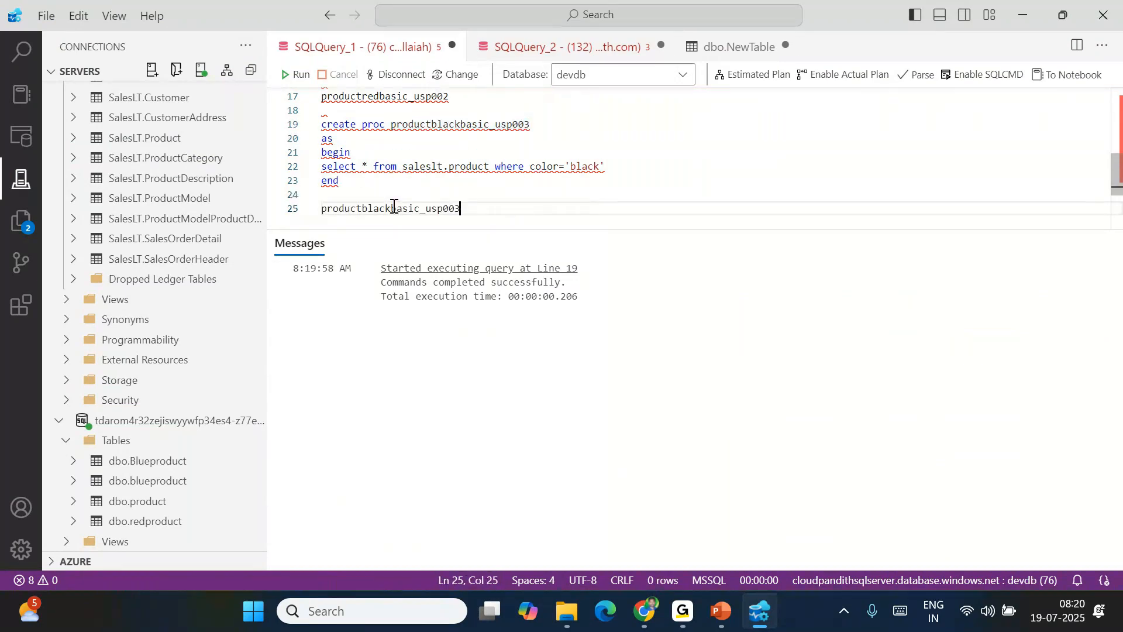
double_click(381, 208)
left_click(298, 75)
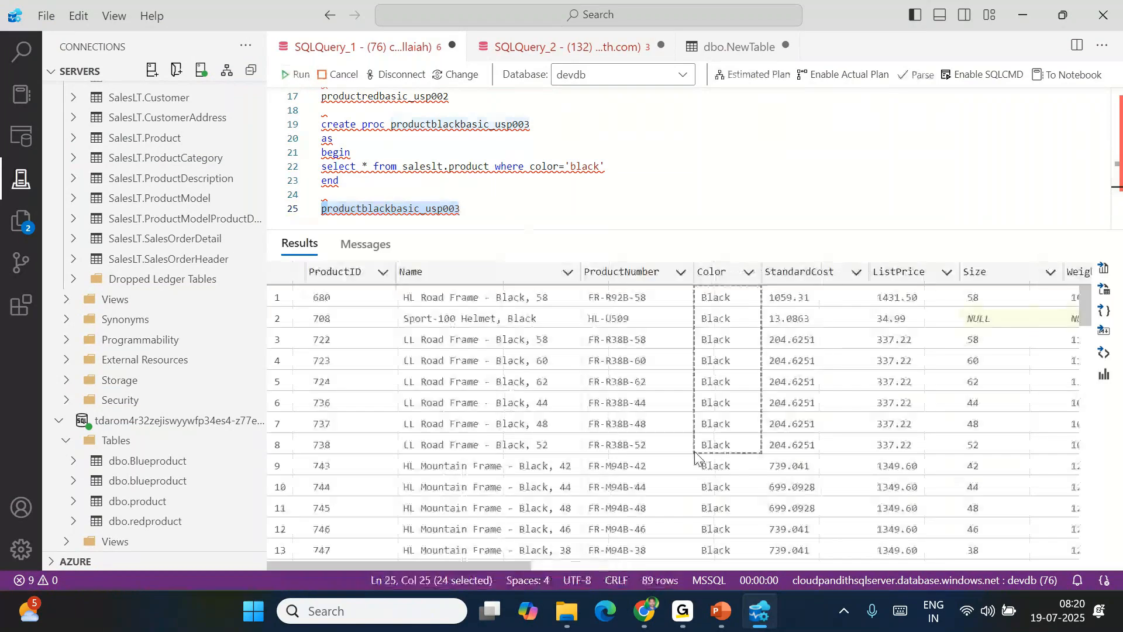
left_click_drag(725, 297, 694, 451)
Compare the black and red filters and select the black procedure block
left_click(577, 167)
double_click(577, 169)
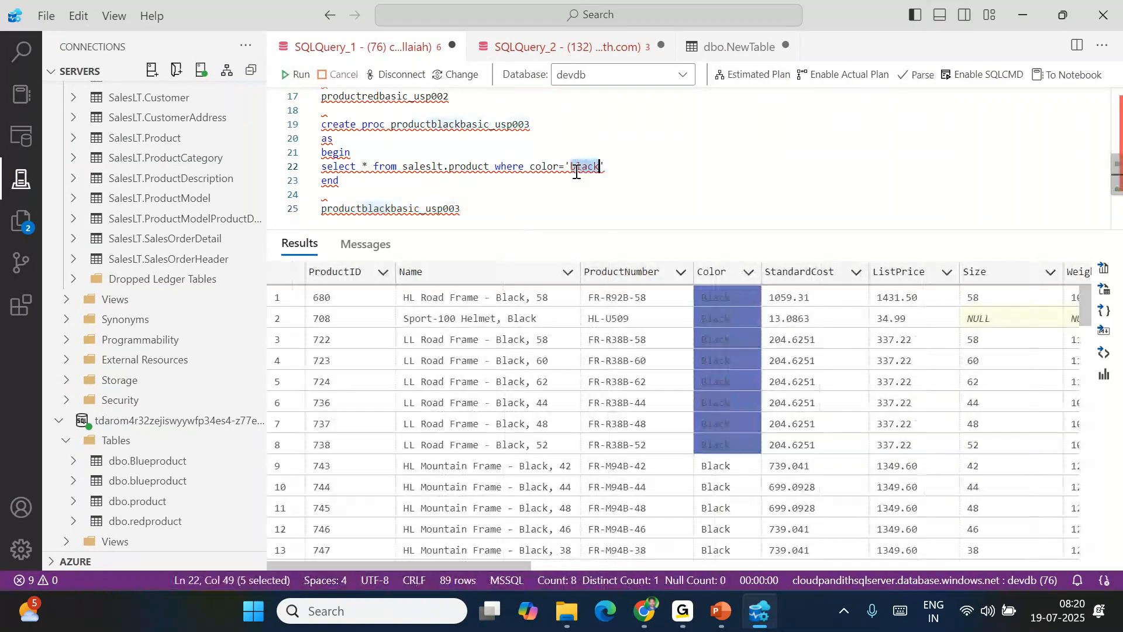
scroll(576, 170, "up", 2)
double_click(579, 107)
scroll(647, 203, "down", 2)
left_click(359, 192)
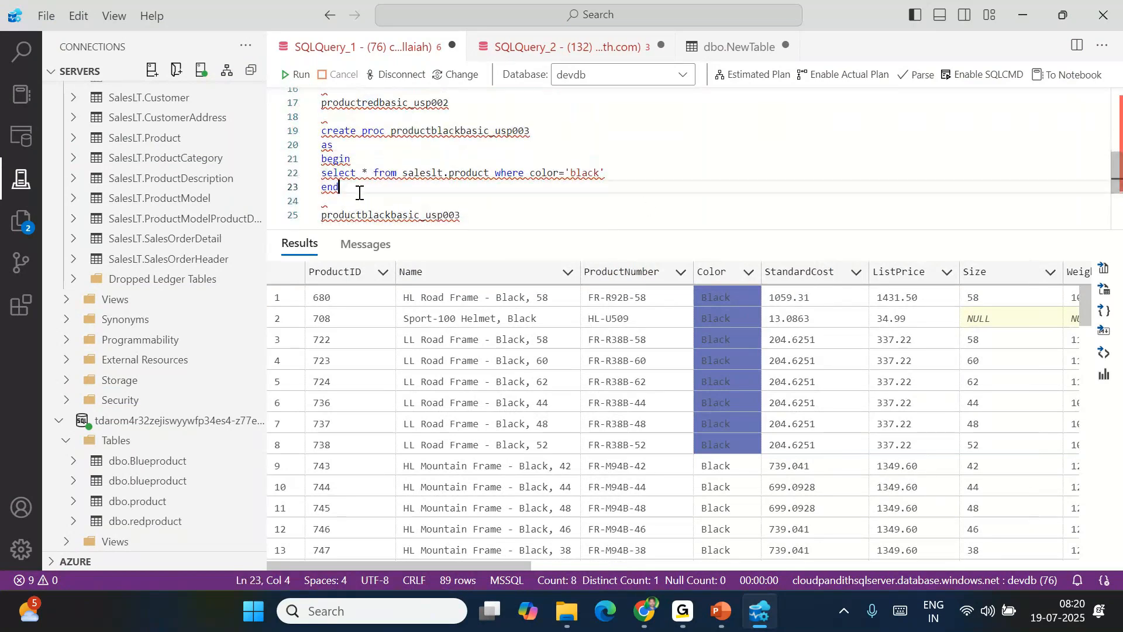
left_click_drag(360, 192, 321, 111)
key("ctrl+c")
scroll(474, 162, "down", 1)
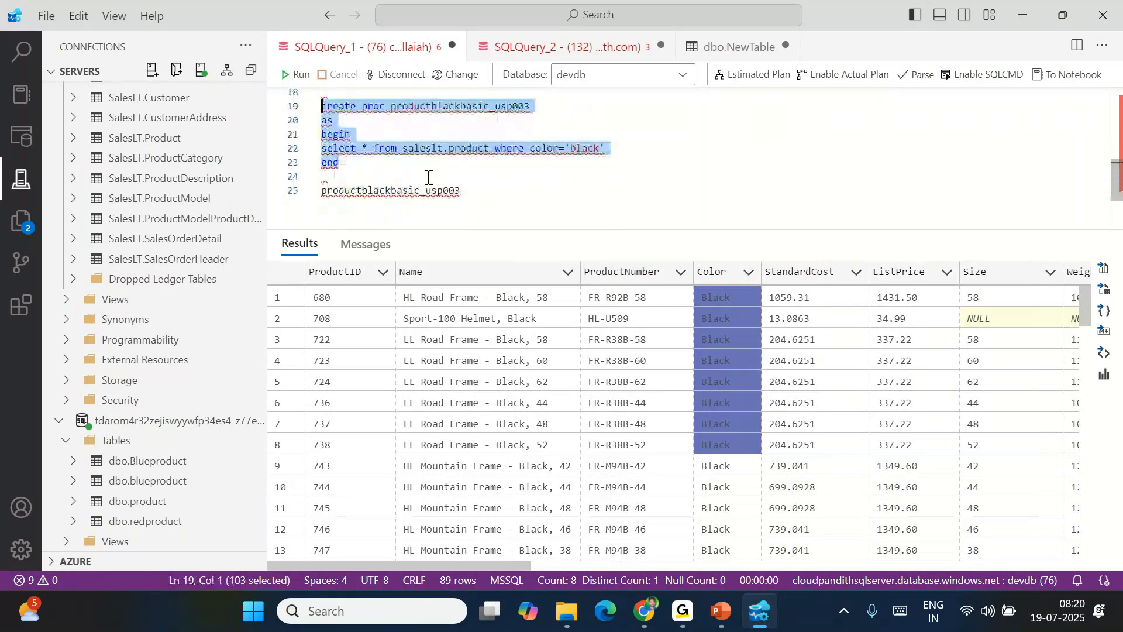
left_click(477, 171)
key("Return")
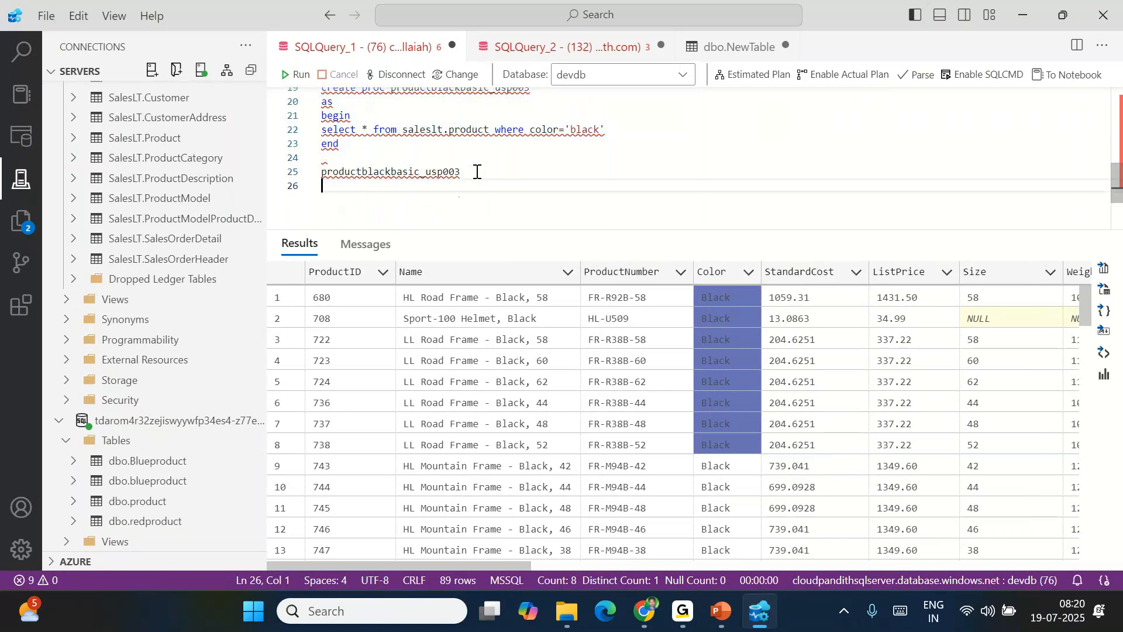
key("Return")
key("ctrl+v")
left_click_drag(606, 175, 570, 175)
key("BackSpace")
key("BackSpace")
type("@")
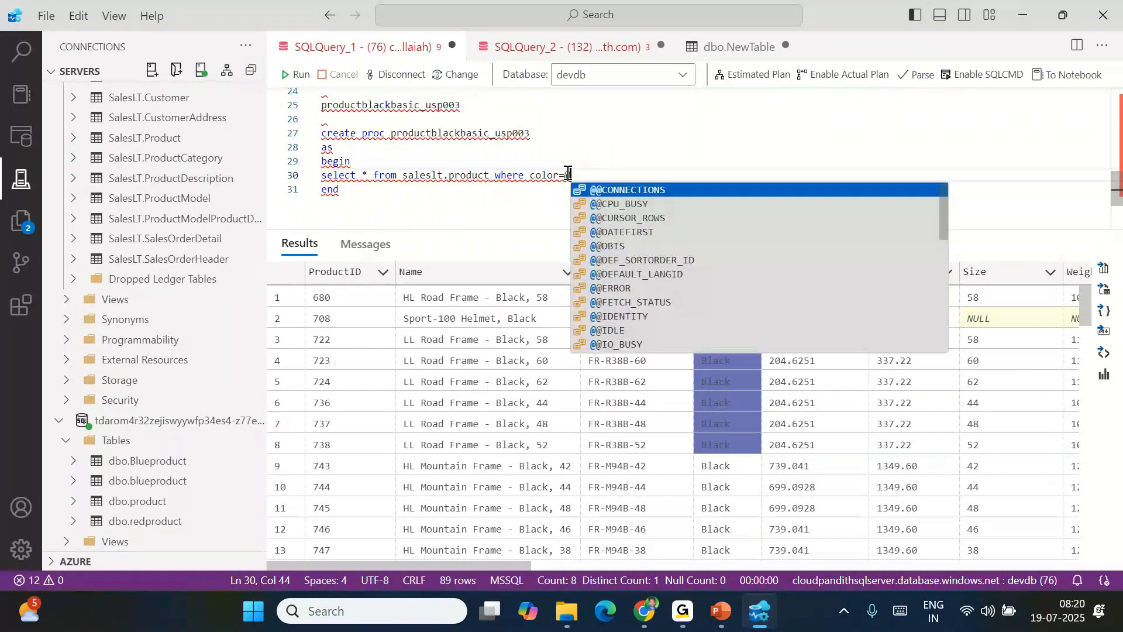
type("param_color")
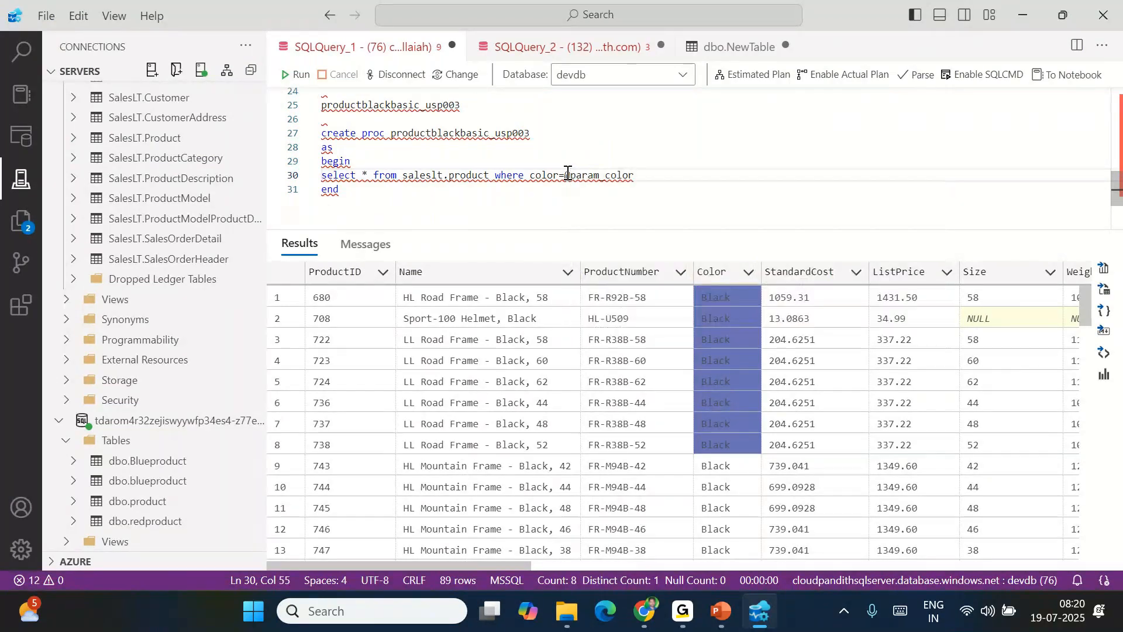
left_click_drag(567, 174, 652, 174)
key("ctrl+c")
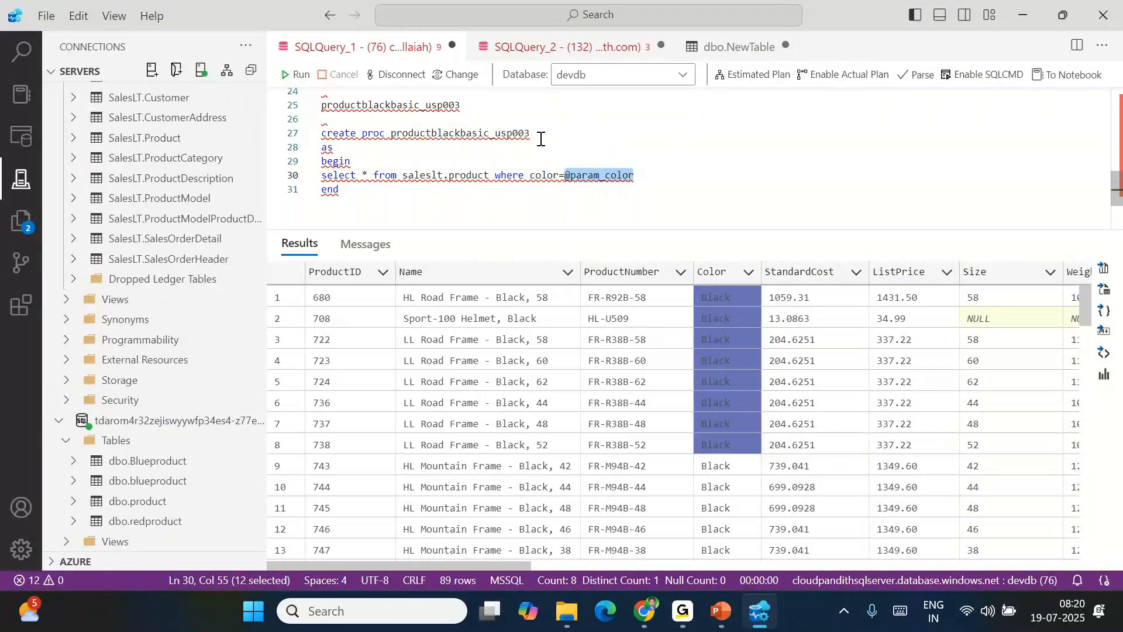
left_click(539, 137)
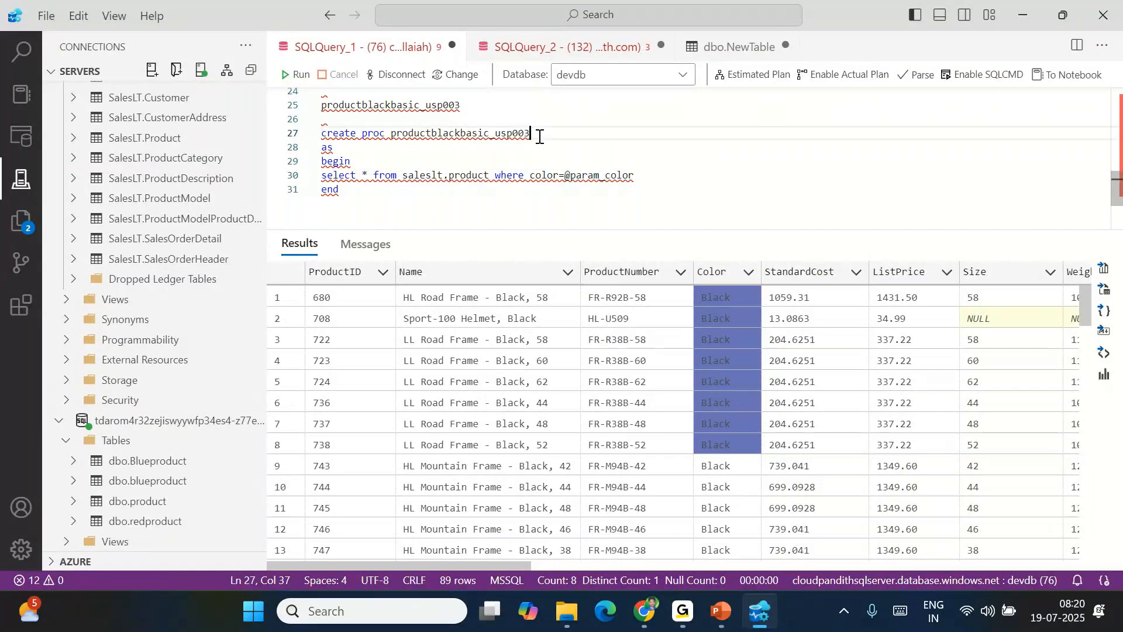
key("Return")
key("ctrl+v")
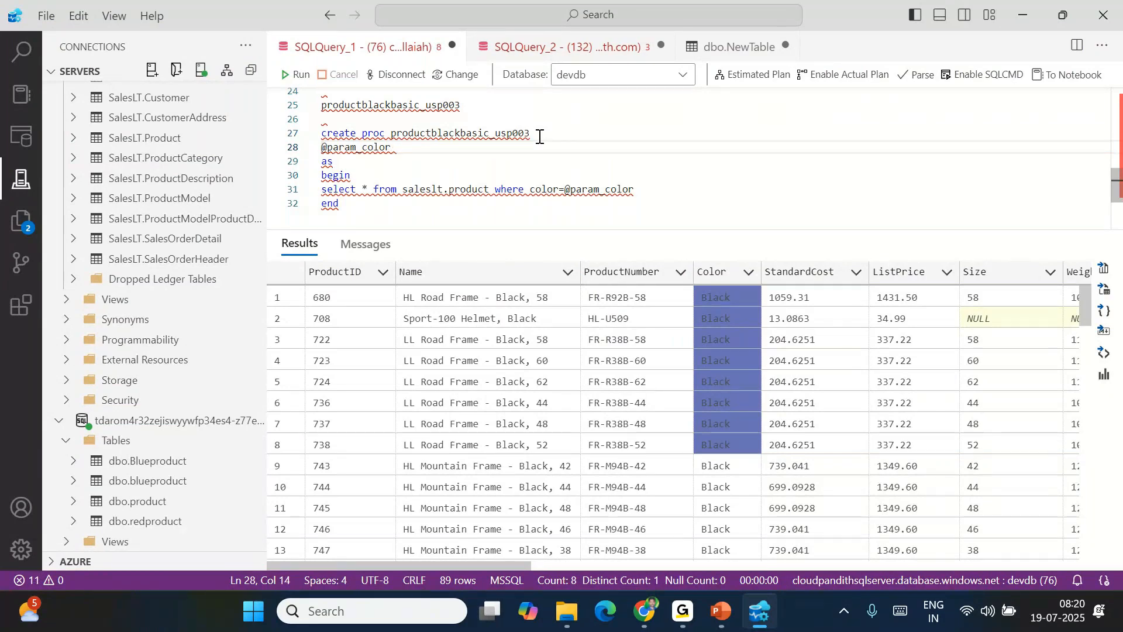
type("varchar(255")
left_click(365, 156, "shift")
left_click(356, 207)
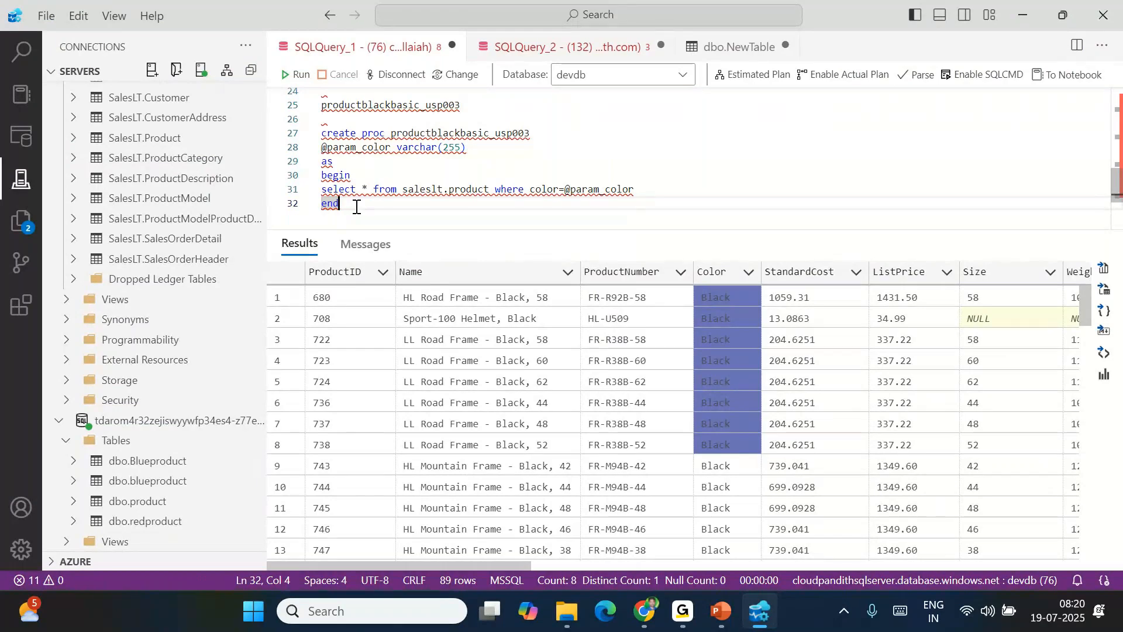
Rename the colour-parameter procedure to productbasic_usp004
double_click(603, 189)
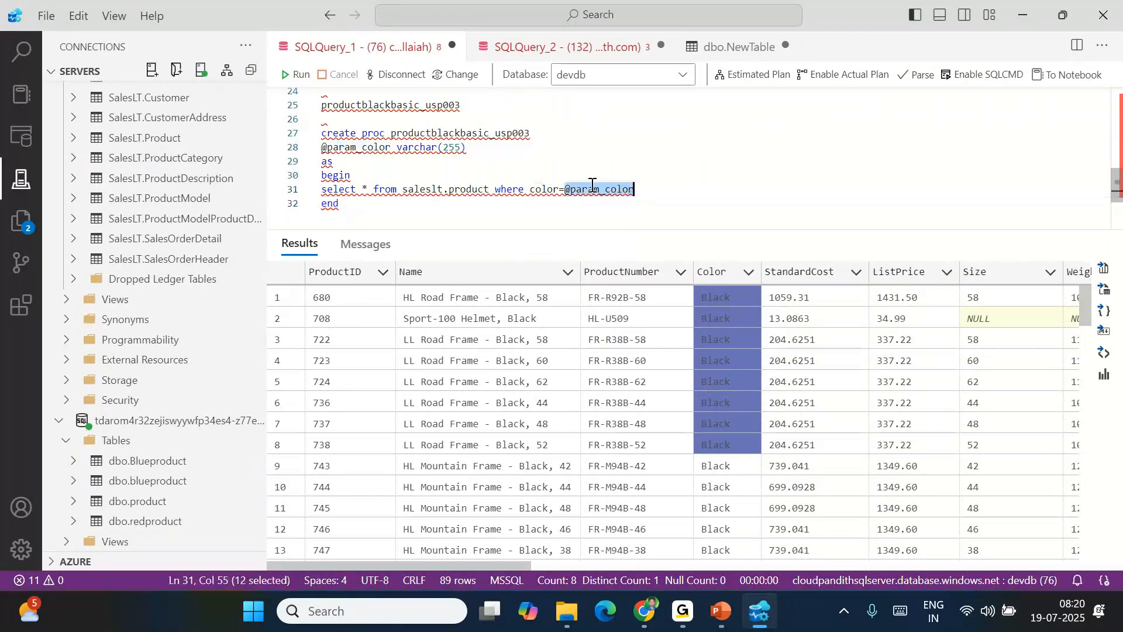
double_click(451, 148)
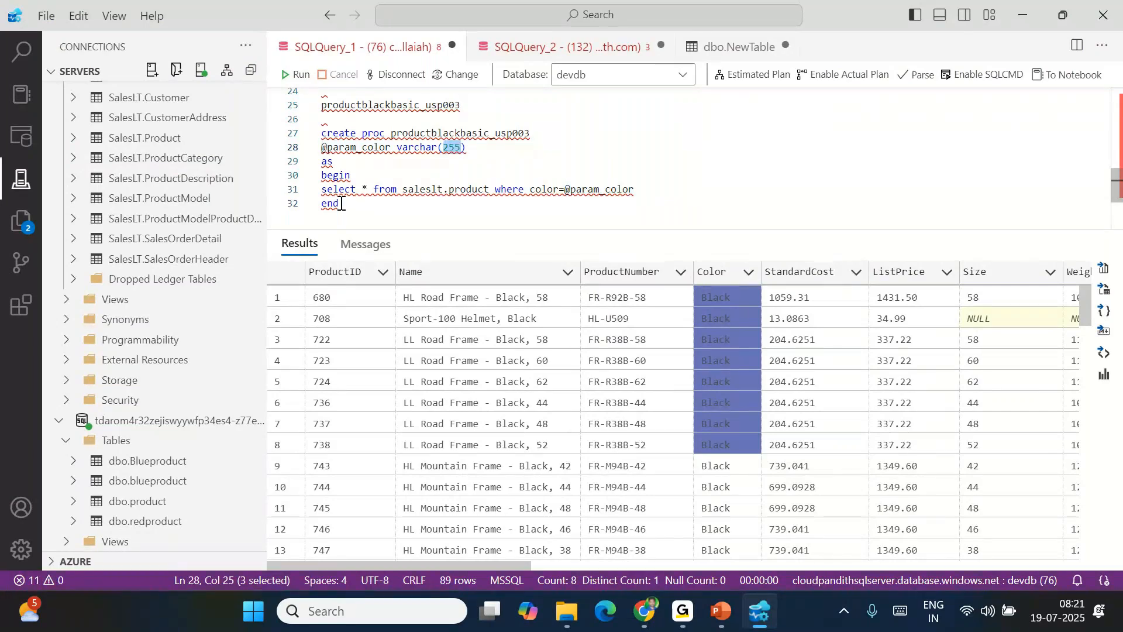
left_click(541, 133)
key("BackSpace")
type("4")
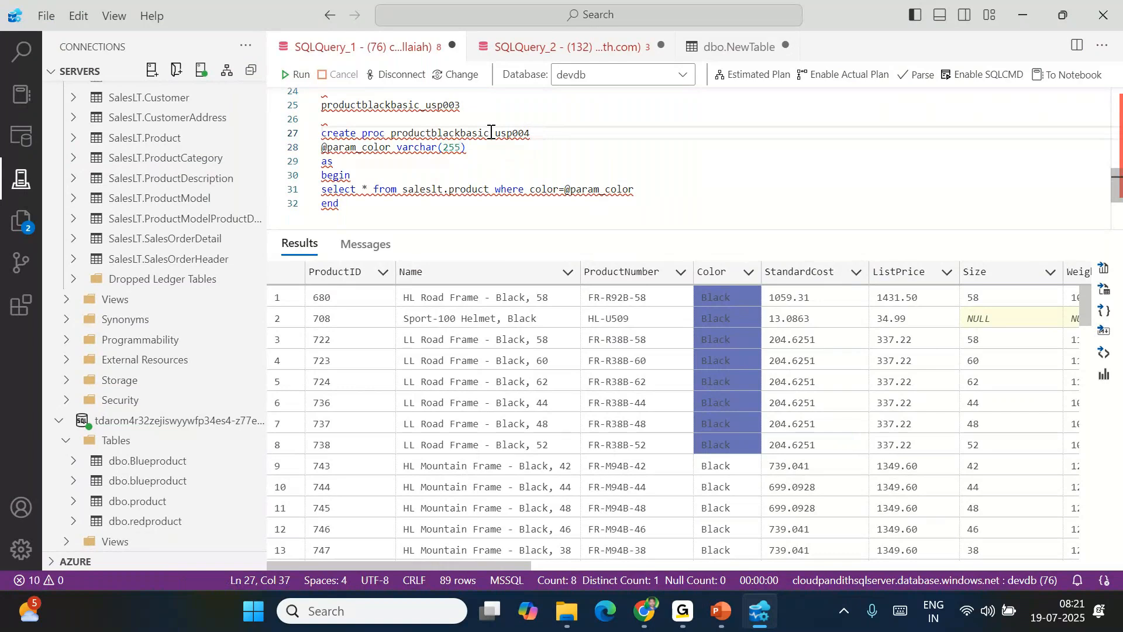
left_click(463, 133)
key("BackSpace")
key("BackSpace")
key("BackSpace")
key("BackSpace")
key("BackSpace")
Create productbasic_usp004 in the database and paste its name on a new line as a call
left_click_drag(352, 201, 319, 133)
key("F5")
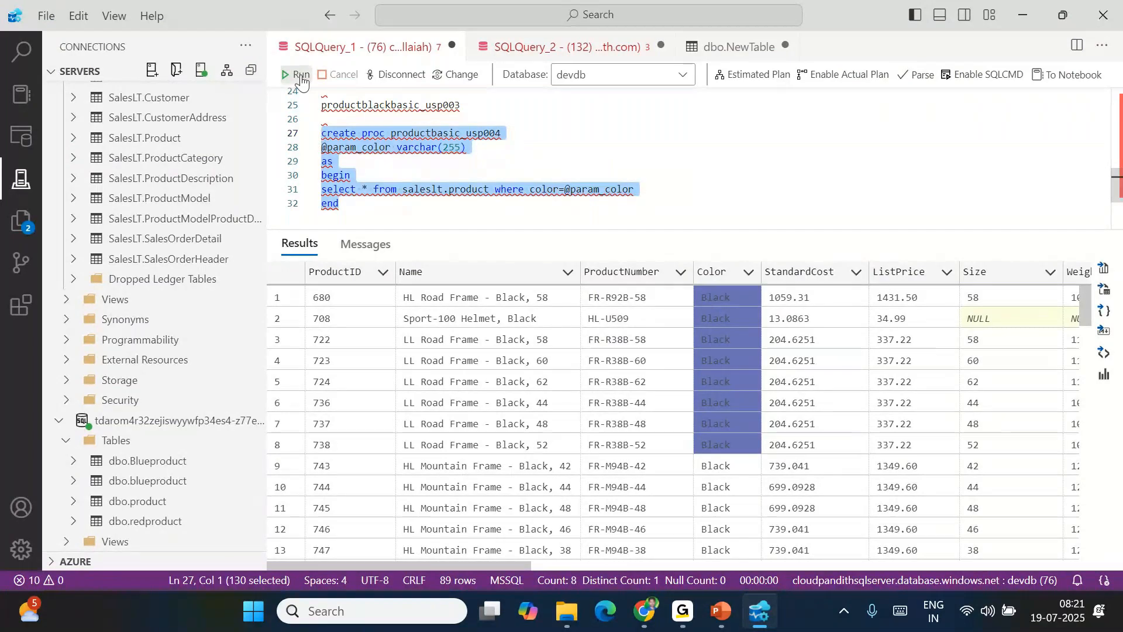
double_click(468, 138)
key("ctrl+c")
left_click(369, 209)
key("Return")
key("Return")
key("ctrl+v")
key("shift+Home")
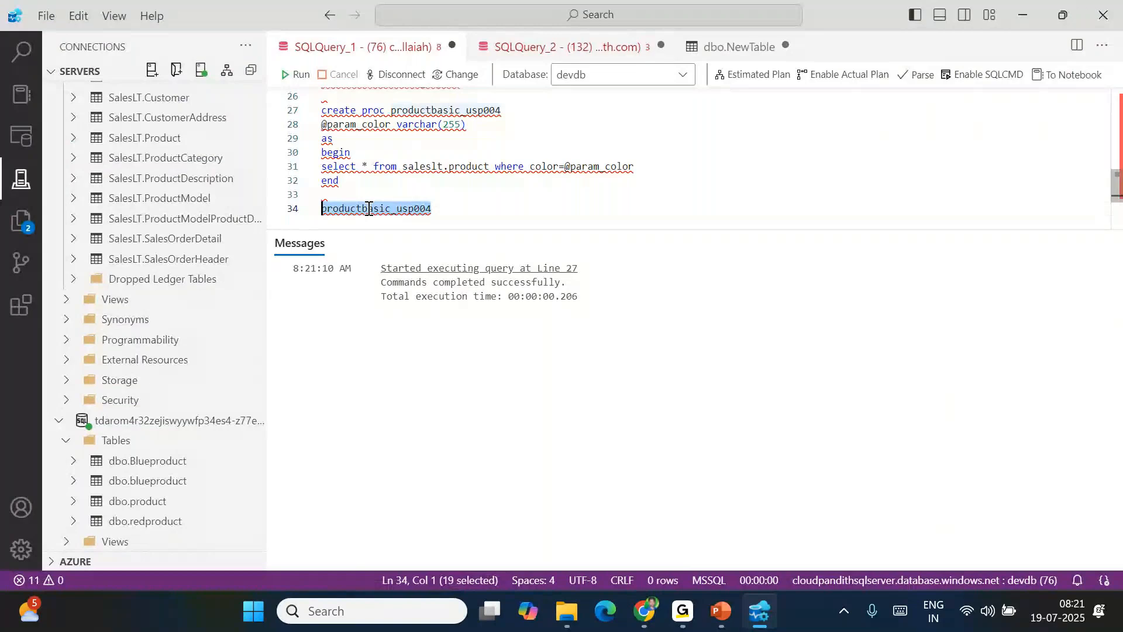
Execute productbasic_usp004 with 'red' and check the Color values of the returned products
left_click(297, 74)
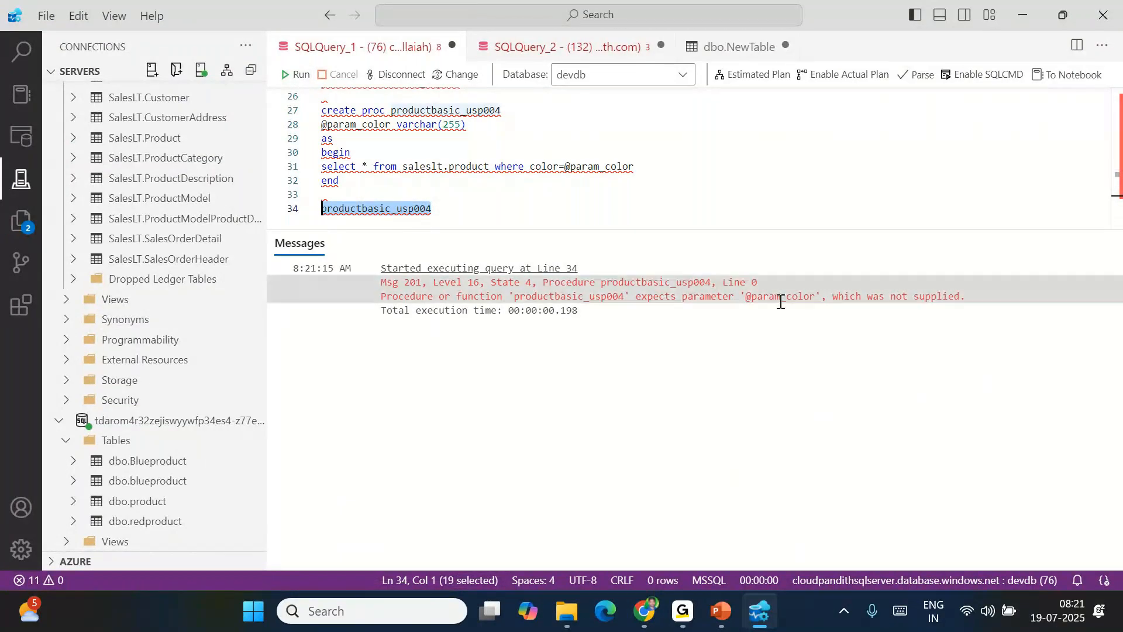
left_click(463, 209)
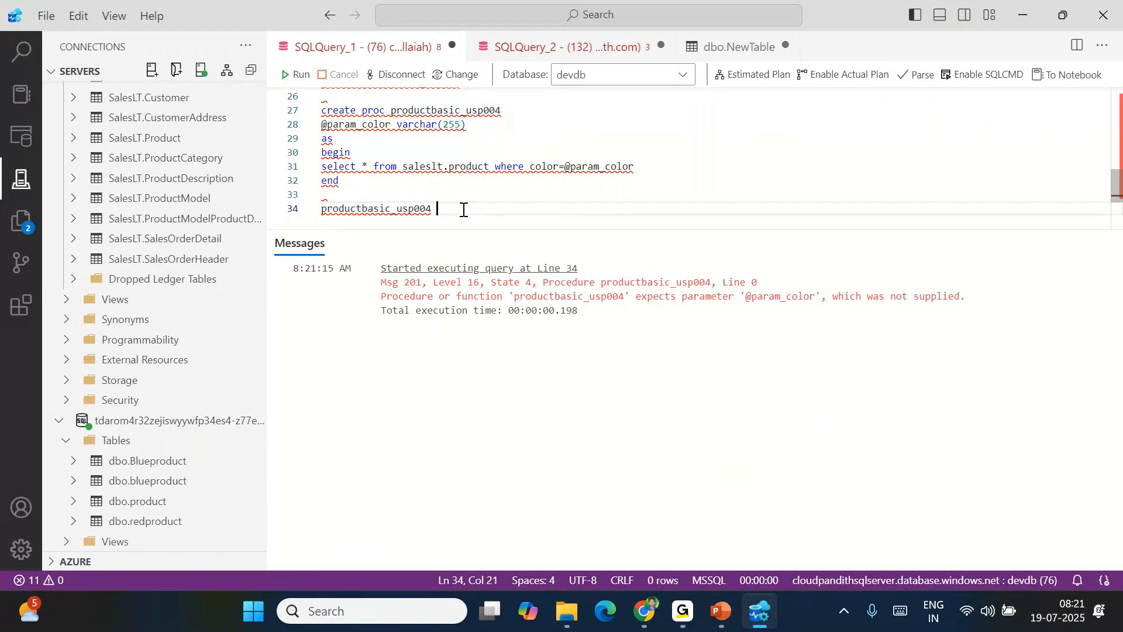
type("'red")
key("shift+Home")
left_click(297, 74)
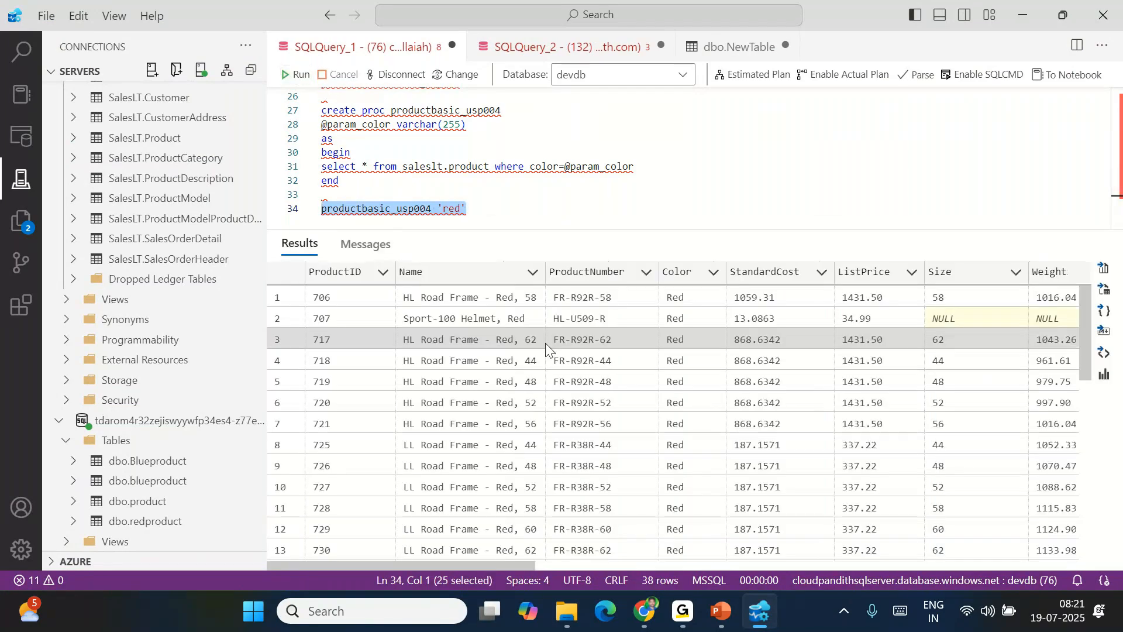
left_click_drag(682, 297, 657, 396)
Rerun the procedure for 'white' and then for 'yellow'
double_click(451, 208)
type("white")
key("shift+Home")
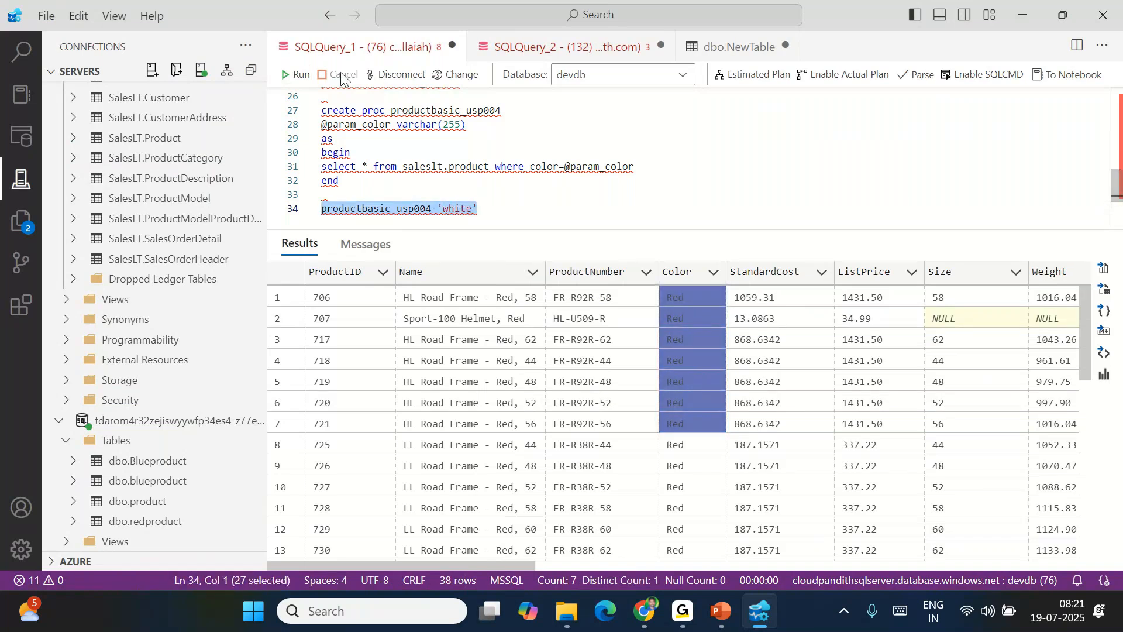
left_click(299, 75)
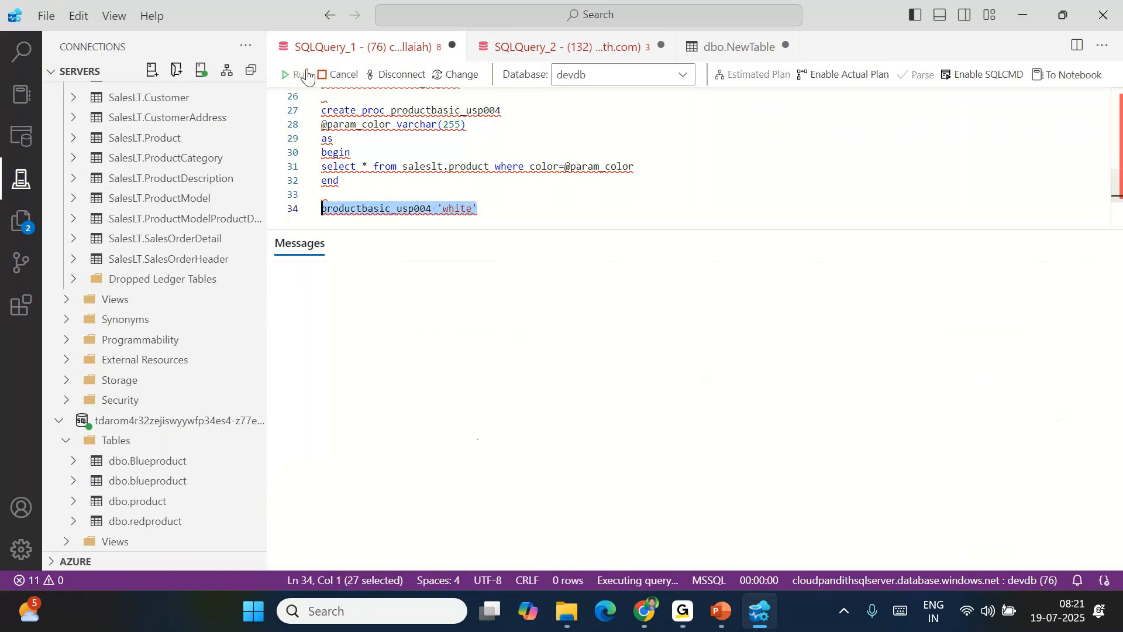
double_click(459, 211)
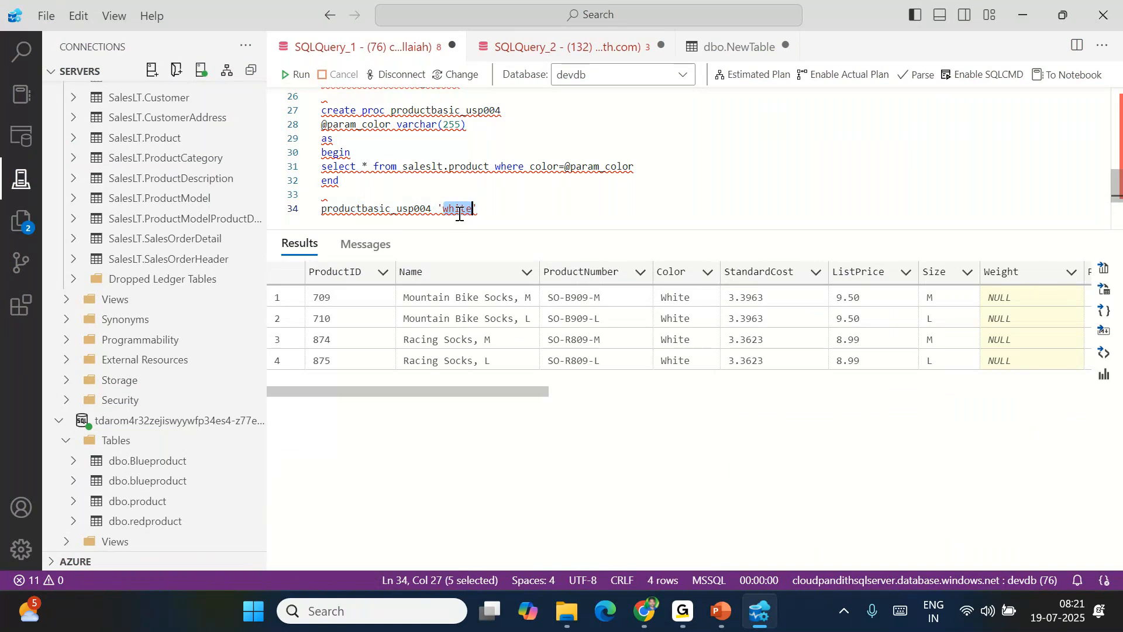
type("yellow")
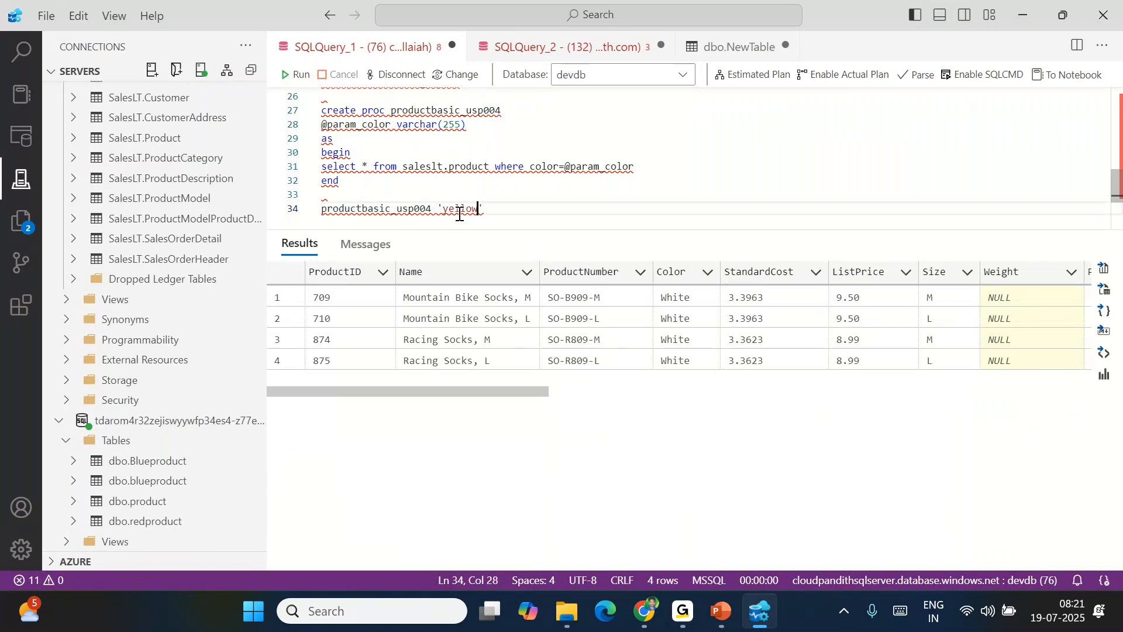
key("shift+Home")
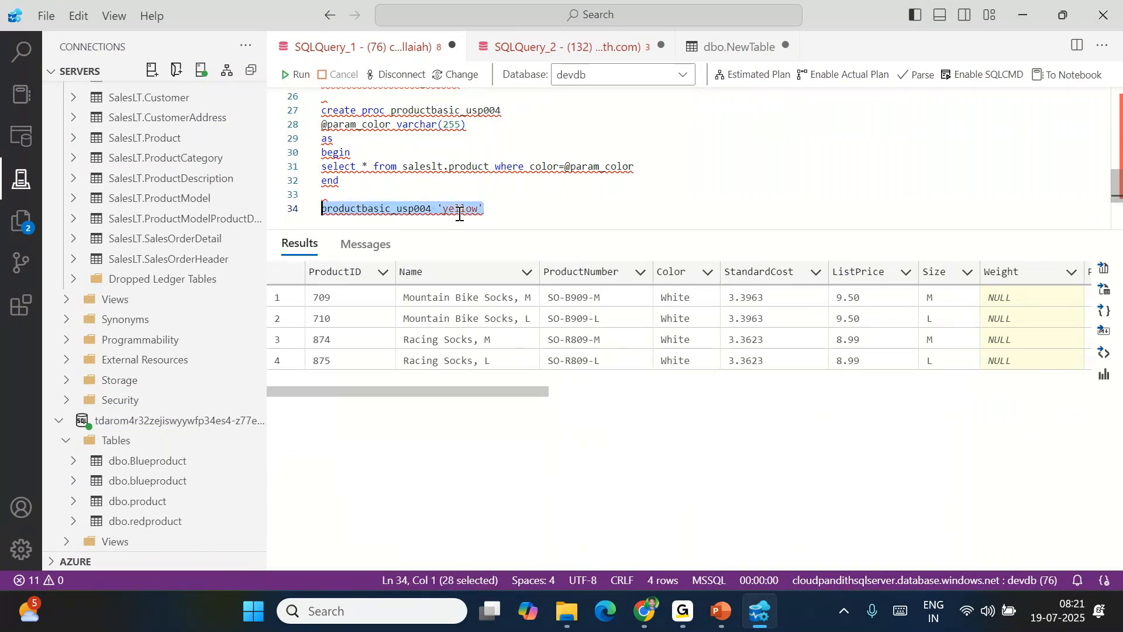
left_click(295, 75)
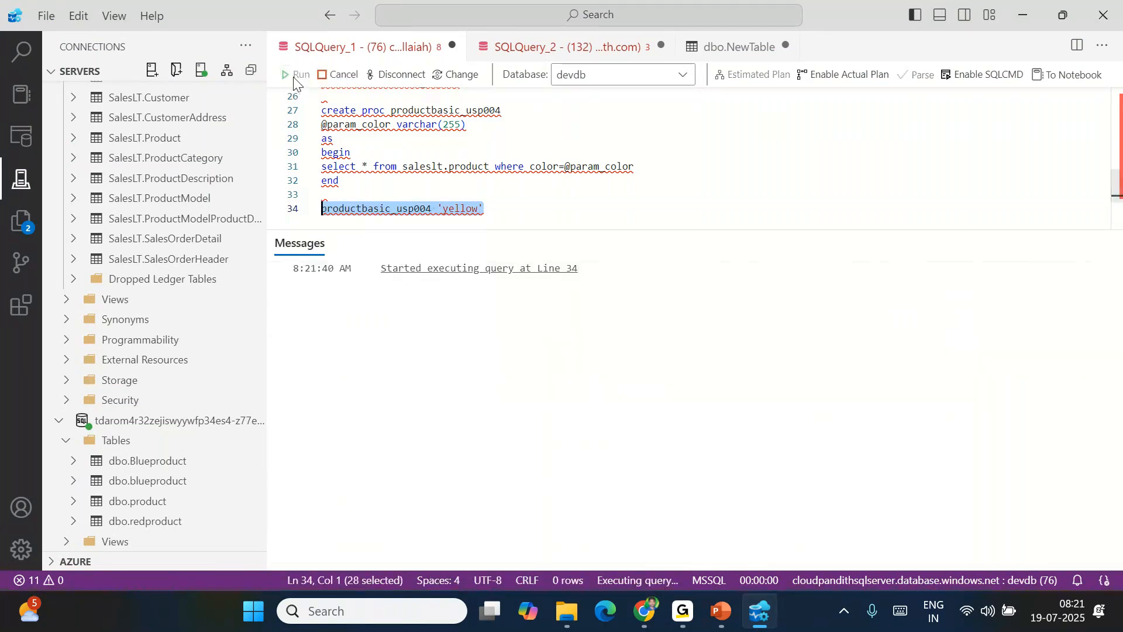
Rerun the procedure for 'blue', listing the 26 blue products
left_click(473, 217)
double_click(471, 217)
type("bl")
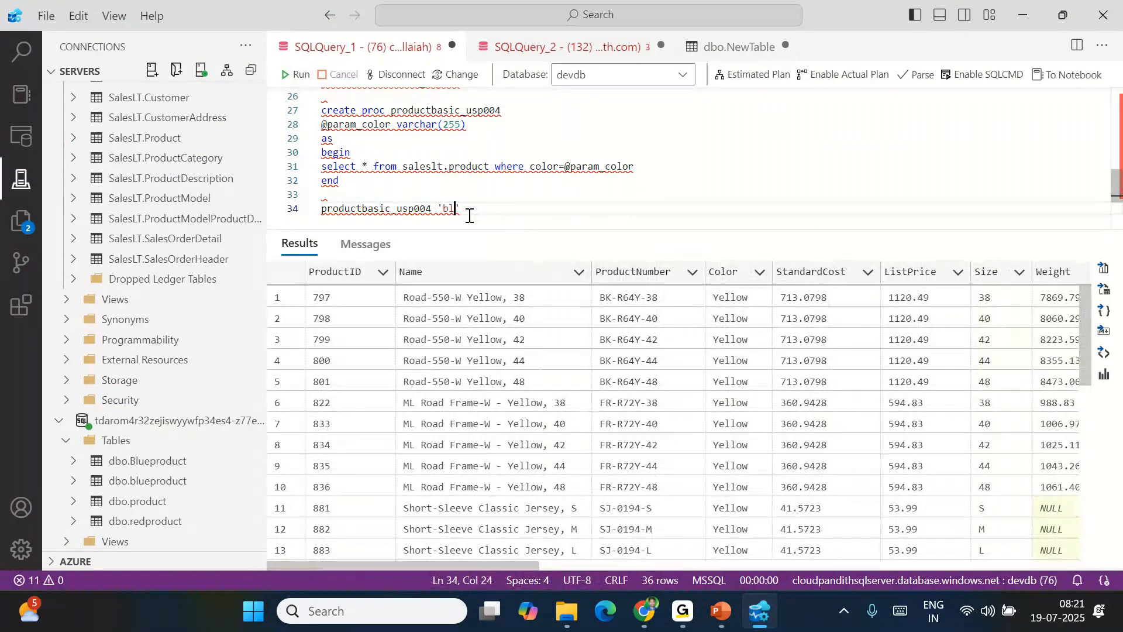
type("ue")
left_click_drag(477, 214, 321, 209)
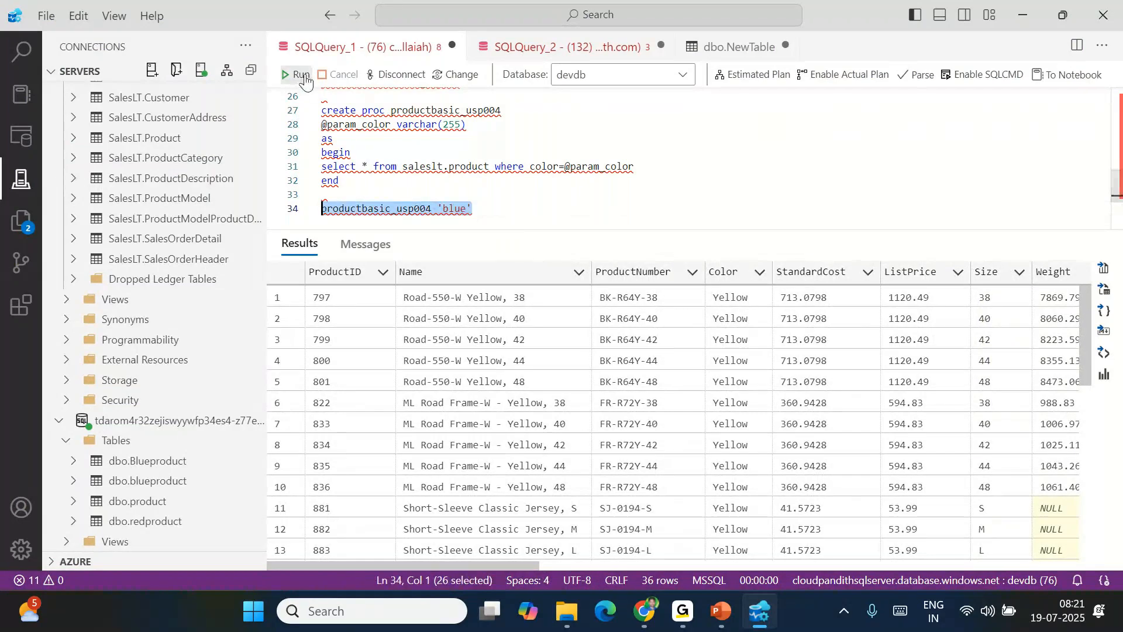
left_click(304, 77)
left_click_drag(718, 297, 737, 530)
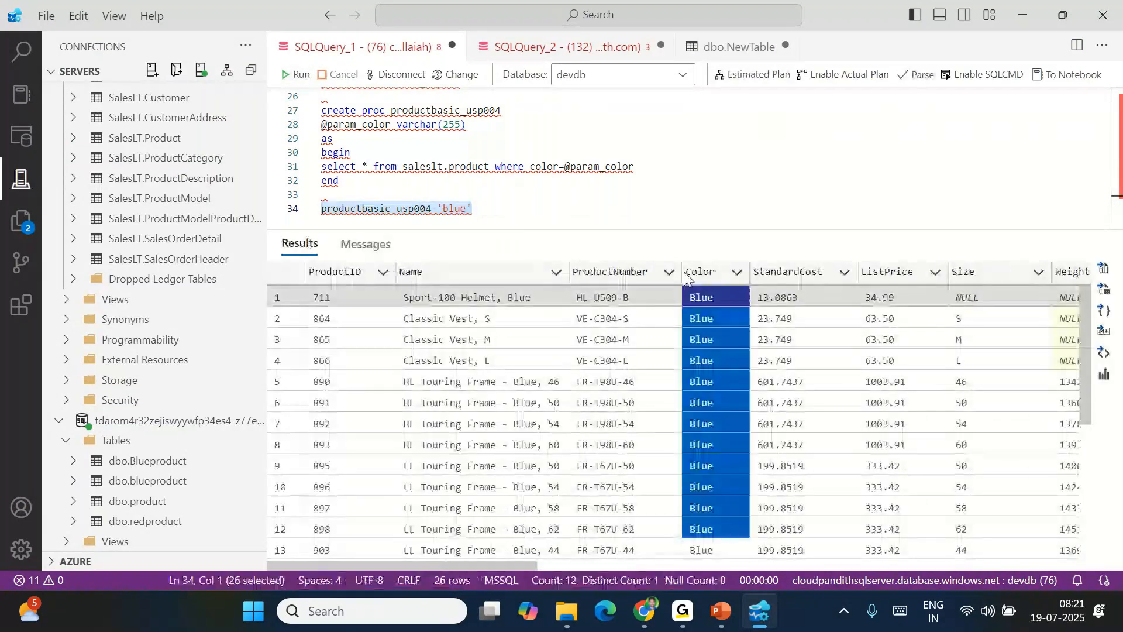
left_click_drag(363, 181, 321, 110)
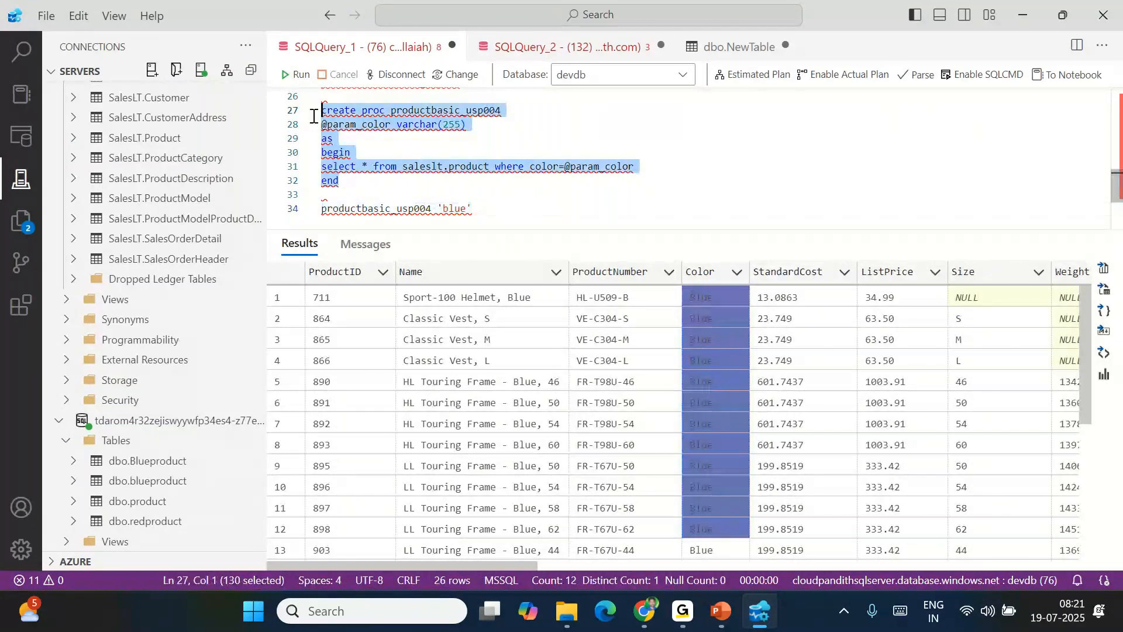
left_click(366, 175)
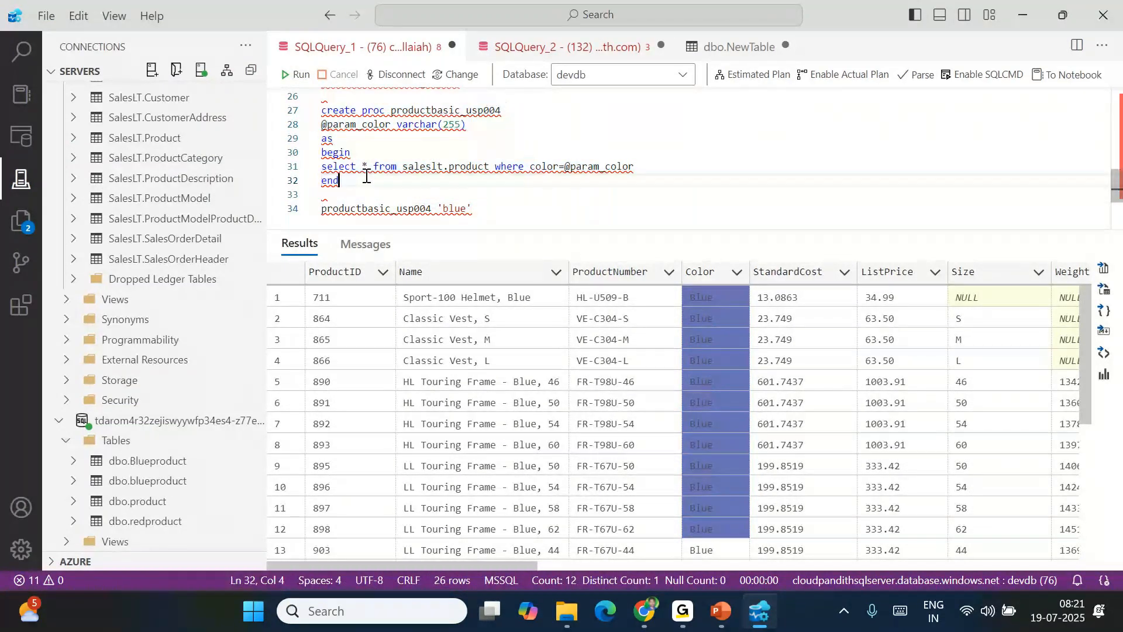
scroll(467, 200, "up", 4)
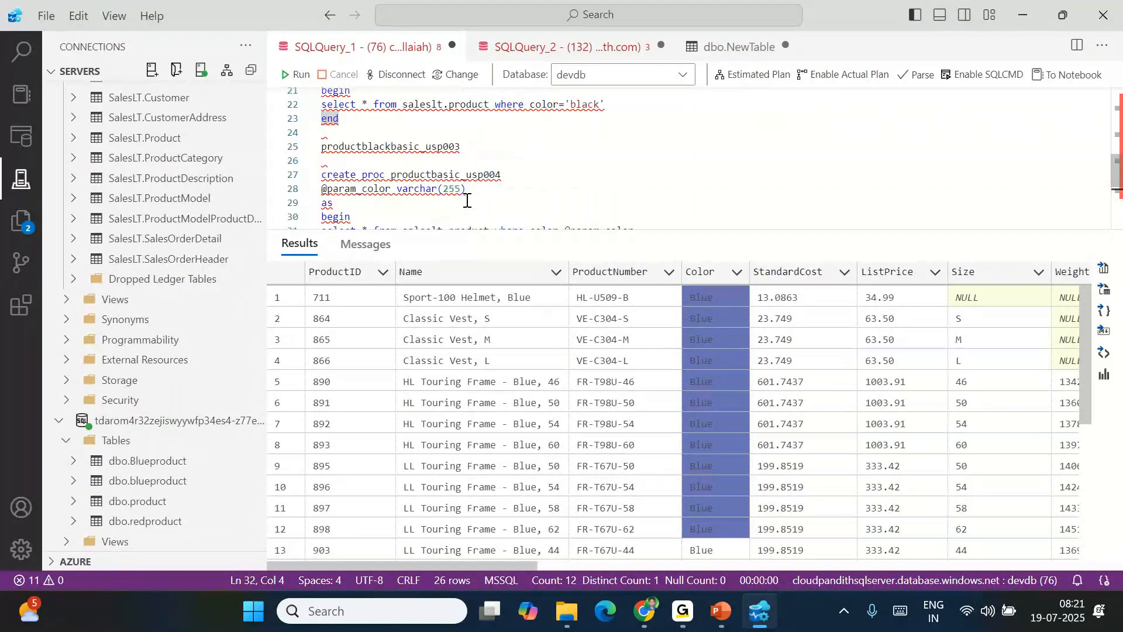
scroll(467, 201, "up", 4)
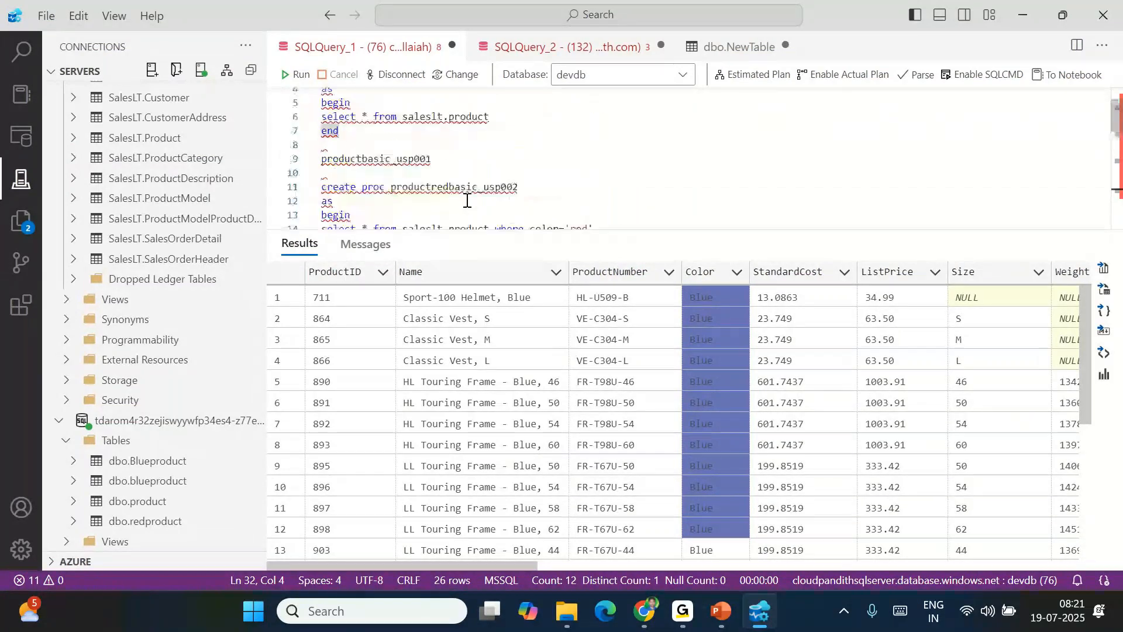
scroll(467, 200, "up", 1)
left_click_drag(353, 182, 317, 124)
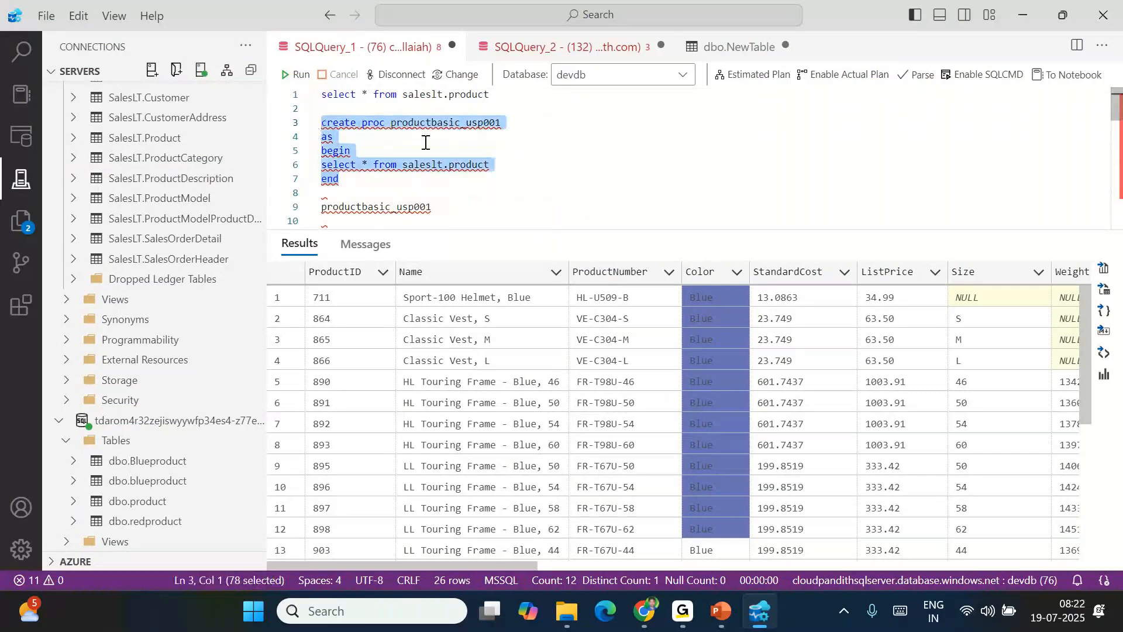
double_click(473, 164)
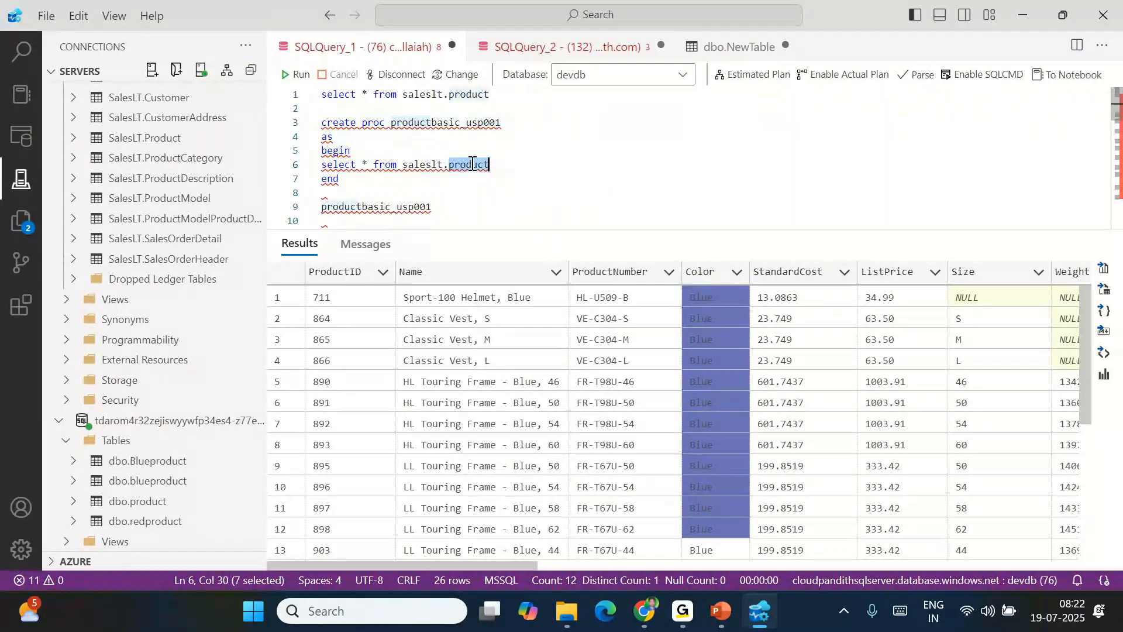
scroll(472, 165, "down", 8)
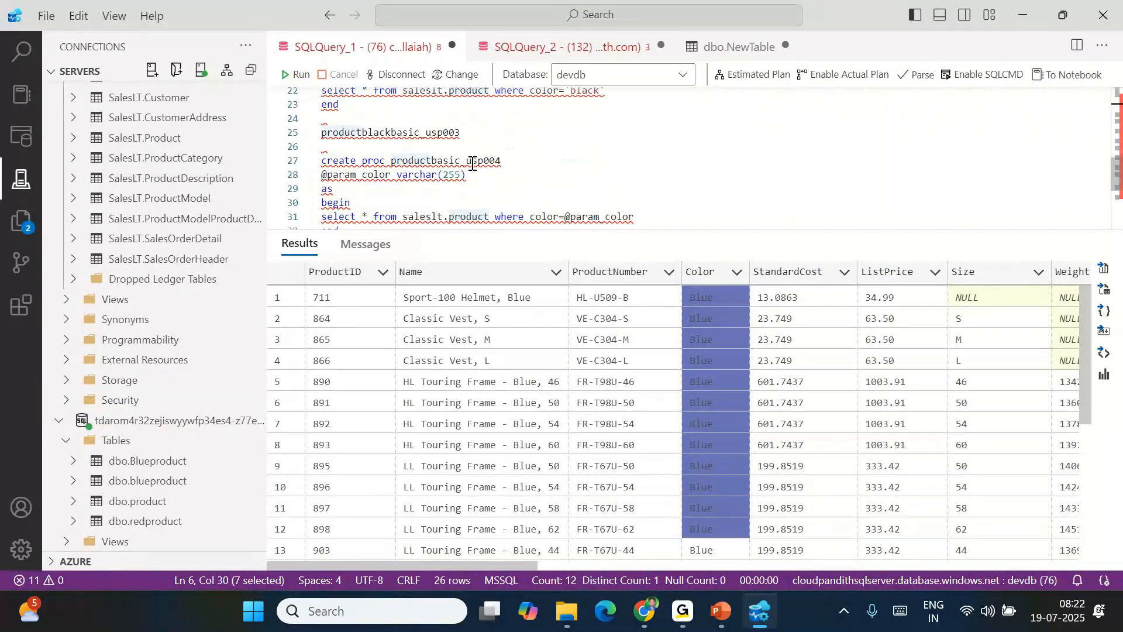
double_click(483, 112)
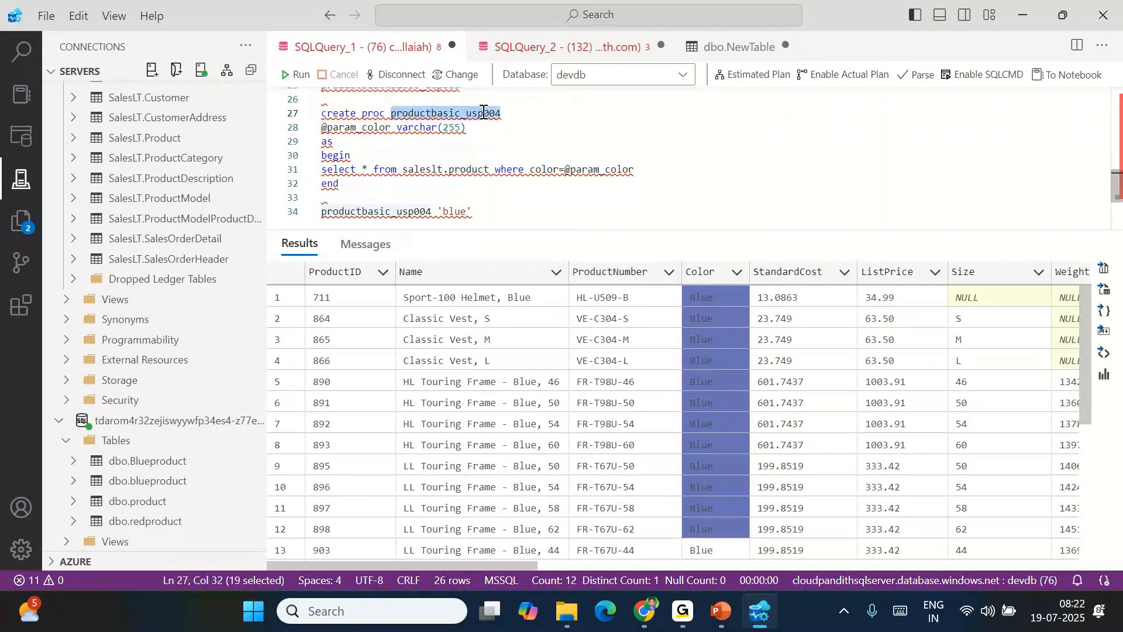
double_click(372, 128)
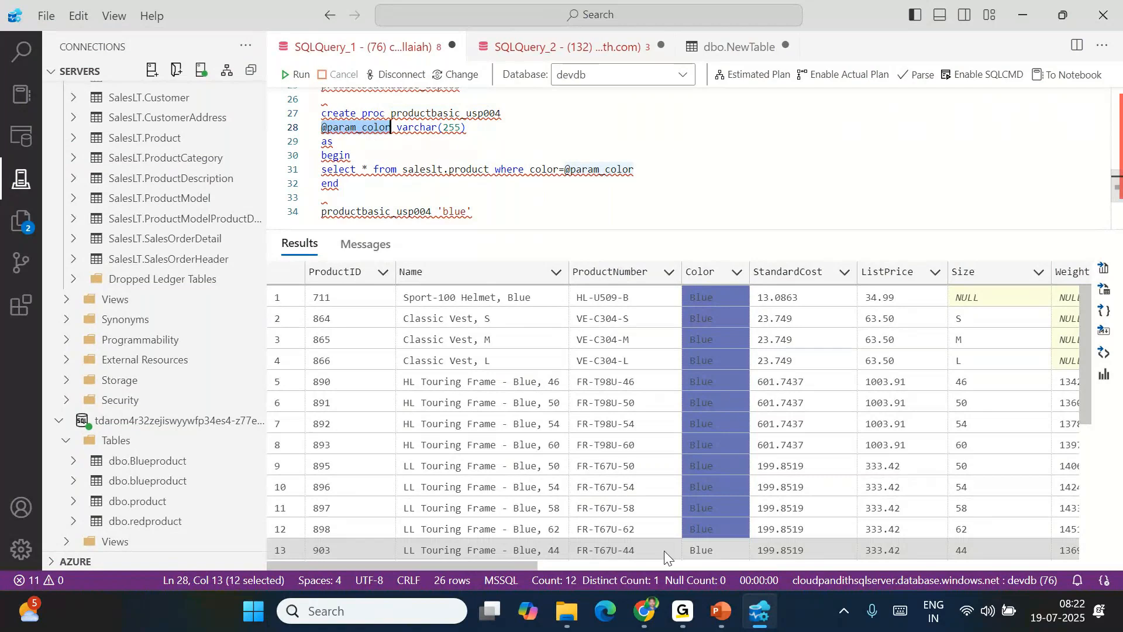
left_click(646, 613)
Refresh the procedure list and set the Copy data source to [dbo].[productbasic_usp001]
left_click(524, 16)
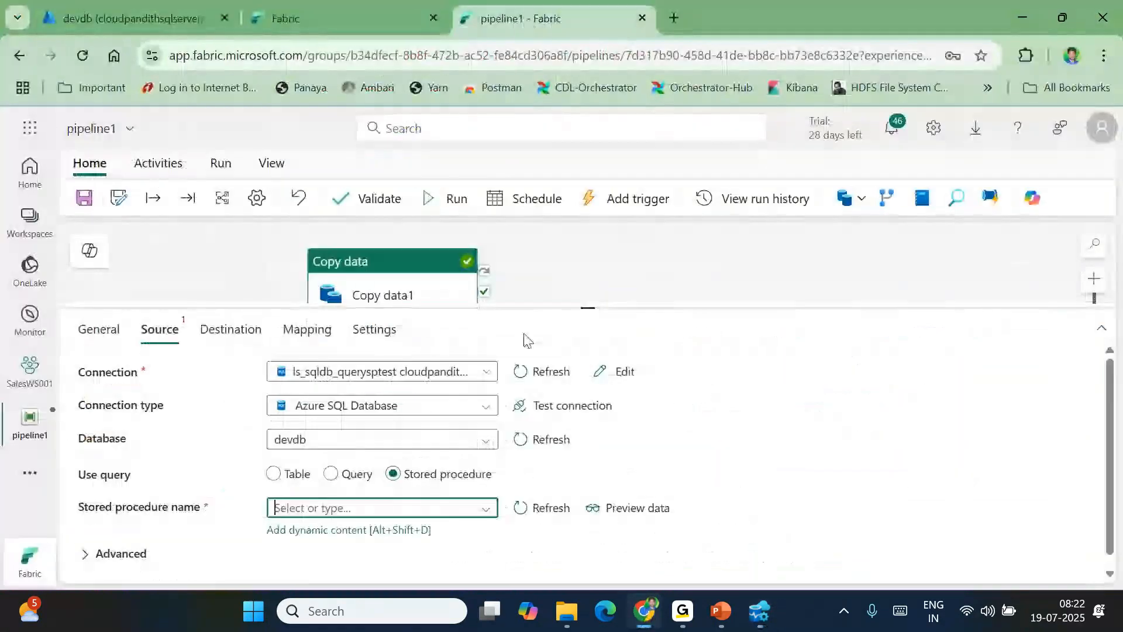
left_click(372, 291)
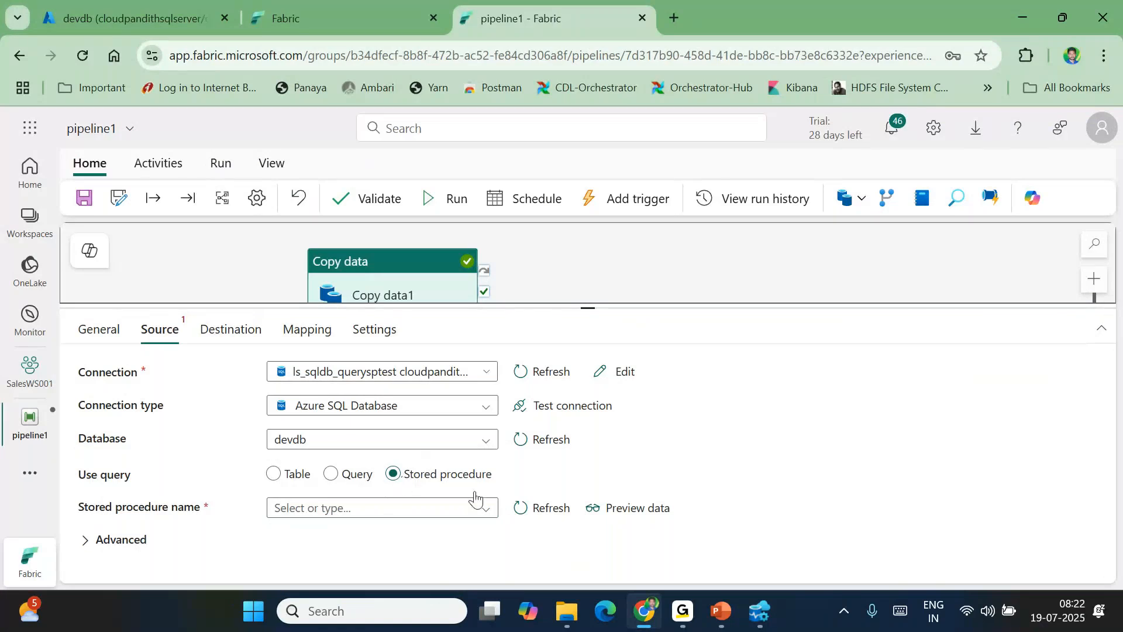
left_click(530, 507)
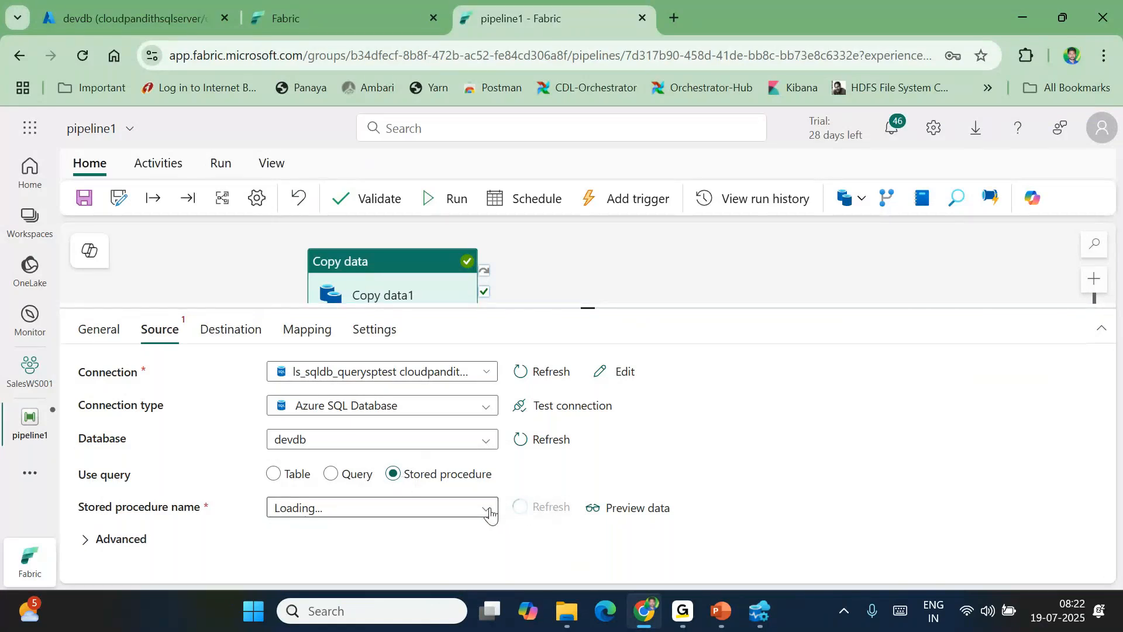
left_click(490, 513)
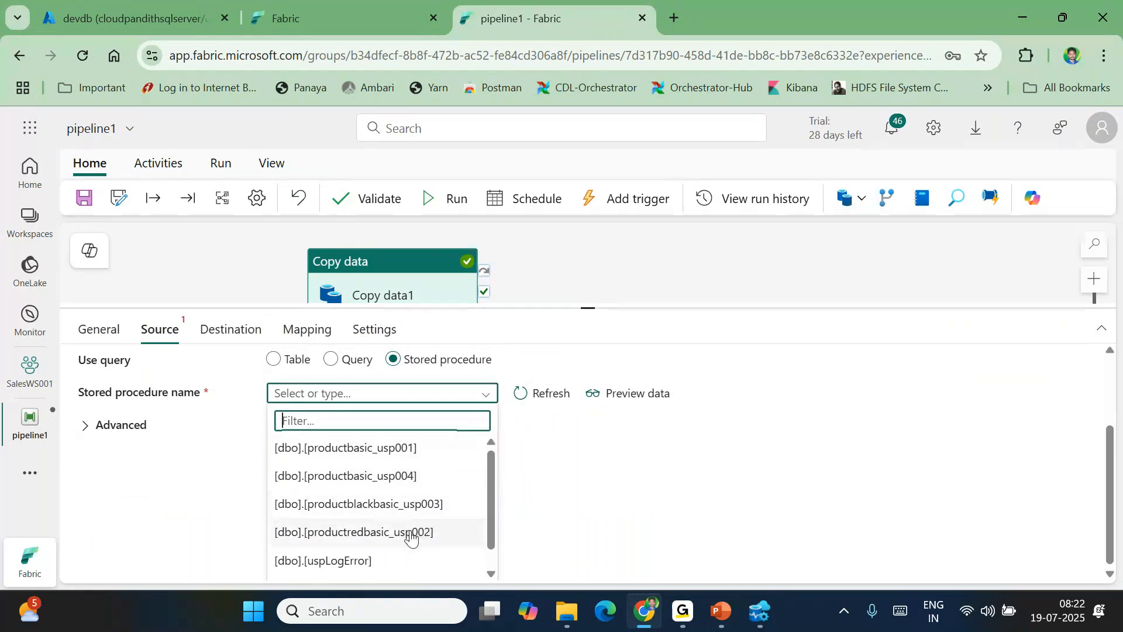
left_click(378, 451)
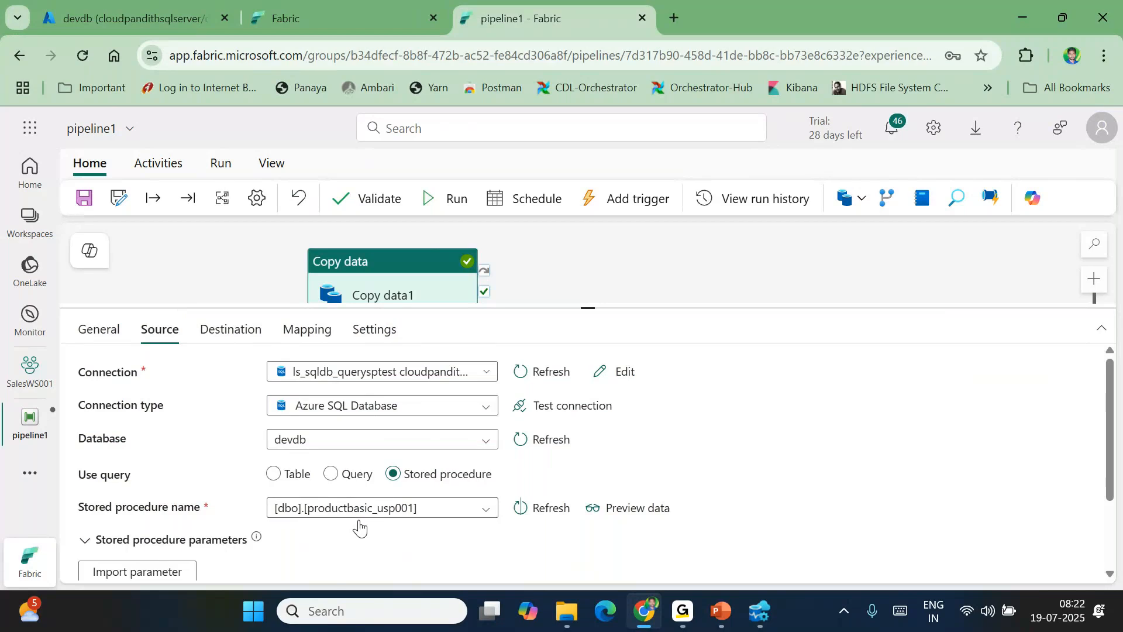
left_click(235, 334)
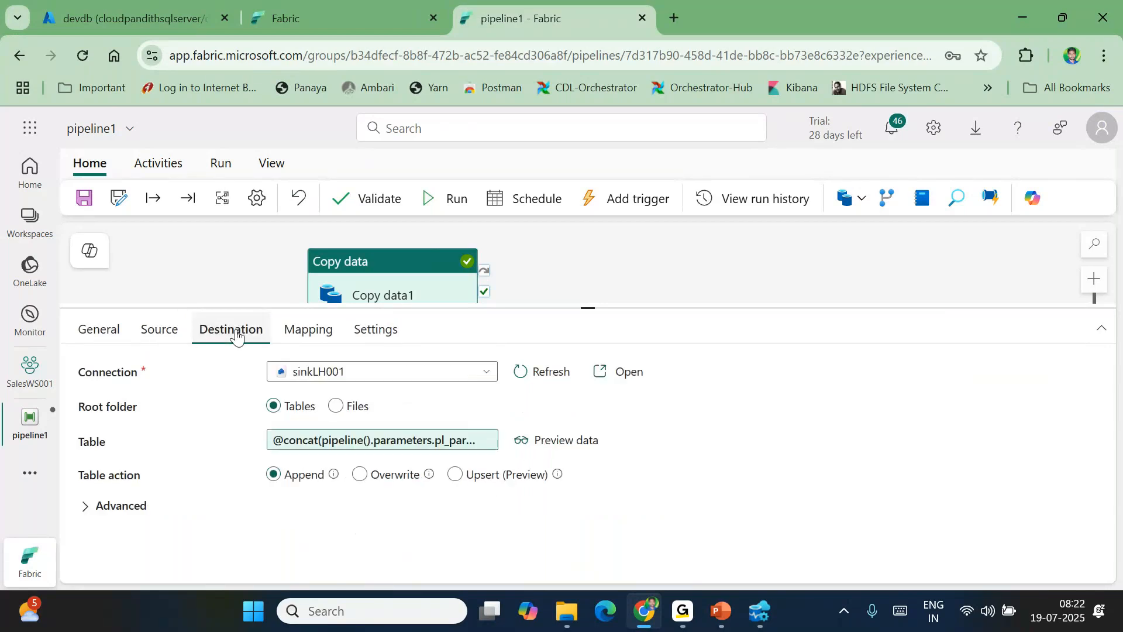
Point the copy destination at a new lakehouse table named productspv001
left_click(493, 440)
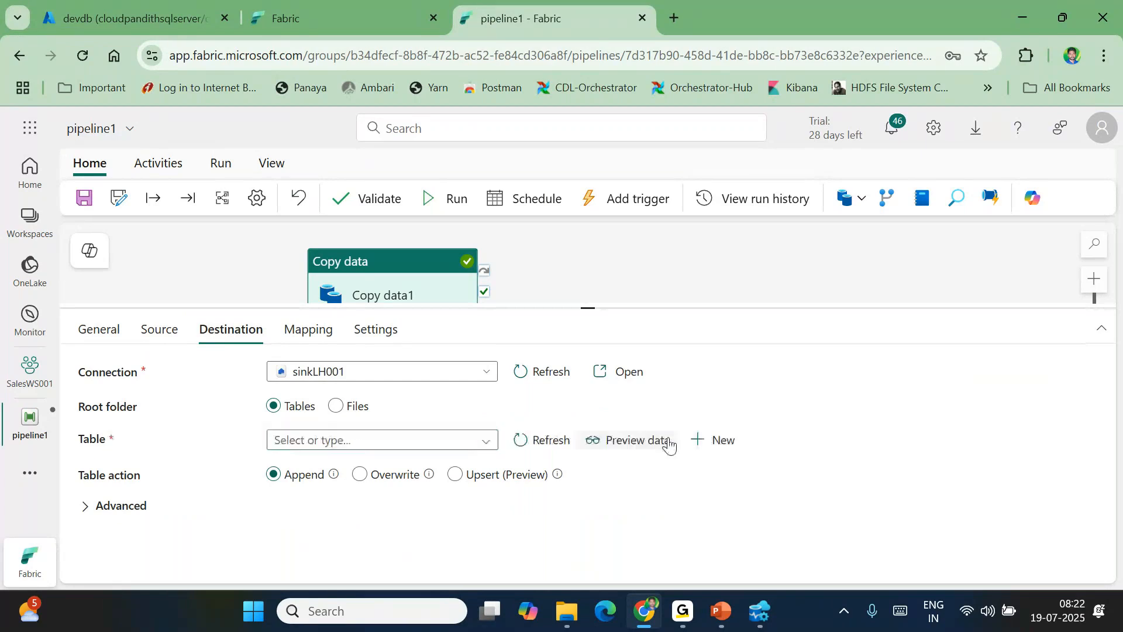
left_click(714, 446)
left_click(576, 369)
type("productspv001")
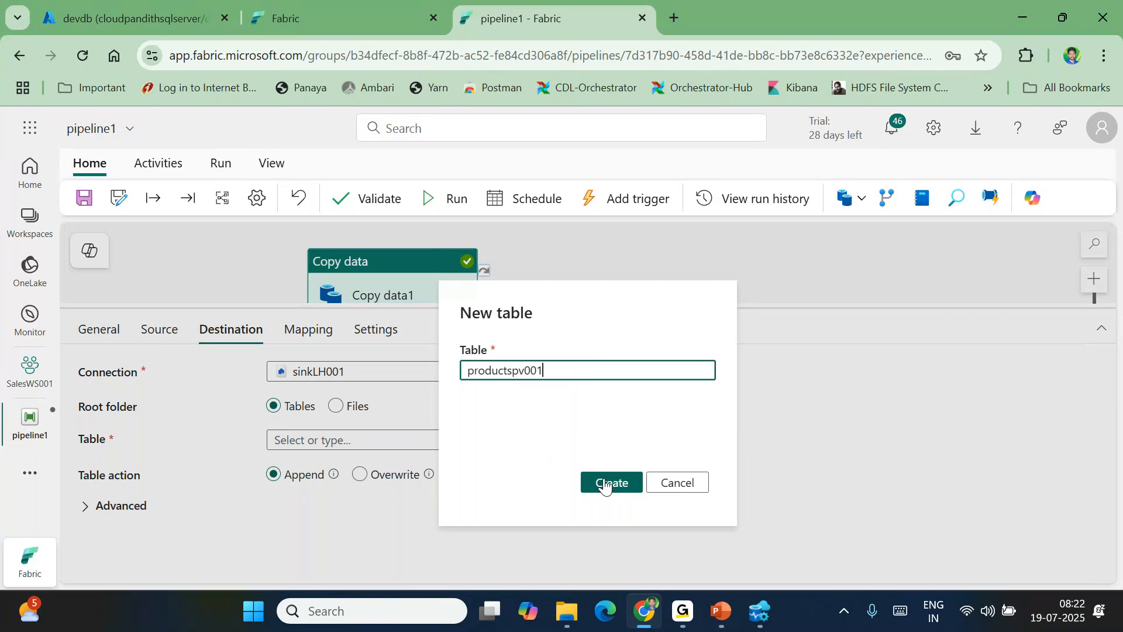
left_click(606, 483)
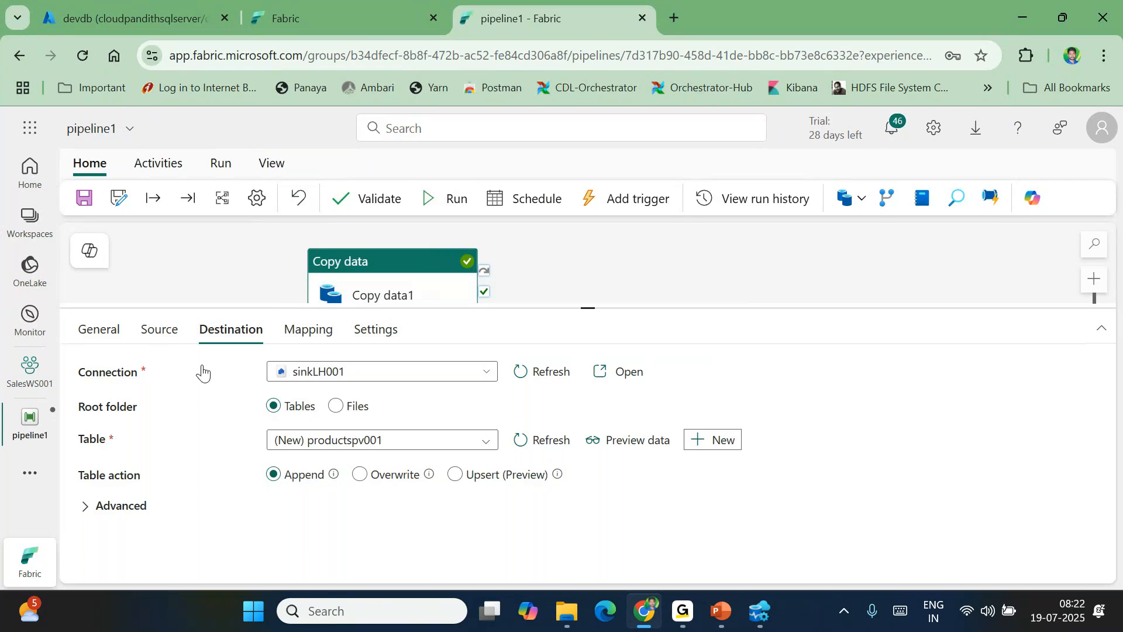
Recheck the source settings, save pipeline1 and start a run
left_click(169, 339)
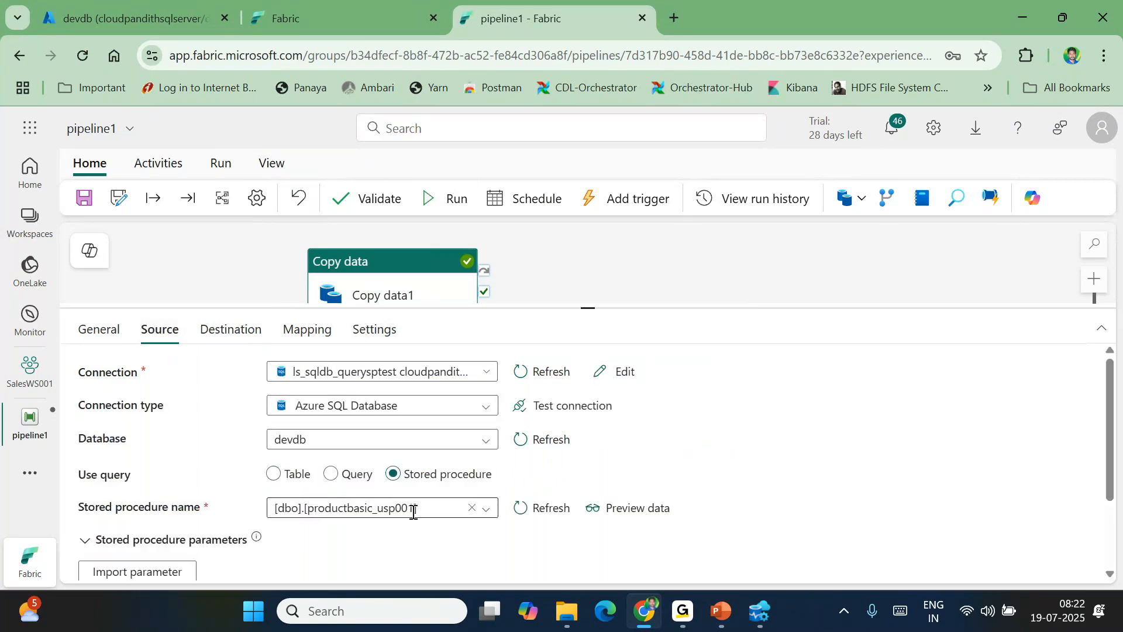
left_click(228, 343)
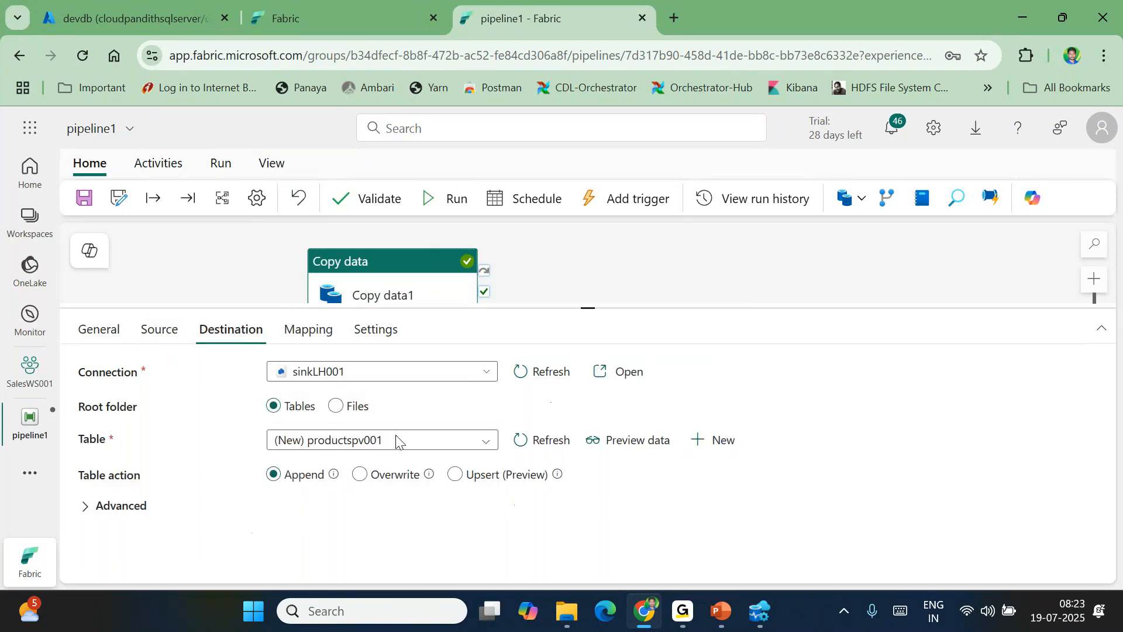
key("ctrl+s")
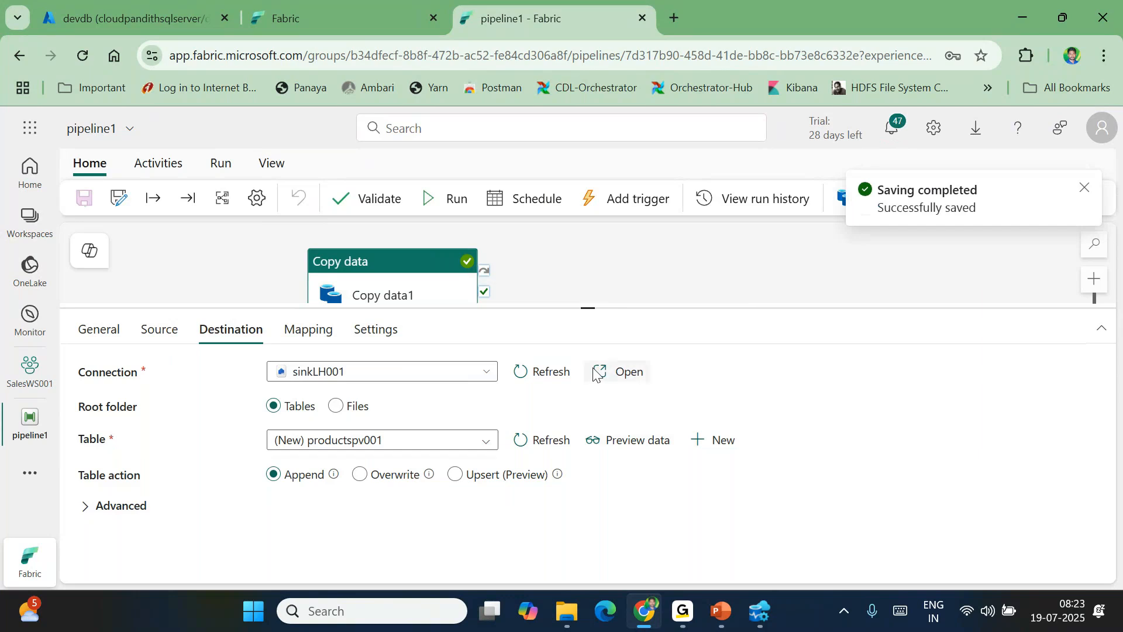
left_click(457, 213)
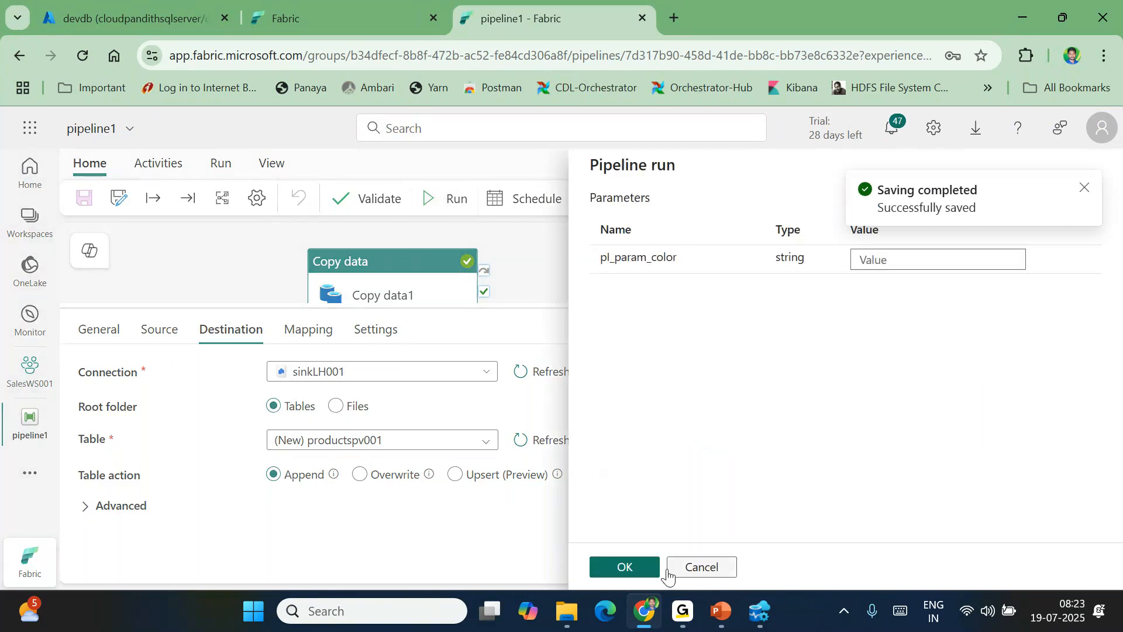
Launch the run without parameter values and refresh until Copy data1 succeeds
left_click(631, 568)
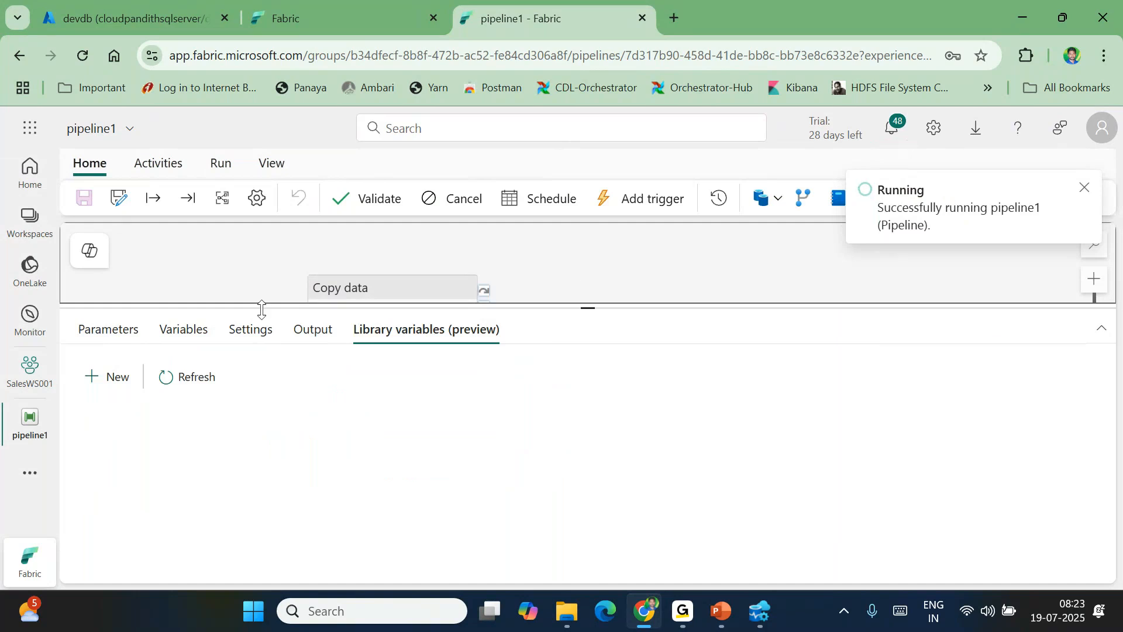
left_click(120, 329)
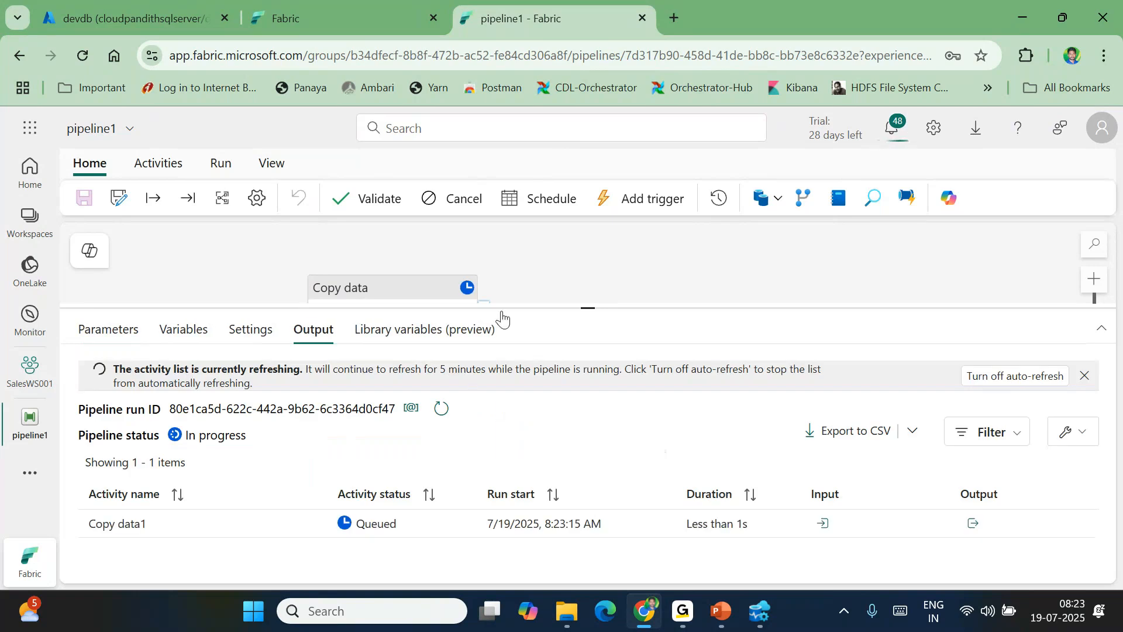
left_click(440, 409)
left_click(430, 411)
left_click(430, 411)
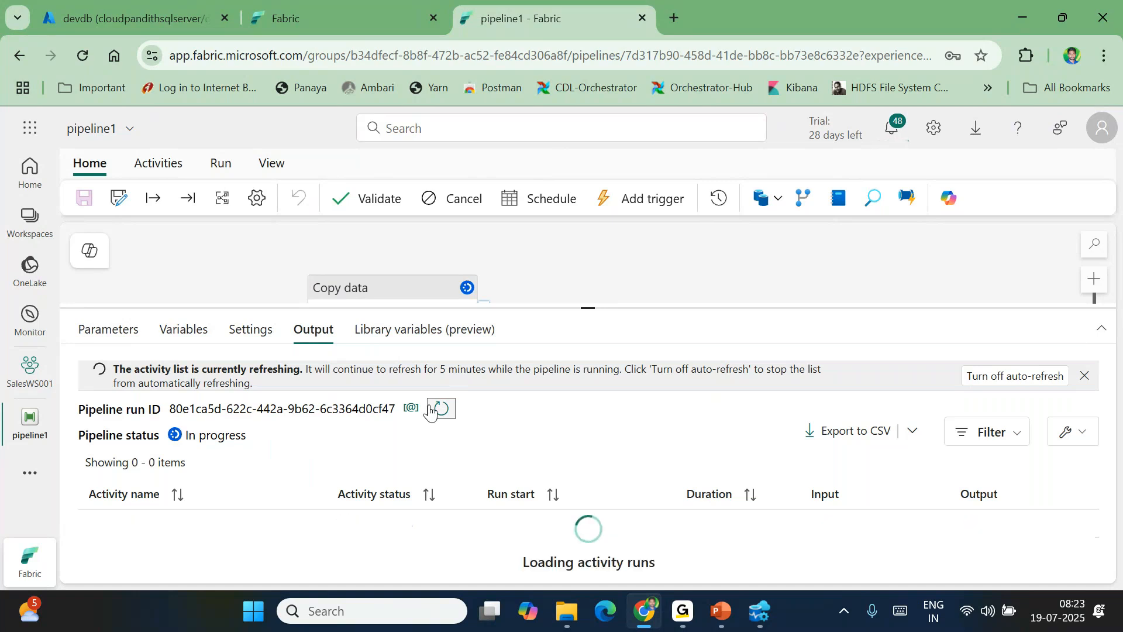
left_click(430, 411)
left_click(430, 411)
left_click(430, 411)
left_click(430, 411)
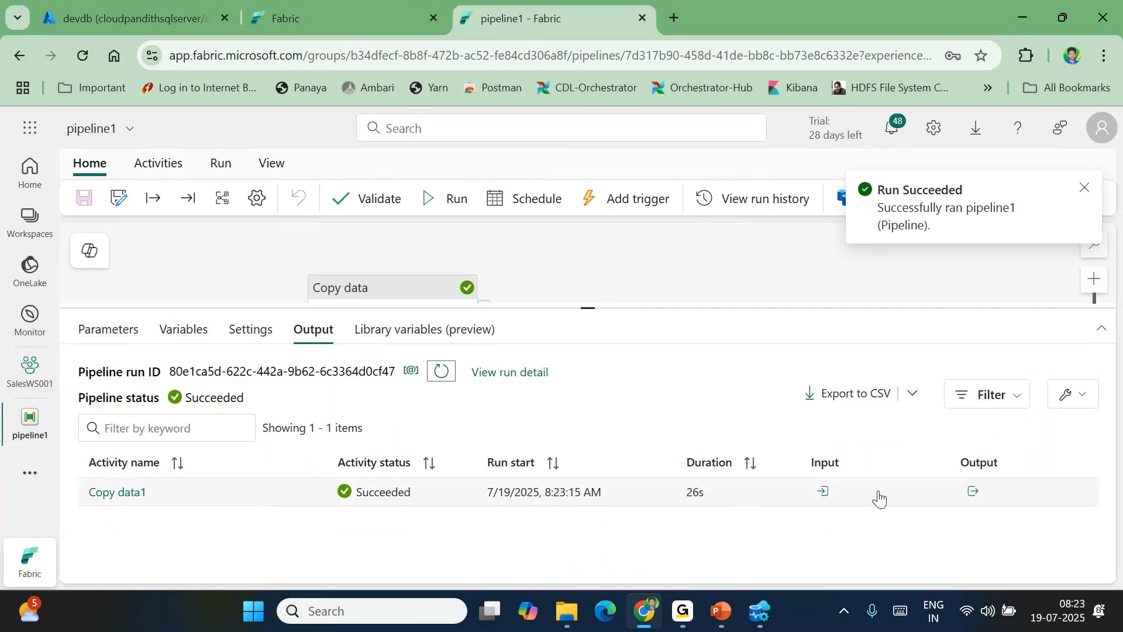
Inspect Copy data1's output: 295 rows read and copied, plus the copy duration
left_click(976, 494)
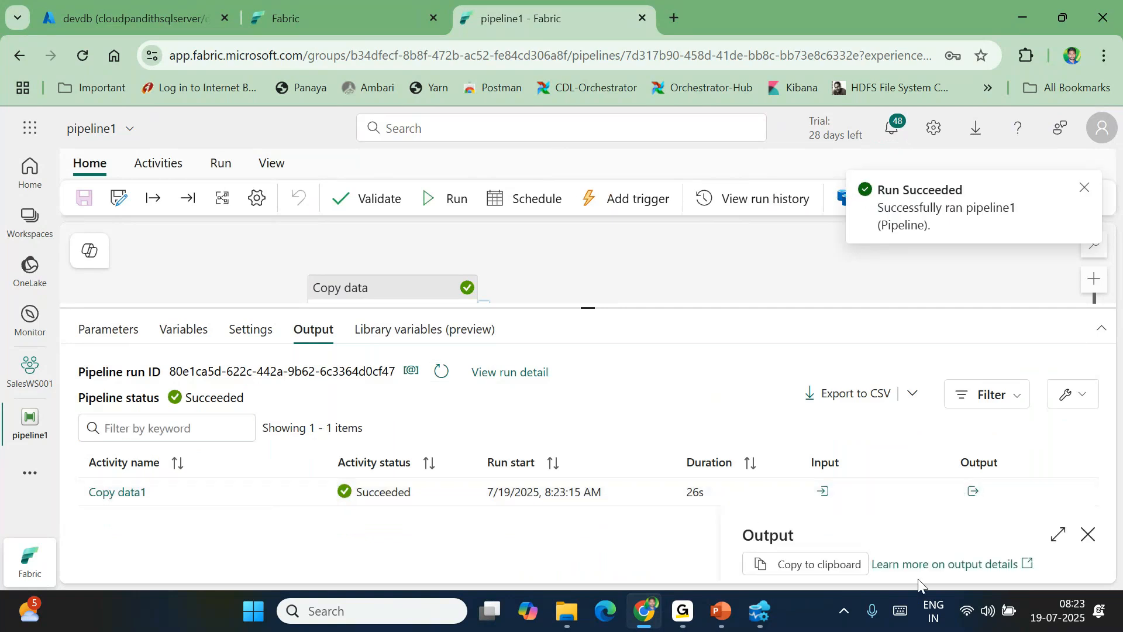
left_click(1054, 533)
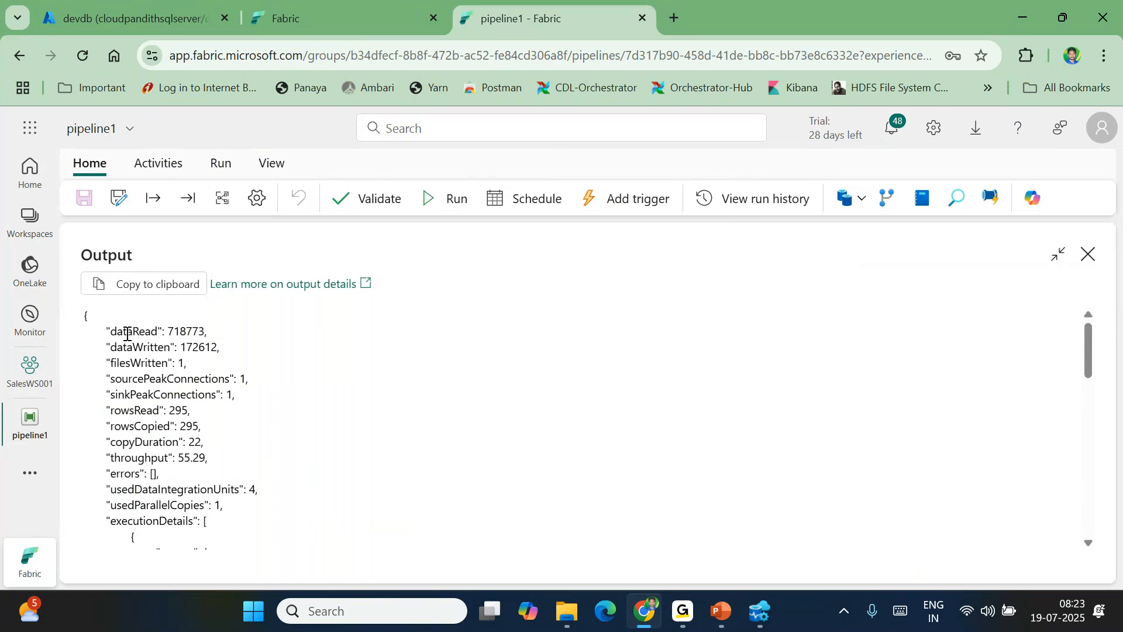
double_click(144, 411)
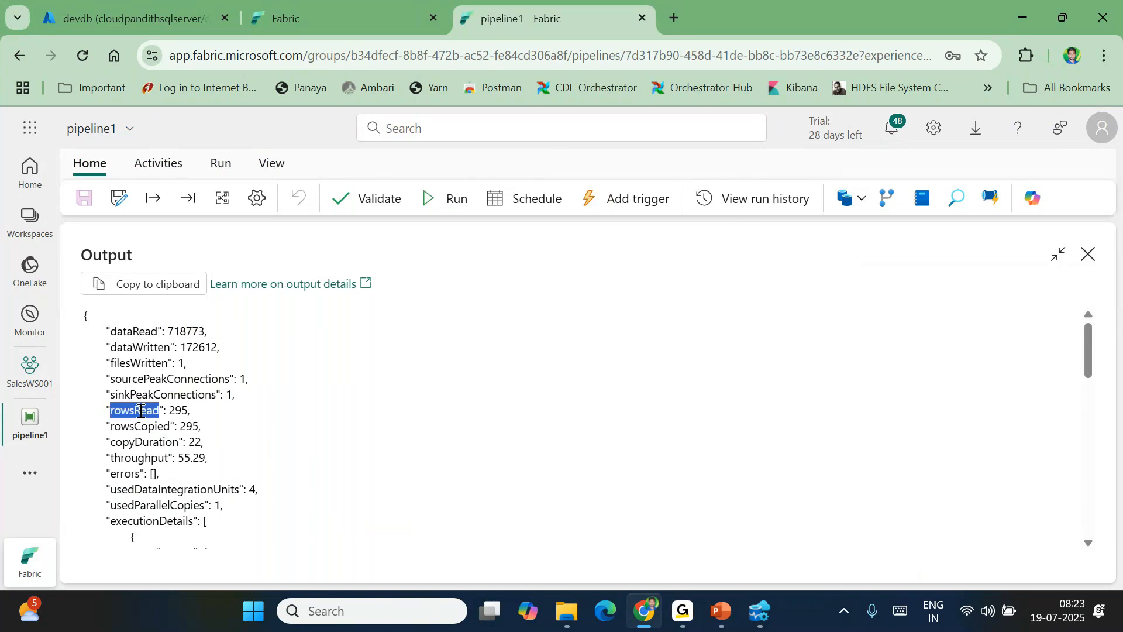
double_click(144, 427)
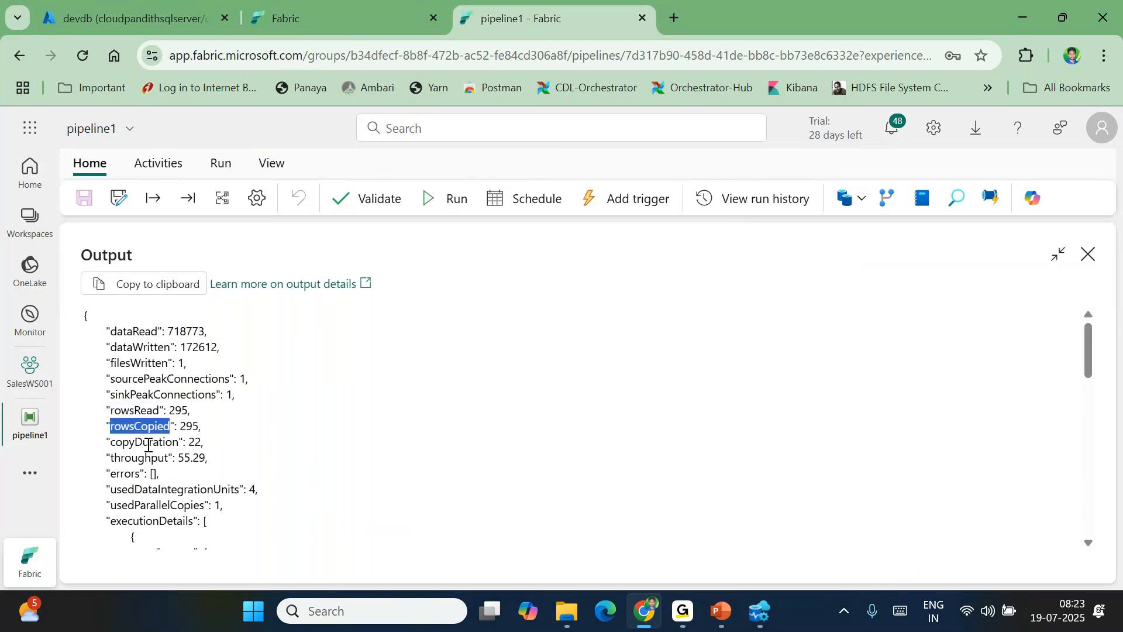
double_click(147, 443)
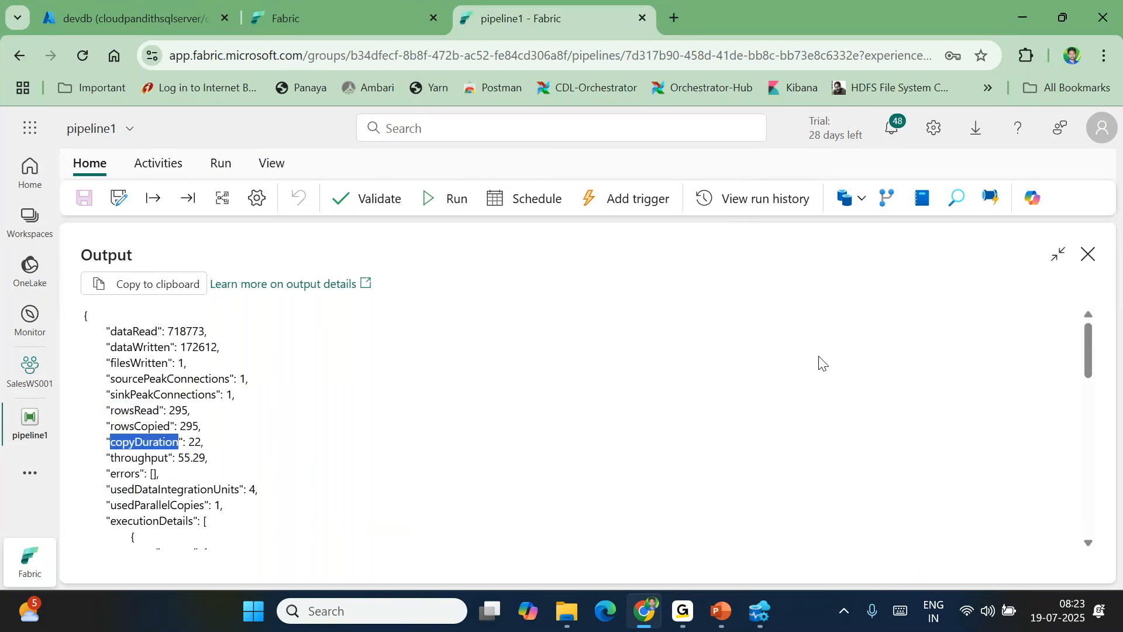
left_click(1092, 258)
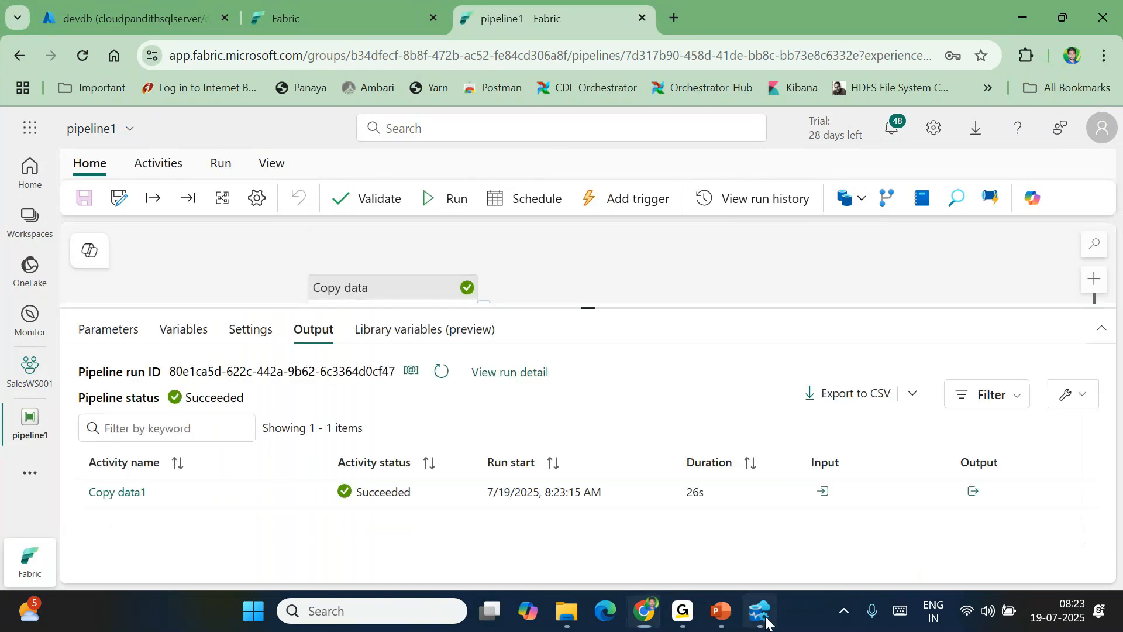
left_click(760, 611)
Copy the blueproduct query into a new query on productspv001 and run it
left_click(538, 47)
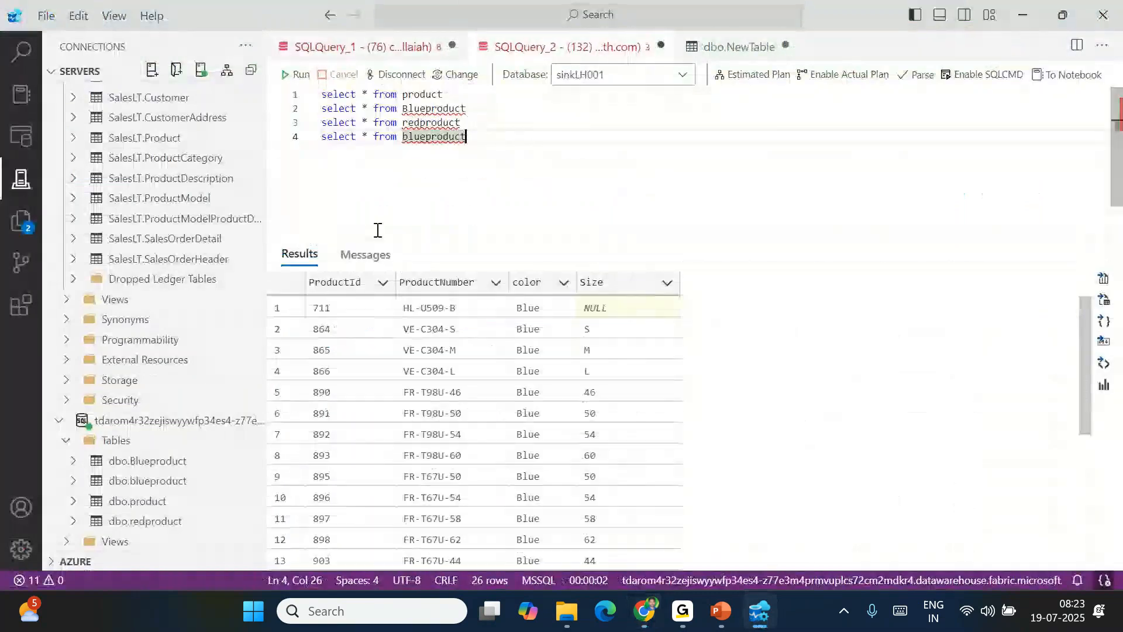
left_click(246, 430)
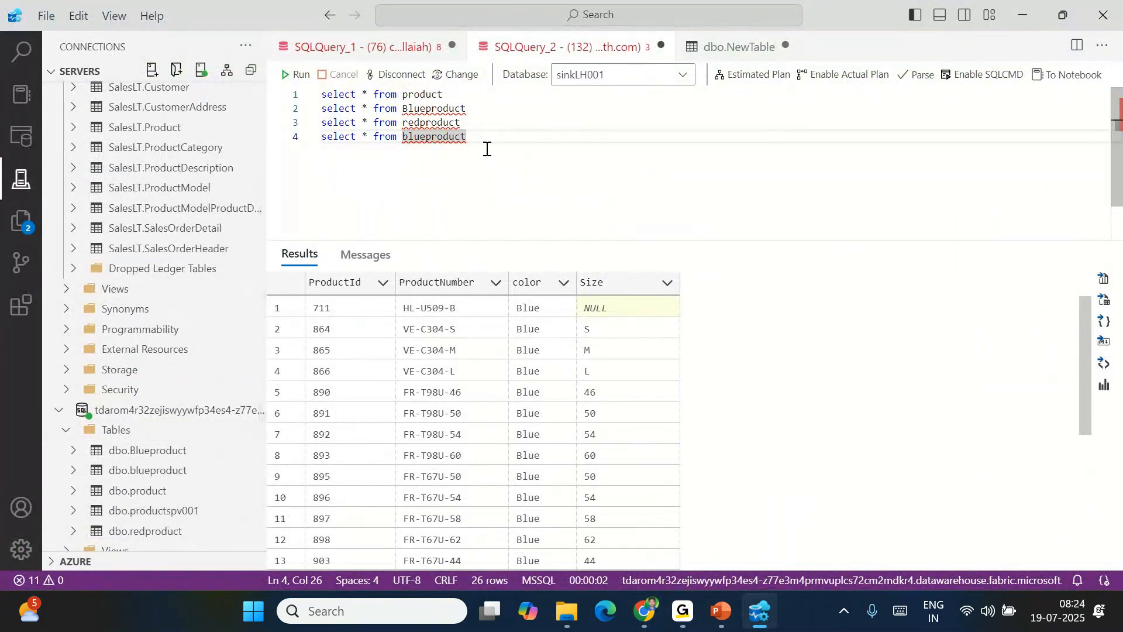
key("shift+Home")
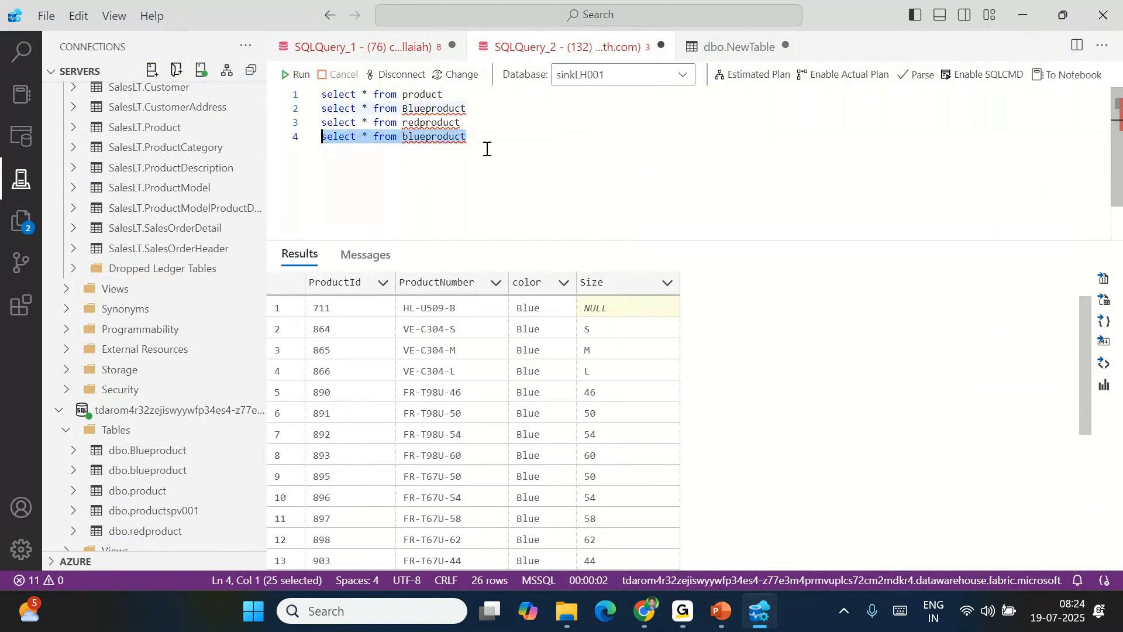
key("ctrl+c")
key("End")
key("Return")
key("ctrl+v")
key("BackSpace")
key("BackSpace")
key("BackSpace")
key("BackSpace")
key("BackSpace")
key("BackSpace")
key("BackSpace")
key("BackSpace")
key("BackSpace")
key("BackSpace")
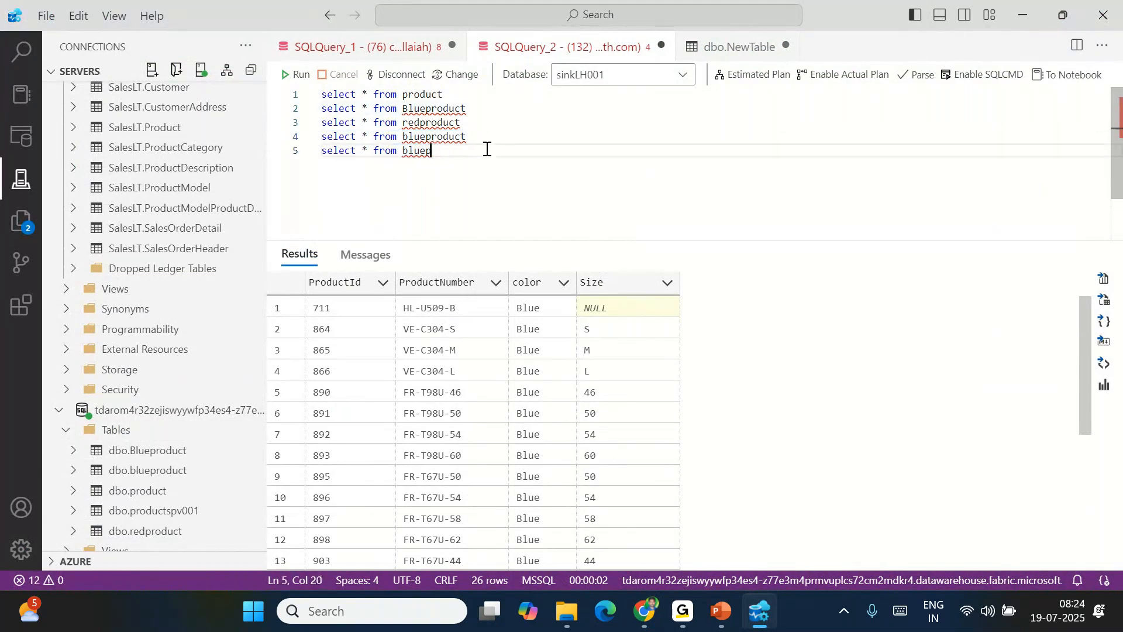
type("product")
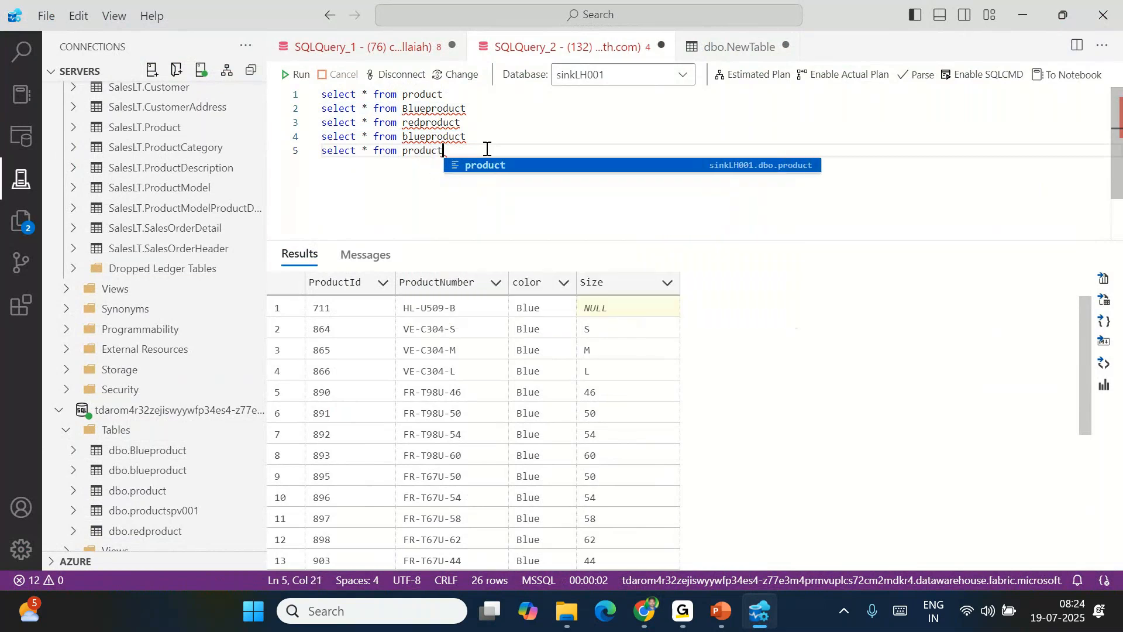
type("spv-")
type("001")
key("shift+Home")
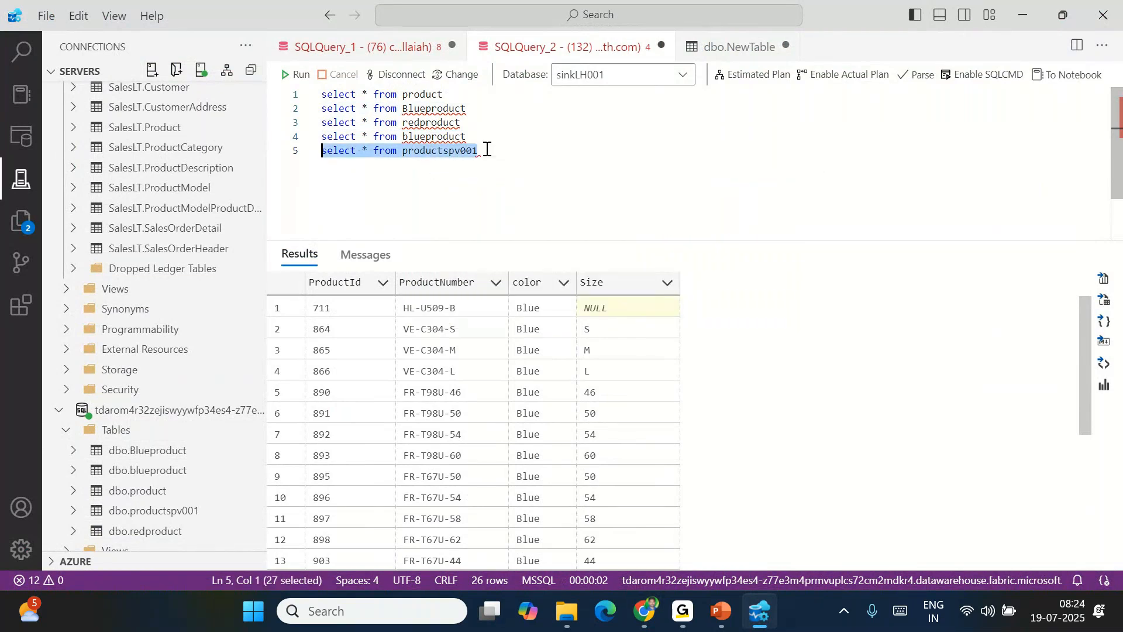
left_click(302, 76)
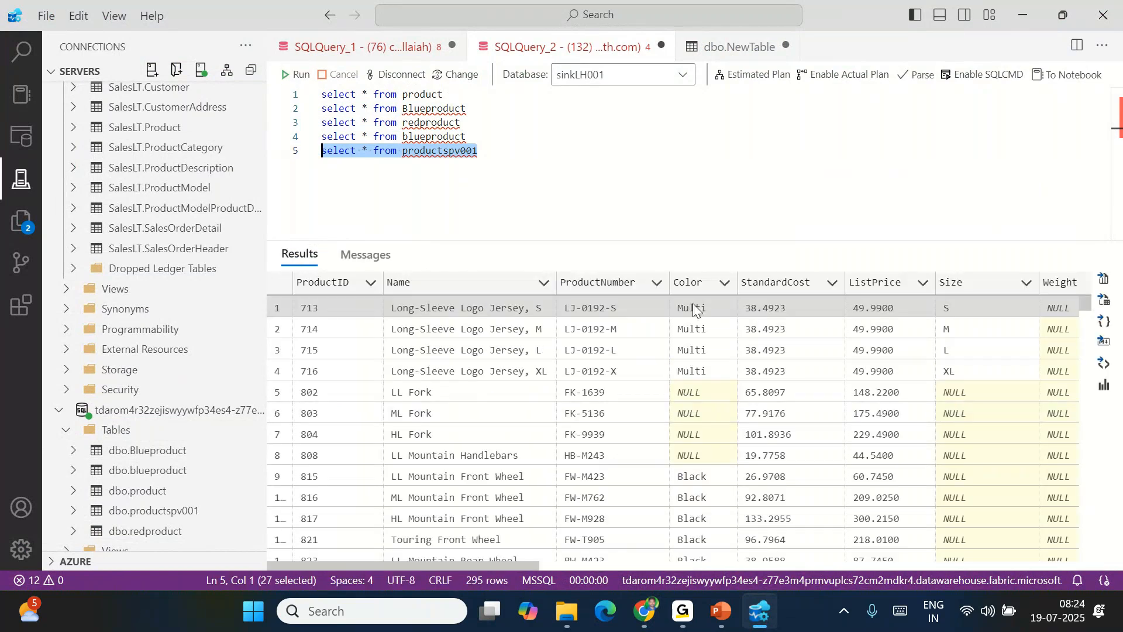
Confirm in Messages that 295 rows came back, then return to pipeline1 in Fabric
left_click(693, 308)
left_click(367, 256)
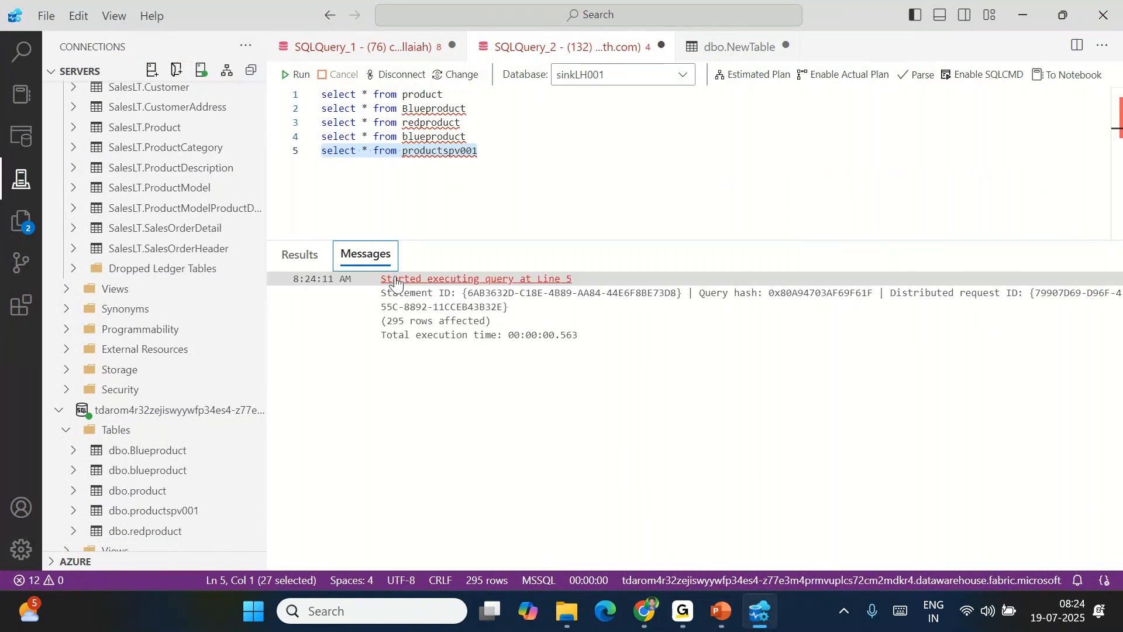
left_click(396, 321)
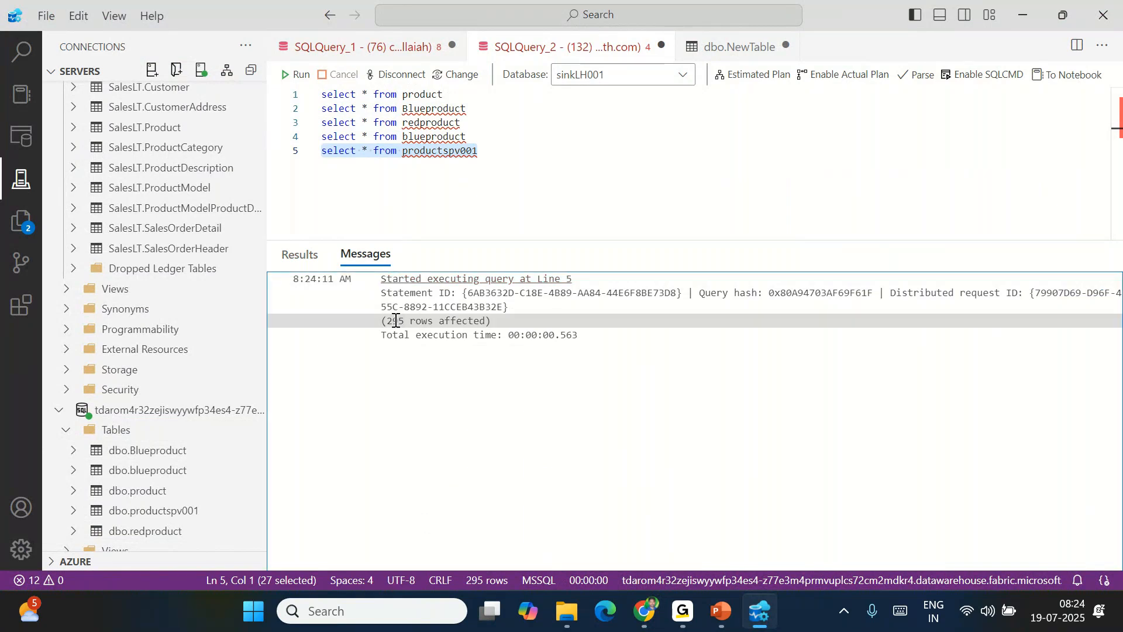
left_click(521, 179)
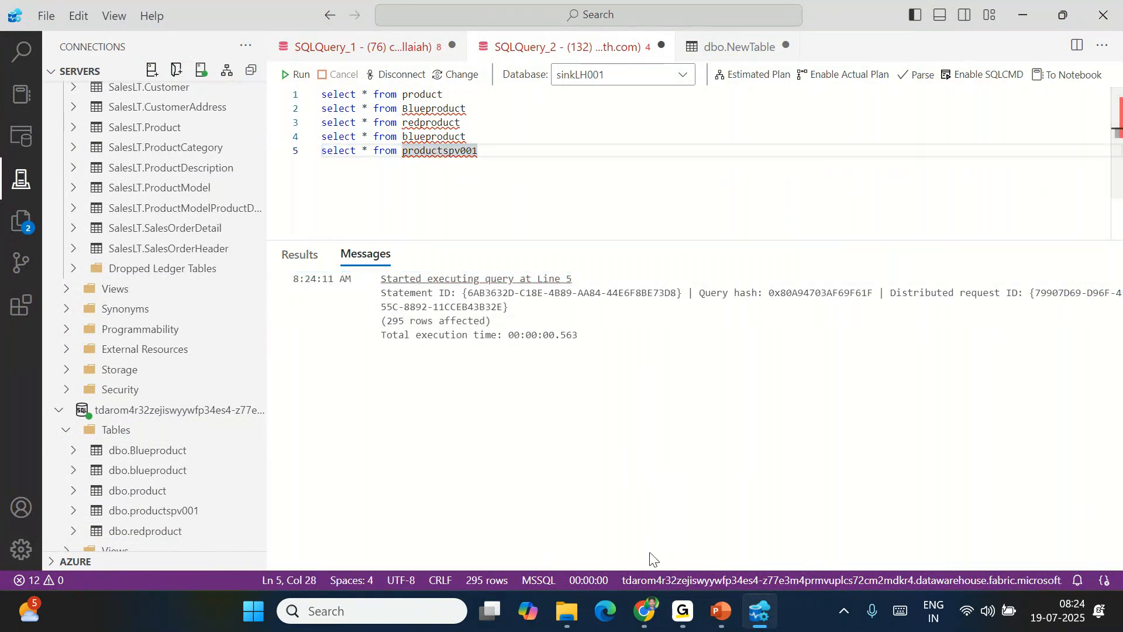
left_click(651, 625)
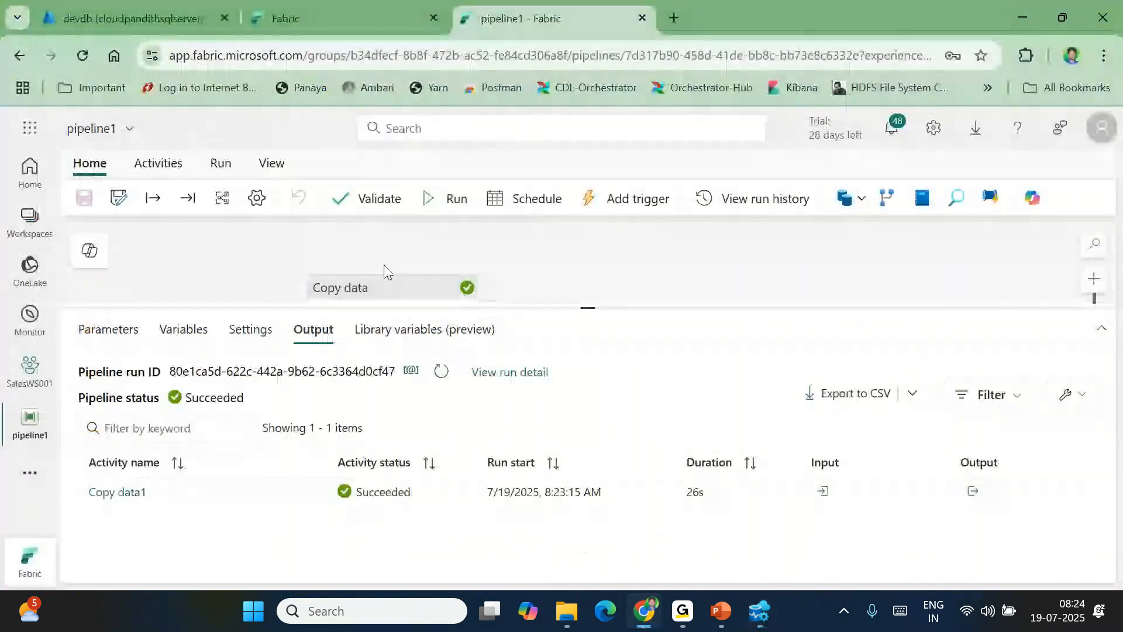
Set the Copy data source stored procedure to [dbo].[productbasic_usp004]
left_click(384, 291)
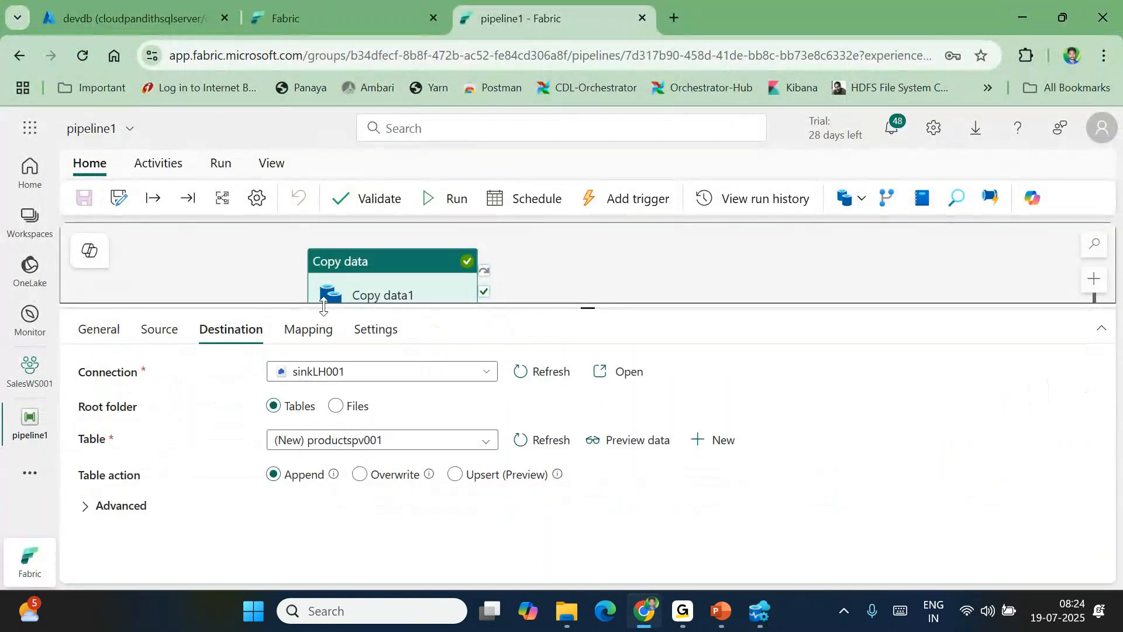
left_click(159, 338)
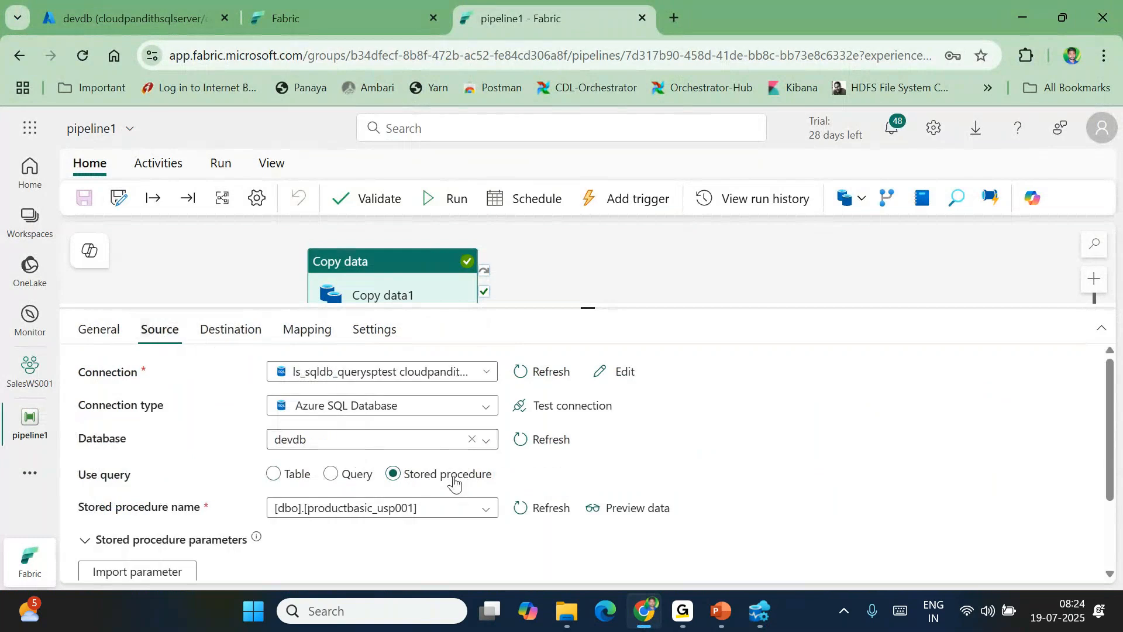
left_click(457, 508)
left_click(484, 498)
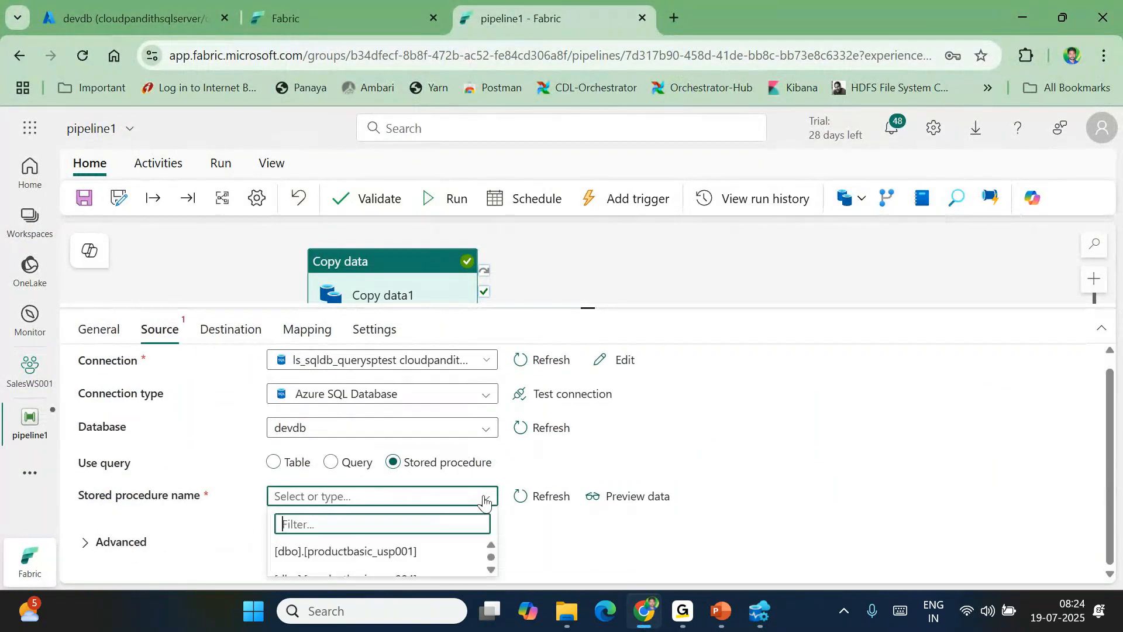
scroll(443, 539, "down", 3)
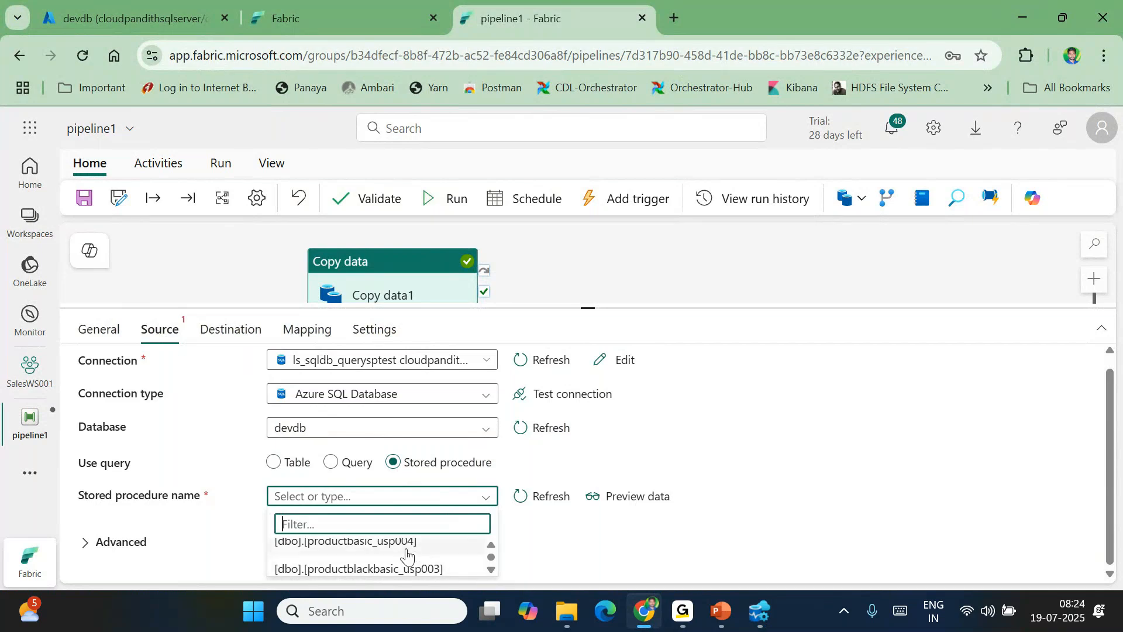
left_click(404, 544)
left_click_drag(606, 309, 587, 271)
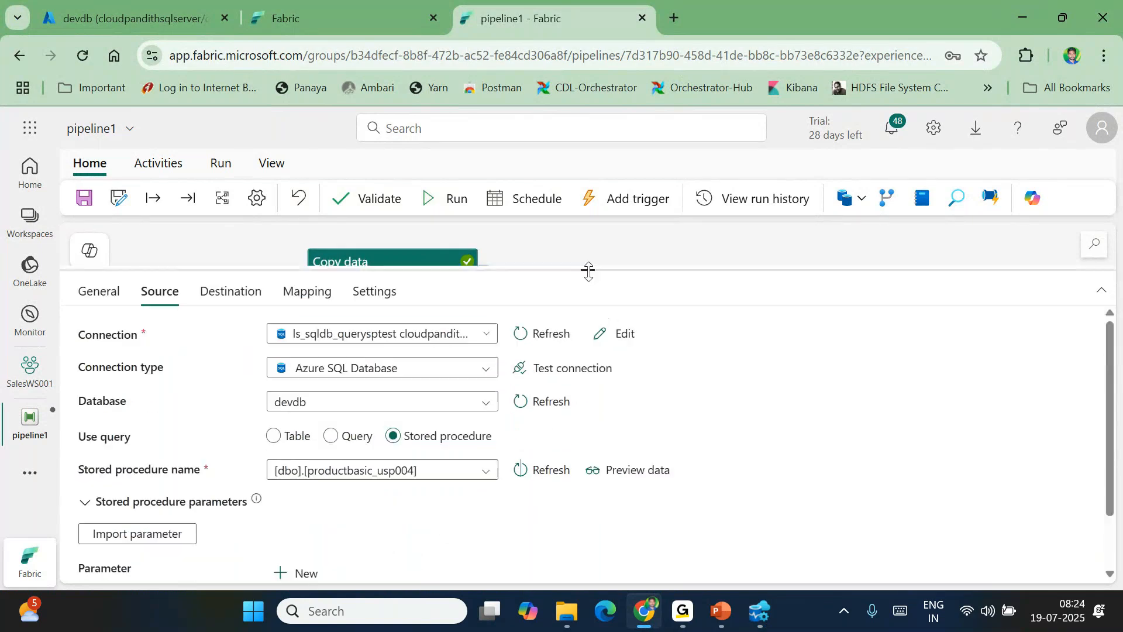
scroll(324, 495, "down", 1)
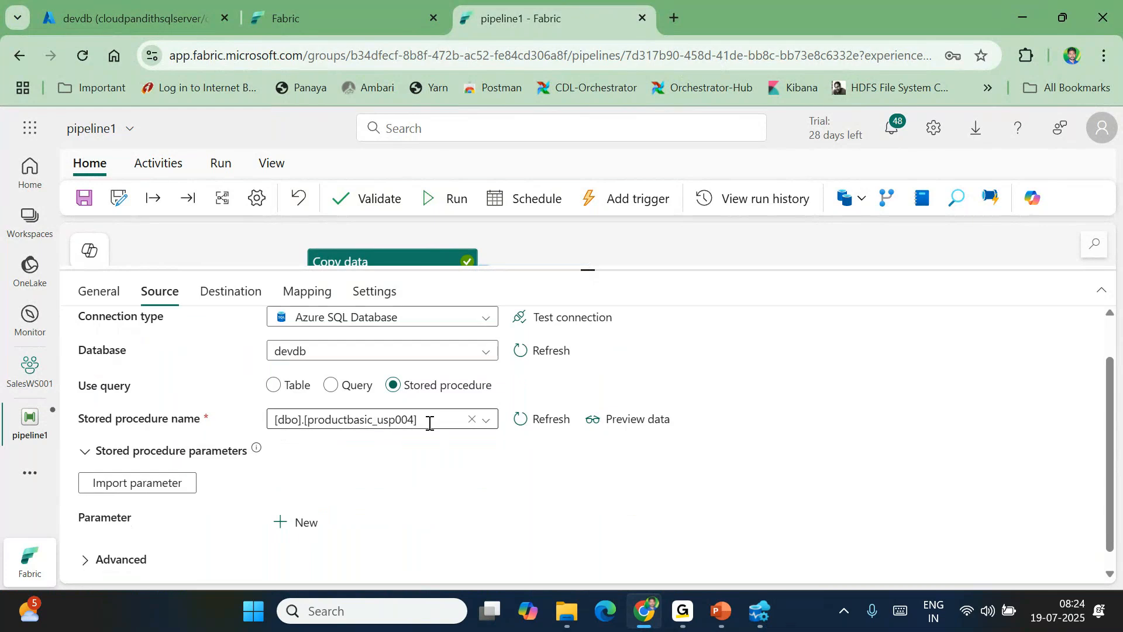
left_click(137, 485)
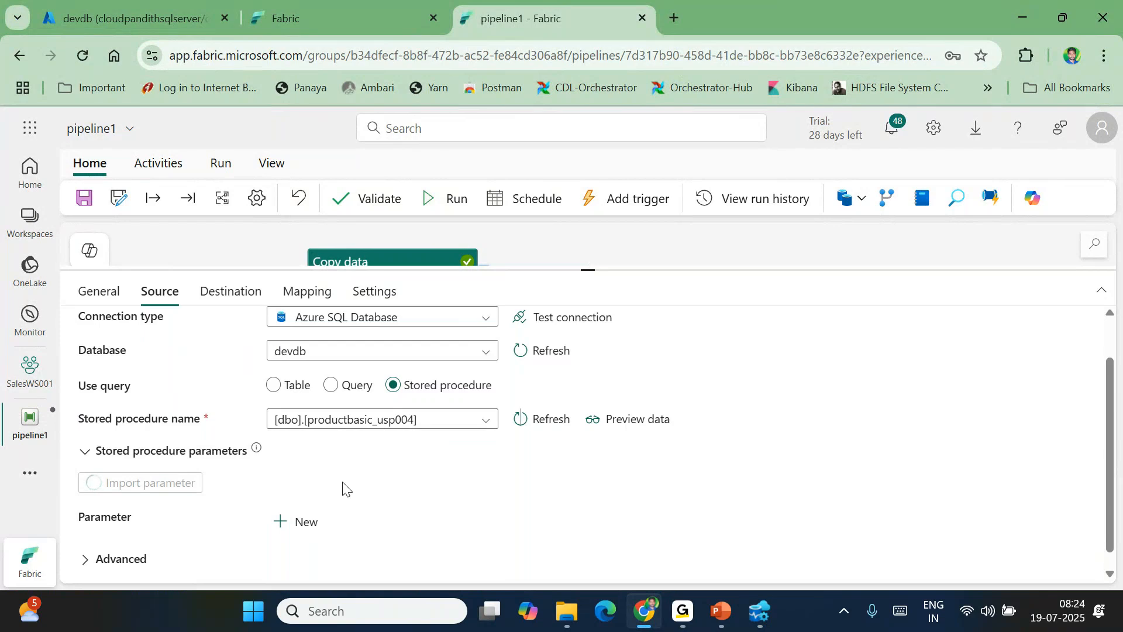
scroll(345, 489, "down", 2)
double_click(359, 491)
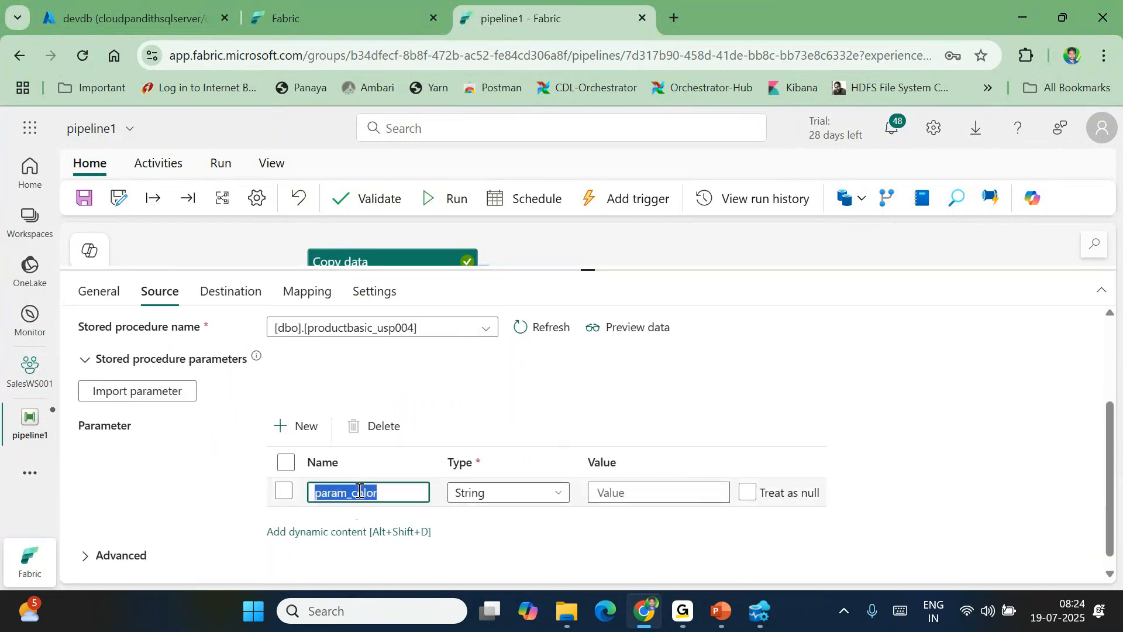
left_click(601, 493)
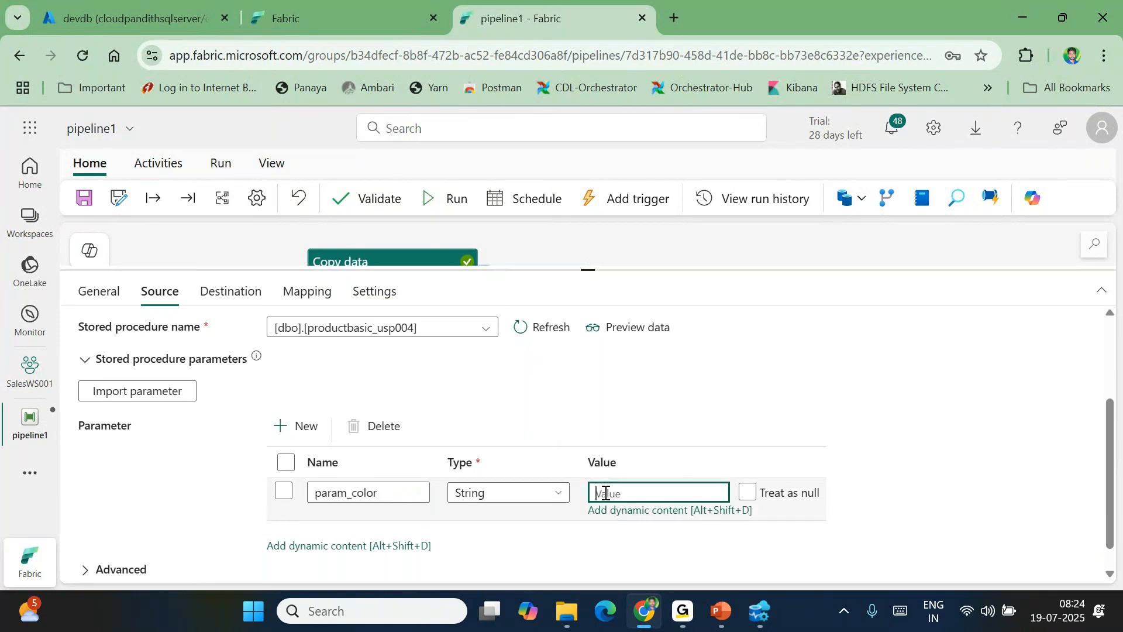
left_click(633, 510)
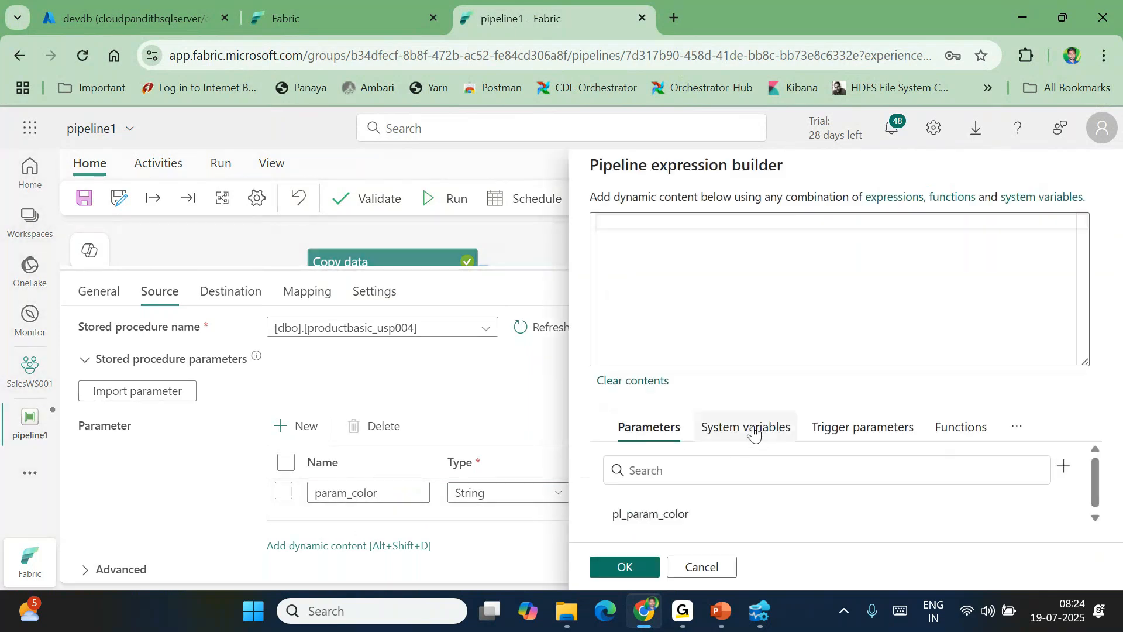
left_click(629, 515)
left_click(623, 566)
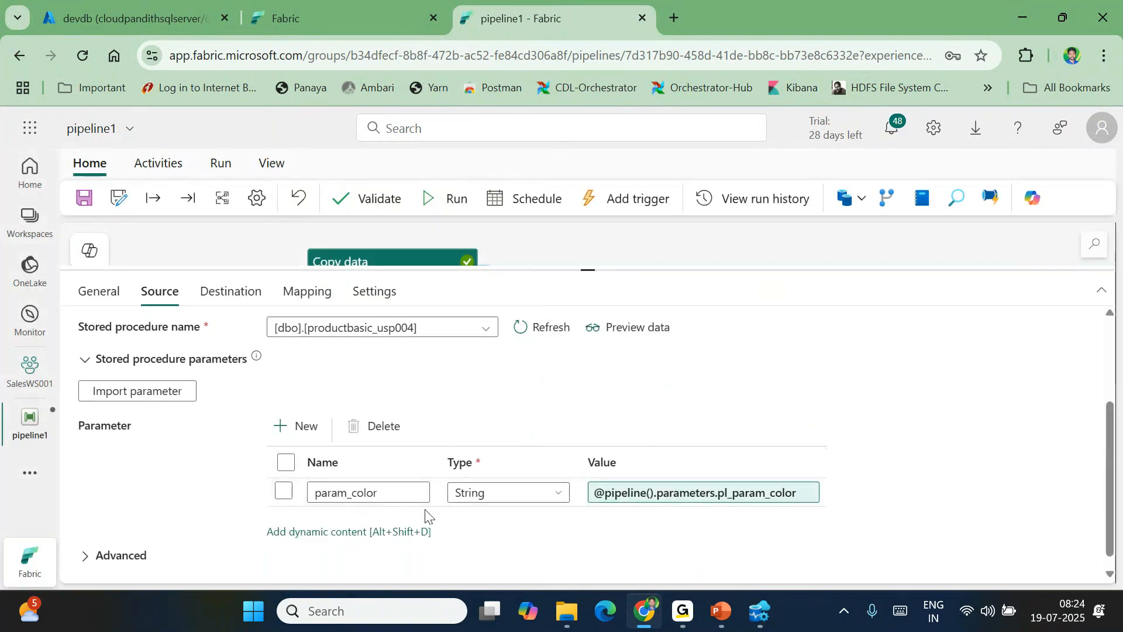
left_click(231, 292)
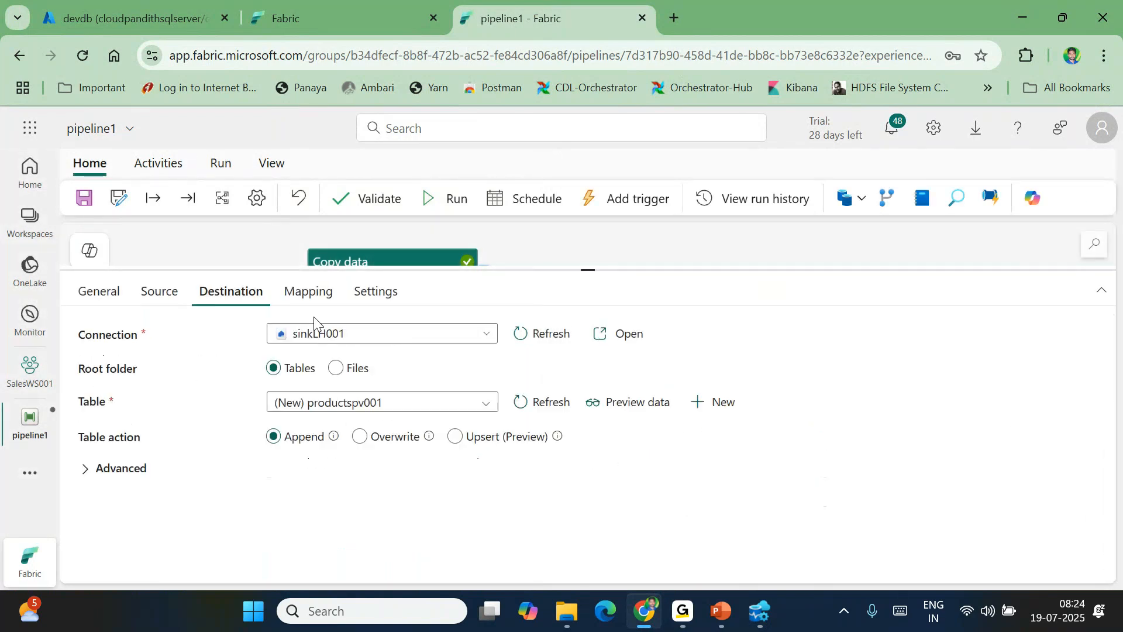
left_click(471, 400)
left_click(314, 424)
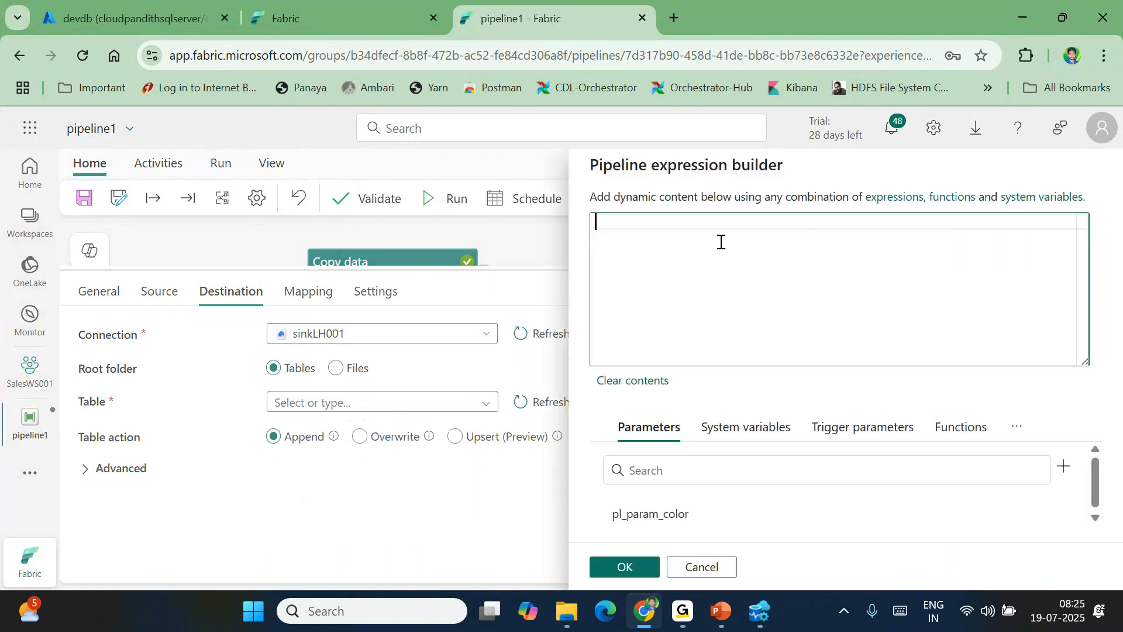
type("@concat(")
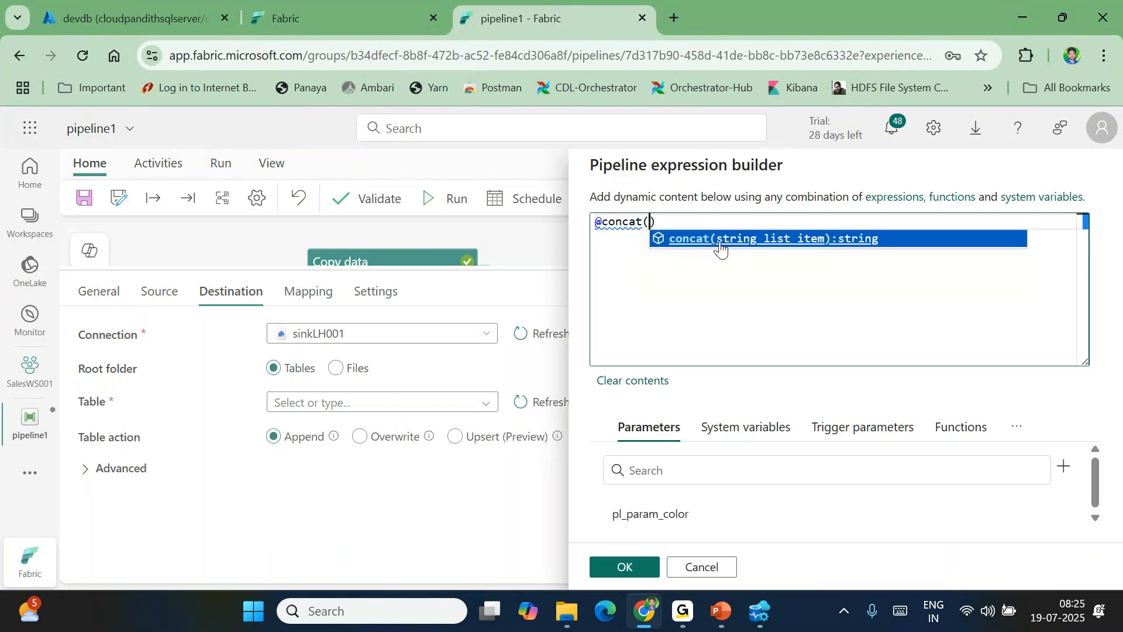
type("'")
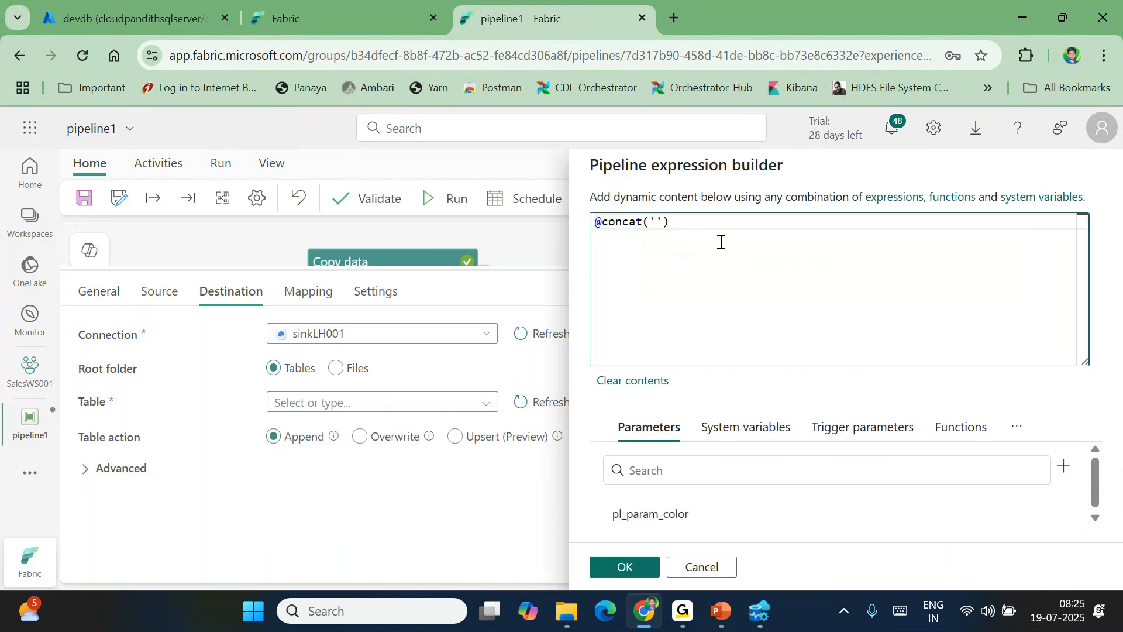
key("BackSpace")
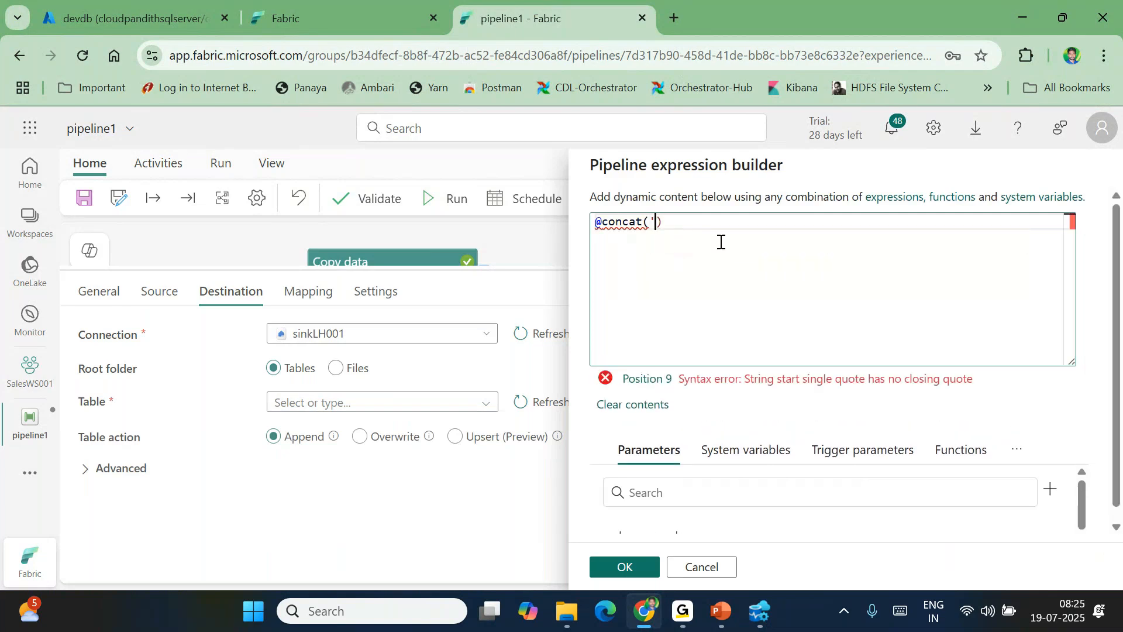
key("Delete")
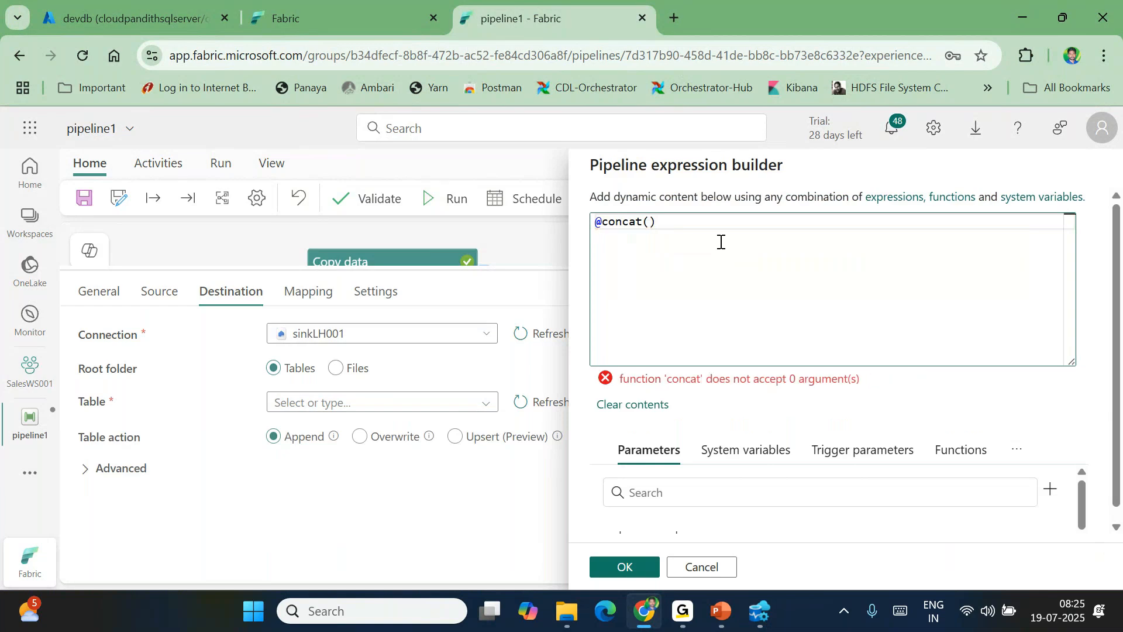
left_click(720, 533)
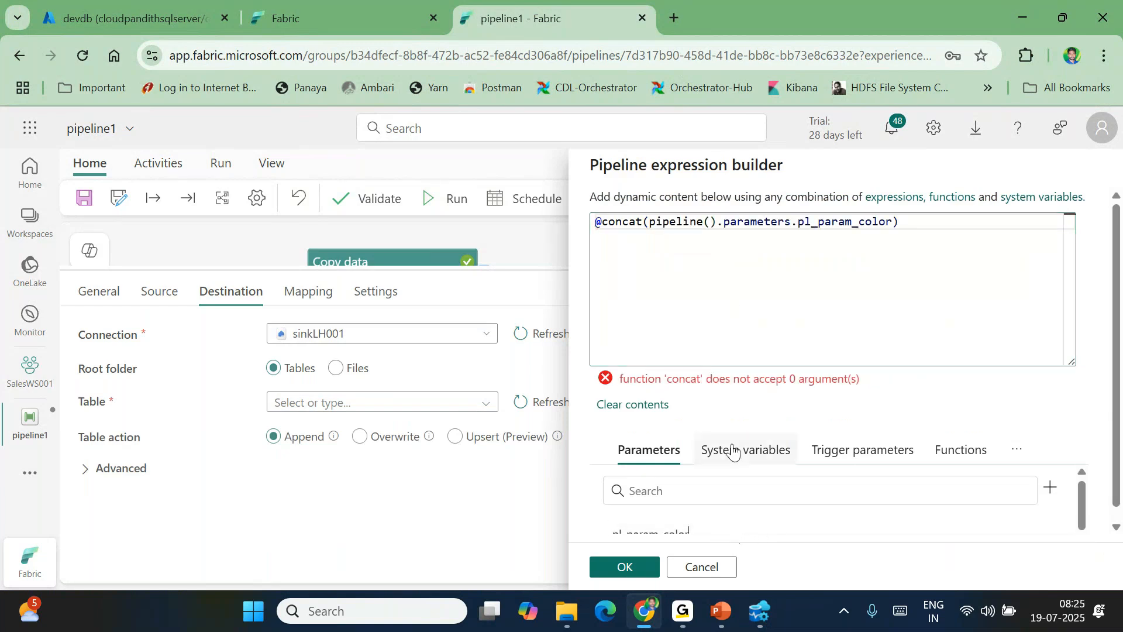
type(",")
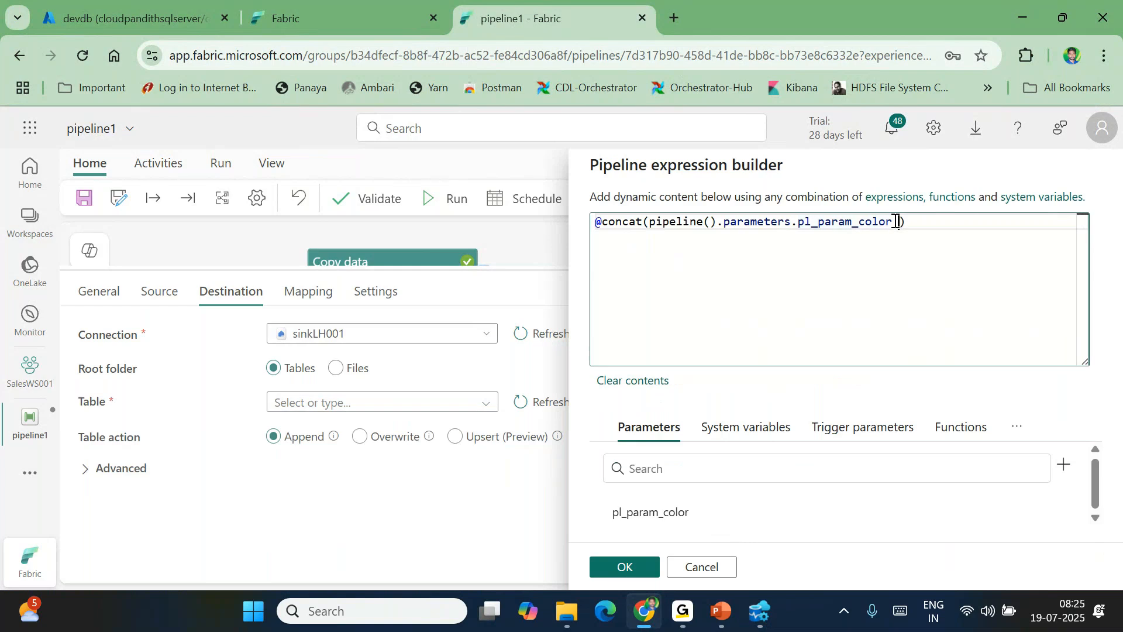
type("'productspv001")
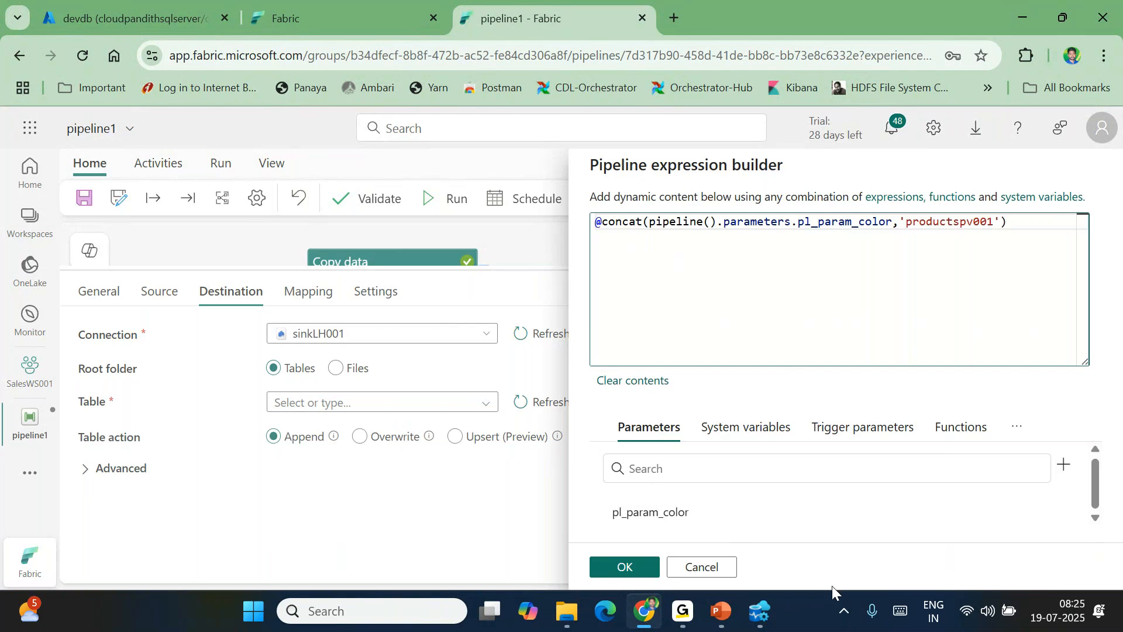
left_click(629, 569)
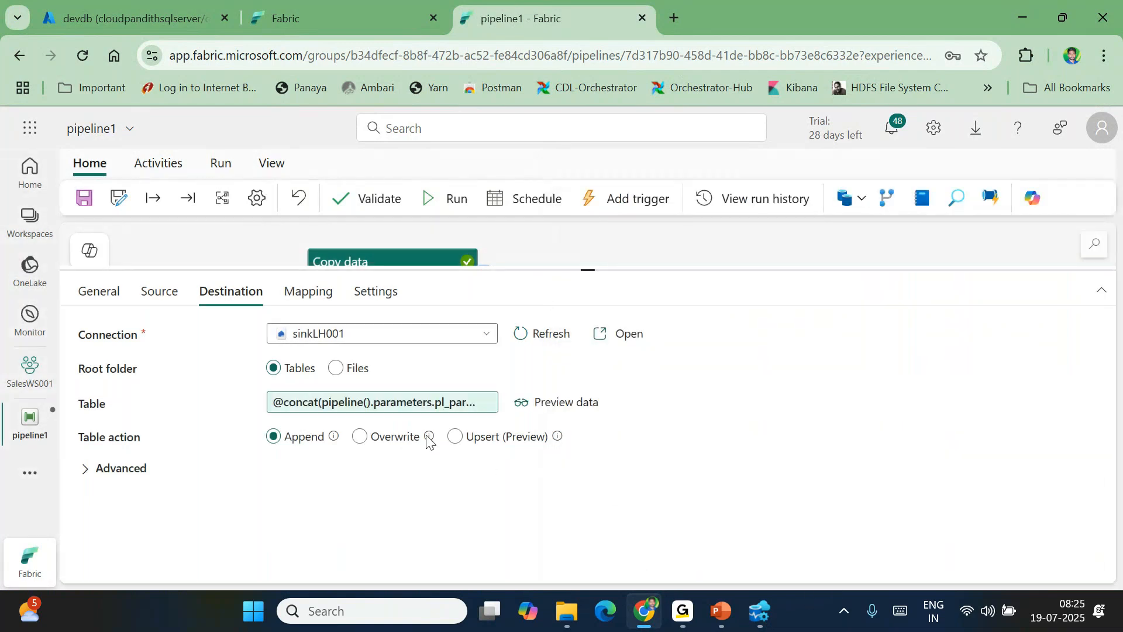
left_click(392, 404)
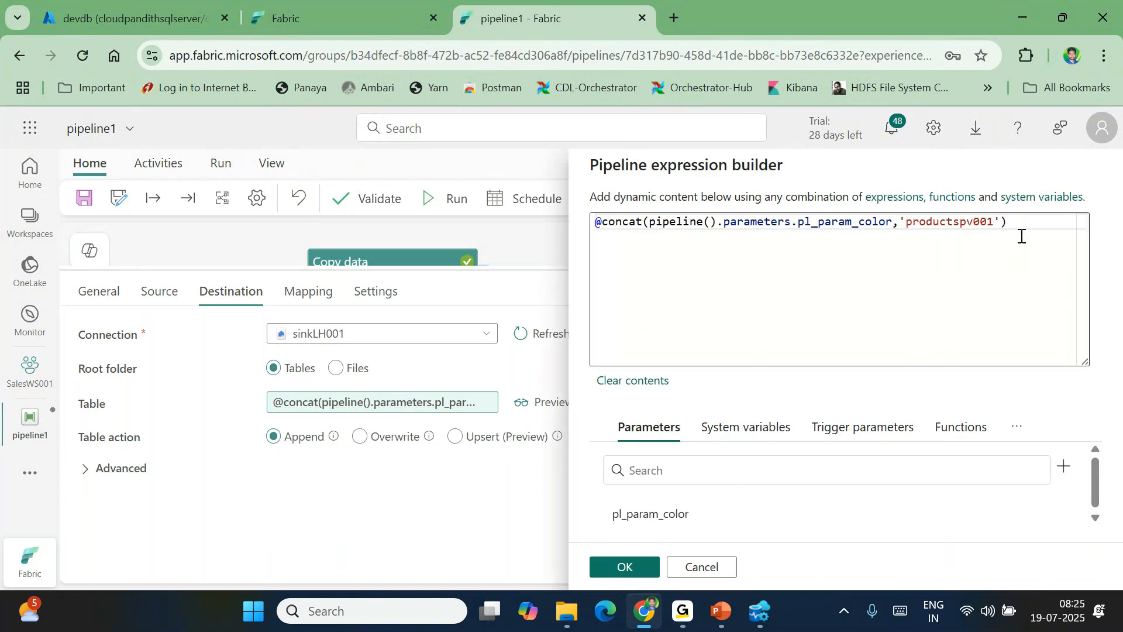
left_click(624, 567)
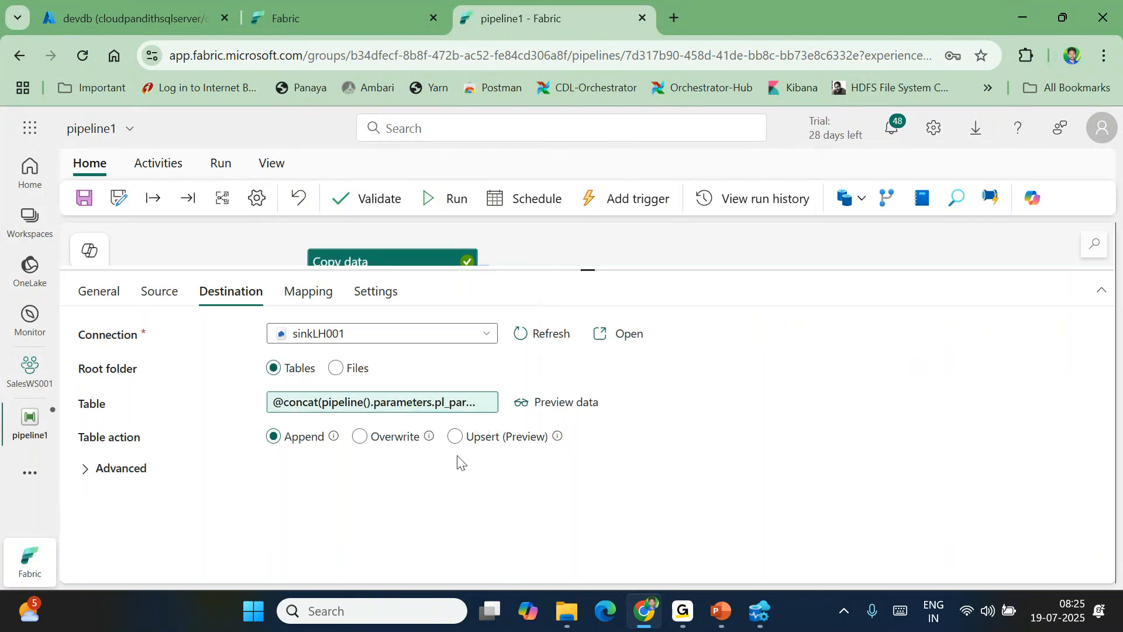
Save pipeline1 and launch a run after entering a pl_param_color value
left_click(158, 292)
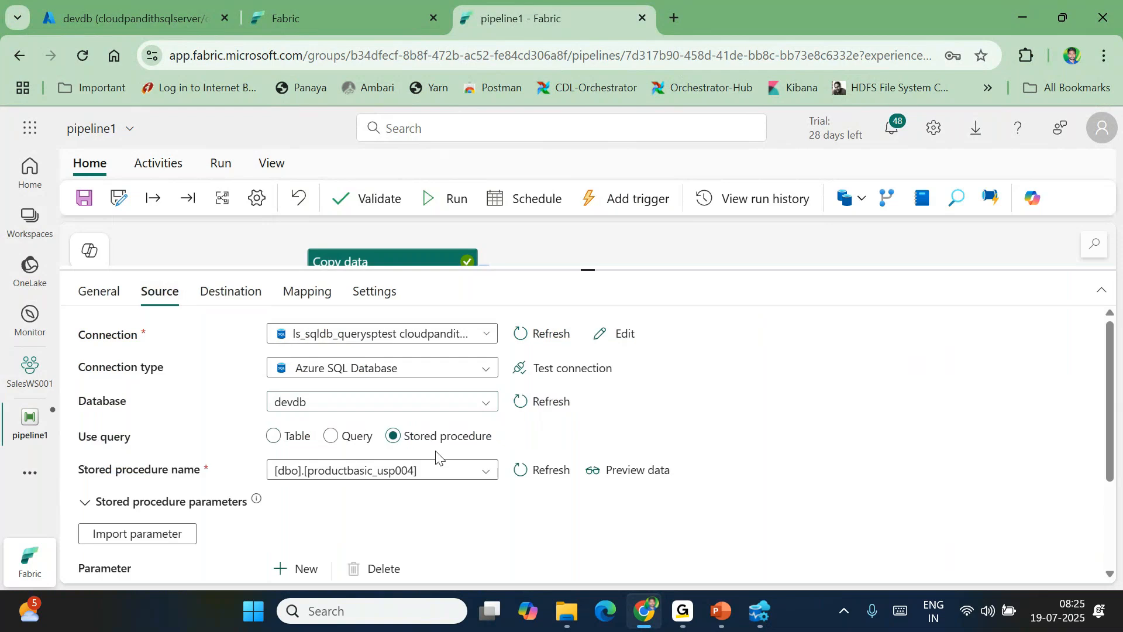
scroll(427, 503, "down", 1)
scroll(423, 509, "up", 2)
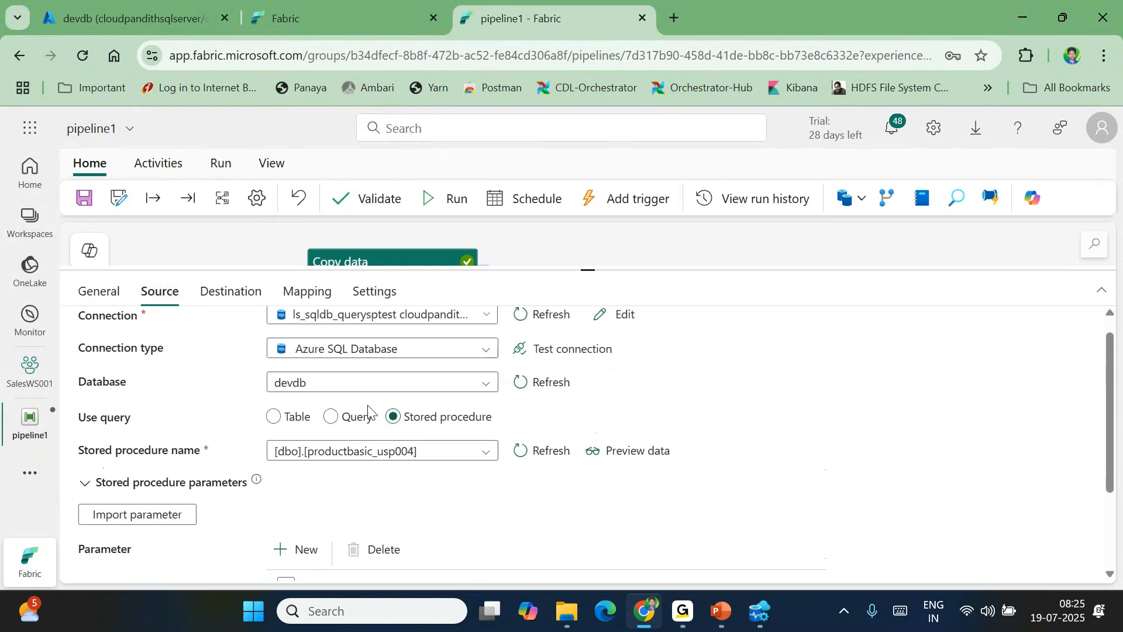
left_click(93, 199)
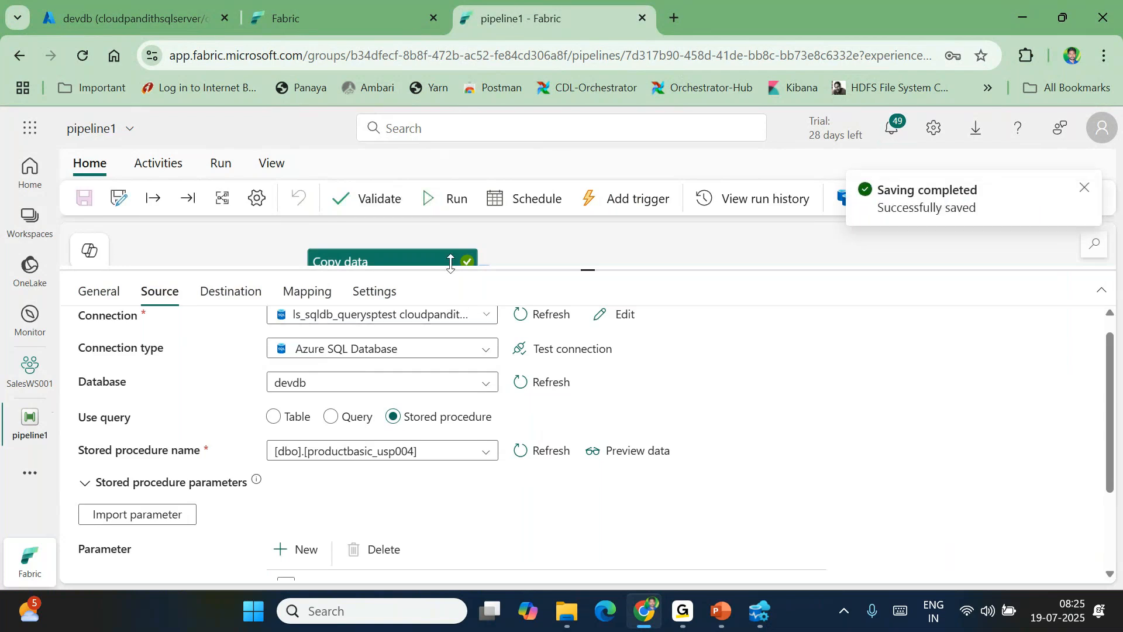
left_click(449, 204)
left_click(890, 258)
type("white")
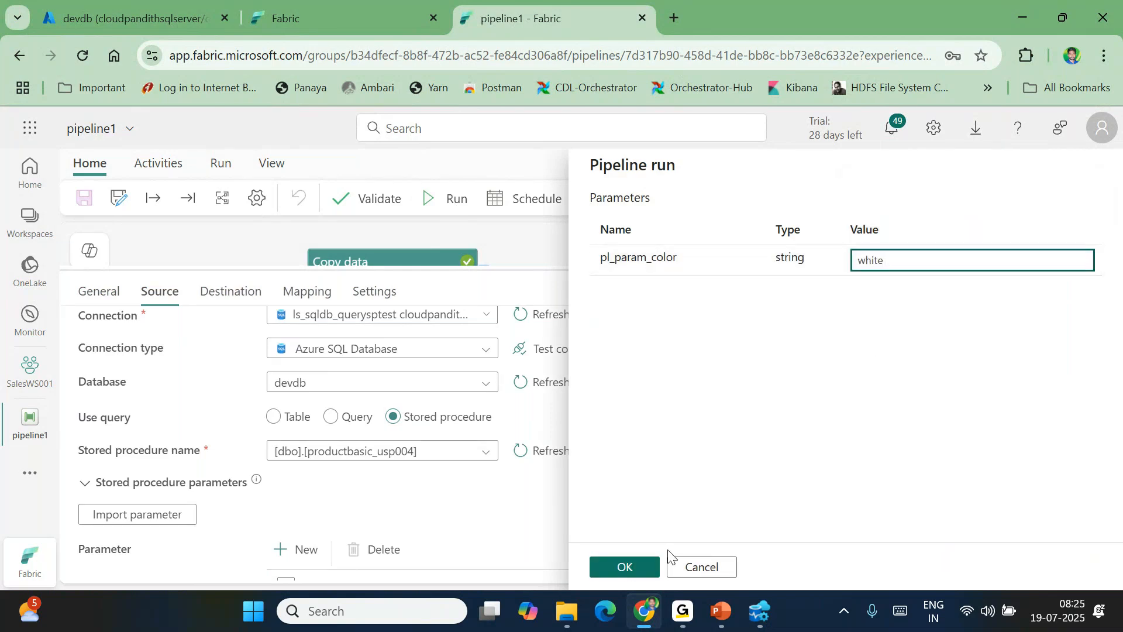
left_click(621, 566)
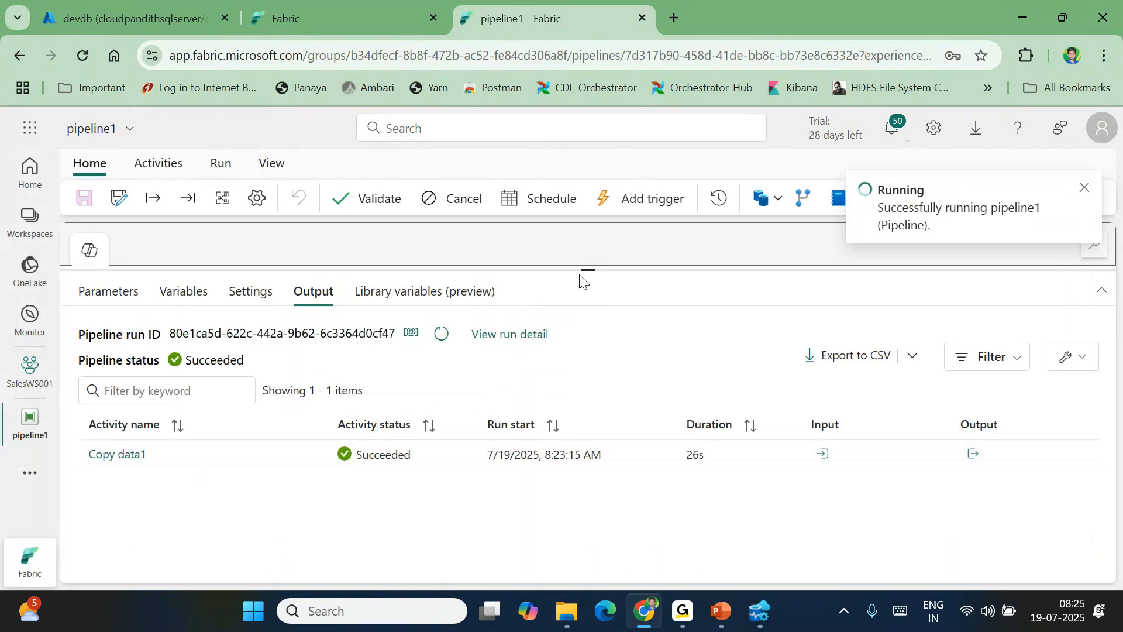
Refresh the activity list until Copy data1 succeeds in 23s, then open the devdb Azure portal tab
triple_click(443, 332)
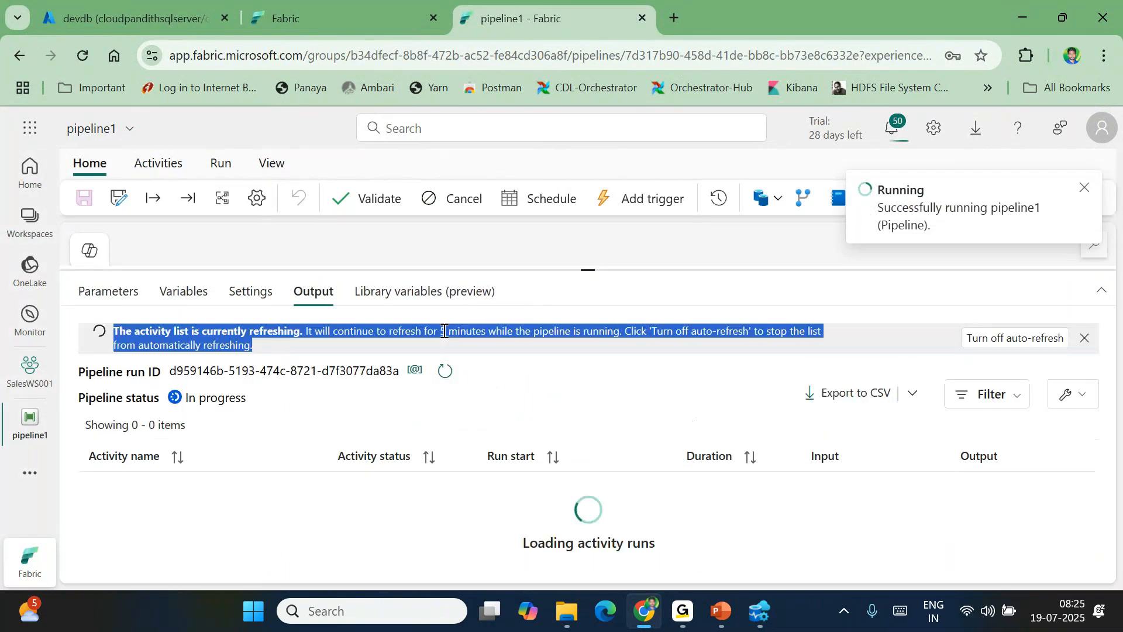
left_click(448, 372)
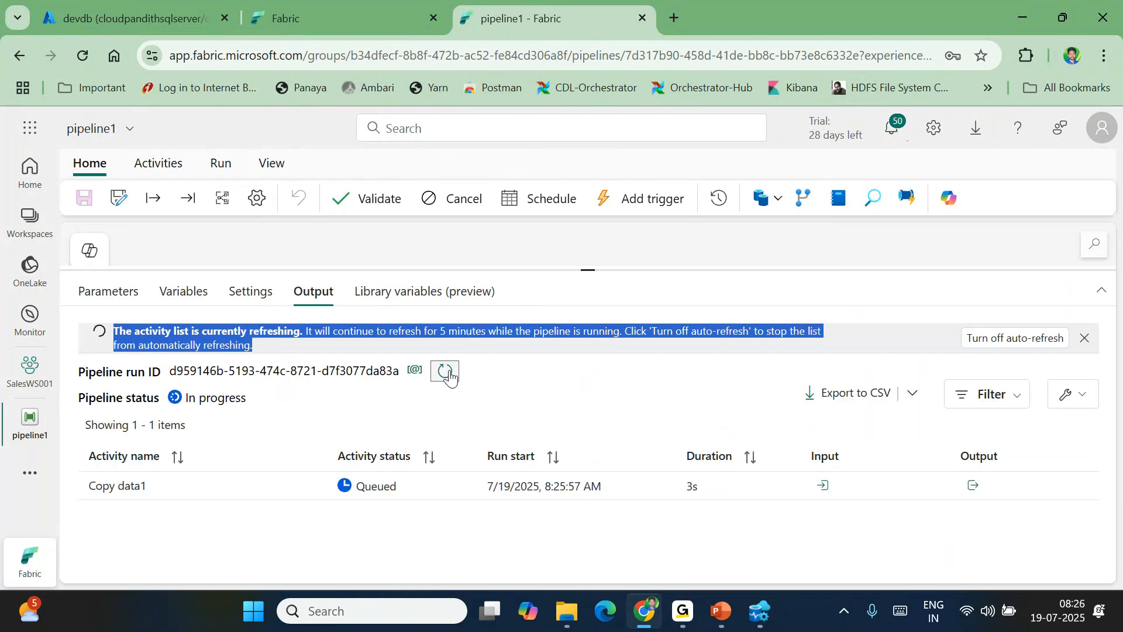
left_click(450, 377)
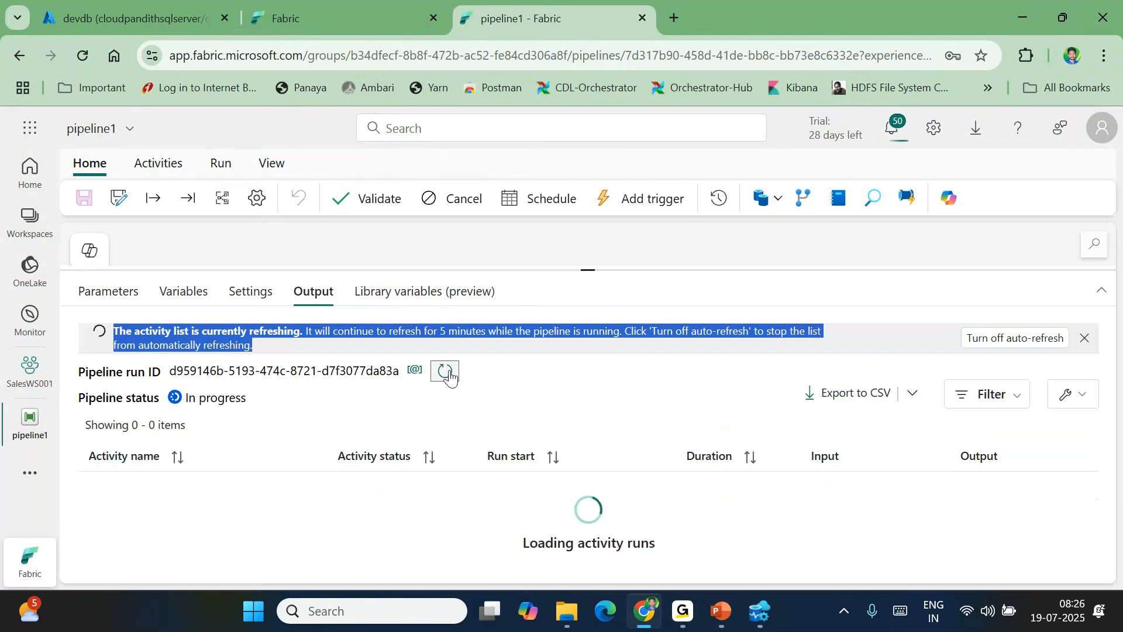
left_click(450, 376)
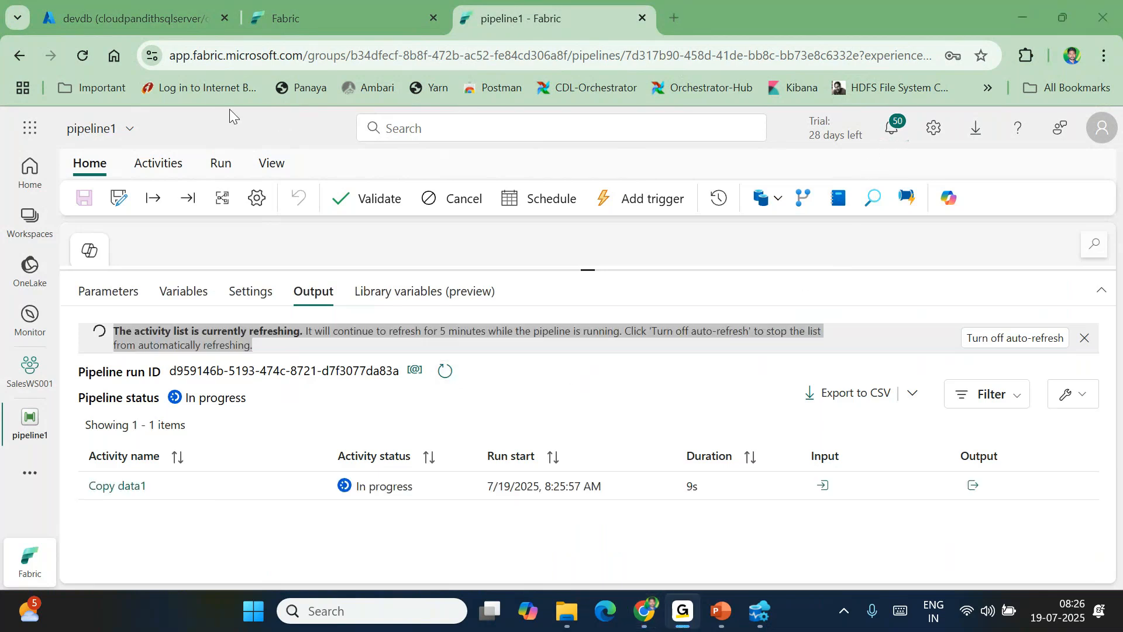
left_click(448, 377)
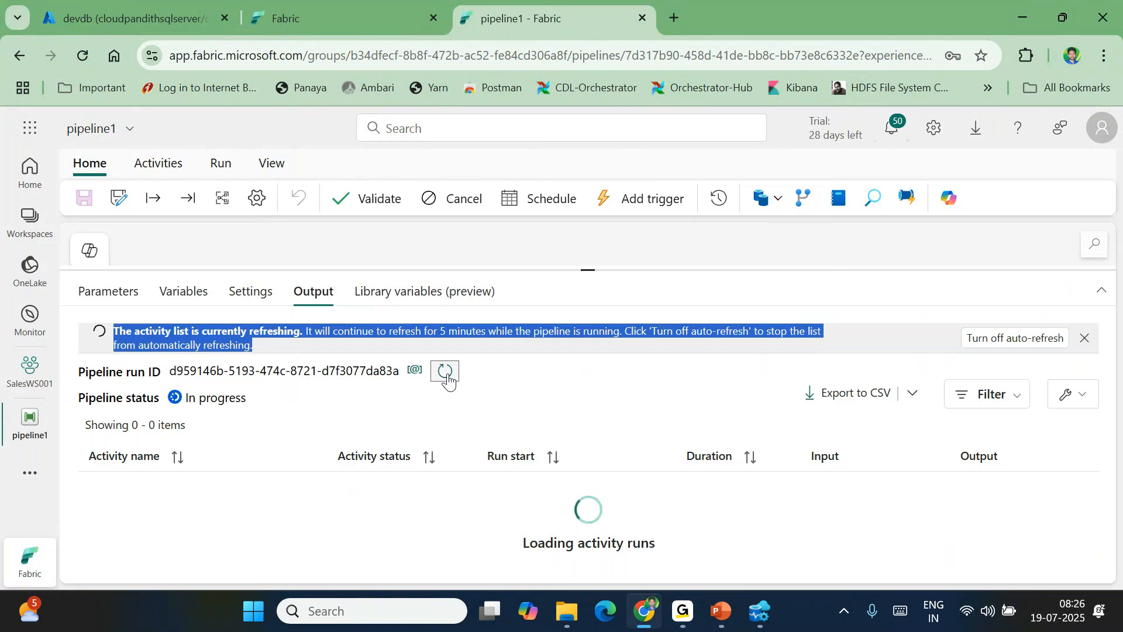
left_click(448, 377)
left_click(449, 377)
left_click(448, 378)
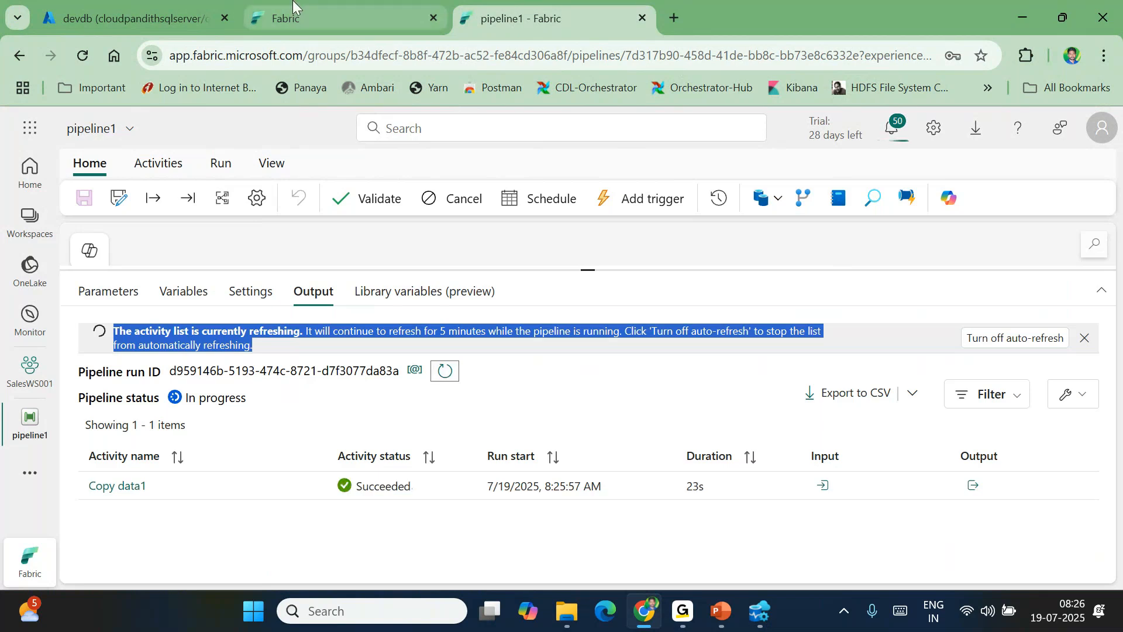
left_click(139, 6)
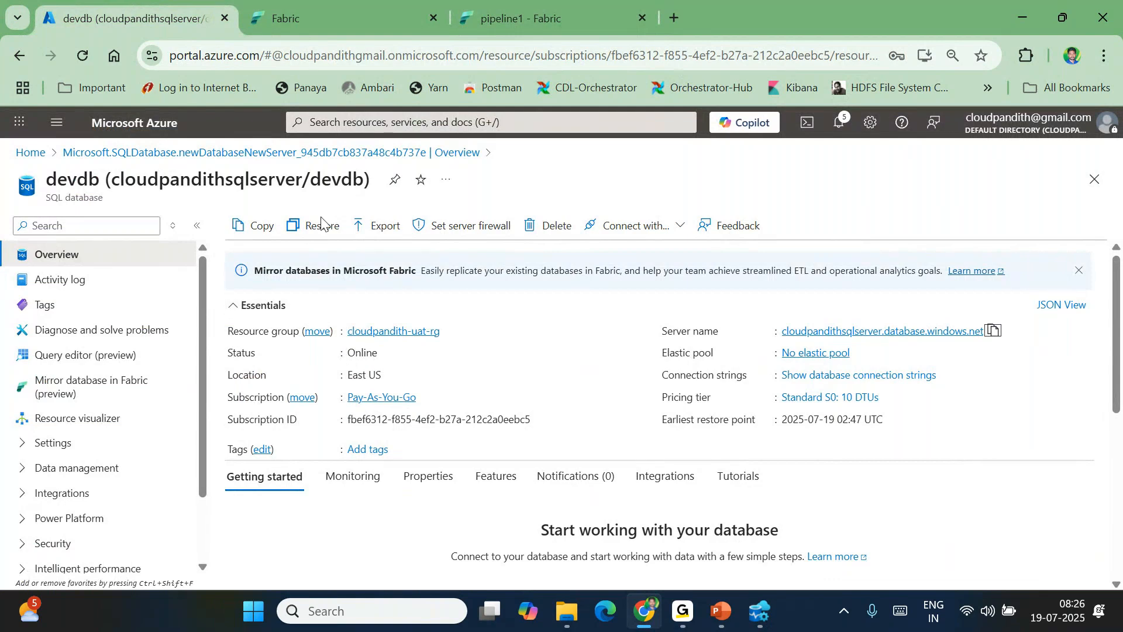
In SQLQuery_1, write and run select * from saleslt.product, fixing the table-name typo
left_click(759, 611)
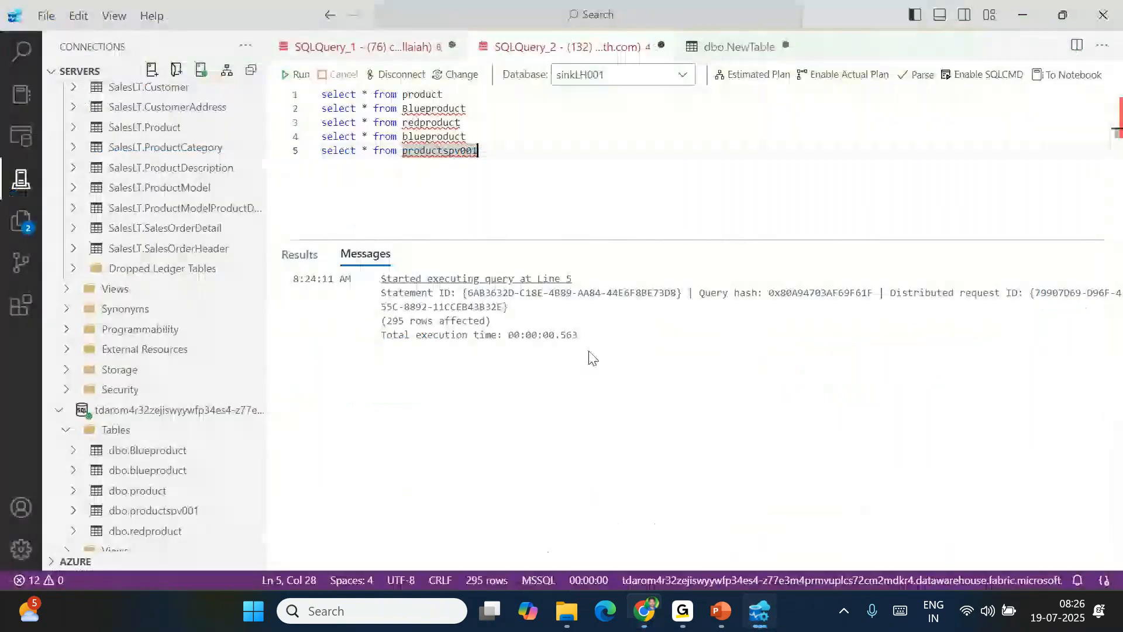
left_click(386, 50)
scroll(537, 186, "down", 3)
left_click(494, 152)
key("Return")
type("select * from")
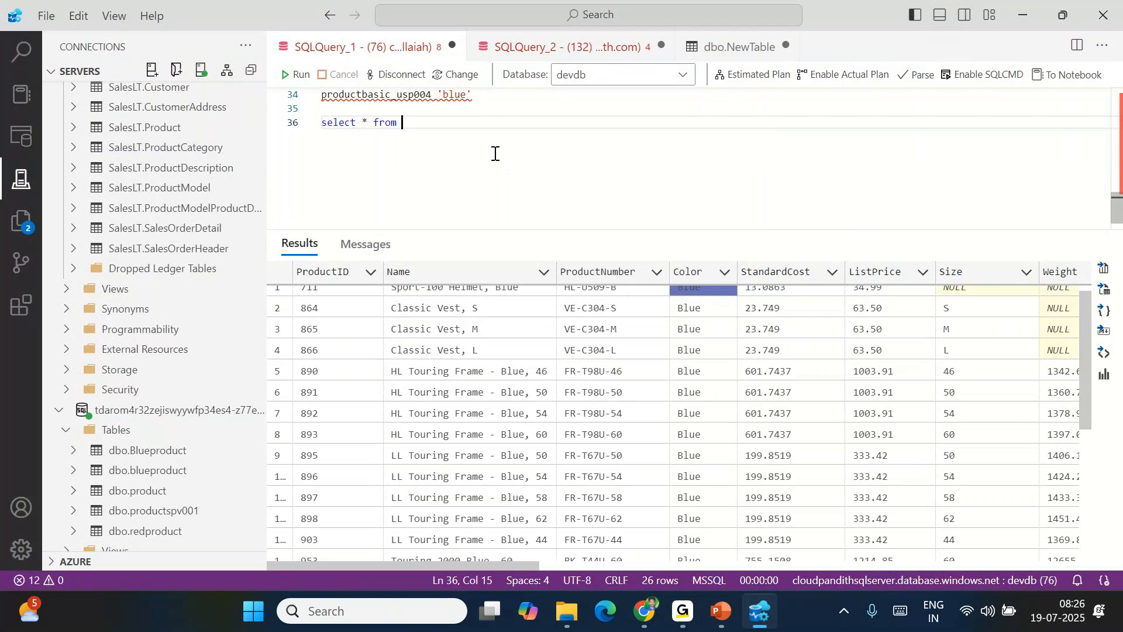
type(" saleslt.prioduct")
left_click(467, 123)
key("BackSpace")
key("End")
key("shift+Home")
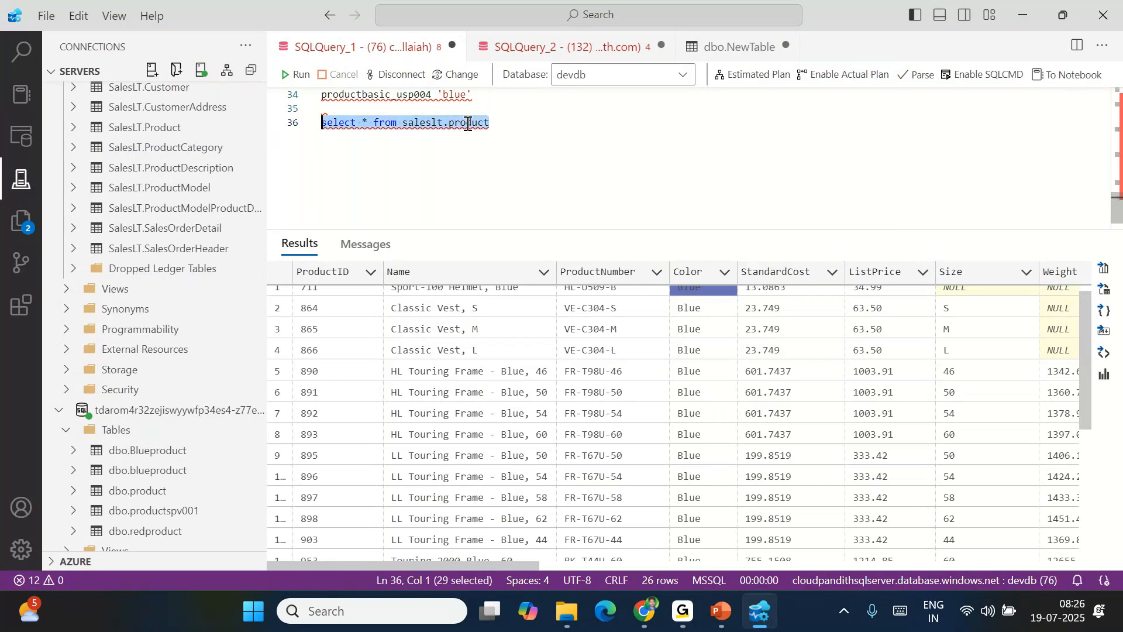
left_click(301, 77)
Add the filter where color='BLACK' and rerun, getting 89 black products
left_click(501, 126)
type("where ")
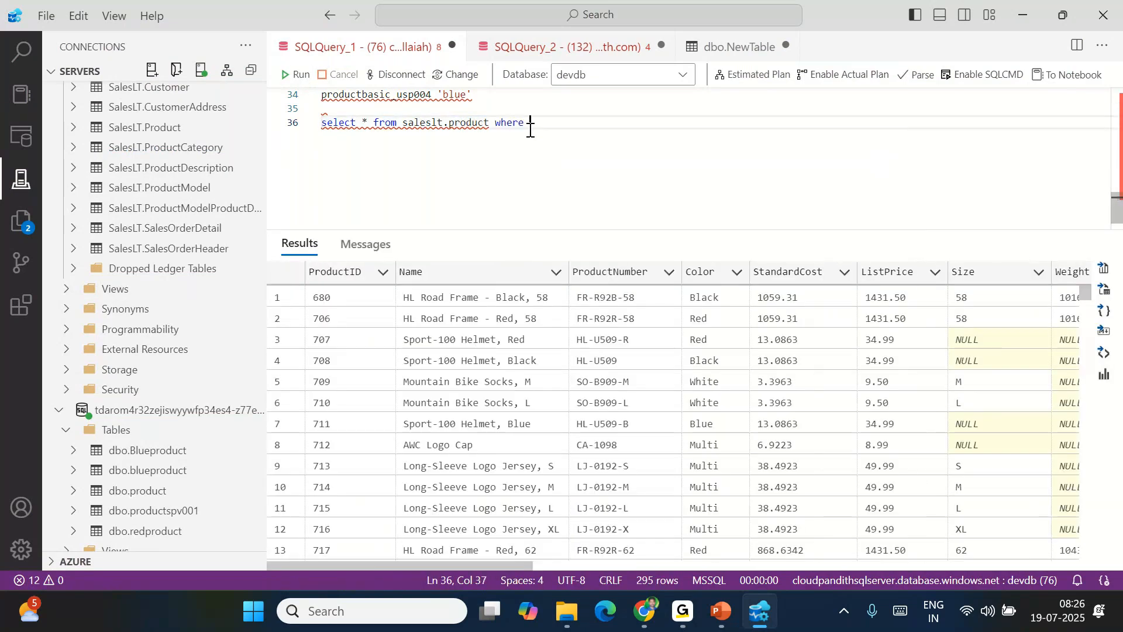
type("color=")
left_click(530, 130)
key("Right")
key("Right")
key("Right")
key("Right")
type("BLACK")
key("shift+Home")
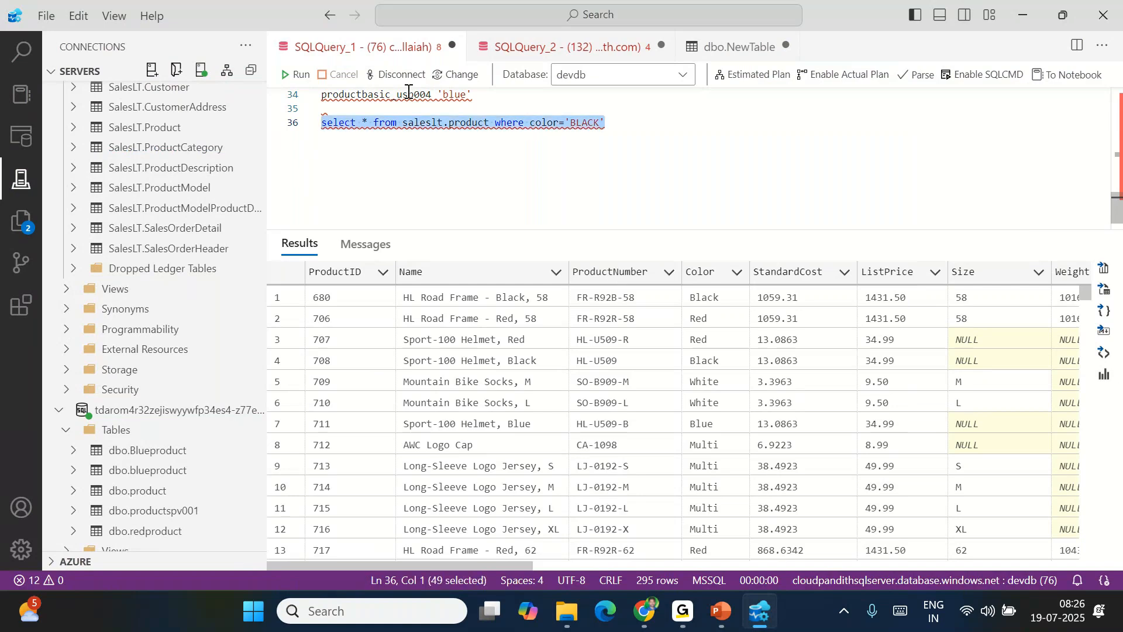
left_click(295, 75)
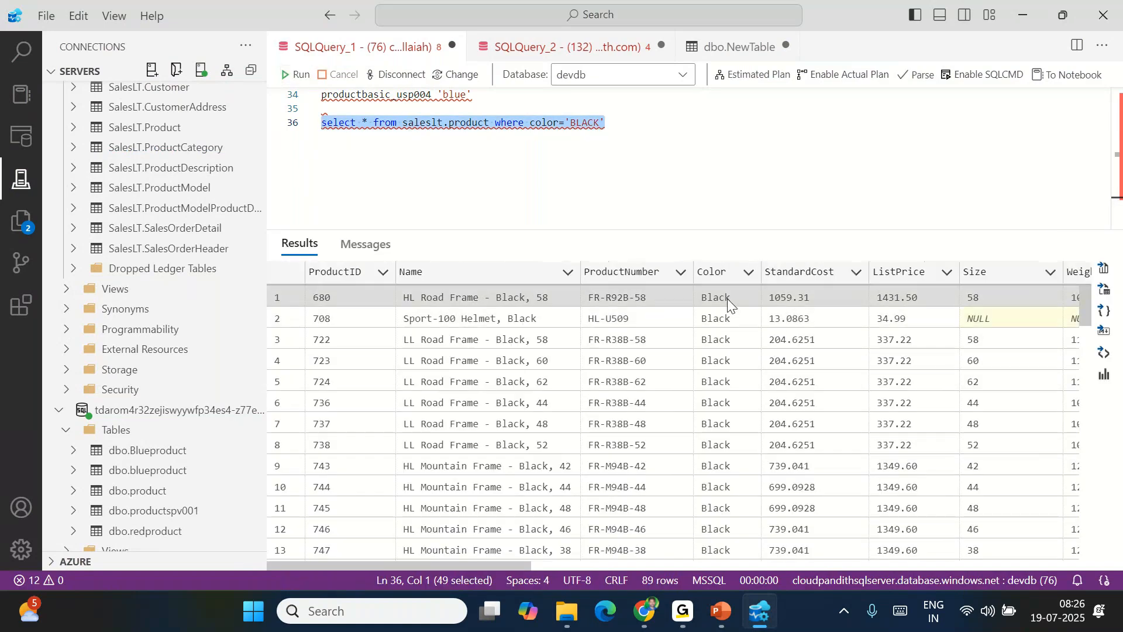
left_click_drag(727, 298, 728, 486)
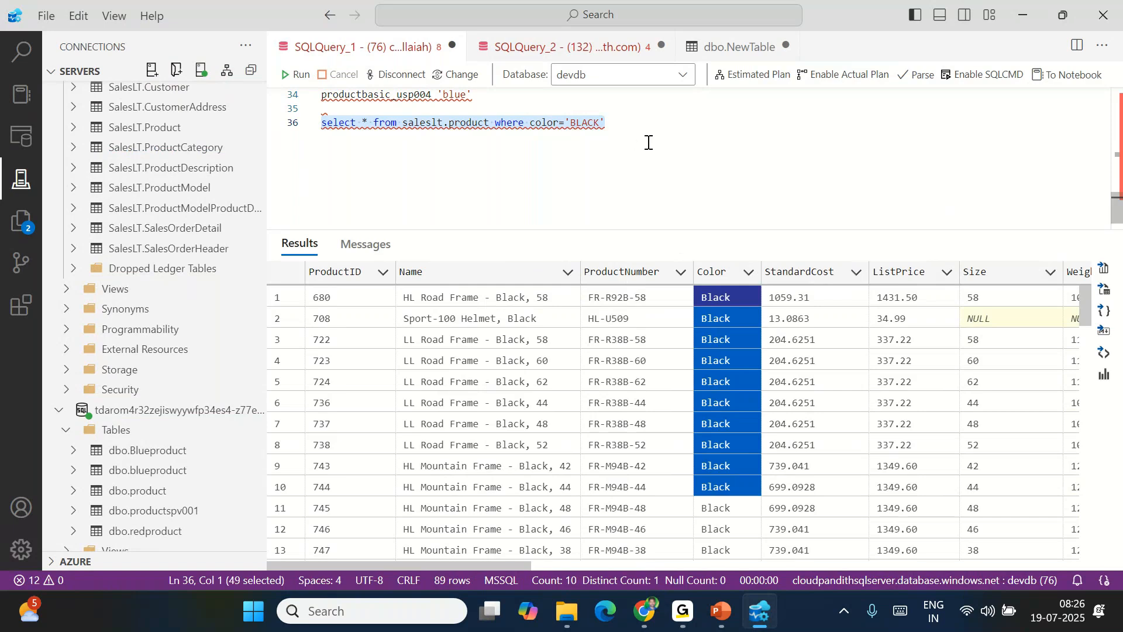
left_click(624, 124)
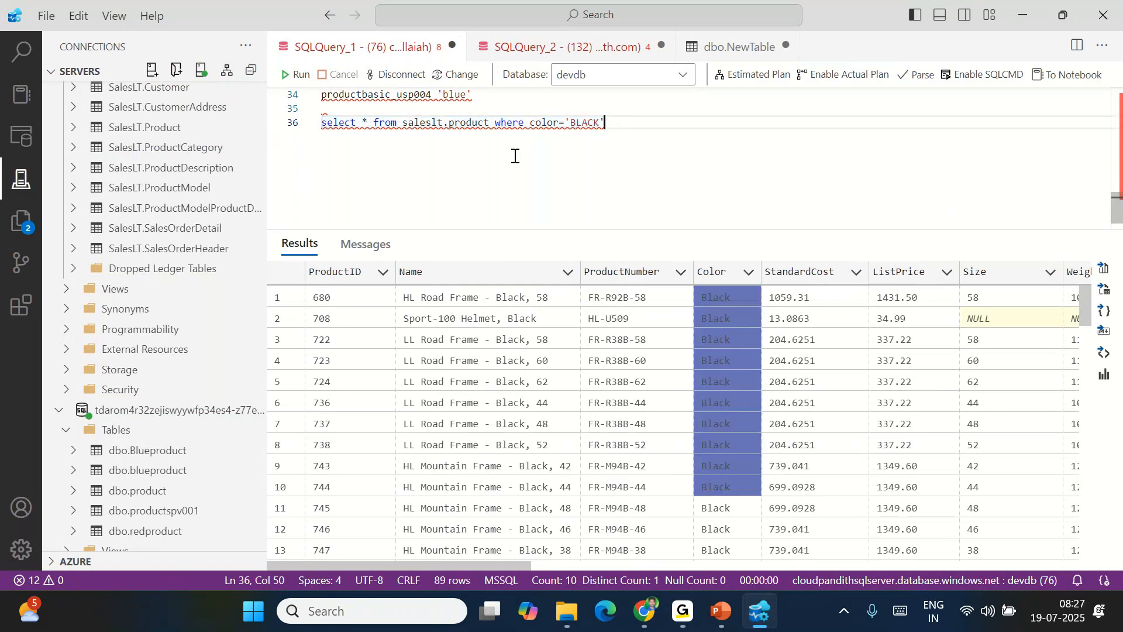
double_click(478, 123)
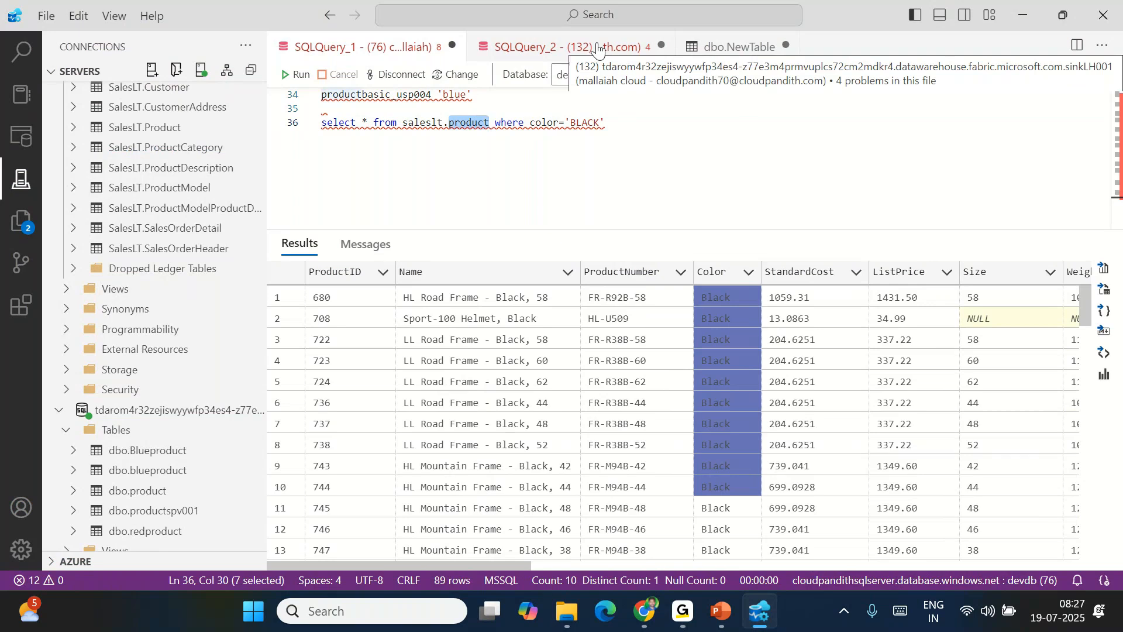
left_click_drag(612, 123, 313, 120)
left_click(573, 145)
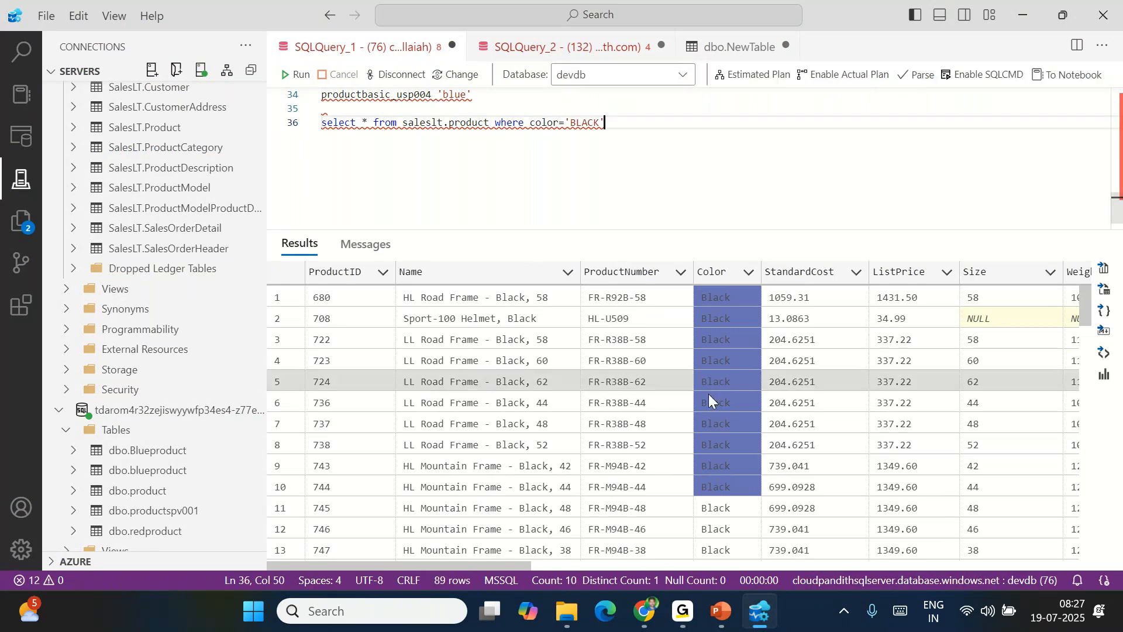
Open the sinkLH001 lakehouse in the SalesWS001 workspace and refresh its tables
left_click(654, 625)
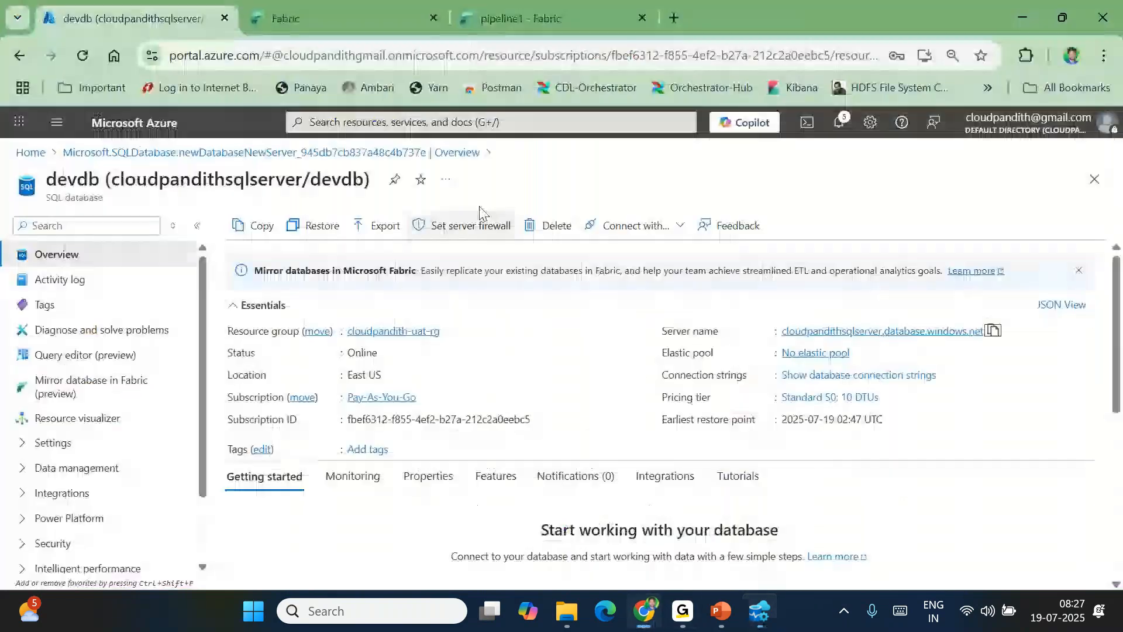
left_click(339, 19)
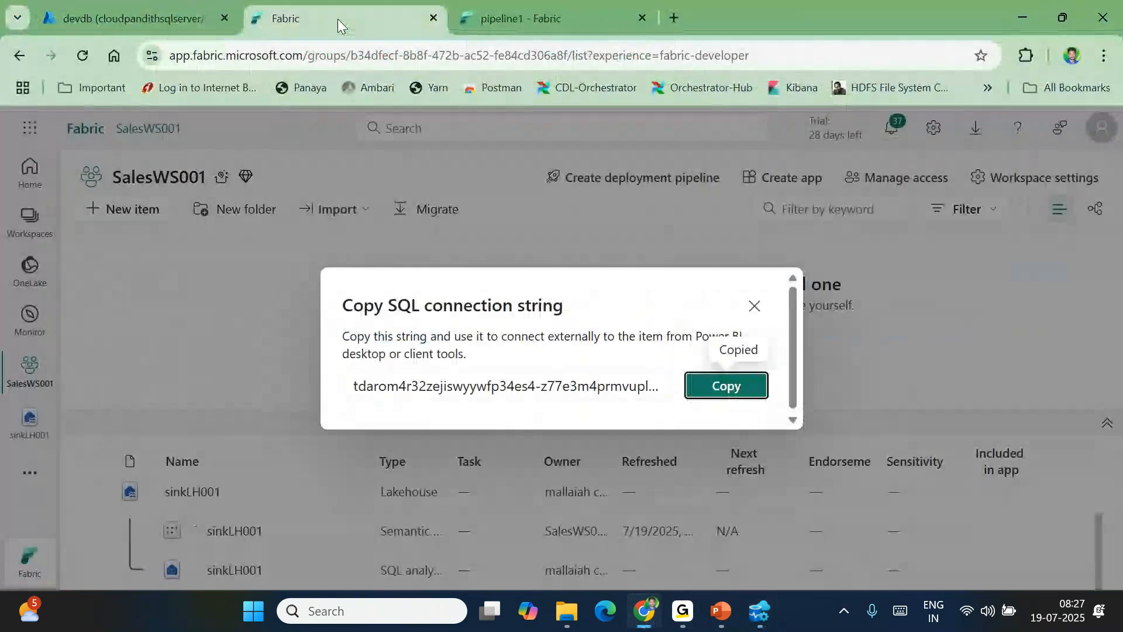
left_click(754, 305)
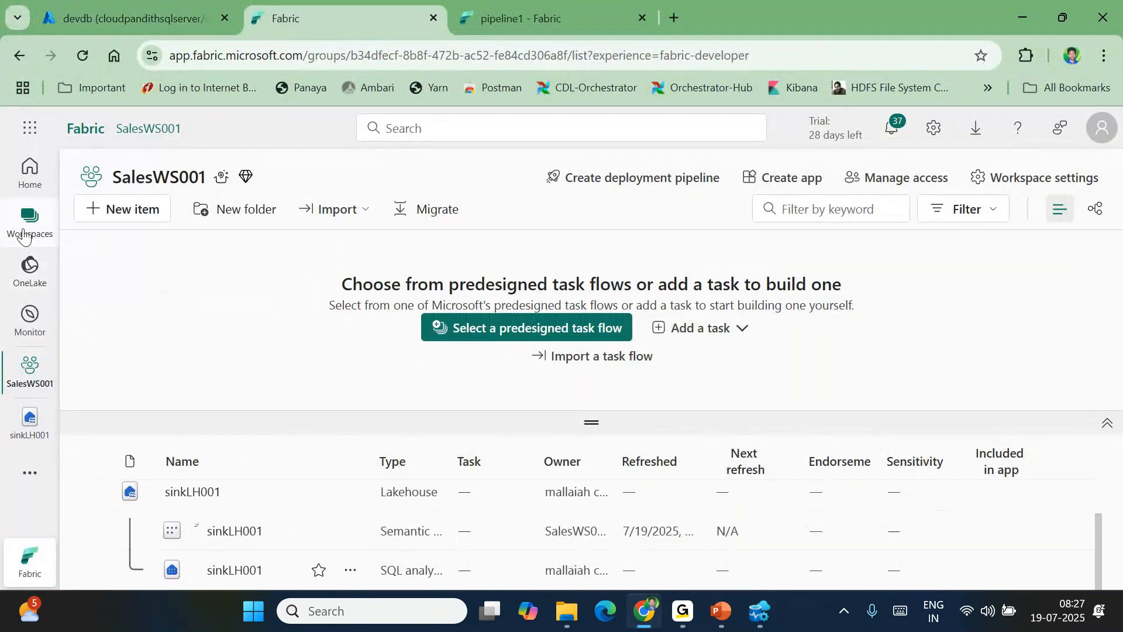
left_click(30, 223)
left_click(135, 337)
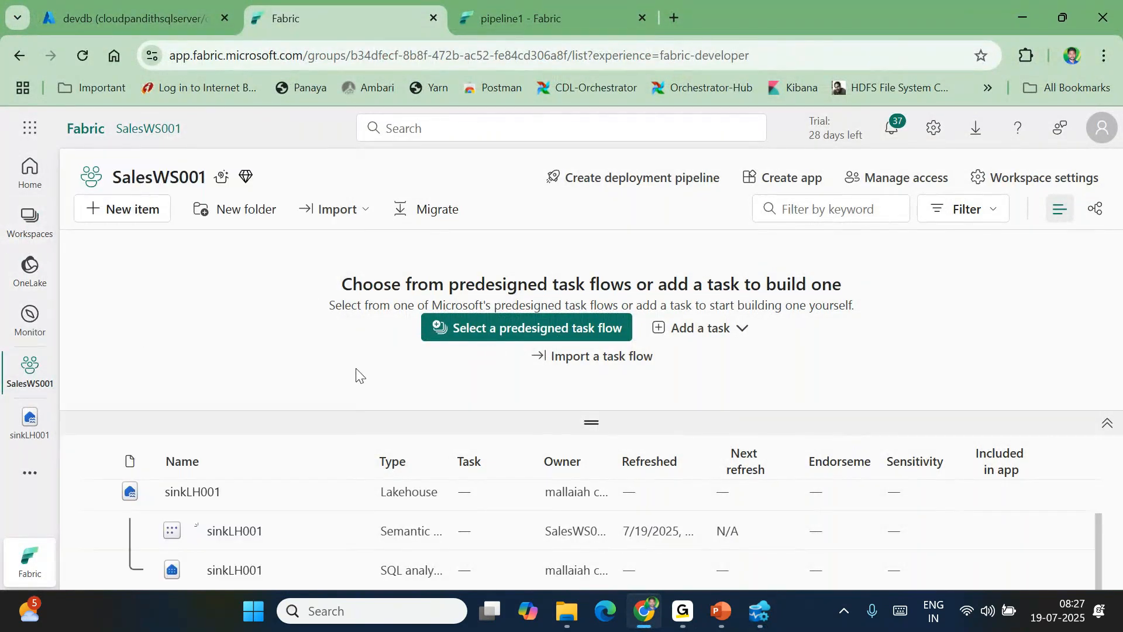
left_click(199, 493)
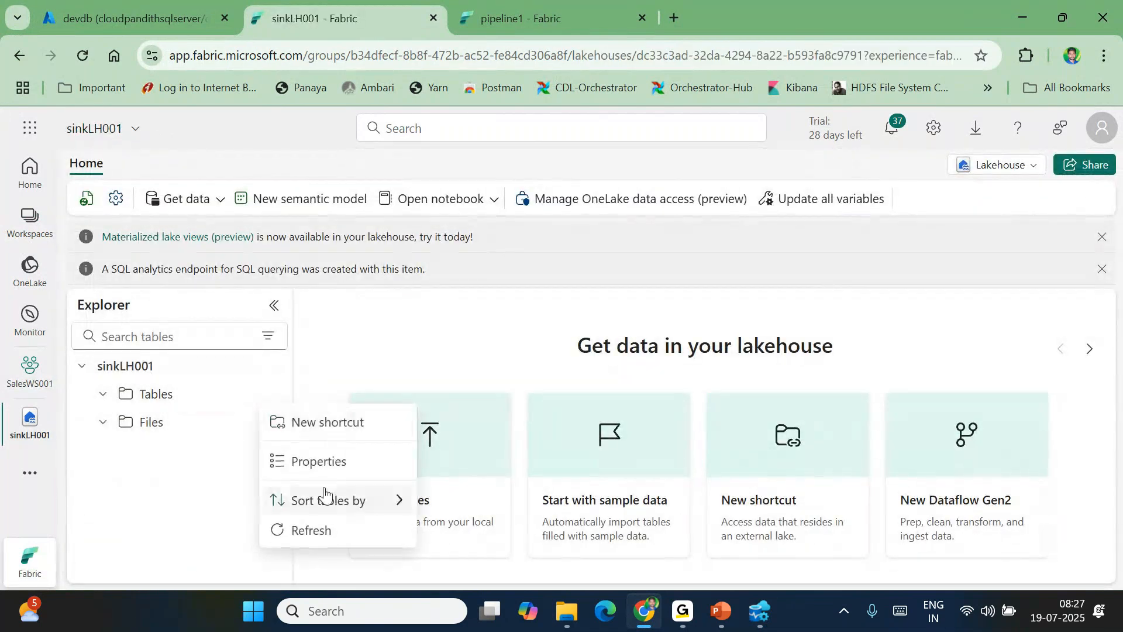
left_click(312, 529)
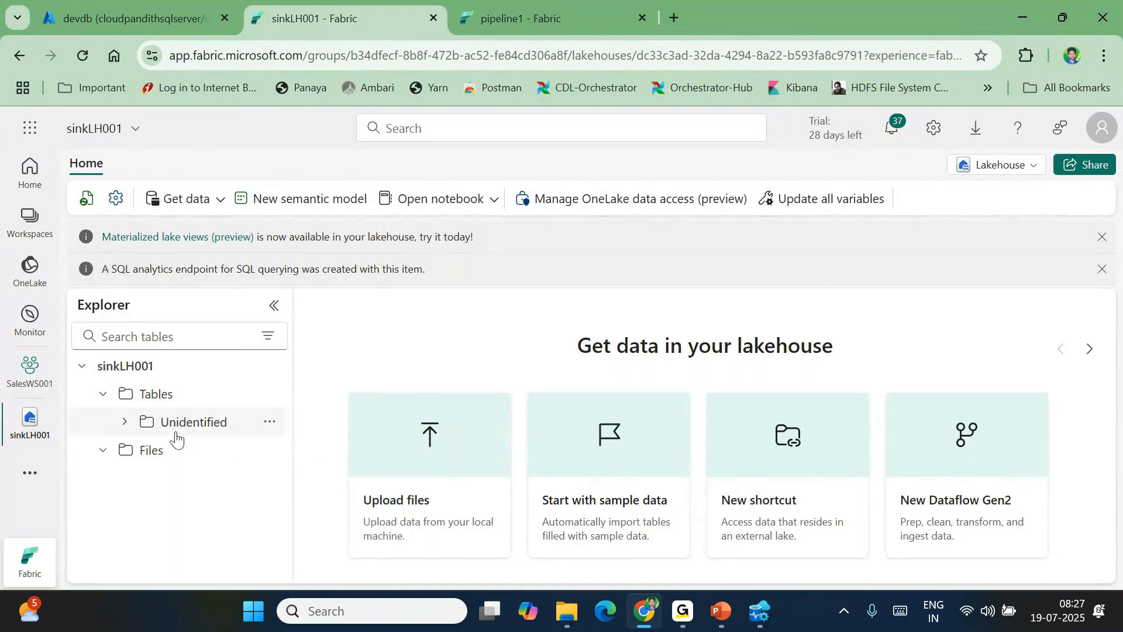
Browse each folder under Tables > Unidentified, ending on whiteproductspv001, and copy its name
left_click(275, 404)
left_click(126, 423)
left_click(124, 423)
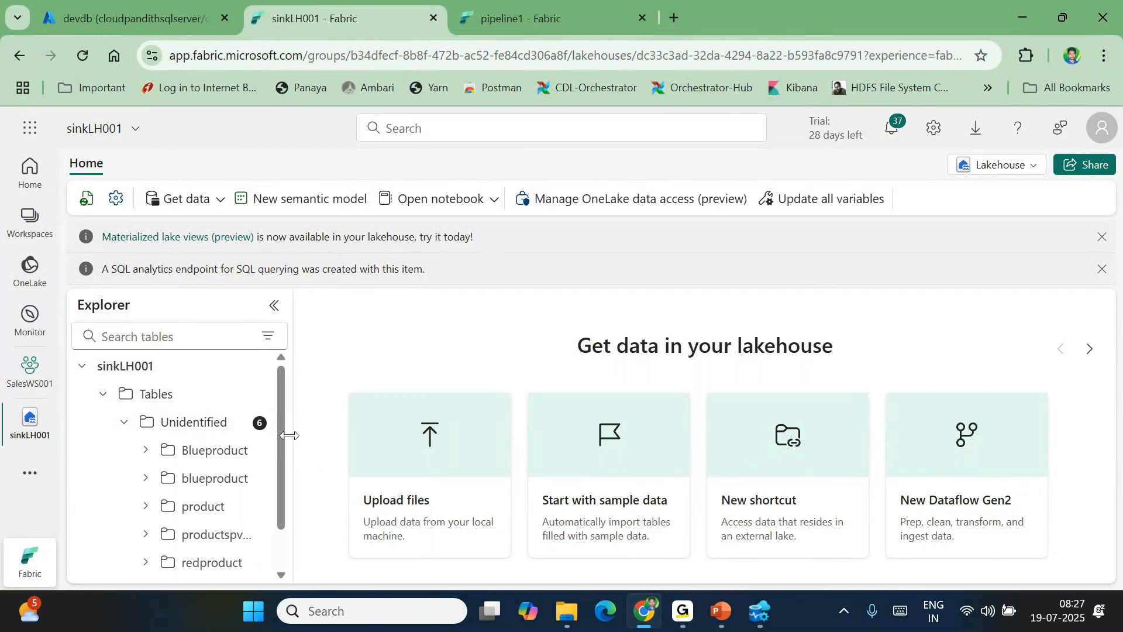
left_click(202, 455)
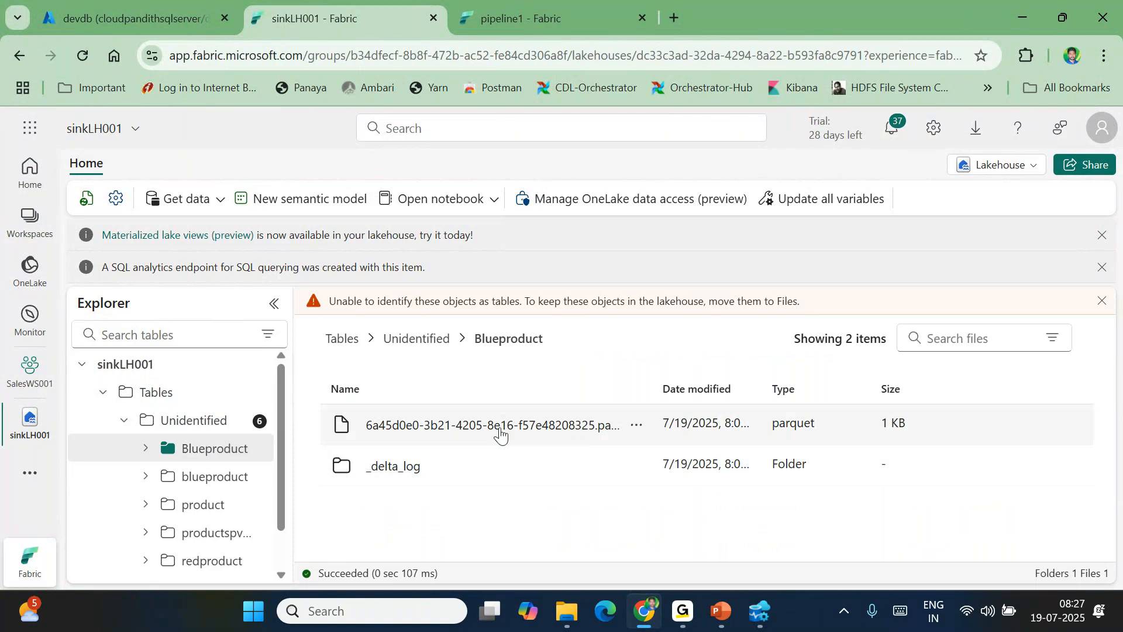
left_click(228, 478)
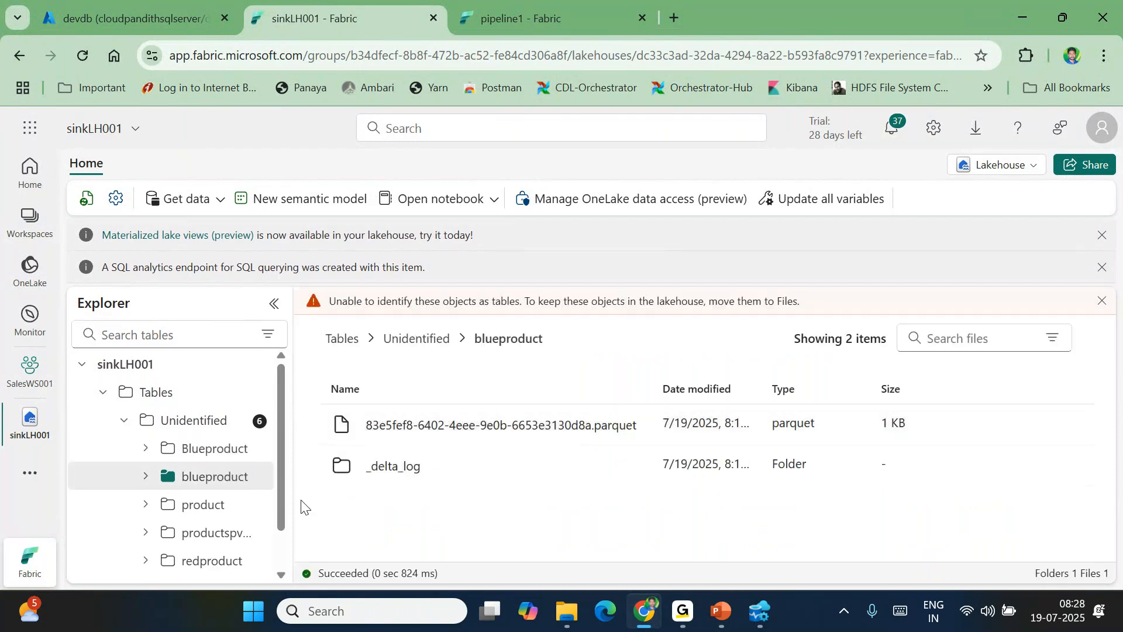
left_click(205, 509)
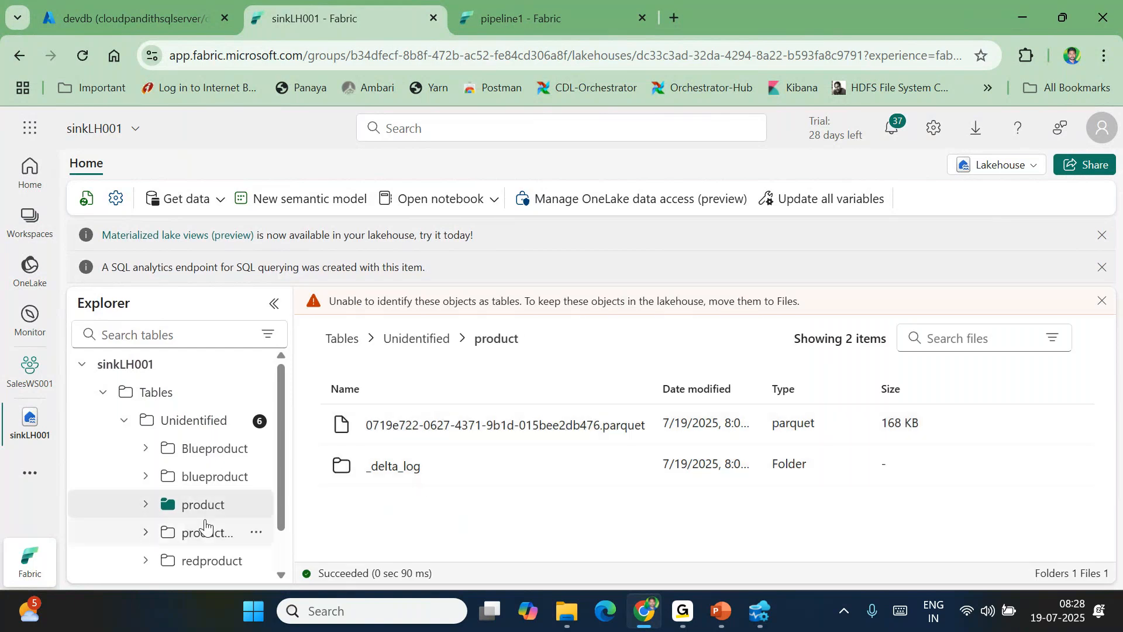
scroll(205, 525, "down", 1)
left_click(202, 486)
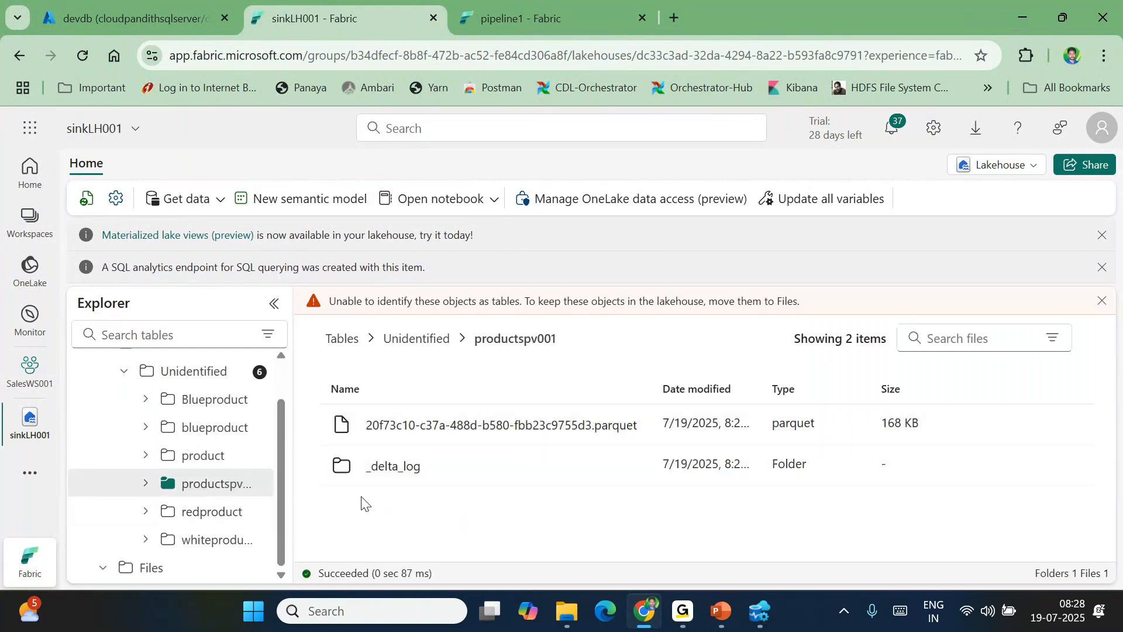
left_click(222, 514)
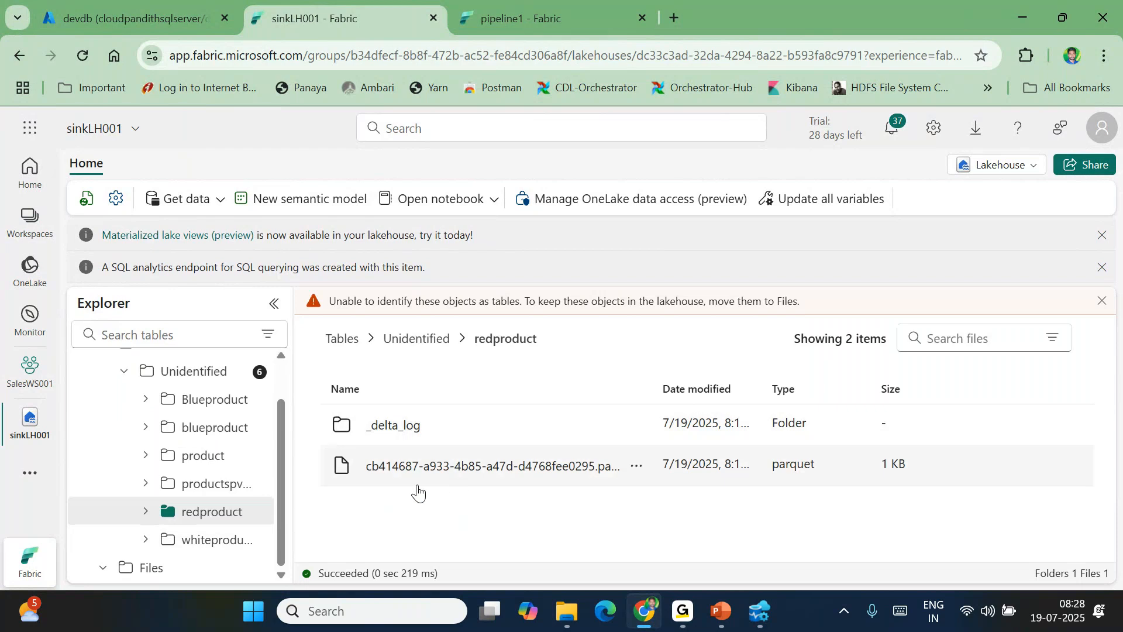
left_click(212, 543)
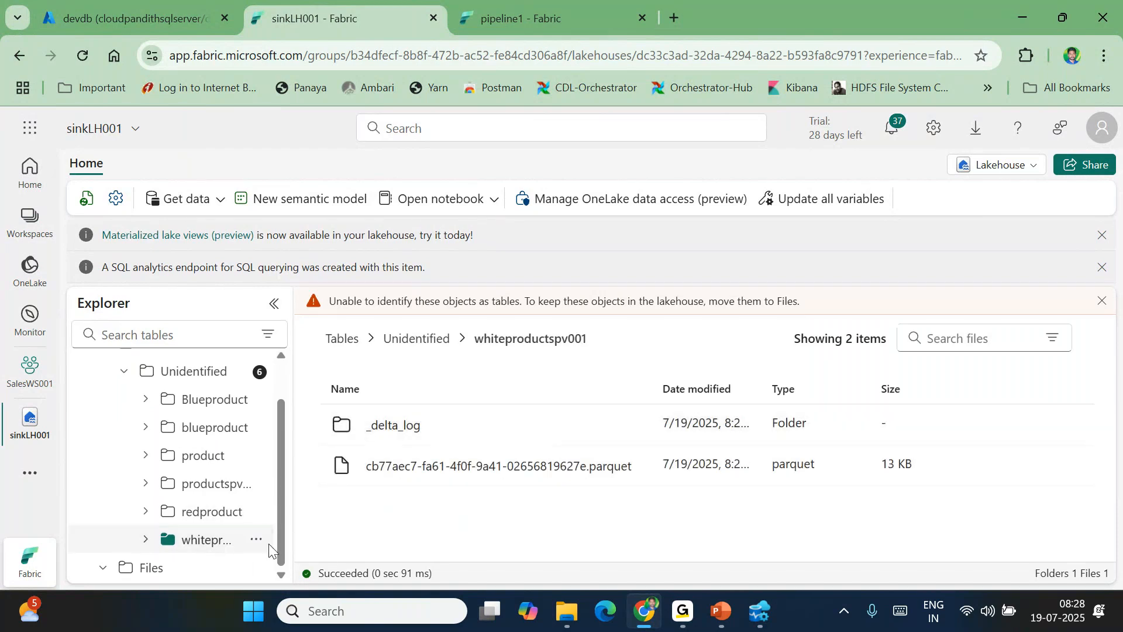
left_click_drag(599, 351, 479, 347)
key("ctrl+c")
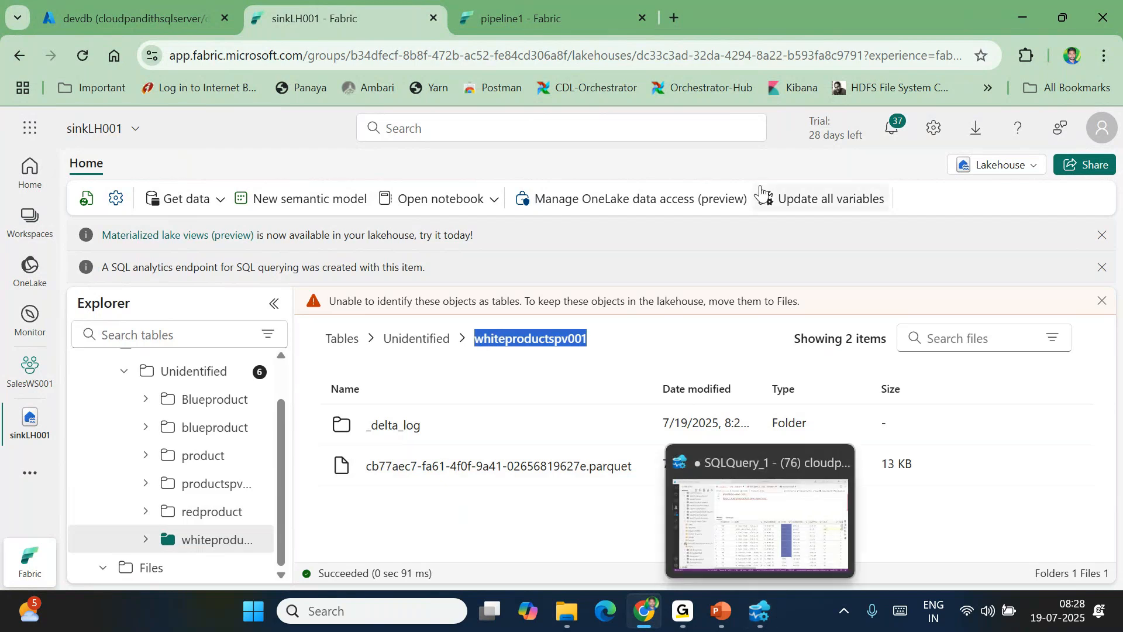
left_click(722, 122)
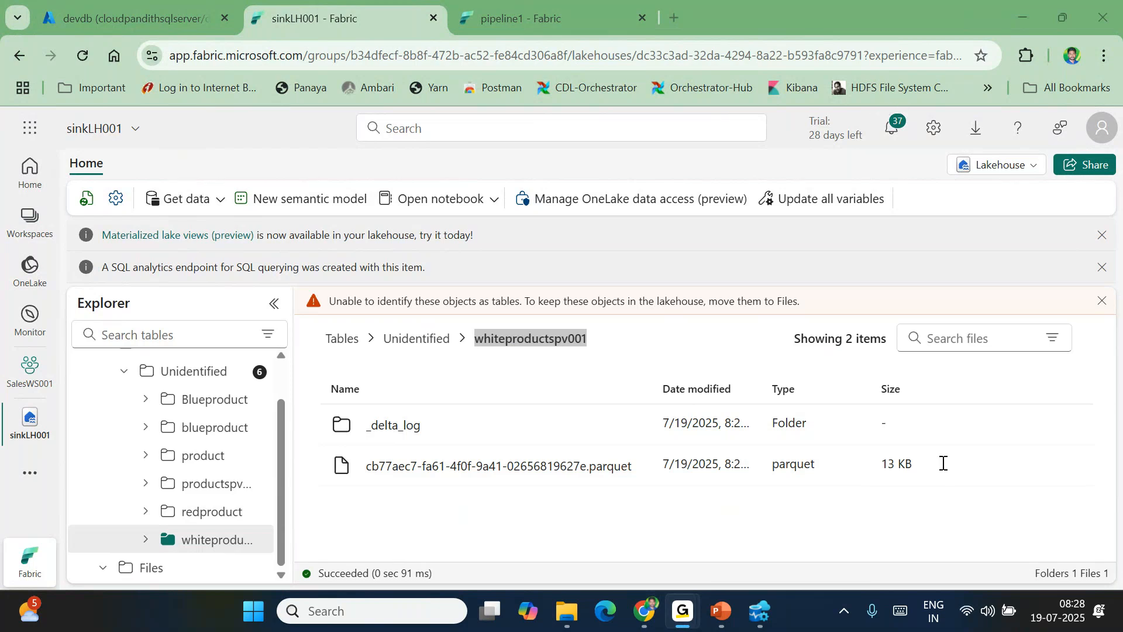
In SQLQuery_2, write and run select * from whiteproductspv001 using the pasted name
mouse_move(760, 611)
left_click(760, 509)
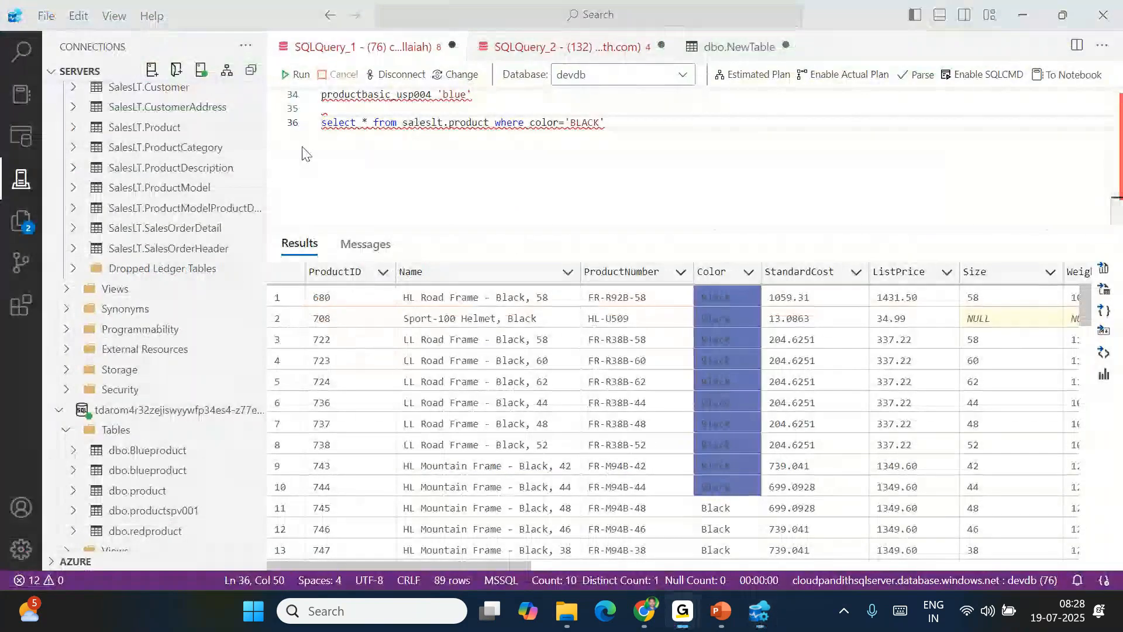
key("Return")
key("Return")
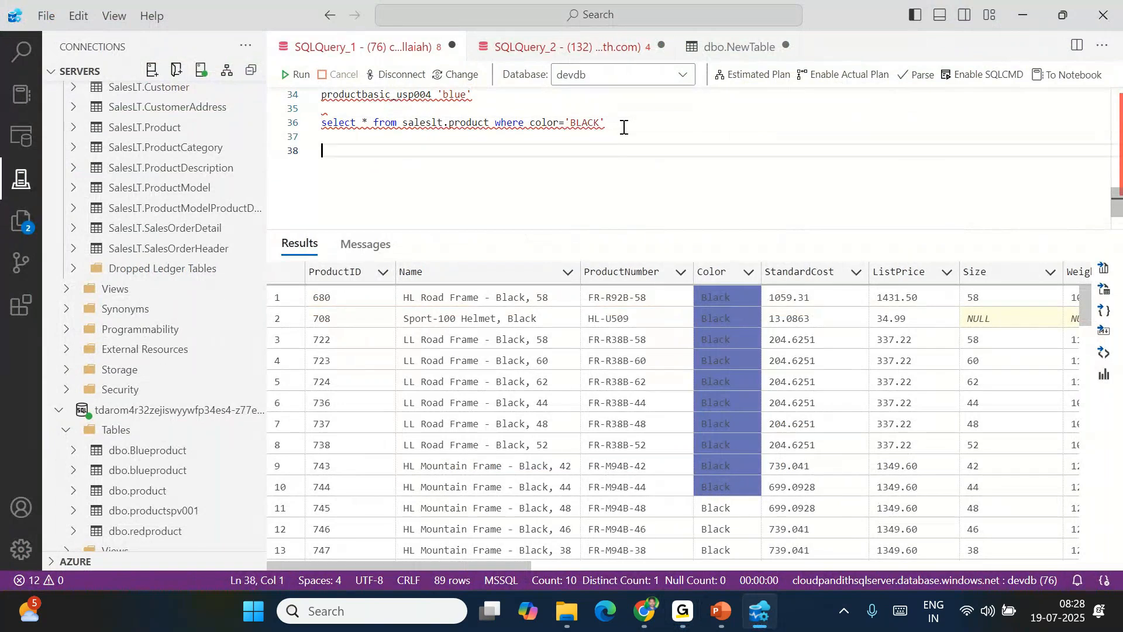
left_click(554, 50)
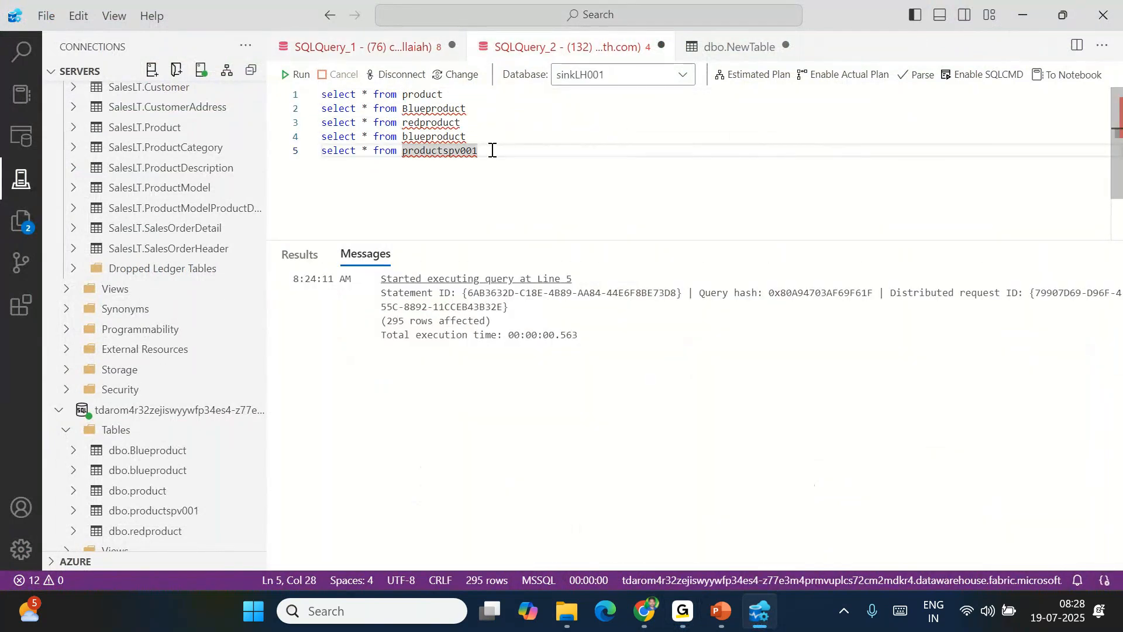
type("select * from")
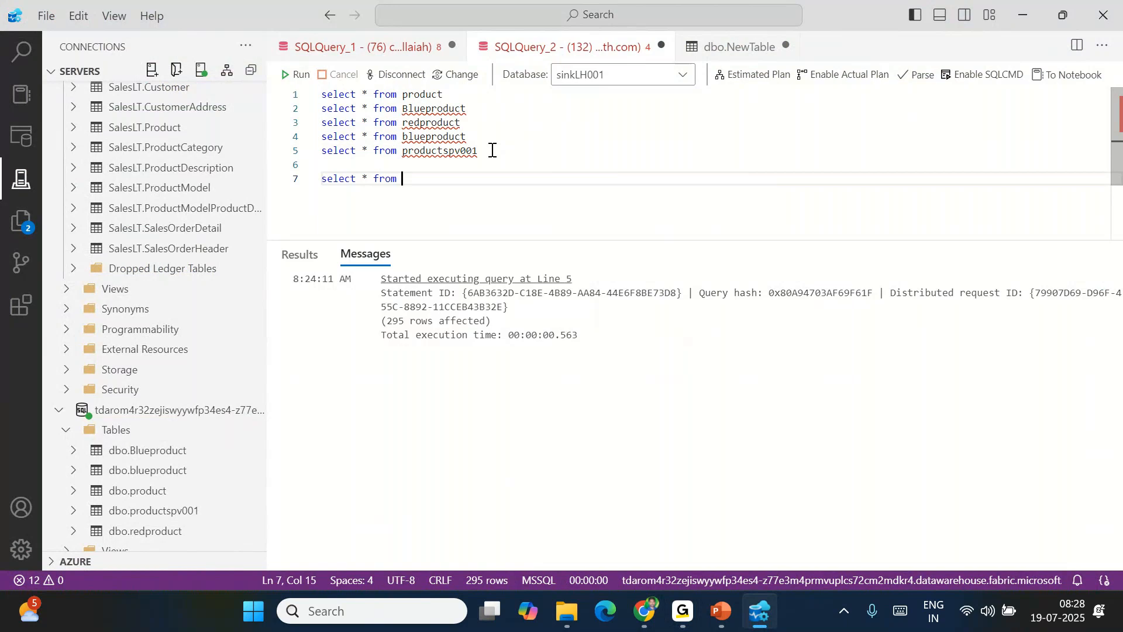
key("ctrl+v")
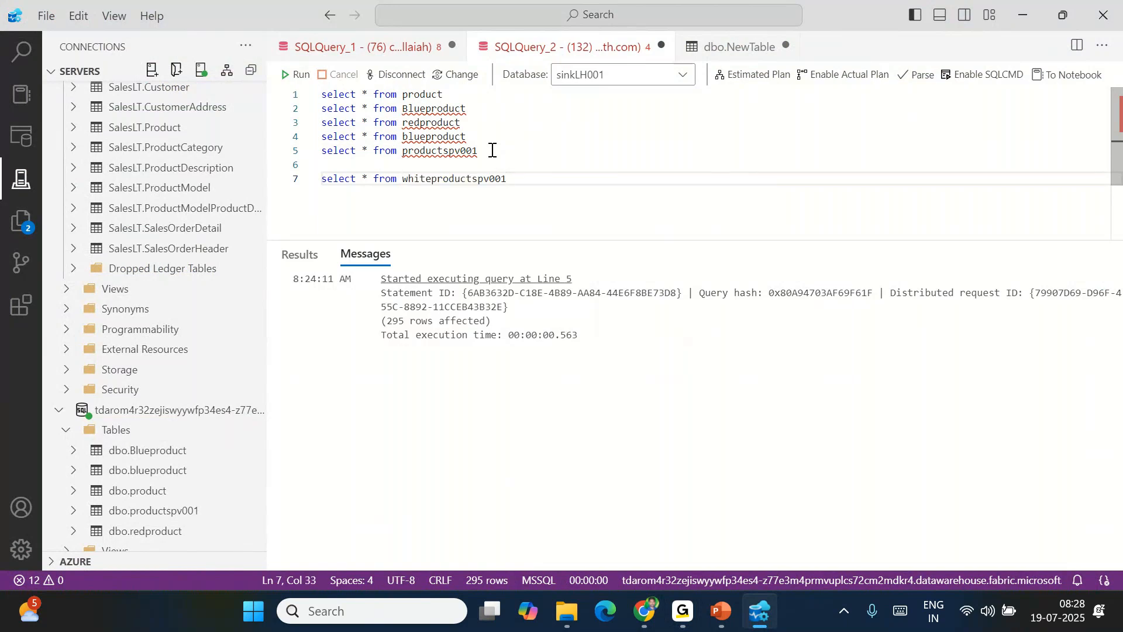
key("shift+Home")
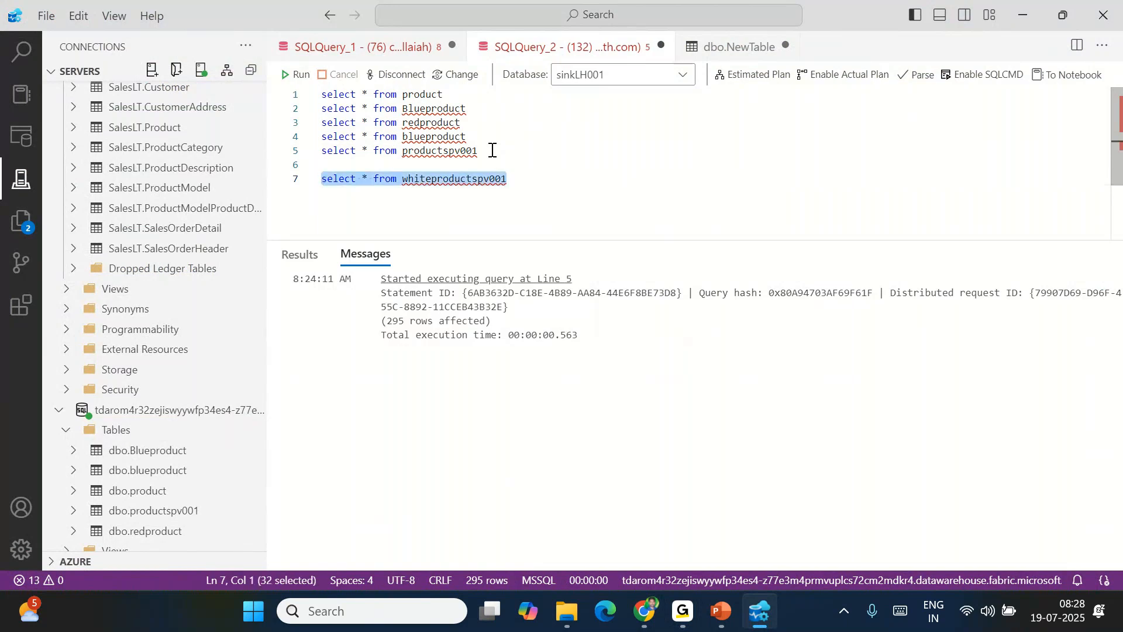
triple_click(510, 183)
left_click(297, 74)
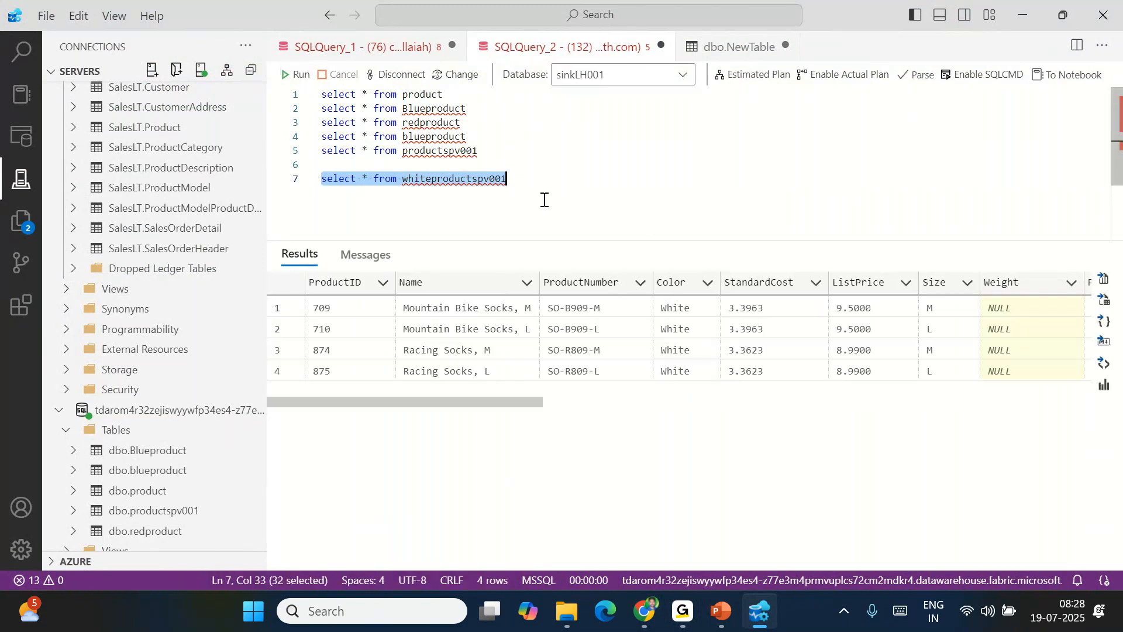
Reselect the whiteproductspv001 query line and rerun it
left_click(510, 182)
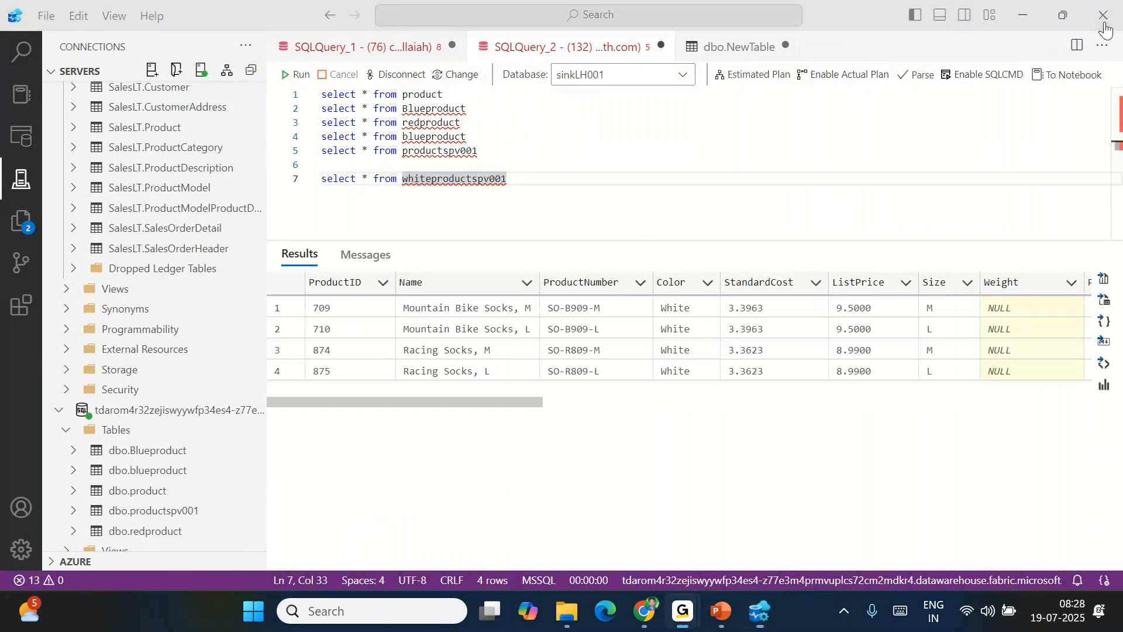
left_click_drag(510, 399, 512, 390)
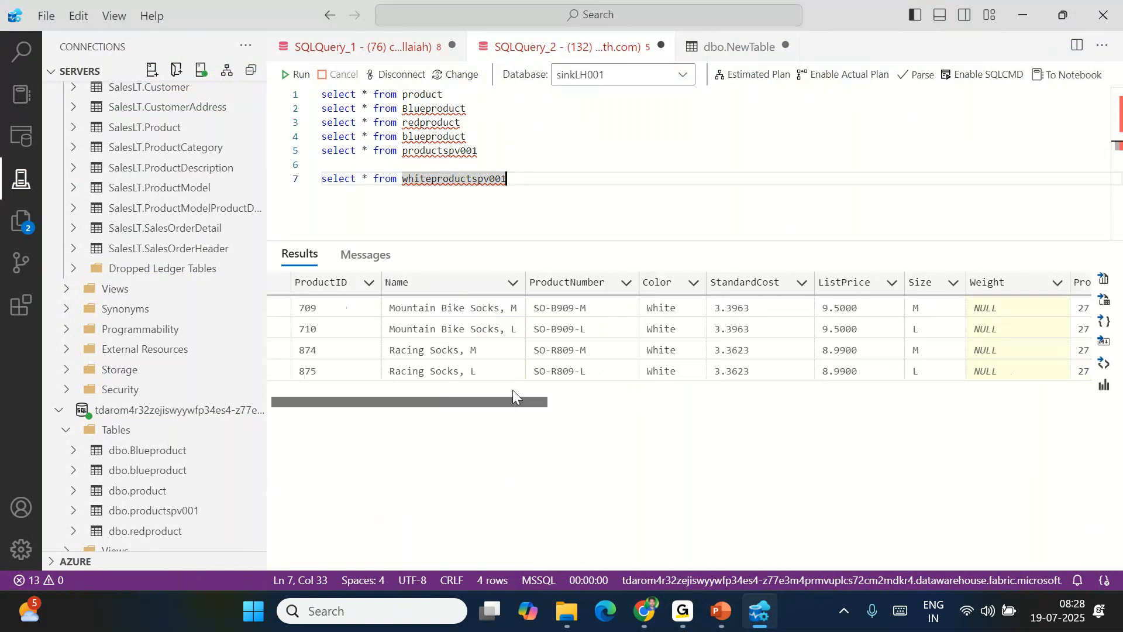
left_click_drag(520, 181, 323, 182)
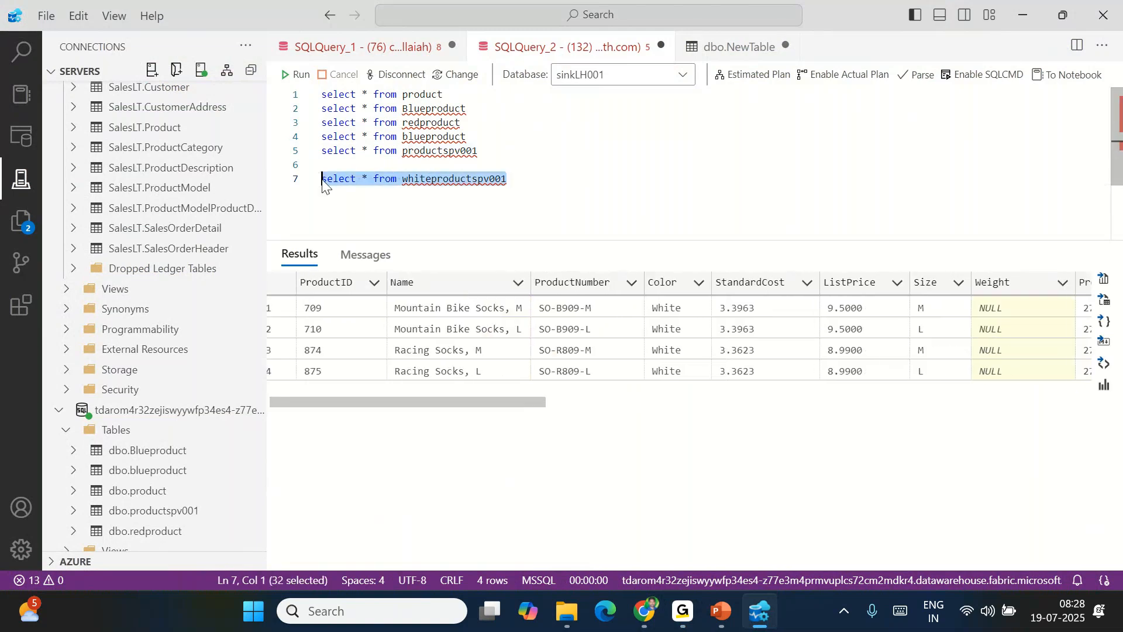
left_click(518, 182)
left_click_drag(518, 184, 315, 184)
double_click(519, 204)
left_click_drag(517, 201, 323, 178)
left_click(301, 76)
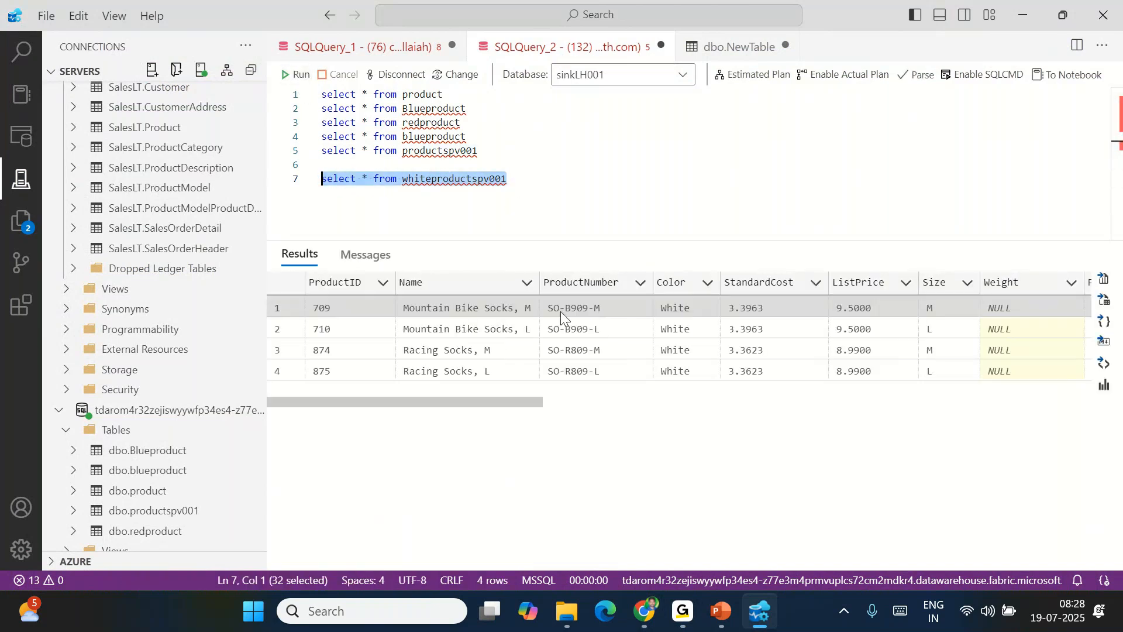
Inspect the four white sock rows, including their ListPrice values
left_click_drag(448, 310, 450, 371)
scroll(763, 355, "right", 5)
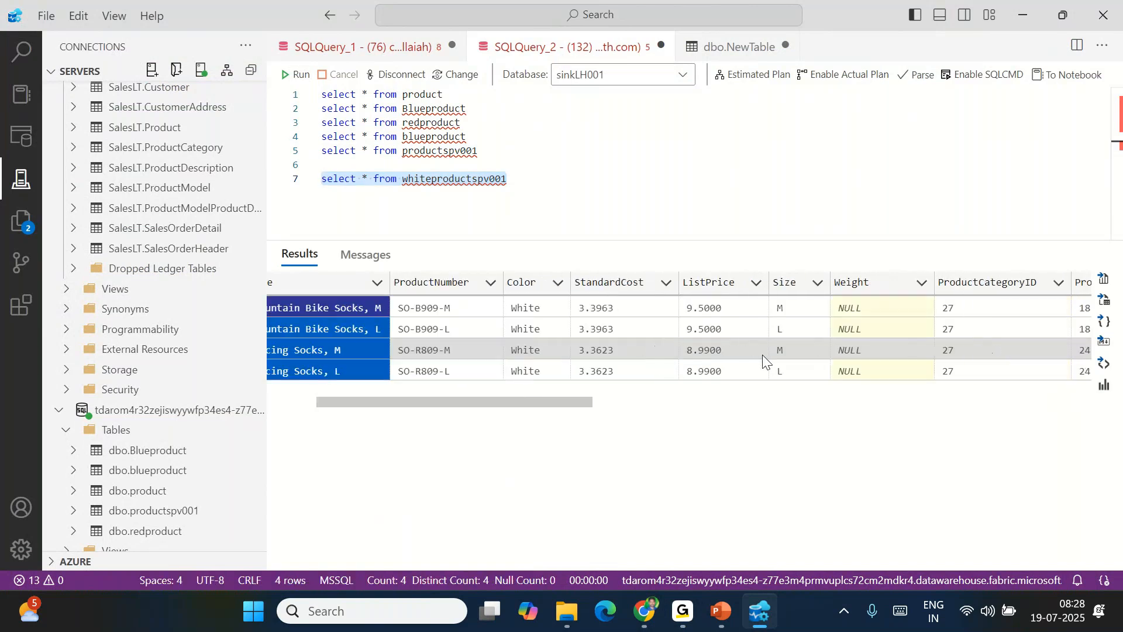
left_click_drag(609, 309, 584, 356)
scroll(584, 356, "left", 5)
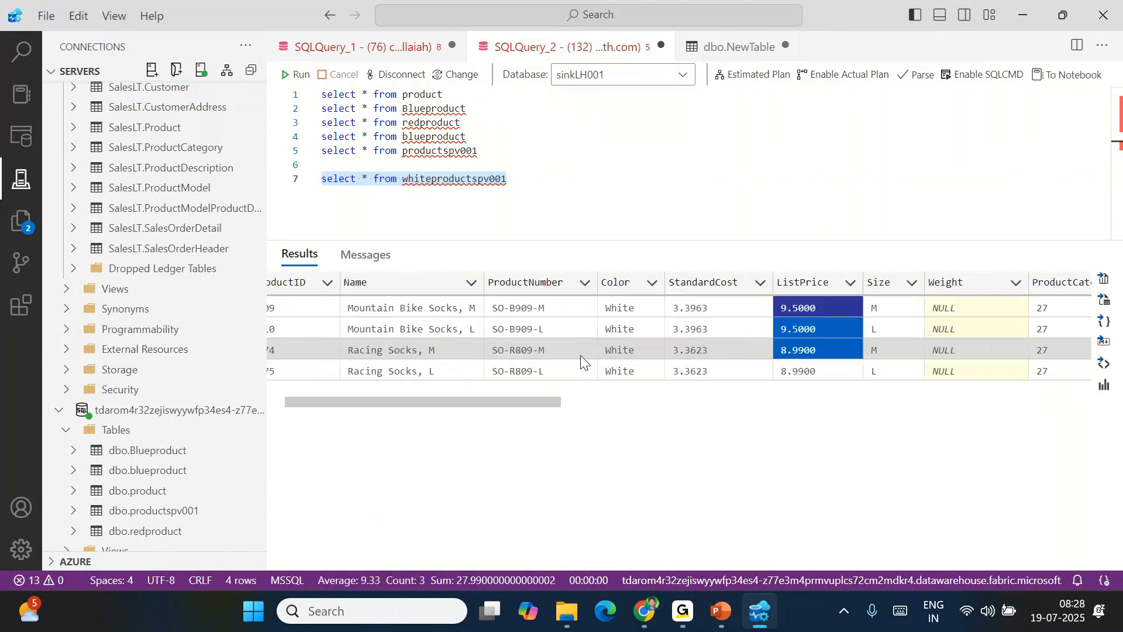
left_click(530, 174)
left_click_drag(530, 175, 454, 177)
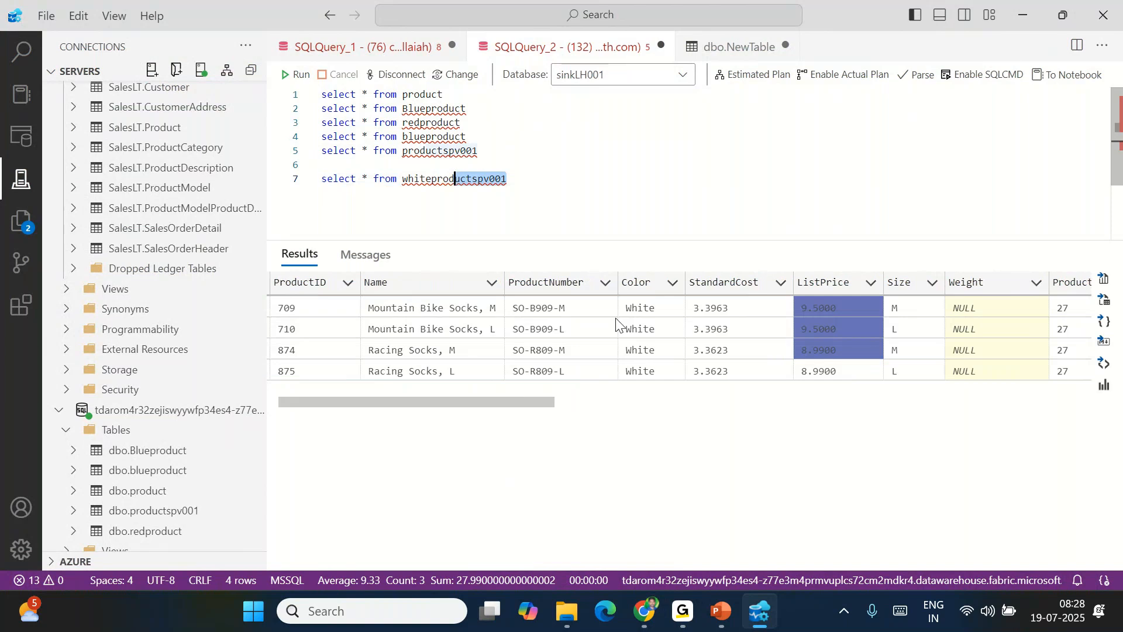
left_click(645, 612)
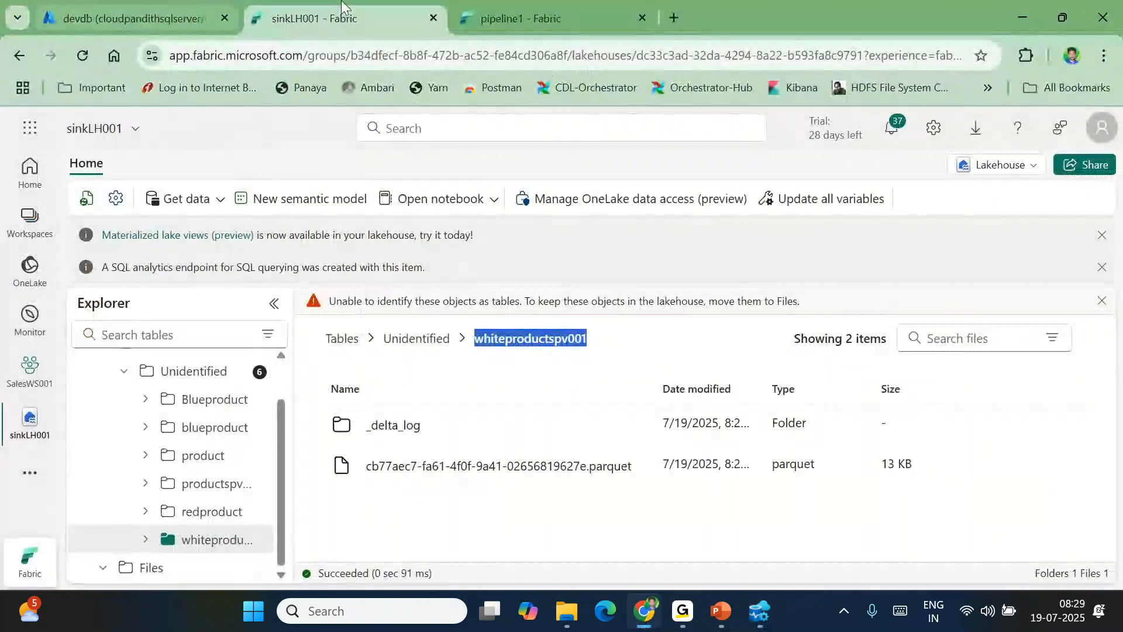
left_click(496, 18)
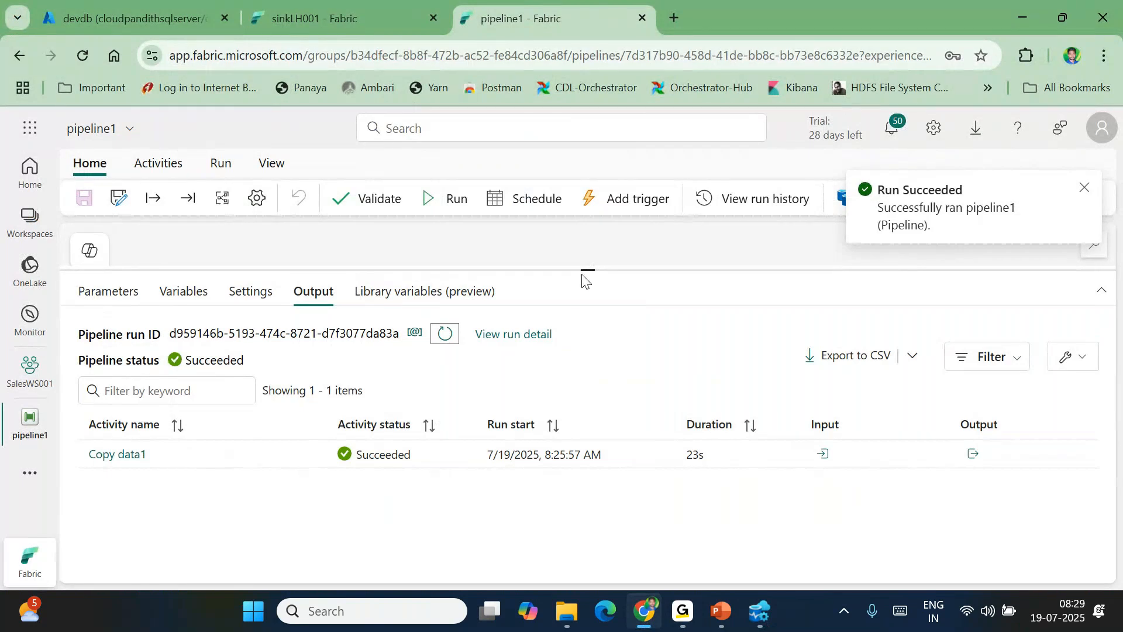
left_click_drag(583, 271, 588, 384)
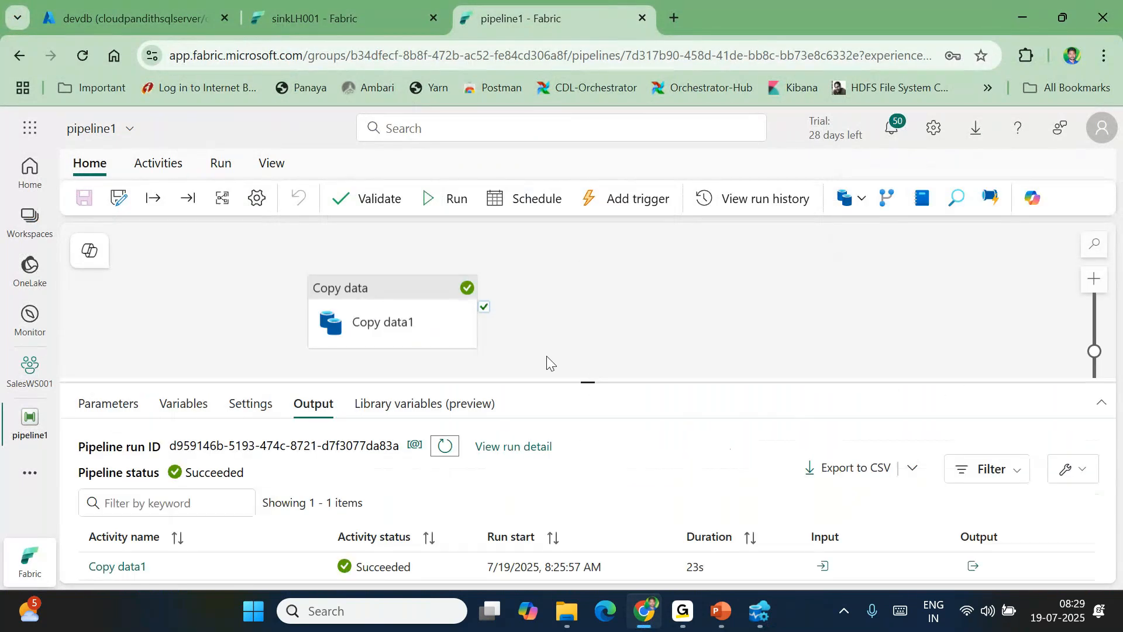
left_click(378, 324)
scroll(250, 509, "down", 3)
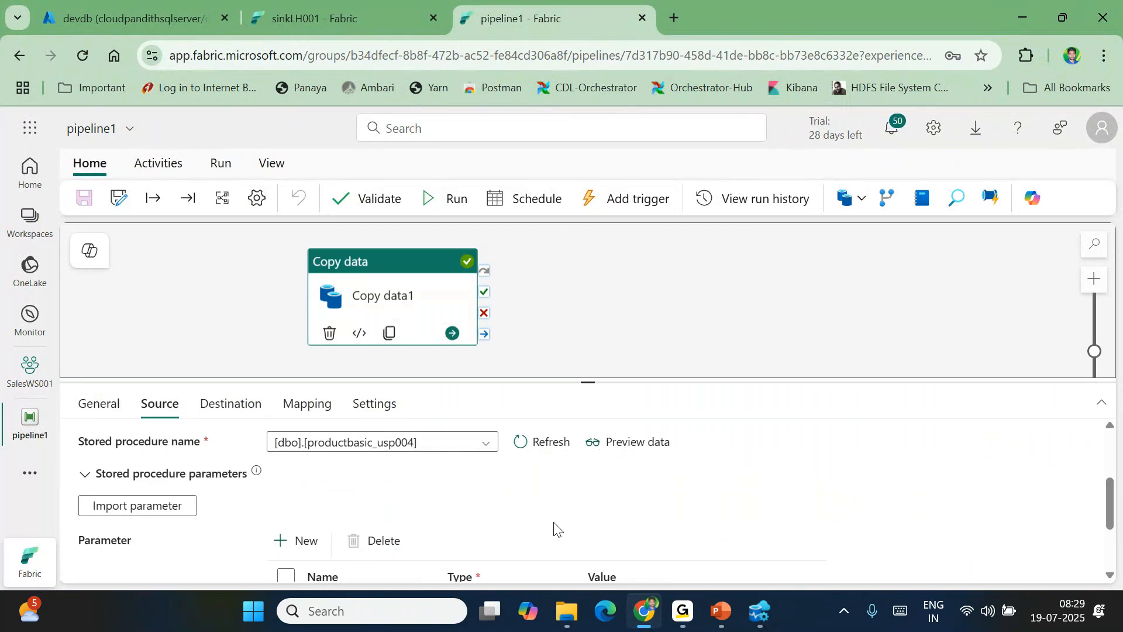
scroll(585, 521, "down", 2)
scroll(368, 494, "up", 1)
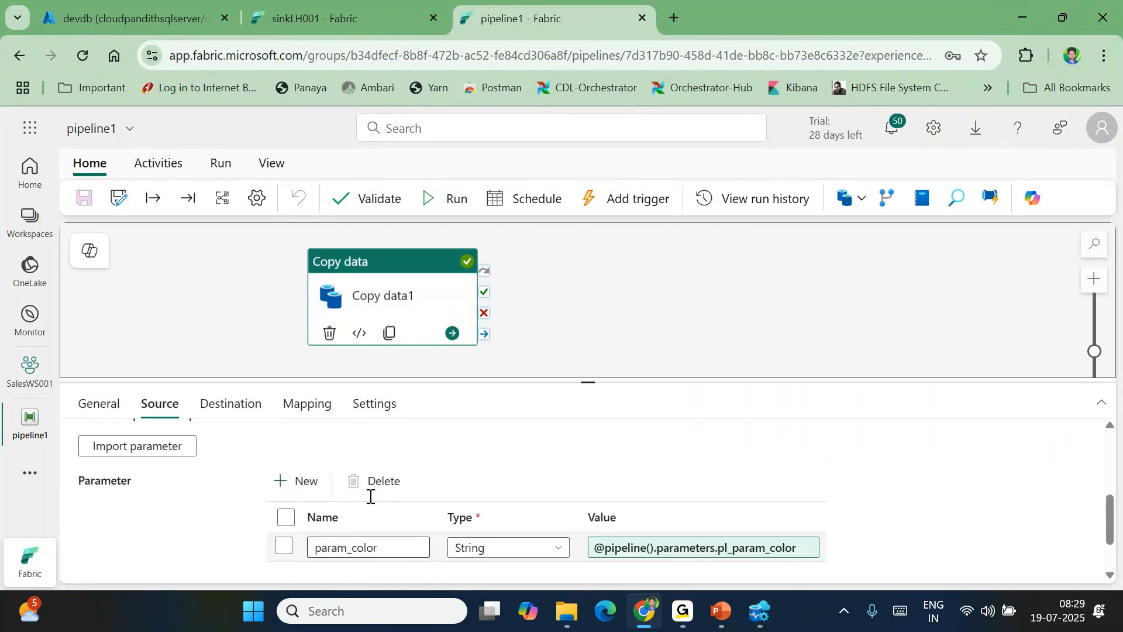
scroll(475, 485, "up", 2)
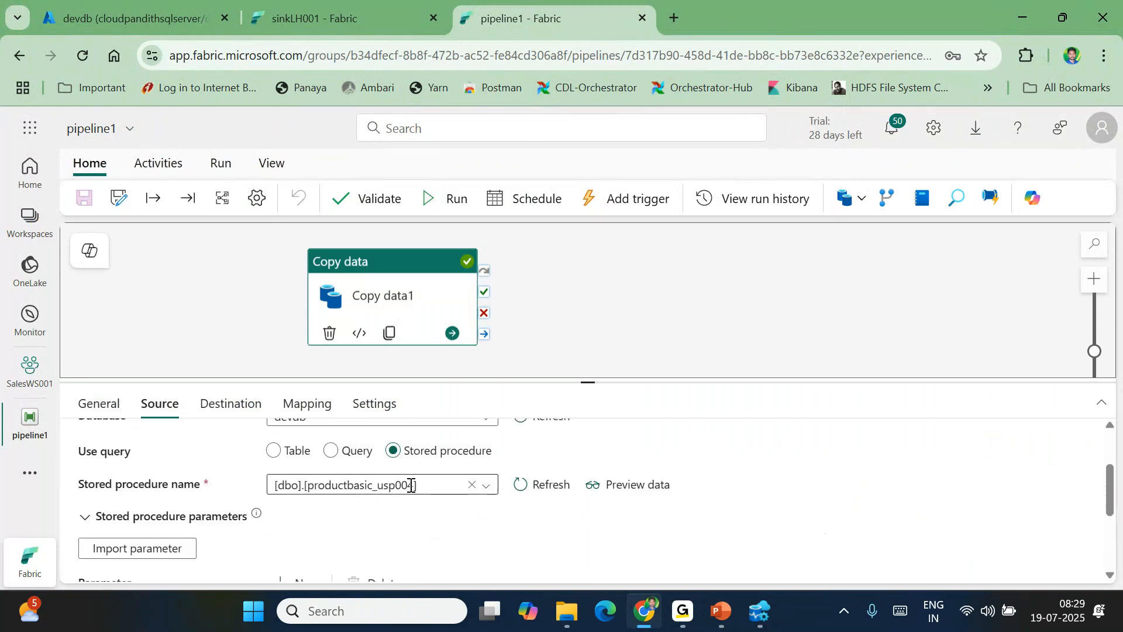
left_click(227, 410)
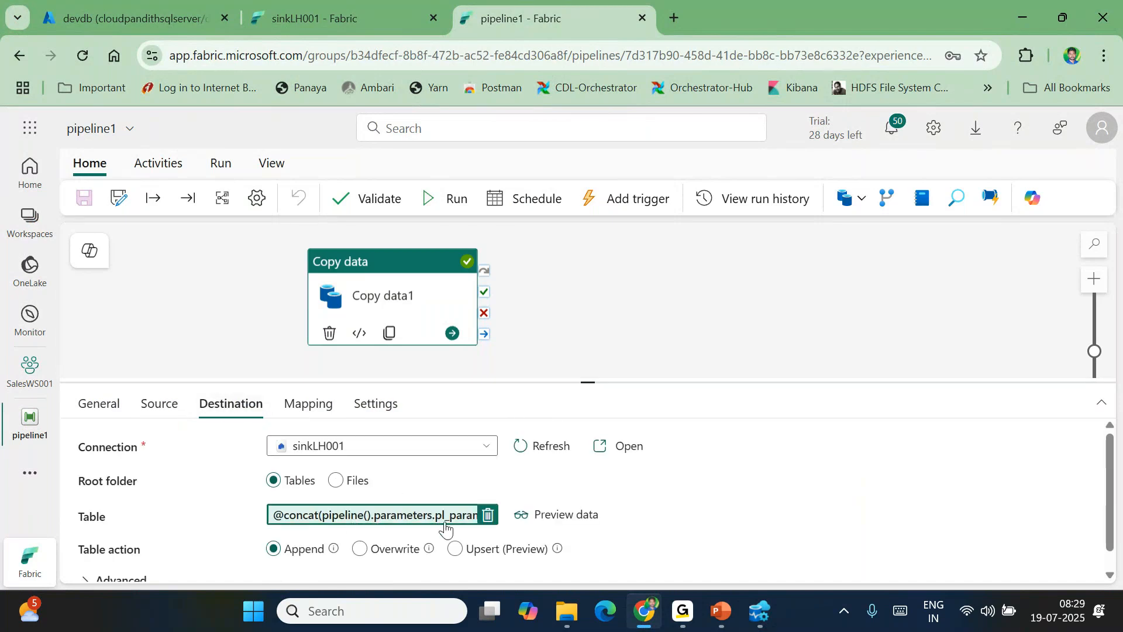
Run pipeline1 with pl_param_color set to YELLOW
left_click(454, 199)
left_click(862, 259)
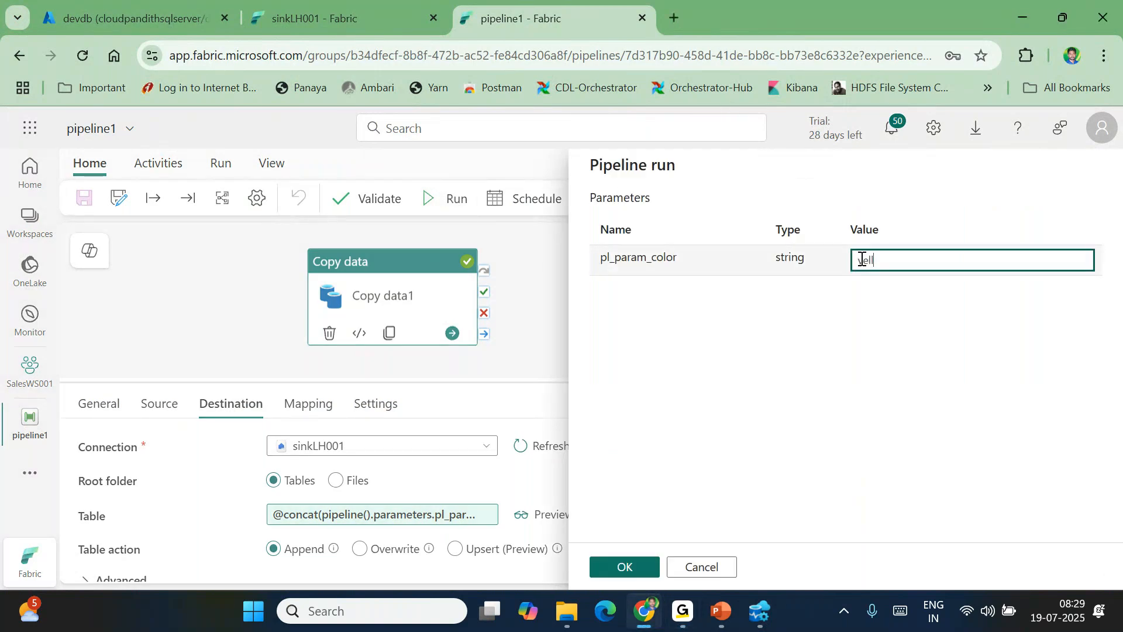
type("yellow")
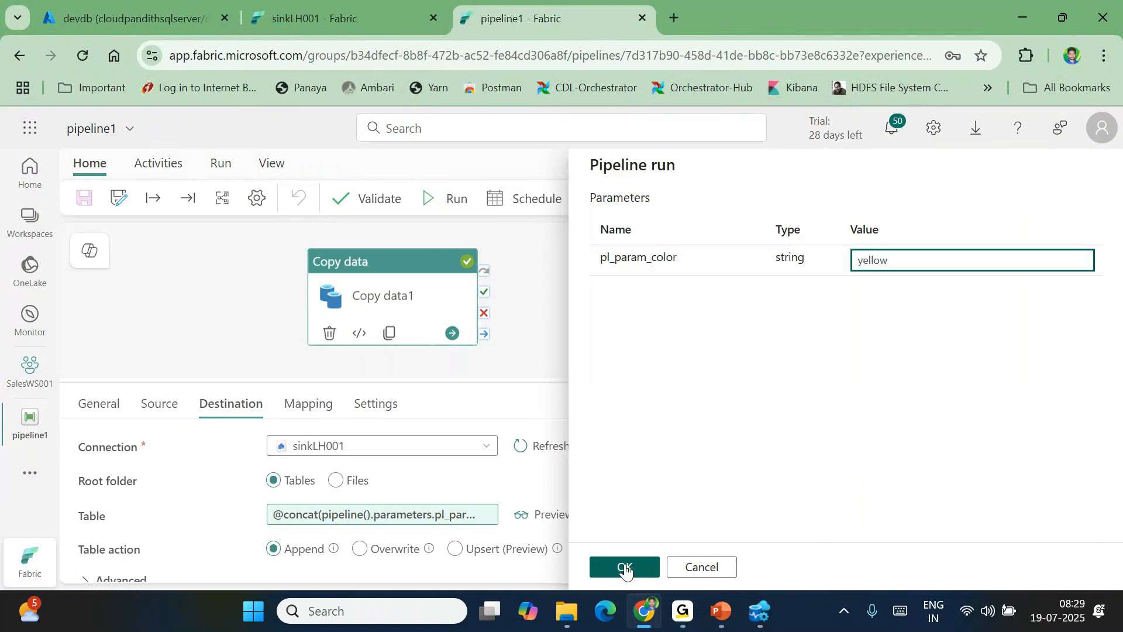
double_click(872, 260)
type("YE")
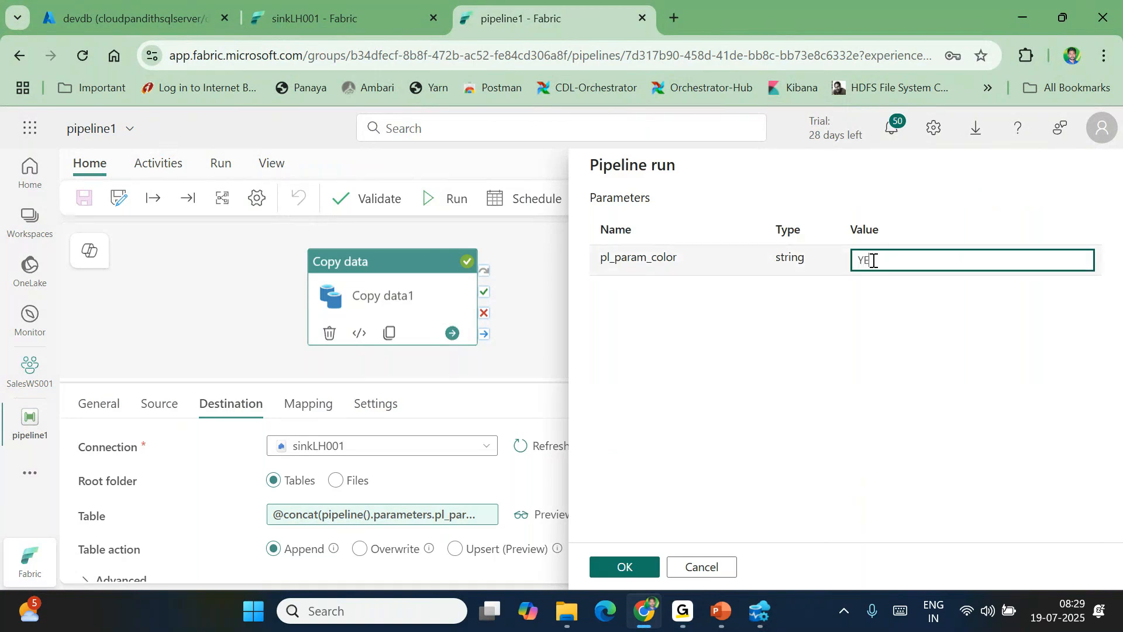
type("LLOW")
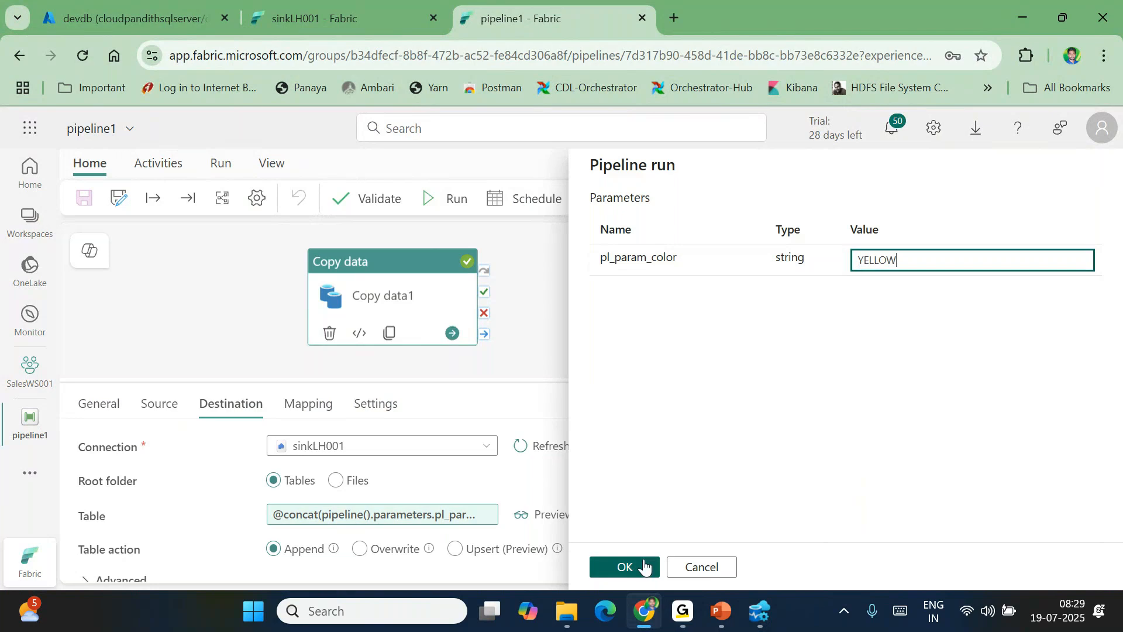
left_click(626, 568)
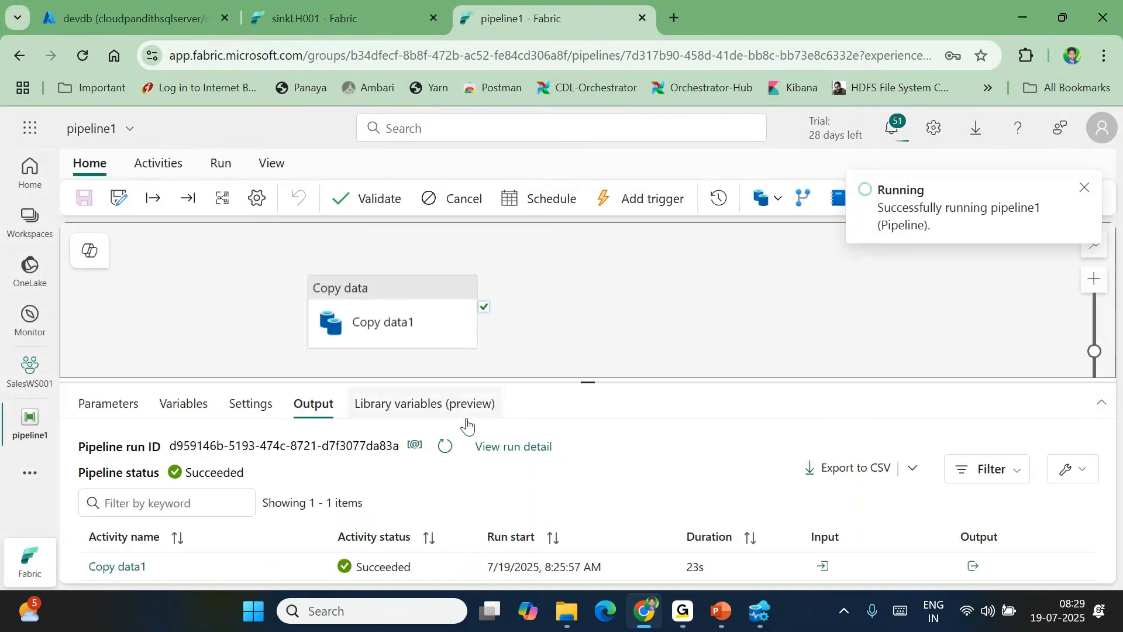
Refresh the output until the run succeeds and confirm Copy data1 read 36 rows
left_click(446, 446)
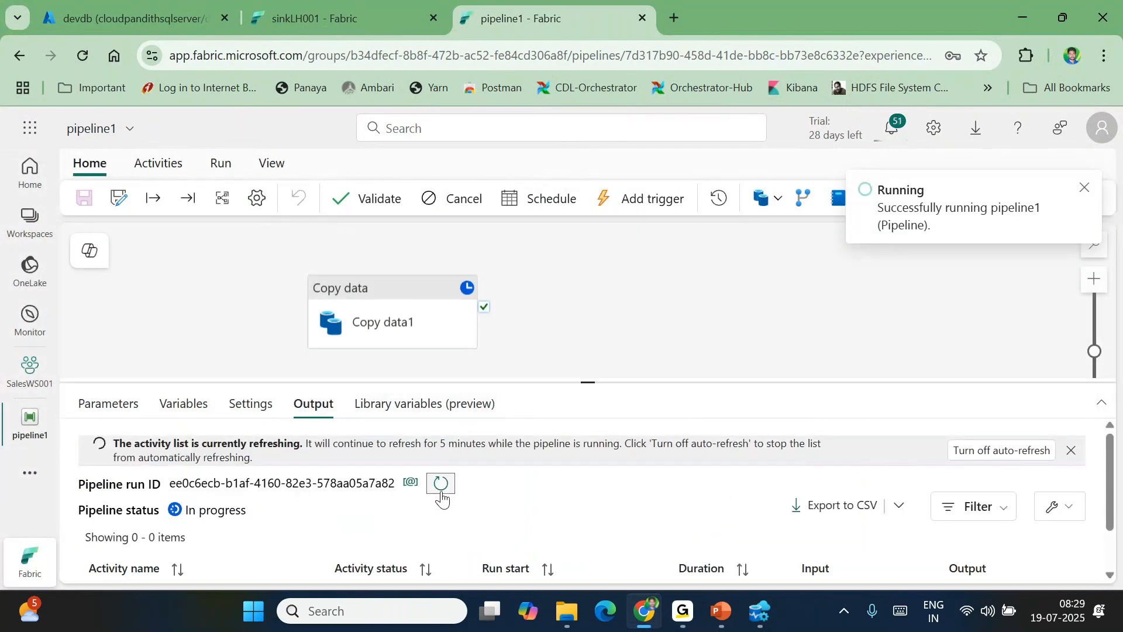
left_click_drag(587, 384, 572, 317)
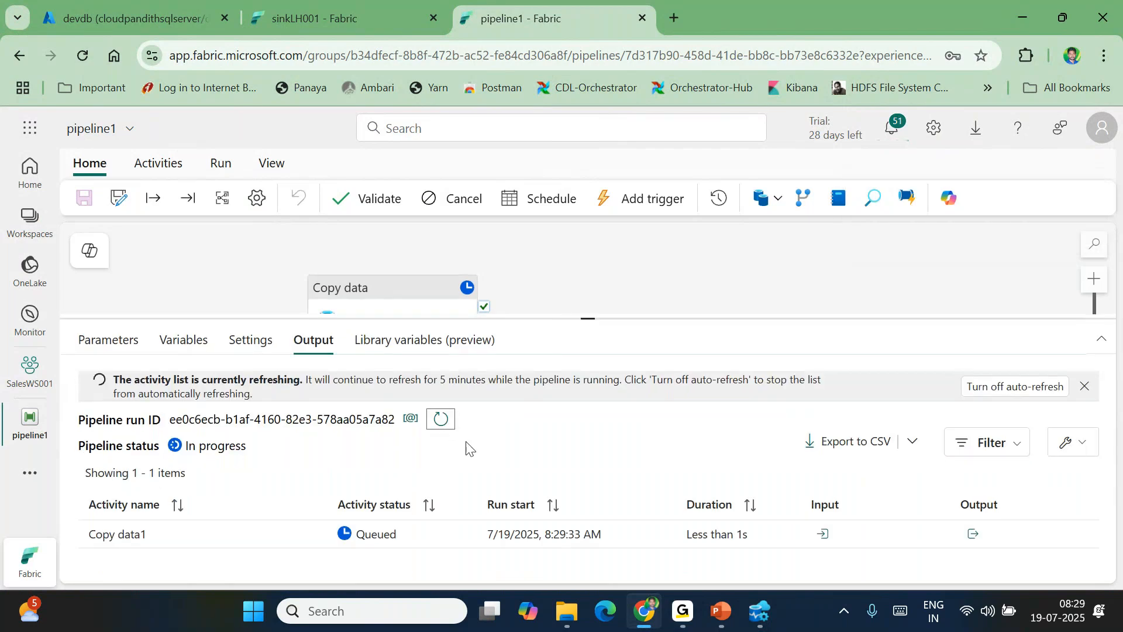
left_click(411, 419)
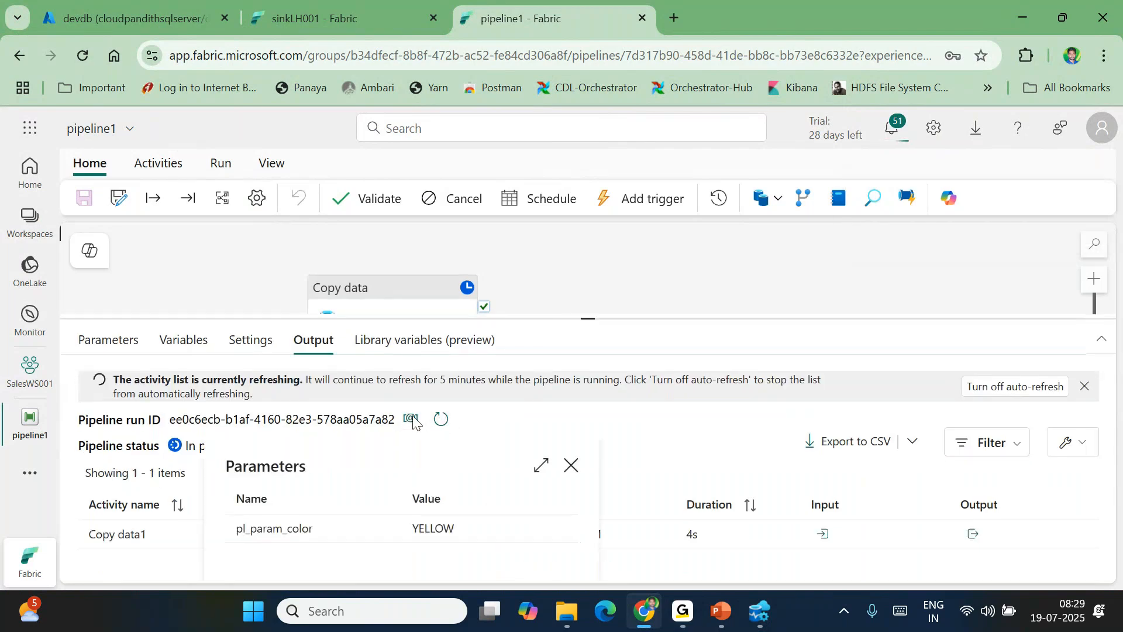
left_click(441, 420)
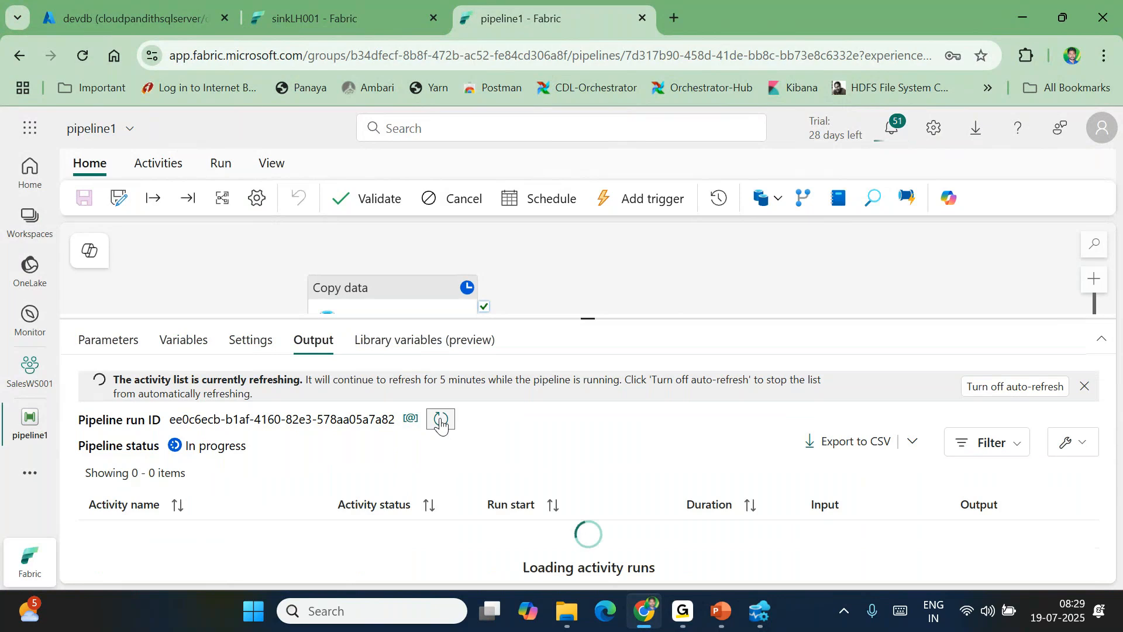
left_click(441, 420)
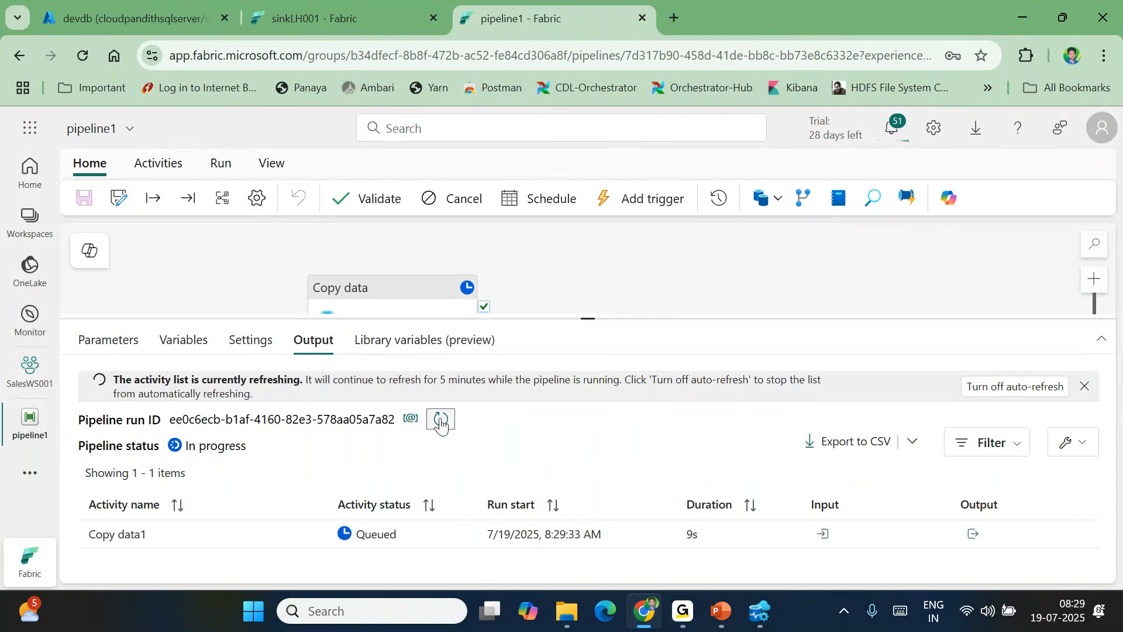
left_click(441, 420)
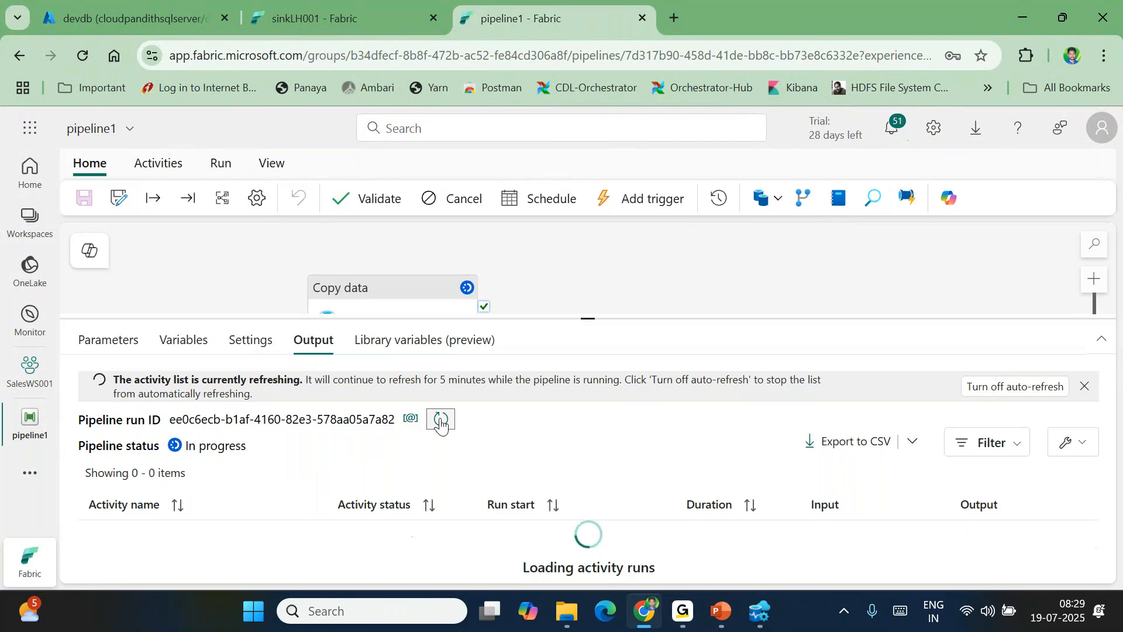
left_click(441, 421)
left_click(441, 420)
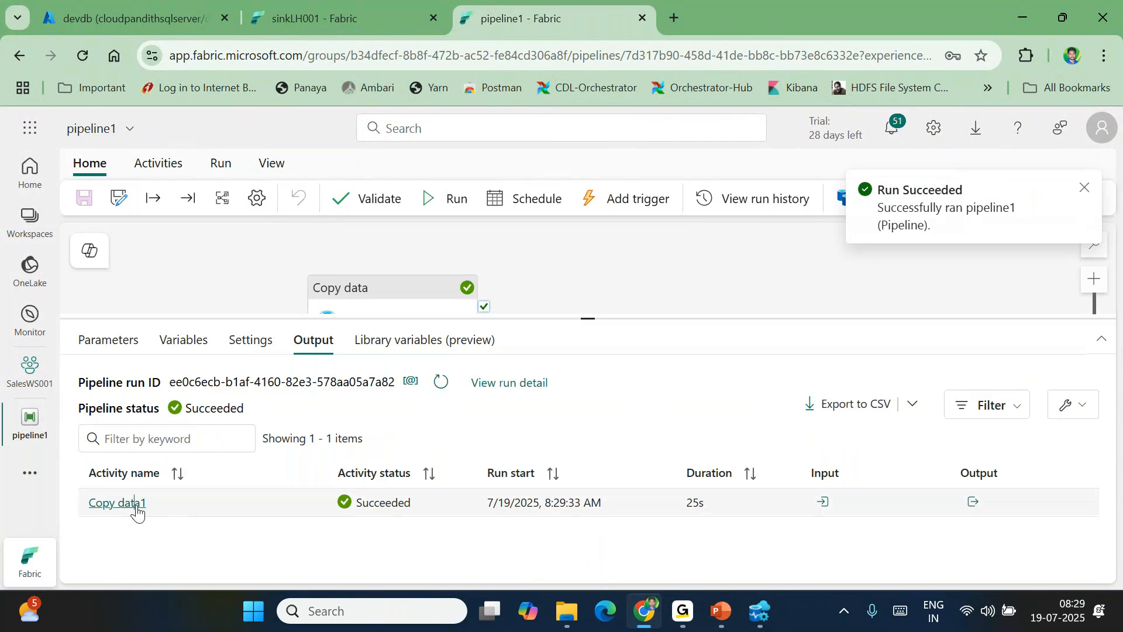
left_click(133, 505)
left_click_drag(696, 381, 708, 383)
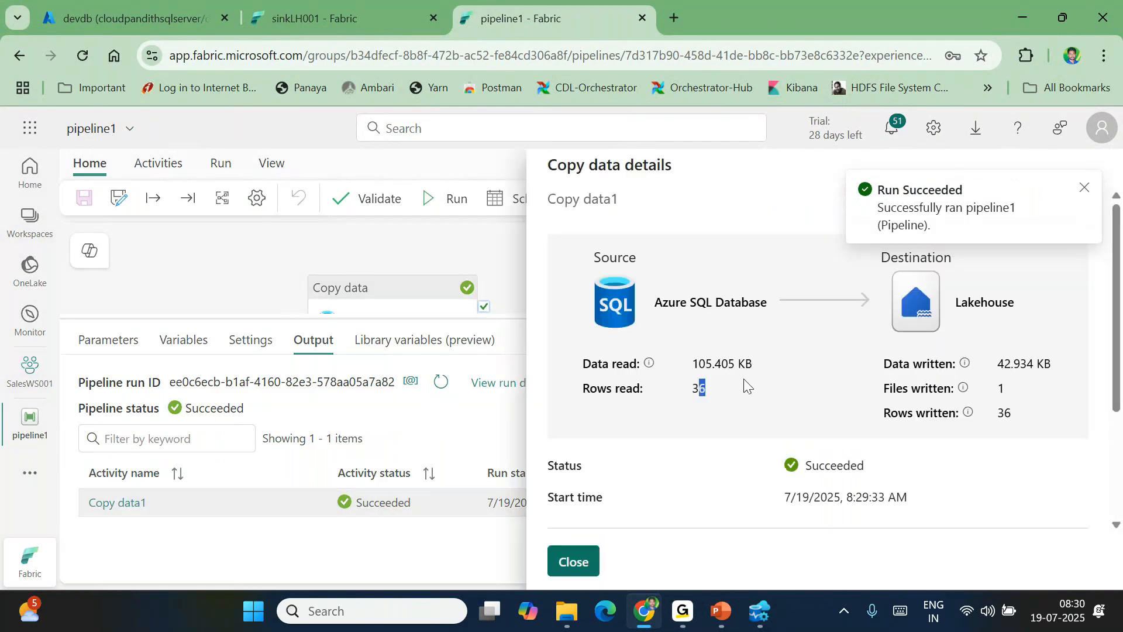
left_click(1088, 186)
left_click(577, 563)
Refresh the lakehouse tables and run a first query of the yellow products table
left_click(760, 612)
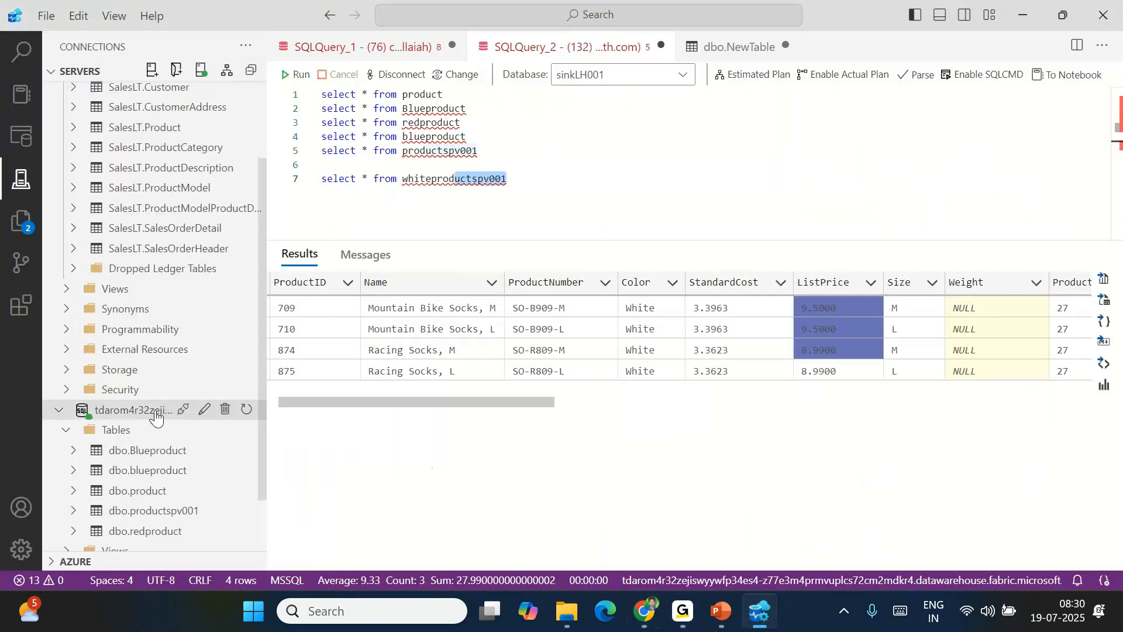
scroll(151, 491, "down", 3)
left_click(246, 361)
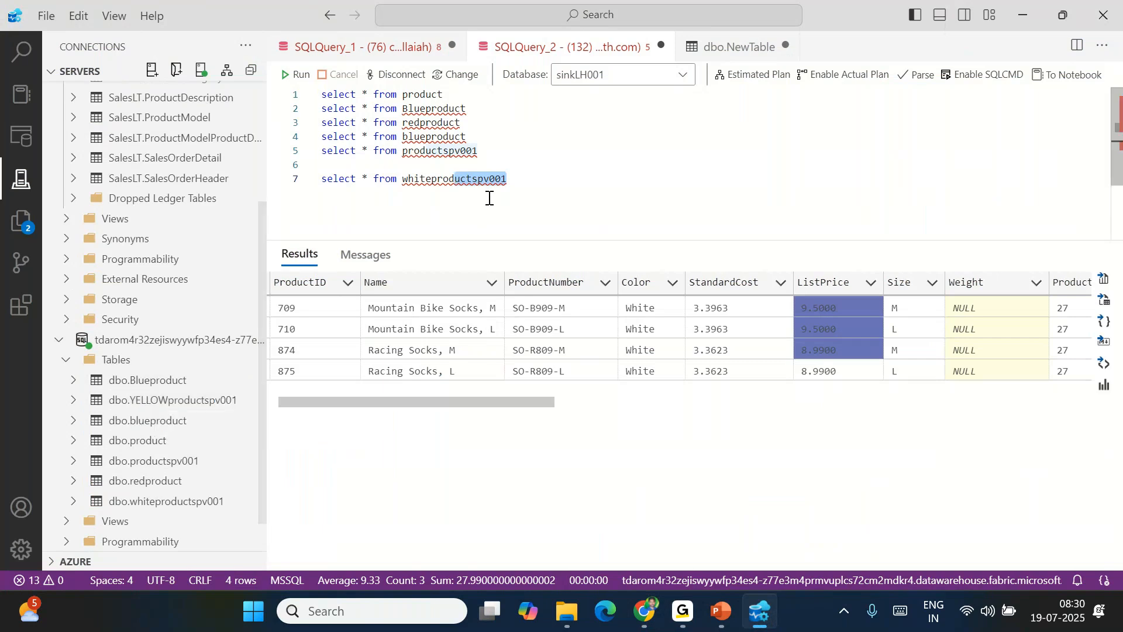
left_click(530, 179)
key("Return")
key("Return")
type("select")
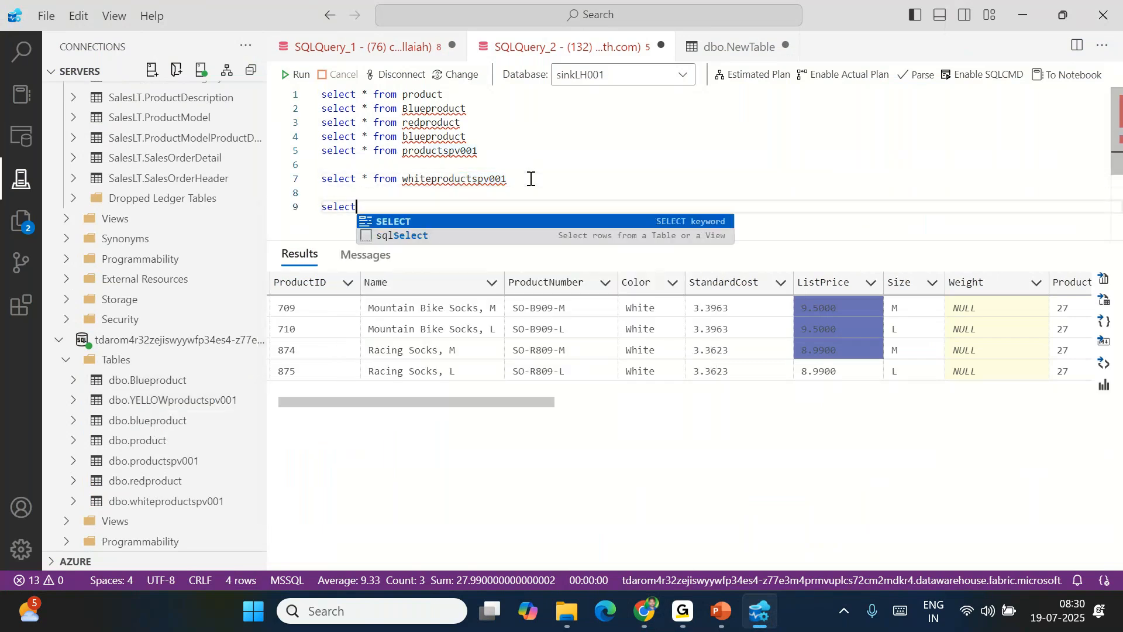
type(" * from yel")
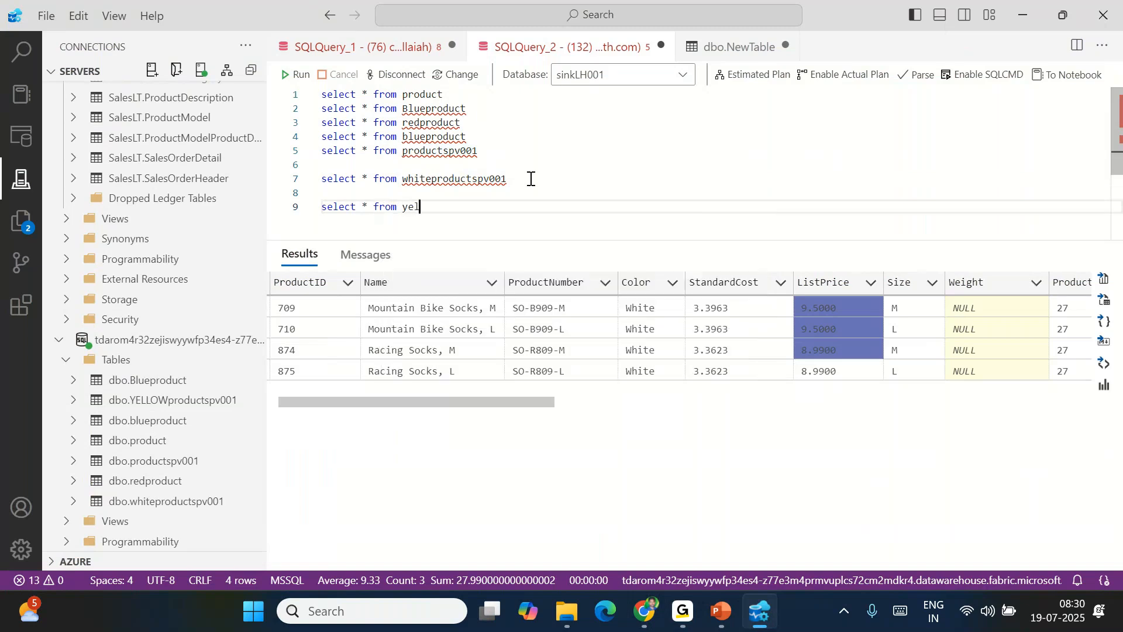
type("lowproduyc")
key("shift+Home")
left_click(297, 75)
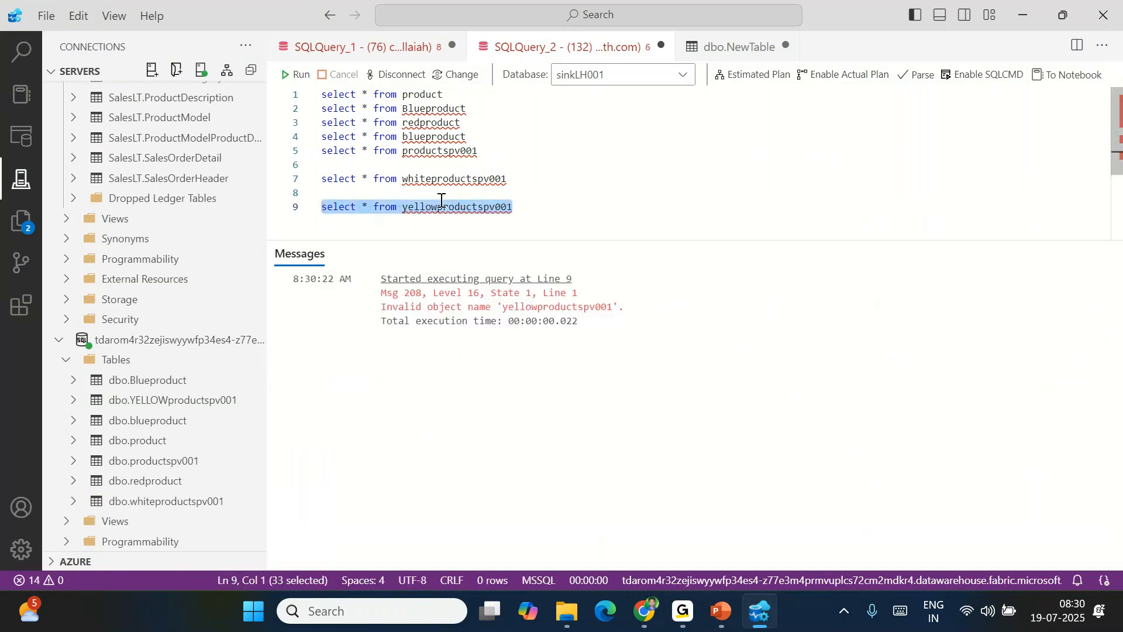
Correct the table name to YELLOWproductspv001, rerun, and check the 36 yellow rows
left_click(572, 220)
left_click(439, 206)
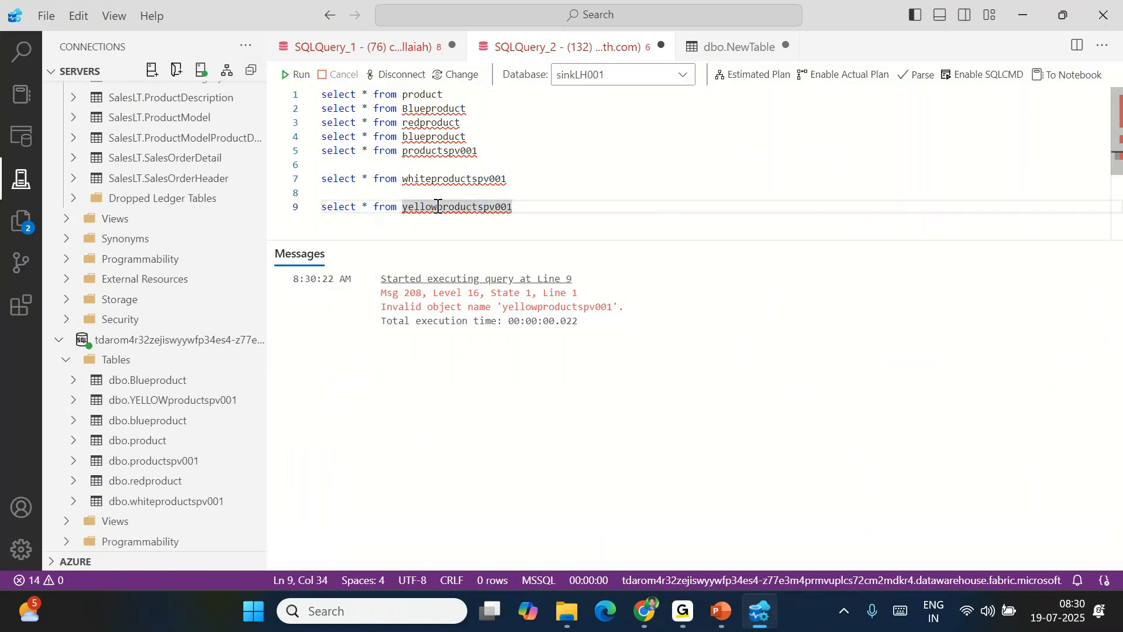
key("BackSpace")
key("BackSpace")
key("BackSpace")
key("BackSpace")
key("BackSpace")
key("BackSpace")
type("YELLOW")
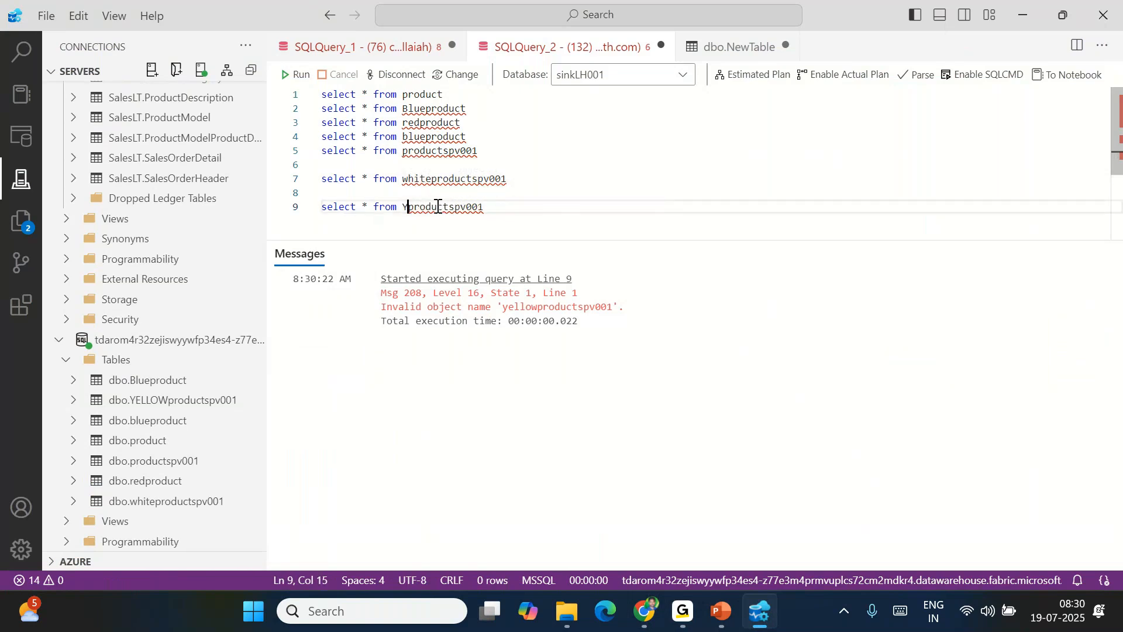
key("End")
key("shift+Home")
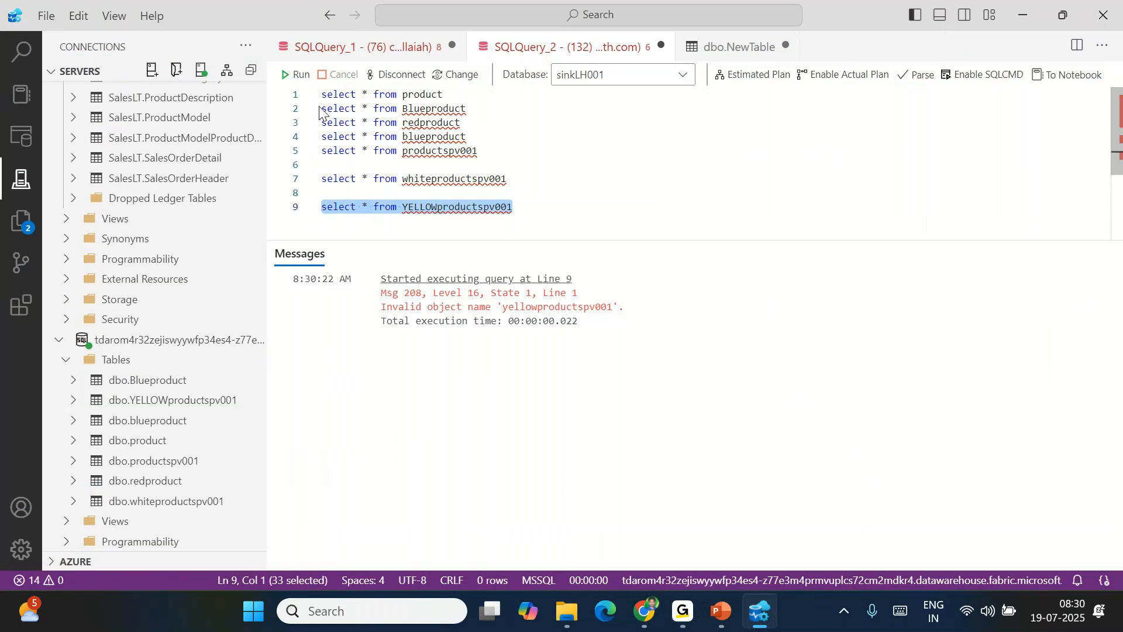
left_click(297, 74)
left_click_drag(422, 310, 670, 377)
left_click_drag(731, 309, 728, 536)
left_click(746, 381)
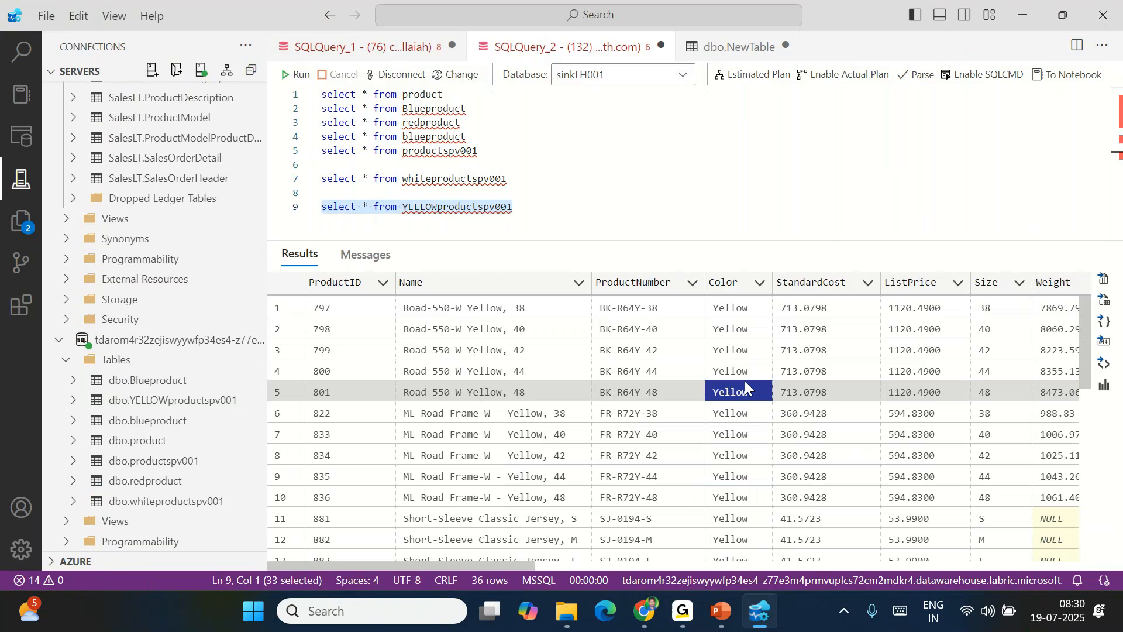
left_click(644, 612)
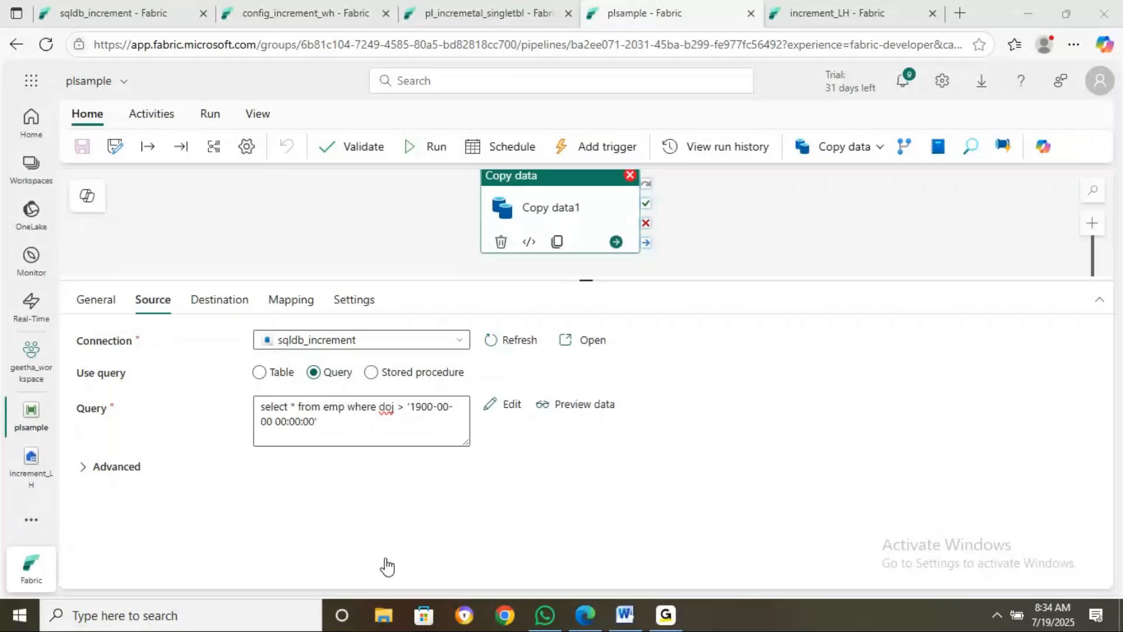
Glance at the sqldb_increment and config_increment_wh pages, then open the plsample pipeline
left_click(591, 624)
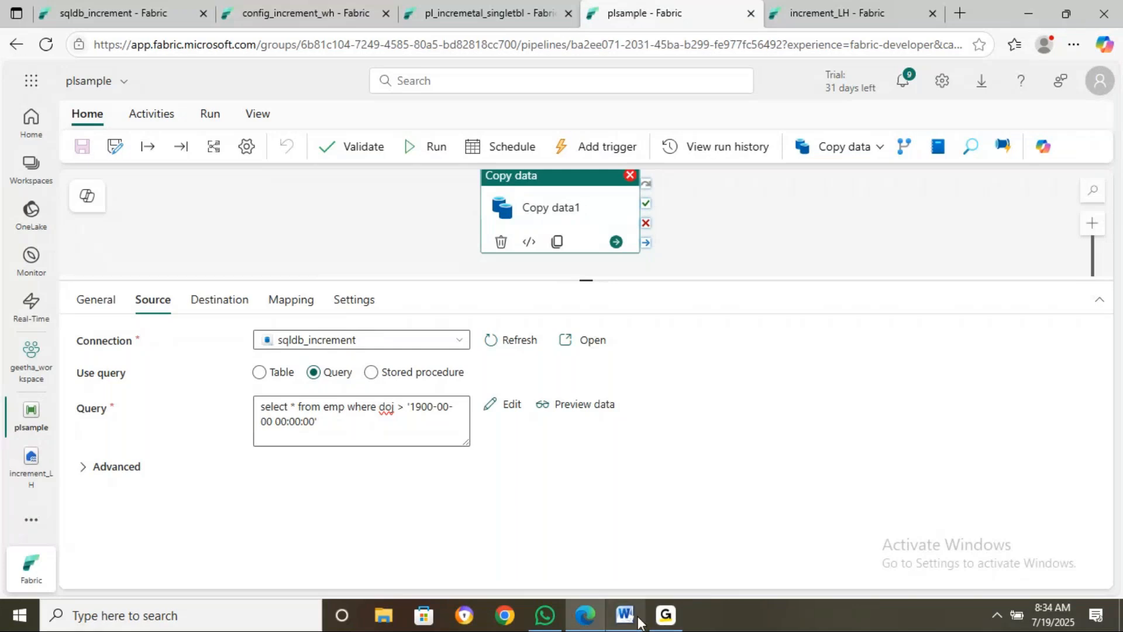
mouse_move(673, 622)
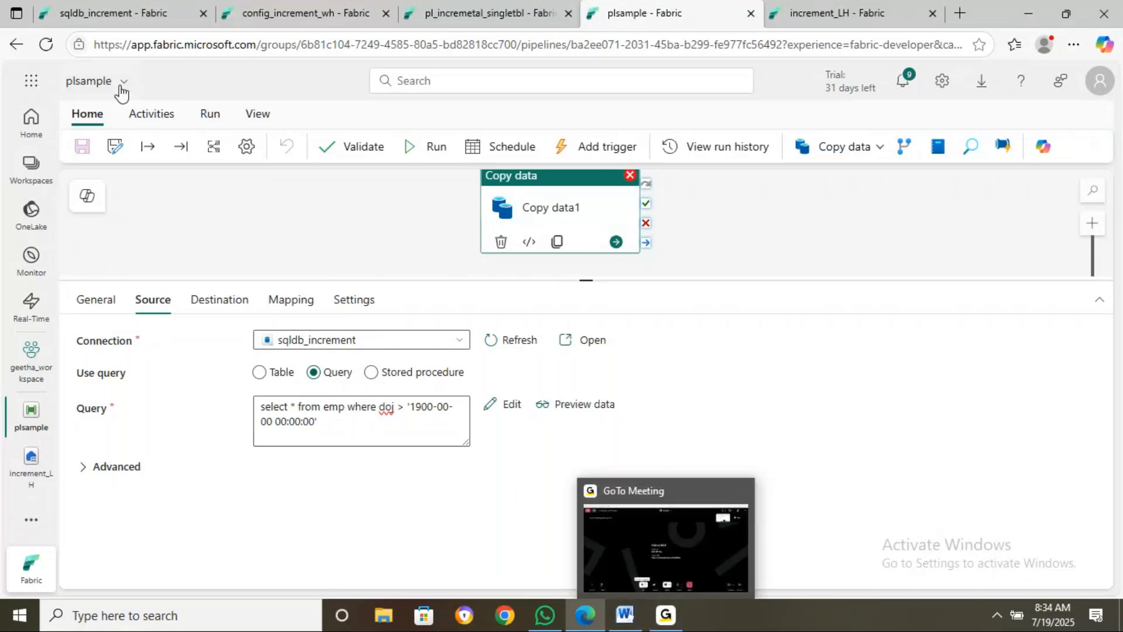
left_click(120, 14)
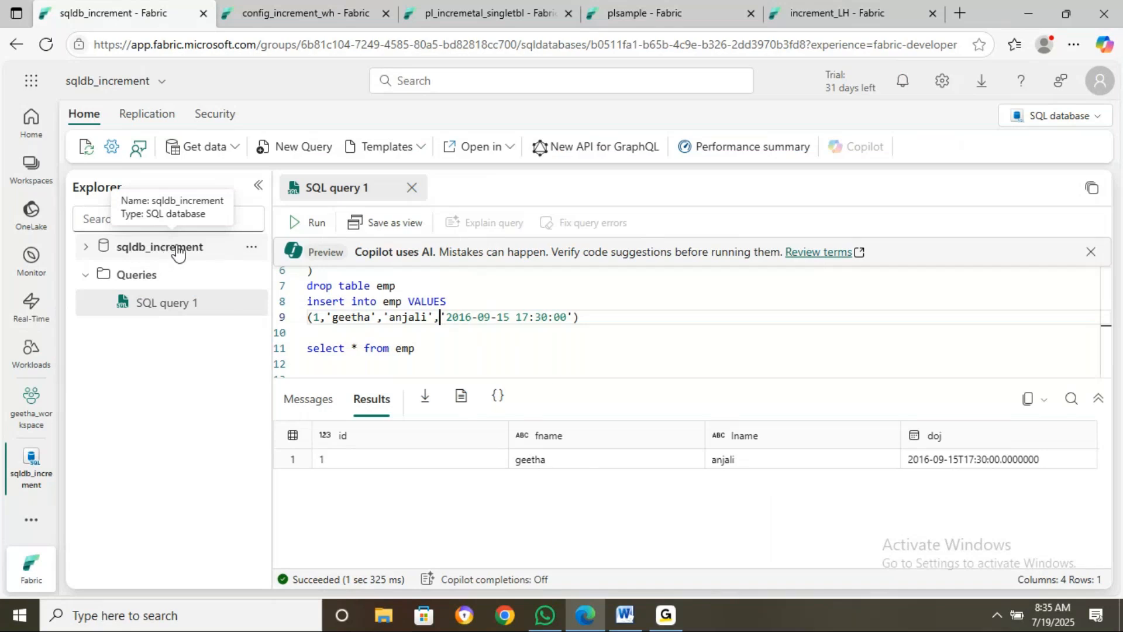
left_click(308, 22)
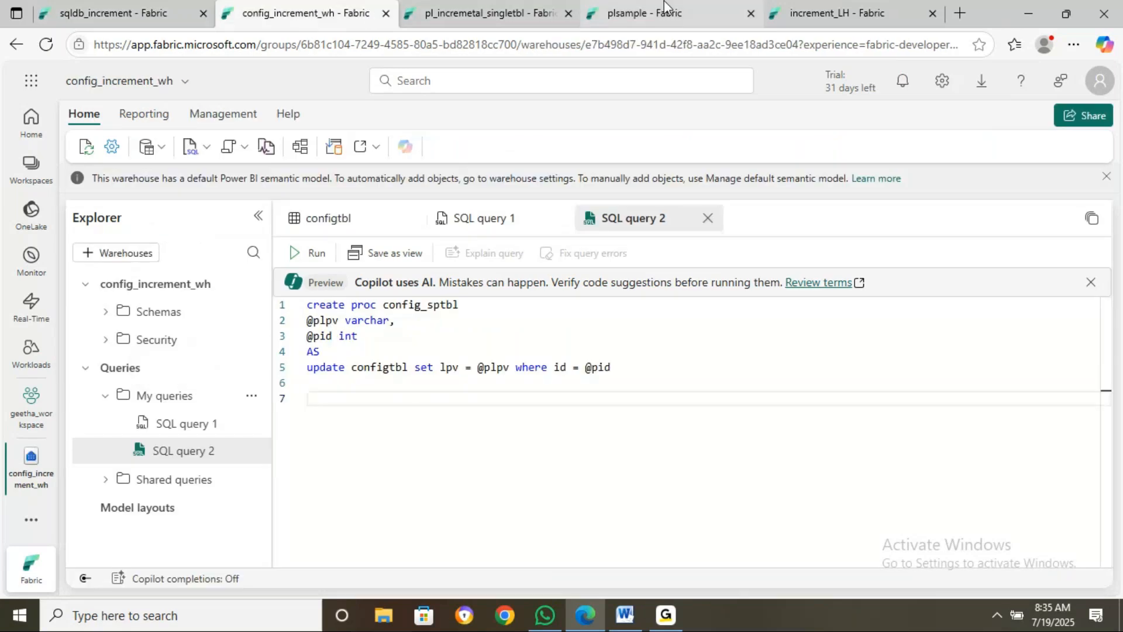
mouse_move(636, 13)
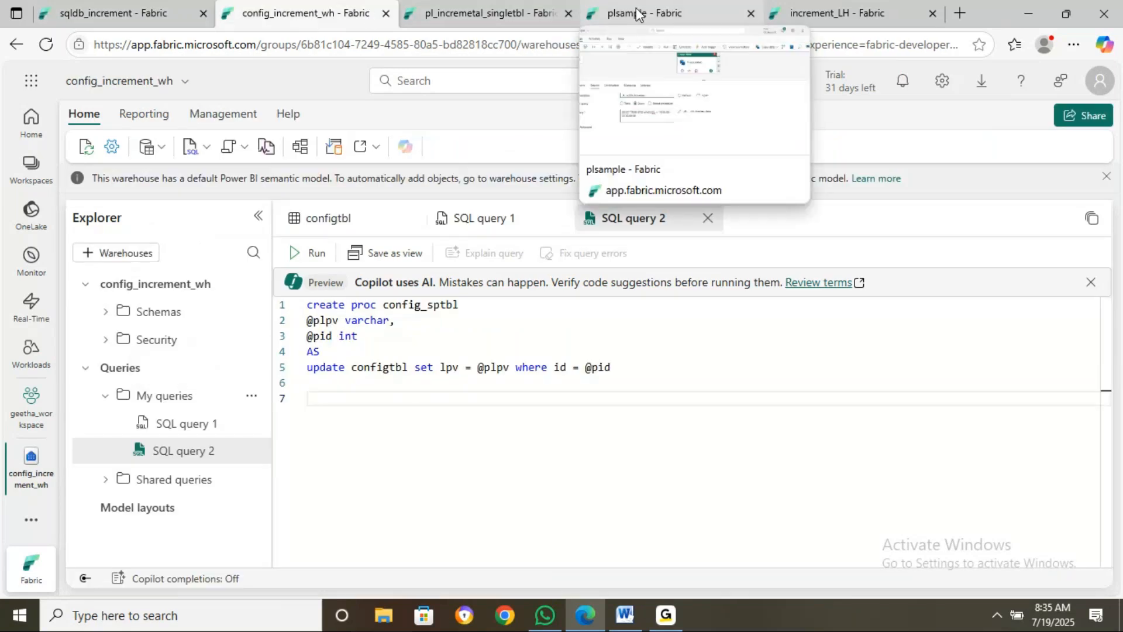
left_click(637, 13)
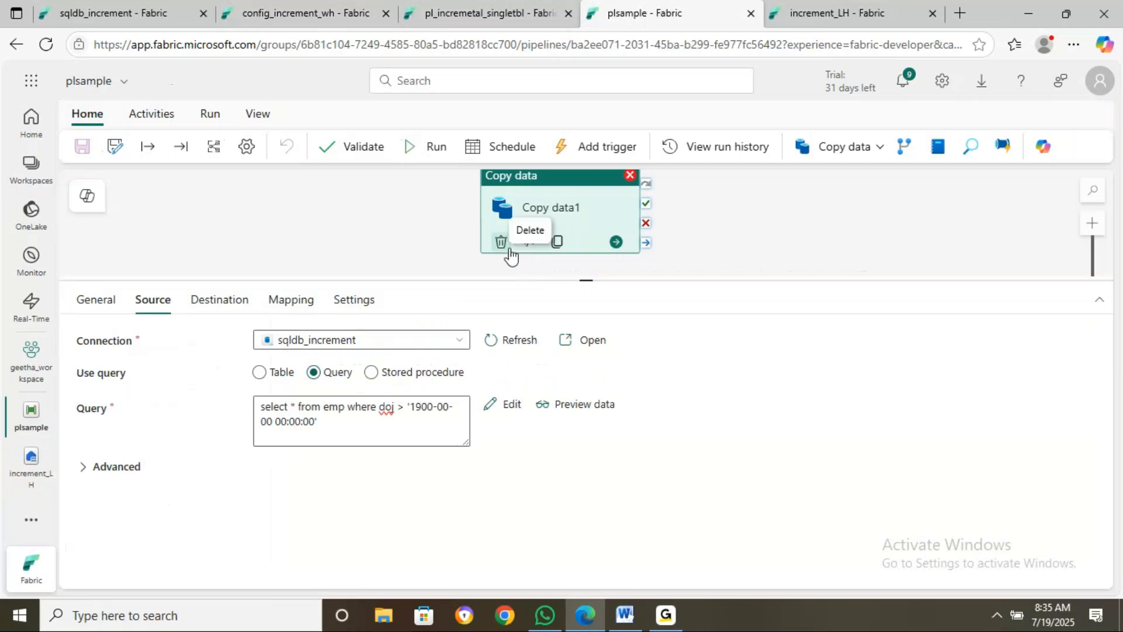
Run plsample and open Copy data1's error details after the run fails
left_click(552, 213)
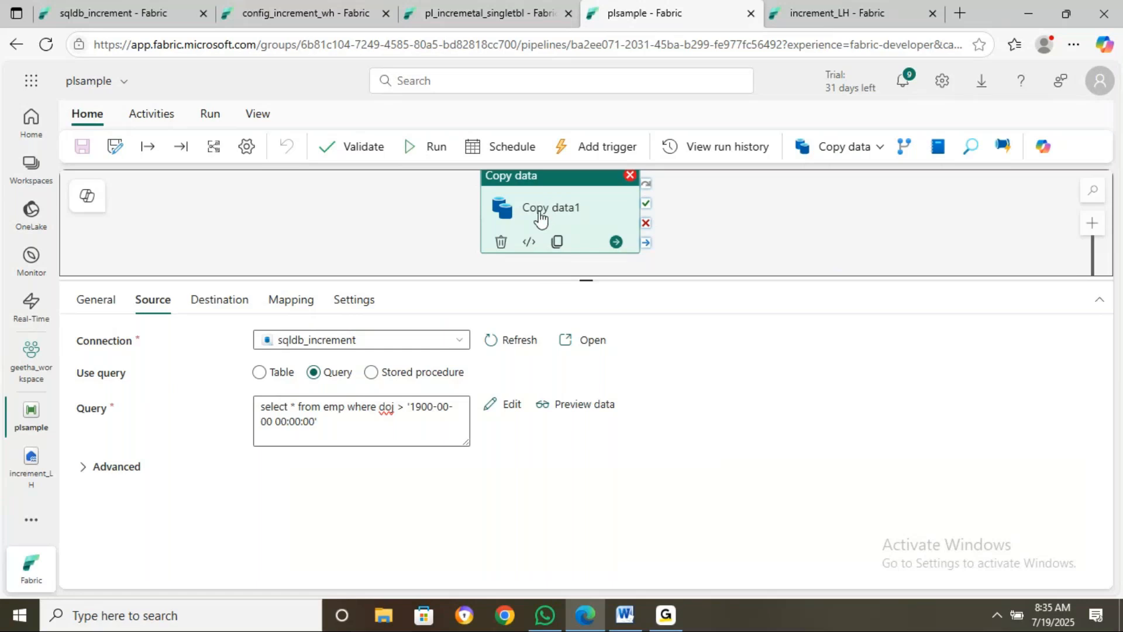
left_click(432, 145)
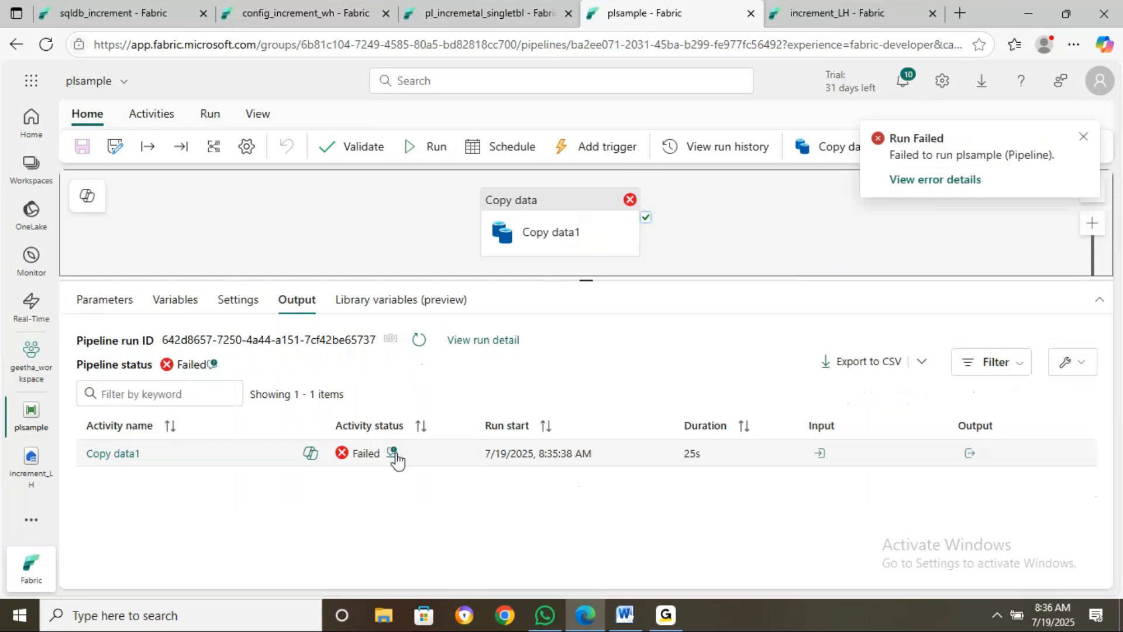
left_click(393, 454)
scroll(466, 339, "down", 3)
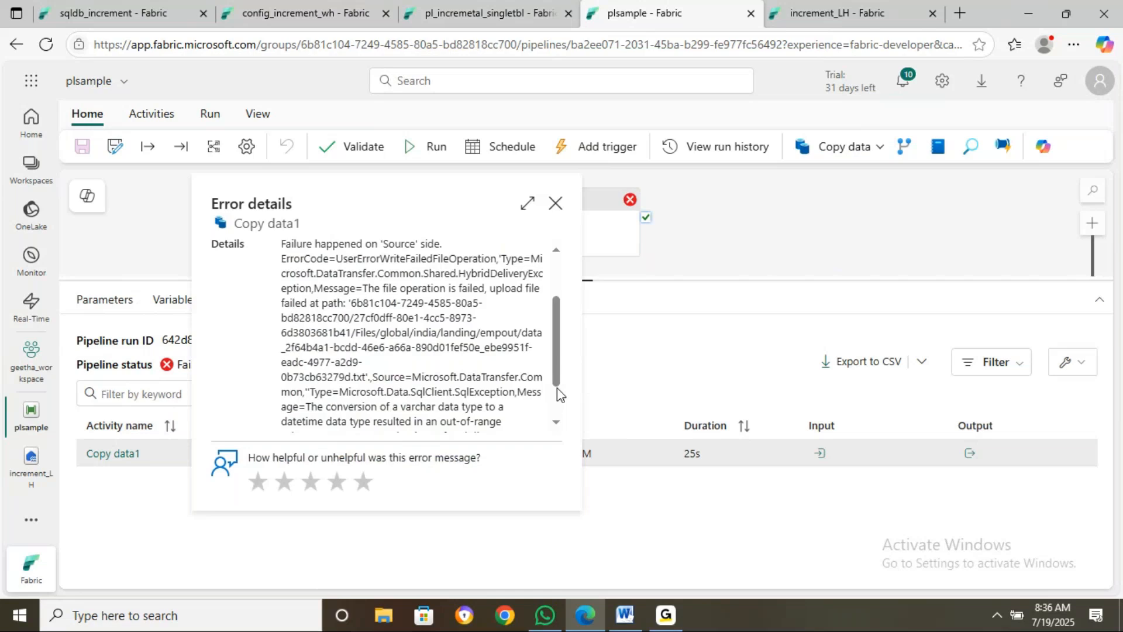
Maximize the Error details to read the full out-of-range datetime conversion message
left_click(528, 205)
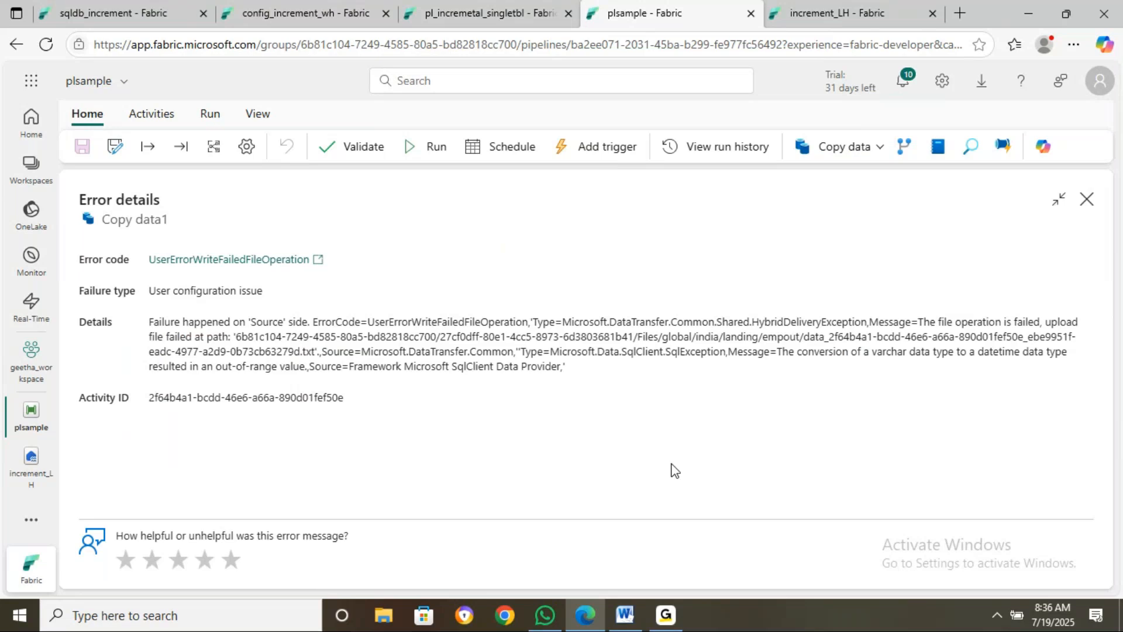
Check emp in sqldb_increment, review Copy data1's destination and source, and preview the failing query
left_click(1087, 200)
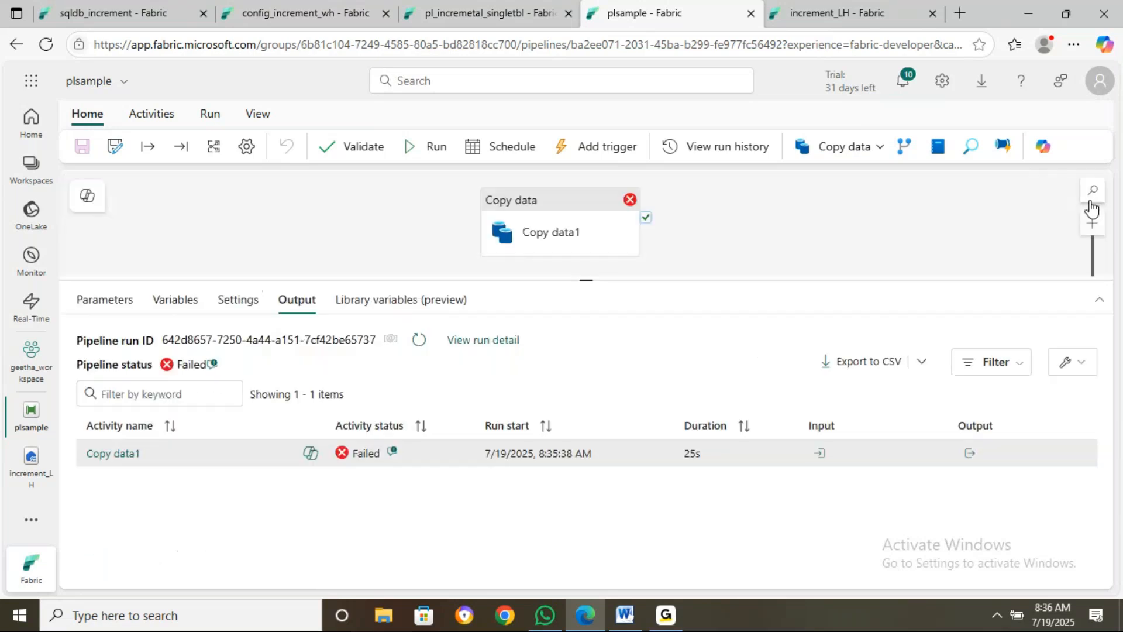
left_click(107, 14)
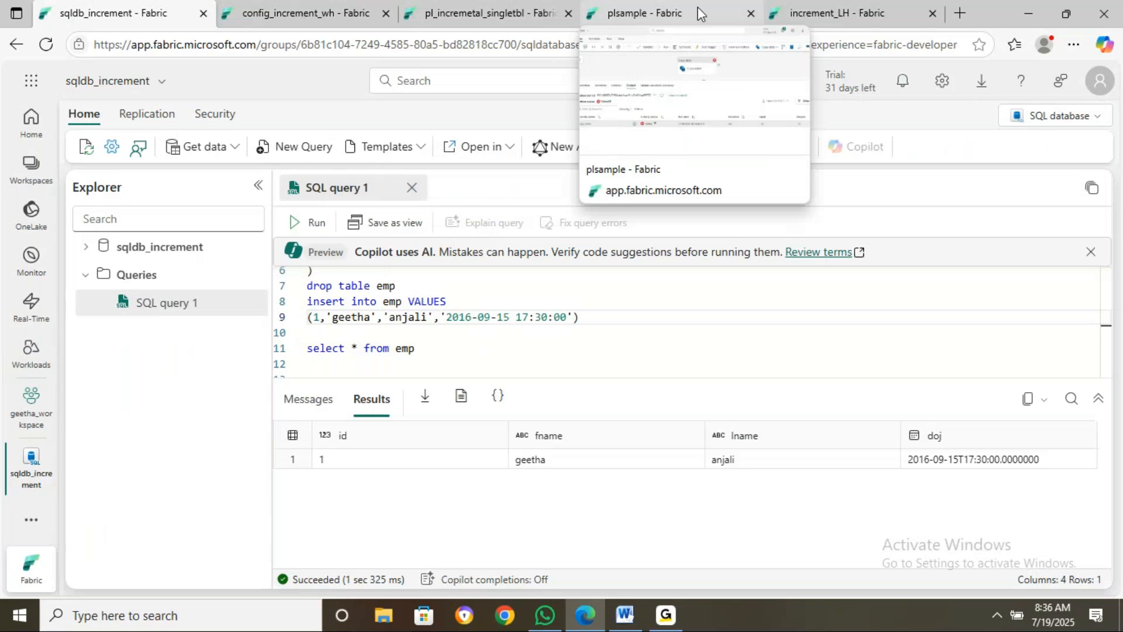
left_click(682, 13)
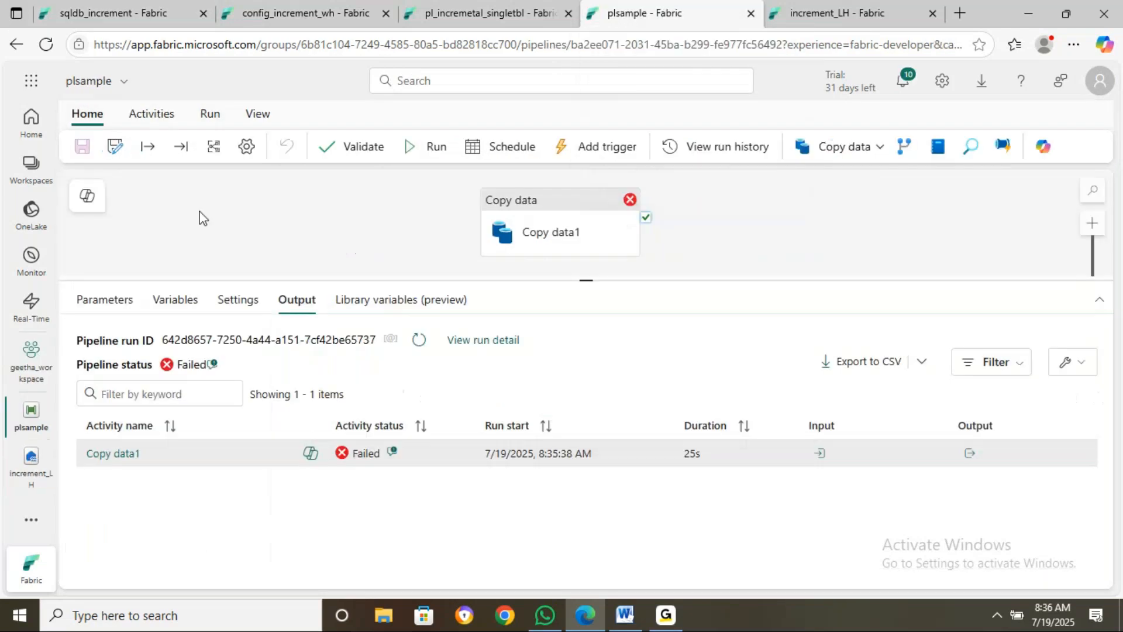
left_click(544, 231)
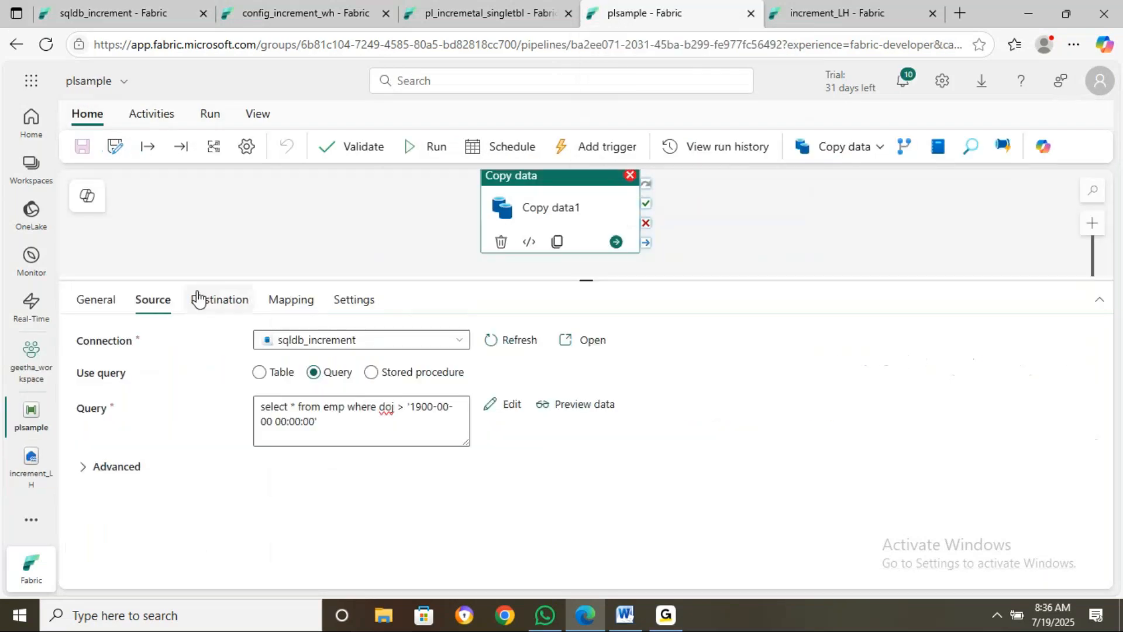
left_click(198, 299)
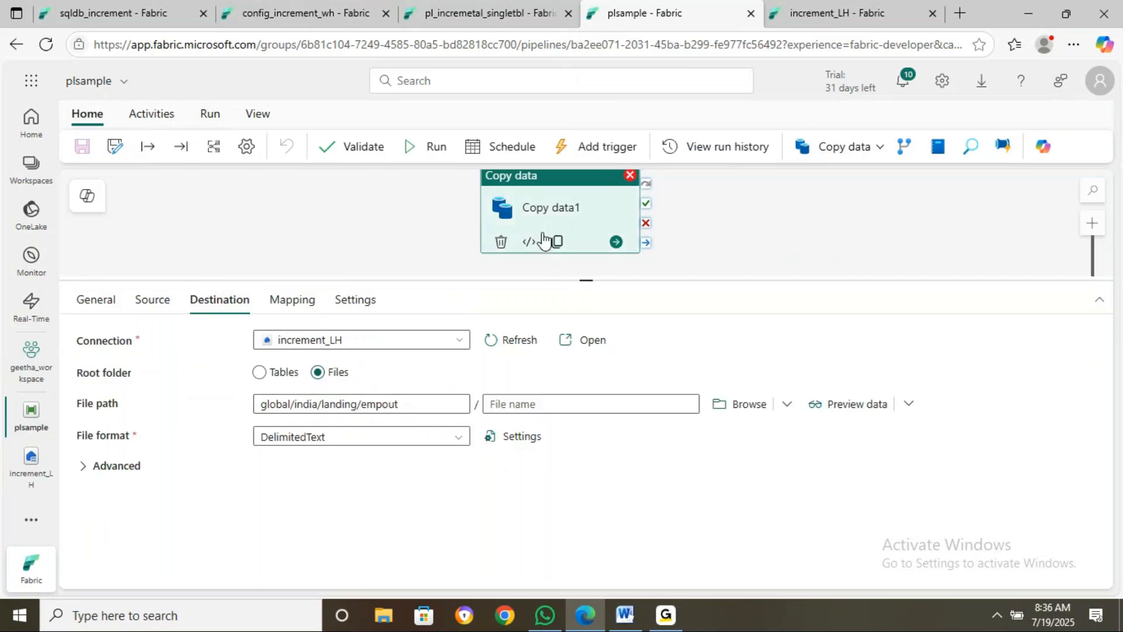
left_click(166, 312)
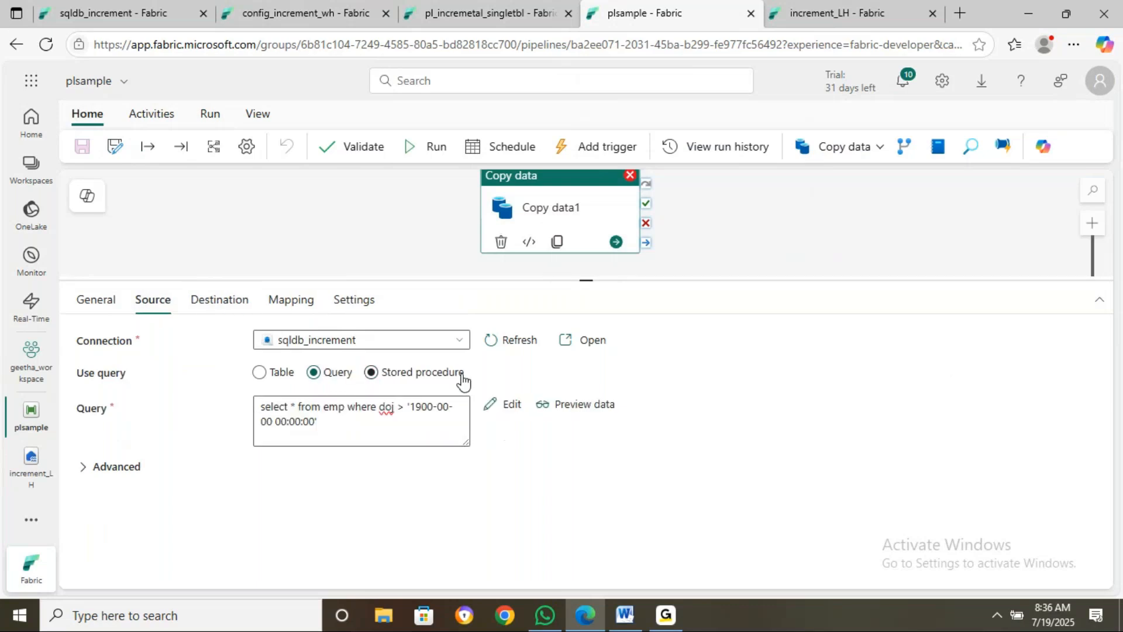
left_click(573, 410)
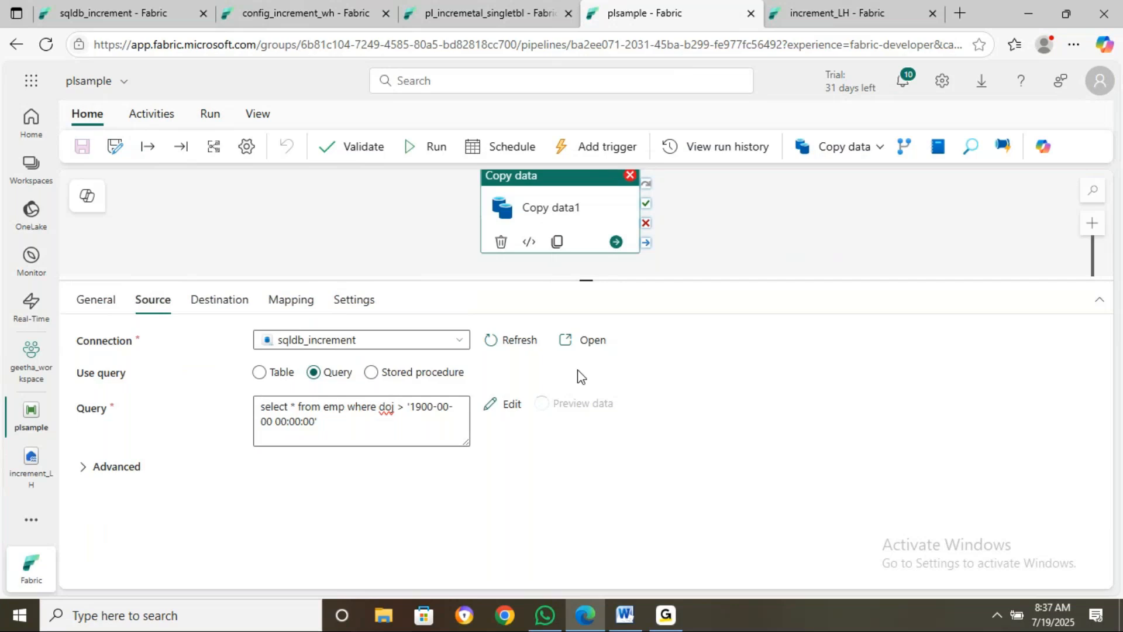
left_click(448, 407)
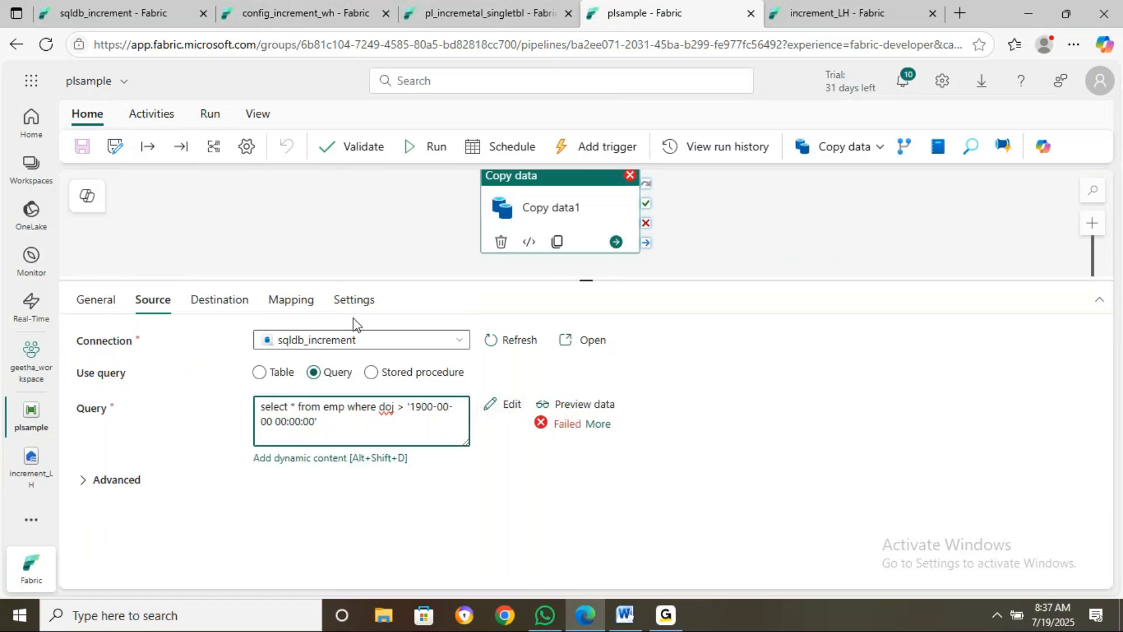
Change the query's doj filter date from 1900-00-00 to 1900-01-01 and preview the returned emp row
key("BackSpace")
type("1")
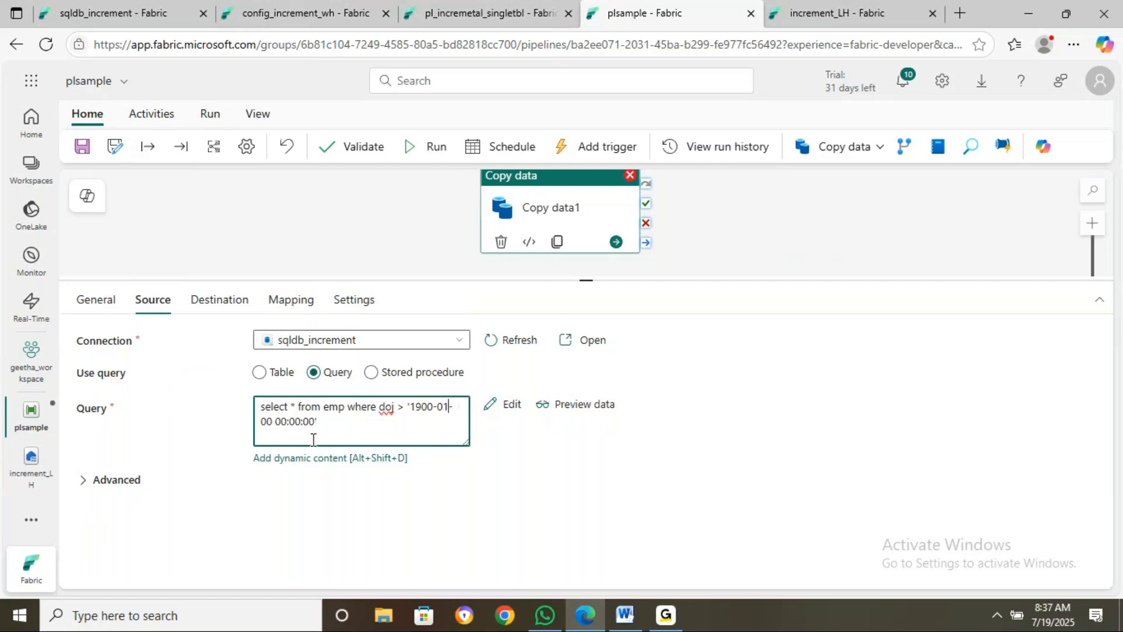
left_click(267, 421)
key("Delete")
type("1")
left_click(594, 410)
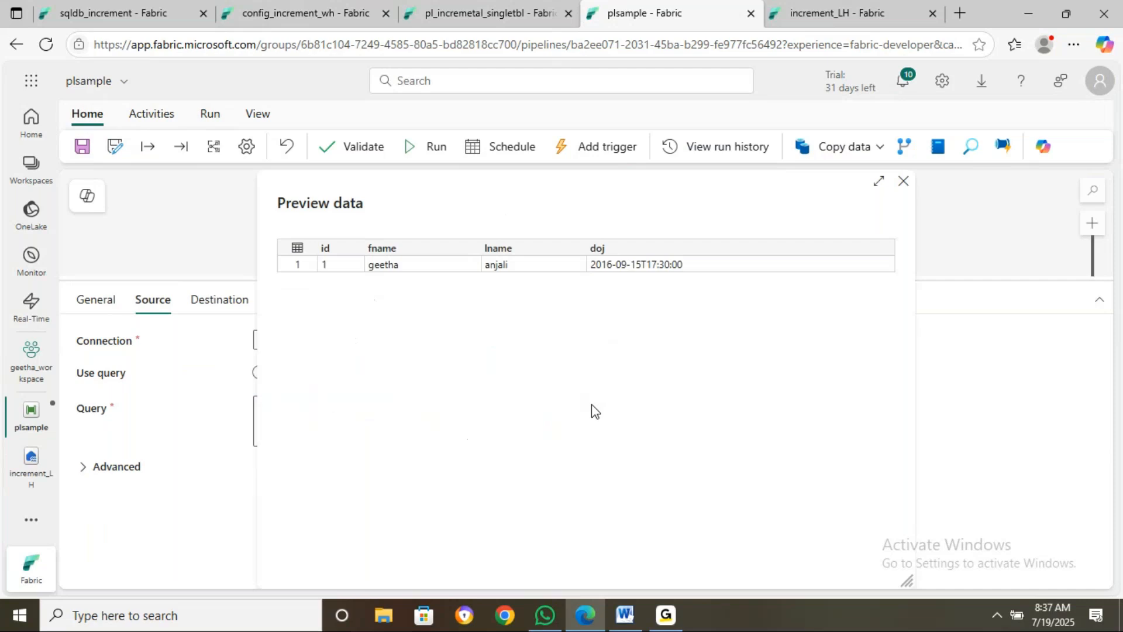
left_click(904, 181)
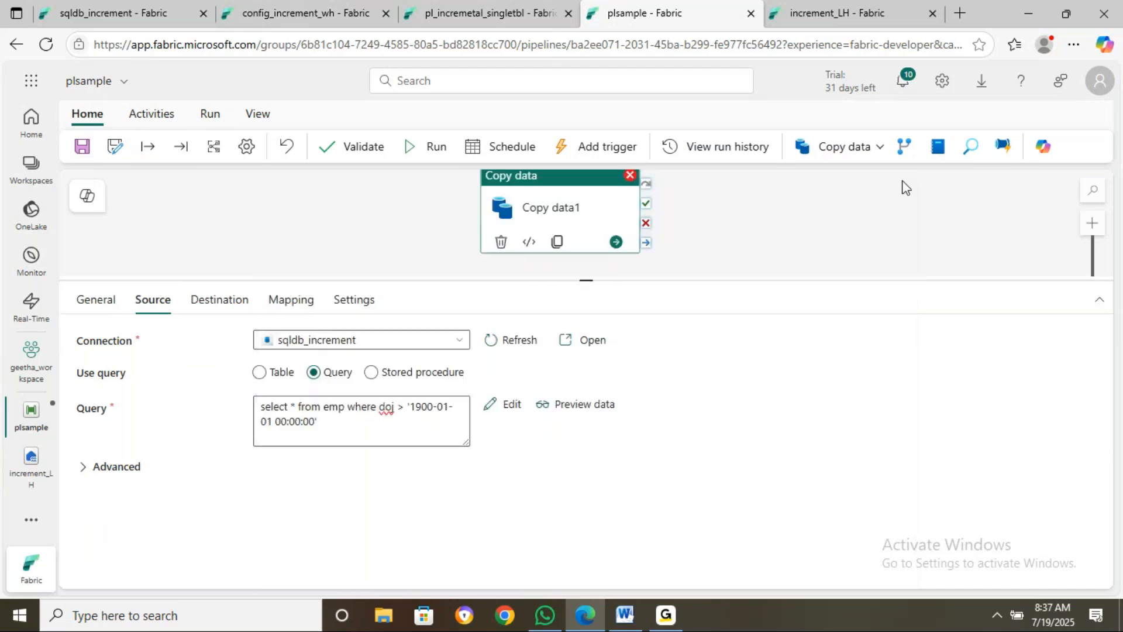
Save the plsample pipeline and rerun it so Copy data1 succeeds
left_click(88, 150)
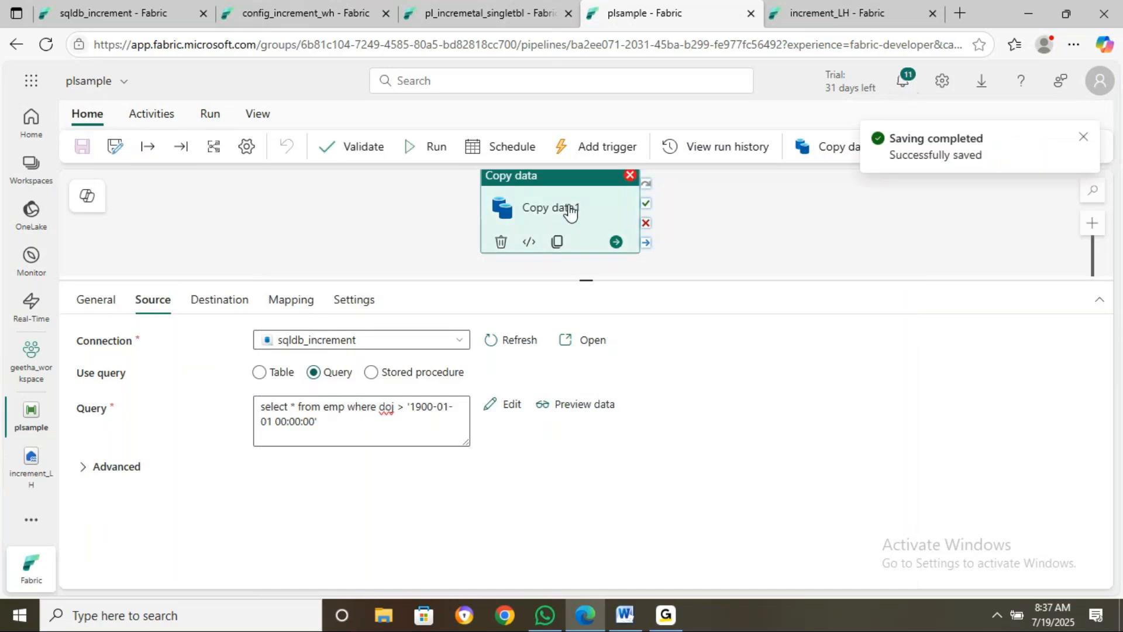
left_click(569, 213)
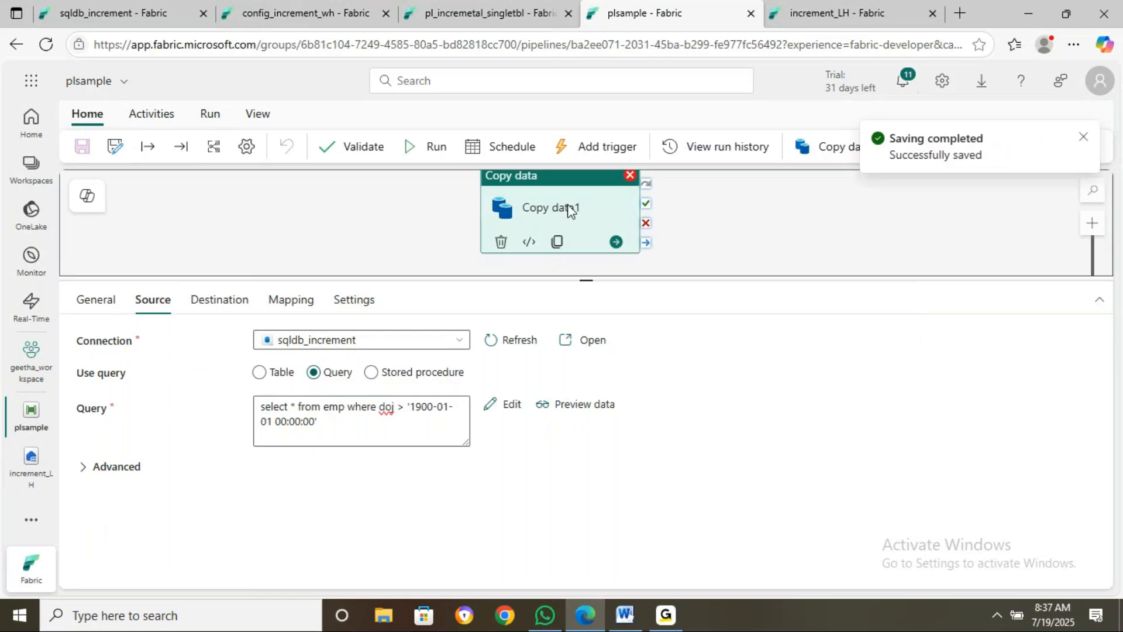
left_click(444, 147)
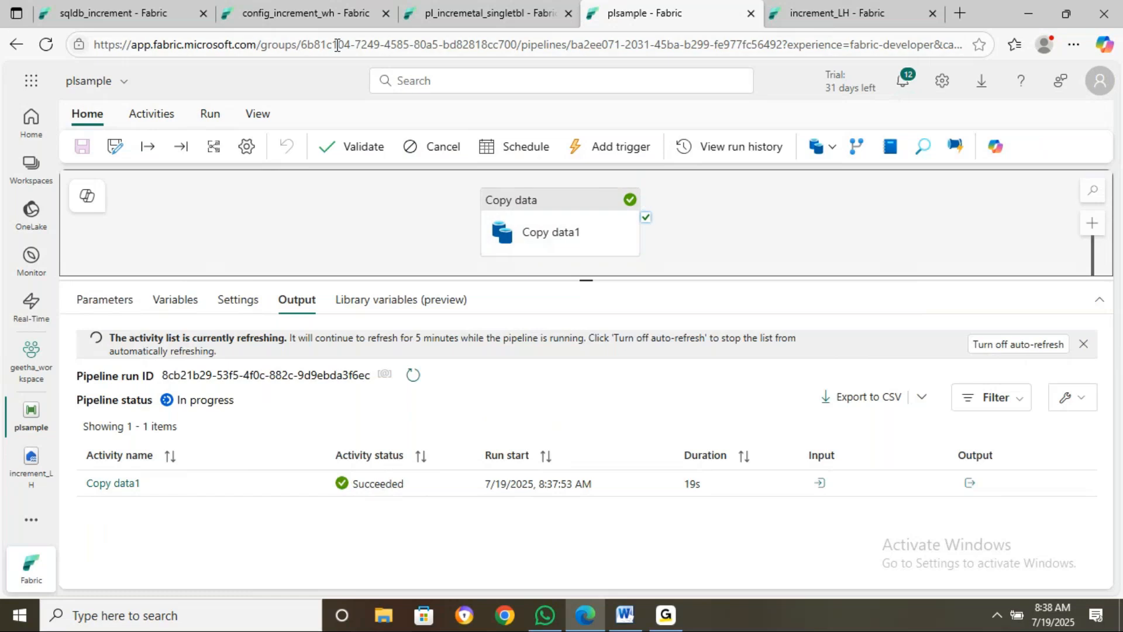
left_click(319, 13)
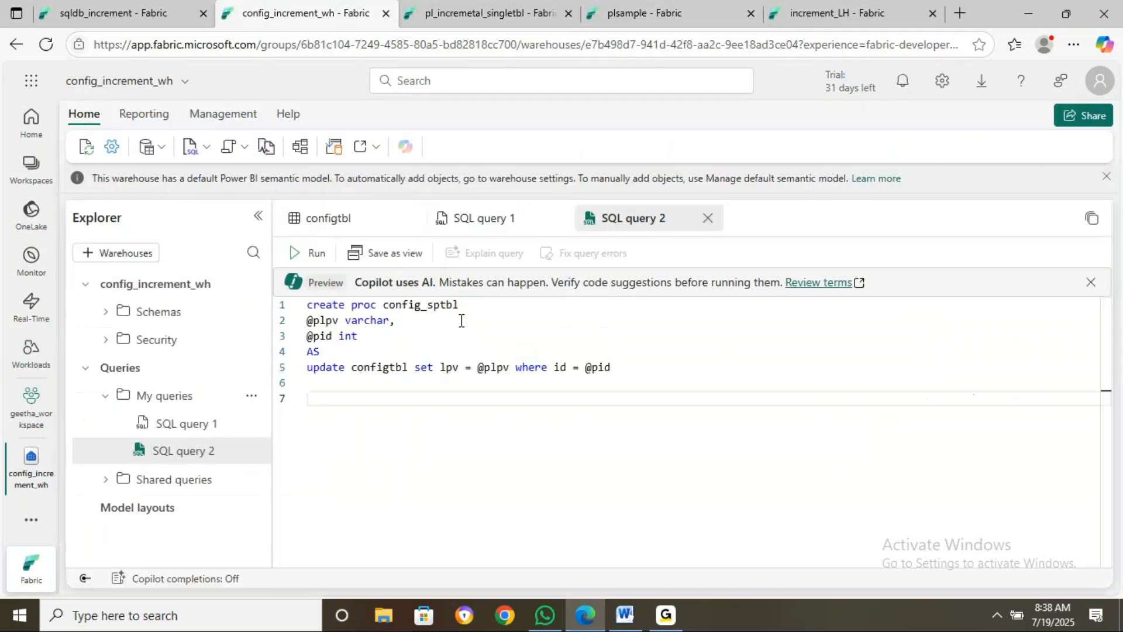
left_click(367, 222)
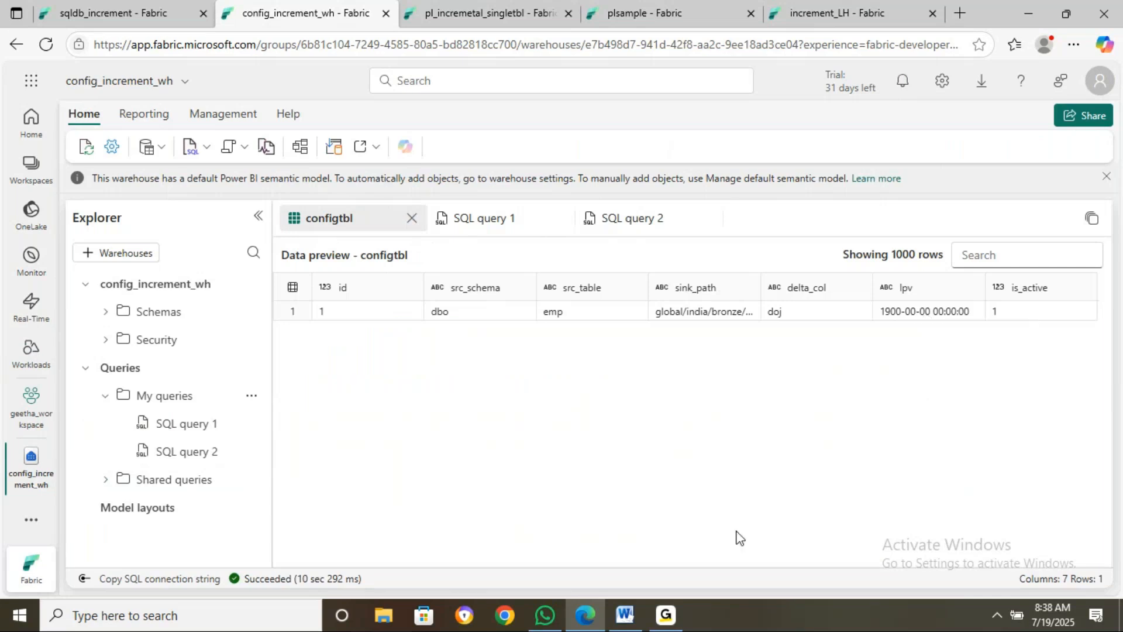
left_click(584, 613)
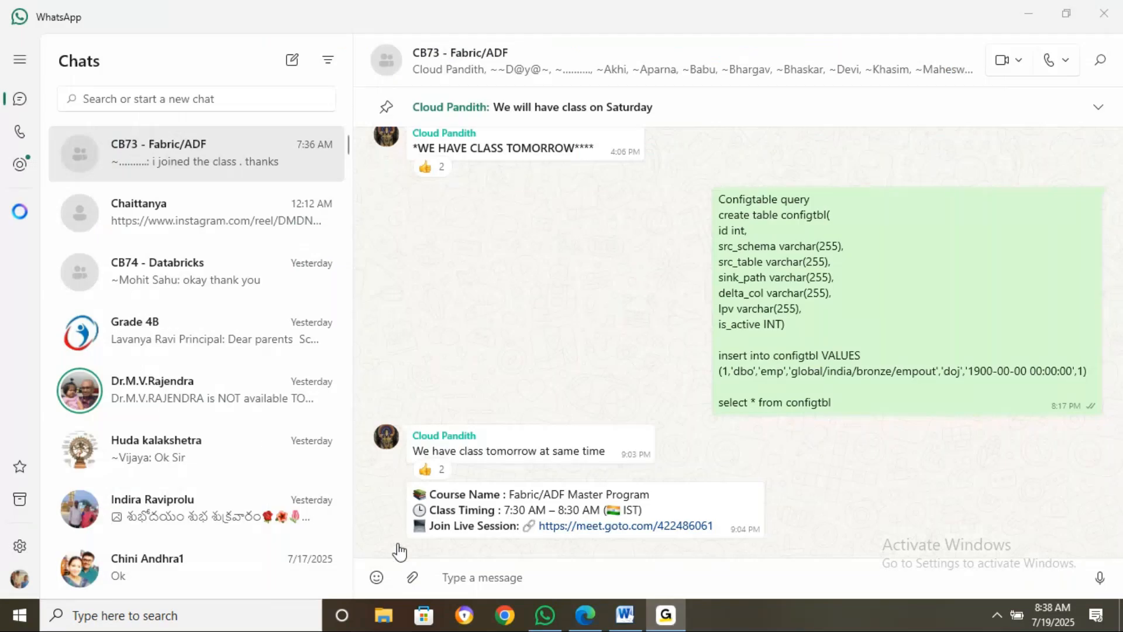